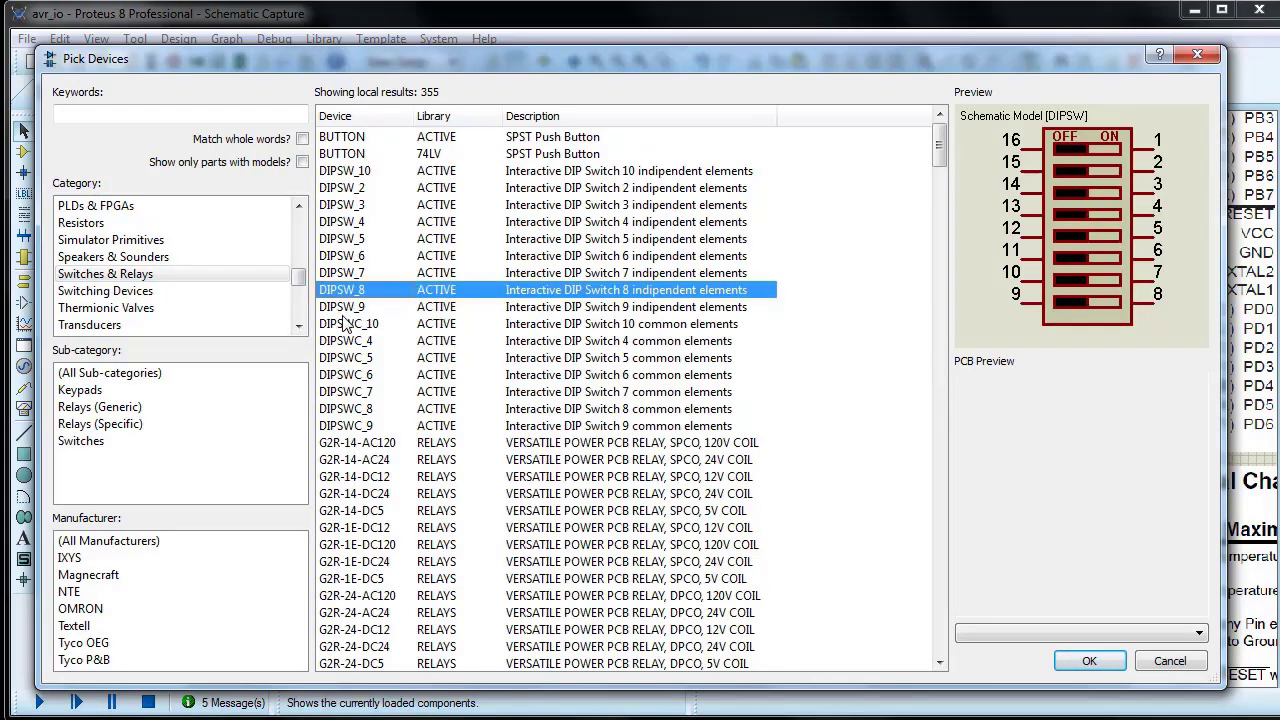
Step: Add the DIPSW_8 device and place it beside the ATMEGA32's port D pins
left_click(1089, 660)
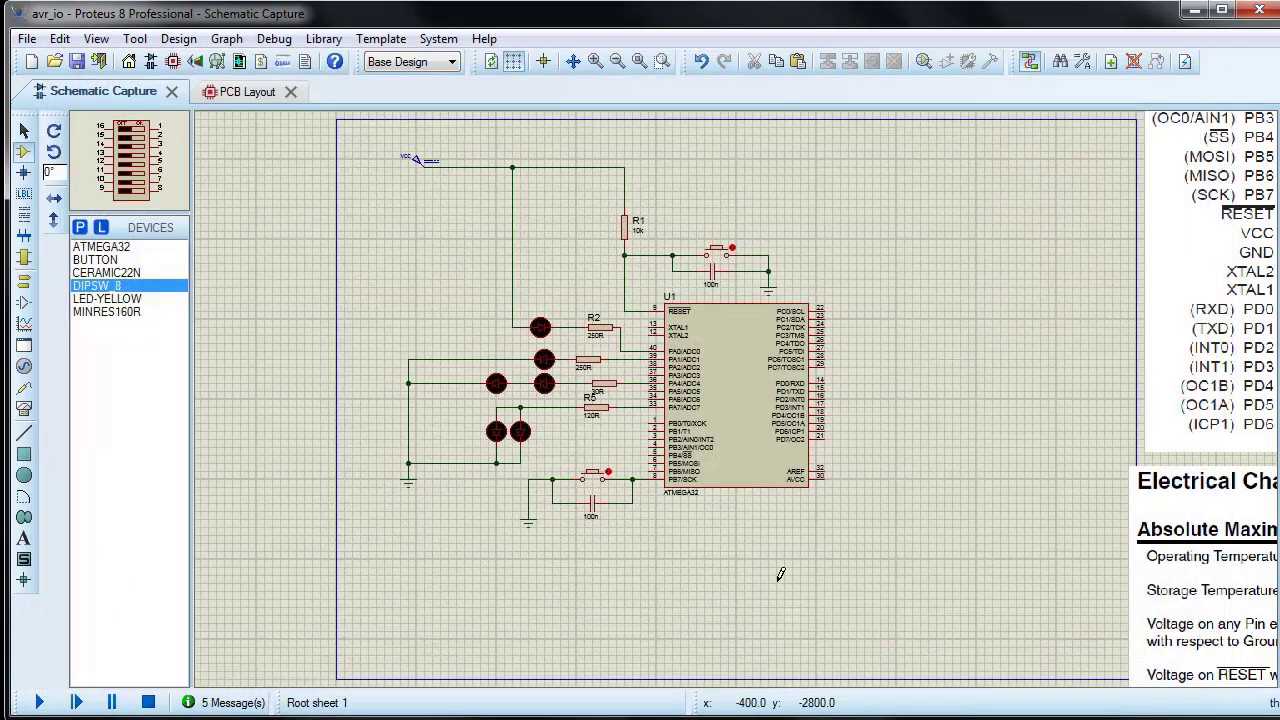
left_click(875, 473)
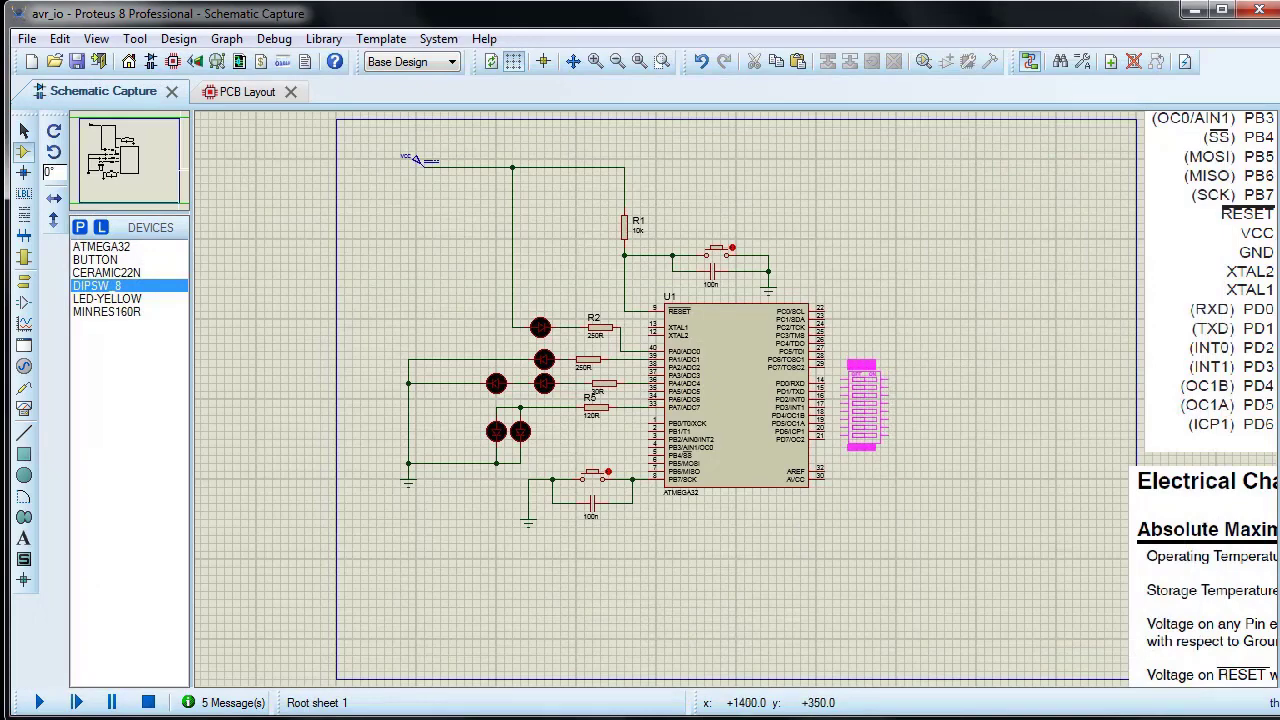
left_click(863, 405)
Step: Wire ATMEGA32 pins PD0 to PD7 straight across to DIP switch pins 16 to 9
scroll(875, 434, "up", 2)
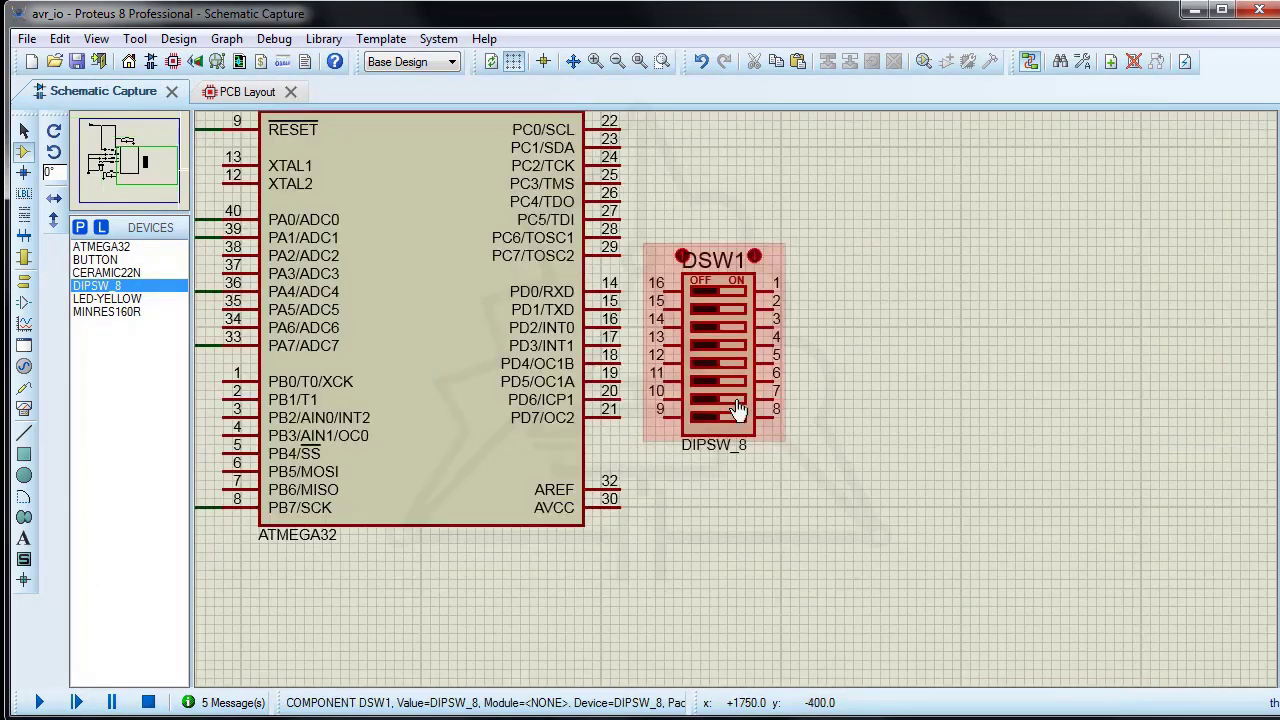
scroll(737, 410, "up", 1)
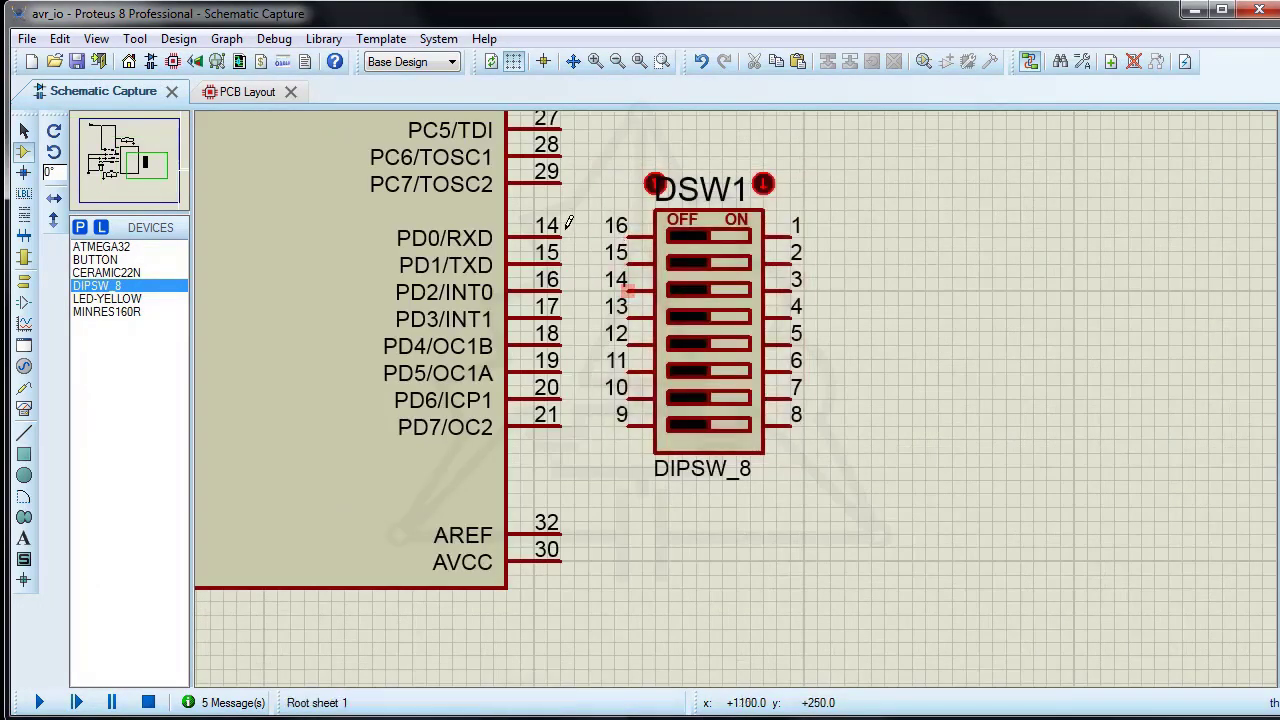
left_click(561, 236)
left_click(628, 236)
left_click(561, 263)
left_click(628, 263)
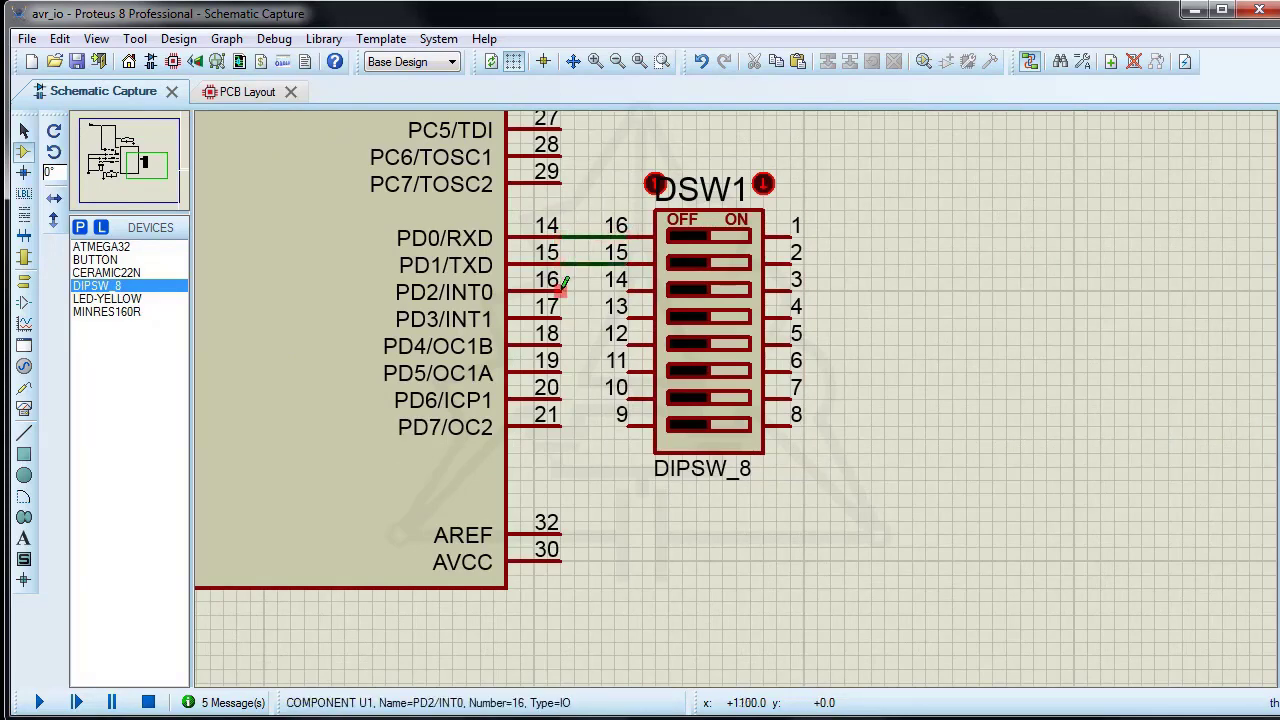
left_click(561, 290)
left_click(628, 290)
left_click(561, 317)
left_click(628, 317)
left_click(561, 344)
left_click(628, 344)
left_click(561, 371)
left_click(628, 371)
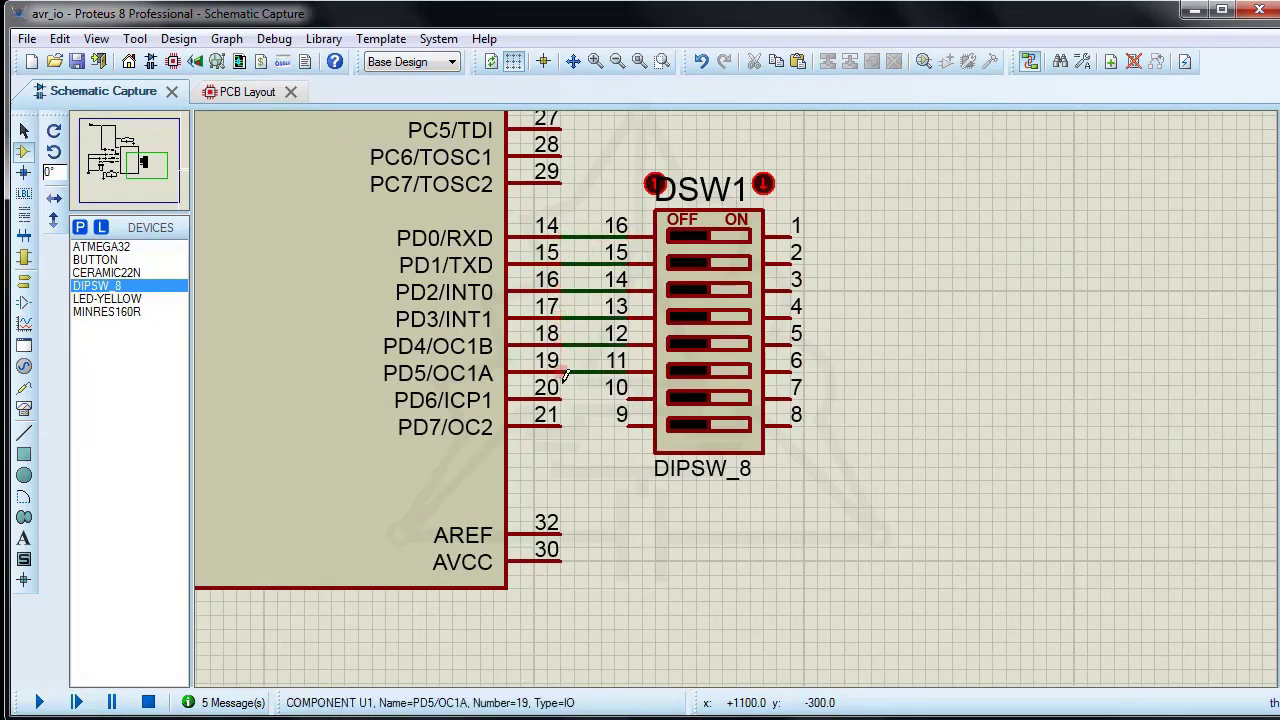
left_click(561, 398)
left_click(628, 398)
left_click(561, 414)
left_click(628, 414)
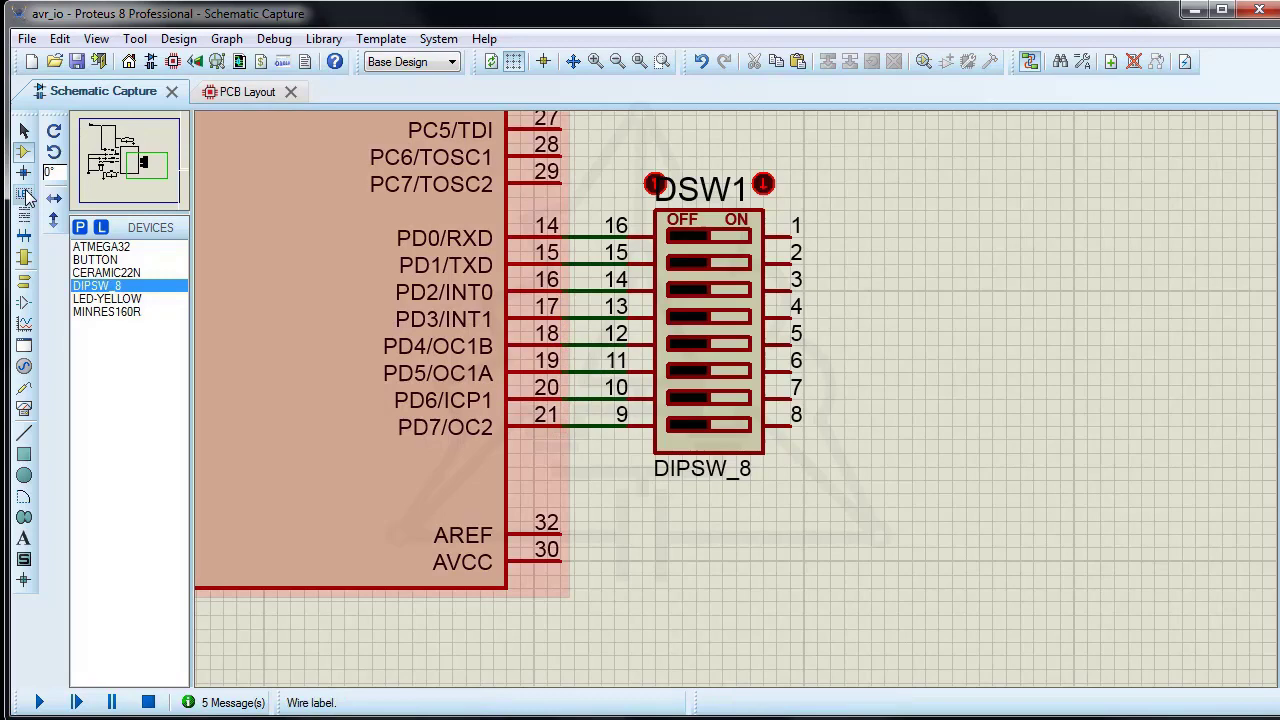
Step: Place a GROUND terminal on the far side of the DIP switch and wire switch pin 1 to it
left_click(24, 281)
left_click(96, 311)
left_click(884, 458)
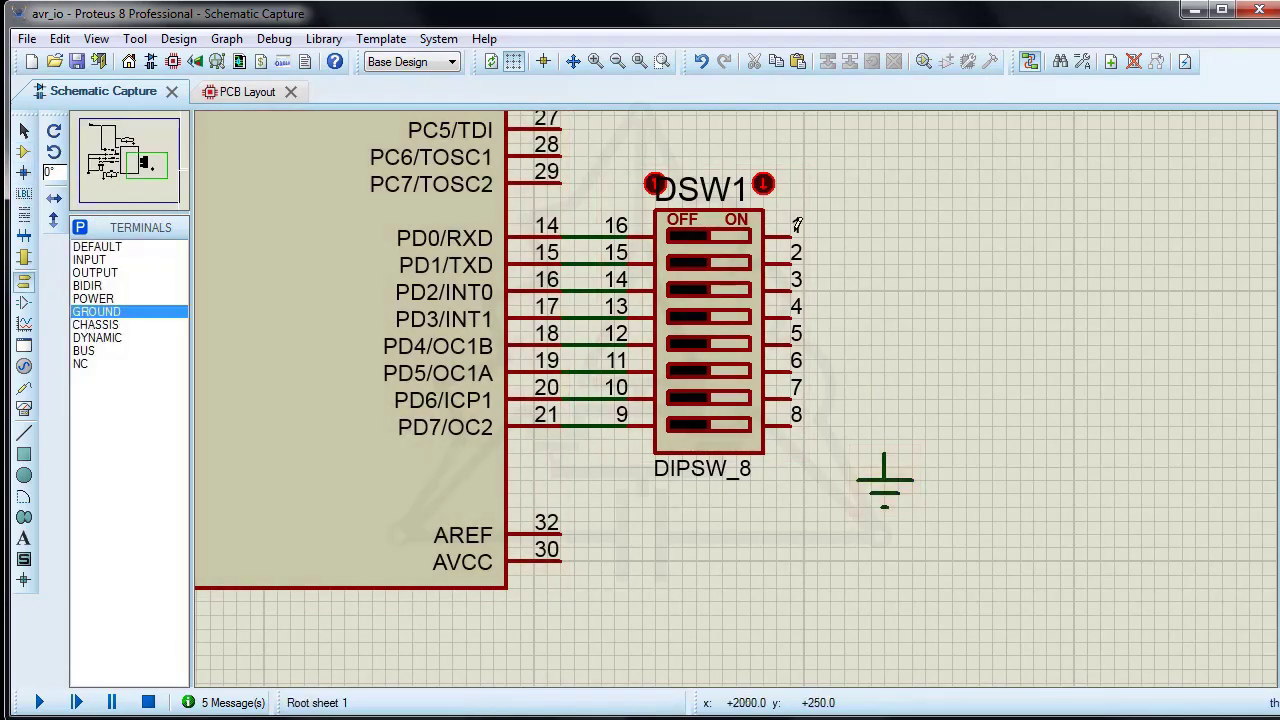
left_click(790, 237)
left_click(884, 458)
Step: Wire DIP switch pins 2 to 8 to the vertical ground line
left_click(790, 264)
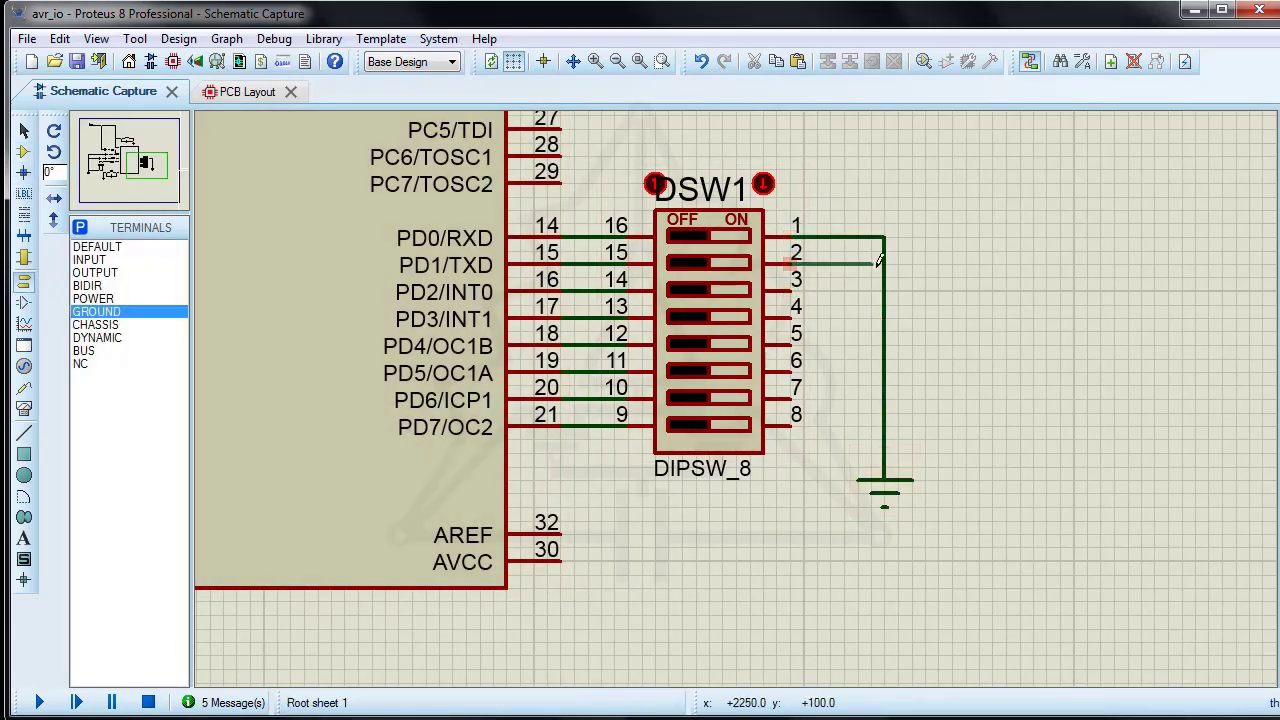
left_click(884, 264)
left_click(790, 291)
left_click(884, 291)
left_click(790, 318)
left_click(884, 318)
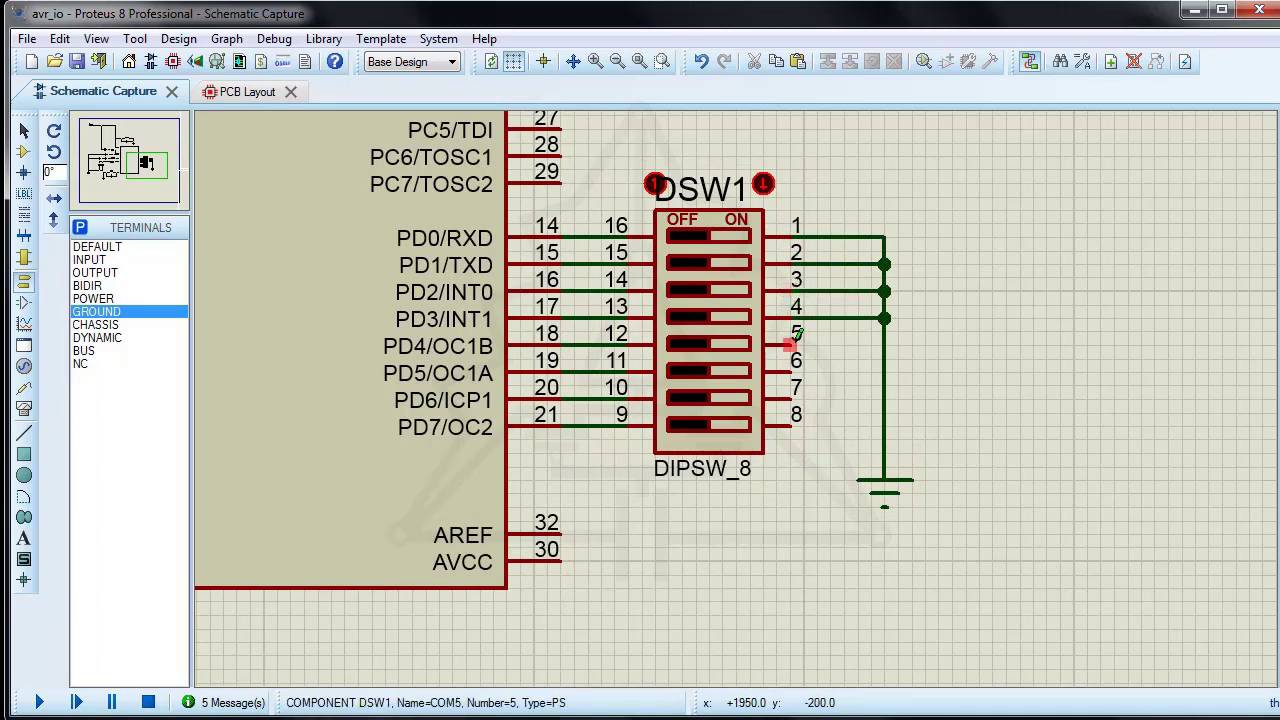
left_click(790, 345)
left_click(884, 345)
left_click(790, 372)
left_click(884, 372)
left_click(790, 399)
left_click(884, 399)
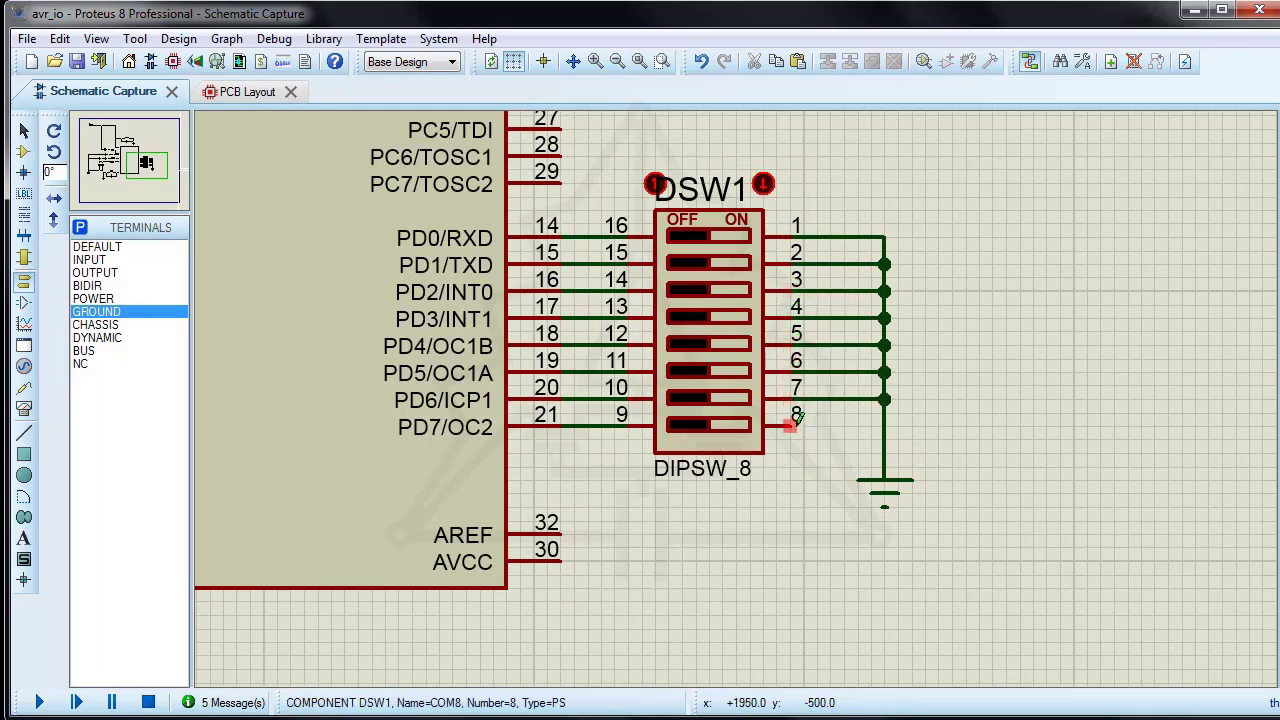
left_click(790, 426)
left_click(884, 426)
Step: Place a MINRES160R resistor in the empty area above the DIP switch, near the port C pins
middle_click(798, 319)
left_click(24, 152)
left_click(107, 301)
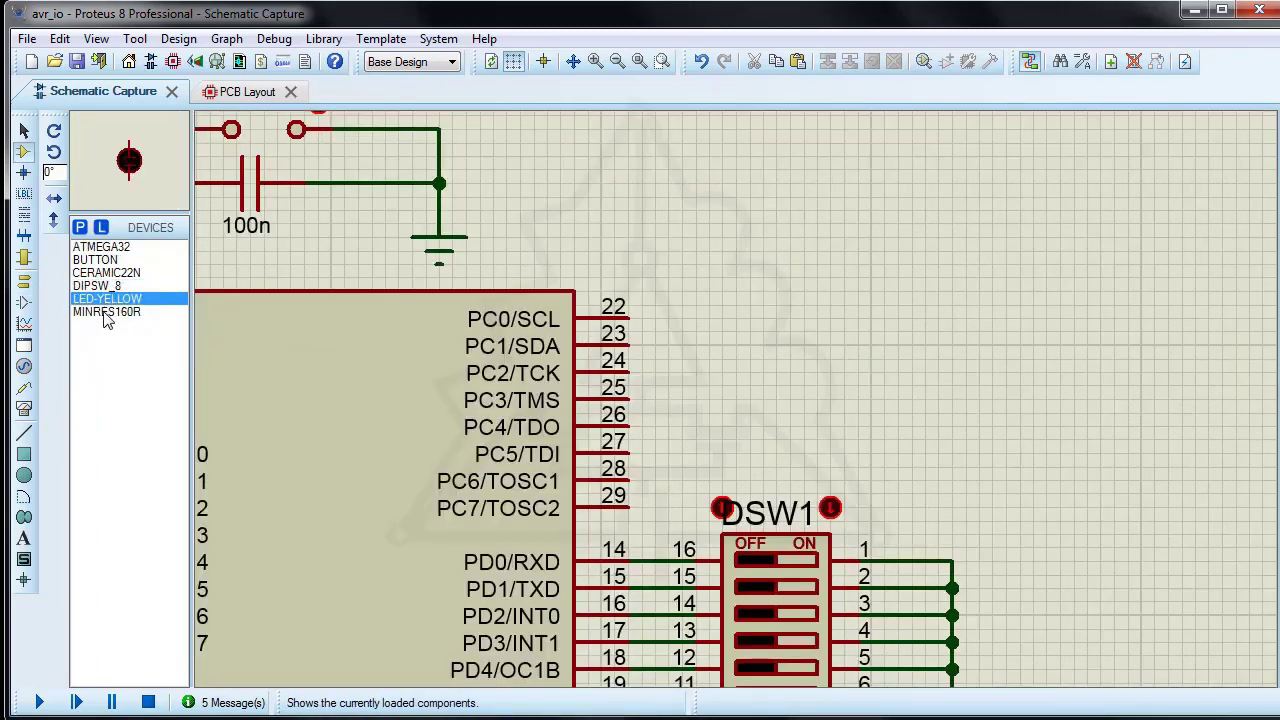
left_click(106, 312)
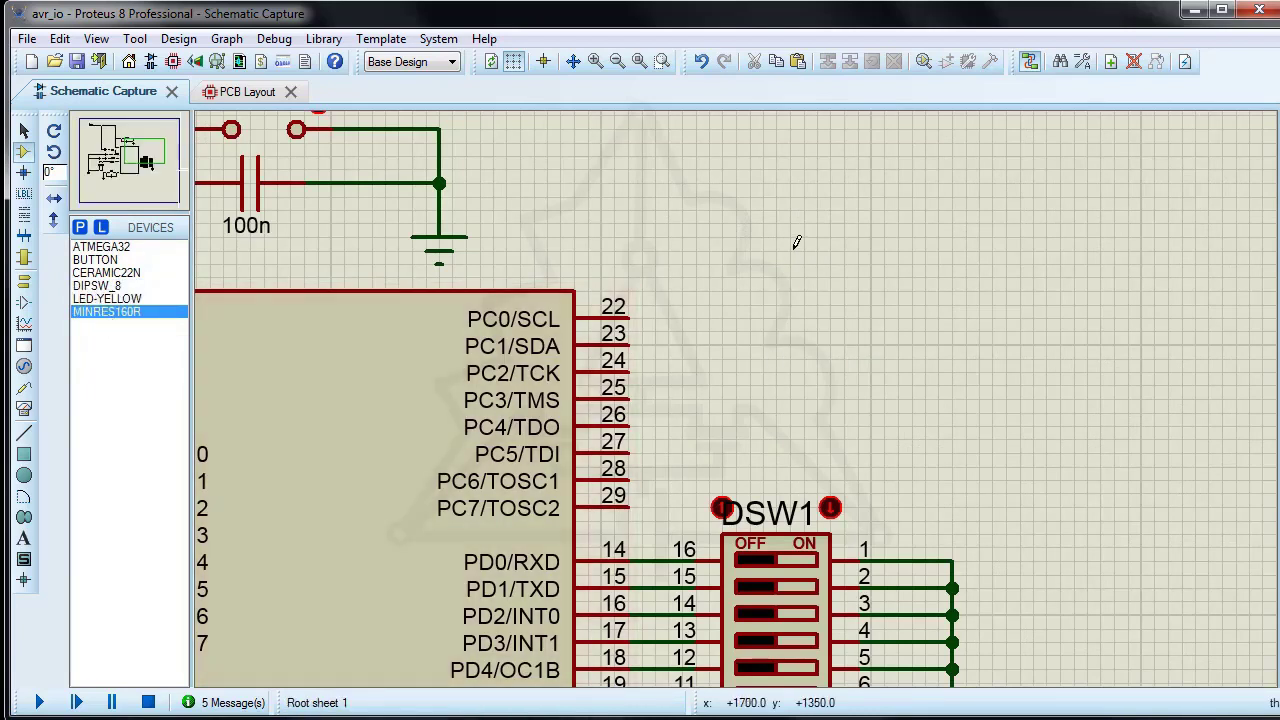
left_click(797, 242)
left_click(790, 253)
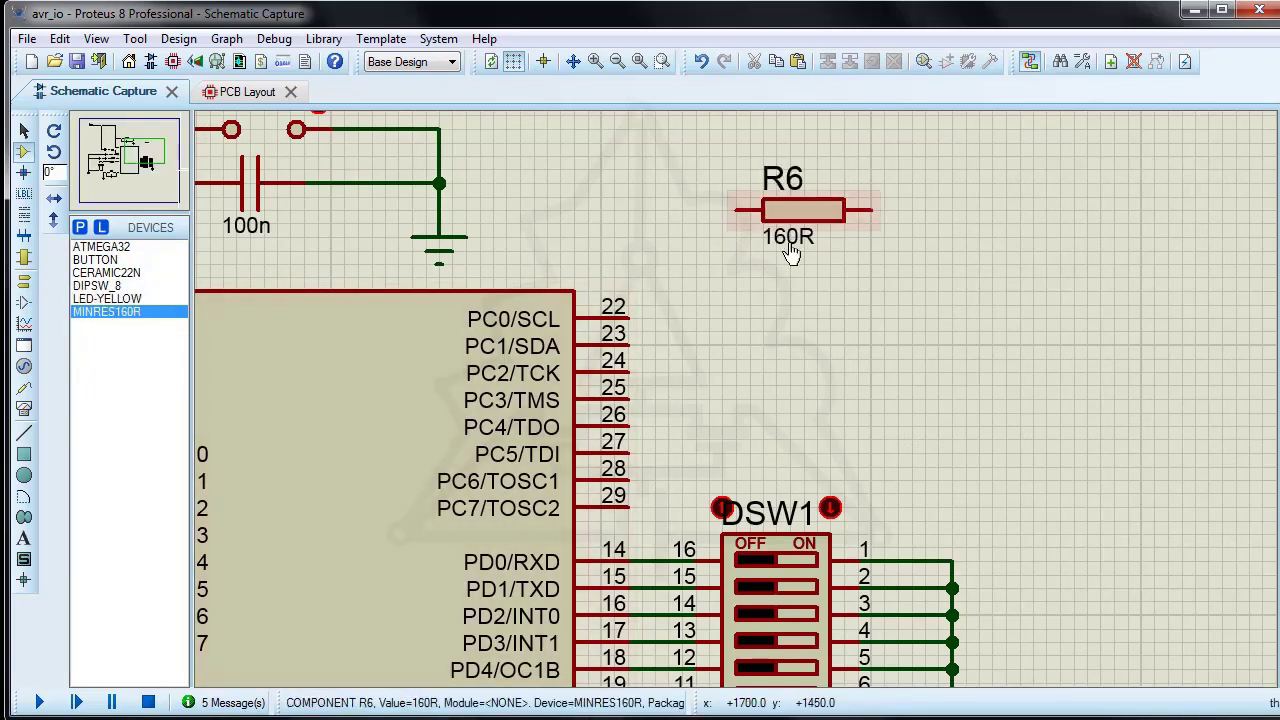
Step: Set the new resistor's resistance to 220 and hide its part reference and value labels
double_click(805, 210)
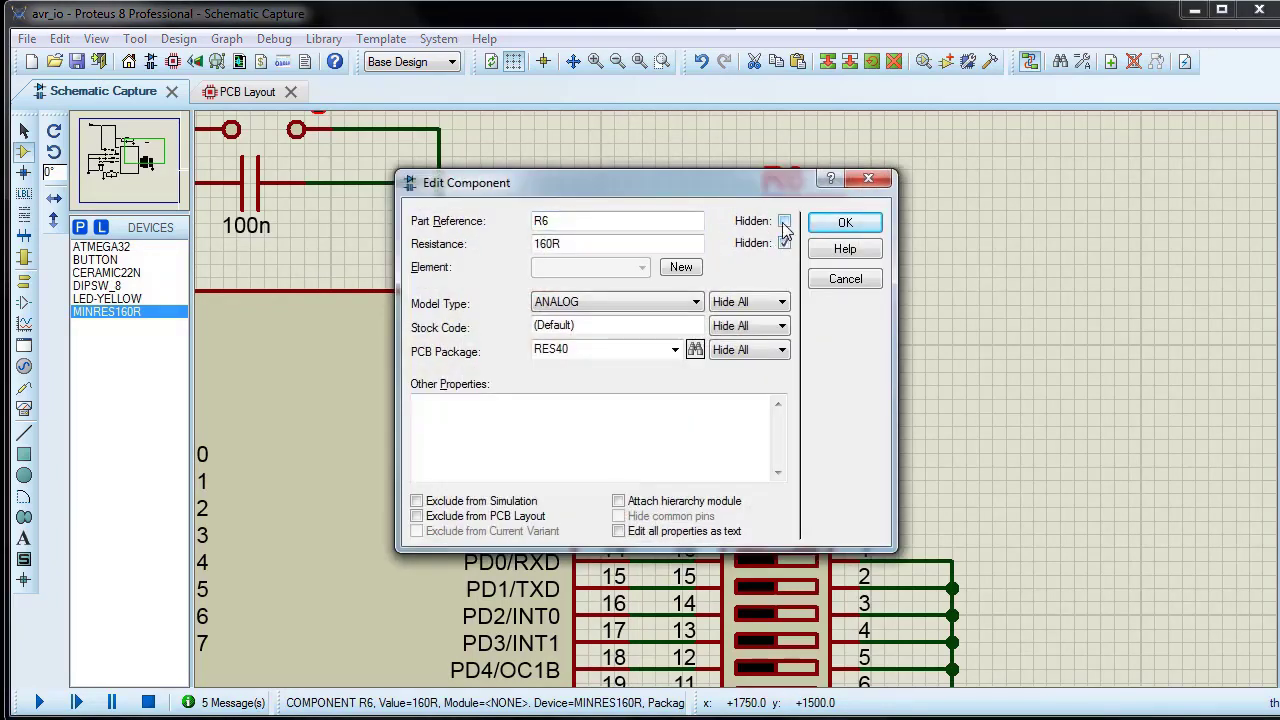
double_click(572, 244)
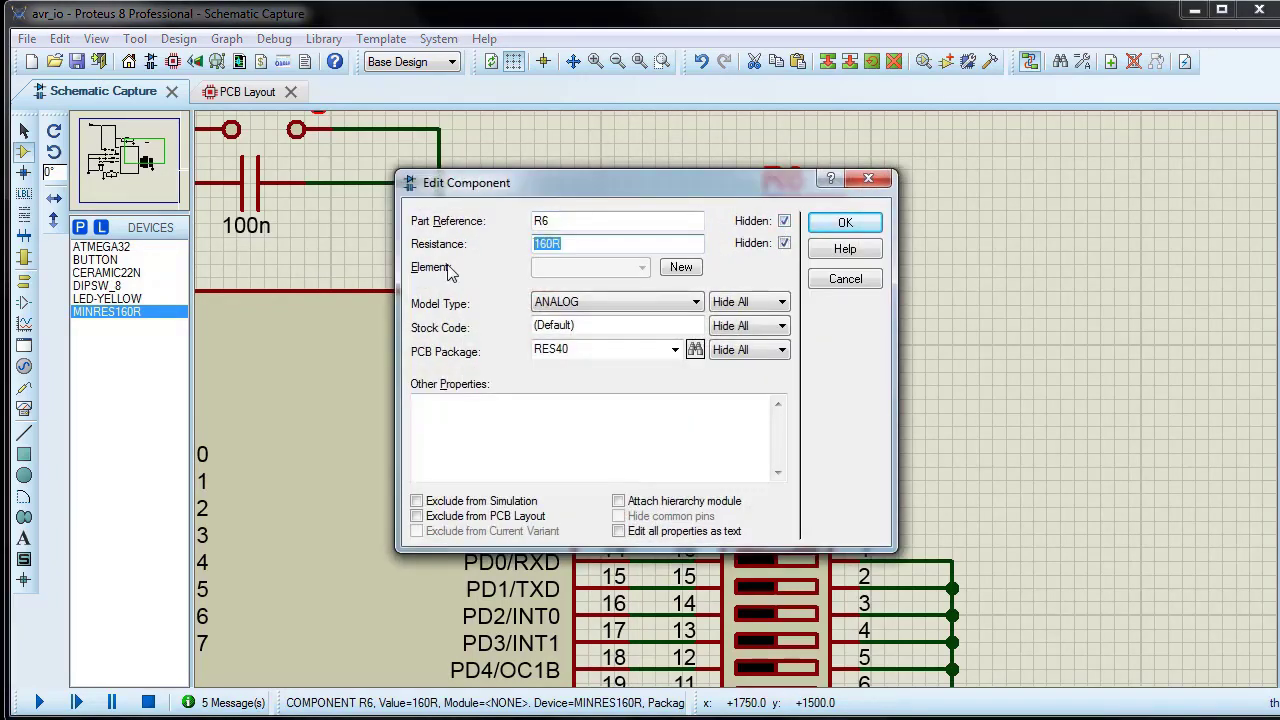
left_click(591, 306)
left_click(585, 332)
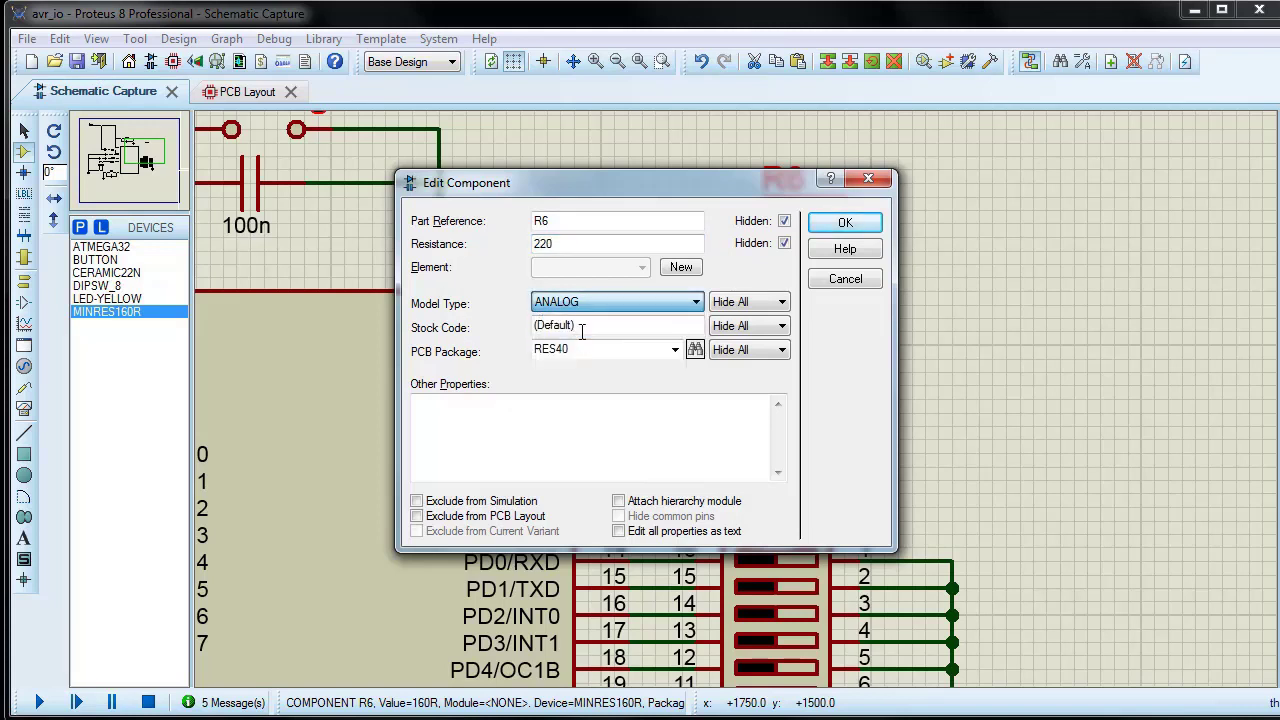
left_click(853, 226)
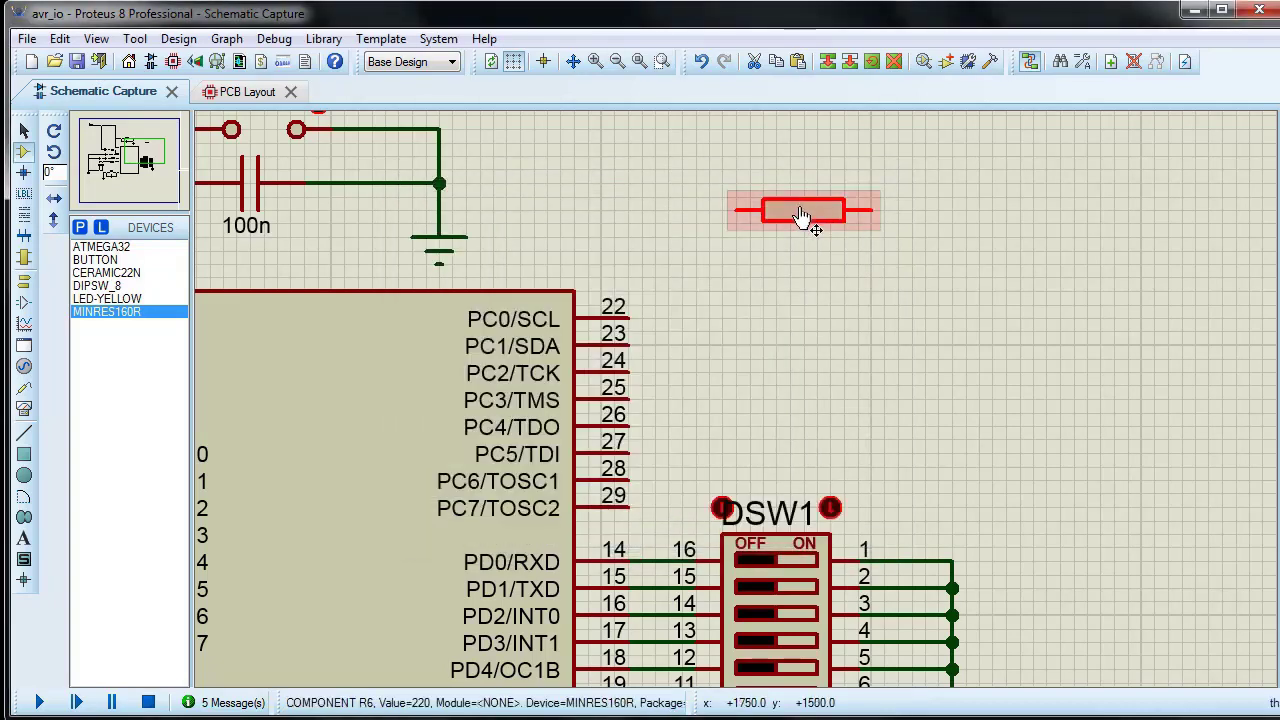
Step: Copy the 220 resistor and paste three copies stacked directly beneath it
right_click(802, 200)
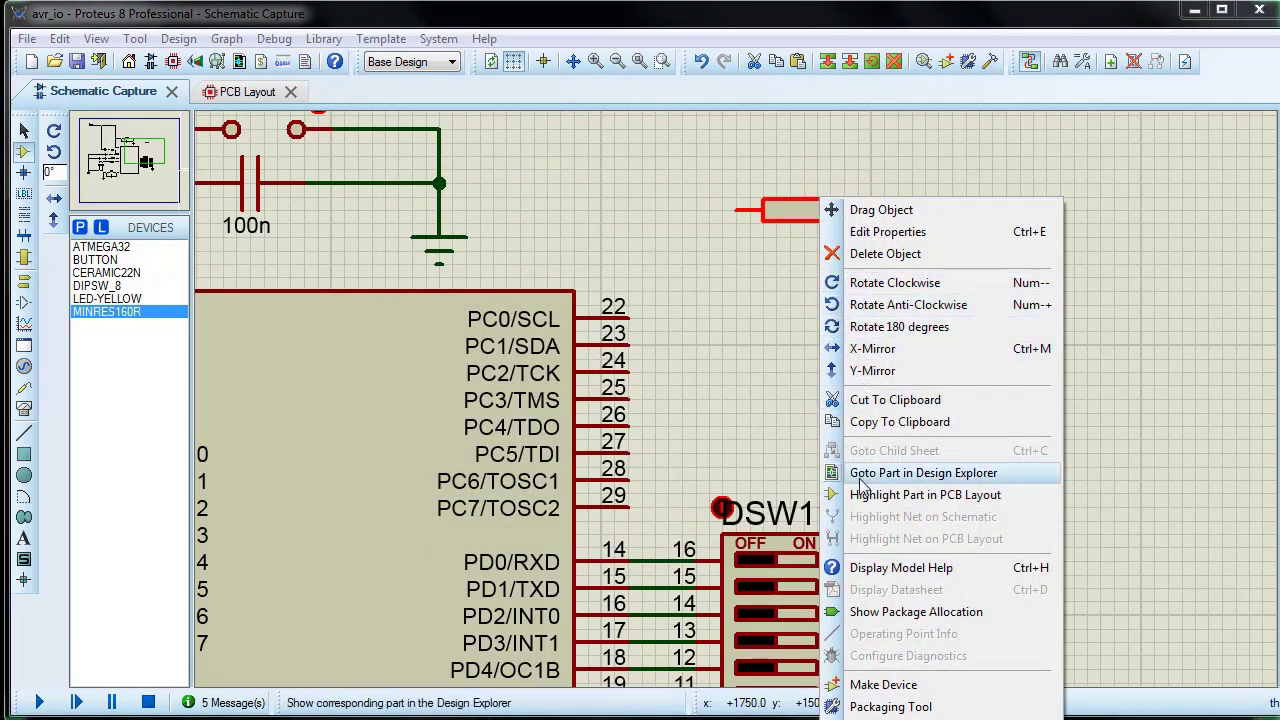
left_click(880, 421)
right_click(838, 270)
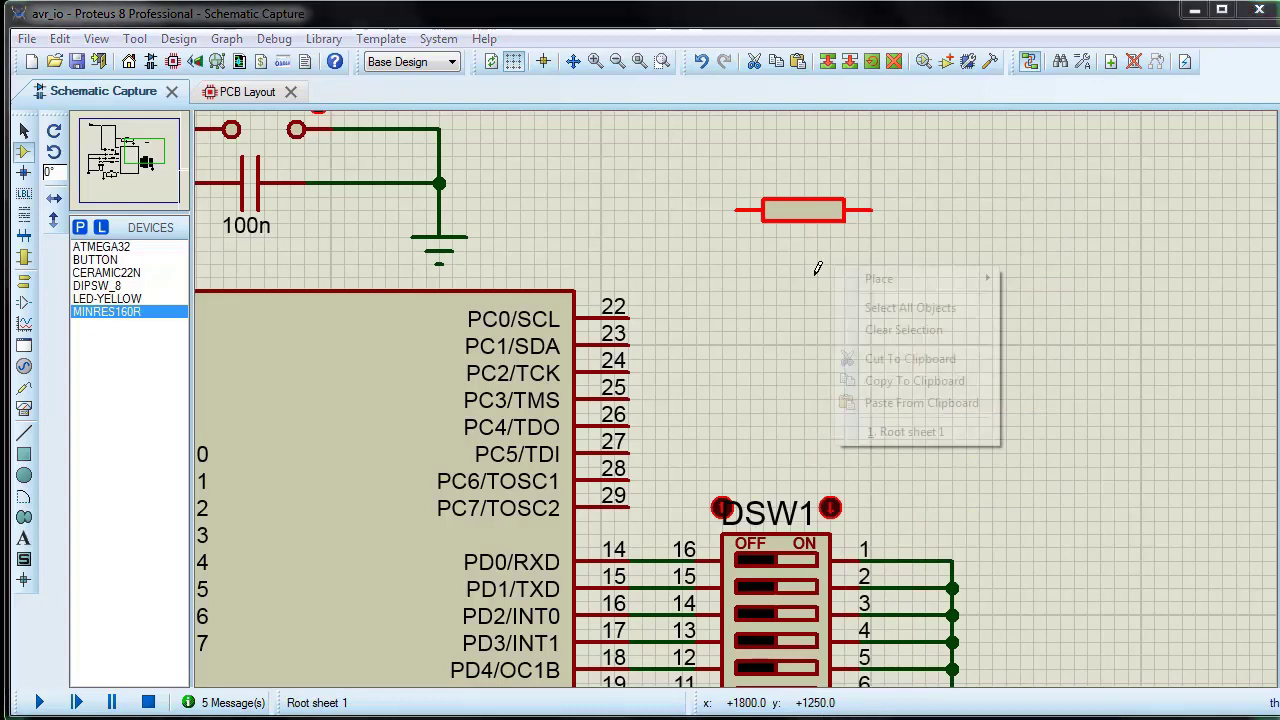
left_click(882, 402)
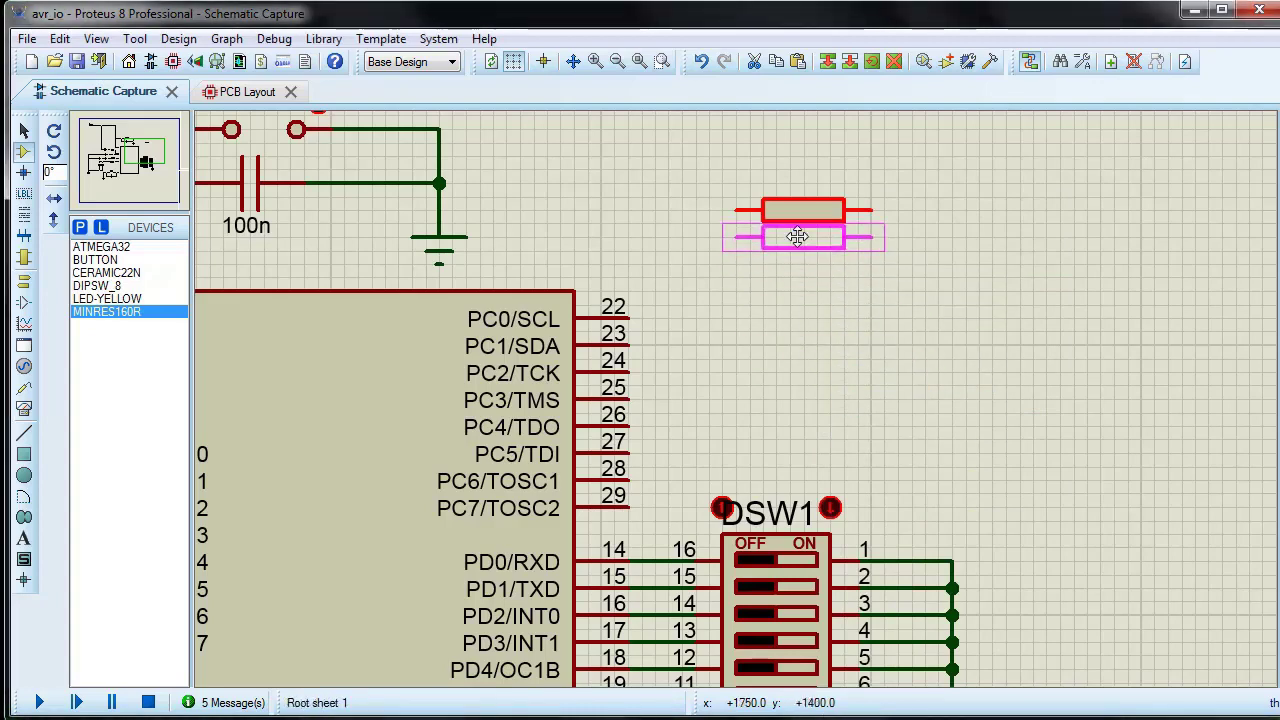
left_click(805, 262)
right_click(805, 261)
left_click(850, 401)
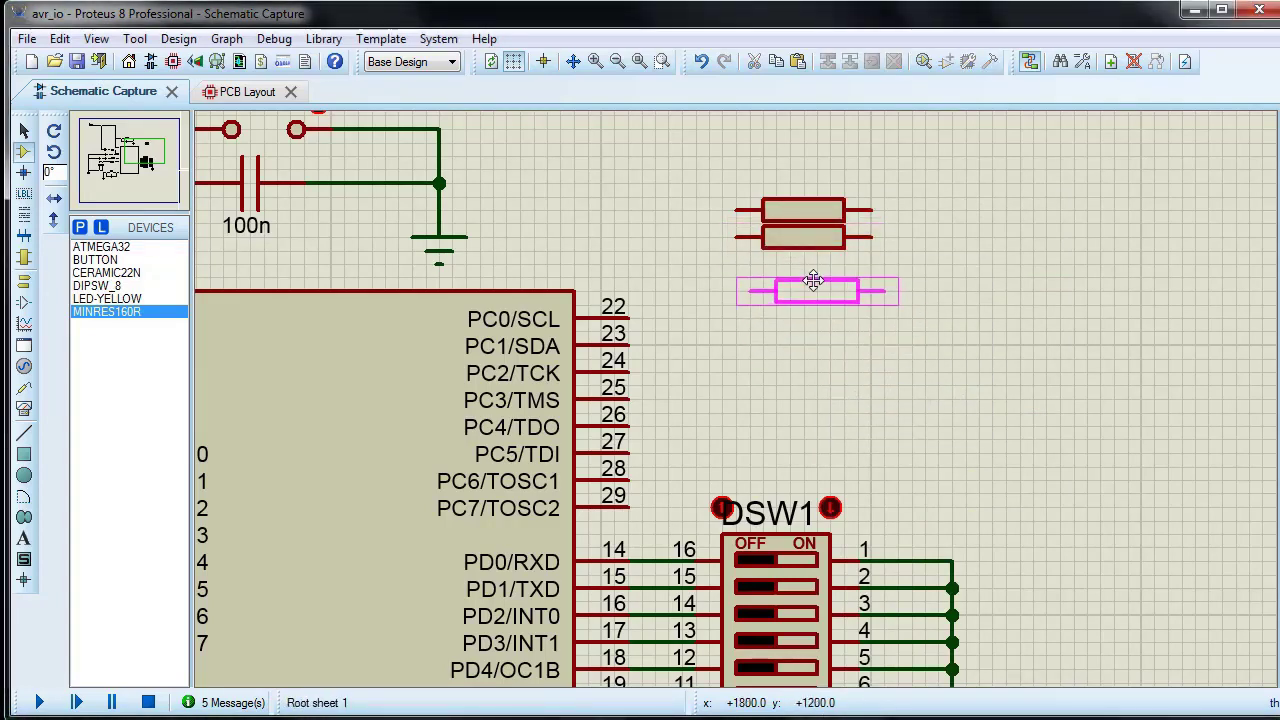
left_click(804, 262)
right_click(822, 304)
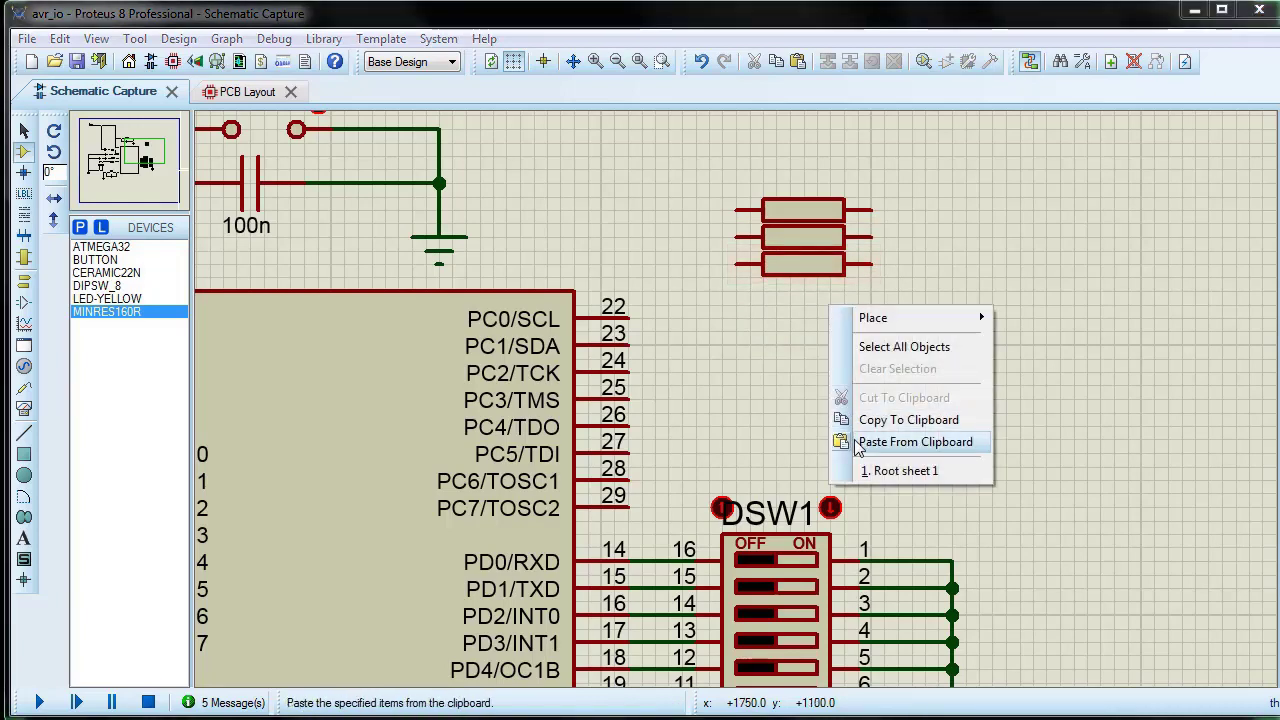
left_click(858, 440)
left_click(803, 280)
Step: Block-copy the four resistors directly below to form a column of eight, and shift the column away from the microcontroller
left_click_drag(728, 186, 925, 312)
right_click(847, 287)
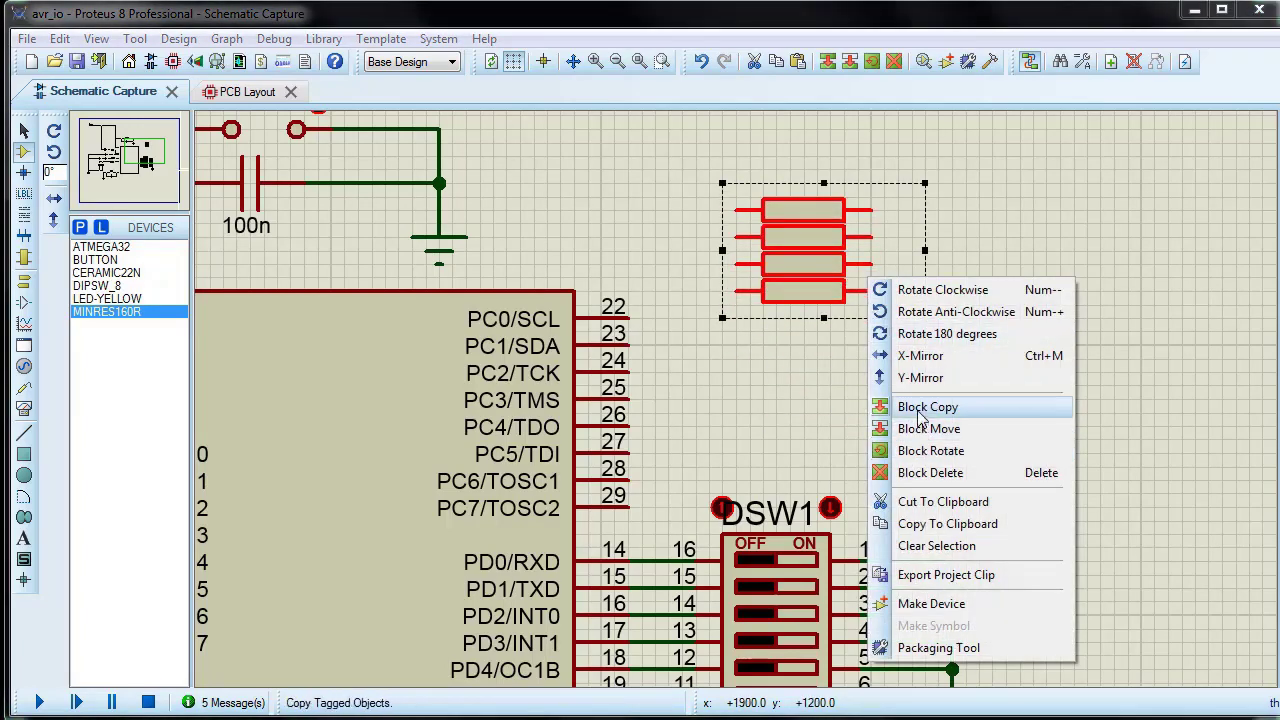
left_click(905, 407)
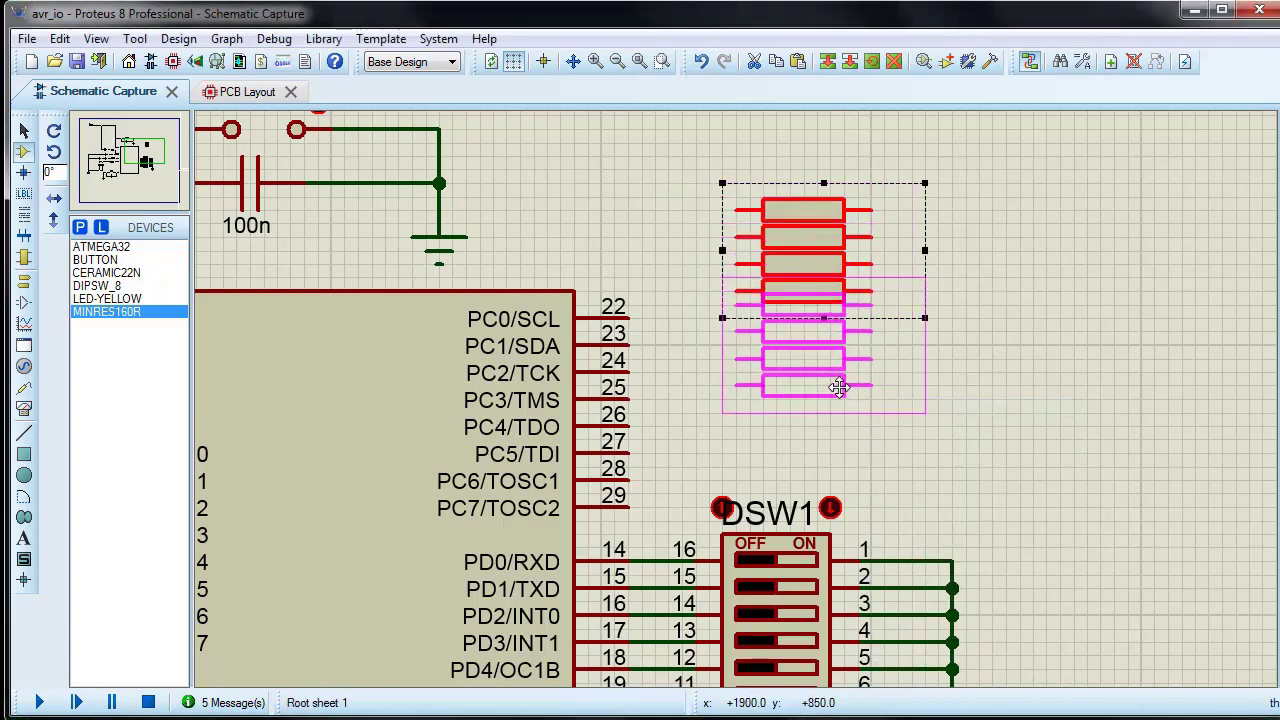
left_click(841, 404)
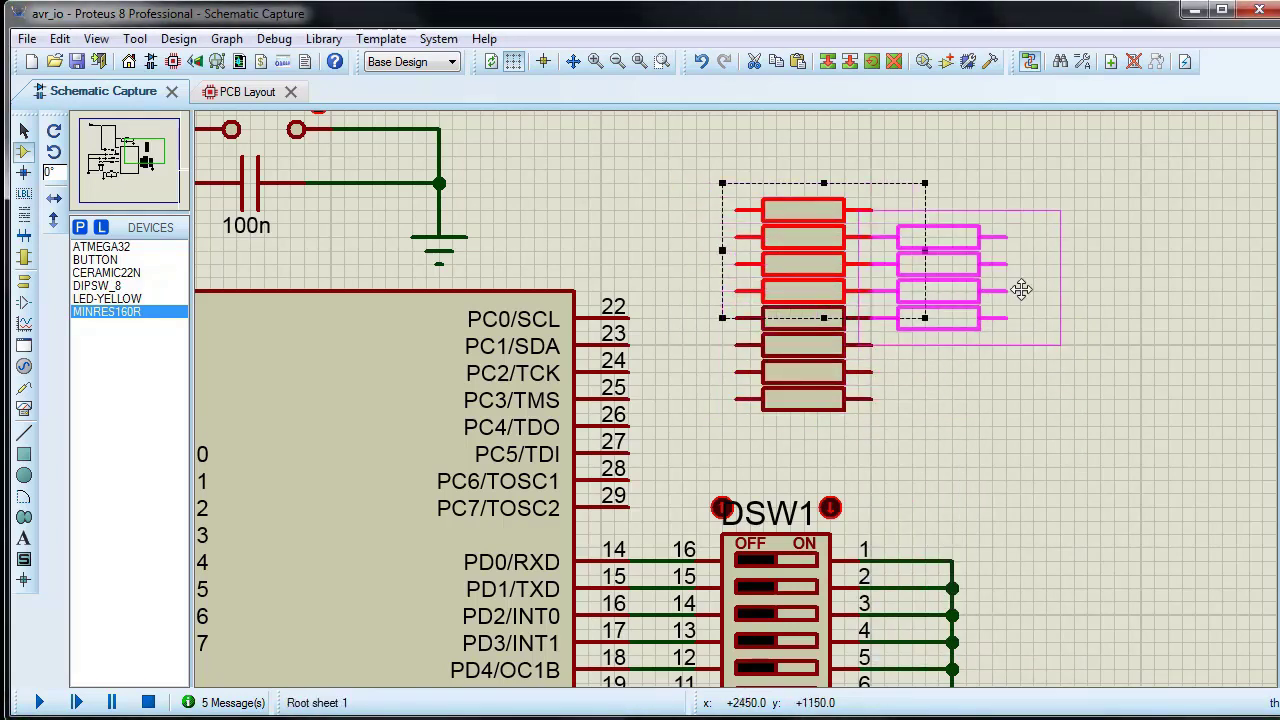
right_click(1041, 268)
left_click(1020, 223)
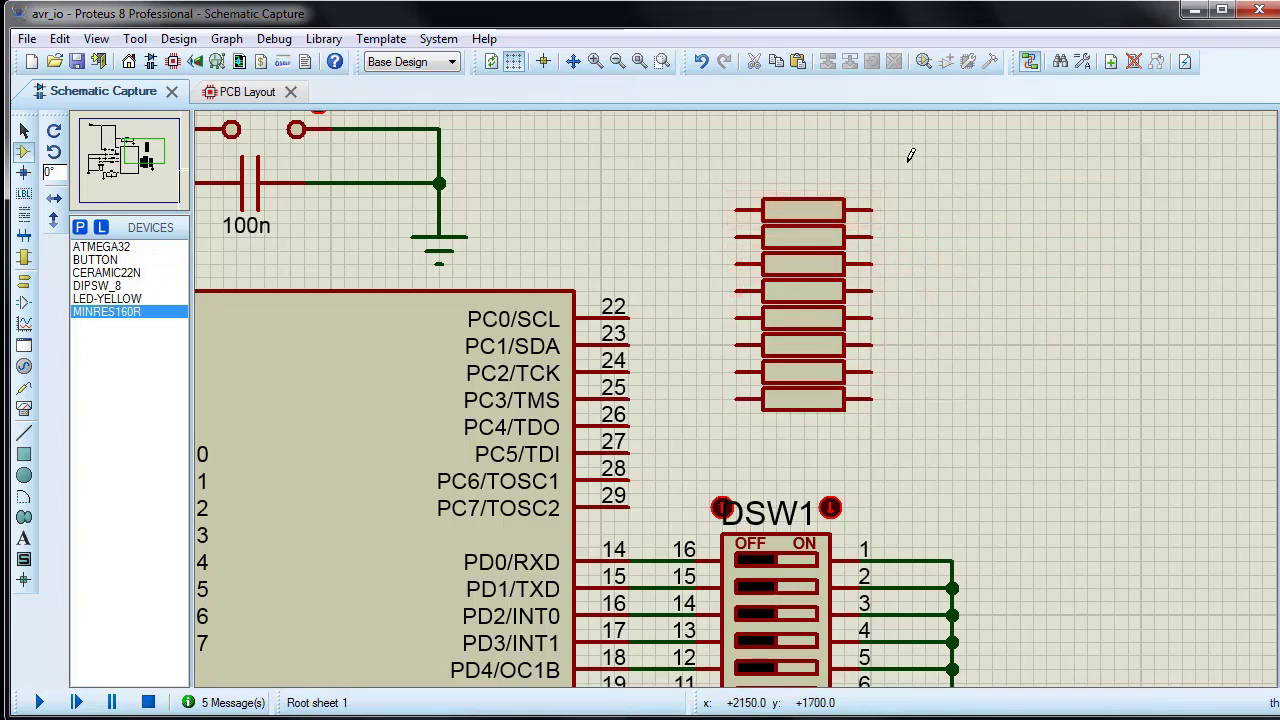
left_click_drag(911, 156, 709, 439)
left_click_drag(762, 388, 829, 388)
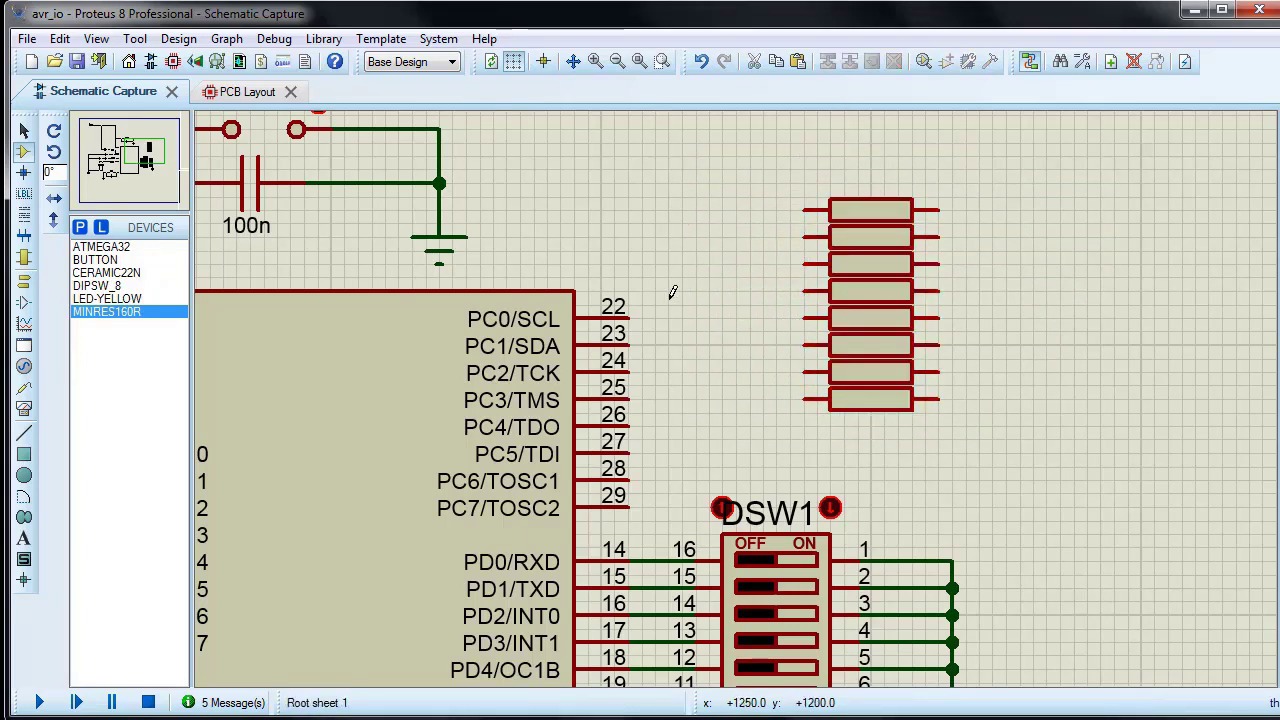
Step: Draw short open-ended wires outward from ATMEGA32 pins PC0 to PC7
left_click(628, 318)
double_click(722, 318)
double_click(628, 345)
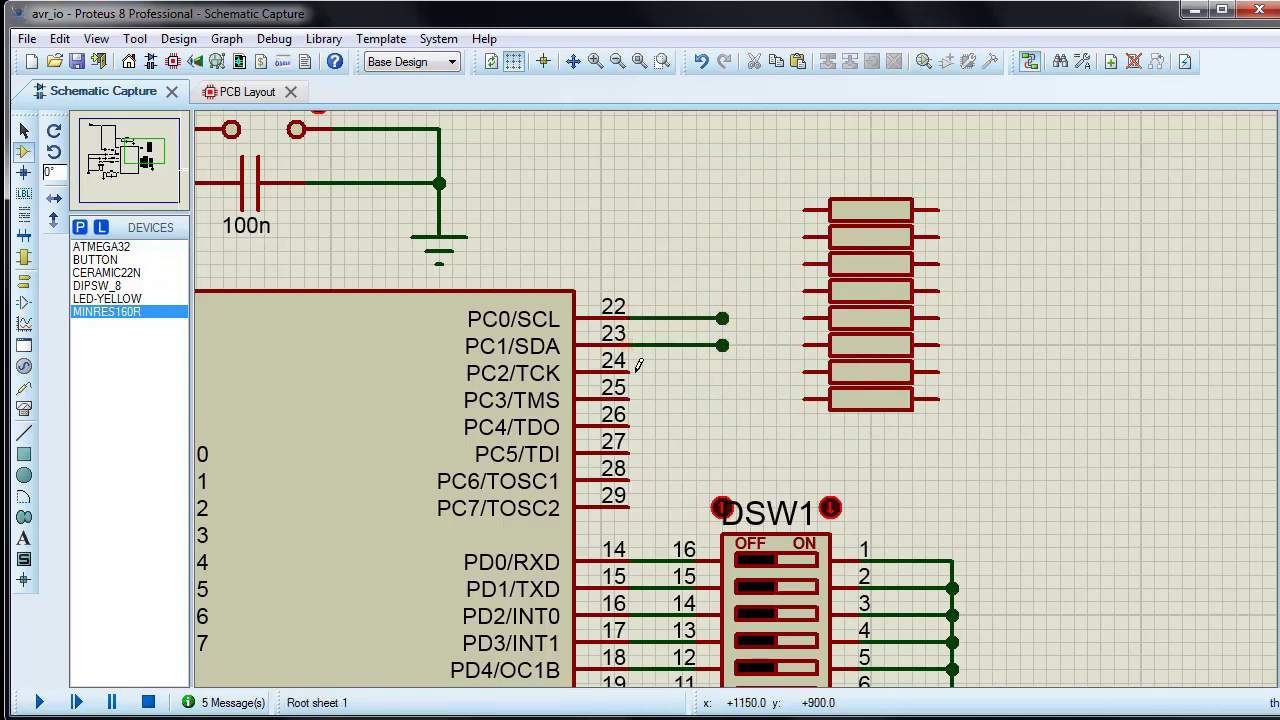
double_click(628, 372)
double_click(628, 399)
double_click(628, 426)
double_click(628, 453)
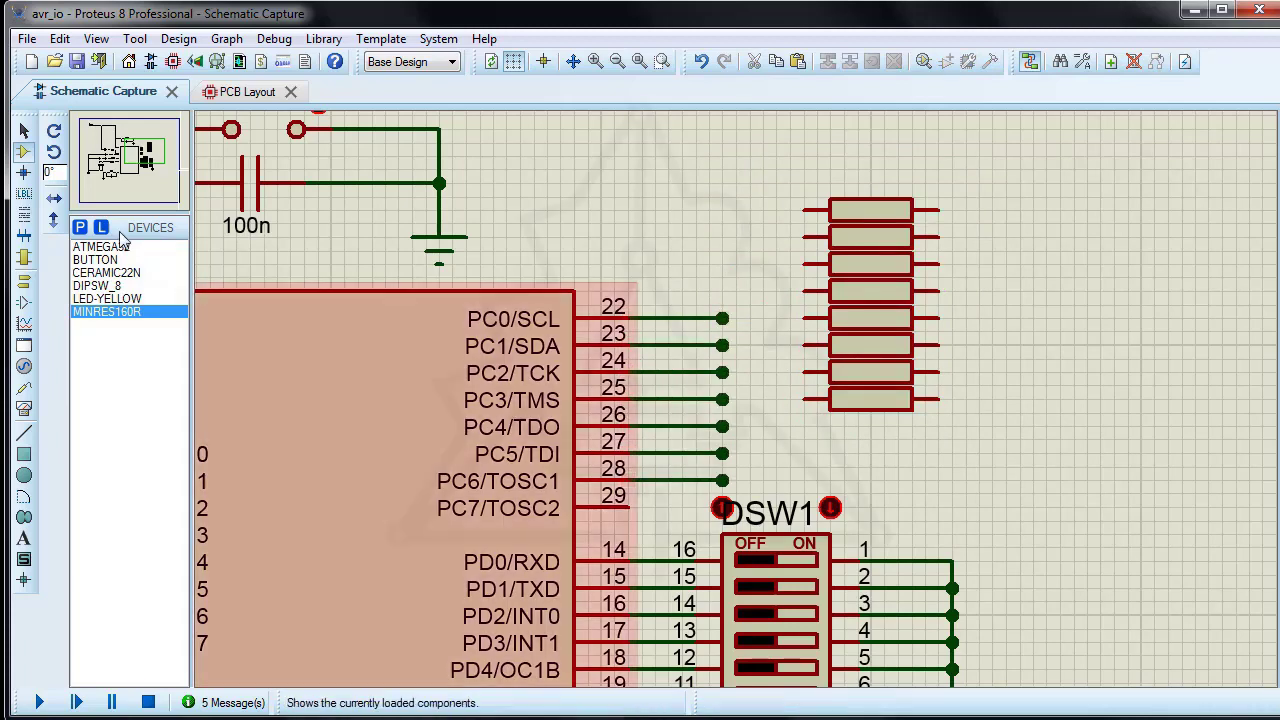
double_click(628, 480)
left_click(628, 508)
double_click(696, 508)
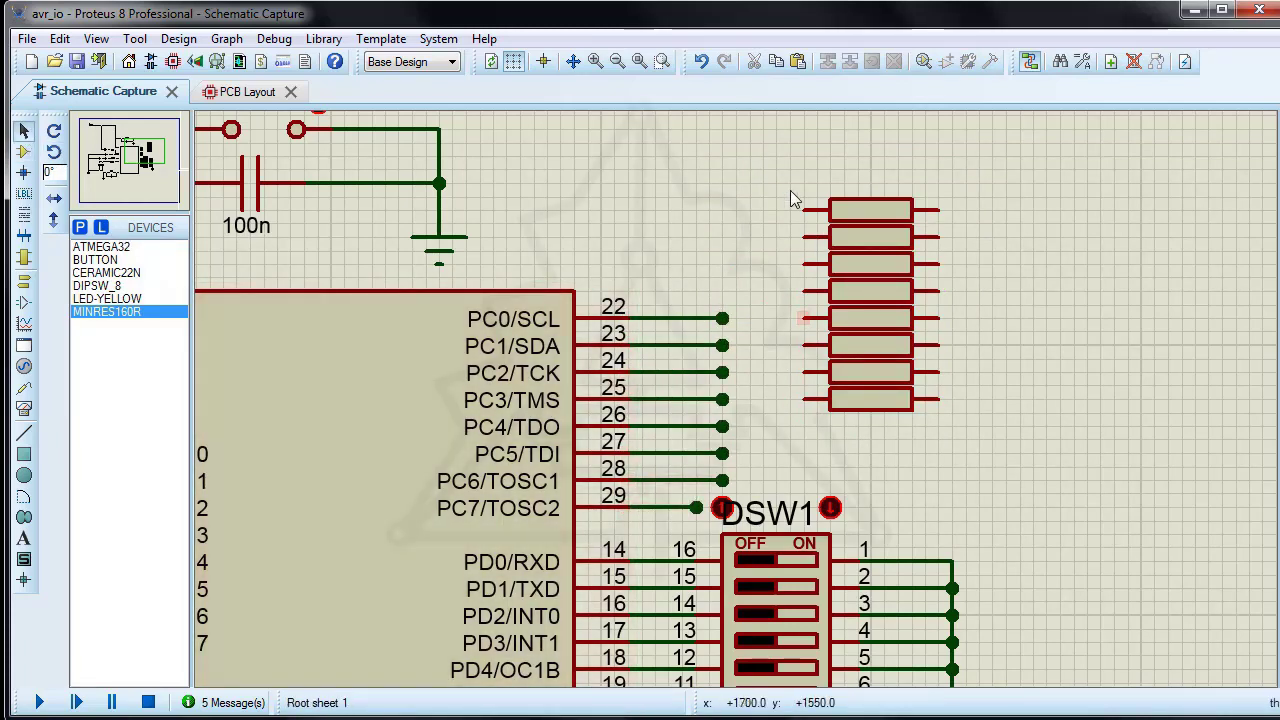
Step: Shift the eight resistors slightly farther from the microcontroller and draw short open-ended wires from their pins facing it
mouse_move(1006, 143)
left_mouse_down()
mouse_move(774, 375)
mouse_move(763, 412)
mouse_move(851, 401)
left_mouse_up()
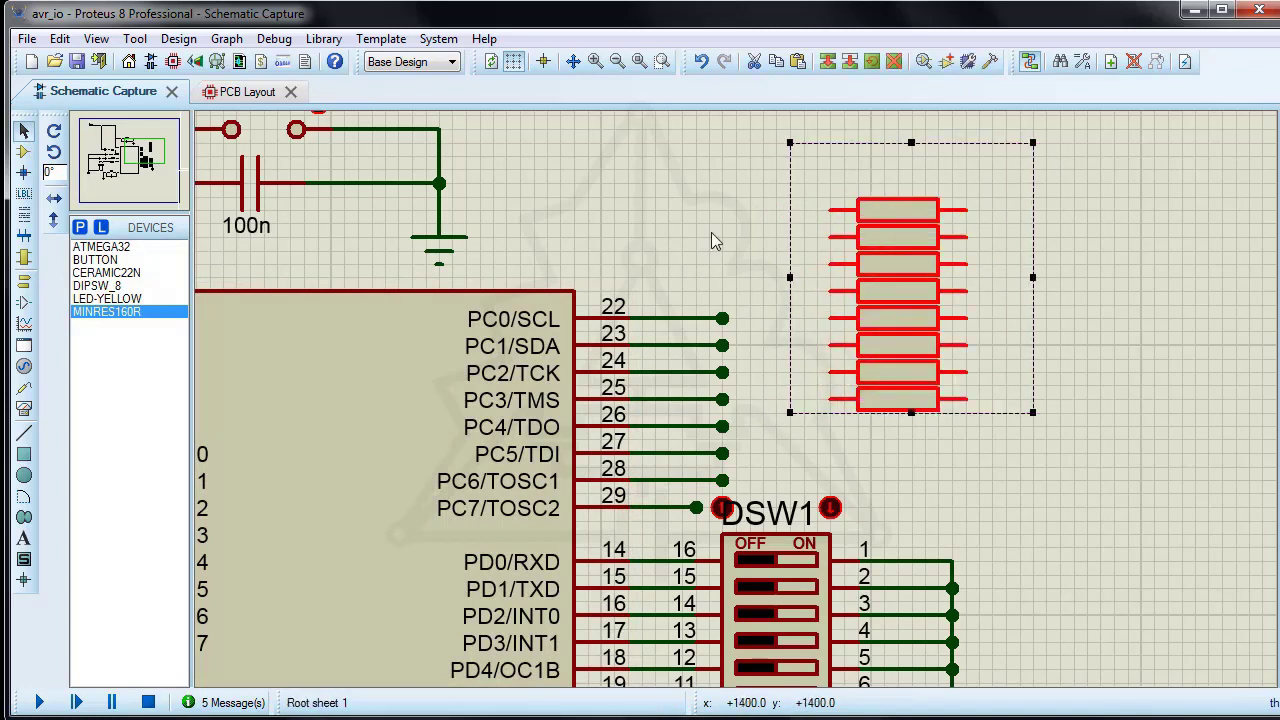
left_click(714, 240)
left_click(830, 209)
double_click(832, 237)
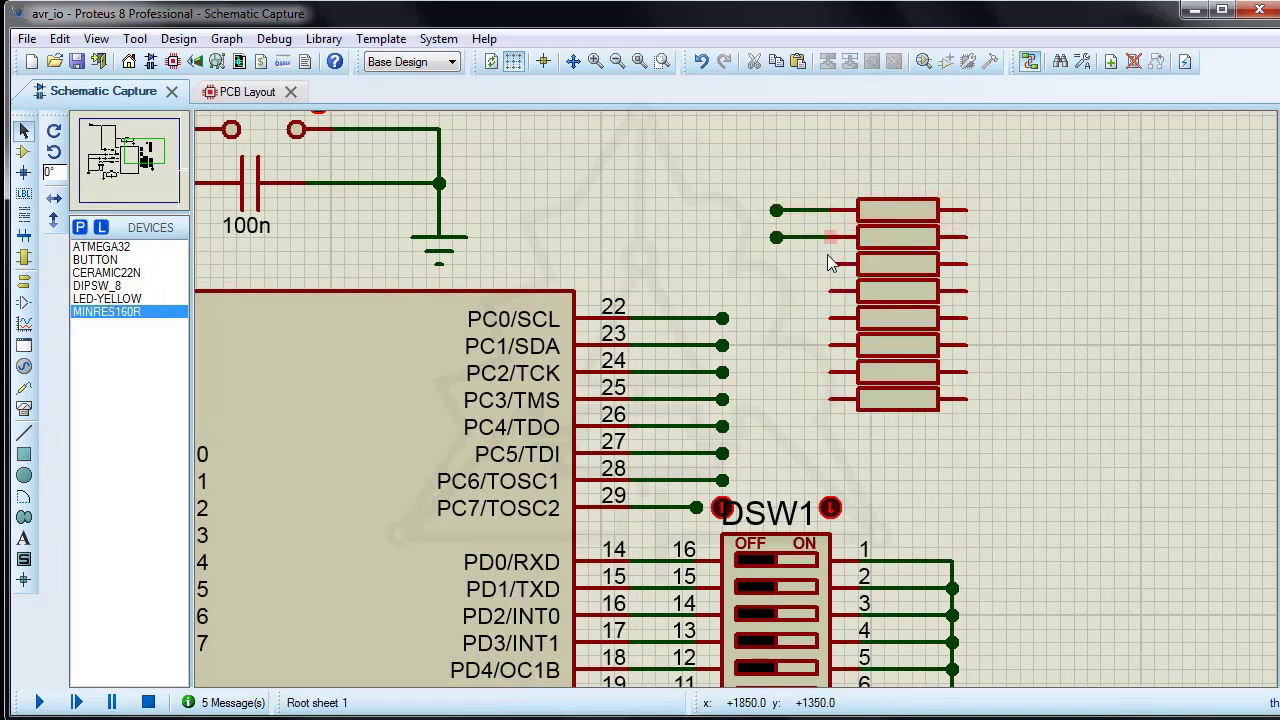
double_click(832, 264)
double_click(832, 291)
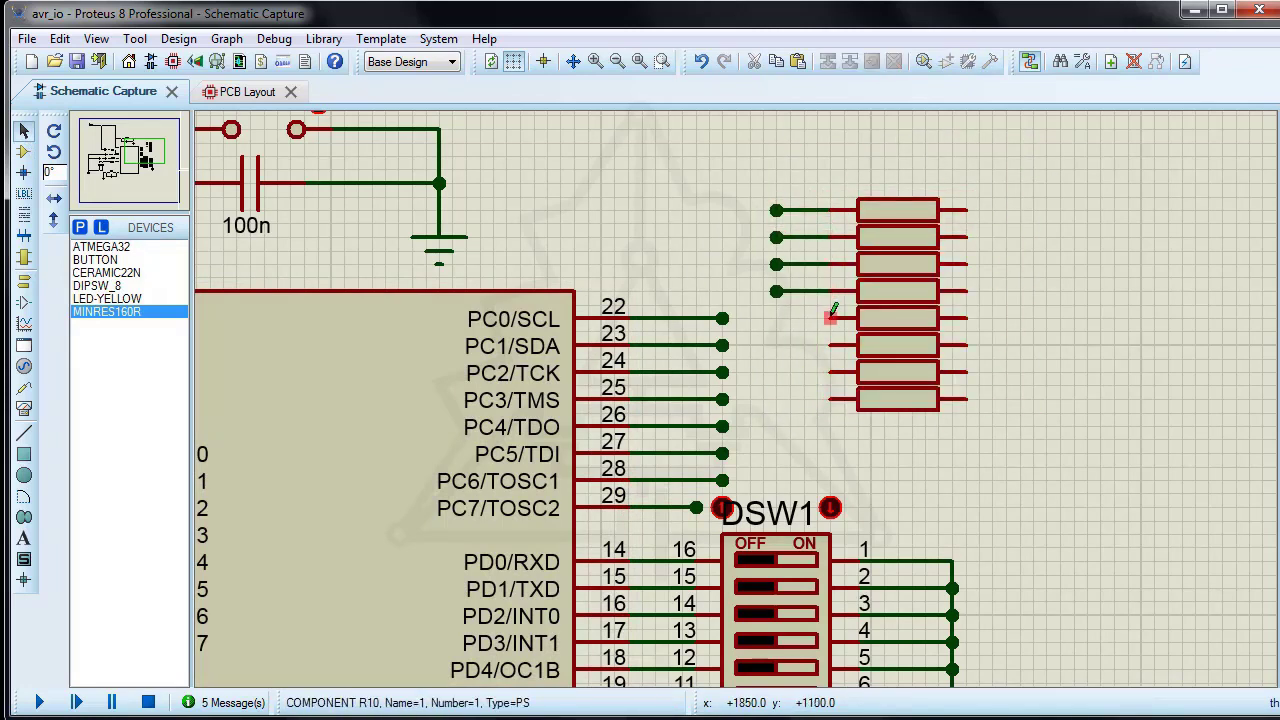
double_click(831, 398)
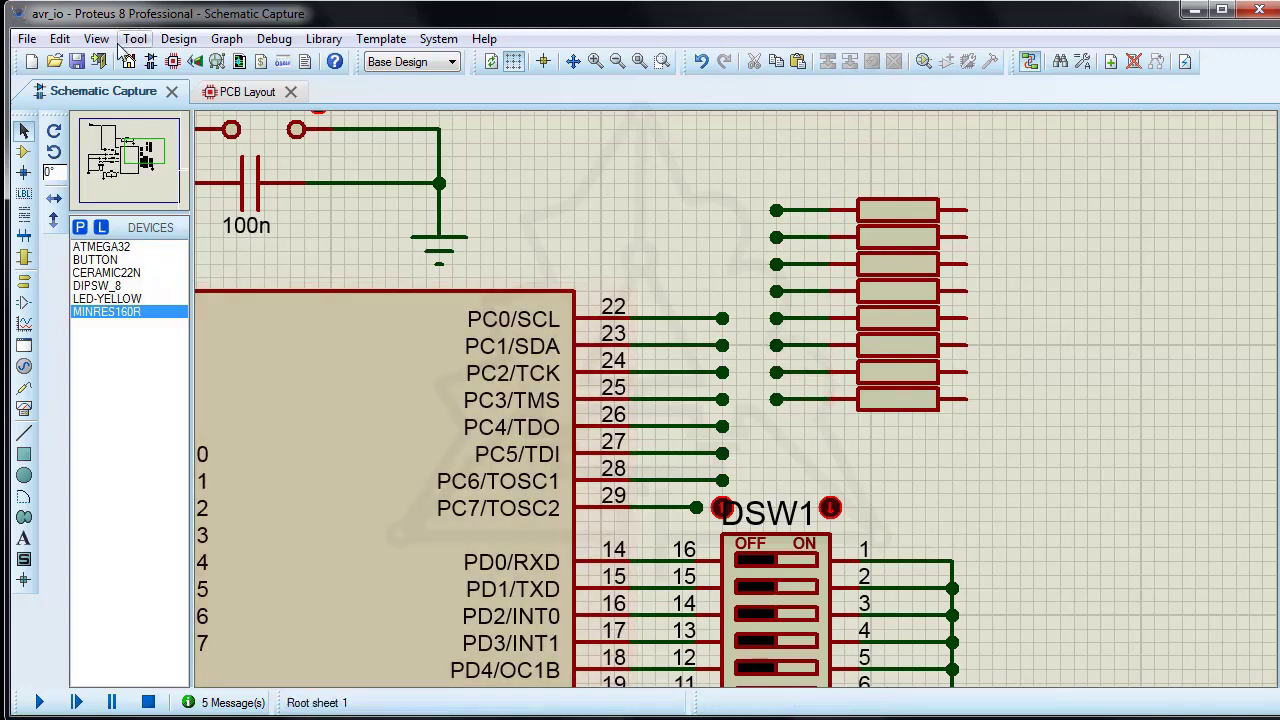
Step: Label the wires on pins PC0 to PC7 as nets D0 to D7 using the Property Assignment Tool with the string net=D#
left_click(134, 39)
left_click(188, 108)
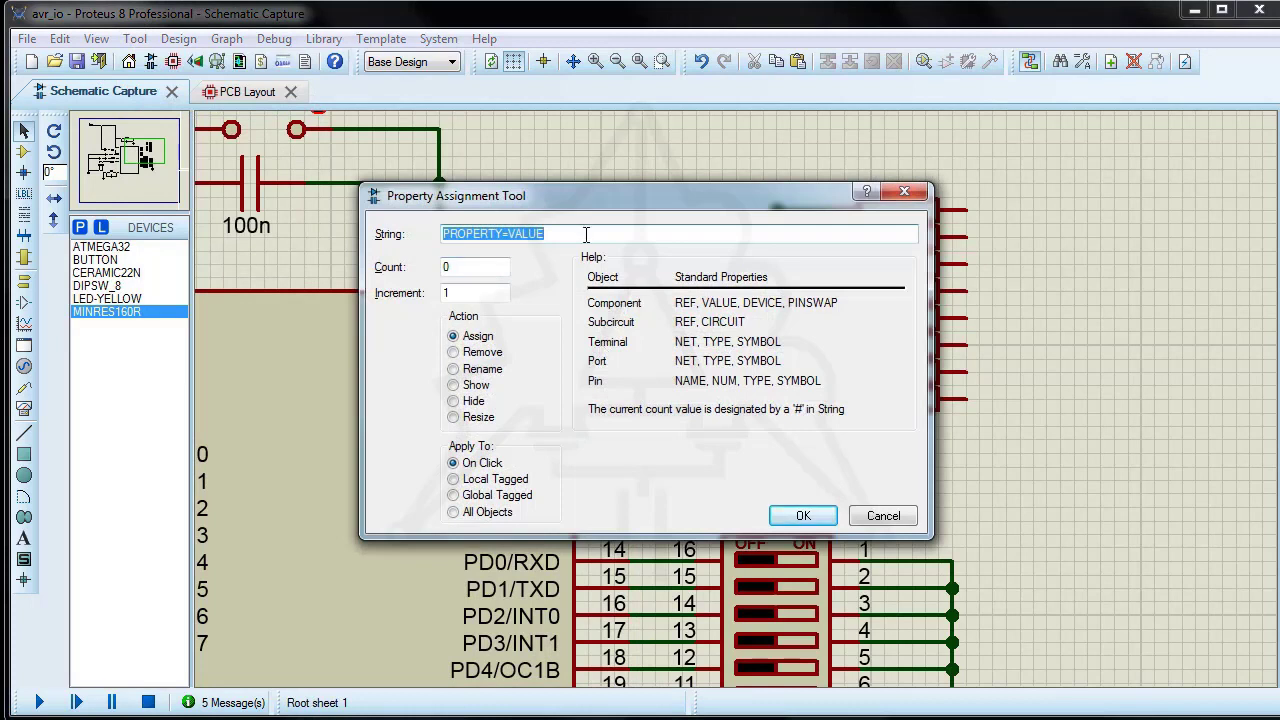
type("net=D#")
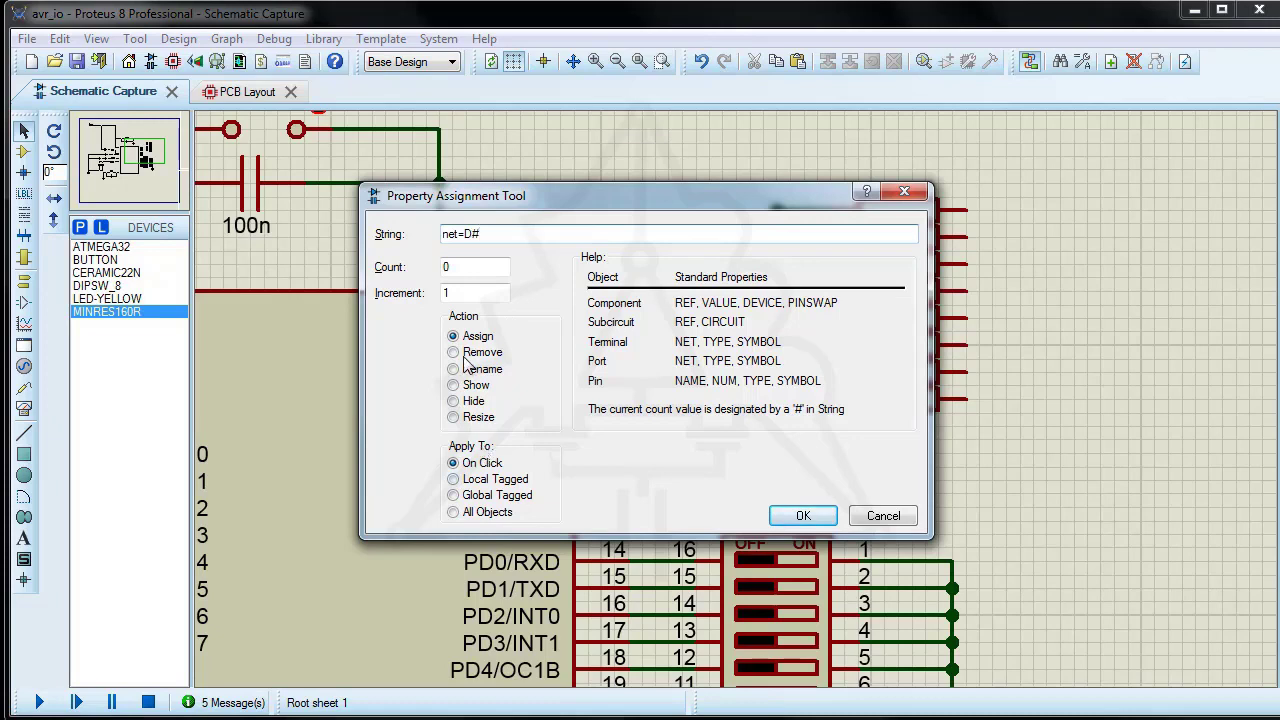
left_click(801, 517)
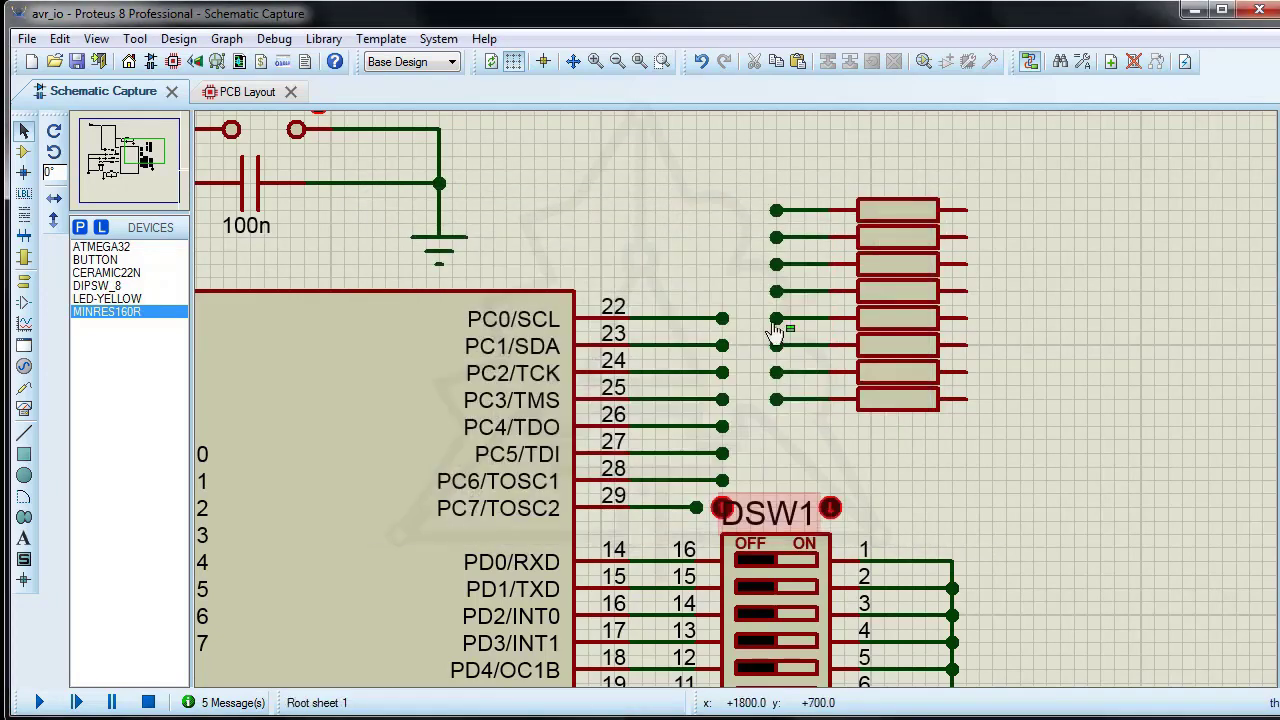
left_click(652, 320)
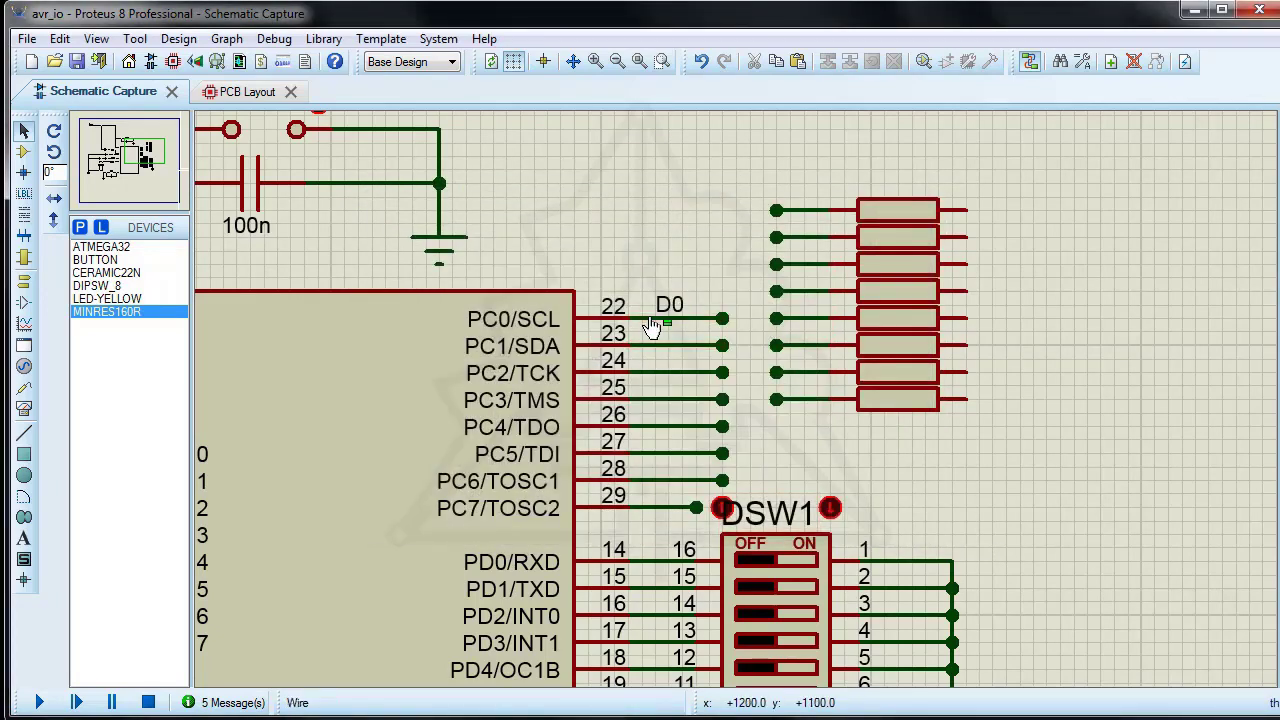
left_click(652, 346)
left_click(652, 373)
left_click(655, 428)
left_click(655, 455)
left_click(655, 482)
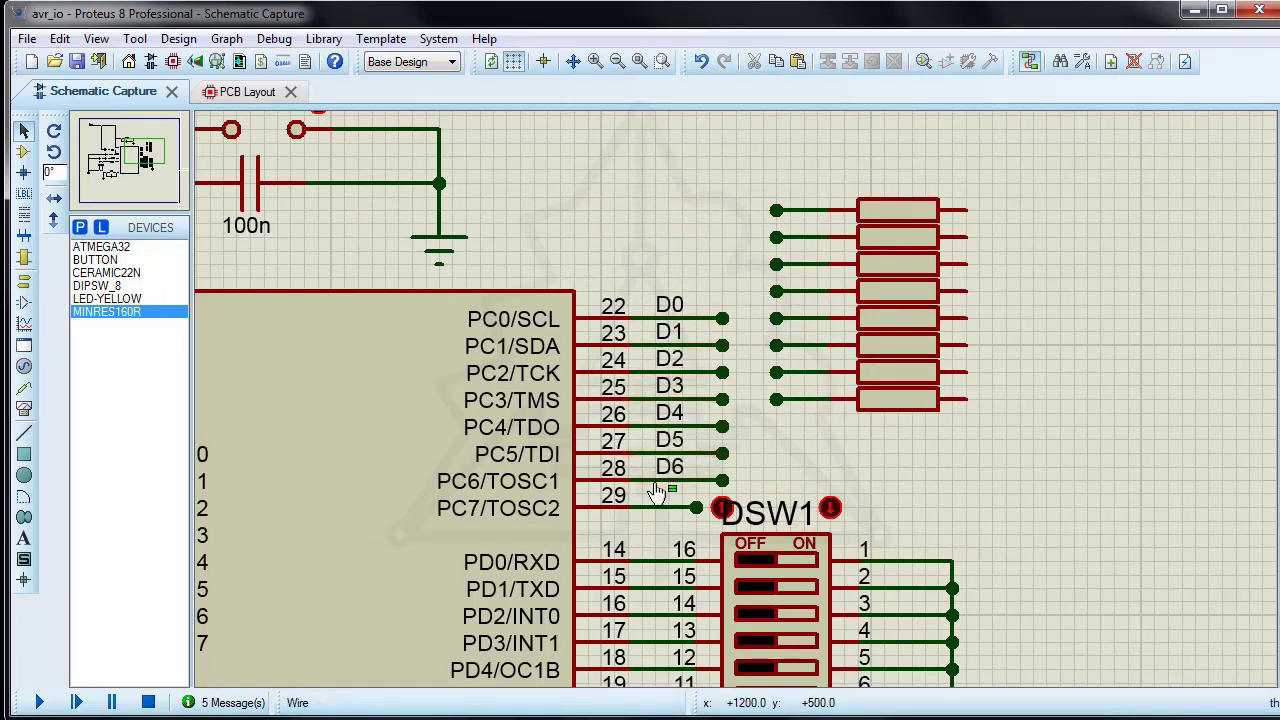
left_click(655, 509)
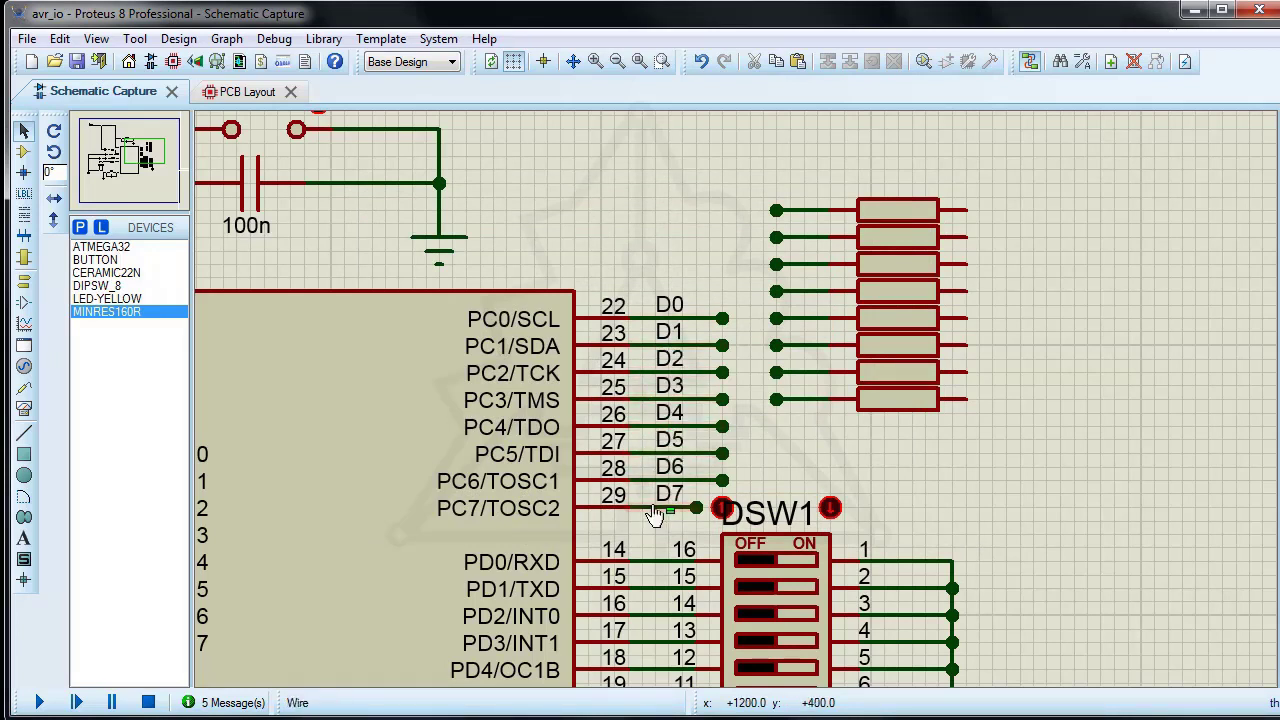
Step: Reapply the net=D# property assignment to label the eight resistor wires D0 to D7, starting with the uppermost wire
left_click(140, 39)
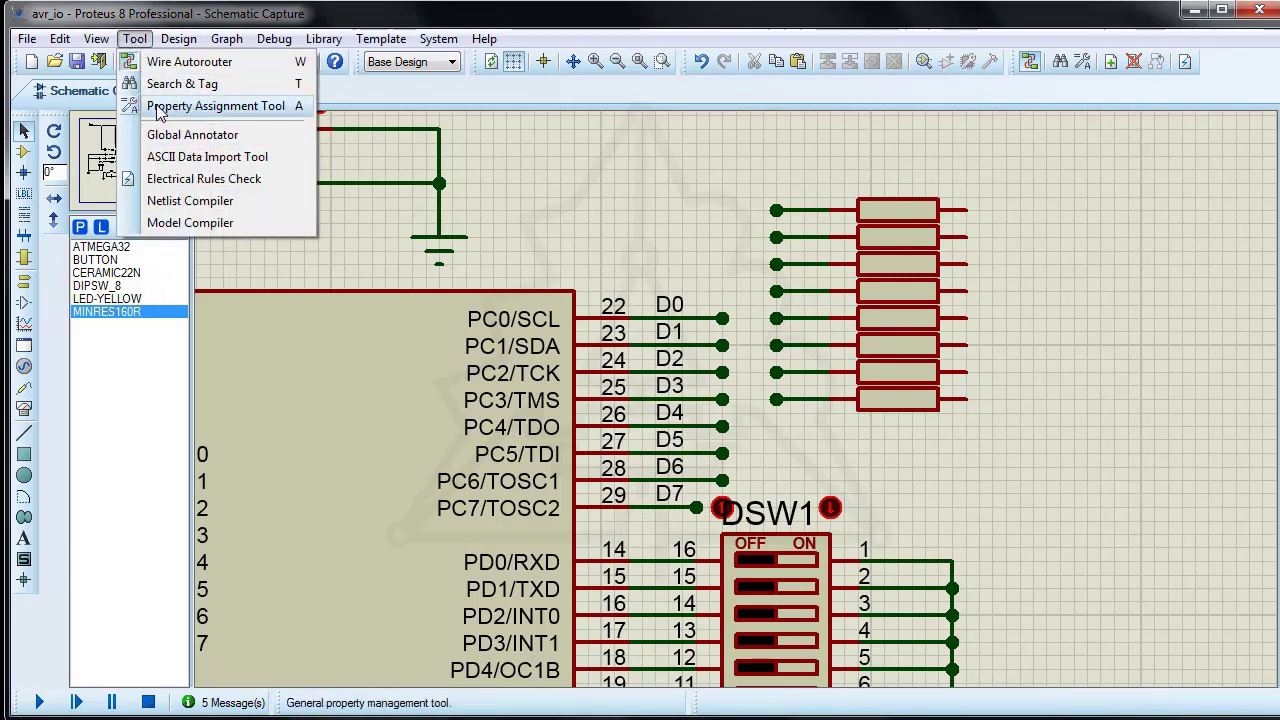
left_click(200, 106)
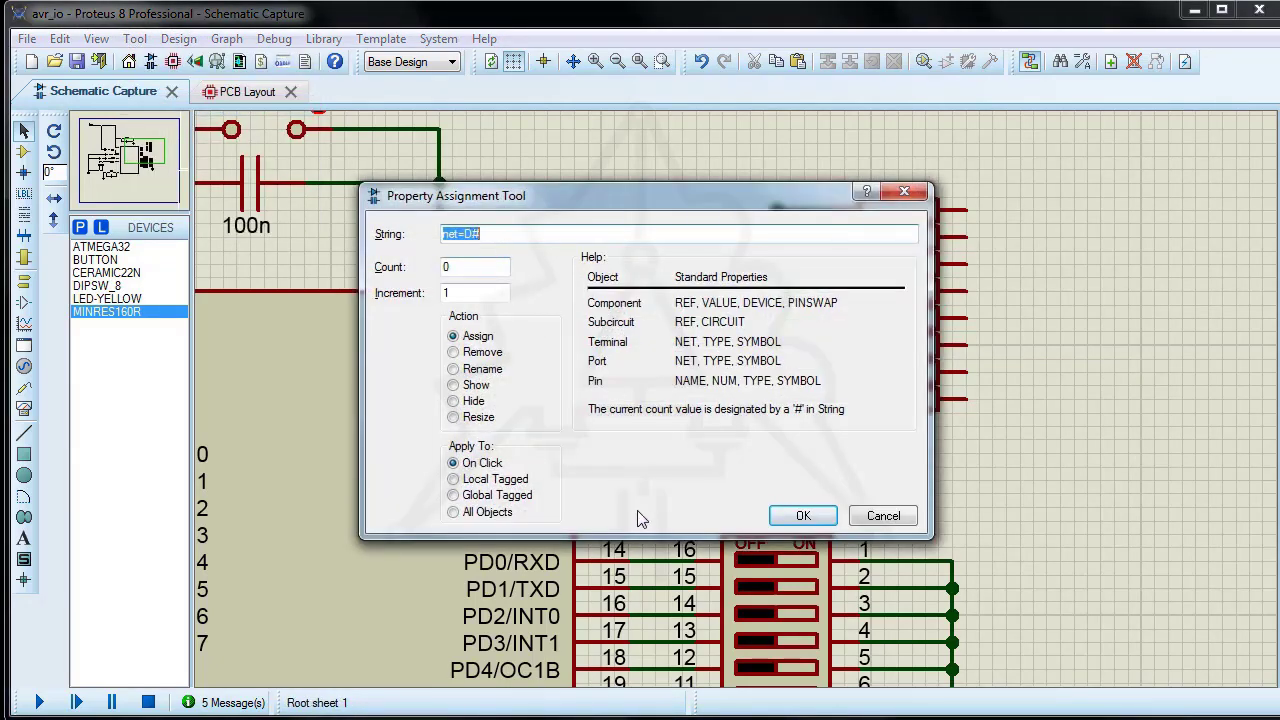
left_click(803, 516)
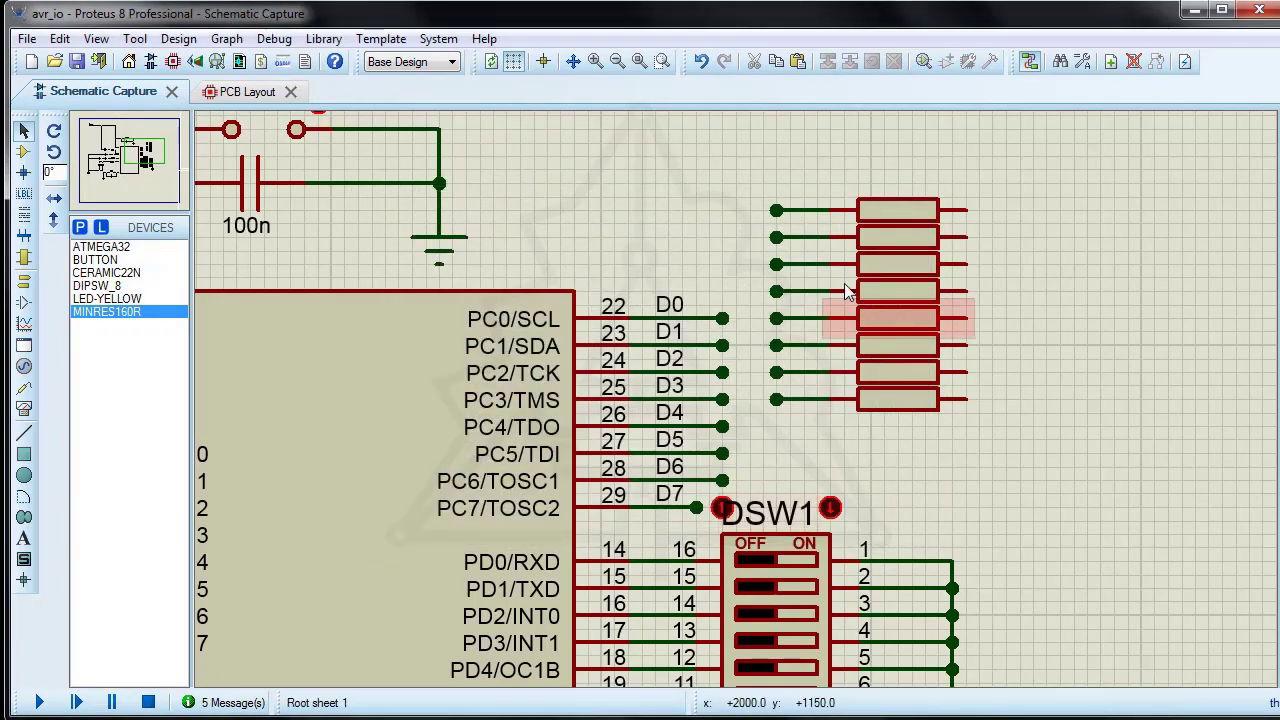
left_click(800, 214)
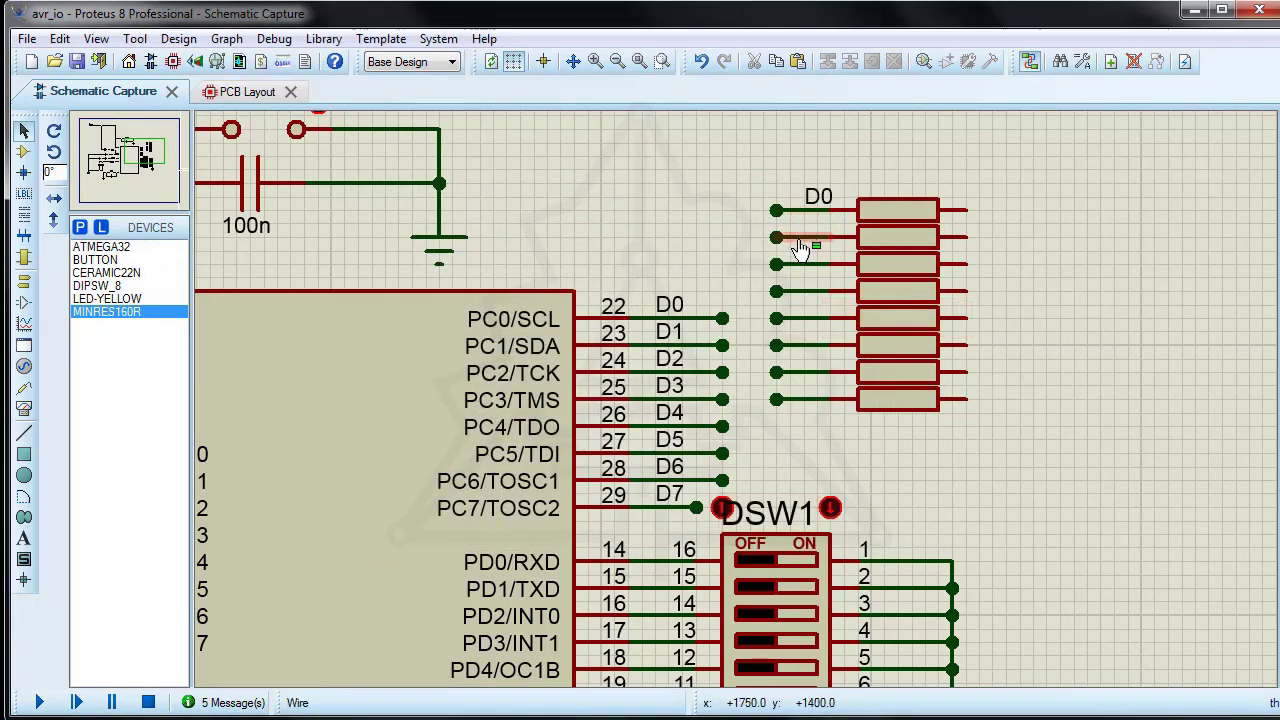
left_click(800, 245)
left_click(800, 270)
left_click(800, 297)
left_click(800, 324)
left_click(797, 350)
left_click(800, 376)
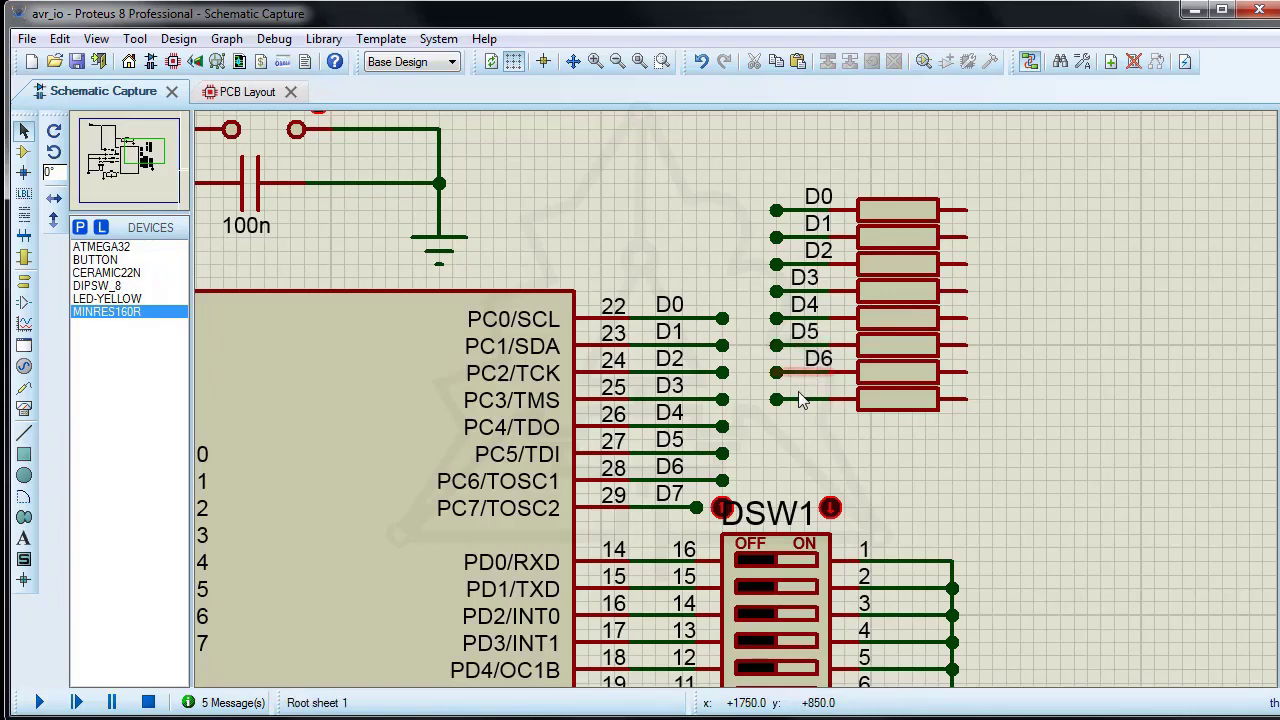
left_click(802, 403)
Step: Place a LED-YELLOW component beyond the resistors' open ends and rotate it anti-clockwise so it lies horizontally
left_click(23, 152)
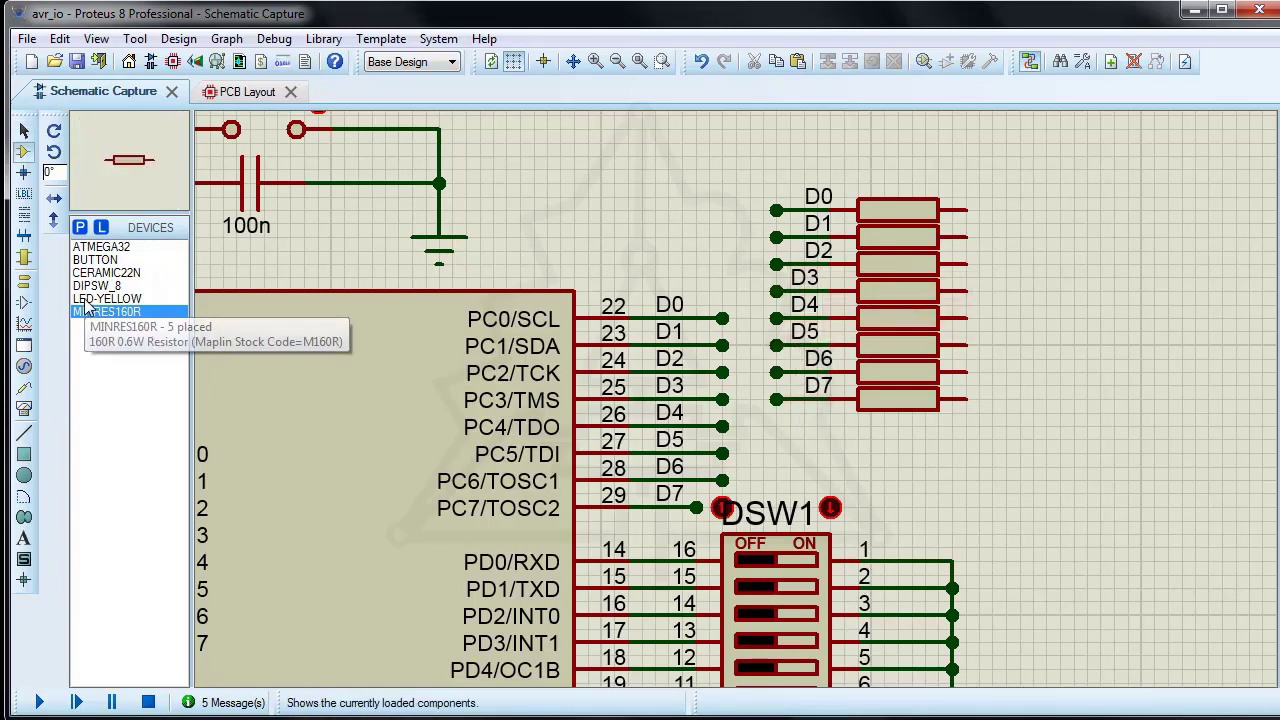
left_click(107, 298)
left_click(1084, 177)
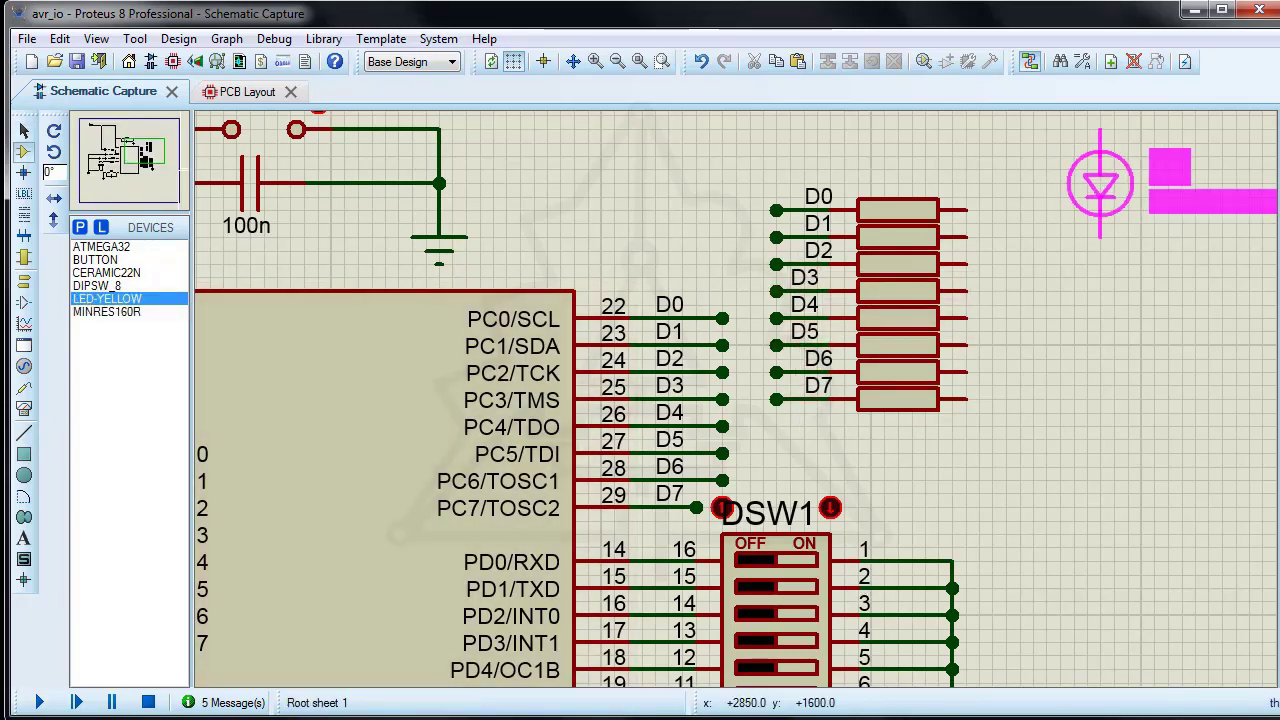
left_click(1100, 183)
scroll(1127, 250, "up", 1)
scroll(737, 391, "up", 1)
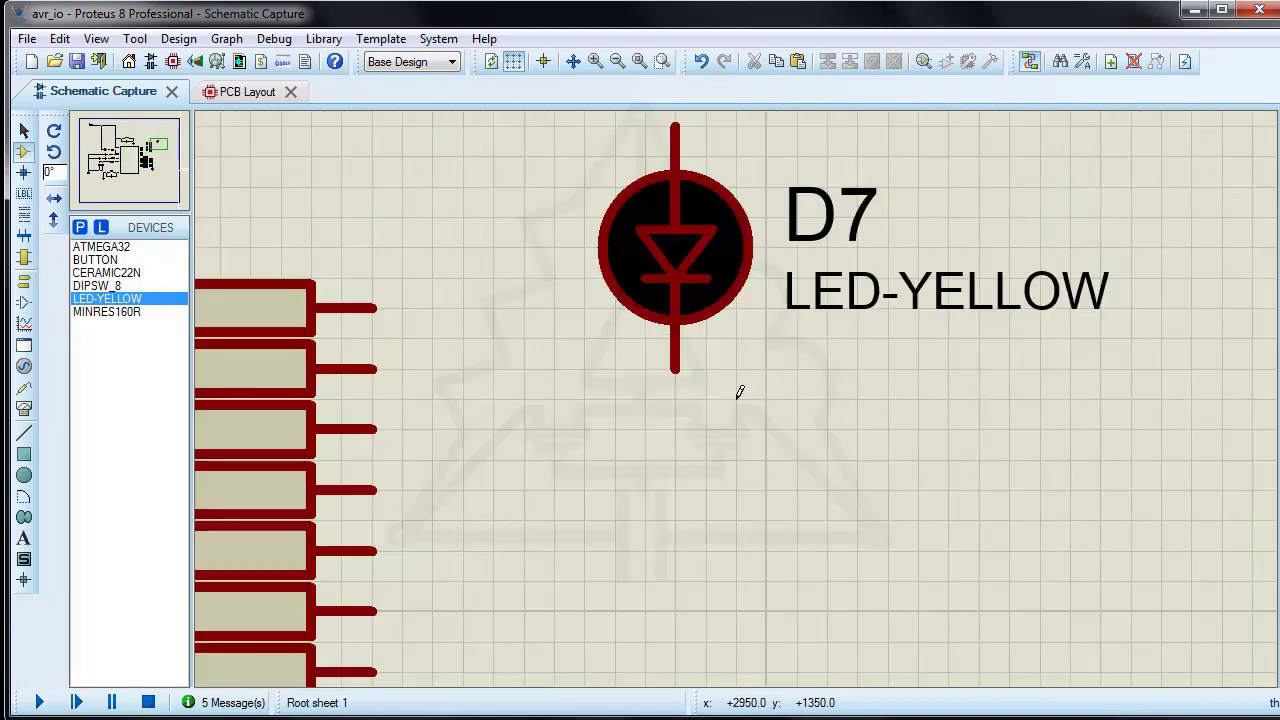
scroll(734, 386, "down", 2)
right_click(712, 337)
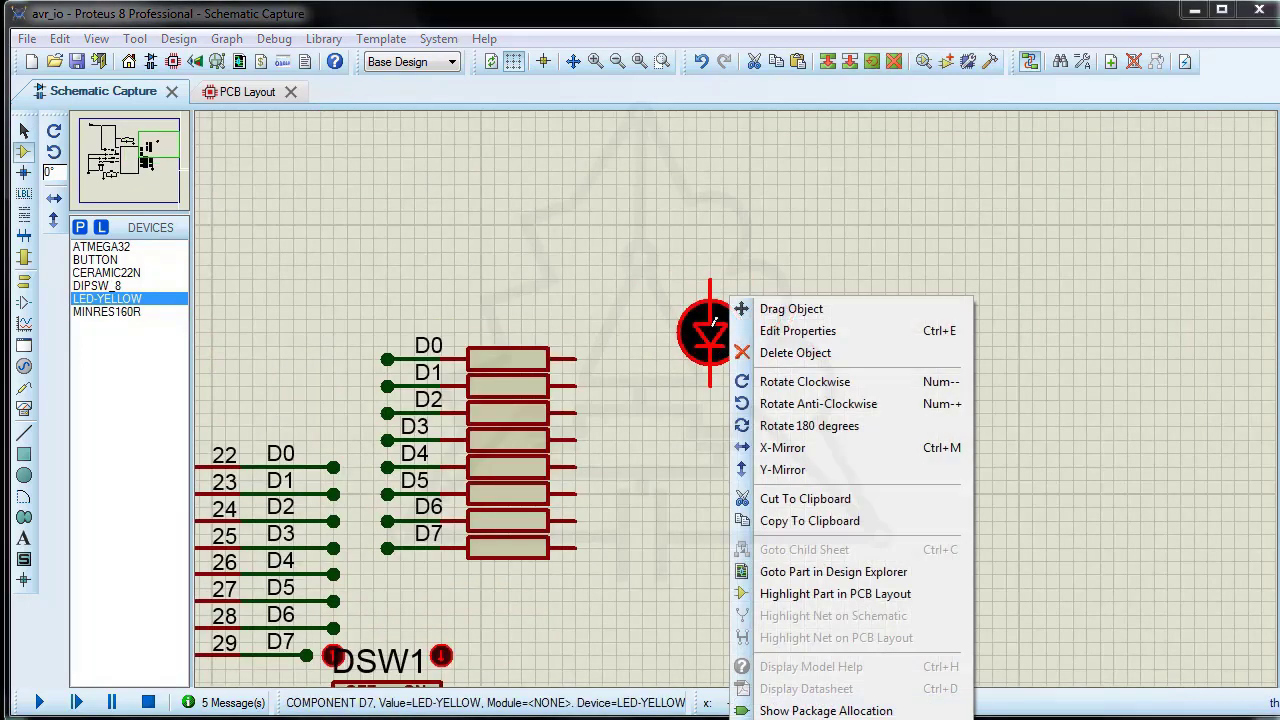
left_click(768, 403)
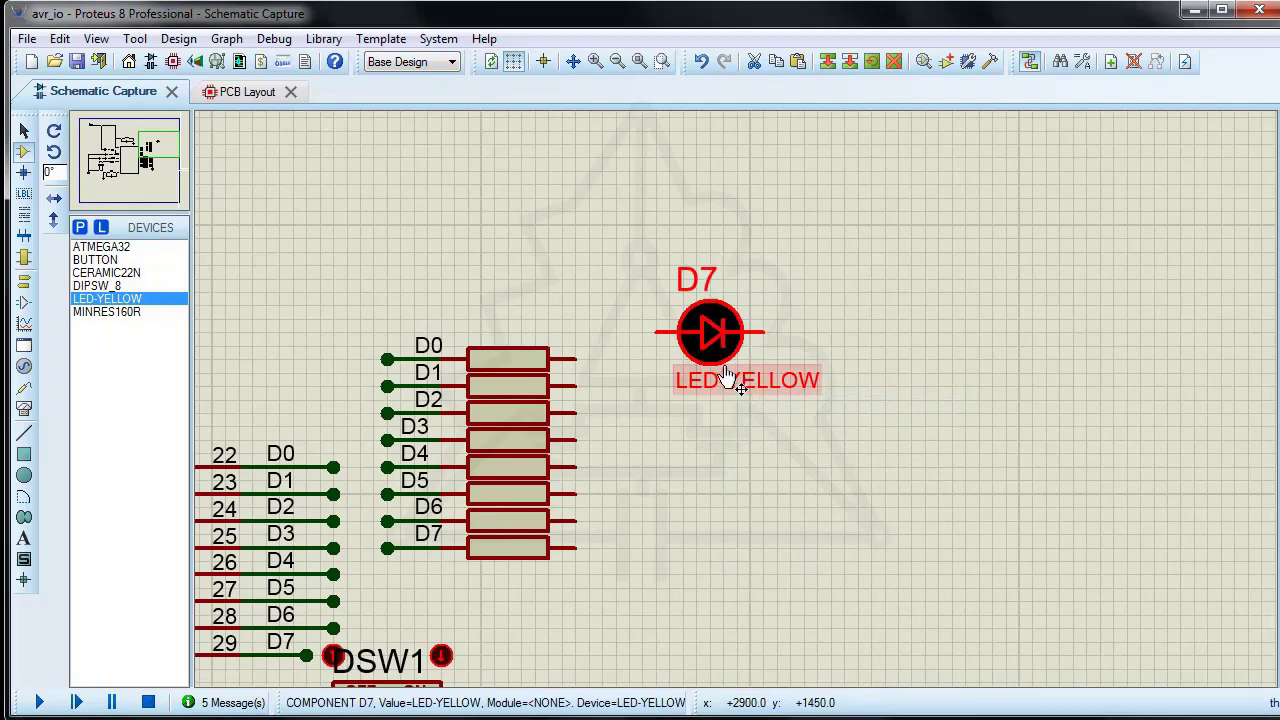
Step: Hide the LED's part reference and part value, and set its model type to Analog
double_click(712, 337)
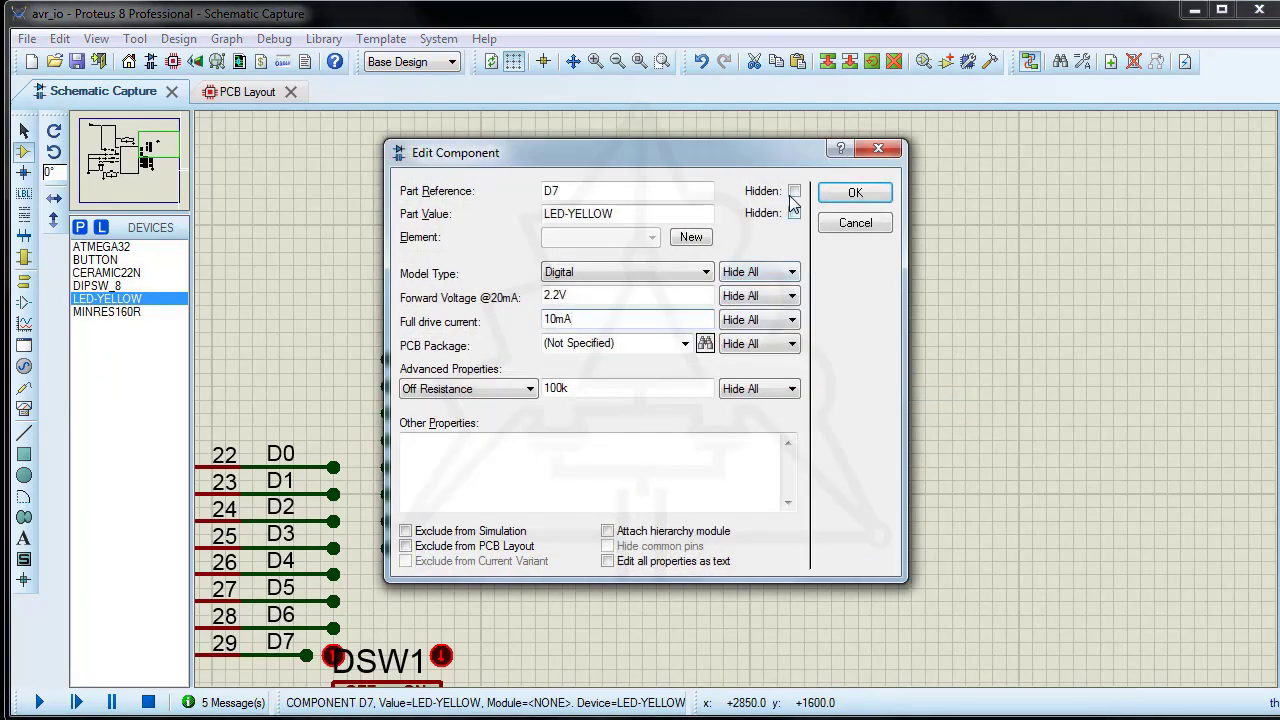
left_click(794, 191)
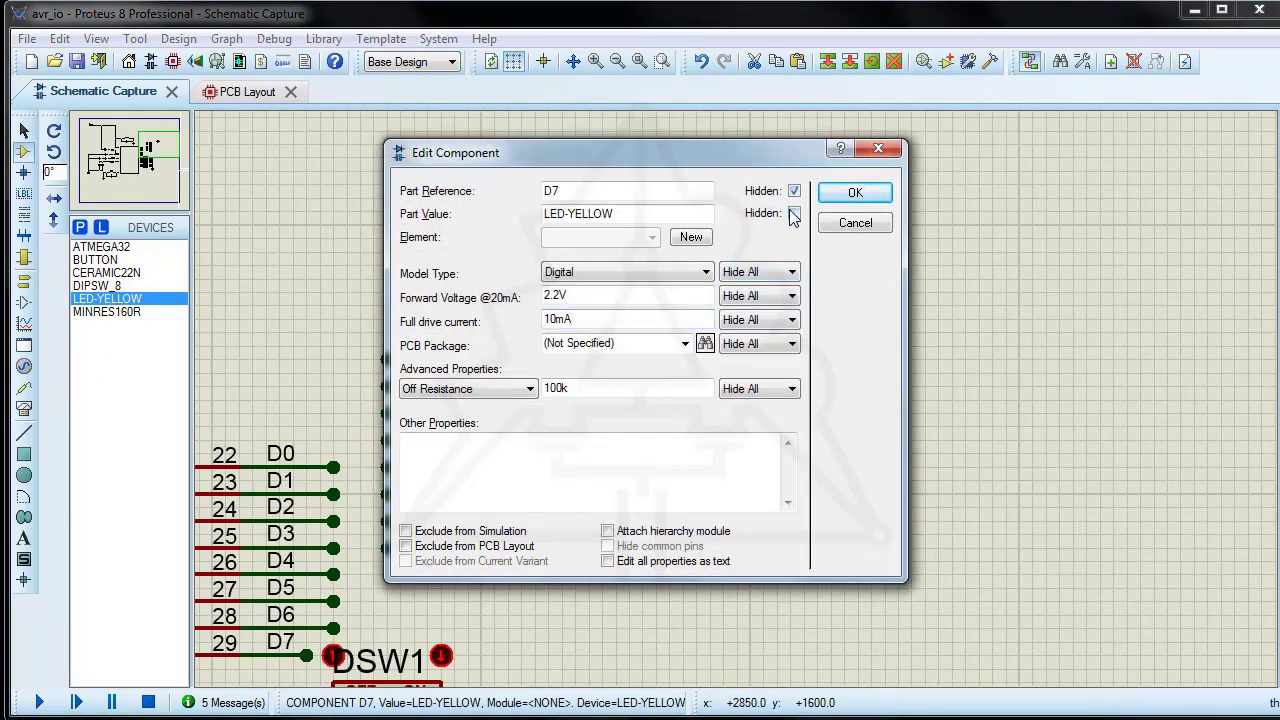
left_click(707, 272)
left_click(613, 304)
left_click(864, 197)
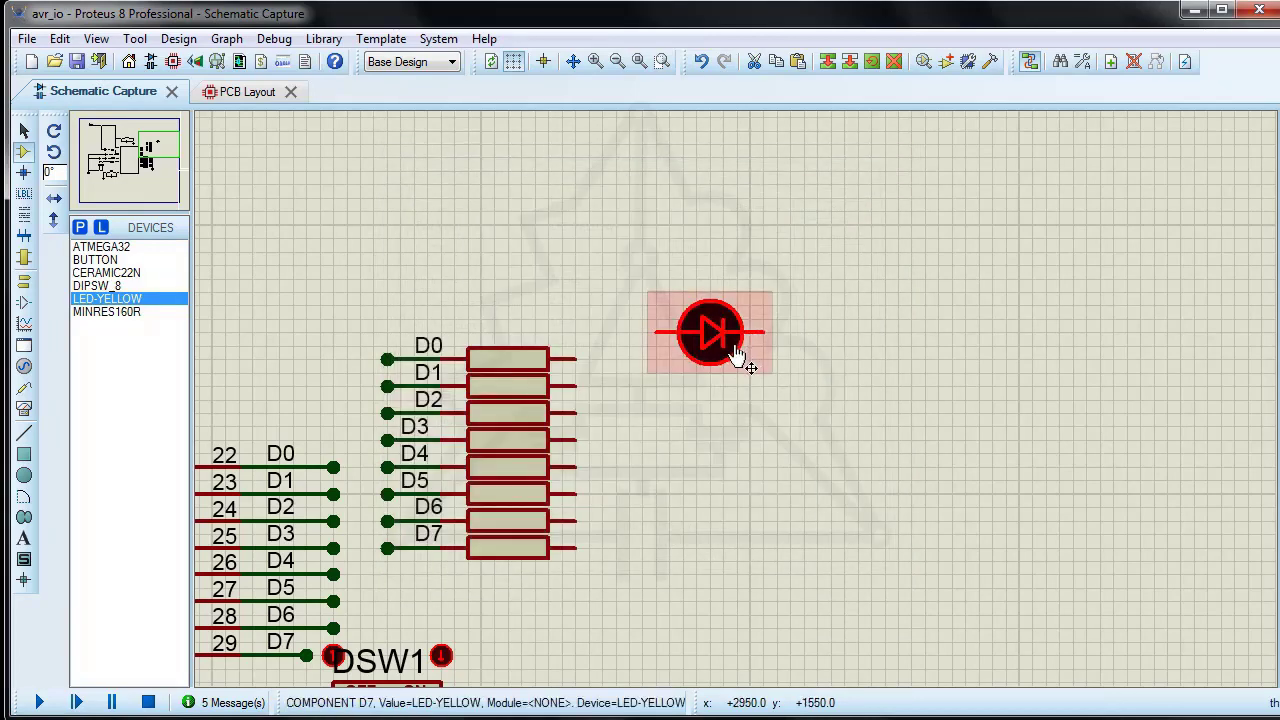
Step: Copy the yellow LED and paste three copies stacked directly beneath it
right_click(740, 355)
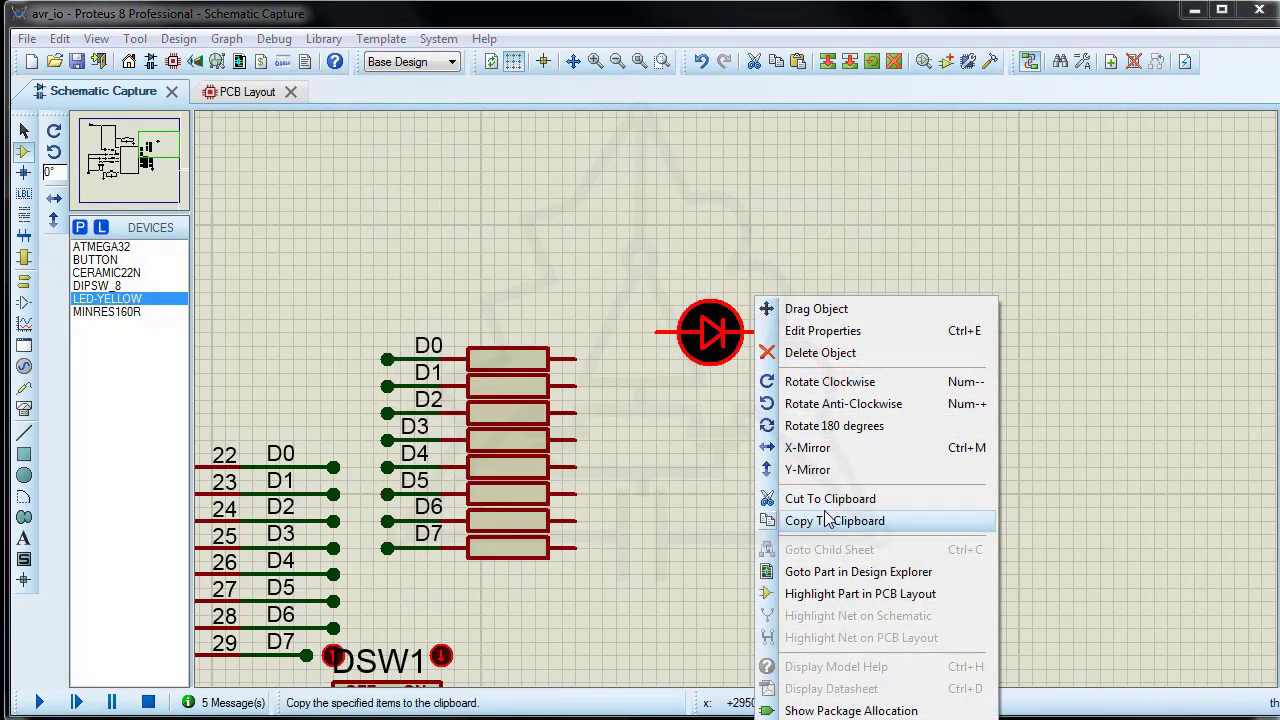
left_click(828, 520)
right_click(745, 395)
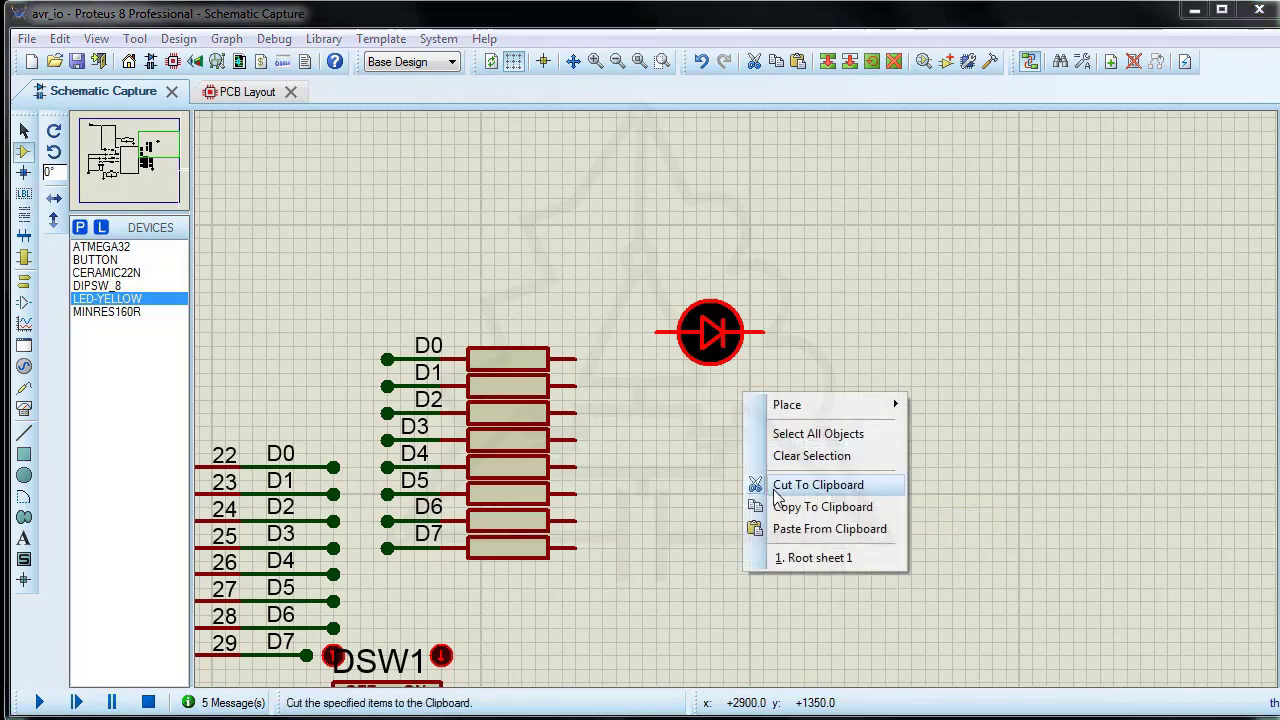
left_click(830, 528)
left_click(710, 400)
right_click(728, 450)
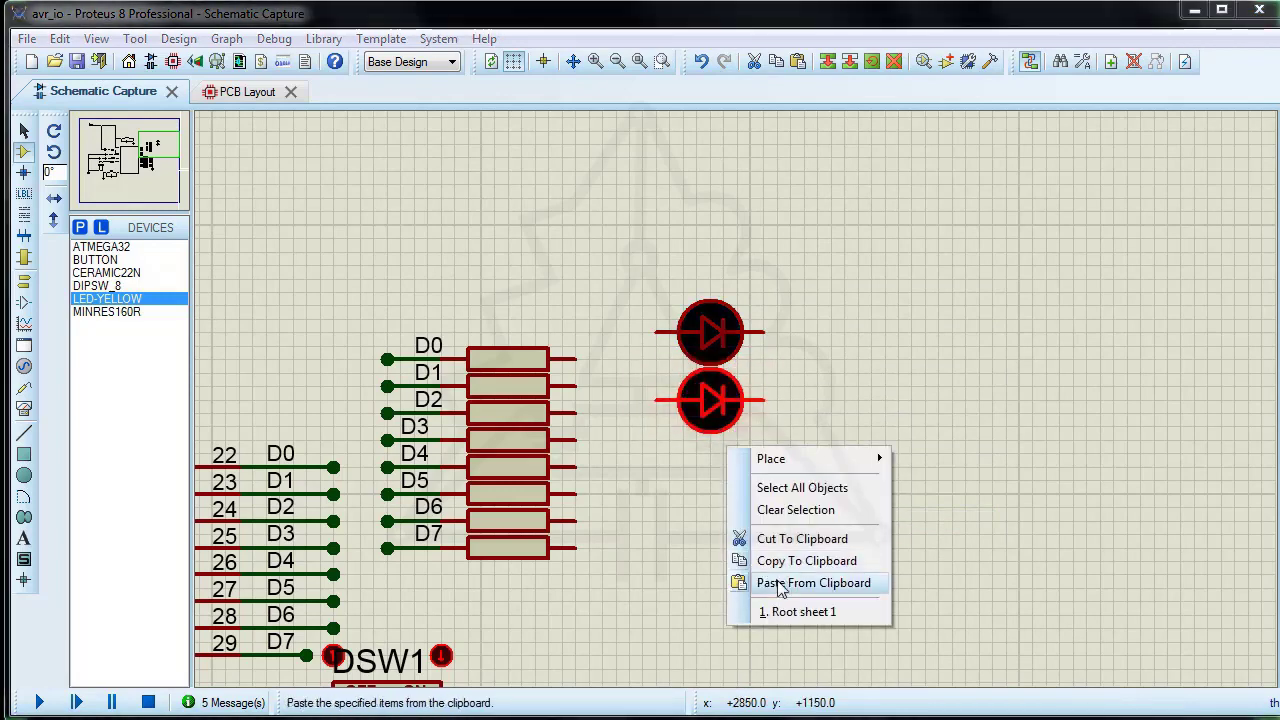
left_click(779, 588)
left_click(710, 467)
right_click(725, 537)
left_click(810, 672)
left_click(710, 535)
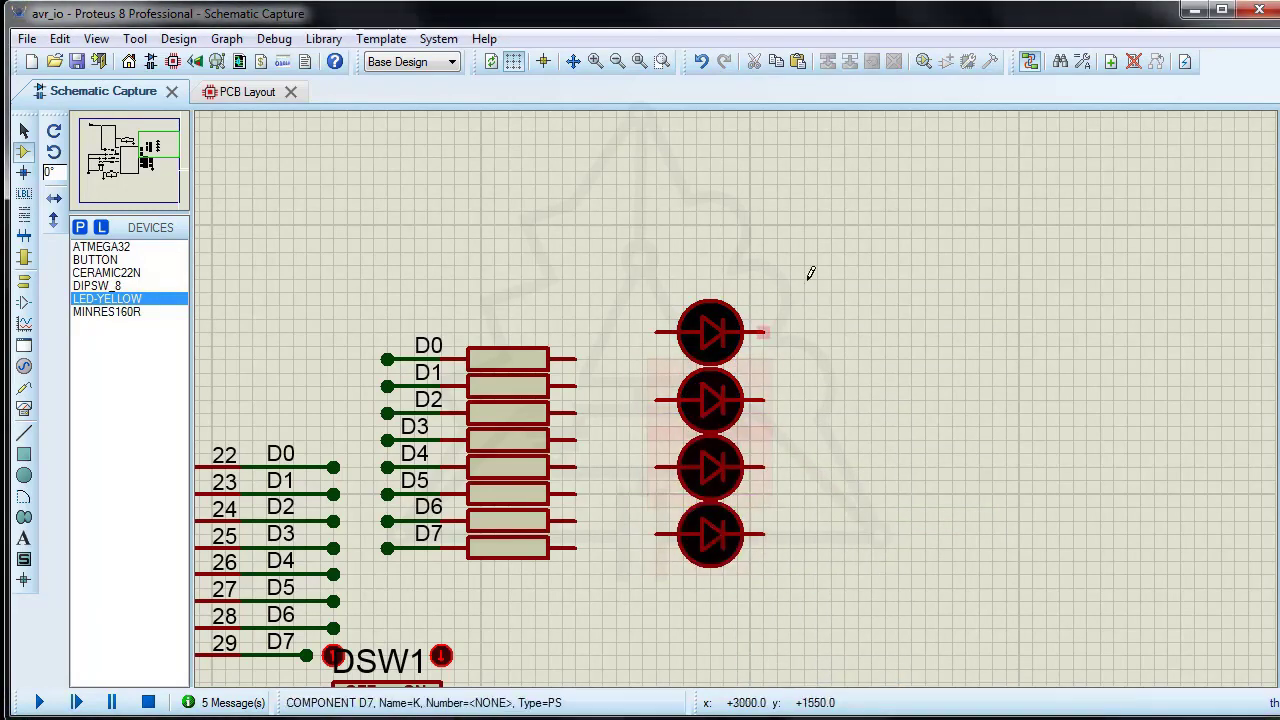
Step: Shift the four LEDs upward as a block and block-copy them directly below to form a column of eight
left_click_drag(810, 273, 709, 362)
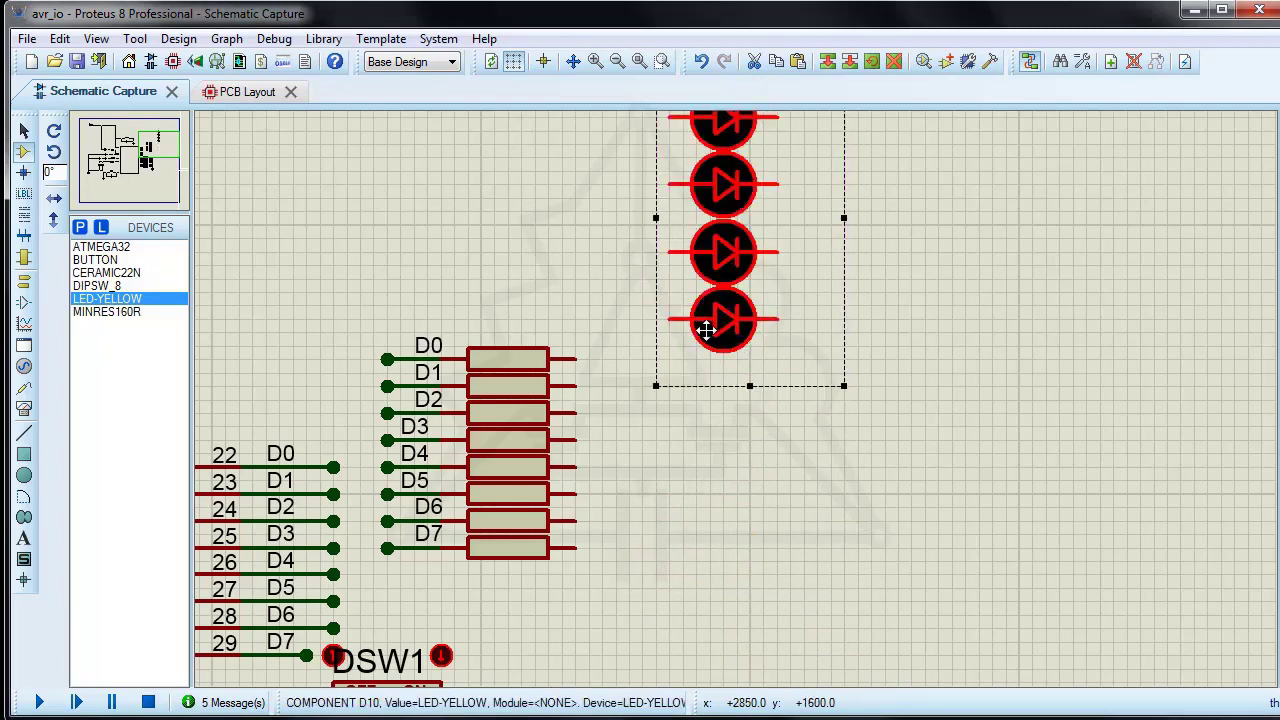
right_click(706, 330)
left_click(755, 366)
left_click(706, 586)
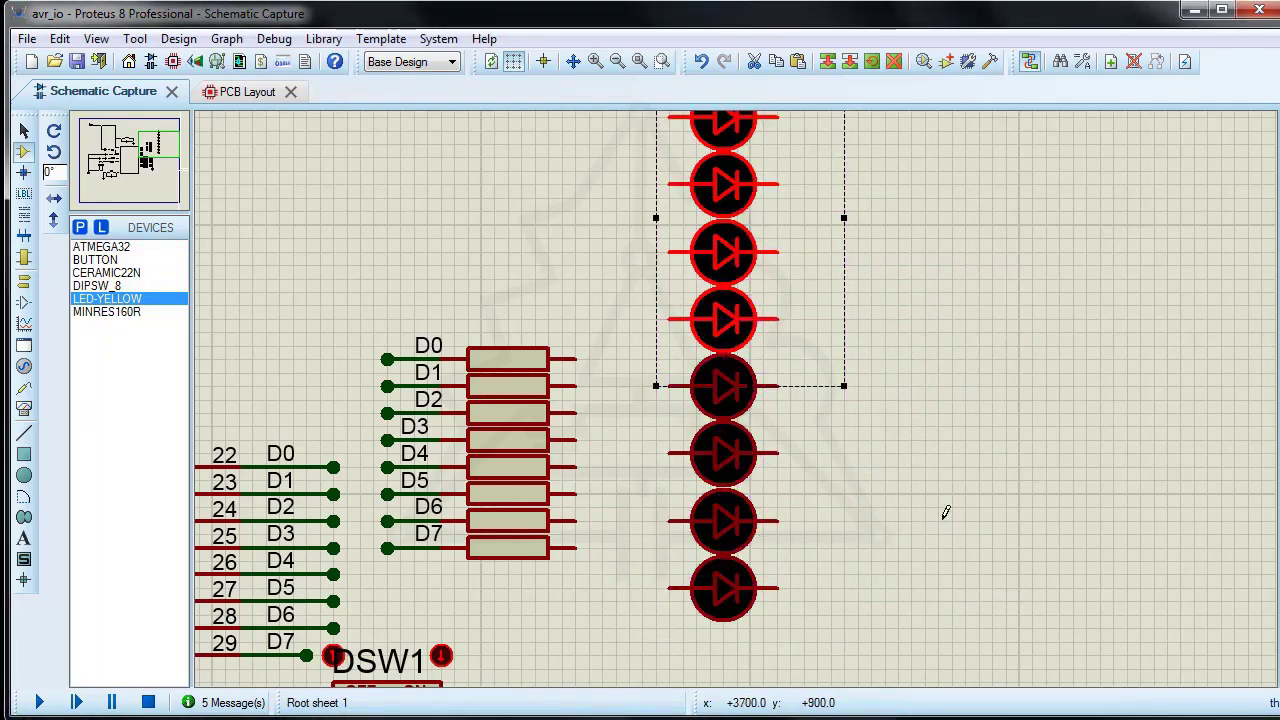
left_click(913, 440)
Step: Place a GROUND terminal on the cathode side of the LED column, slightly below the lowest LED
scroll(851, 429, "down", 3)
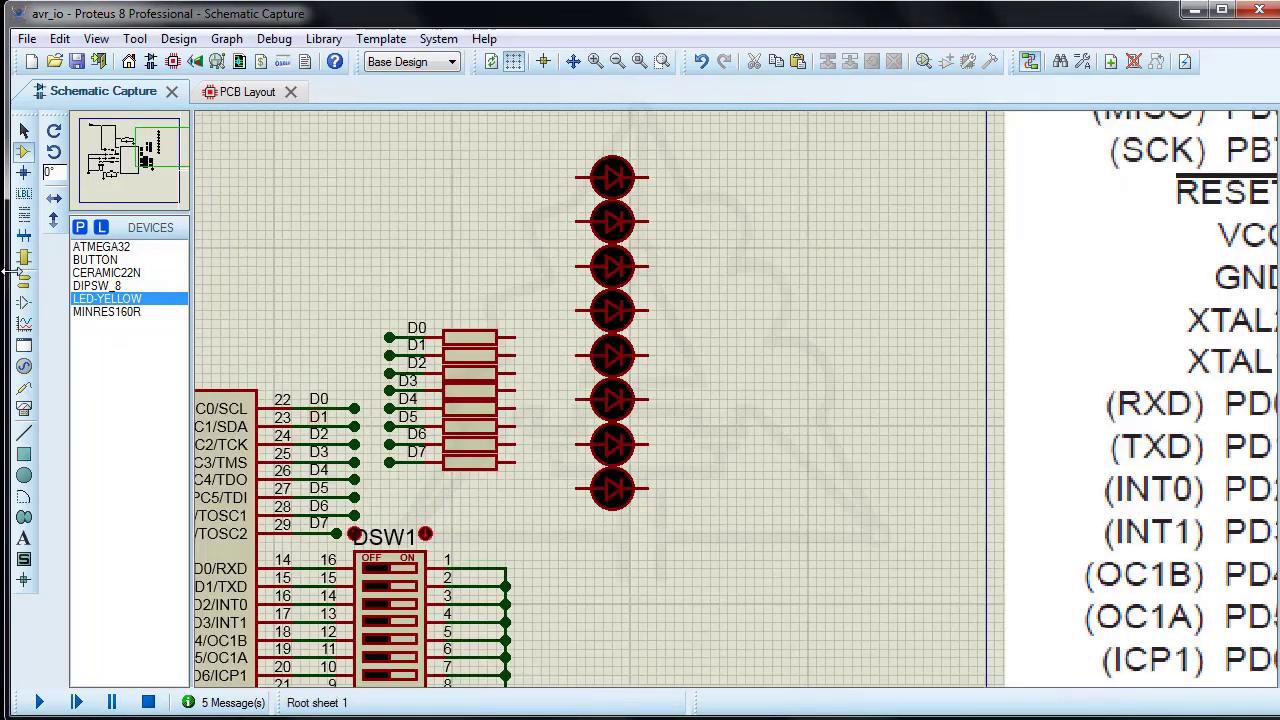
left_click(24, 280)
left_click(798, 522)
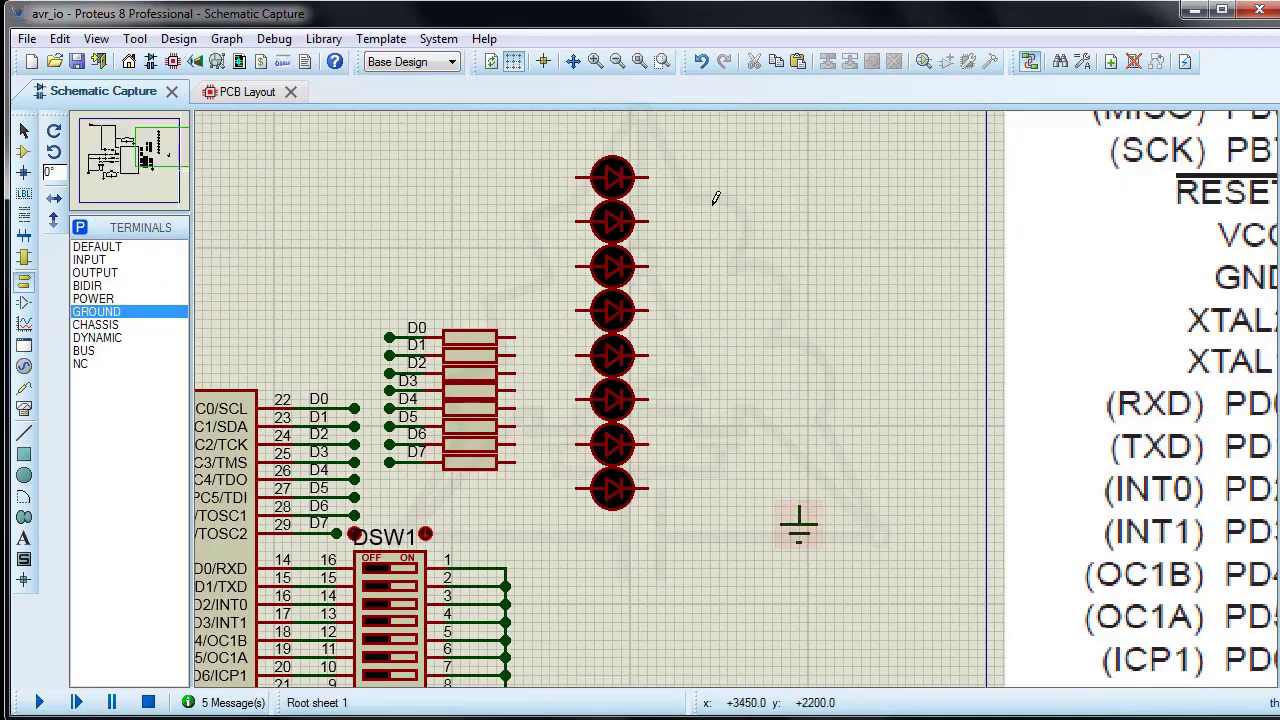
Step: Wire the cathodes of all eight LEDs to the new ground terminal through a shared vertical line
left_click(647, 178)
left_click(798, 521)
left_click(647, 488)
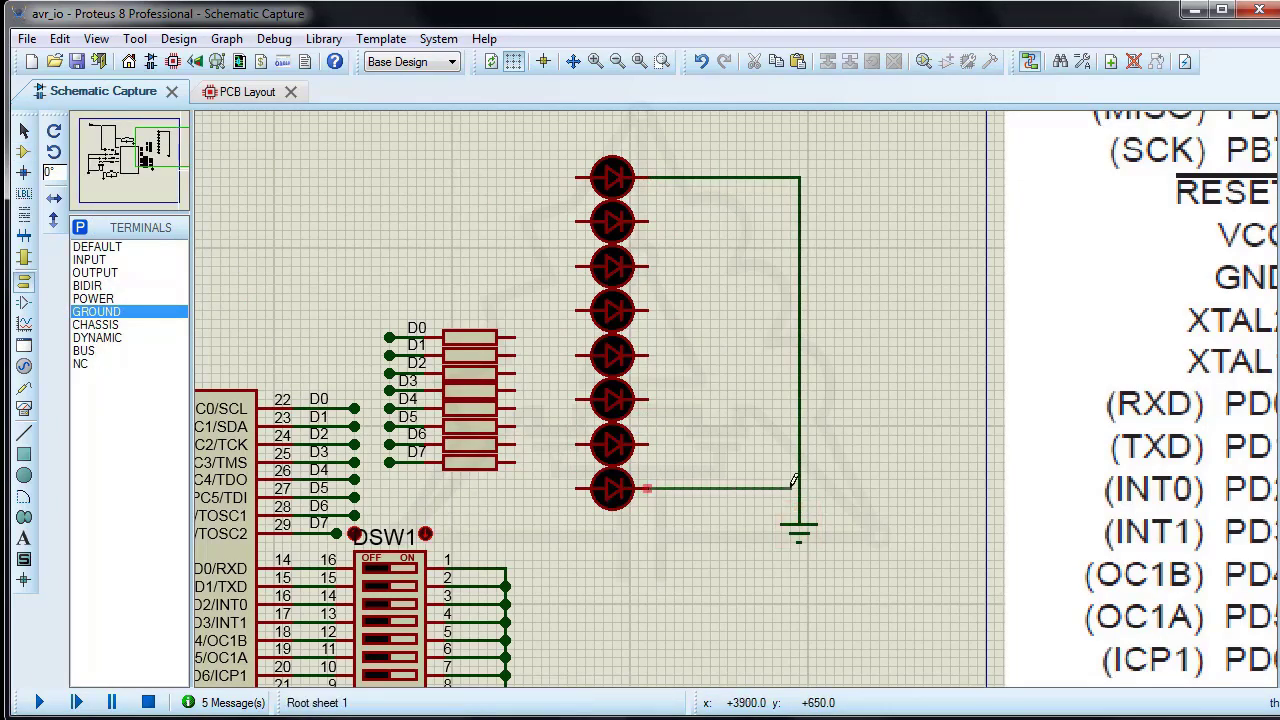
double_click(650, 443)
double_click(650, 398)
double_click(650, 354)
double_click(650, 310)
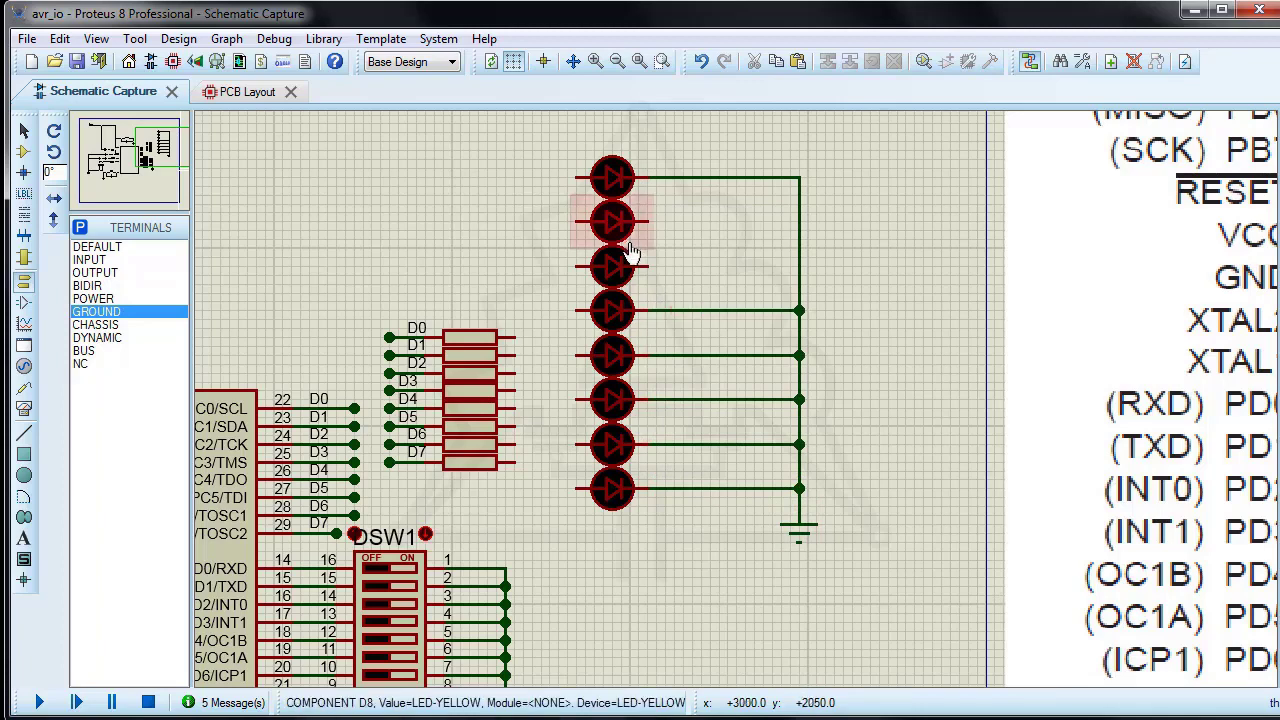
double_click(650, 266)
Step: Wire the free ends of the eight resistors D0 to D7 to the LED anodes in matching order from top to bottom
left_click(514, 337)
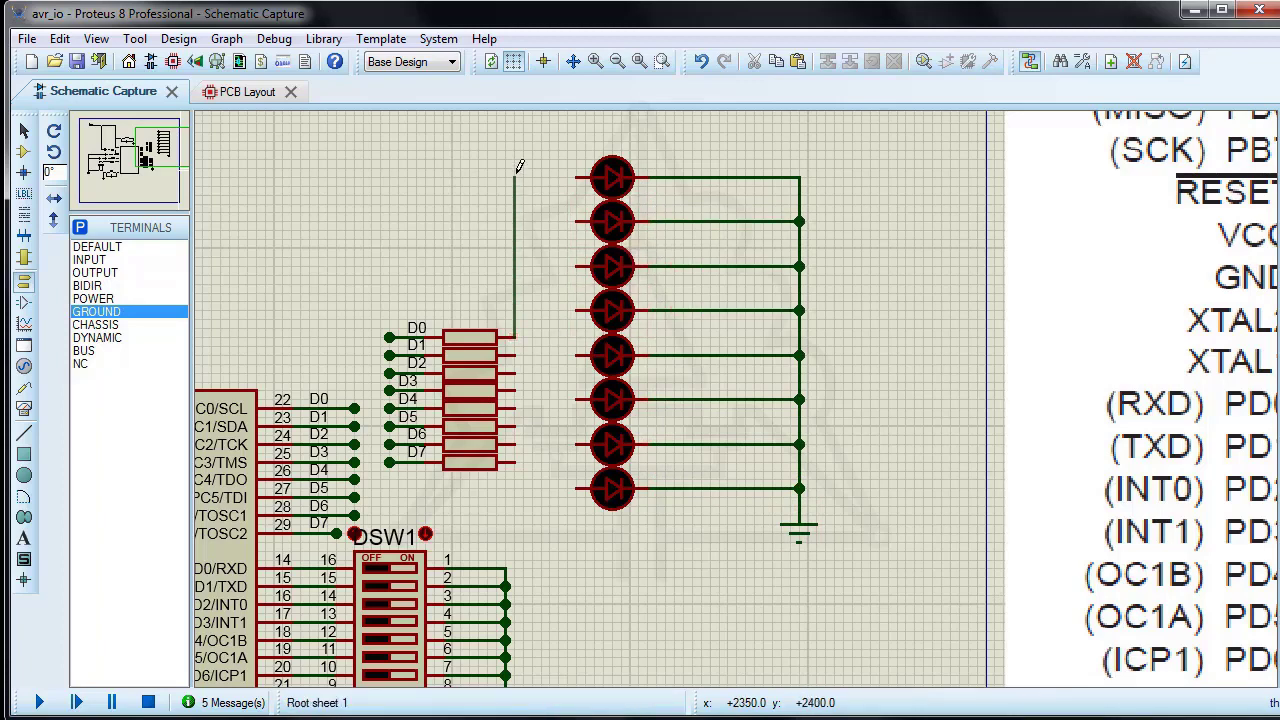
left_click(577, 177)
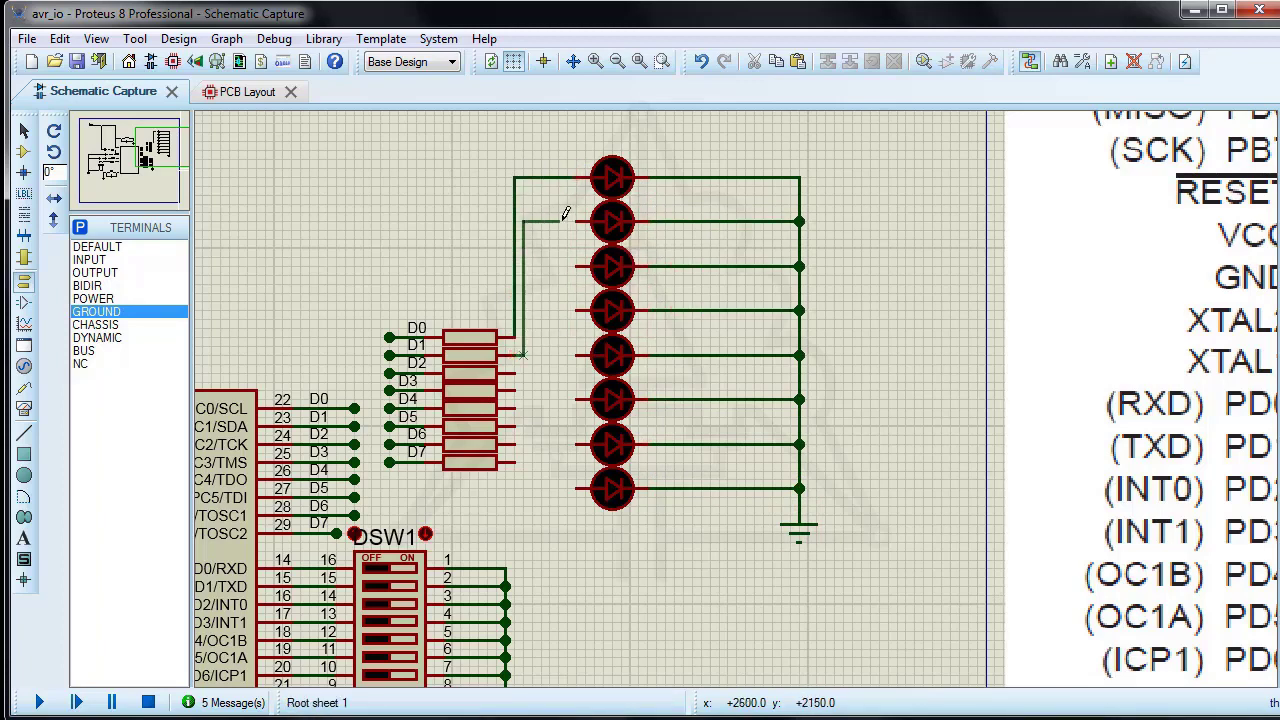
left_click(577, 221)
left_click(514, 370)
left_click(577, 266)
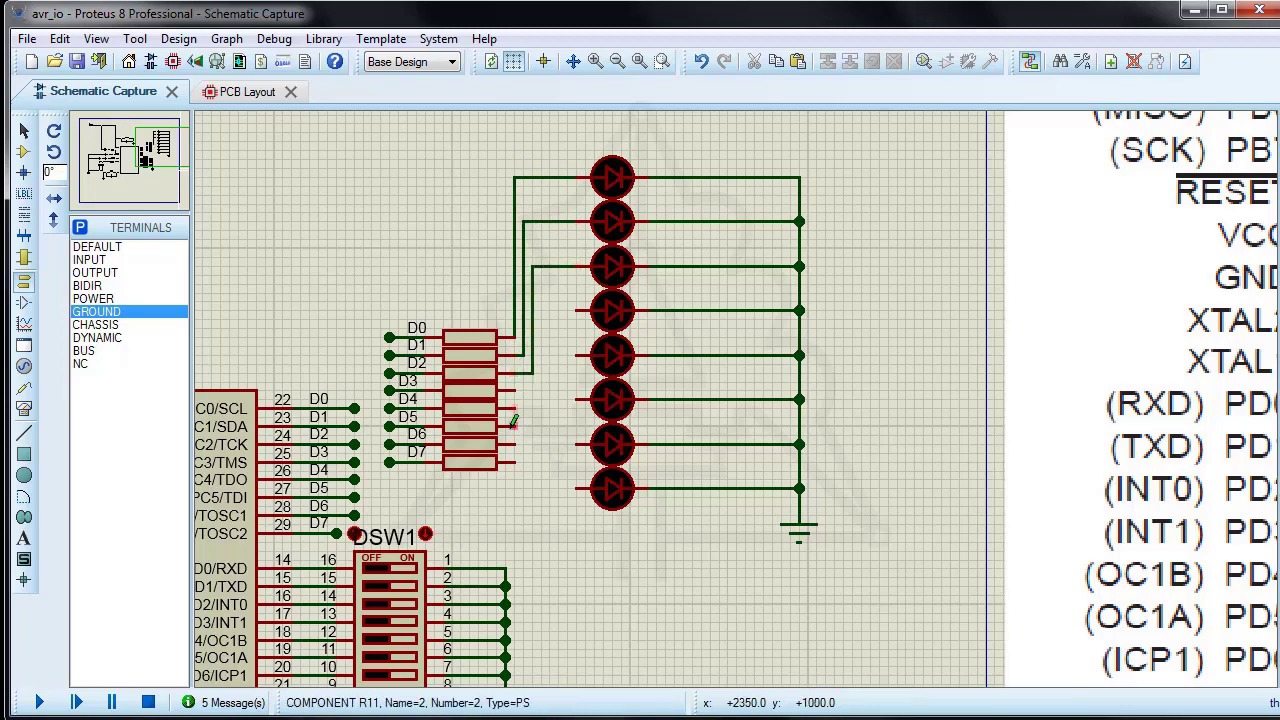
left_click(514, 388)
left_click(577, 310)
left_click(514, 406)
left_click(577, 355)
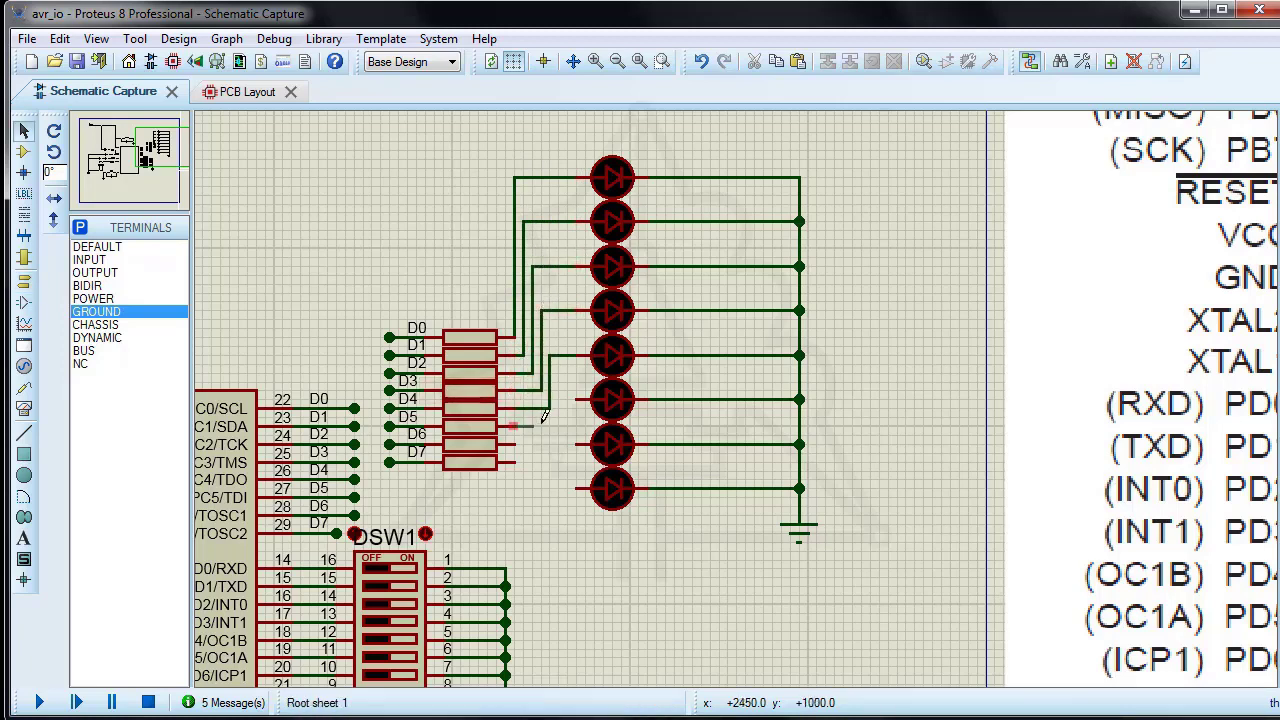
left_click(577, 399)
left_click(514, 443)
left_click(577, 443)
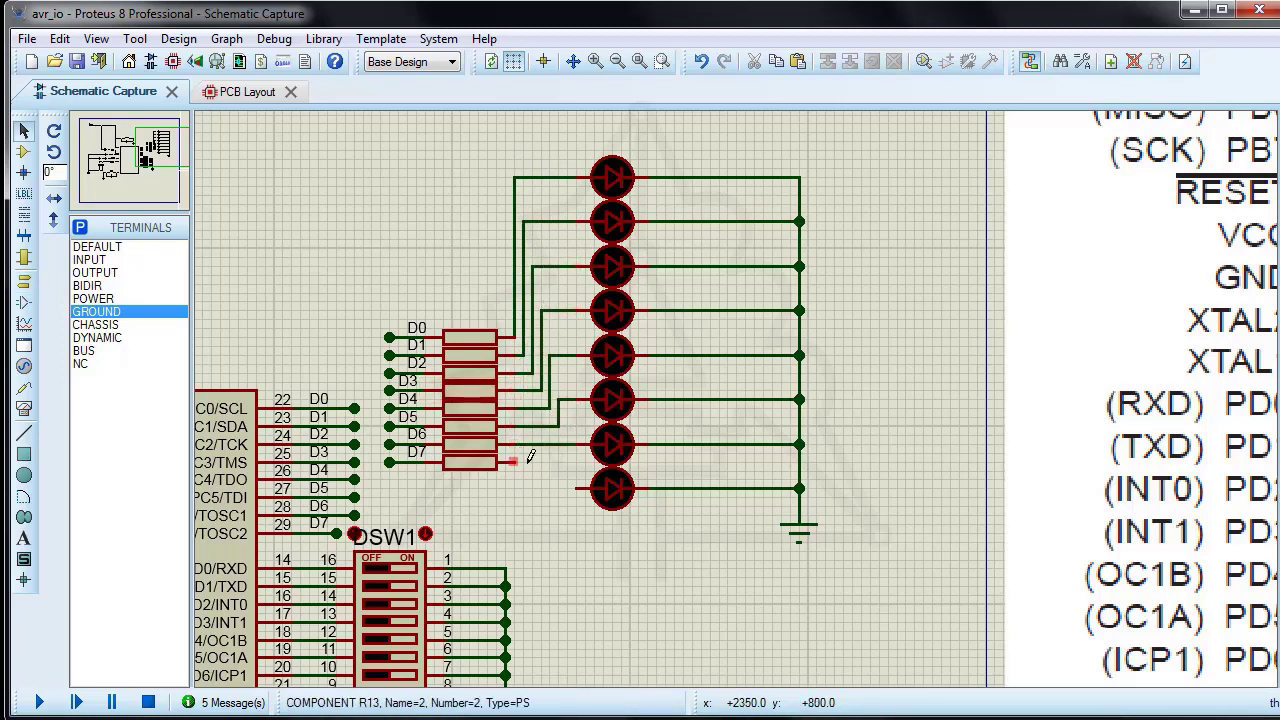
left_click(514, 461)
left_click(577, 488)
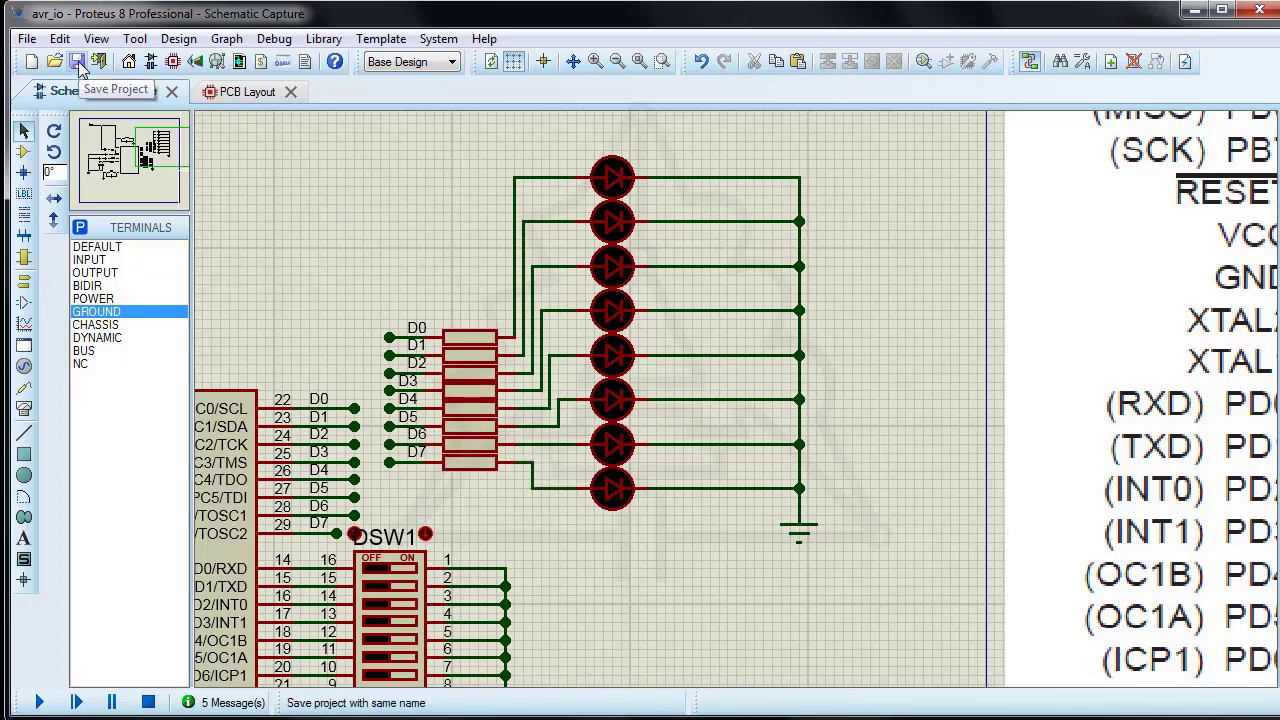
Step: In CodeVisionAVR, add the lines DDRD=0x00; and PORTD=0xff; after PORTB.7=1; in io.c
left_click(661, 61)
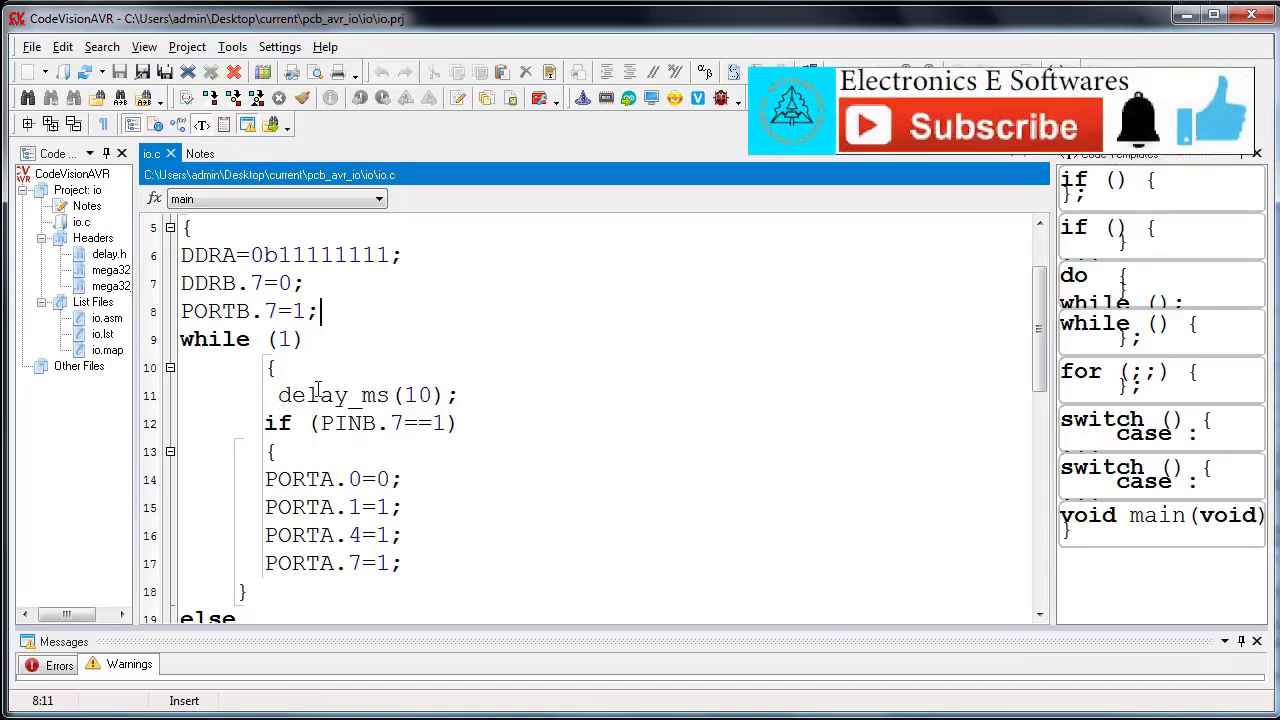
scroll(550, 483, "down", 4)
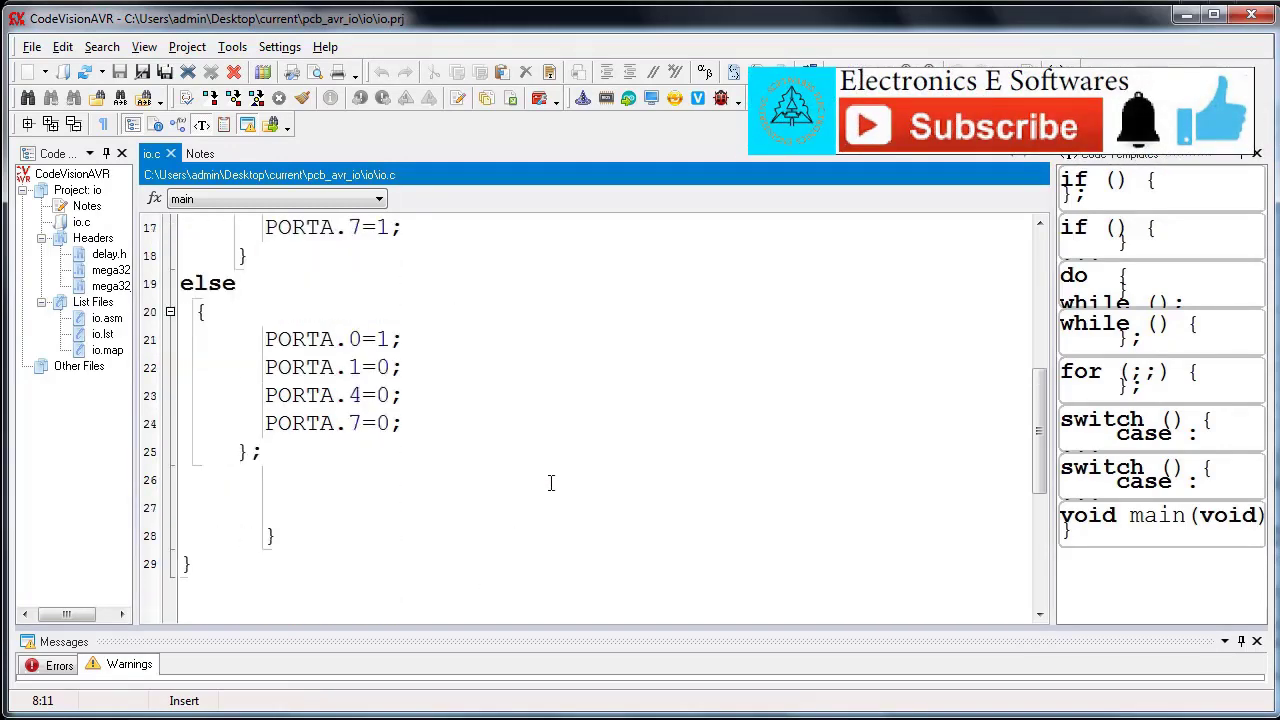
scroll(550, 483, "up", 4)
scroll(550, 483, "up", 1)
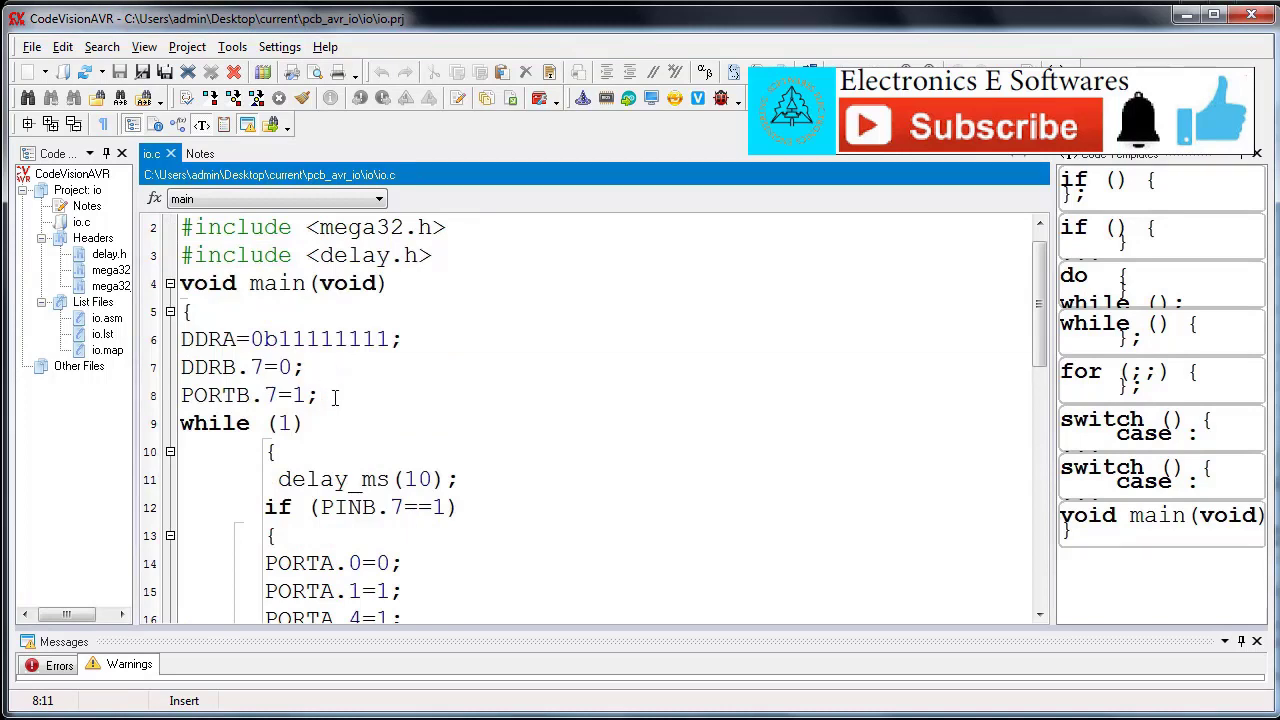
key("Return")
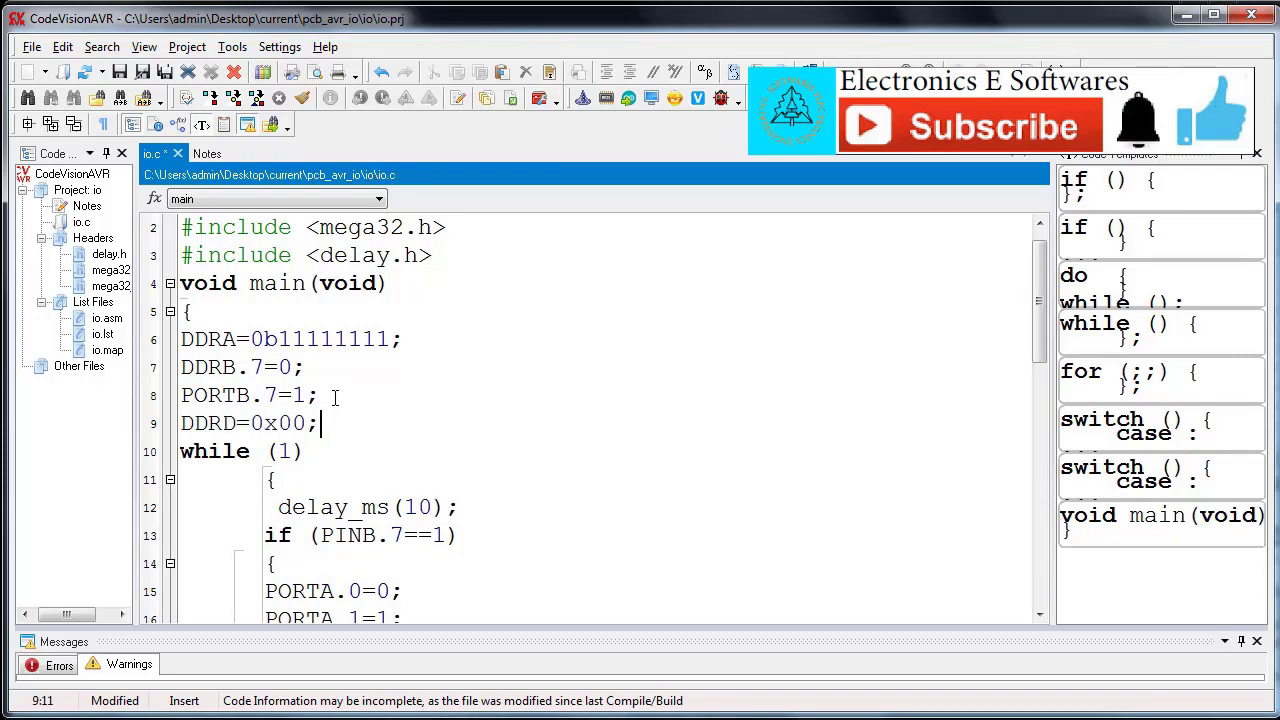
key("Return")
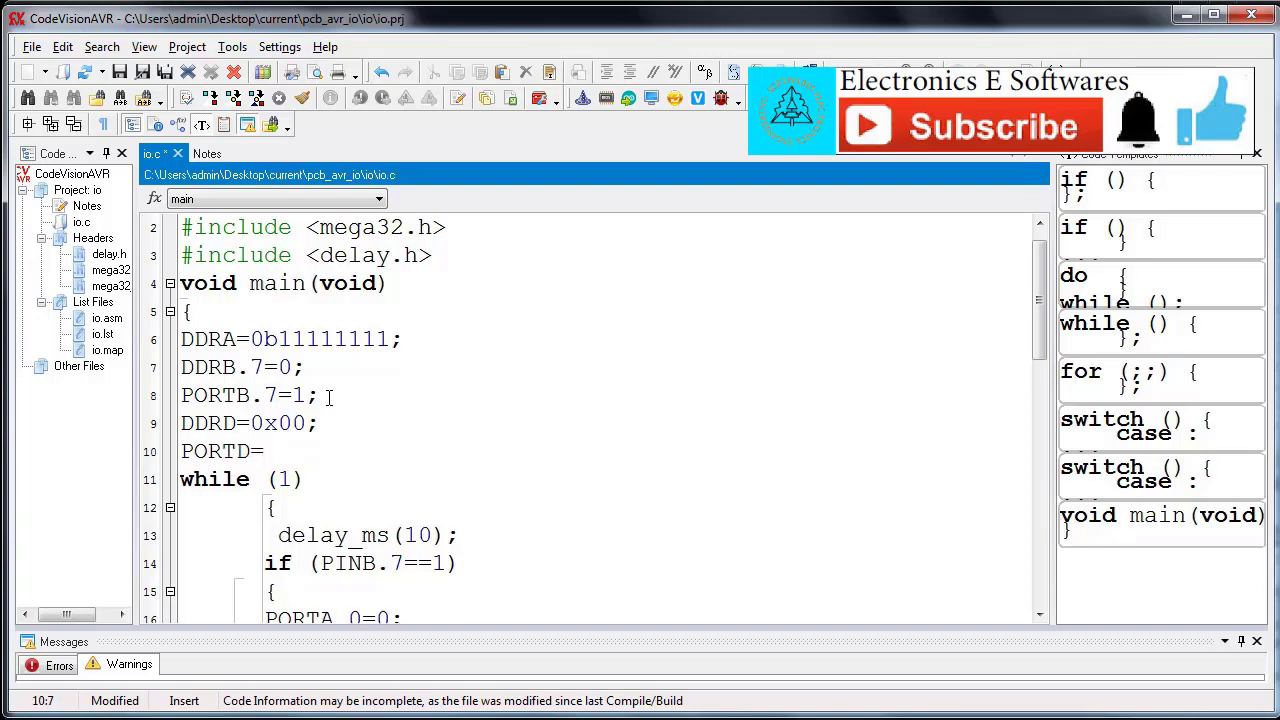
type("0xff;")
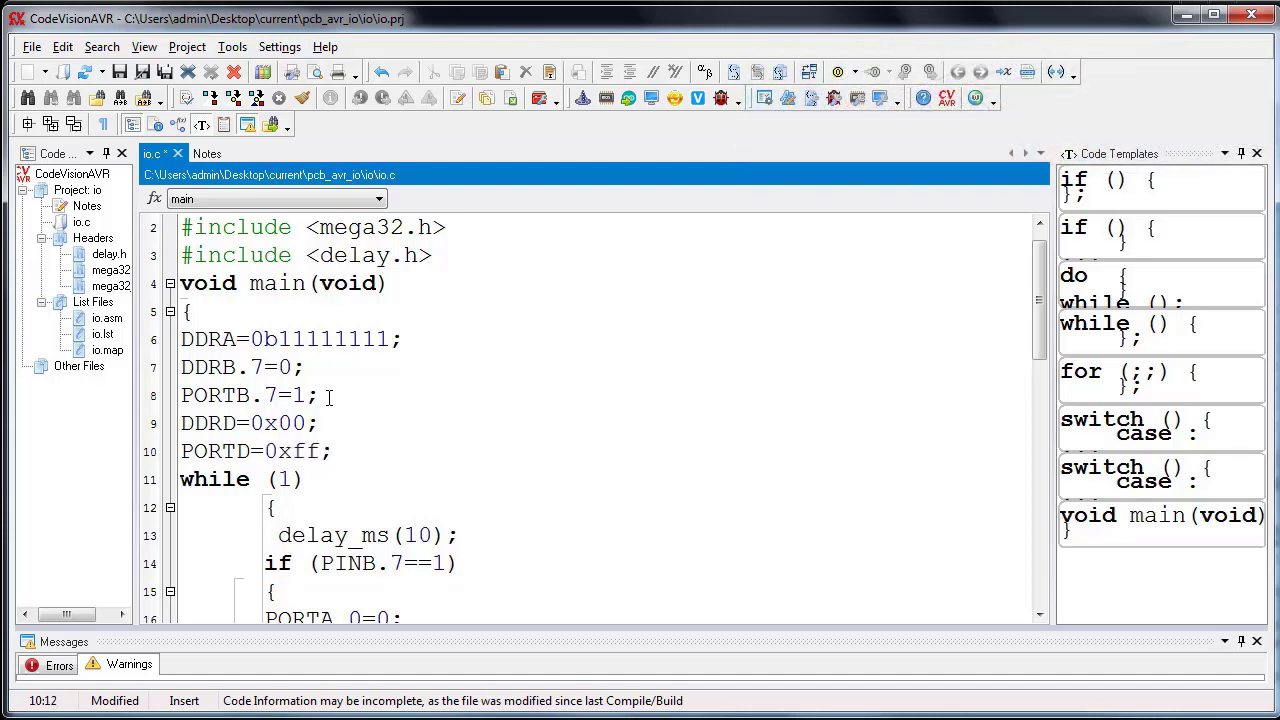
Step: Add the line DDRC=0xff; below the PORTD assignment, followed by a blank line
key("Return")
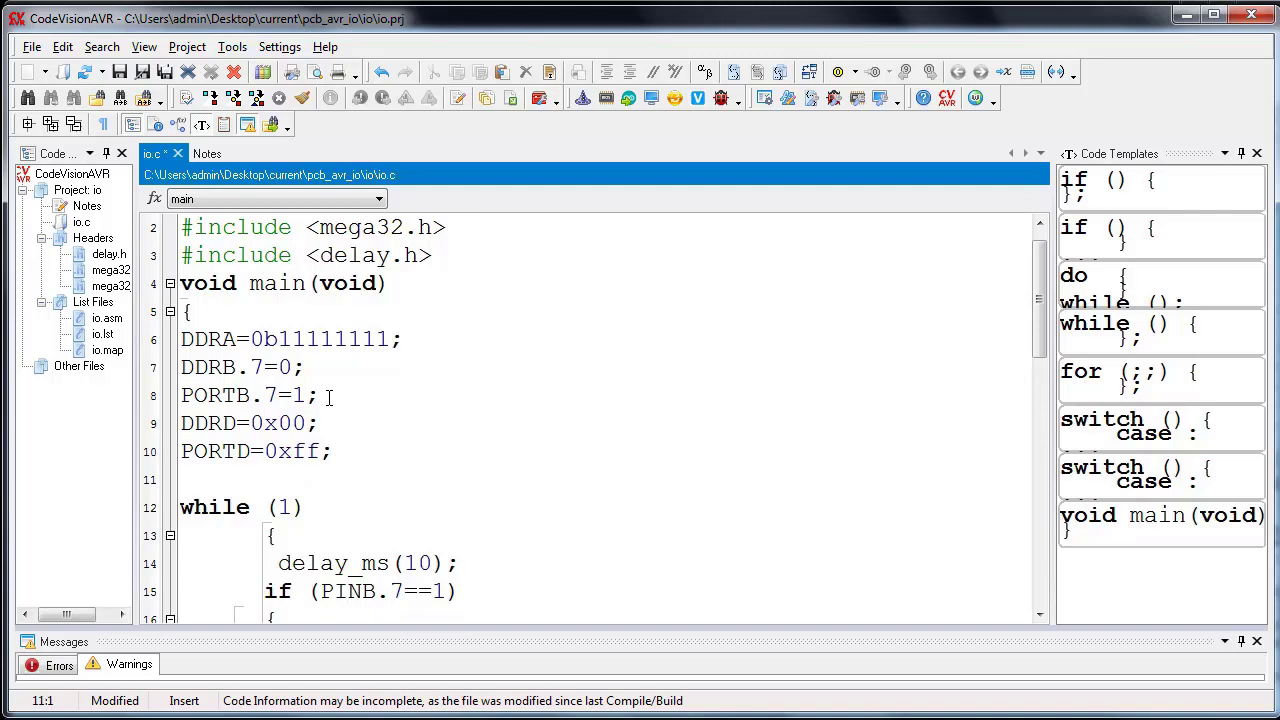
type("DD")
type("RC=0xf")
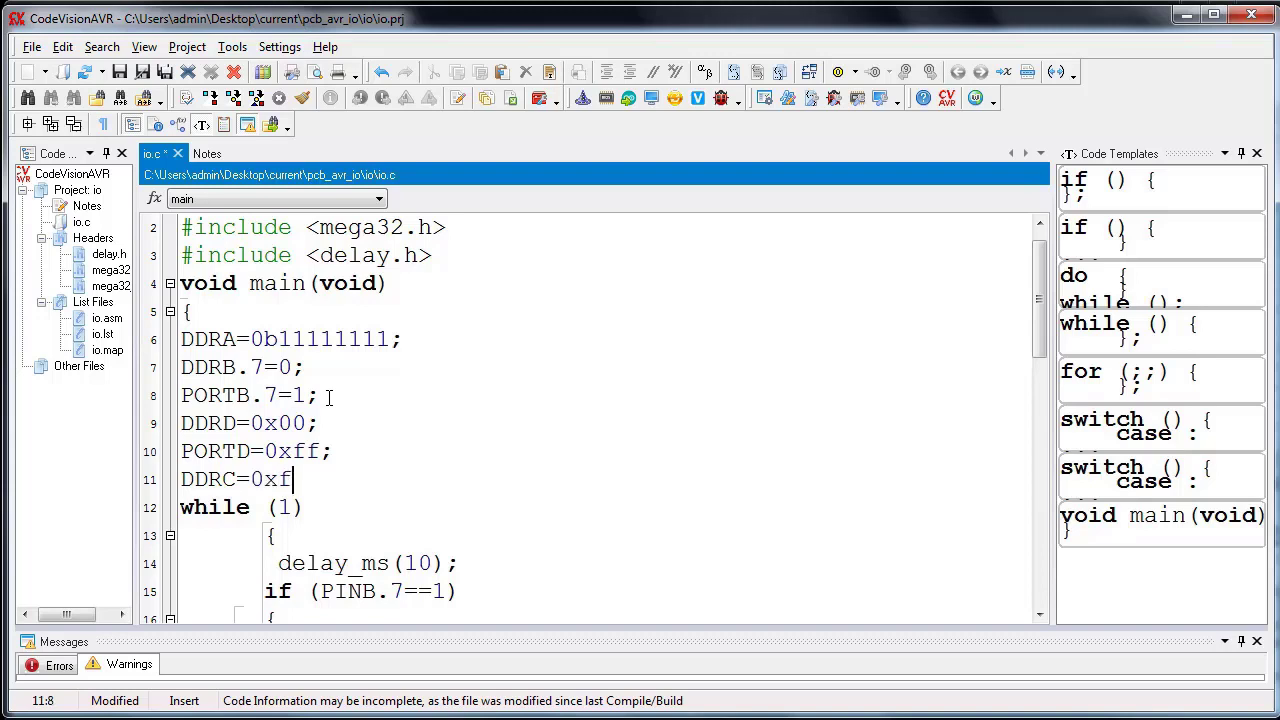
type("f;")
key("Return")
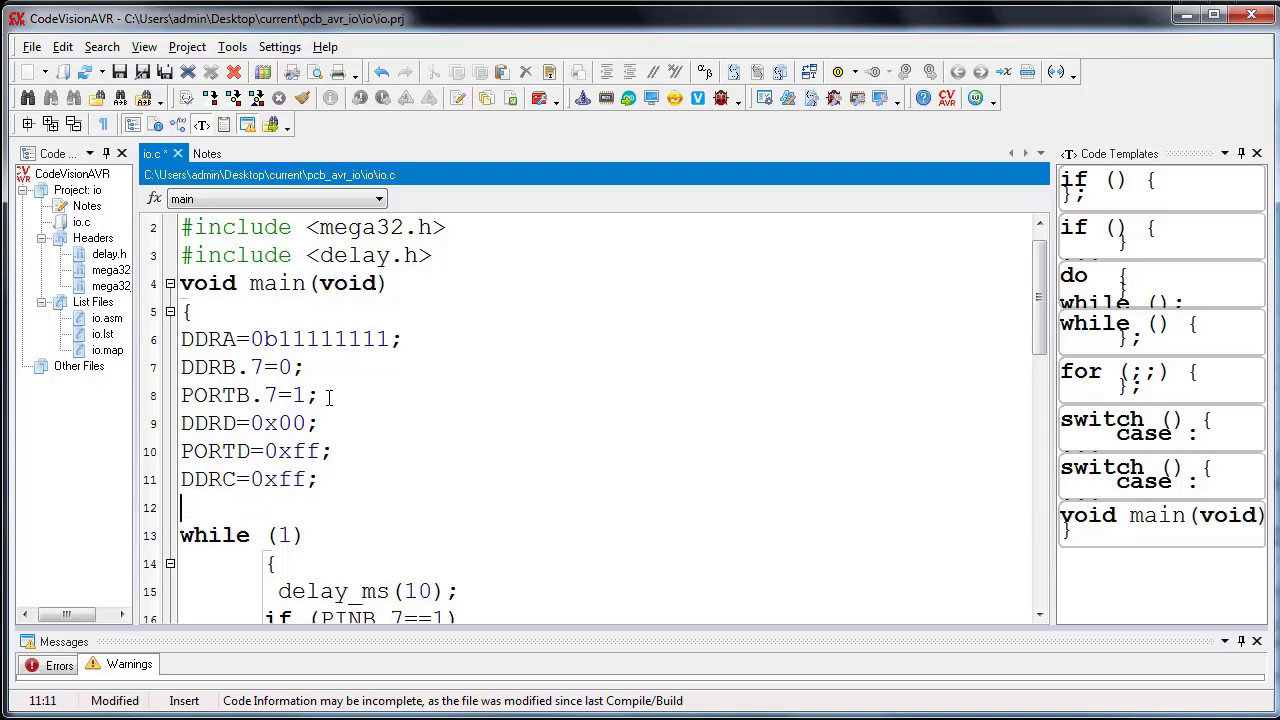
Step: Insert the statement PORTC=~PIND; right after the opening brace of the while (1) loop
scroll(300, 420, "down", 1)
left_click(292, 481)
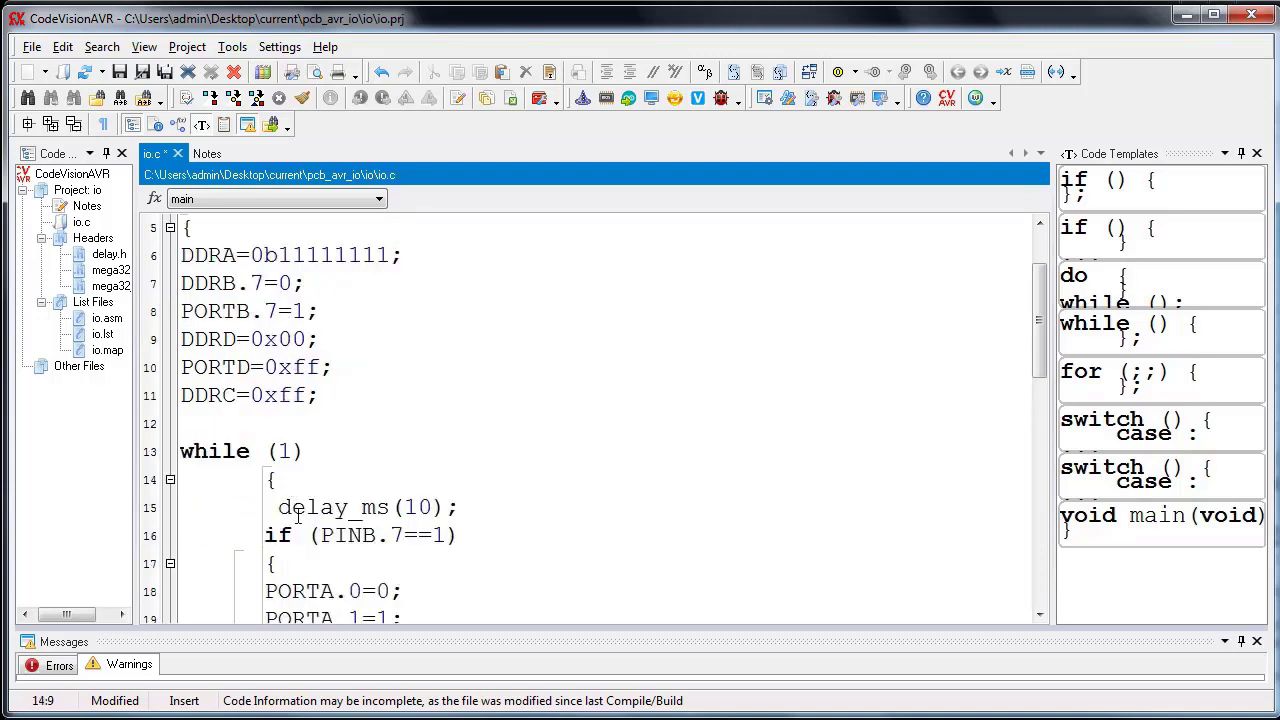
type("PORTC=PIND;")
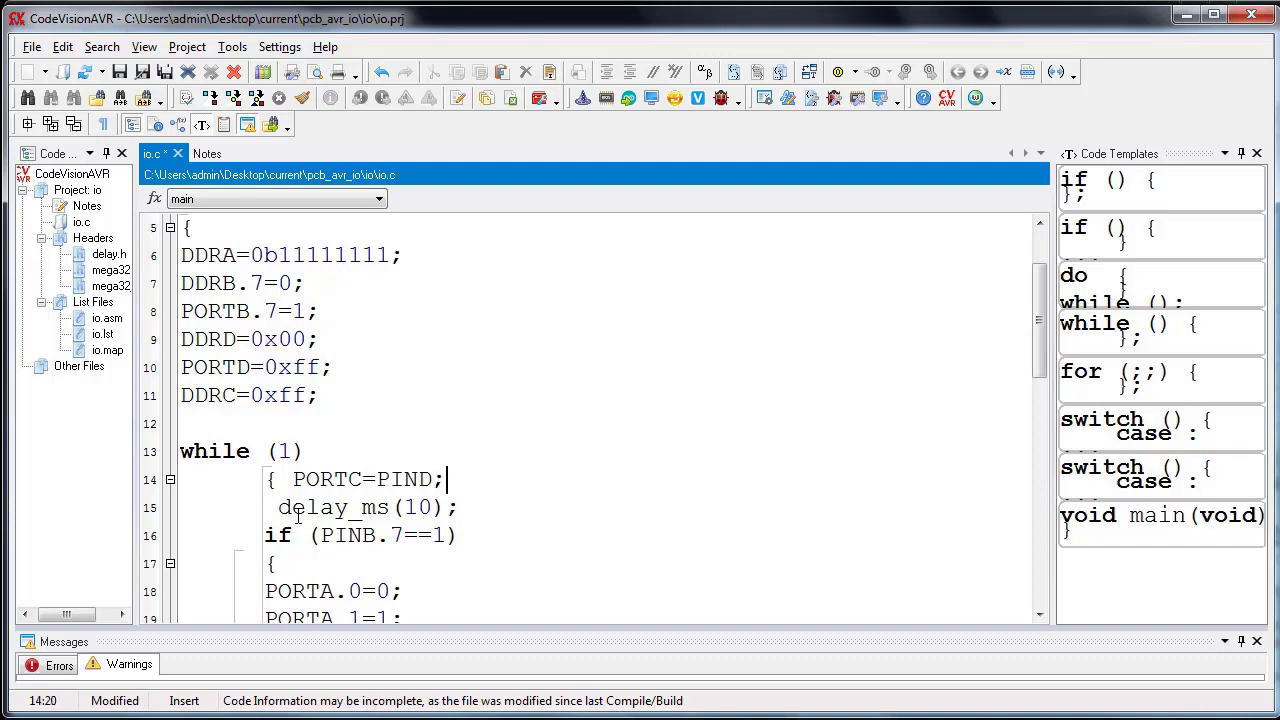
left_click(379, 479)
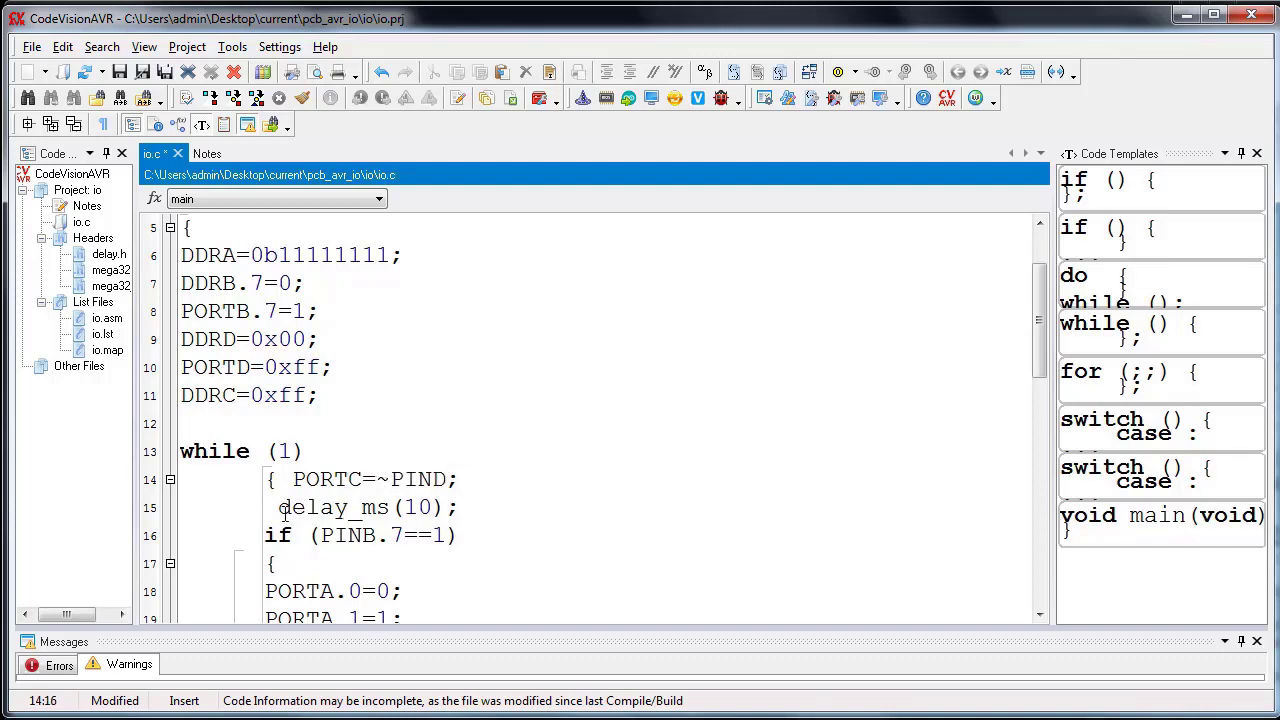
Step: Build the project, dismiss the build information and switch back to the Proteus schematic
left_click(256, 97)
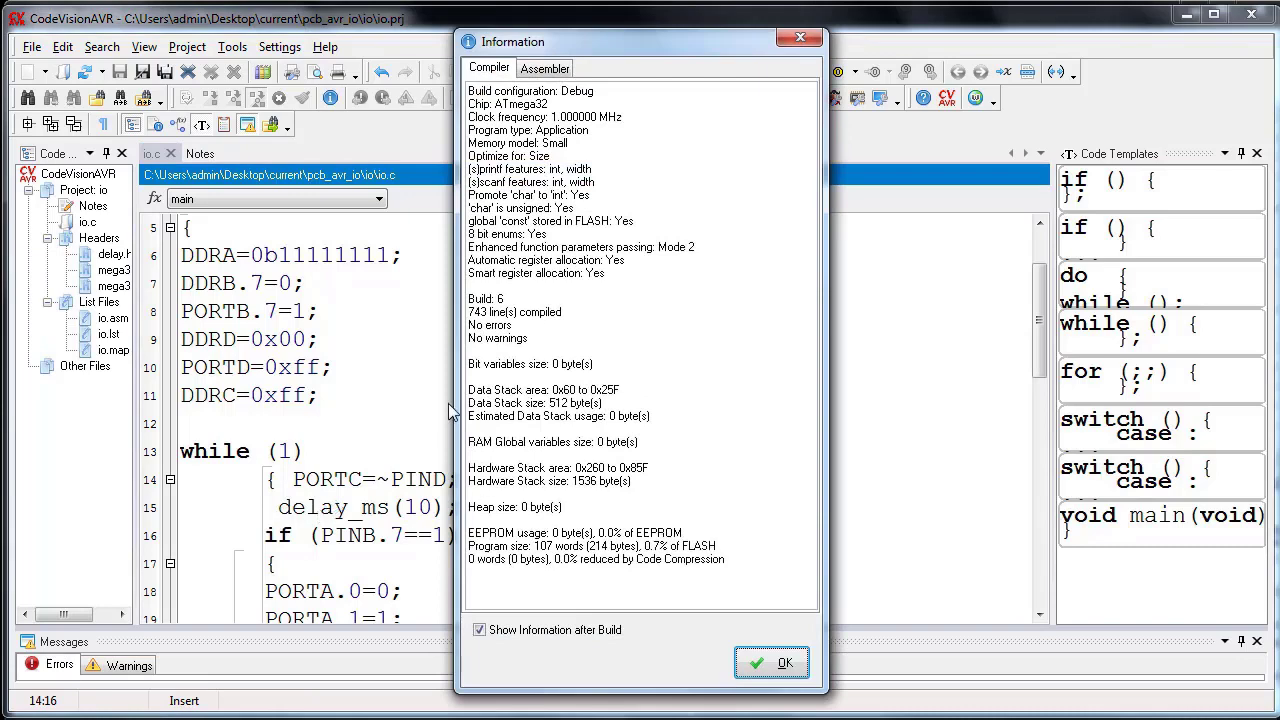
left_click(778, 664)
left_click(136, 714)
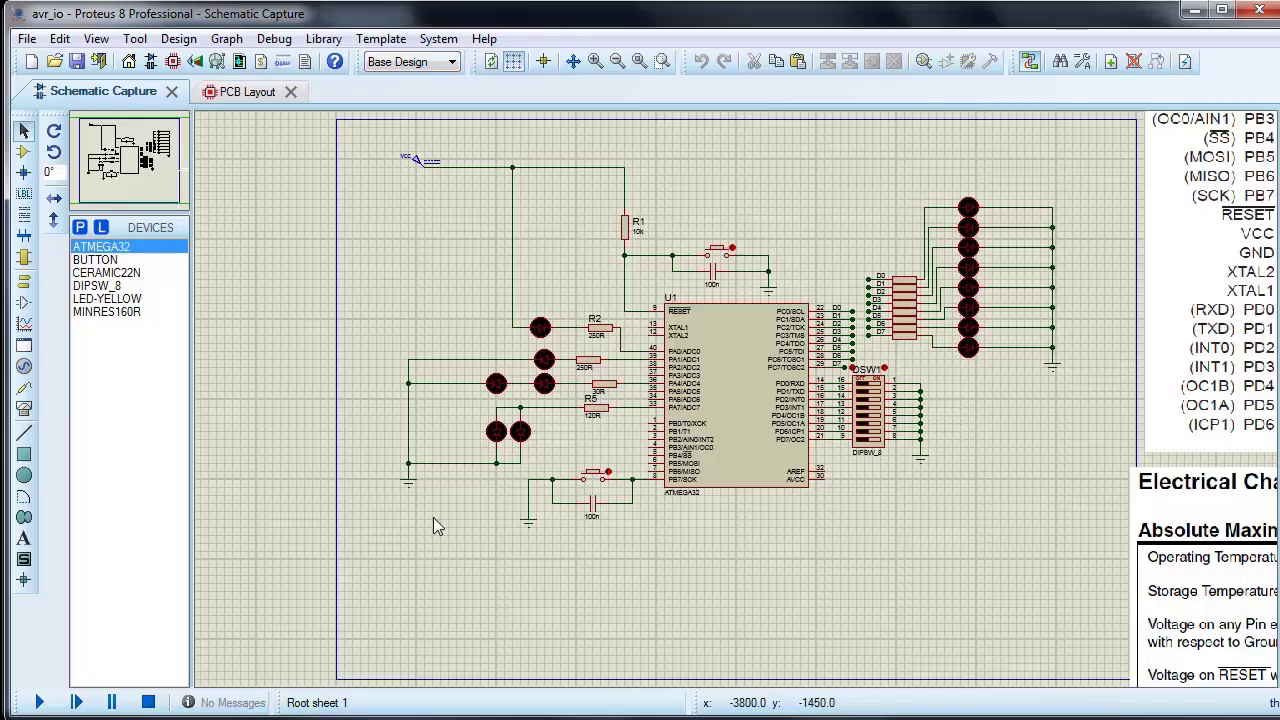
Step: Load the rebuilt io.hex as the program file of the ATMEGA32 component U1
double_click(757, 390)
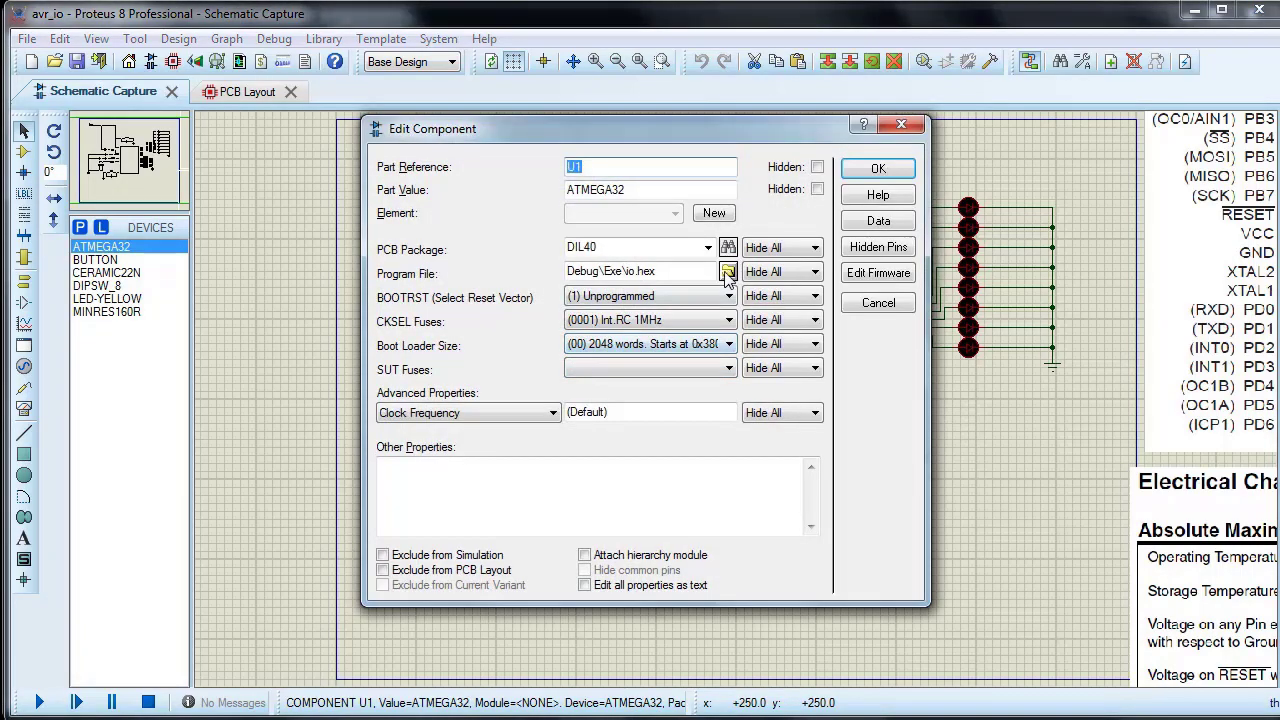
left_click(727, 272)
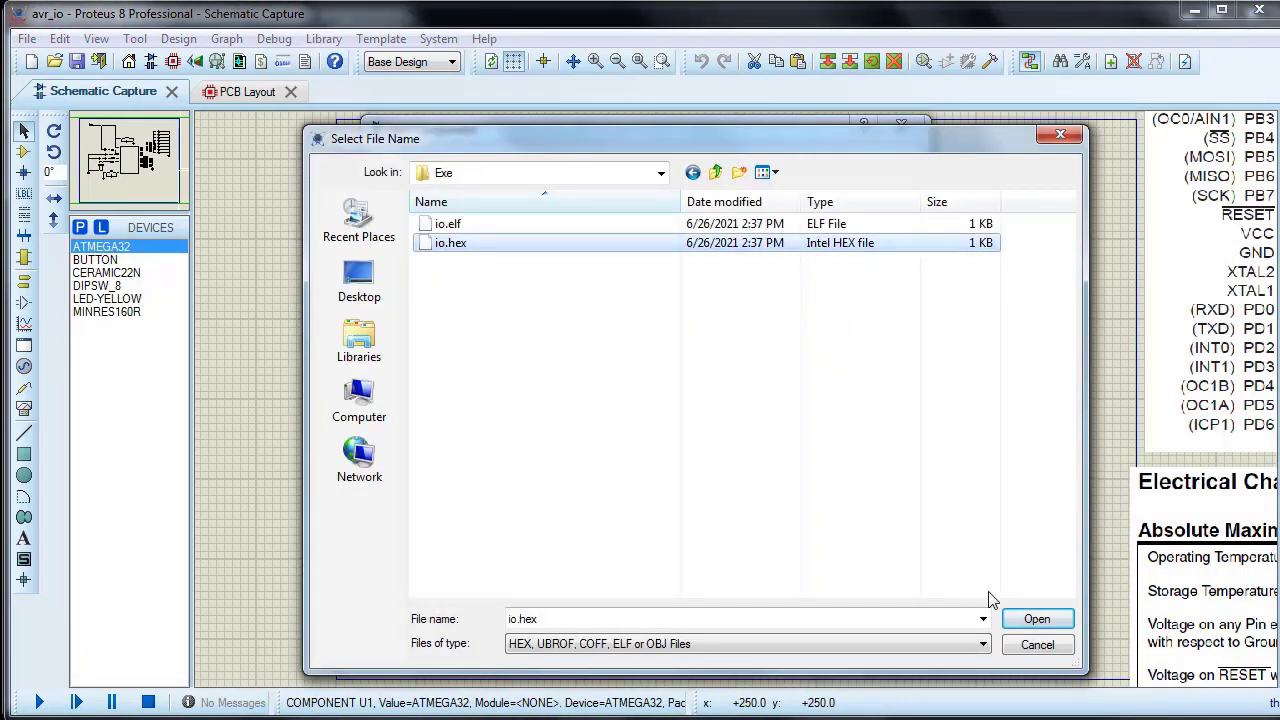
left_click(1037, 618)
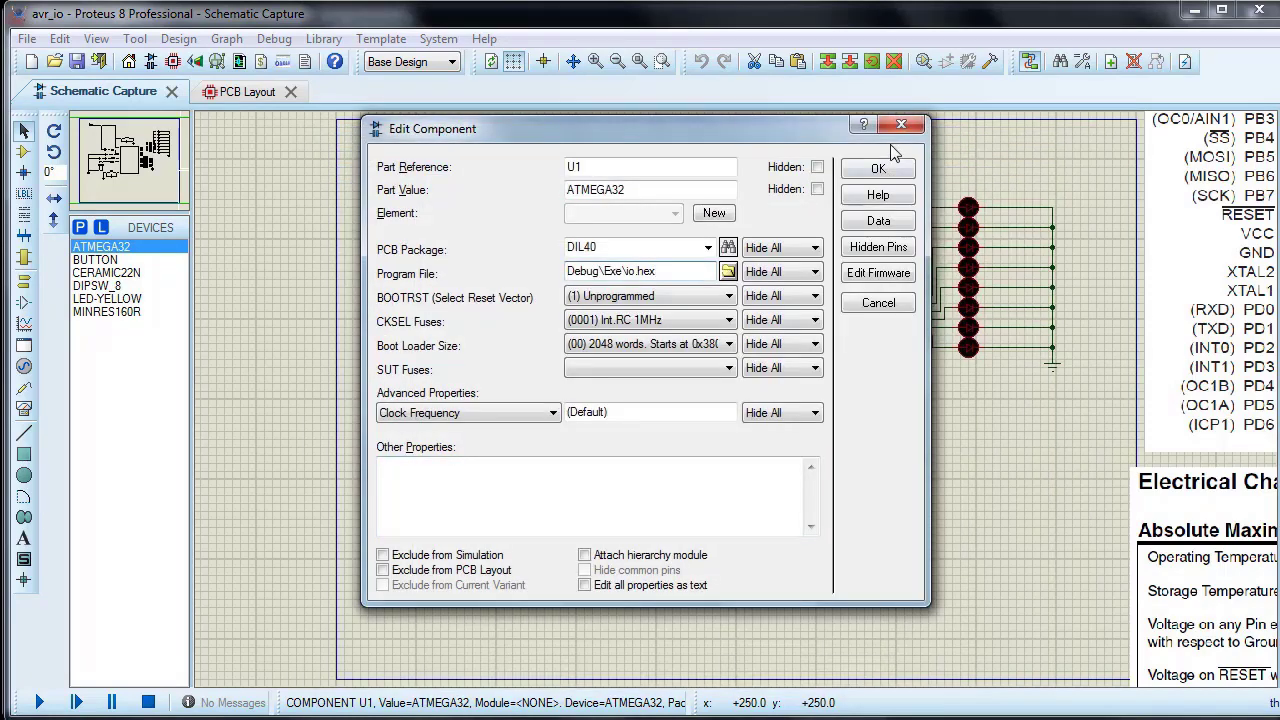
left_click(878, 169)
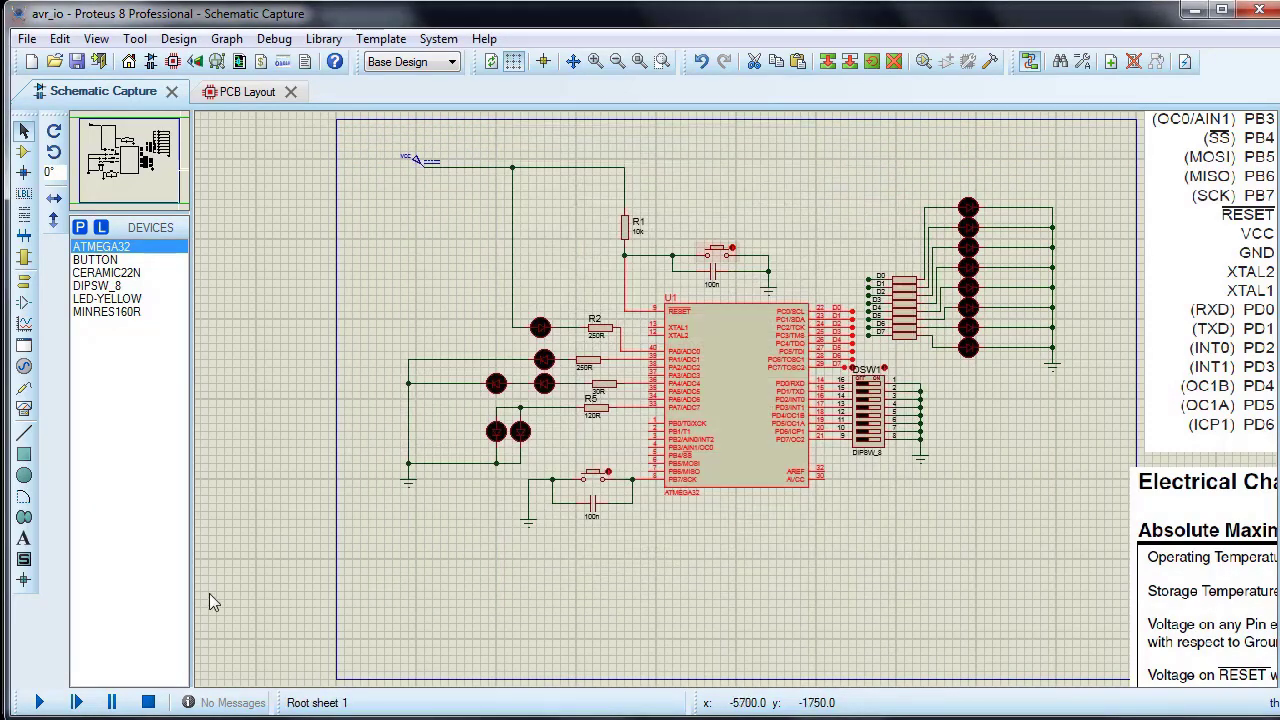
Step: Run the simulation, actuate the push button on PB7 and turn on DIP switch positions 1, 4, 6, 7 and 8 to test the LEDs
left_click(42, 703)
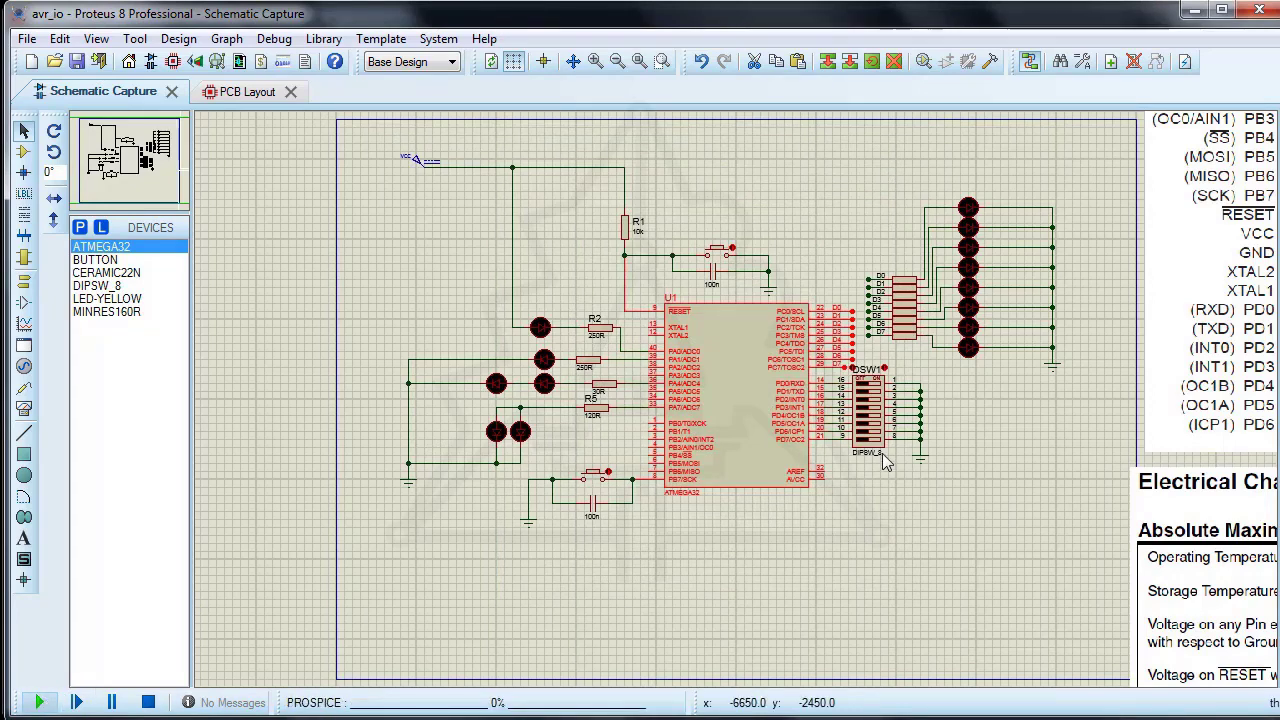
left_click(593, 481)
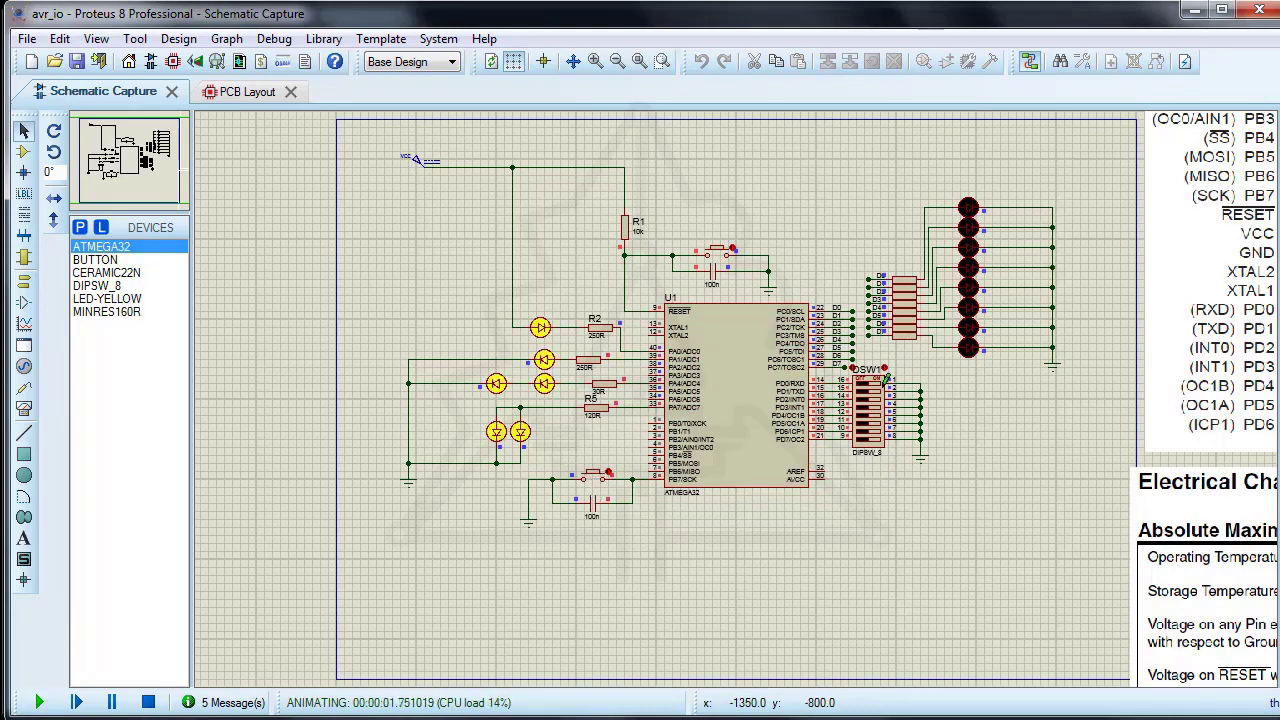
left_click(872, 386)
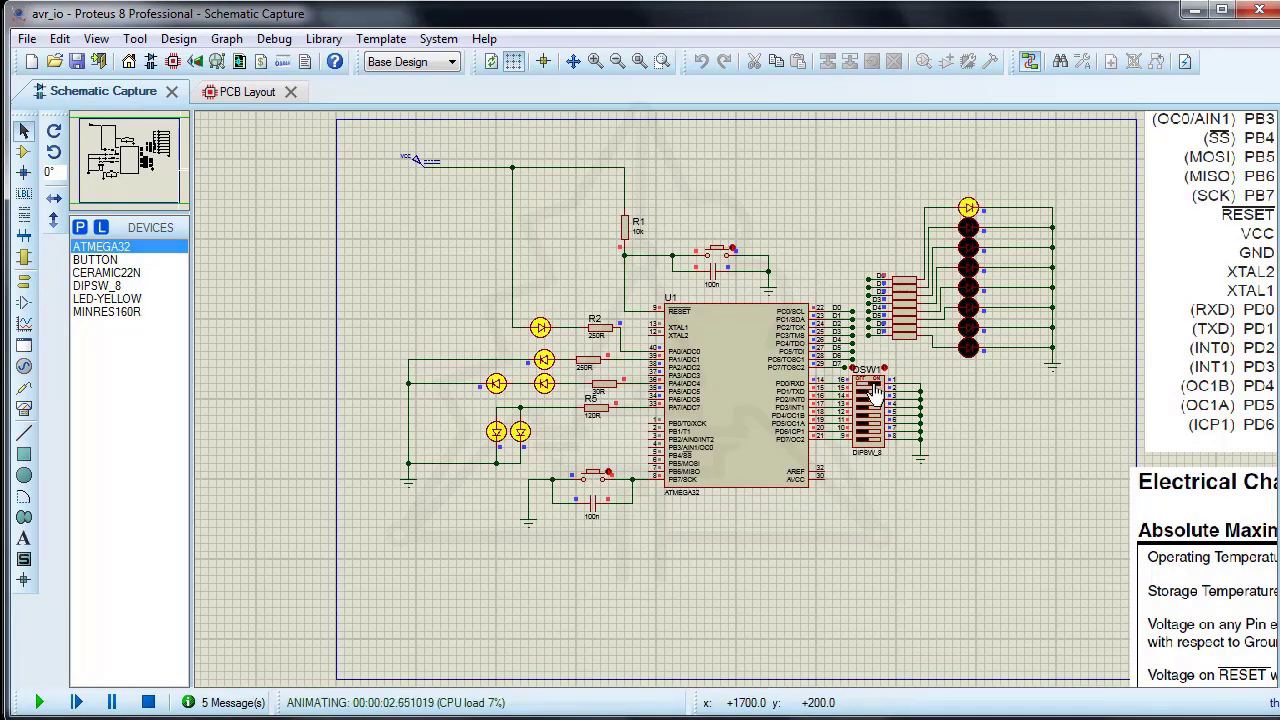
left_click(876, 399)
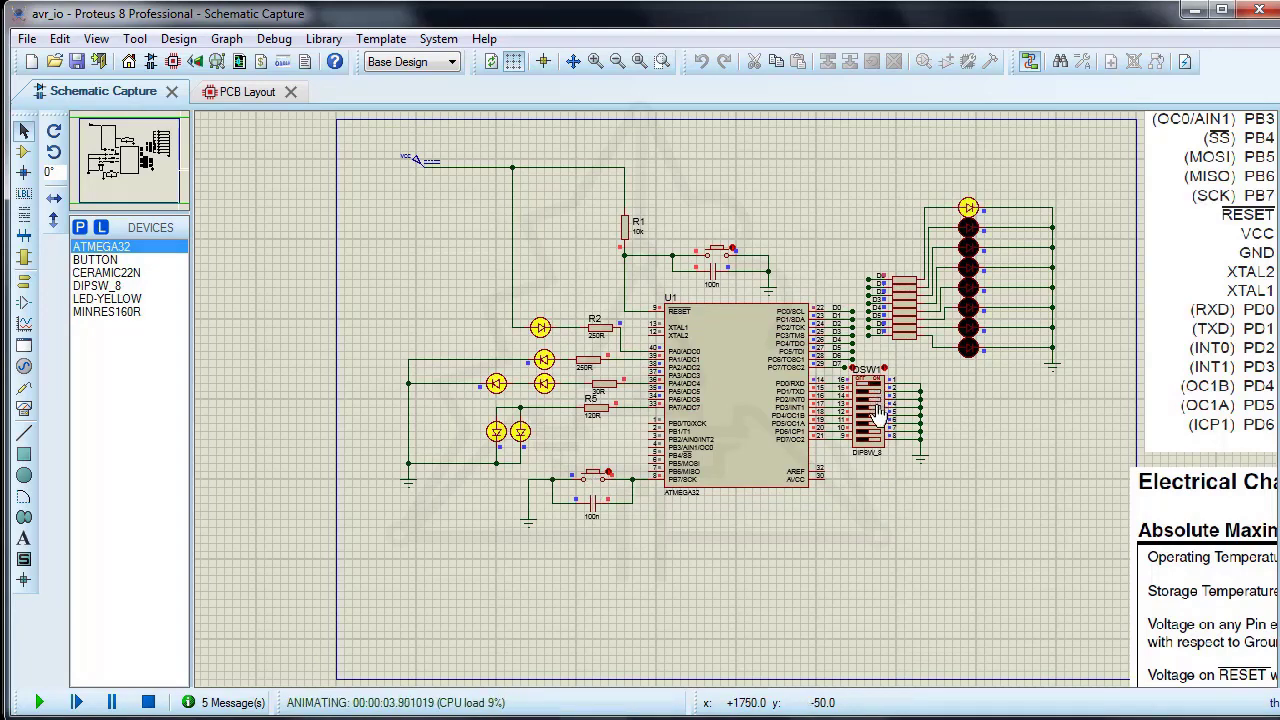
left_click(877, 407)
scroll(897, 409, "up", 2)
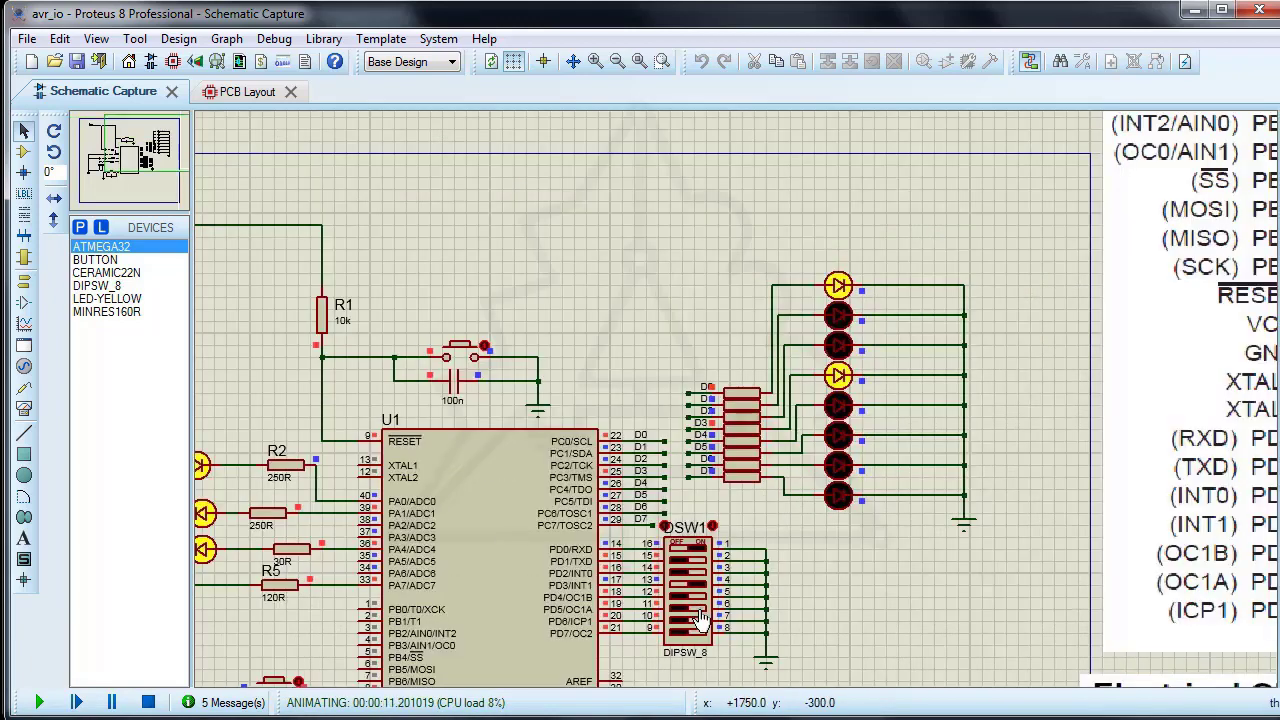
left_click(697, 609)
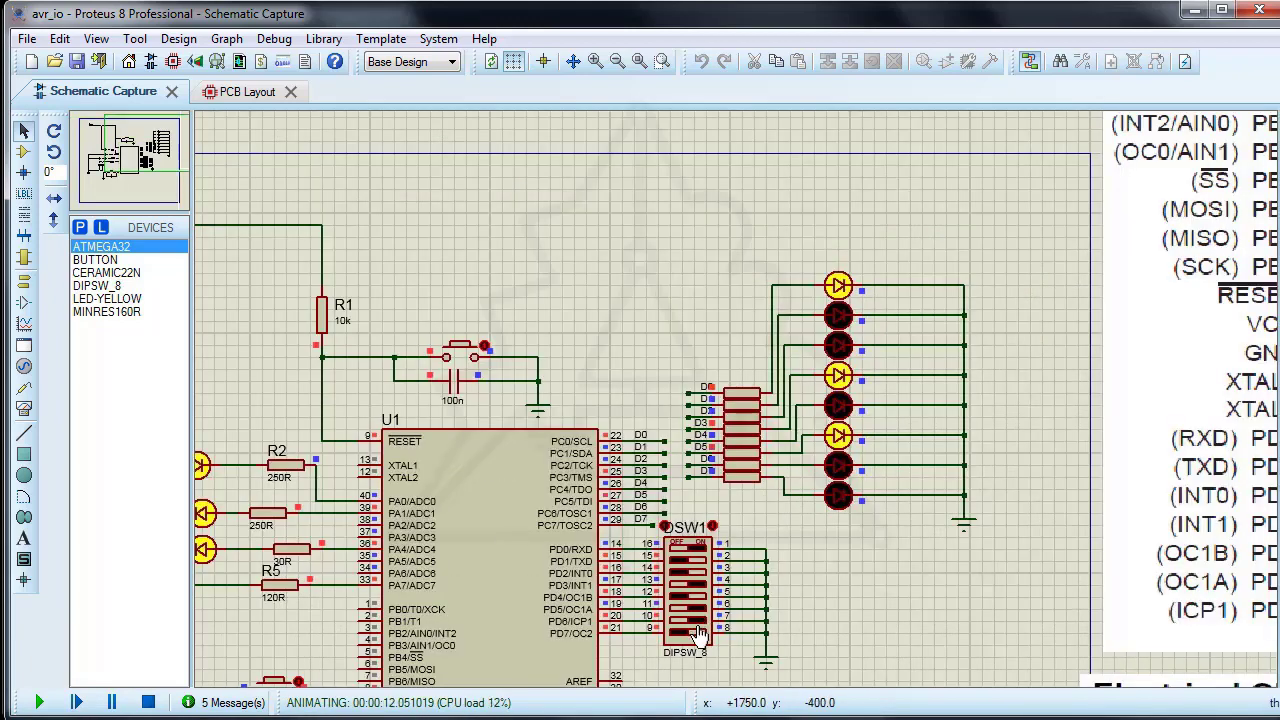
left_click(697, 621)
left_click(697, 633)
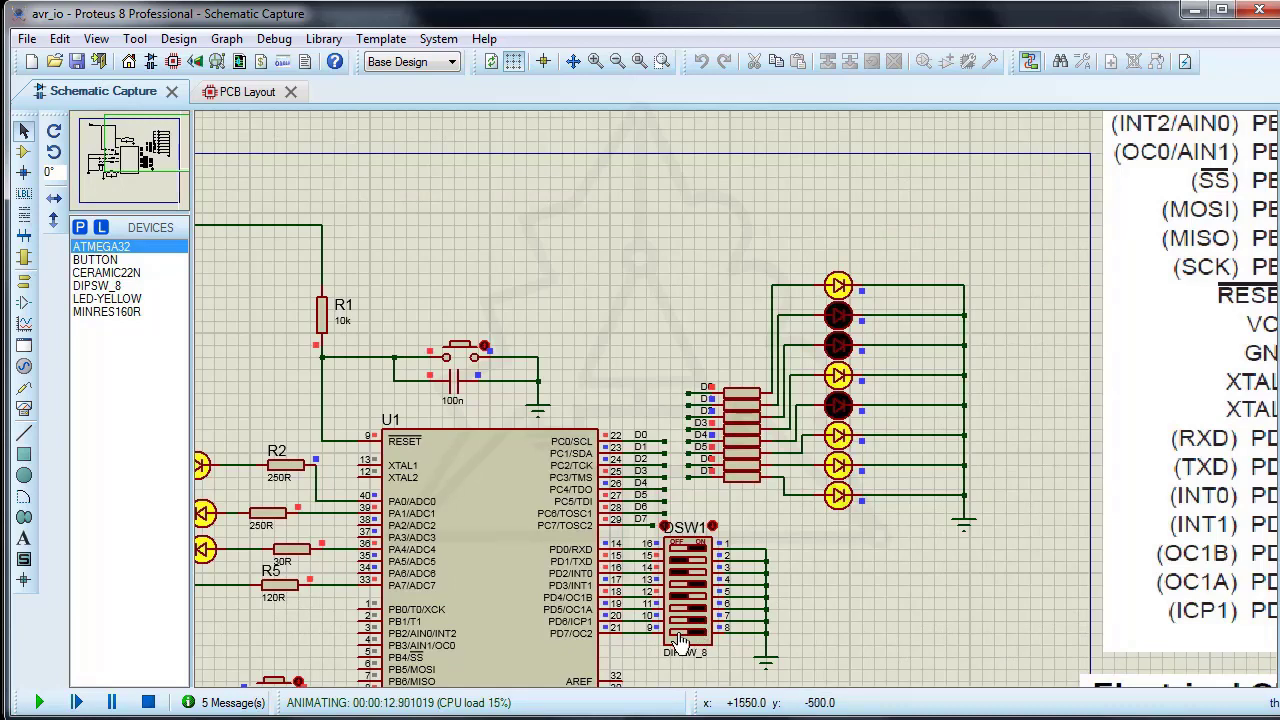
Step: Turn off DIP switch positions 8, 7, 6, 4 and 1 in that order and stop the simulation
left_click(681, 631)
left_click(681, 621)
left_click(681, 609)
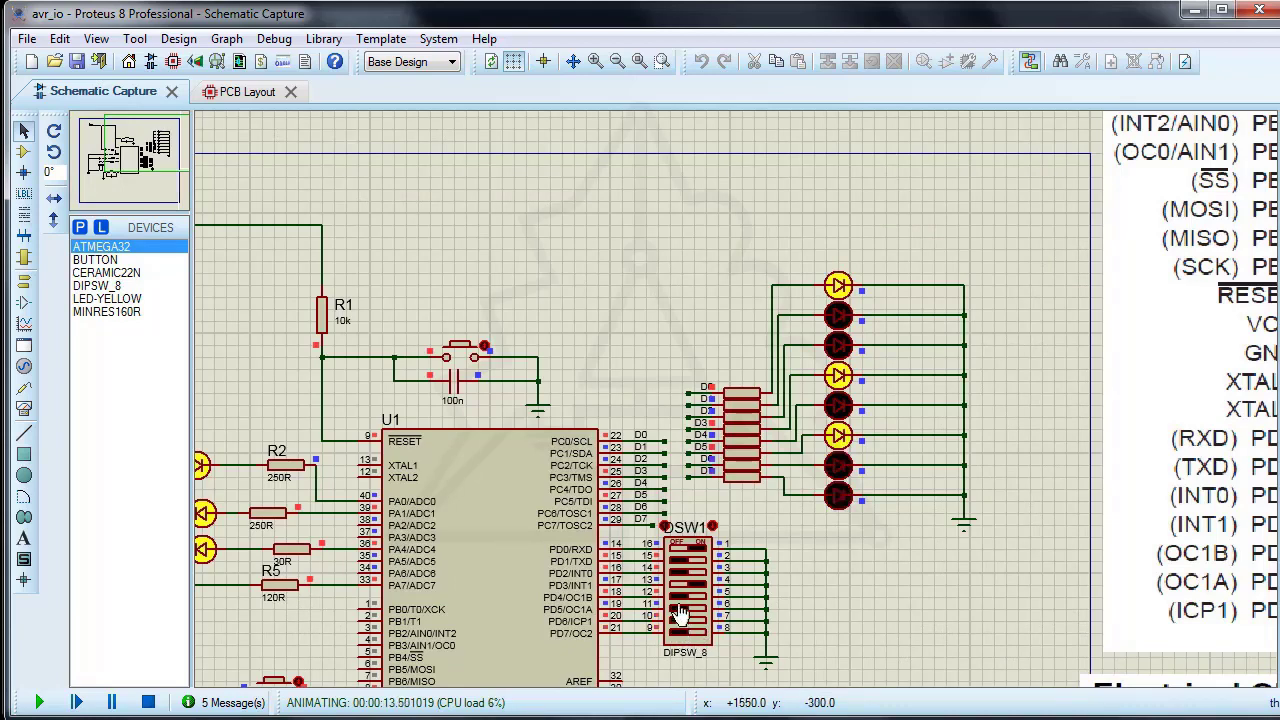
left_click(681, 585)
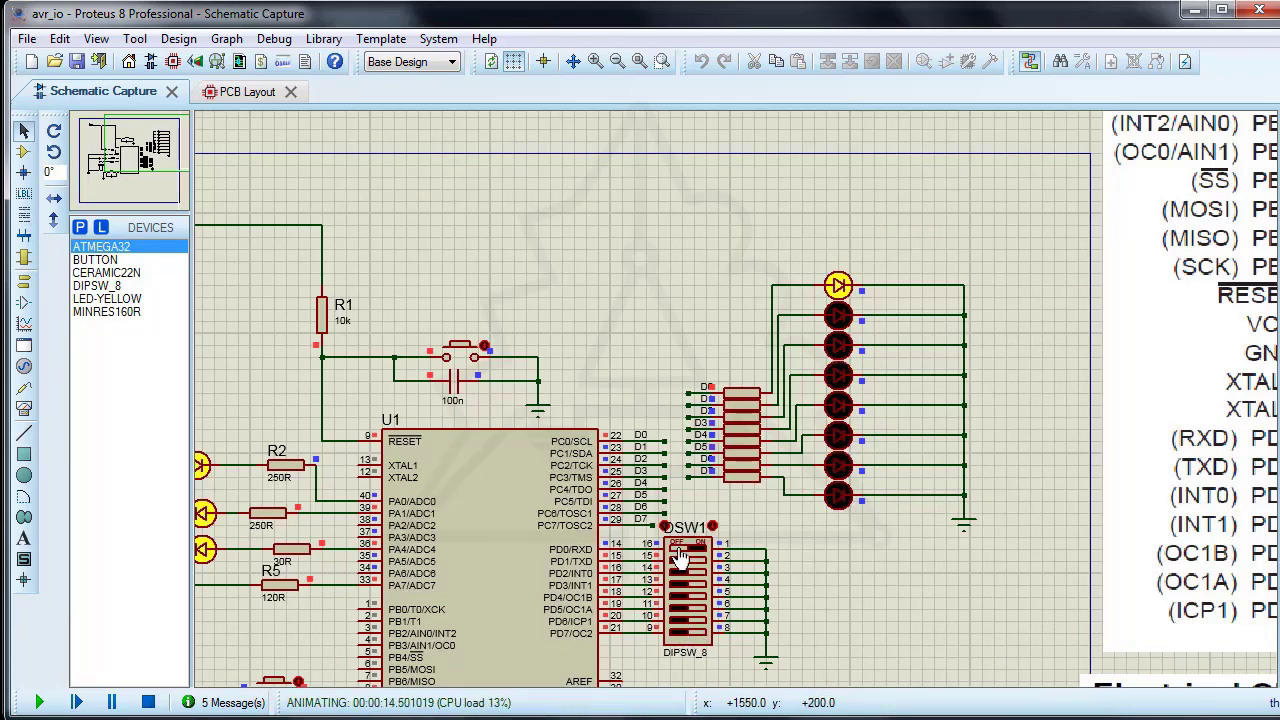
left_click(681, 549)
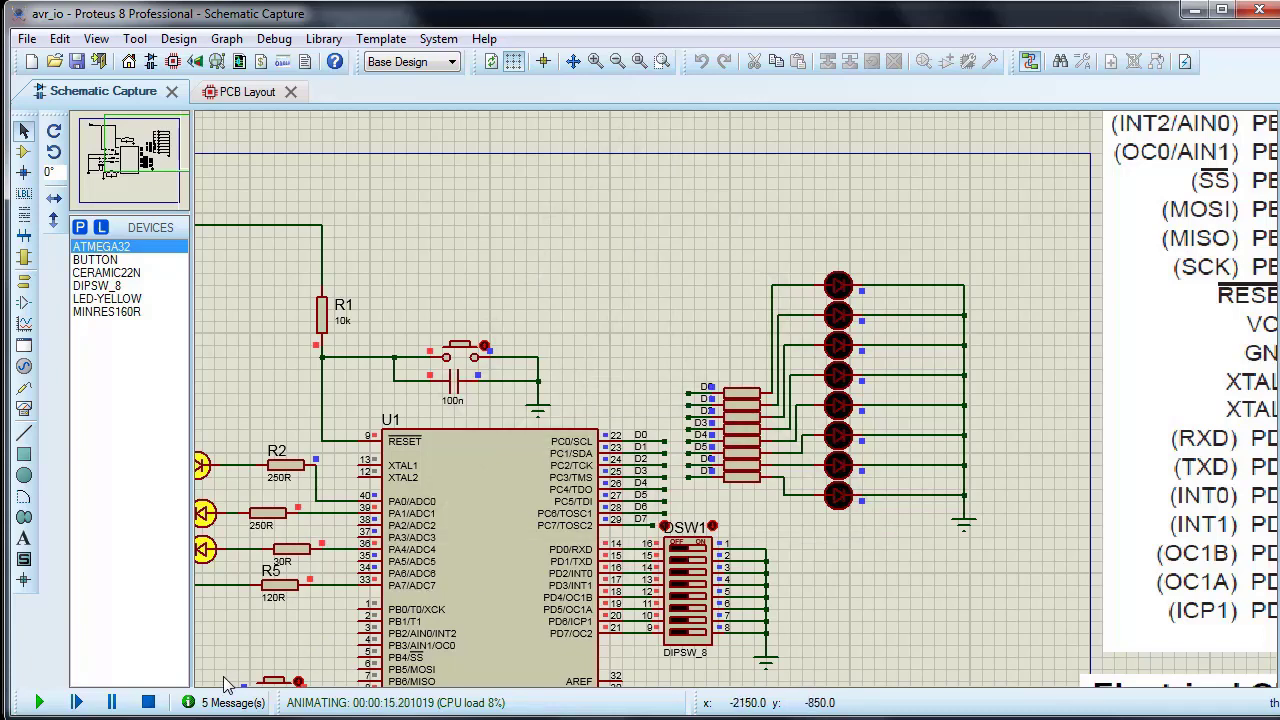
left_click(146, 704)
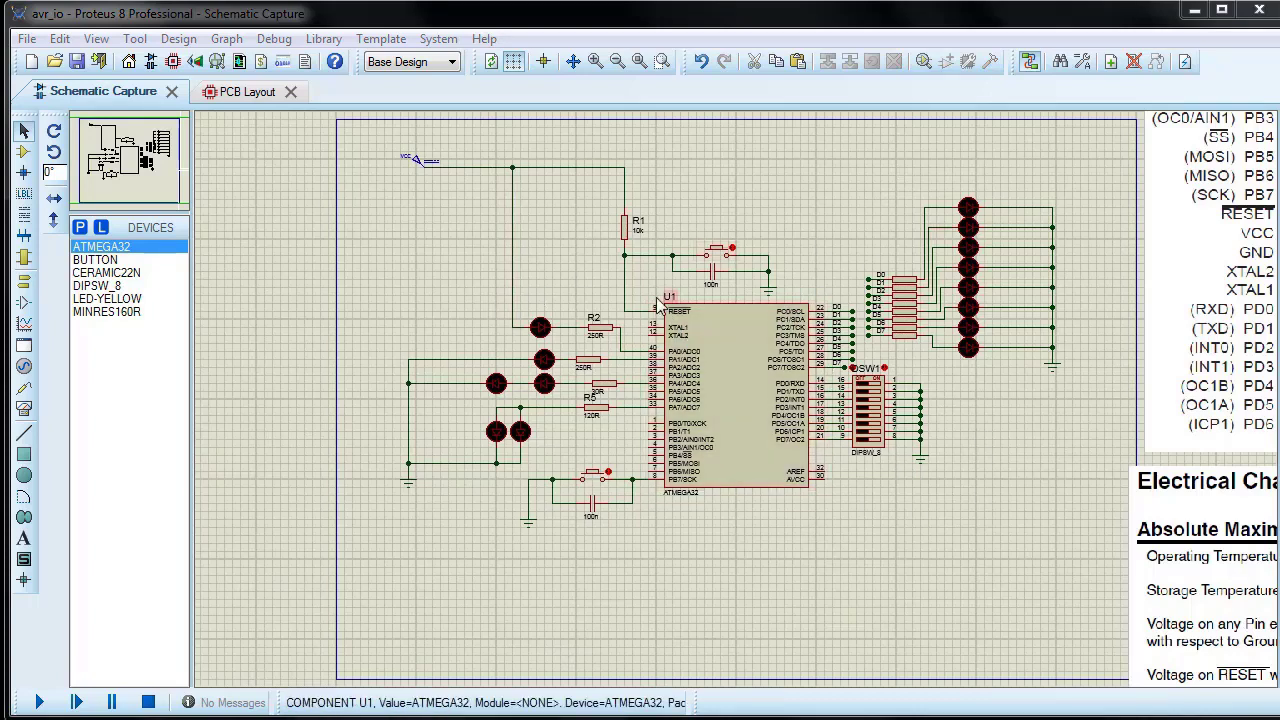
Step: Check the PCB package options of resistor R1 in its component properties and close them
scroll(651, 280, "up", 1)
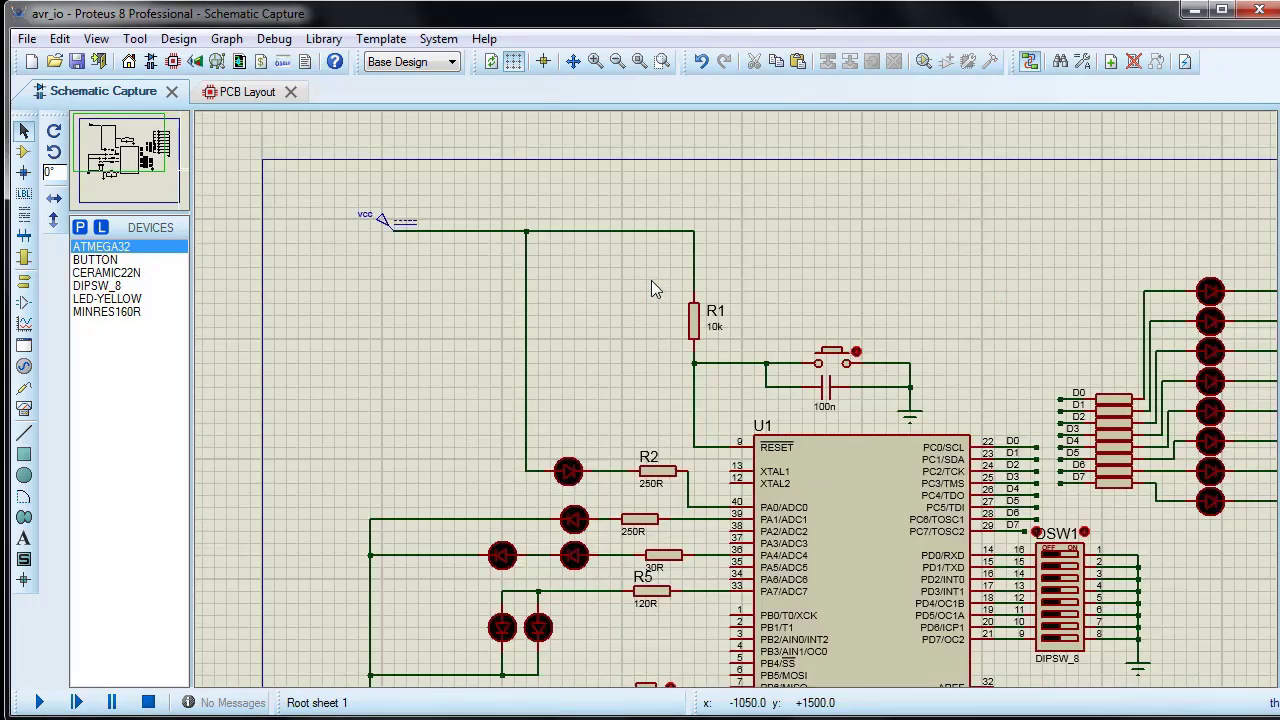
double_click(693, 334)
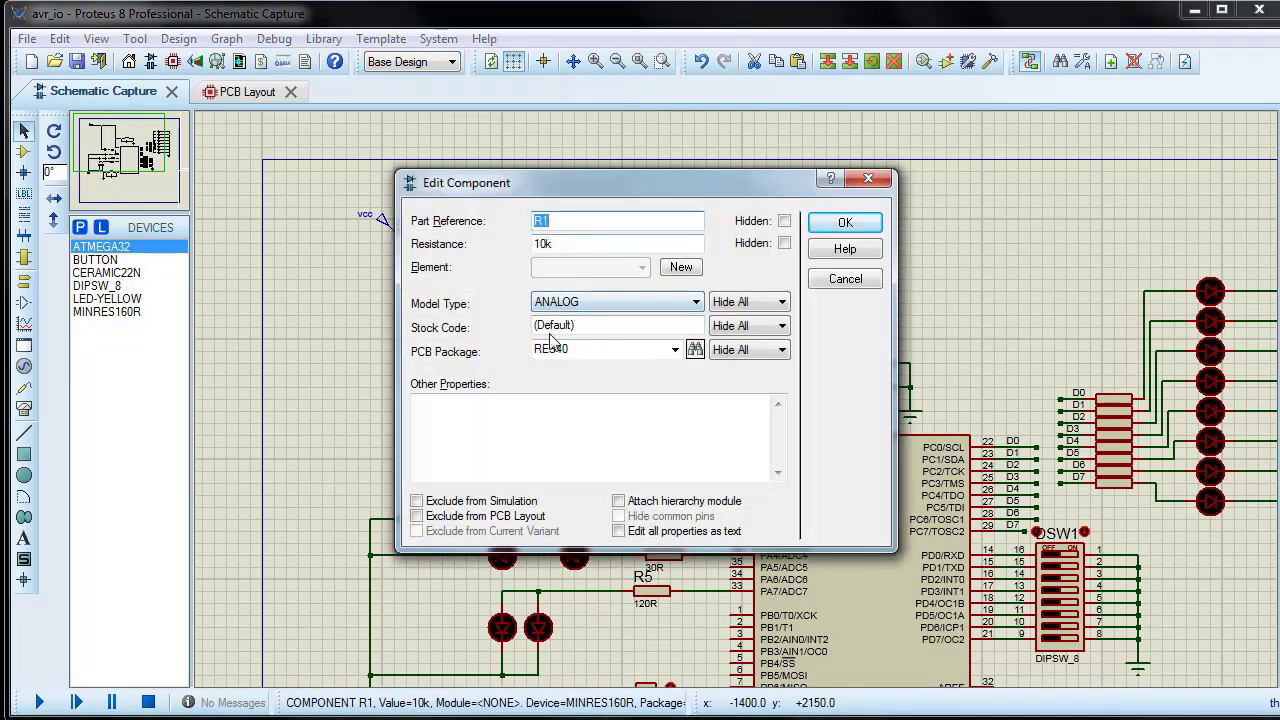
double_click(543, 351)
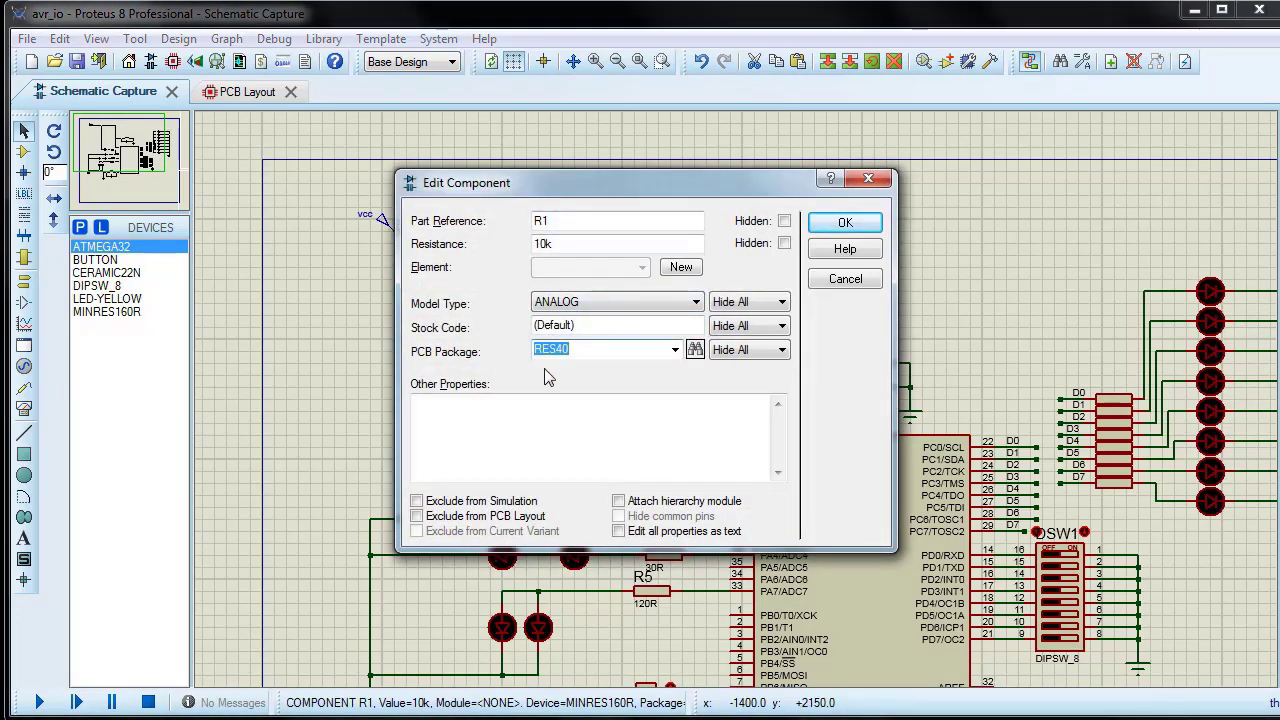
left_click(675, 350)
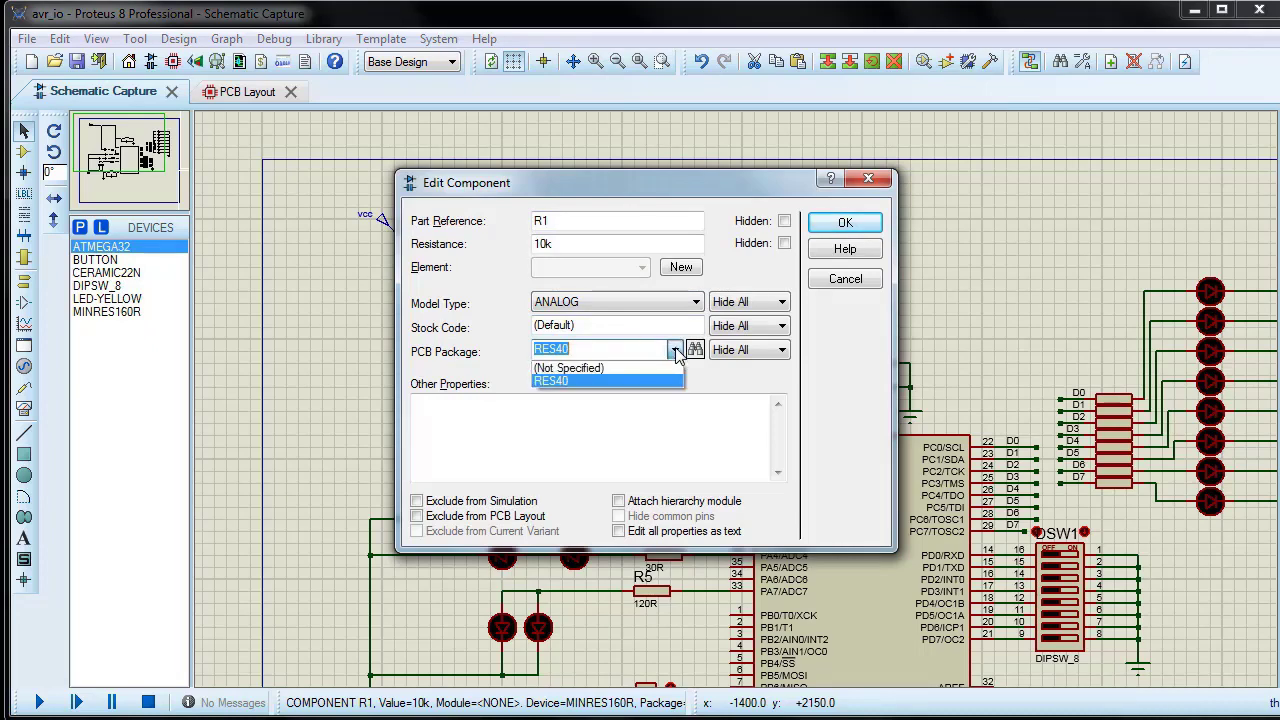
left_click(675, 350)
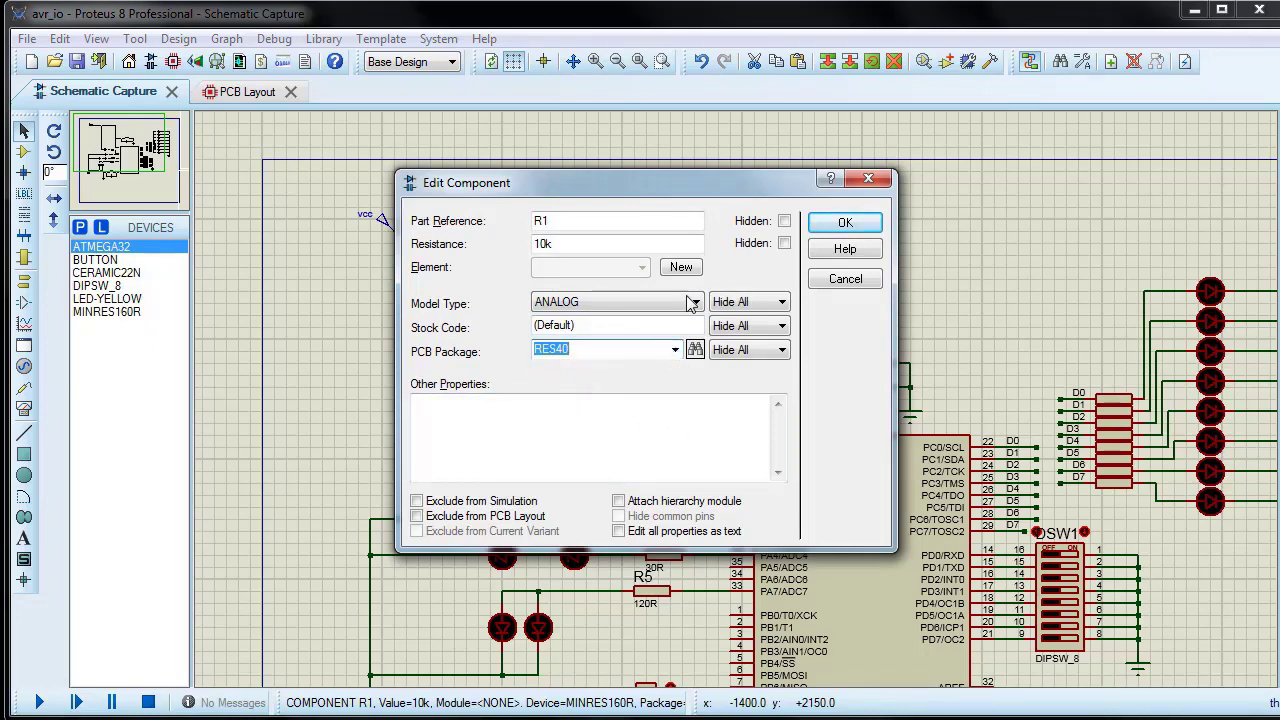
left_click(843, 223)
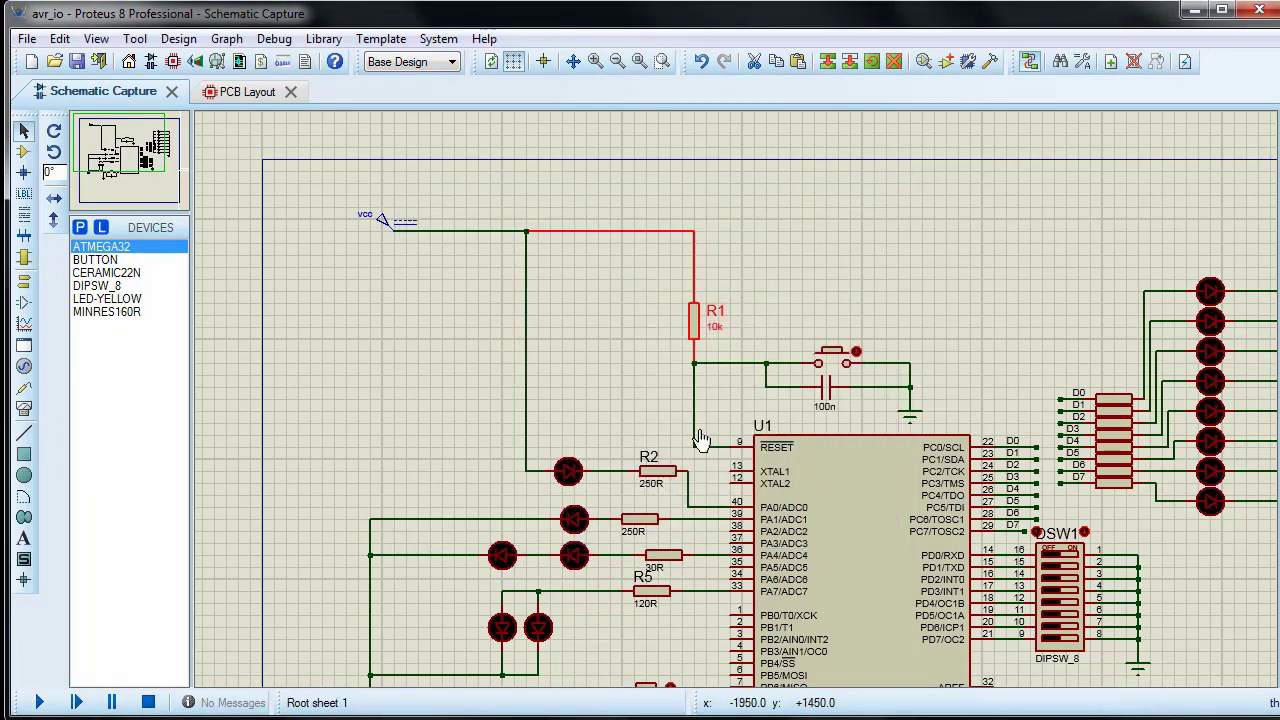
Step: Check the PCB layout settings of the reset push button and the 100n capacitor beside it in their component properties
right_click(834, 365)
left_click(922, 258)
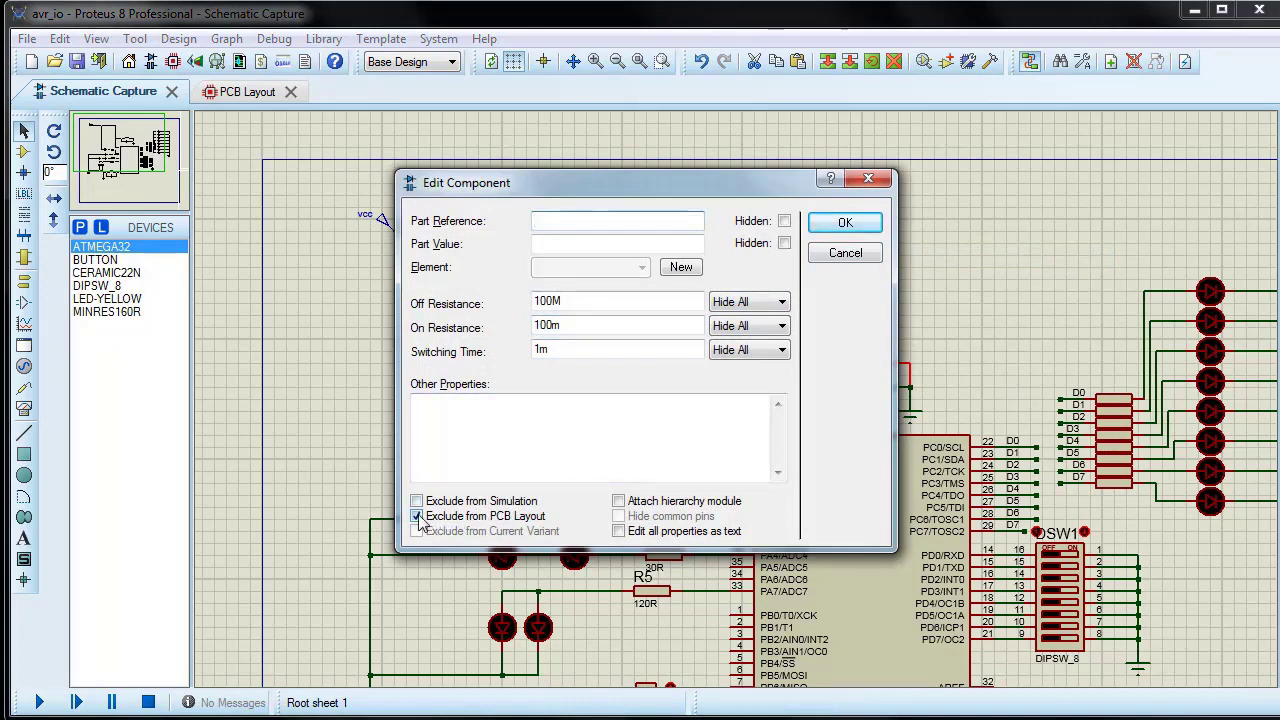
left_click(843, 225)
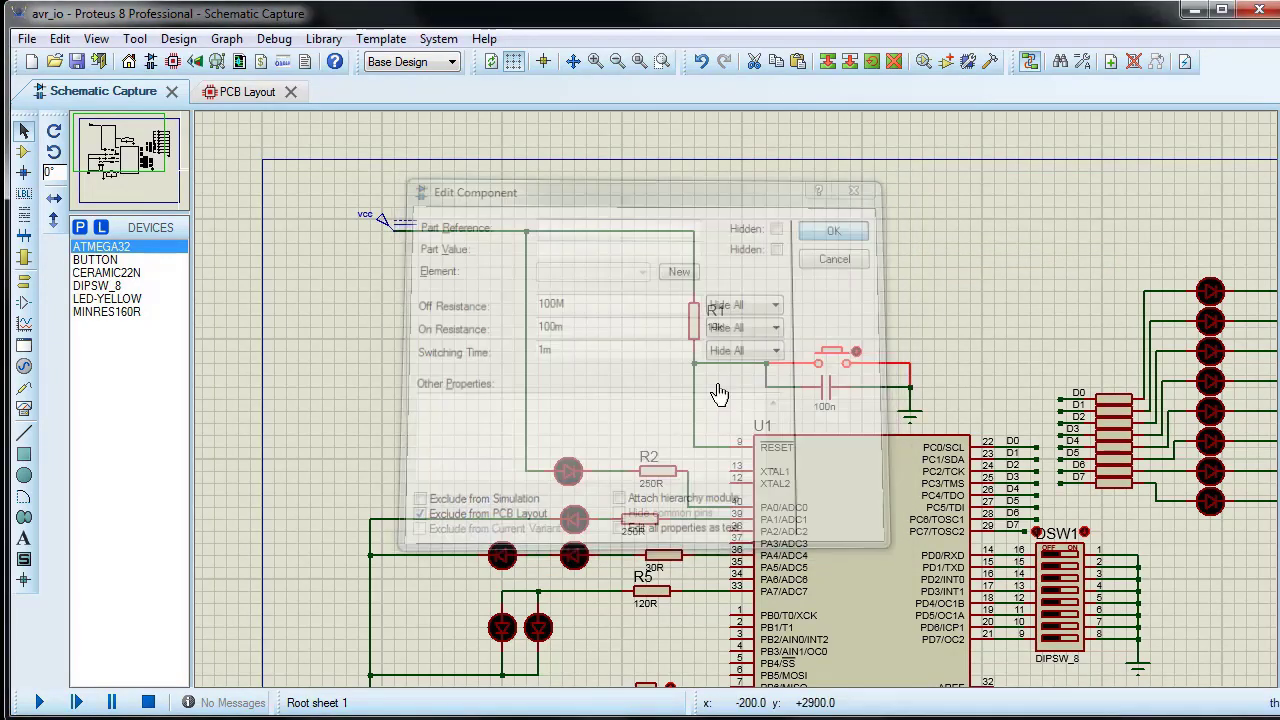
double_click(838, 396)
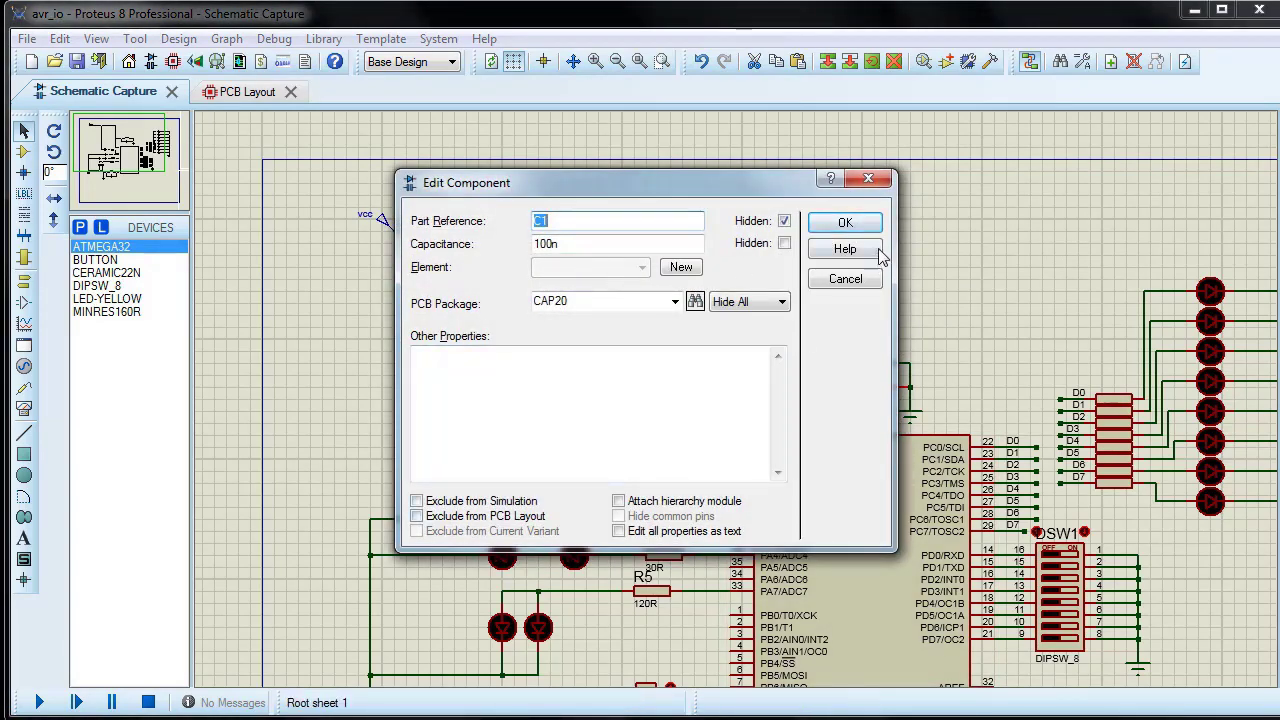
left_click(845, 224)
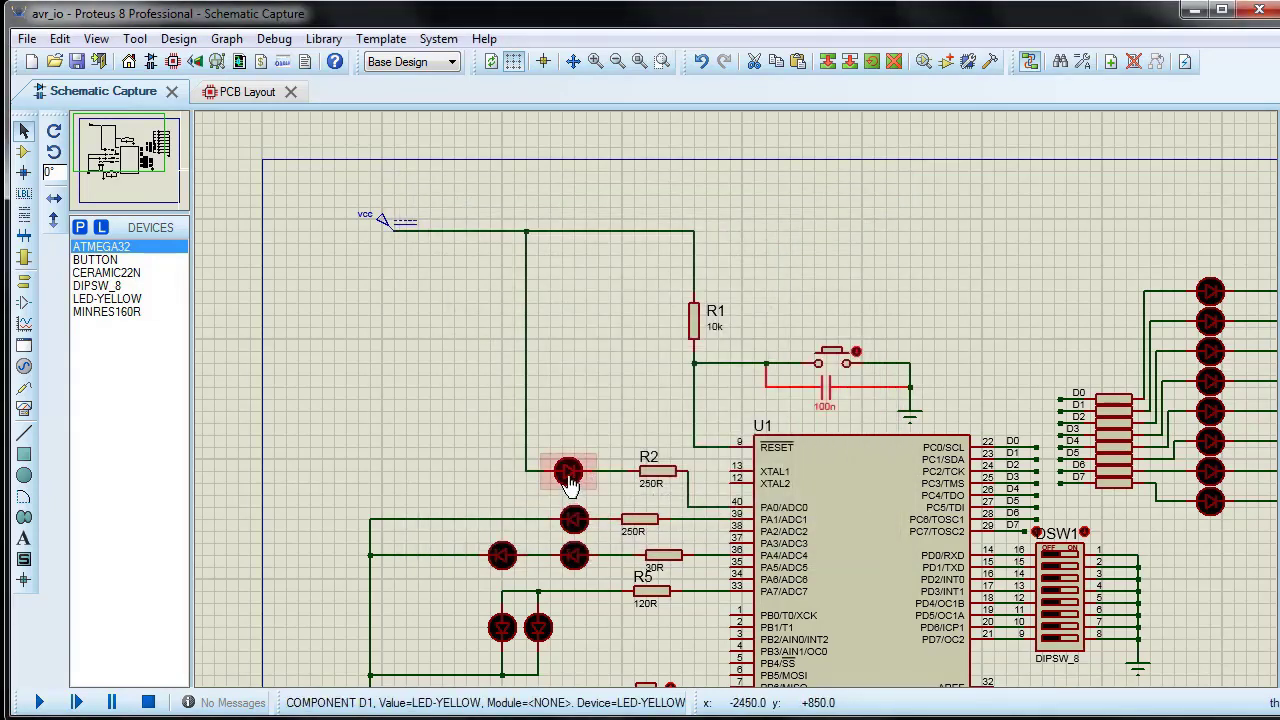
Step: Check the PCB package settings of LED D1 and the ATMEGA32 component U1 in their properties
double_click(557, 444)
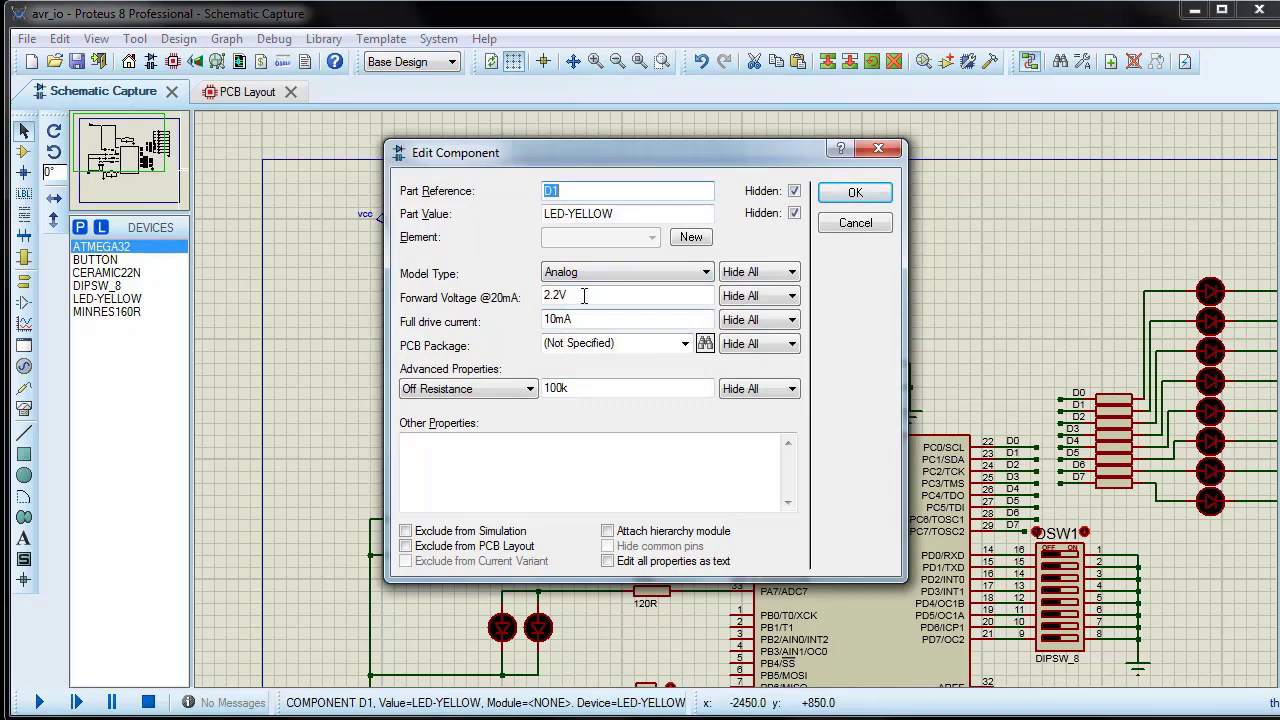
left_click(832, 193)
scroll(703, 610, "down", 2)
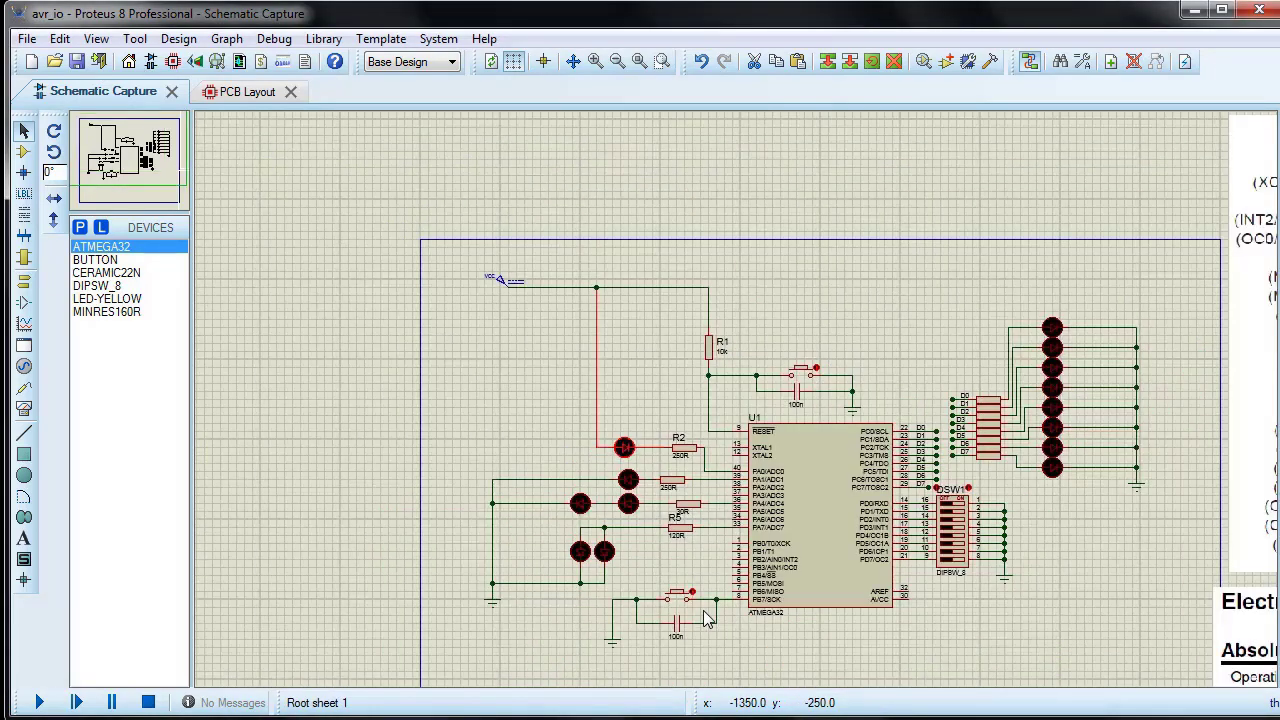
scroll(712, 583, "up", 2)
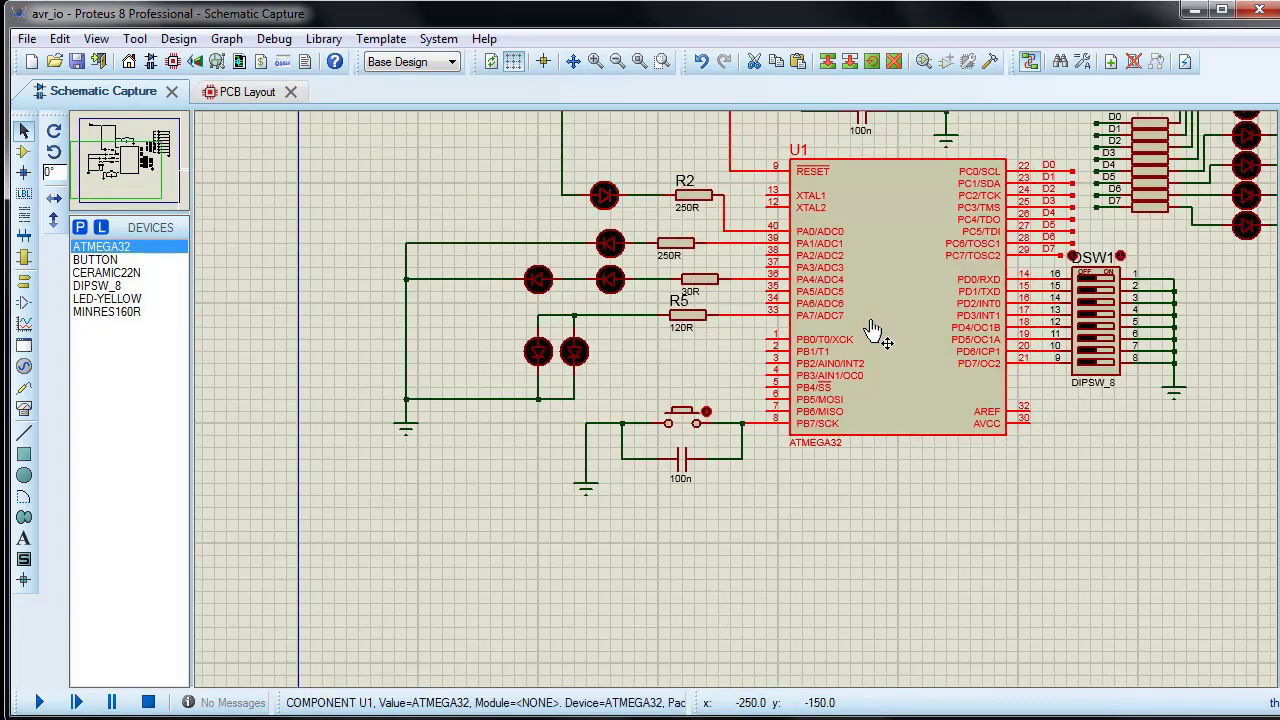
double_click(870, 337)
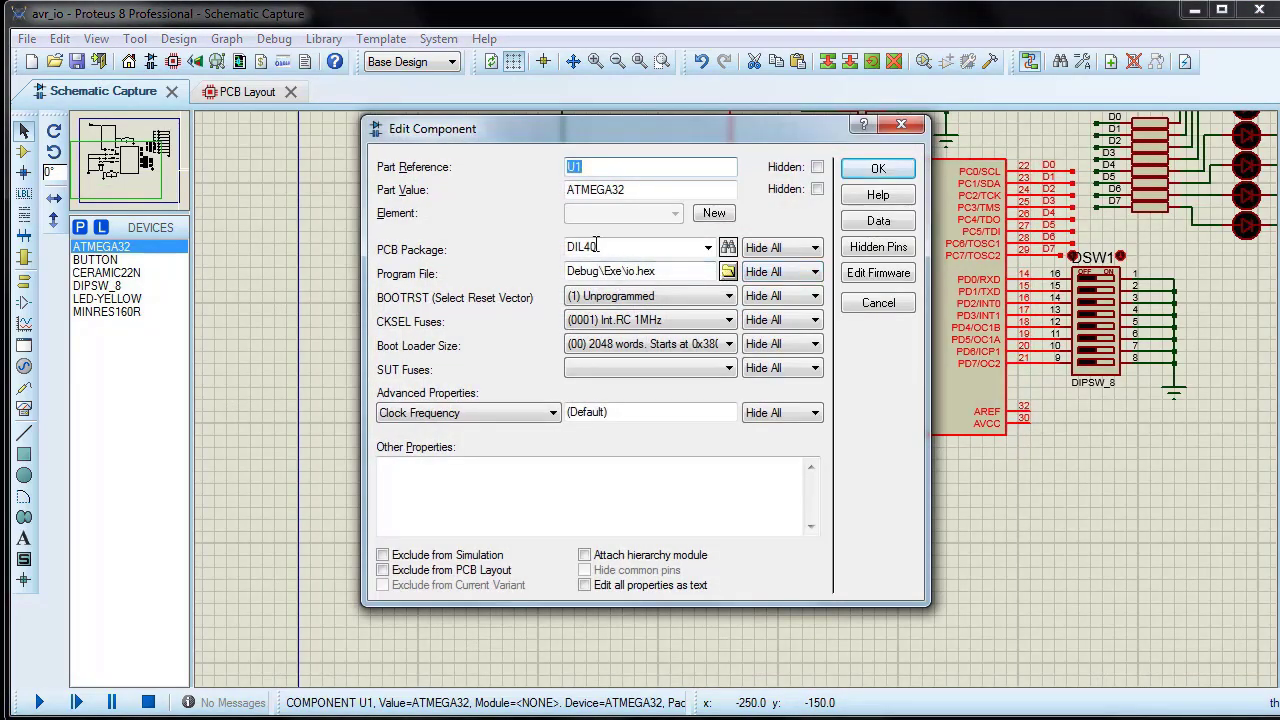
left_click_drag(598, 247, 568, 246)
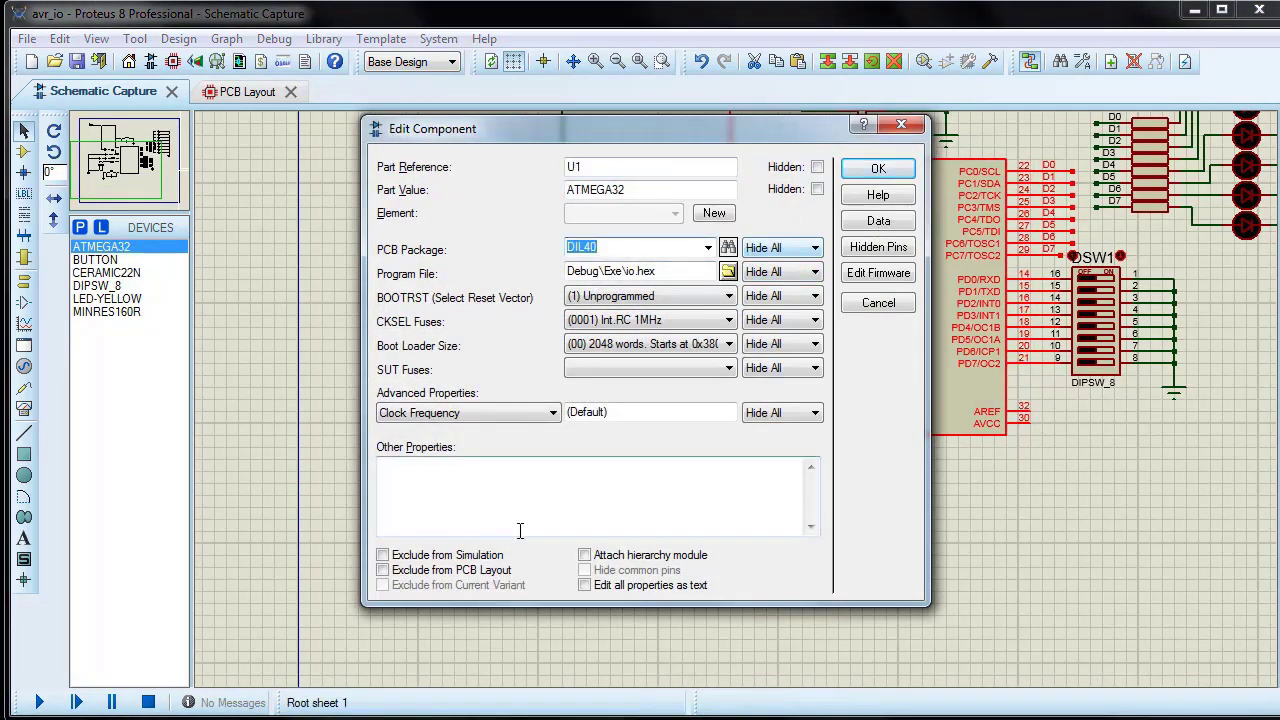
left_click(876, 178)
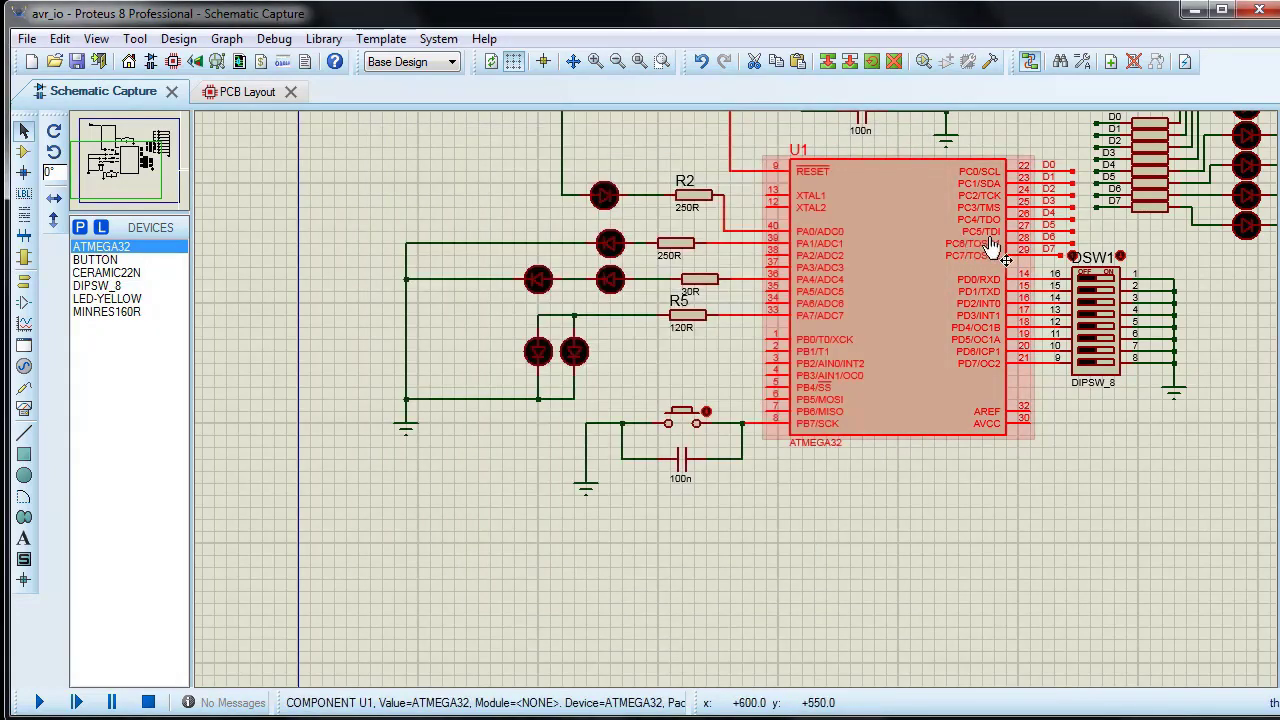
Step: Inspect the component properties of DIP switch DSW1 for a PCB package, then cancel and deselect it
scroll(990, 330, "down", 2)
scroll(972, 342, "up", 2)
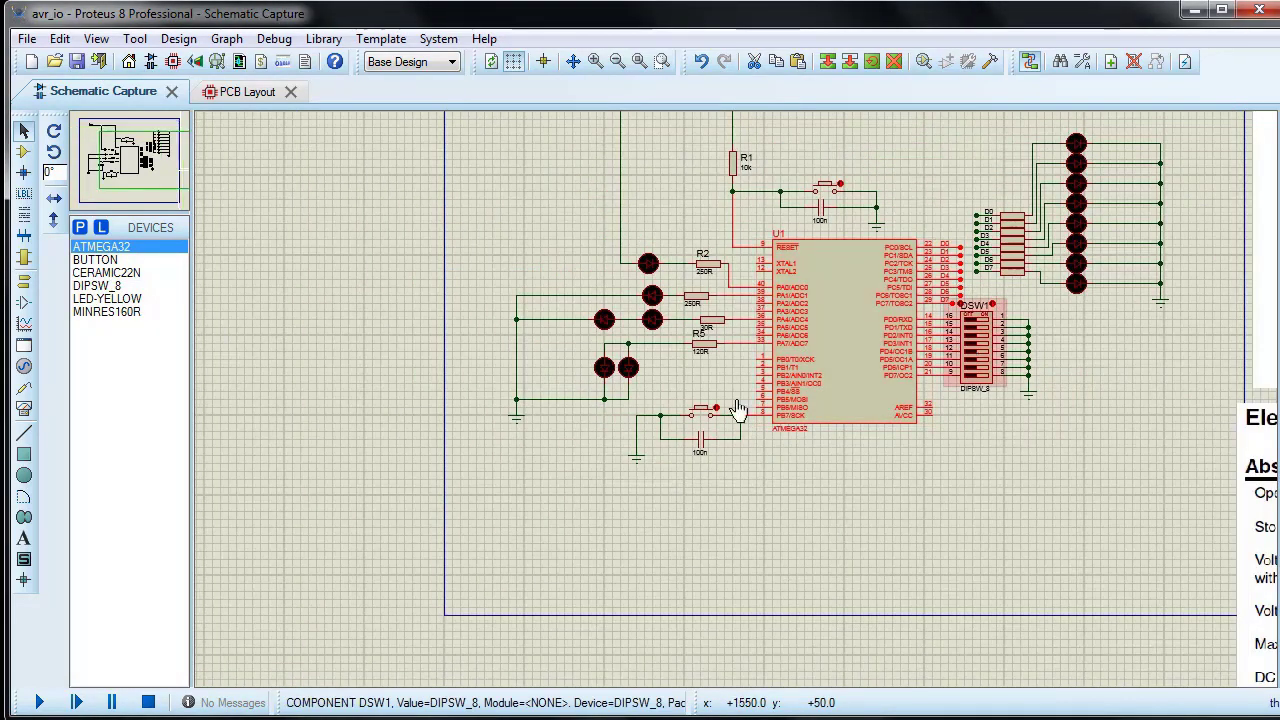
right_click(797, 411)
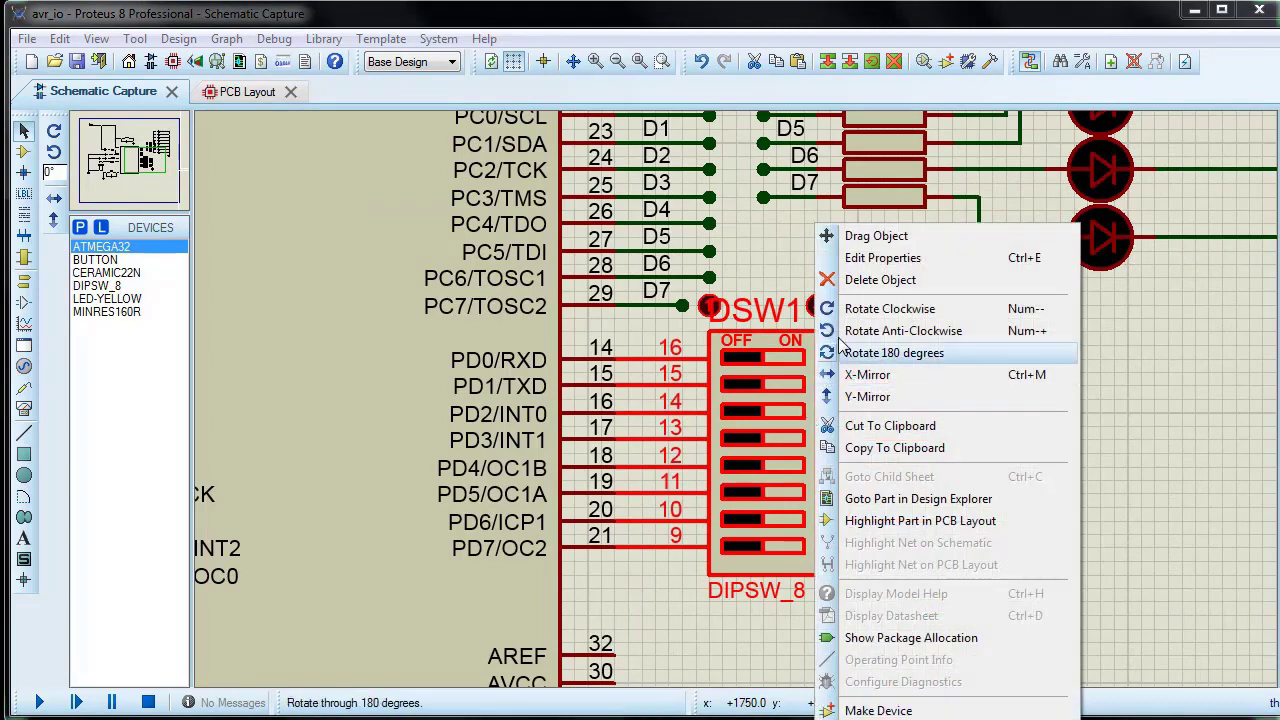
left_click(862, 257)
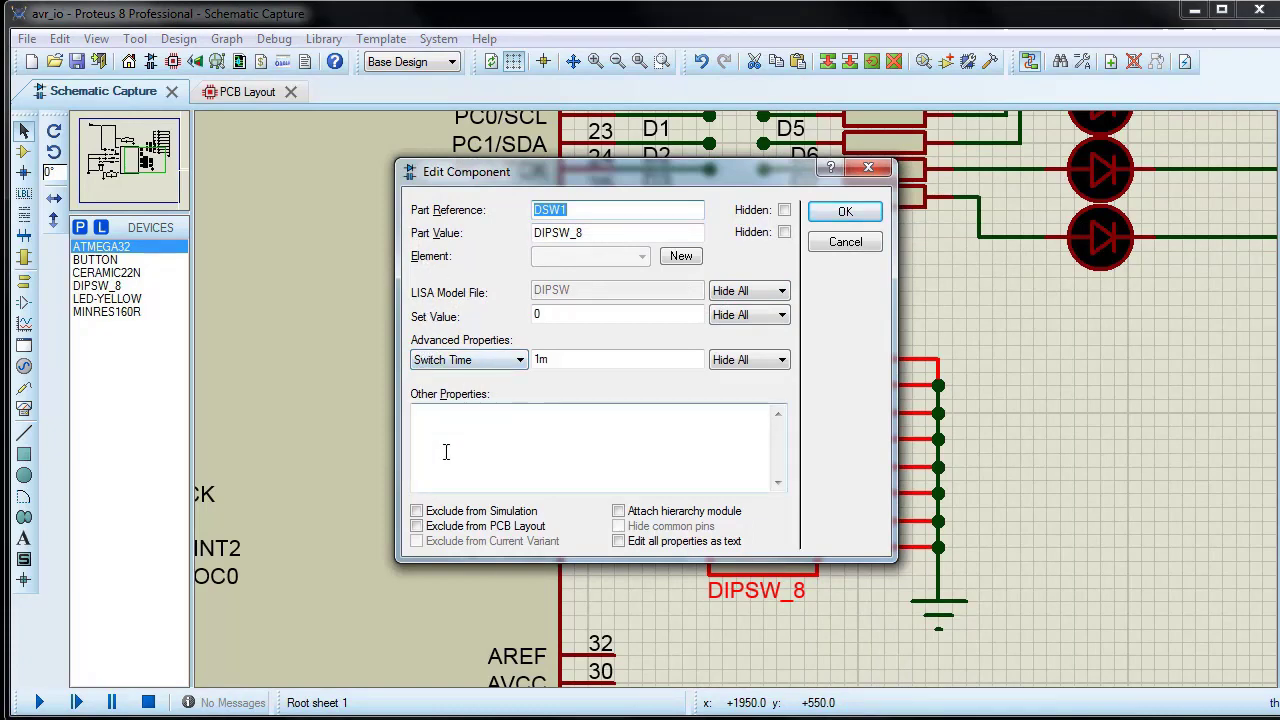
left_click(843, 243)
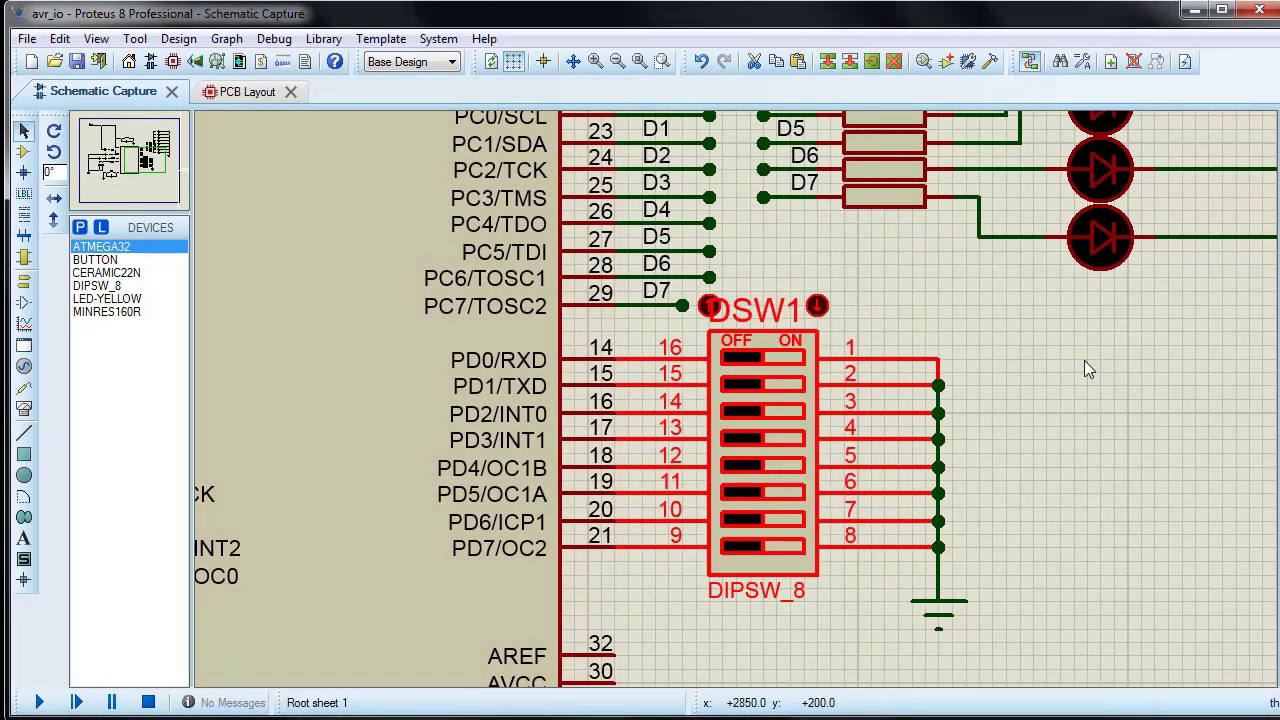
left_click(1084, 360)
Step: Search the package library for led and assign the through-hole LED package to LED D1
scroll(1084, 360, "down", 2)
scroll(853, 404, "up", 1)
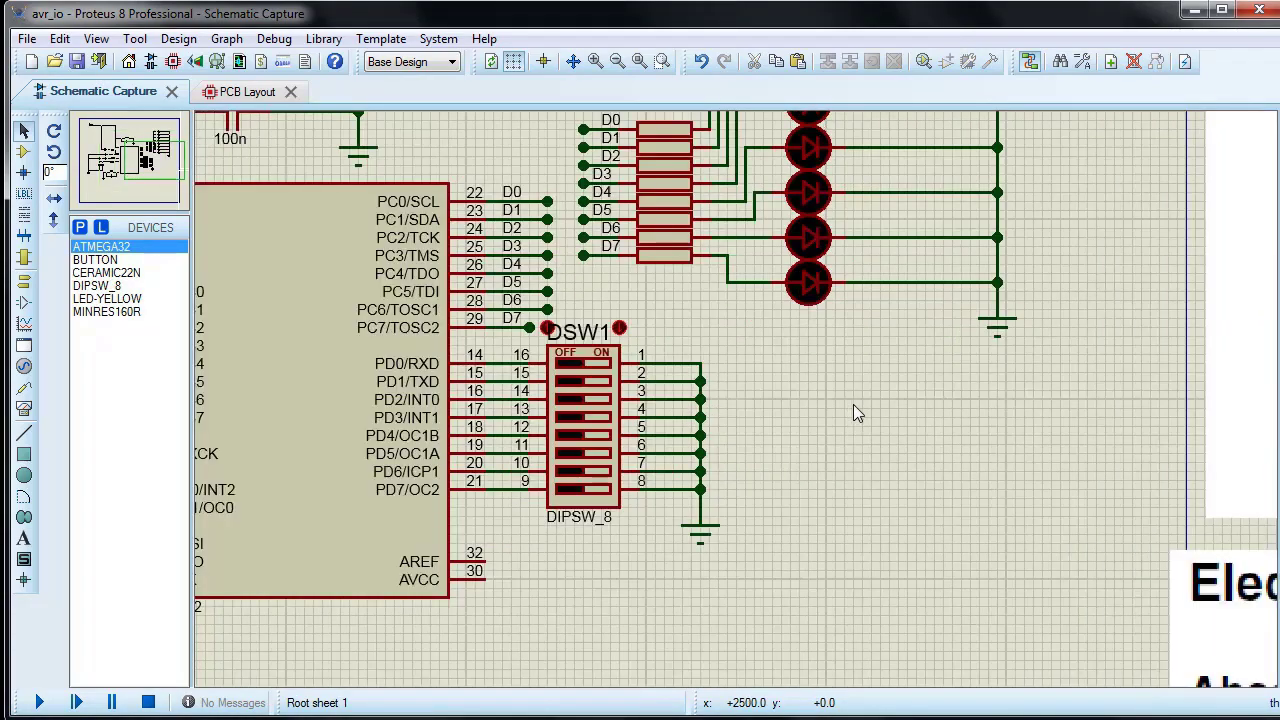
scroll(466, 371, "down", 3)
scroll(738, 411, "up", 3)
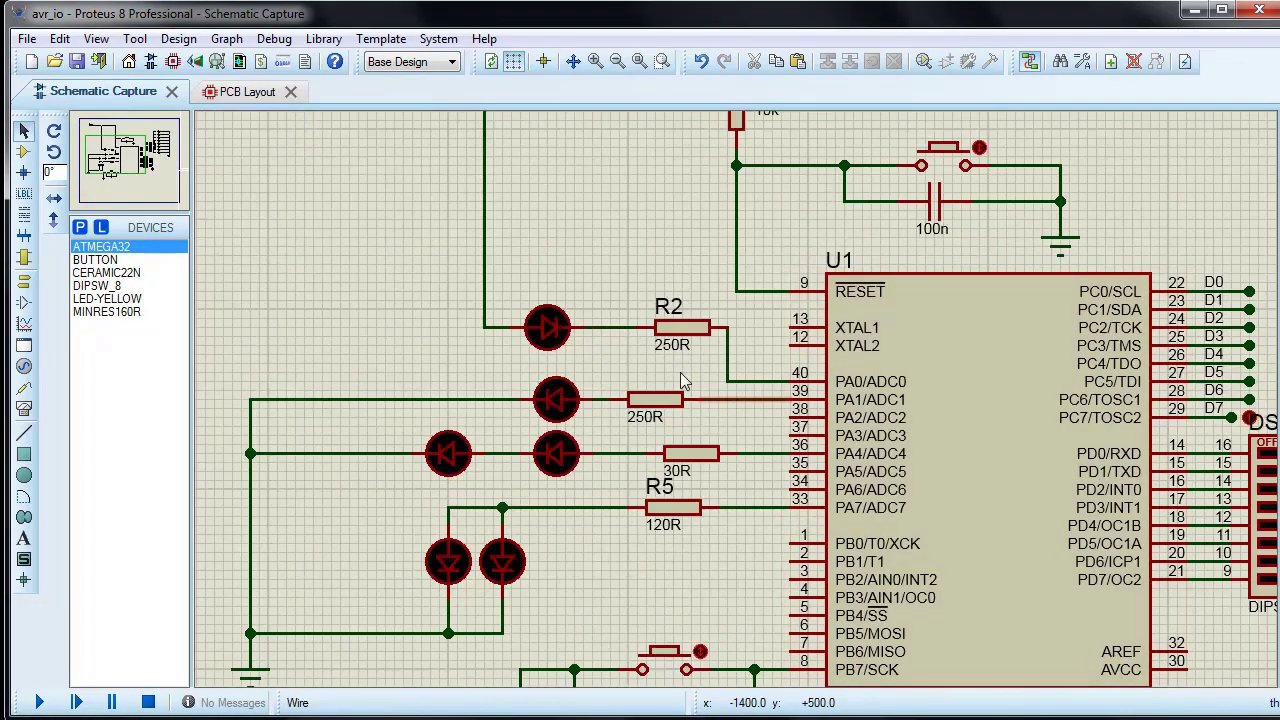
scroll(700, 395, "up", 2)
double_click(705, 402)
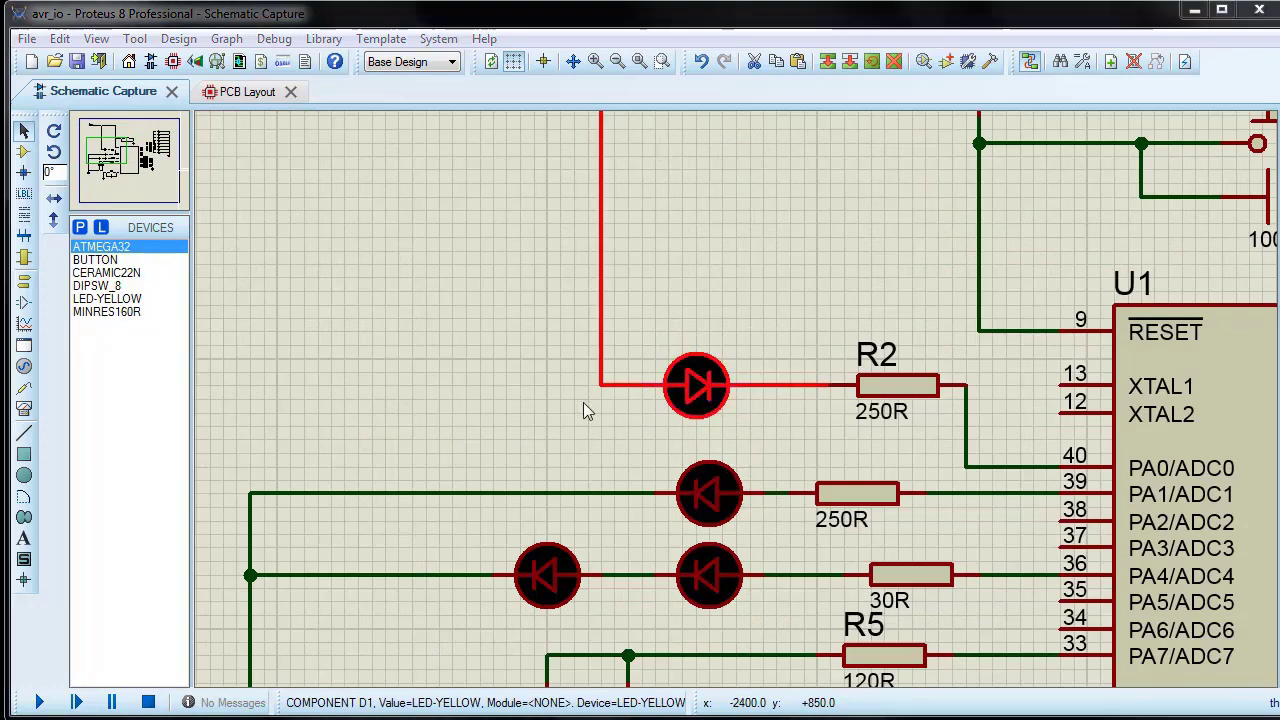
left_click(685, 343)
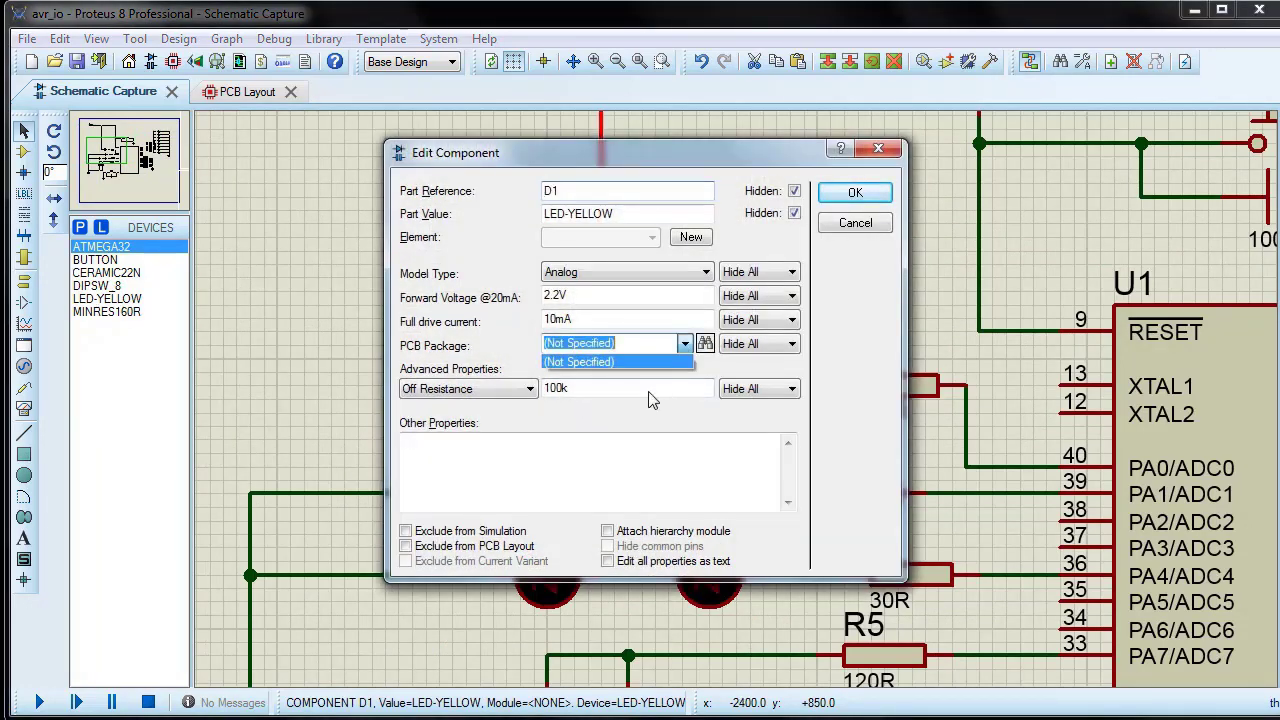
left_click(708, 347)
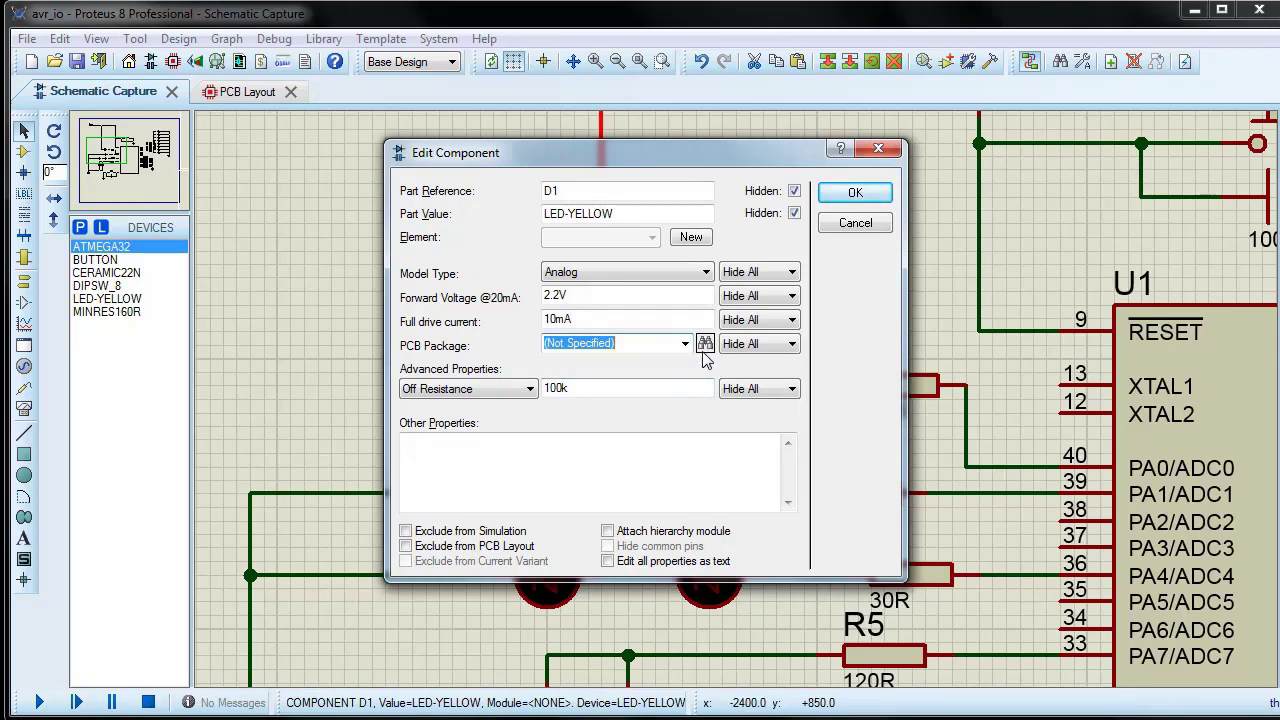
left_click(705, 344)
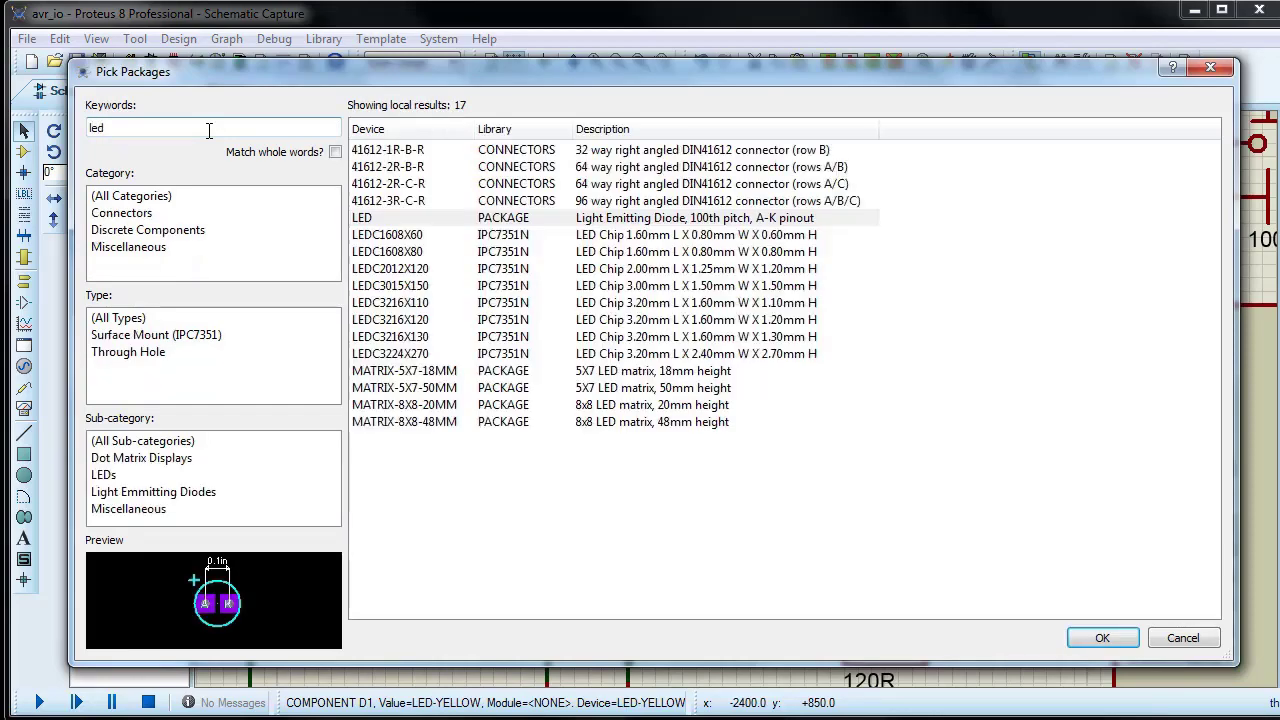
left_click(368, 220)
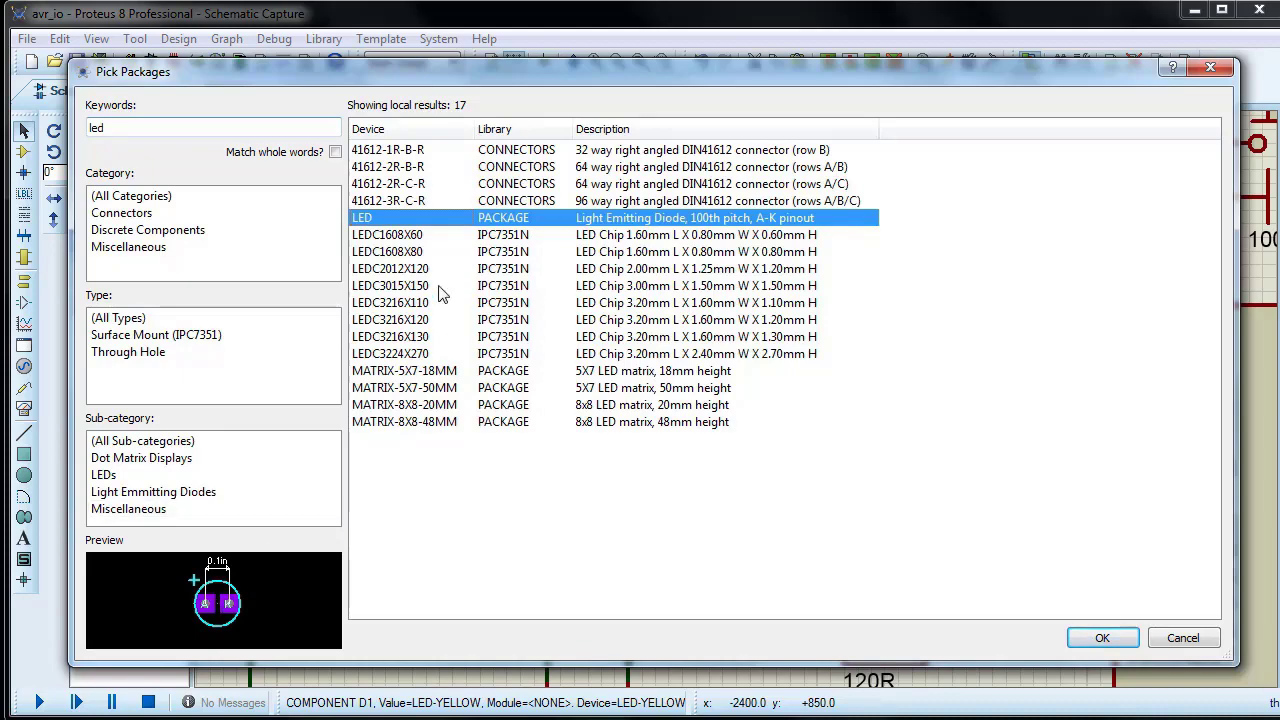
left_click(1115, 636)
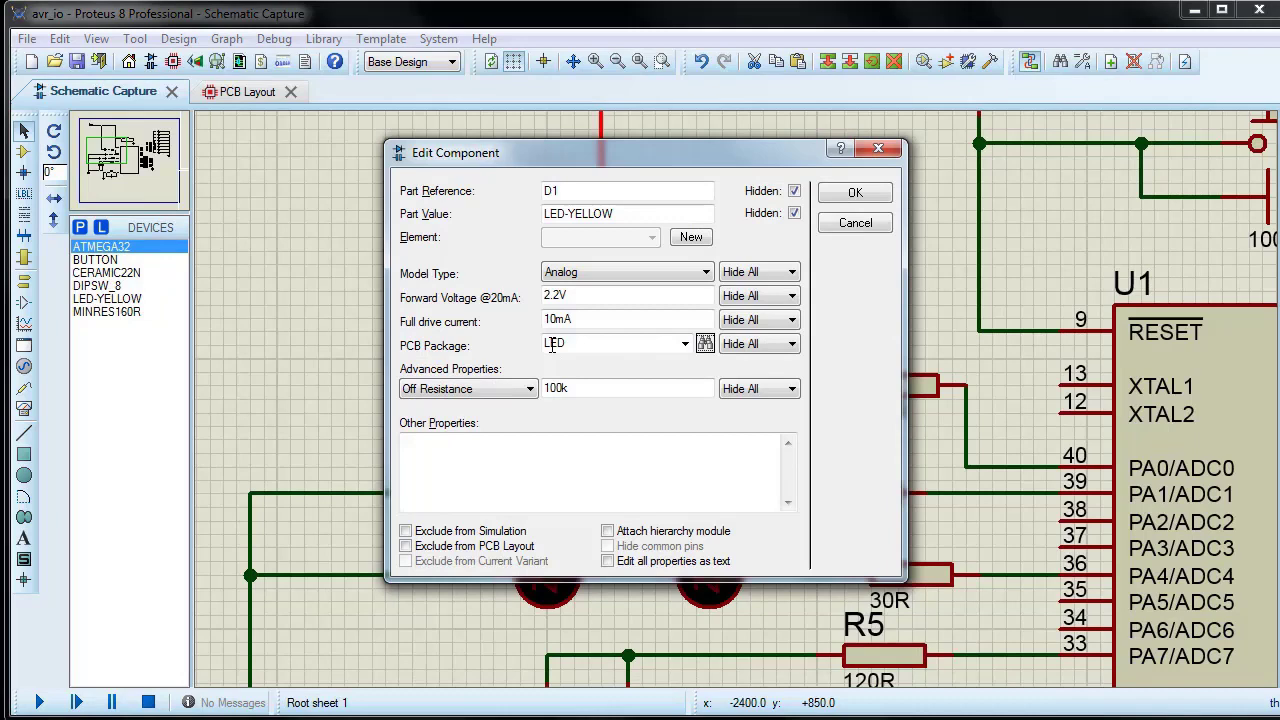
left_click(853, 193)
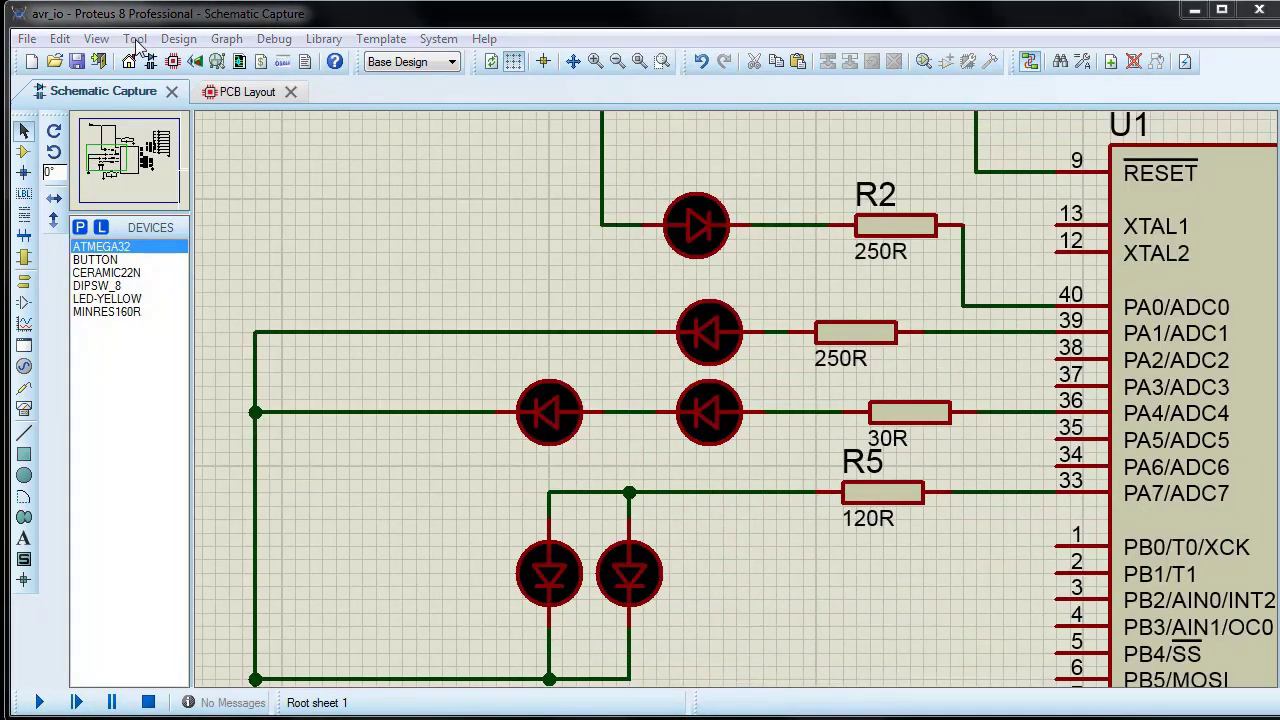
Step: Assign the property package=LED to the remaining port A LEDs and the port C LEDs with the Property Assignment Tool, applied on click
left_click(135, 38)
left_click(170, 106)
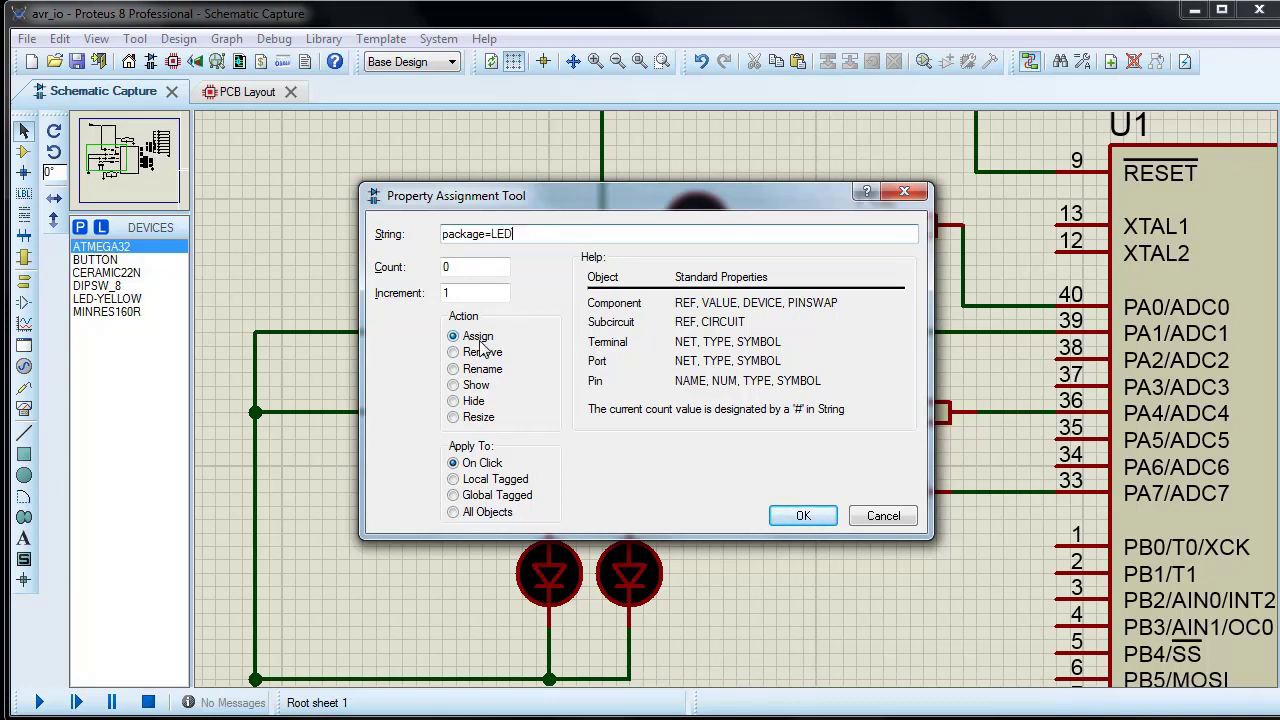
left_click(800, 517)
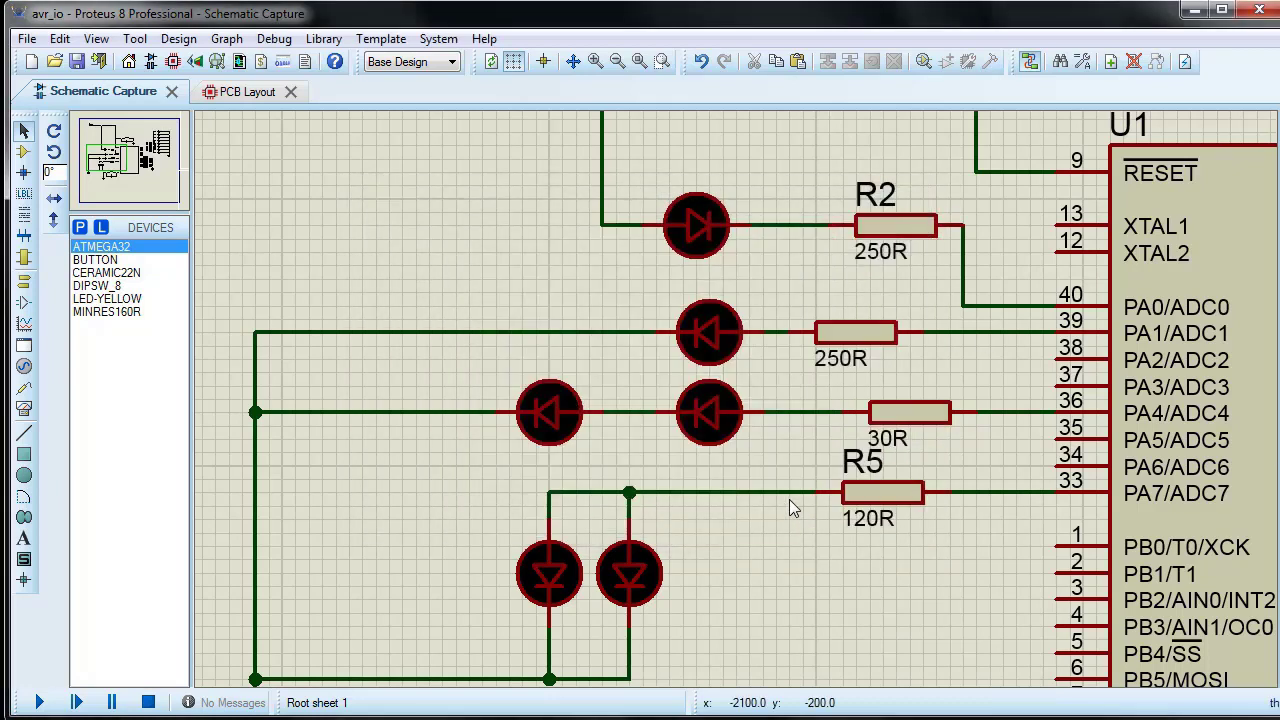
left_click(712, 341)
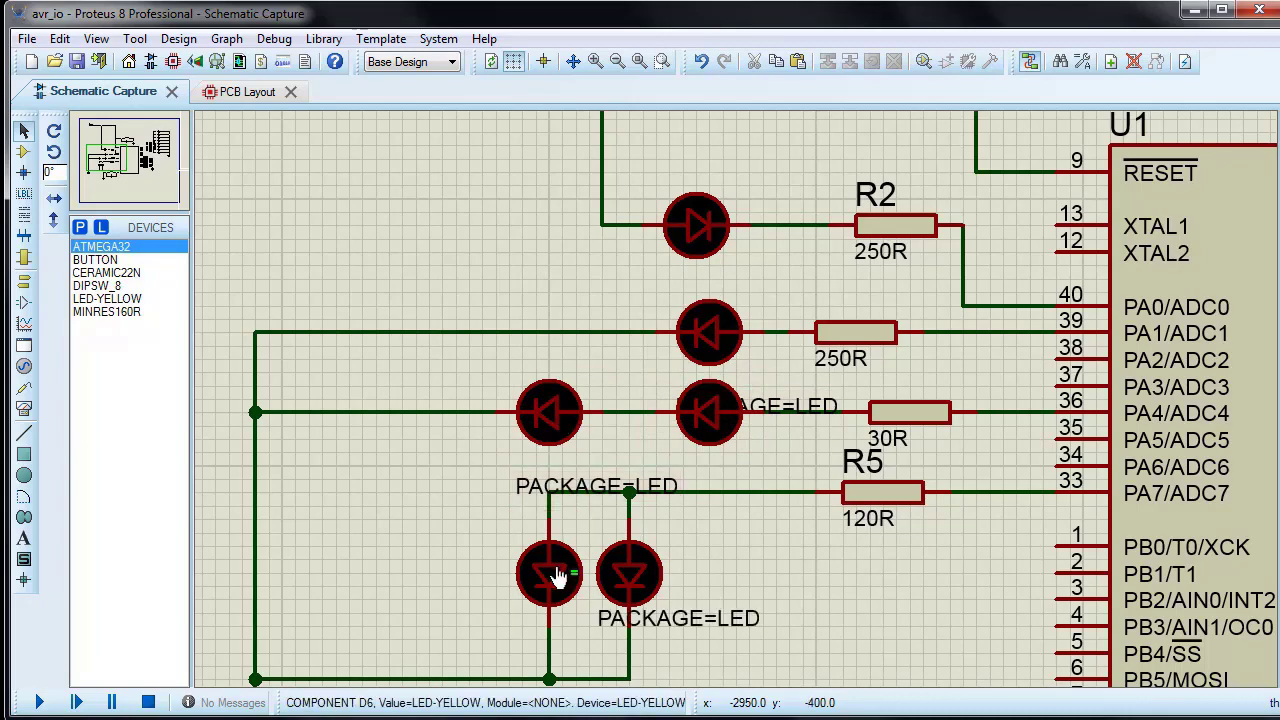
scroll(688, 571, "down", 3)
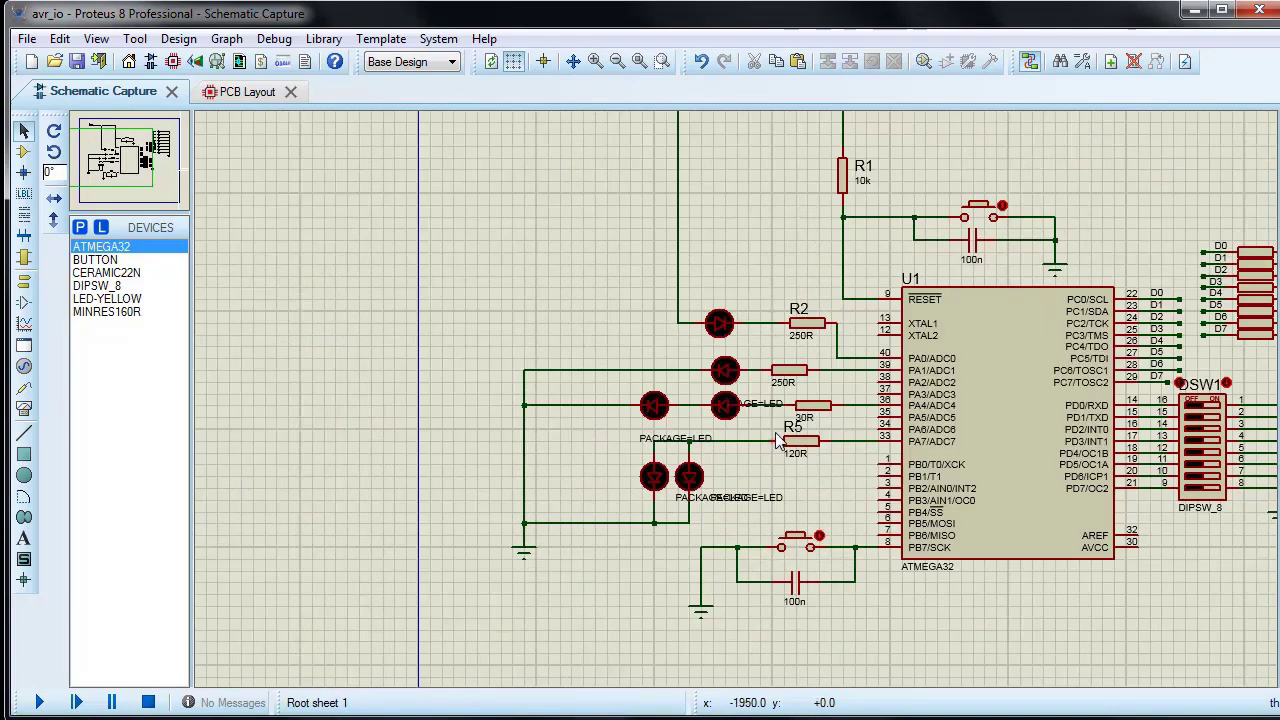
scroll(900, 250, "up", 3)
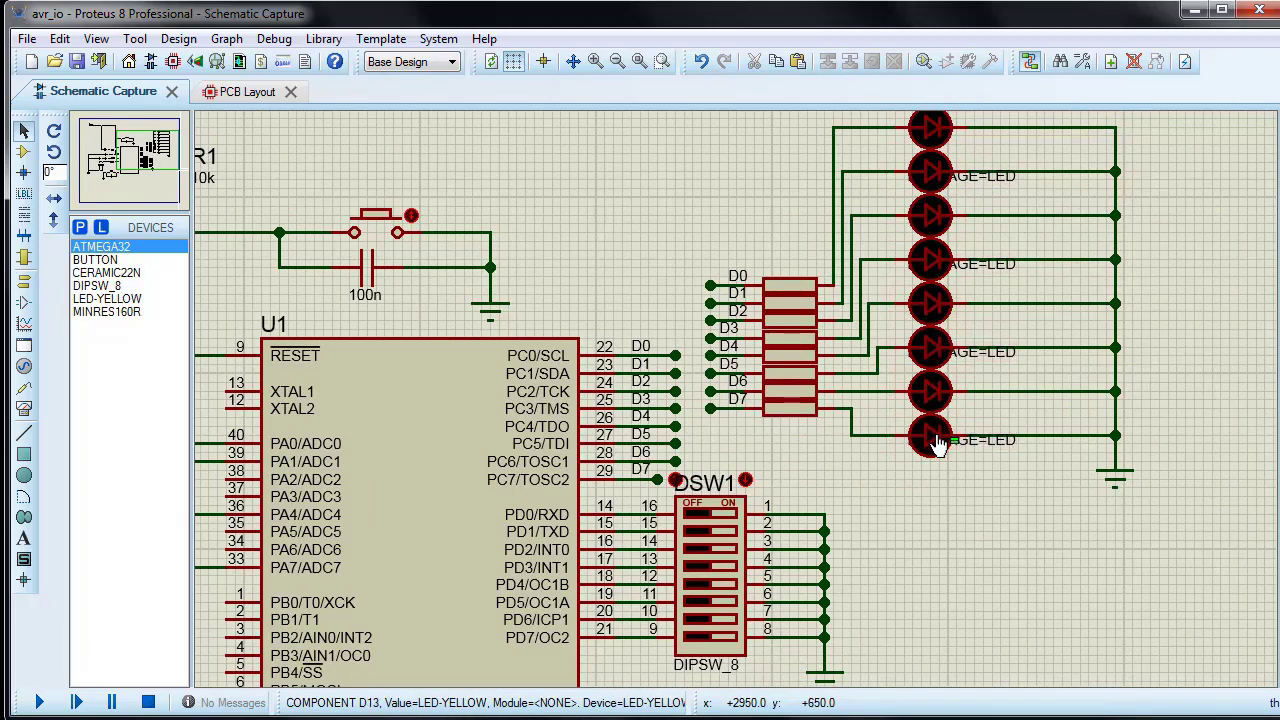
Step: Set the Property Assignment Tool to hide the package=LED text on click and apply it to the port C LEDs
left_click(135, 39)
left_click(175, 107)
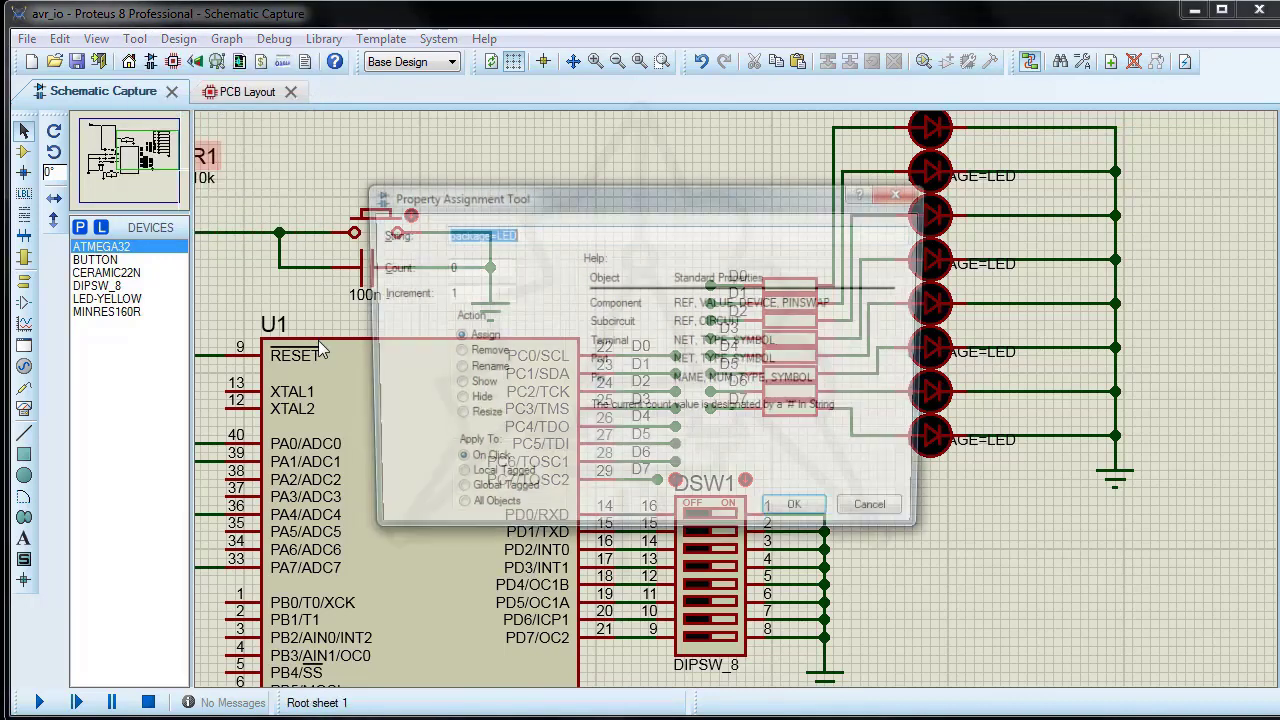
left_click(455, 402)
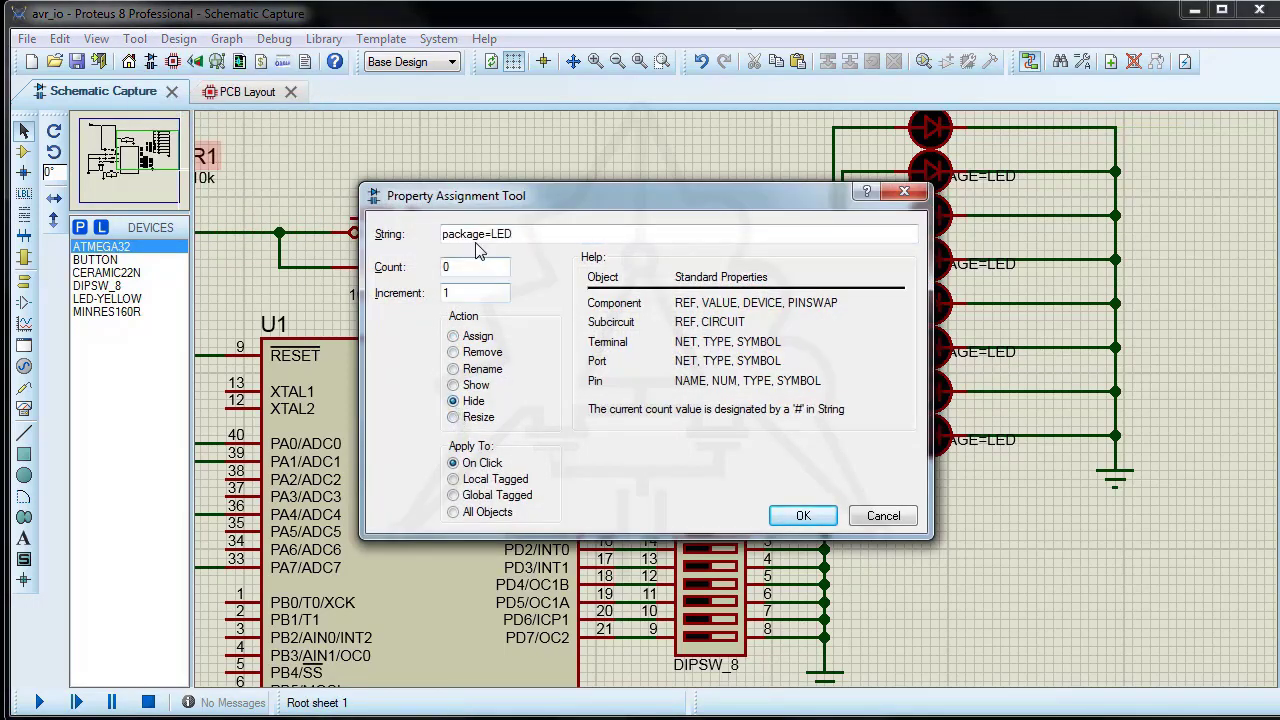
left_click(803, 516)
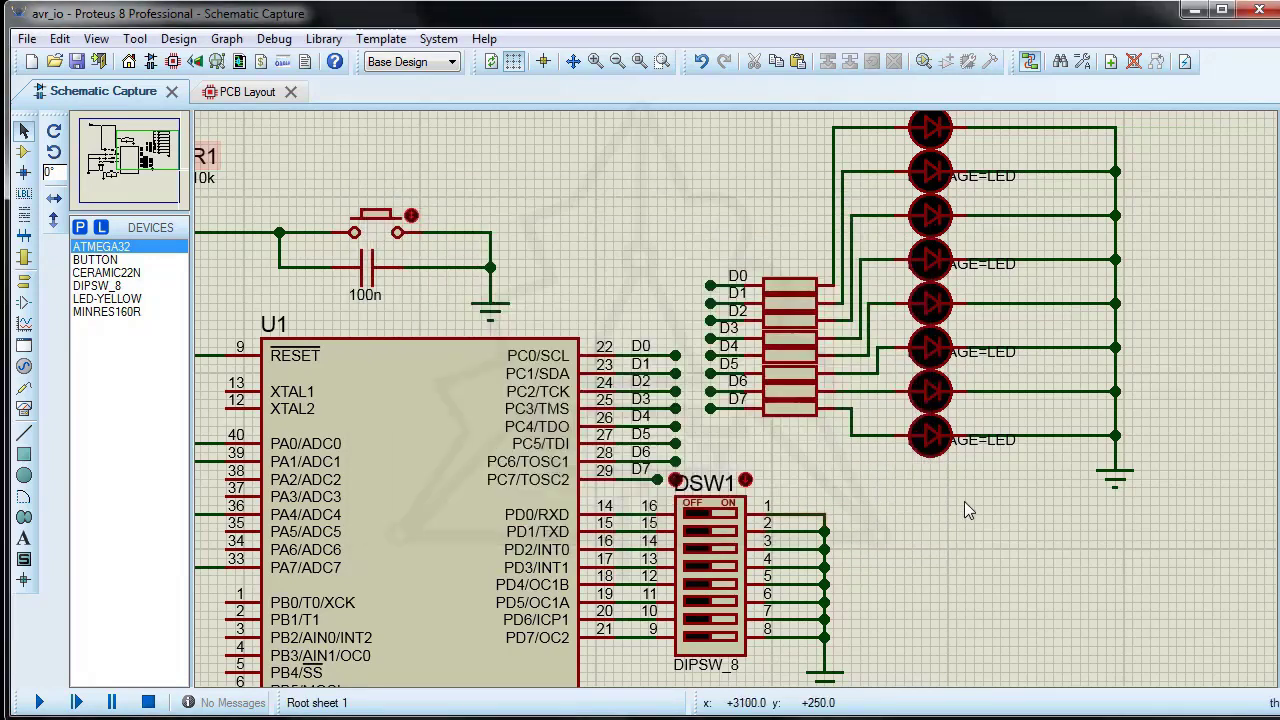
left_click(932, 436)
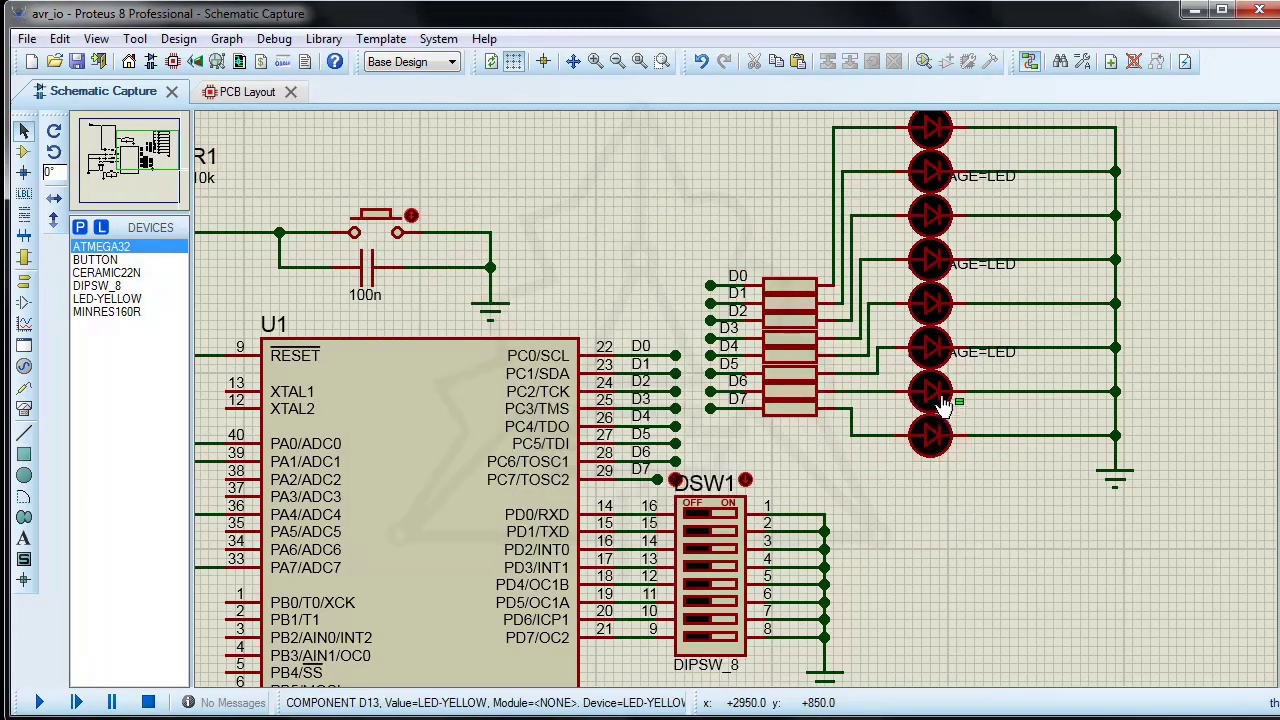
left_click(932, 347)
left_click(932, 259)
left_click(931, 178)
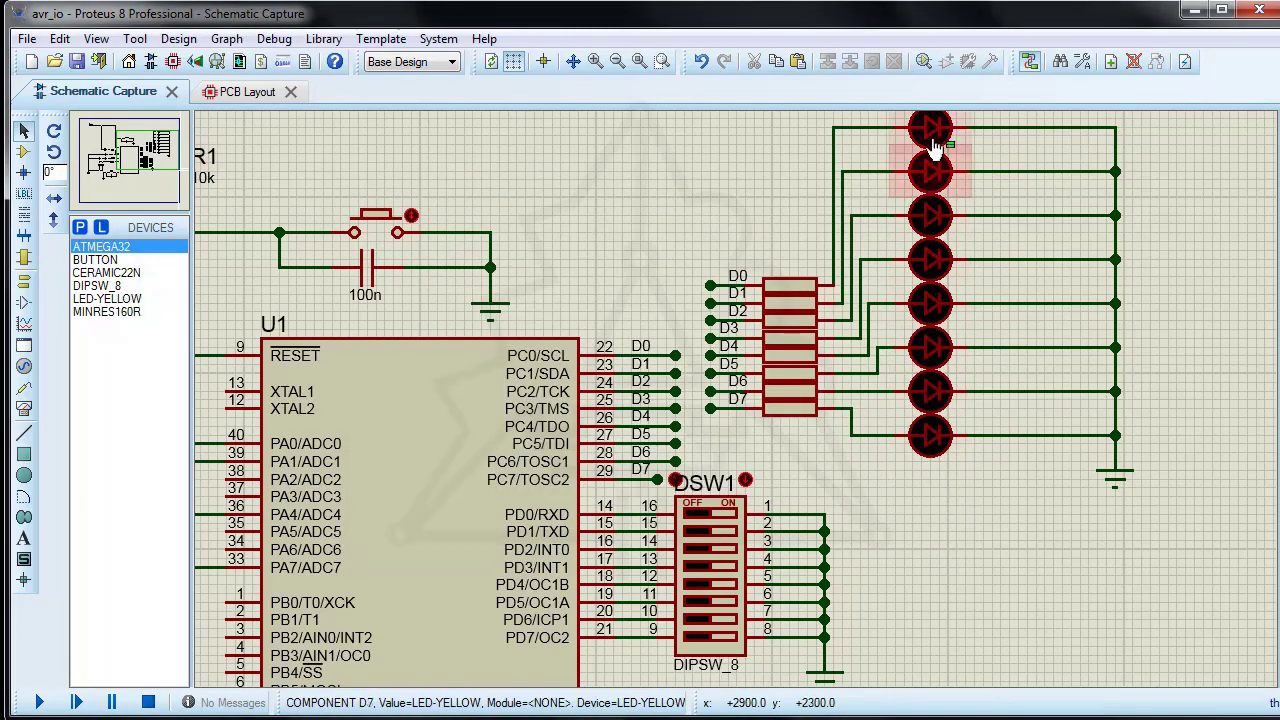
Step: Hide the package=LED text on the remaining port A LEDs with the Property Assignment Tool and return to component mode
scroll(430, 490, "down", 2)
scroll(459, 464, "up", 1)
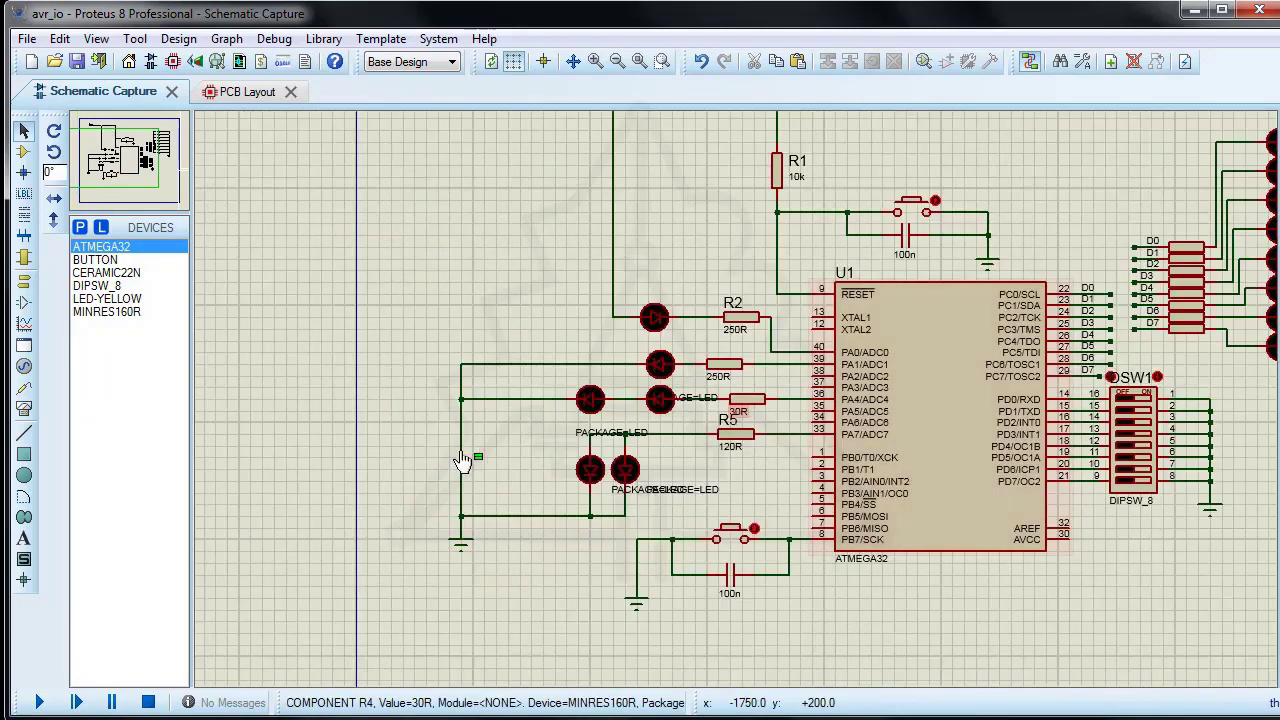
left_click(662, 371)
left_click(592, 402)
left_click(591, 472)
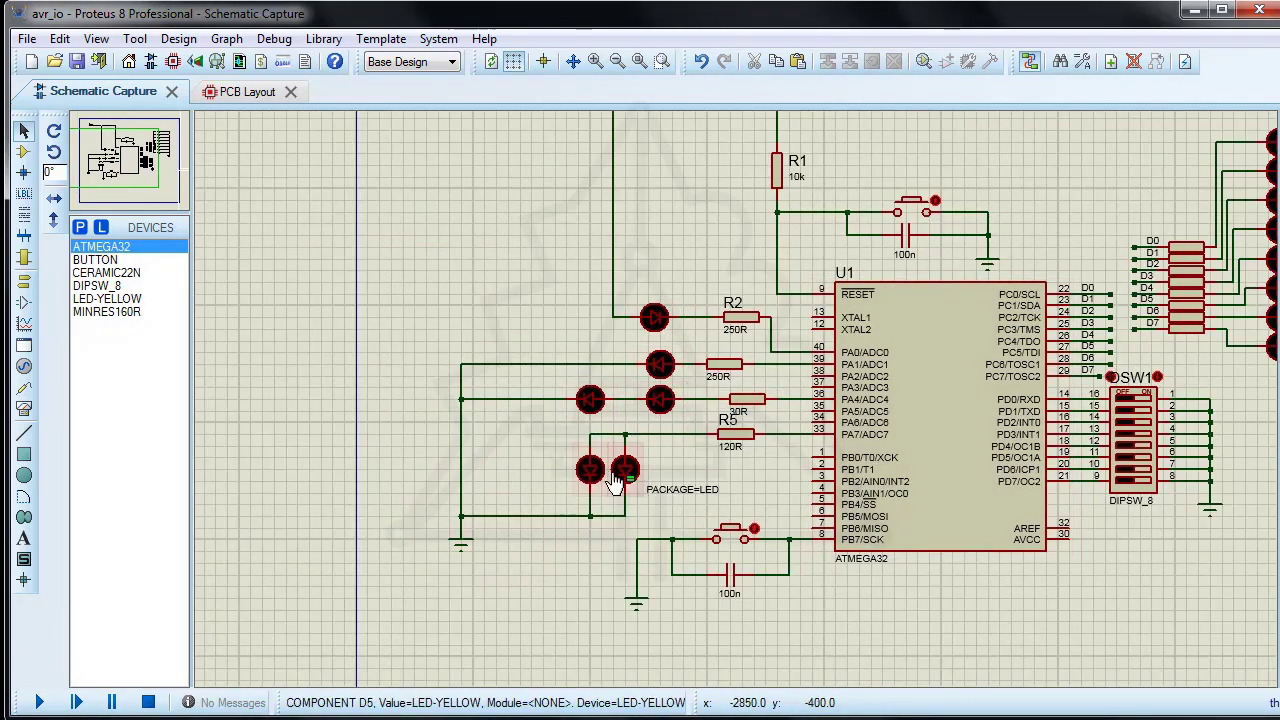
left_click(623, 484)
left_click(24, 152)
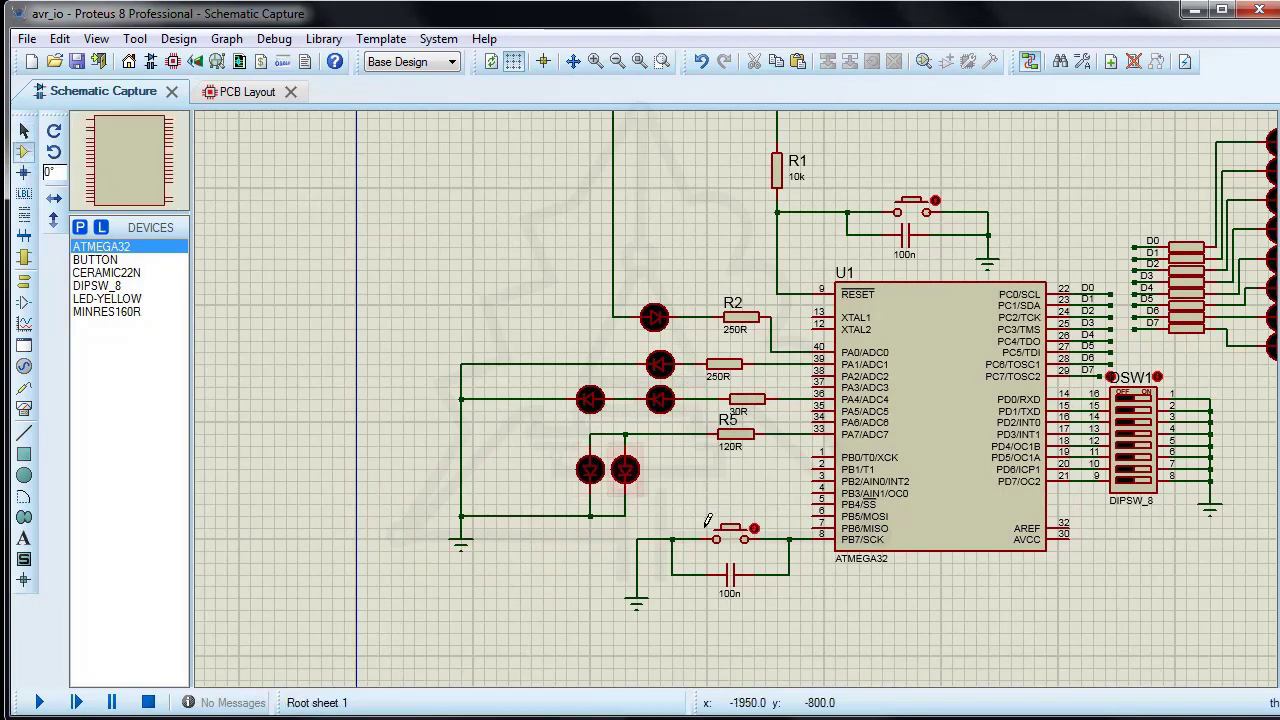
Step: Check the PCB package in the properties of port A LED D5 and port C LED D13, cancelling both without changes
double_click(624, 480)
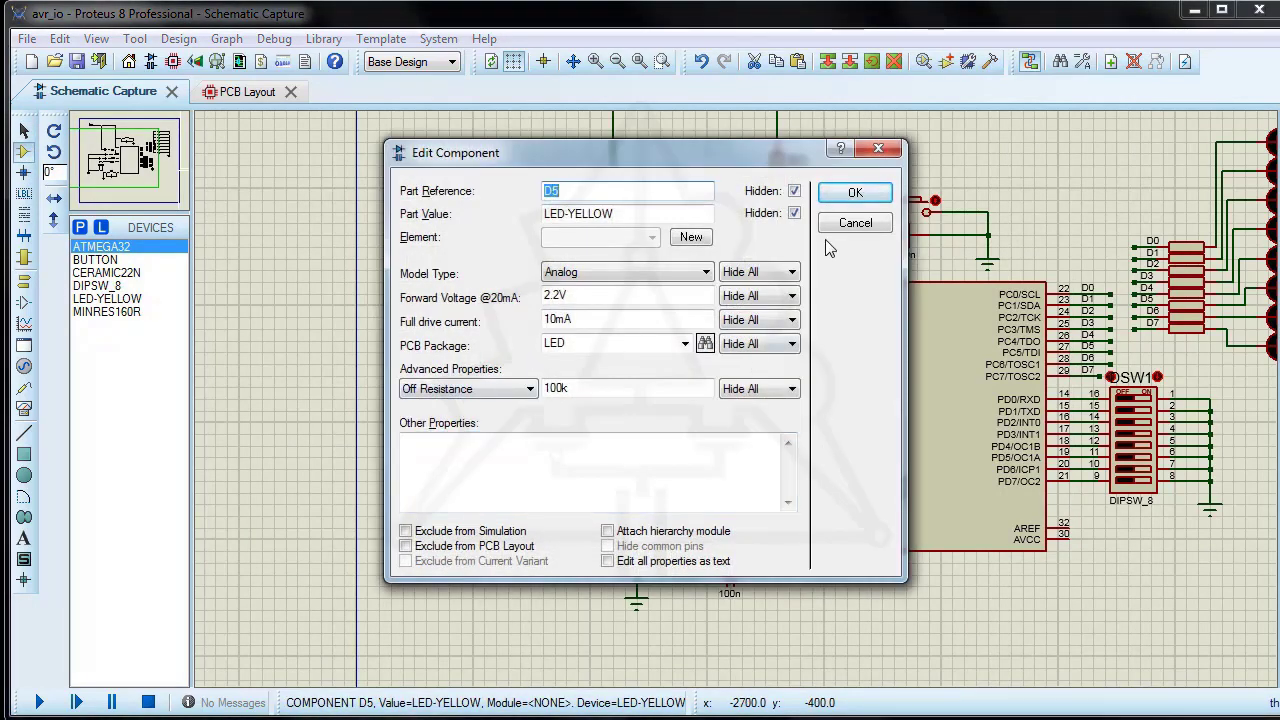
left_click(836, 227)
scroll(1098, 438, "down", 1)
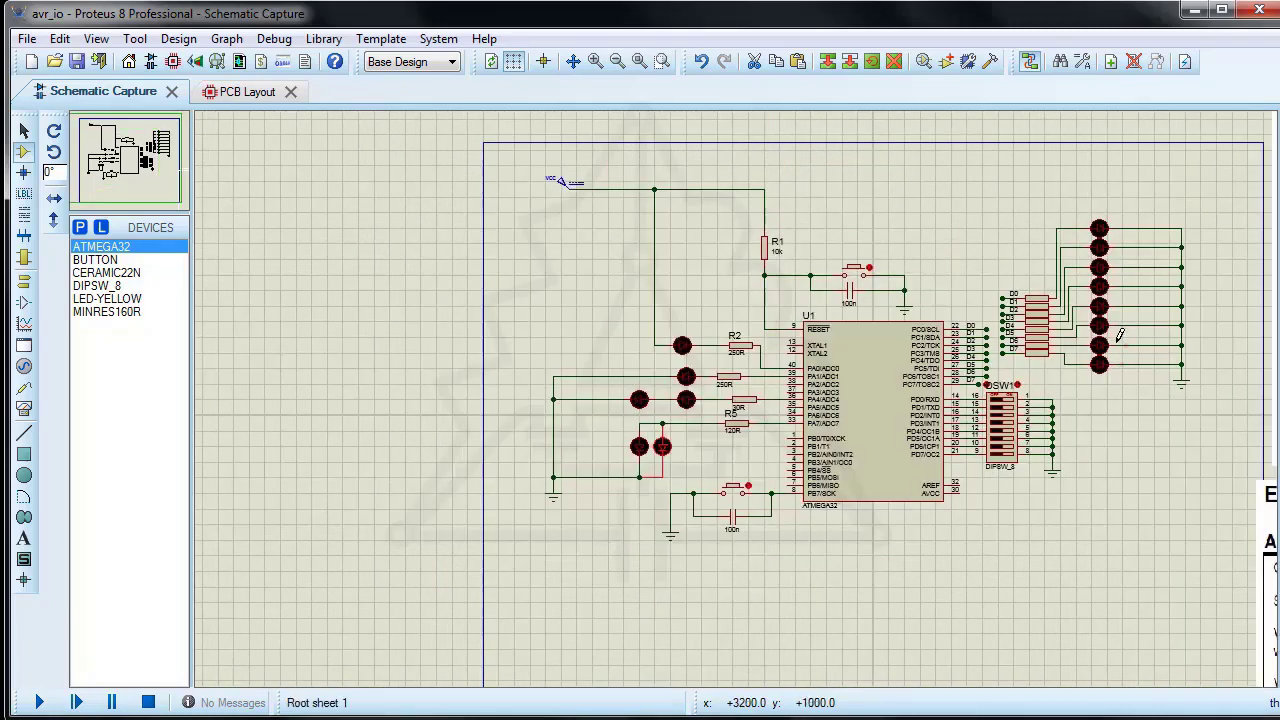
double_click(1100, 345)
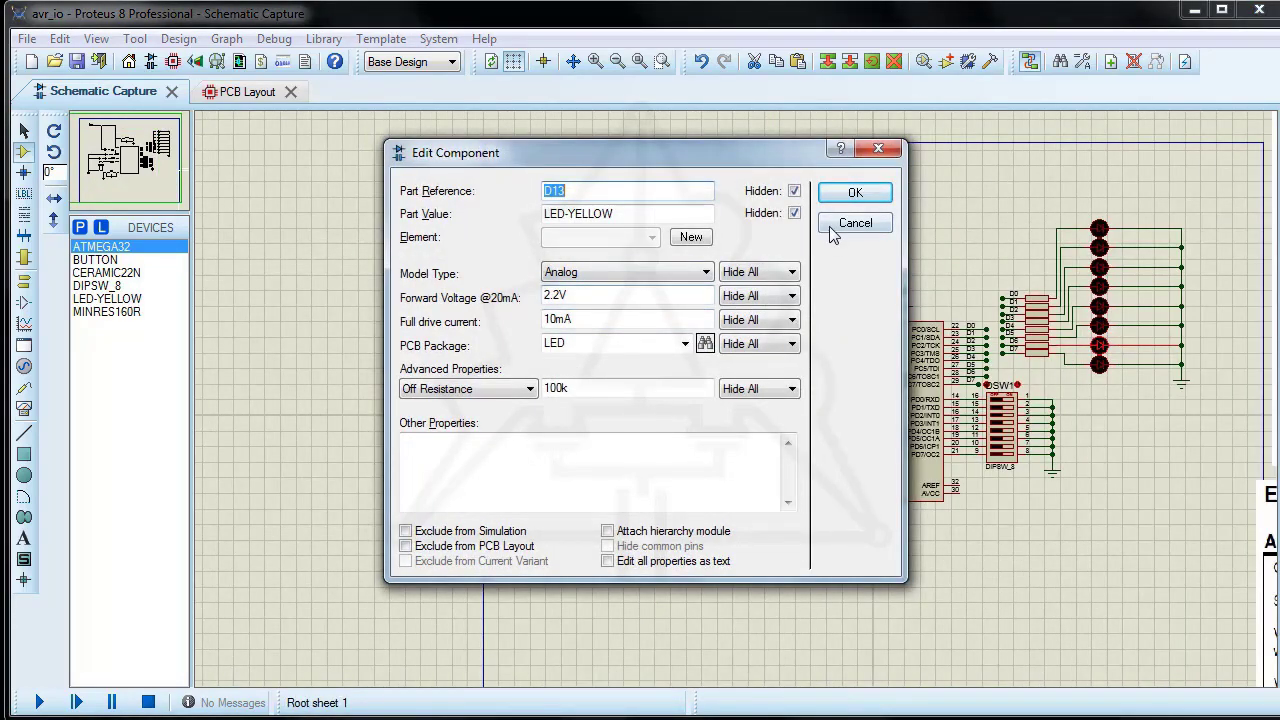
left_click(855, 223)
Step: Browse the package library from the reset circuit's 100n capacitor, filtered to Miscellaneous, Through Hole and Switches
scroll(819, 346, "up", 2)
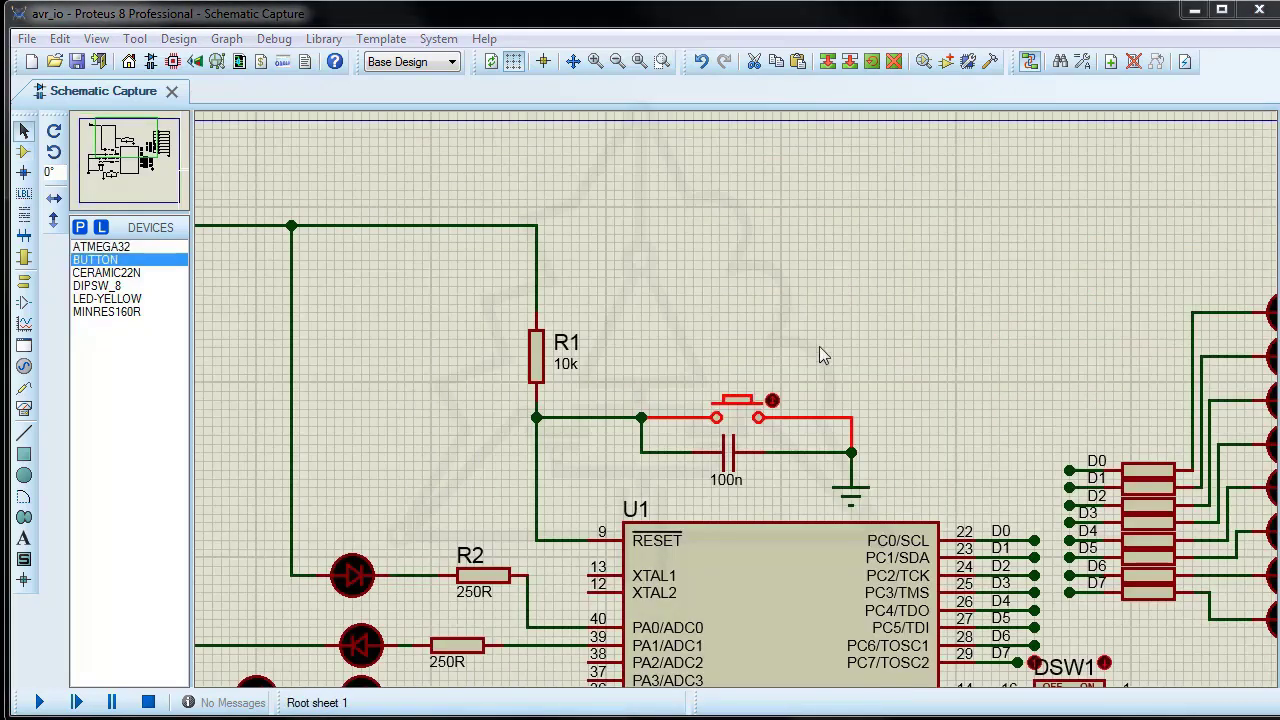
left_click(709, 459)
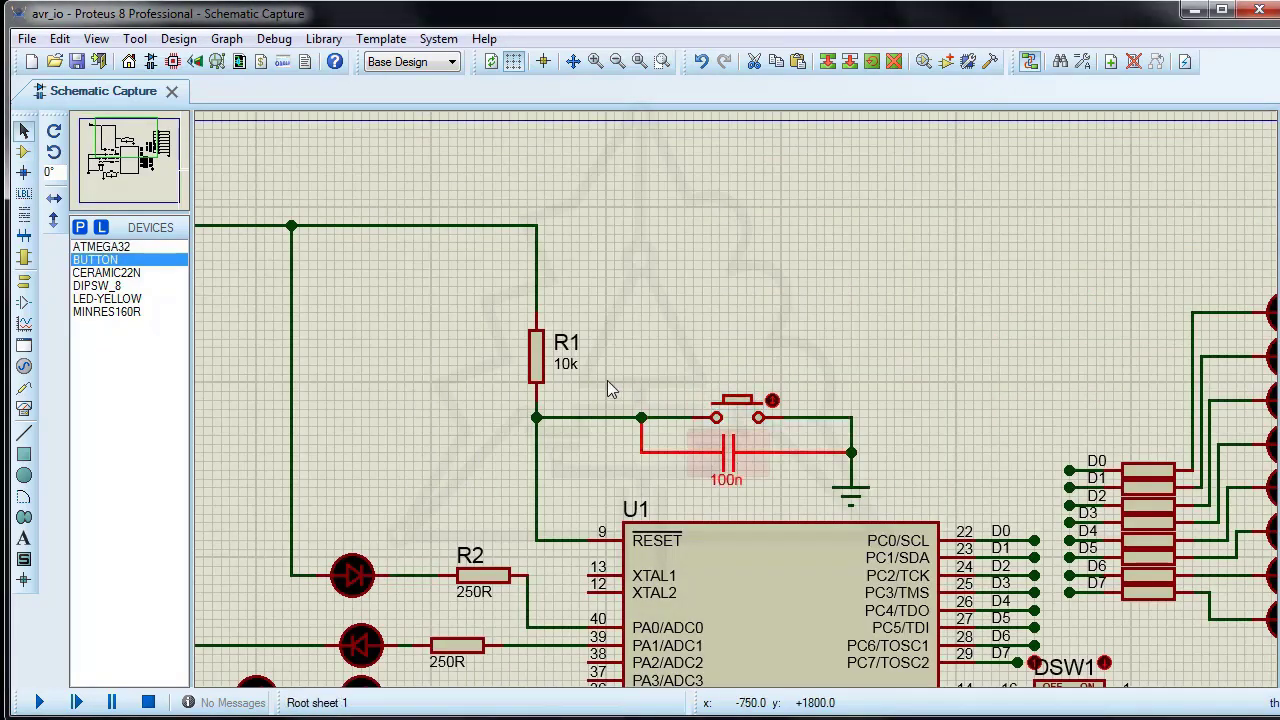
left_click(731, 451)
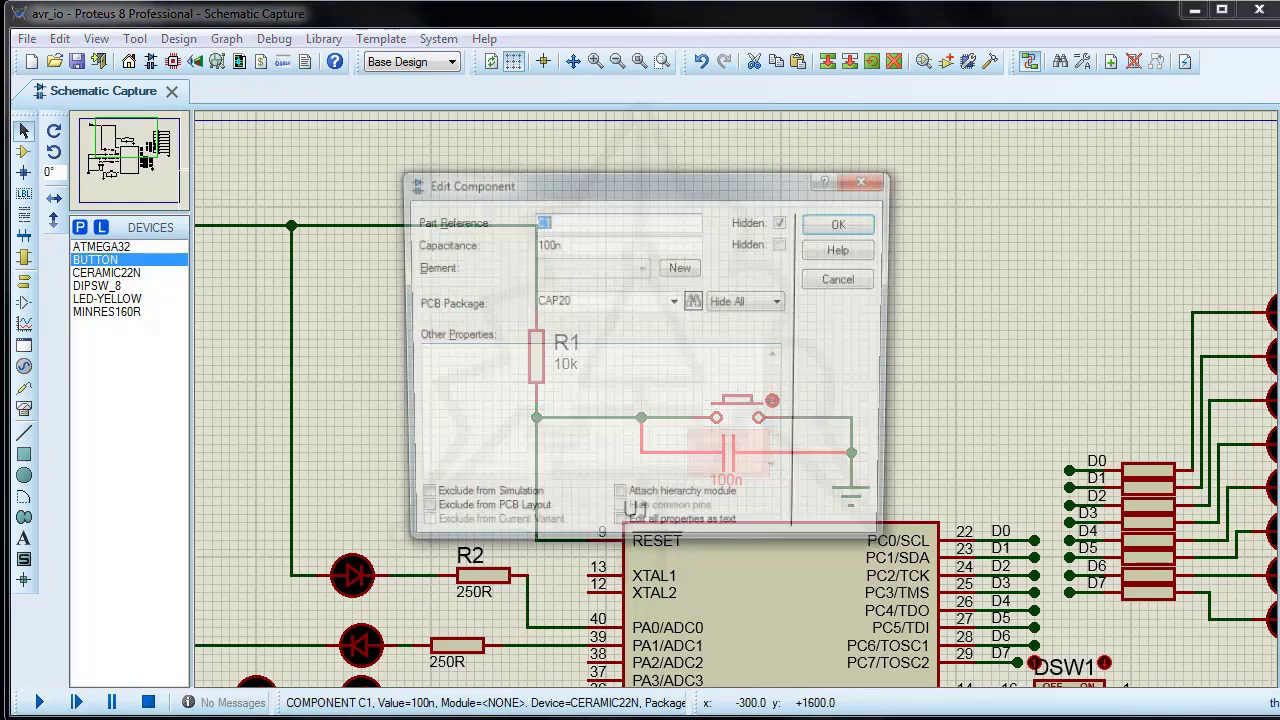
left_click(695, 301)
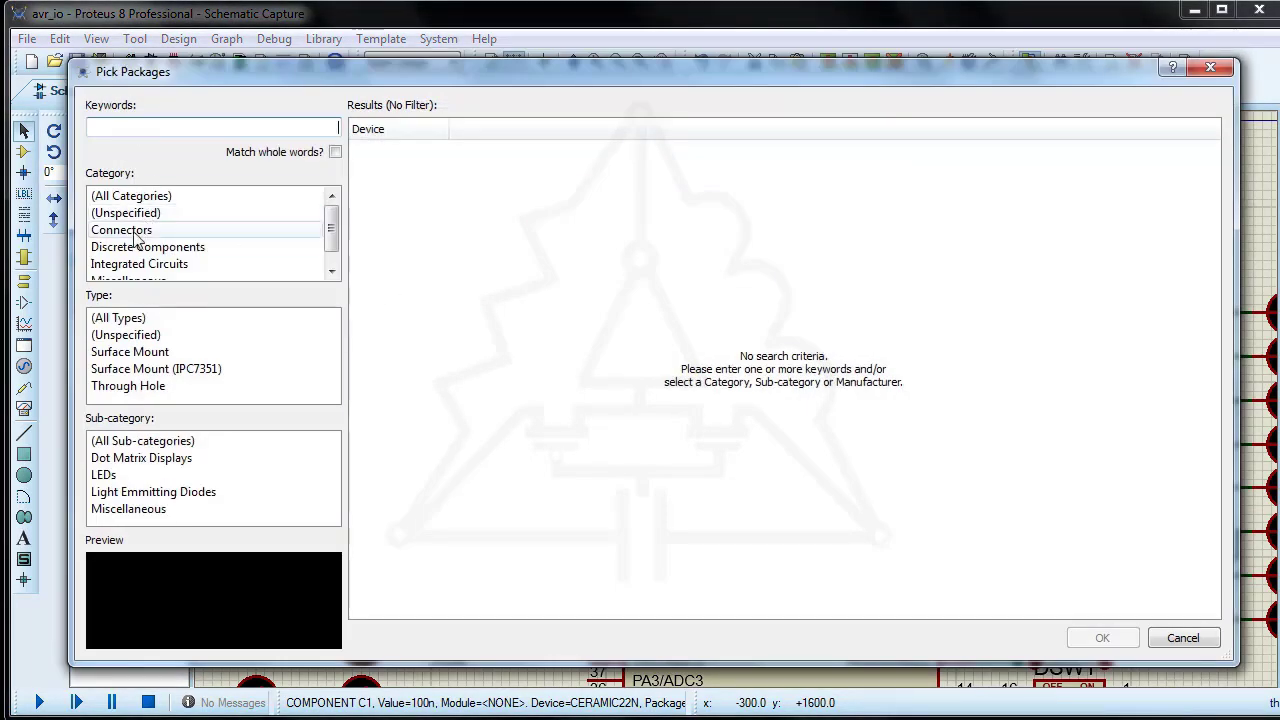
left_click_drag(331, 236, 331, 252)
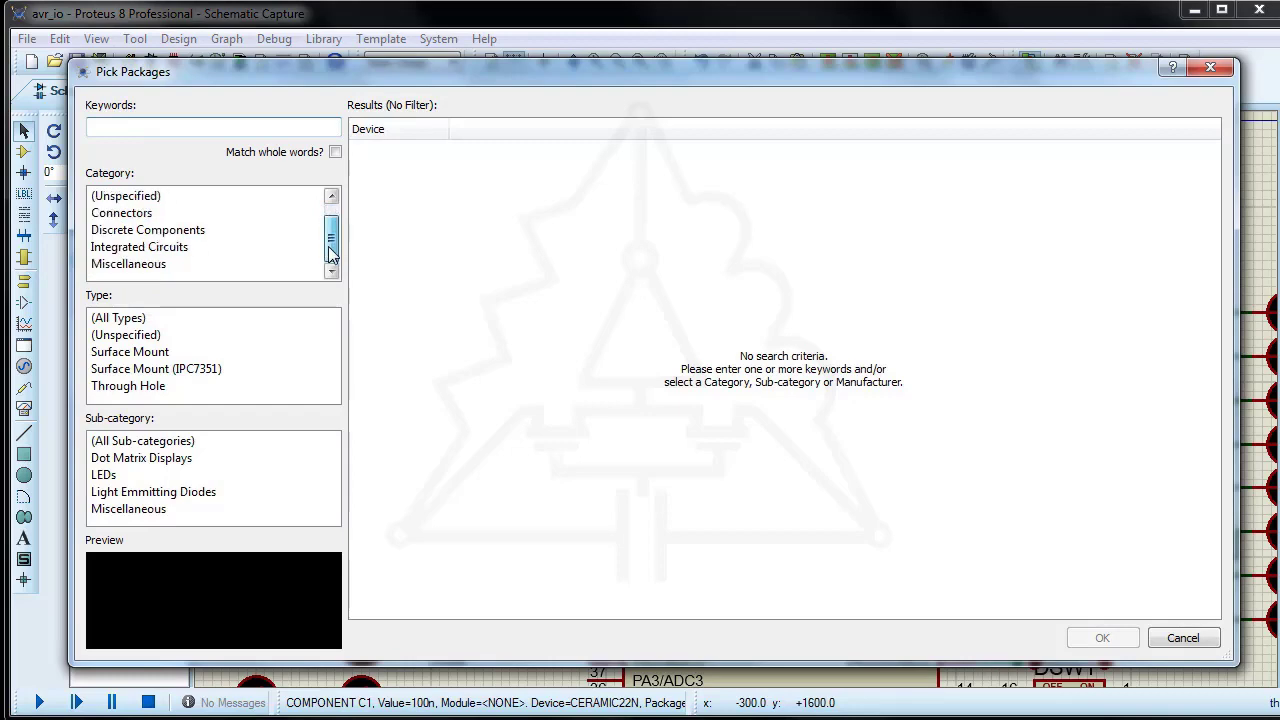
left_click(136, 264)
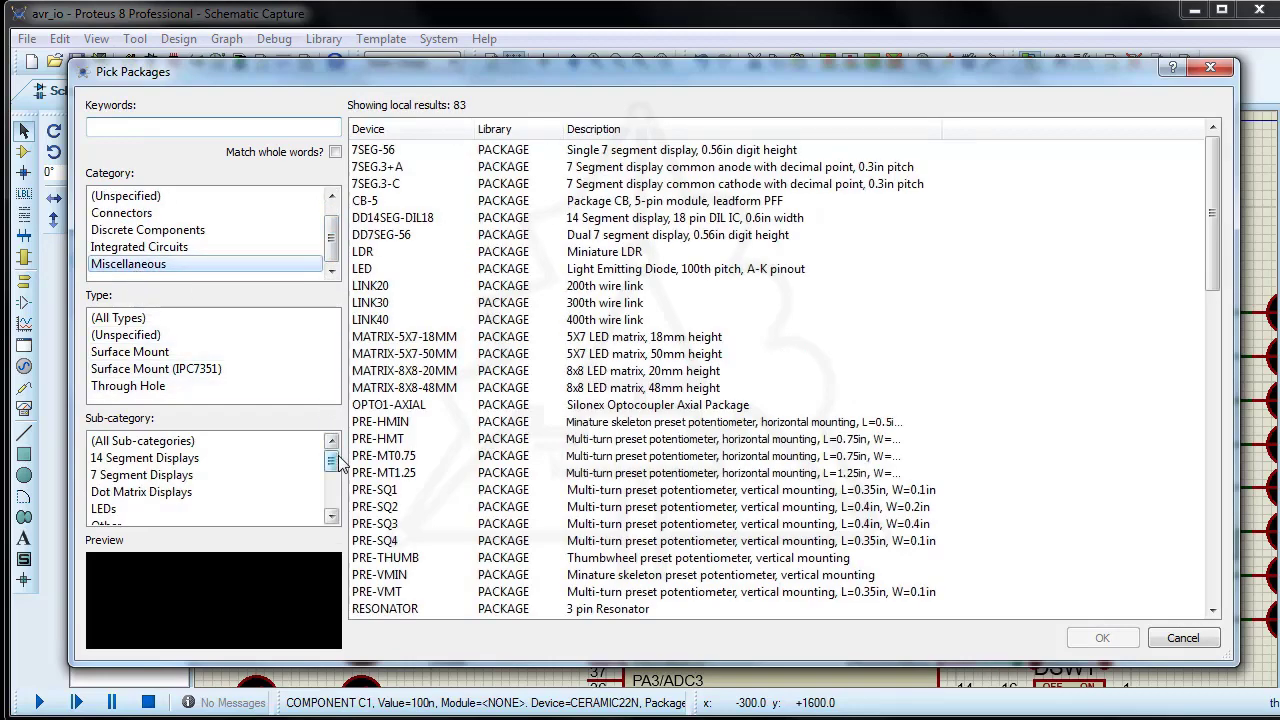
left_click_drag(338, 462, 338, 497)
left_click(114, 475)
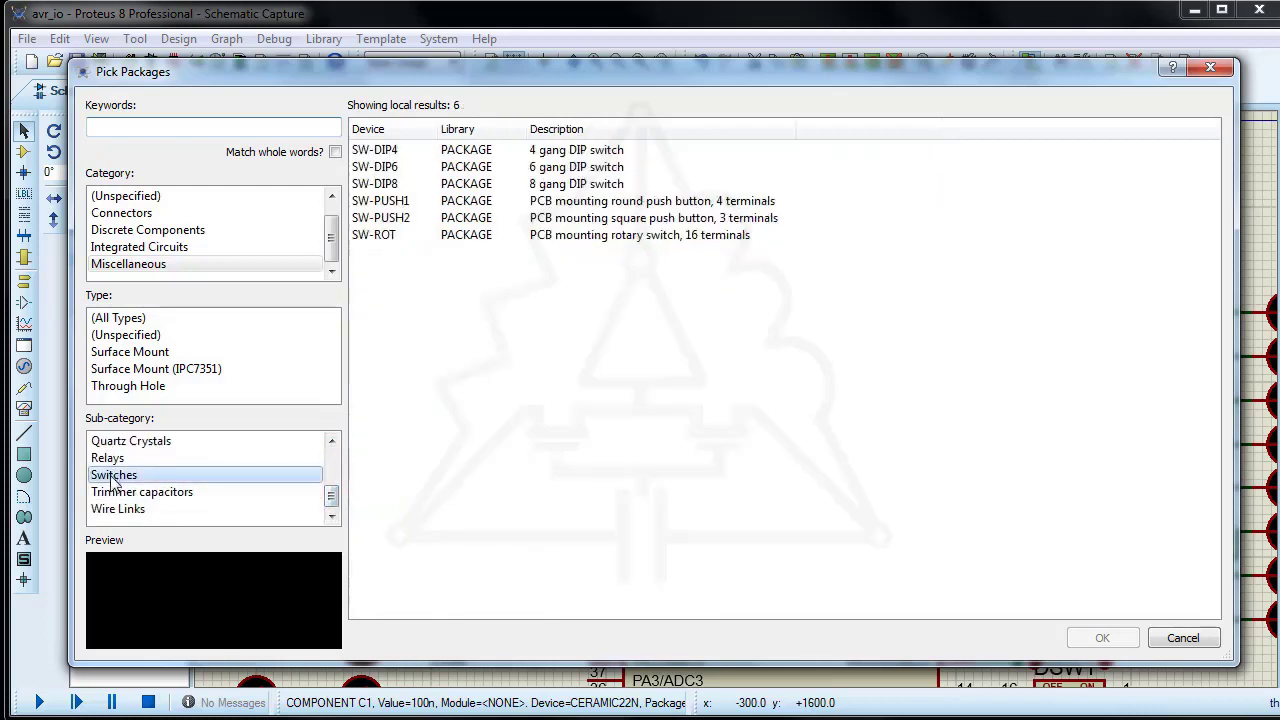
left_click(120, 388)
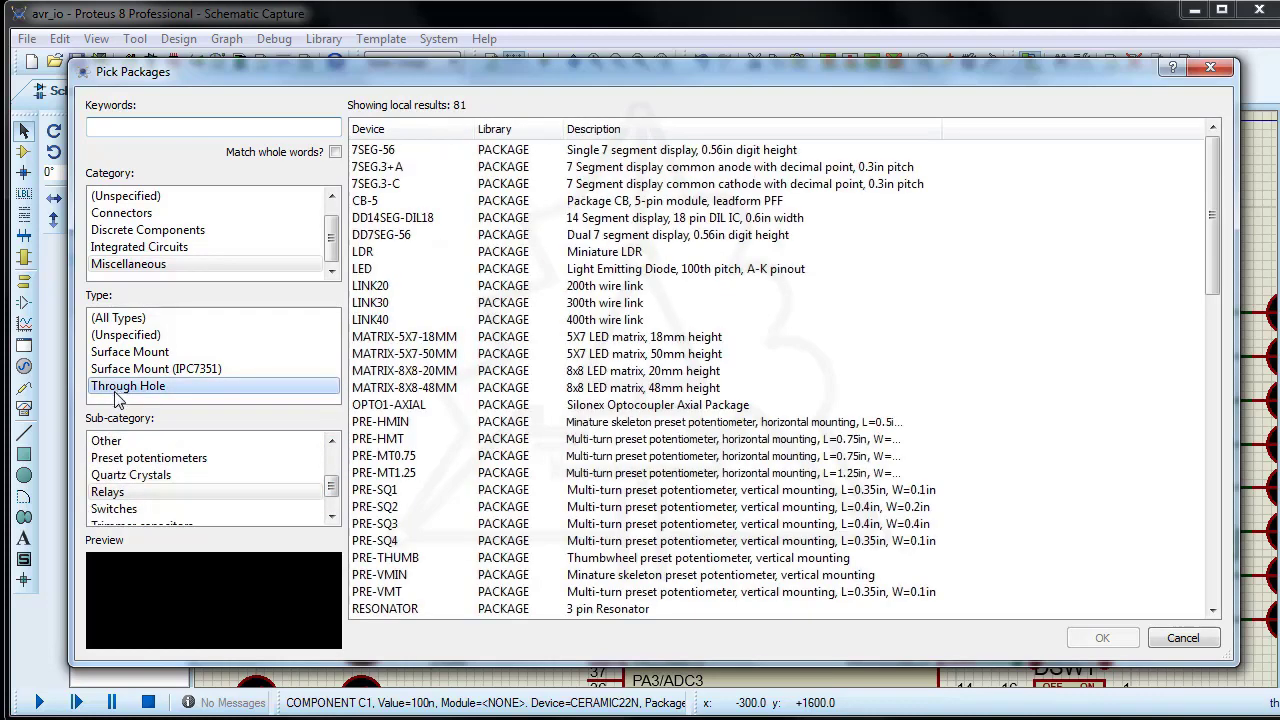
left_click(126, 510)
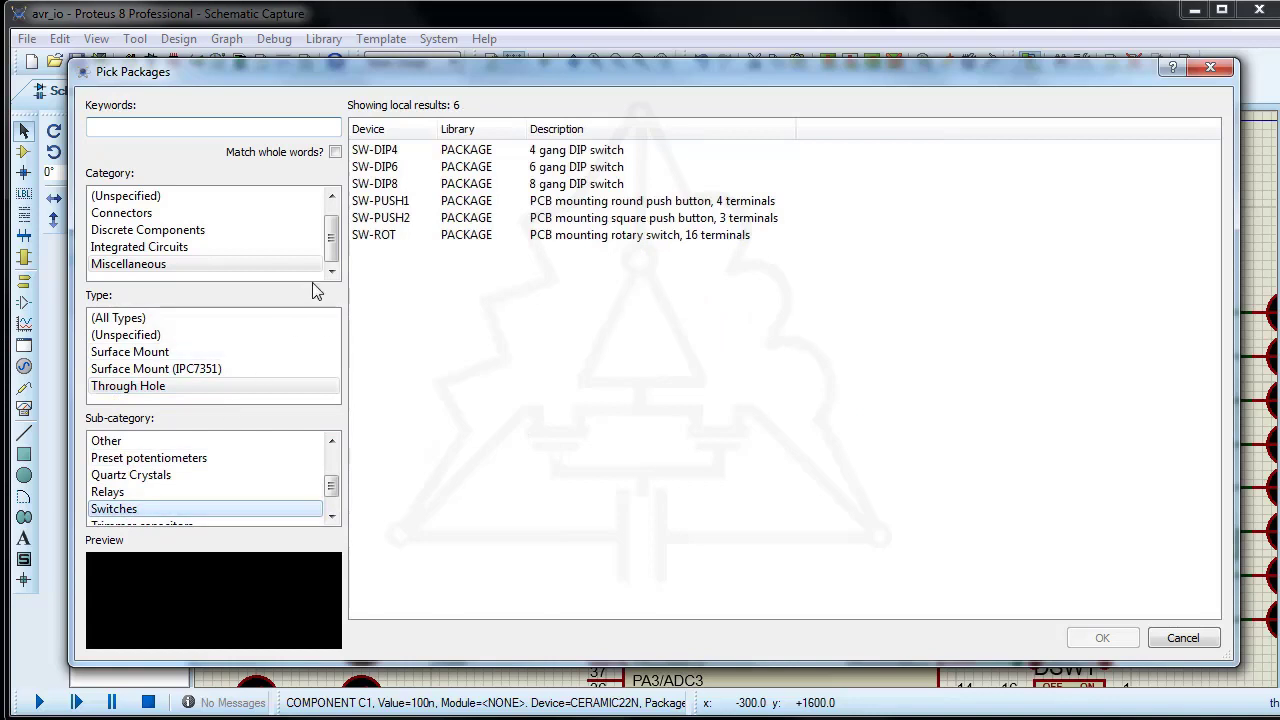
Step: Preview the SW-PUSH1, SW-PUSH2 and SW-ROT packages, pick SW-PUSH1, and close the capacitor's properties without saving
left_click(390, 202)
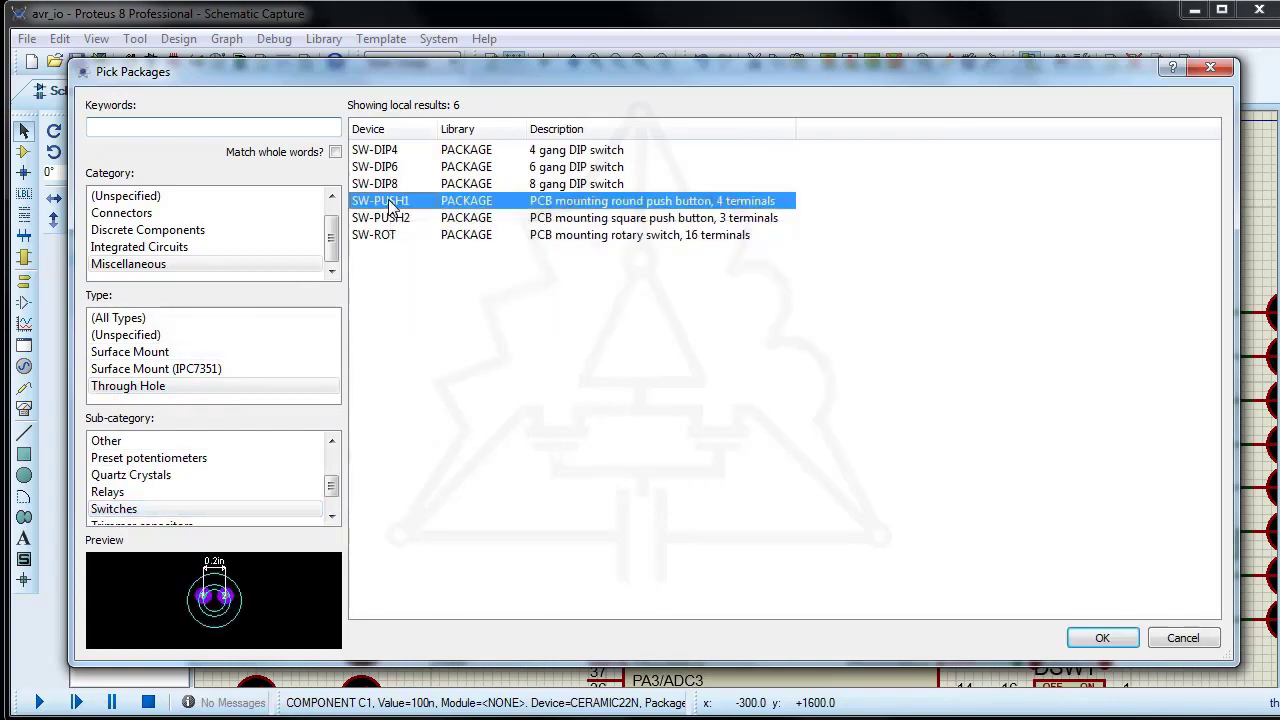
left_click(390, 220)
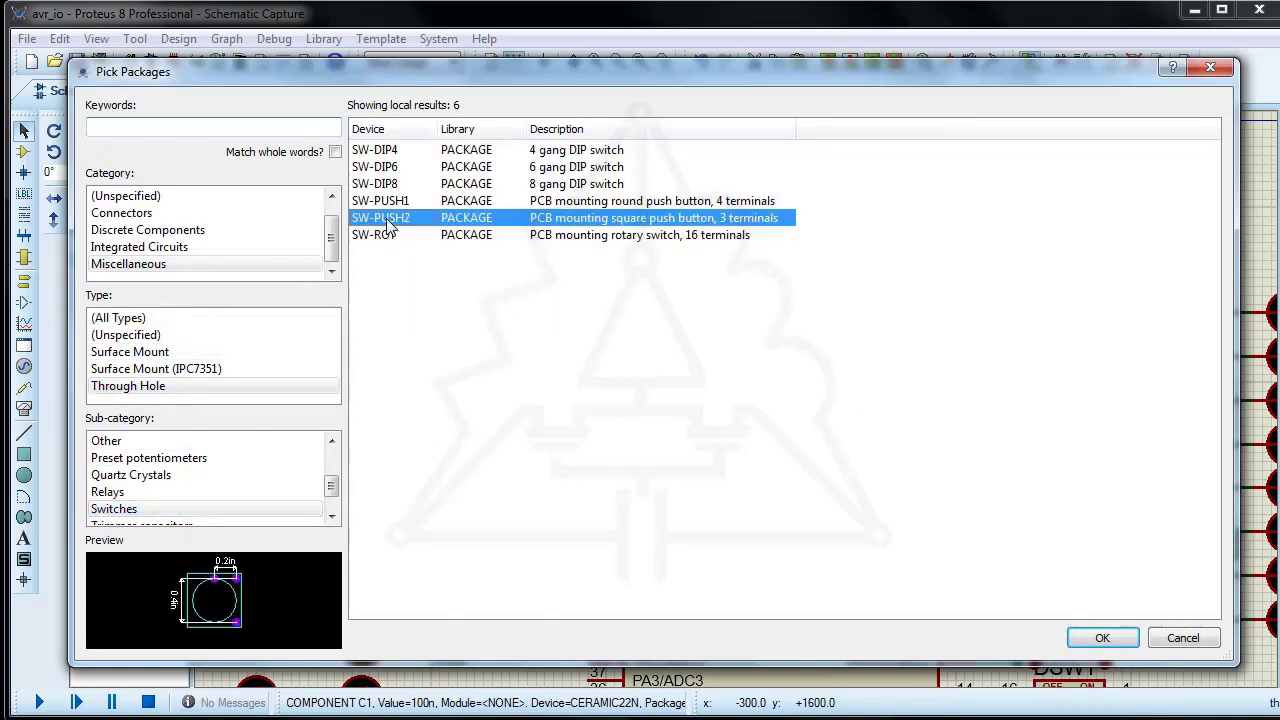
left_click(386, 238)
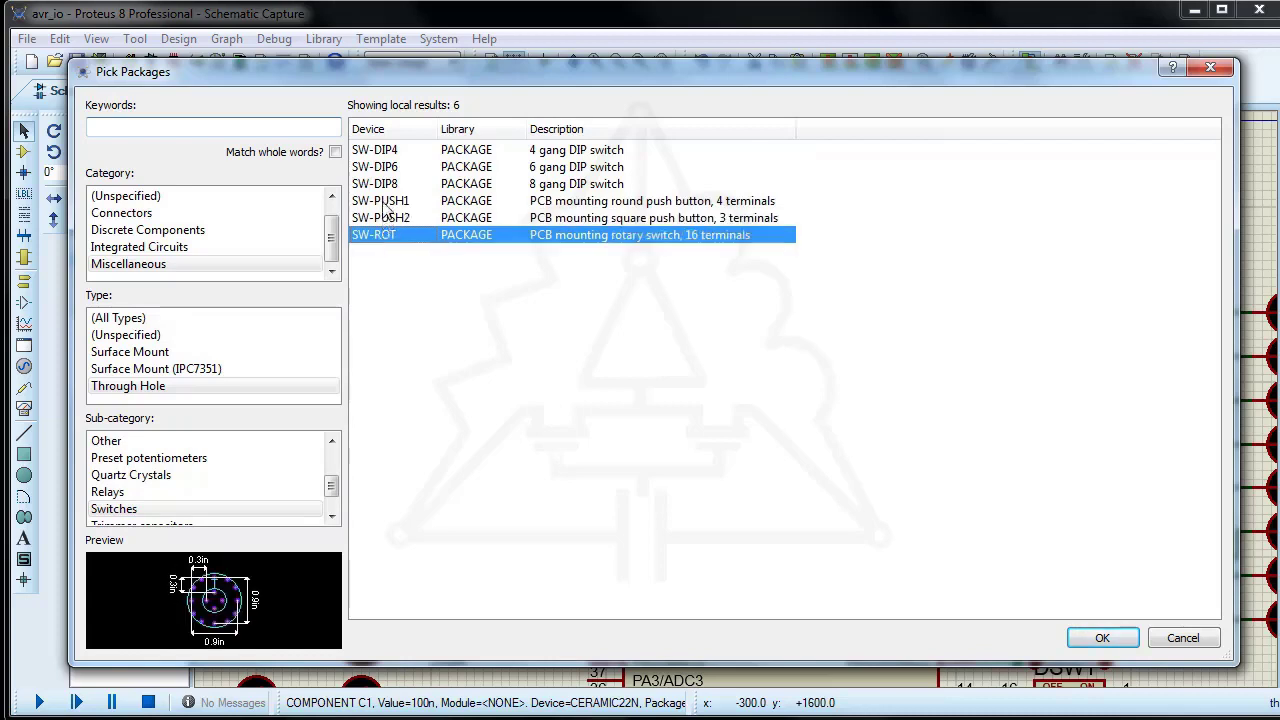
left_click(385, 203)
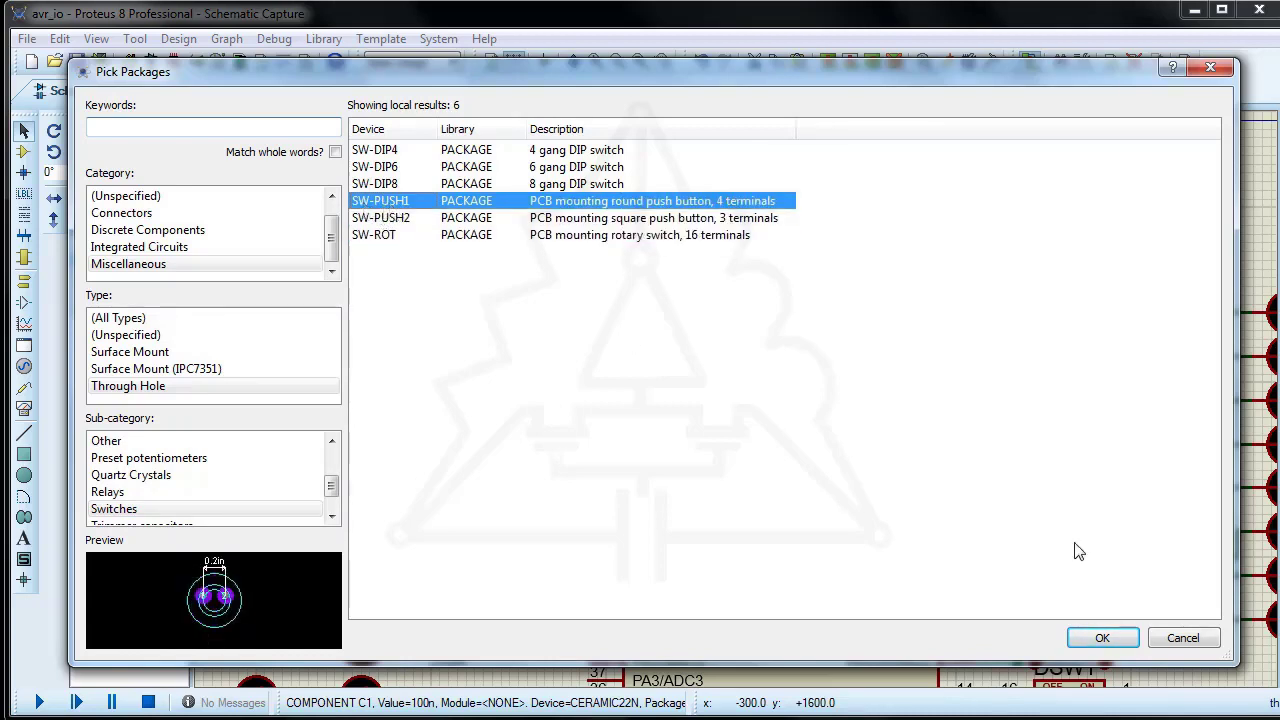
left_click(1102, 638)
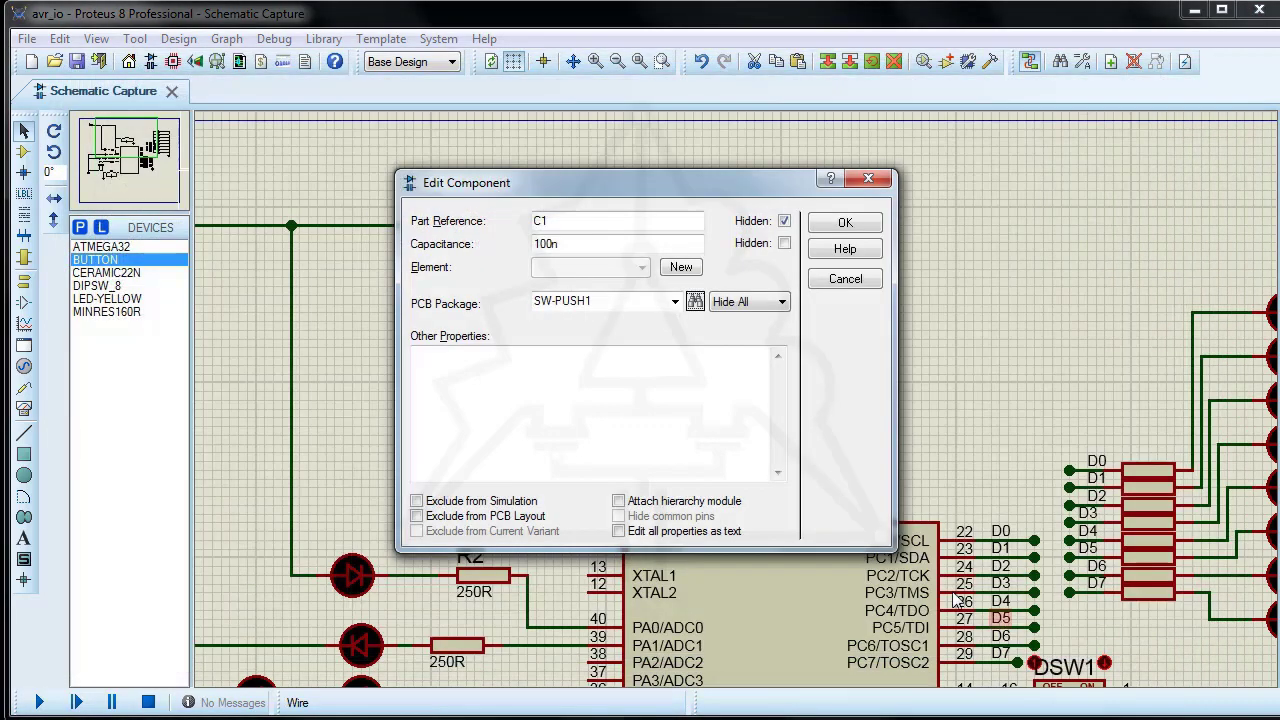
left_click(876, 182)
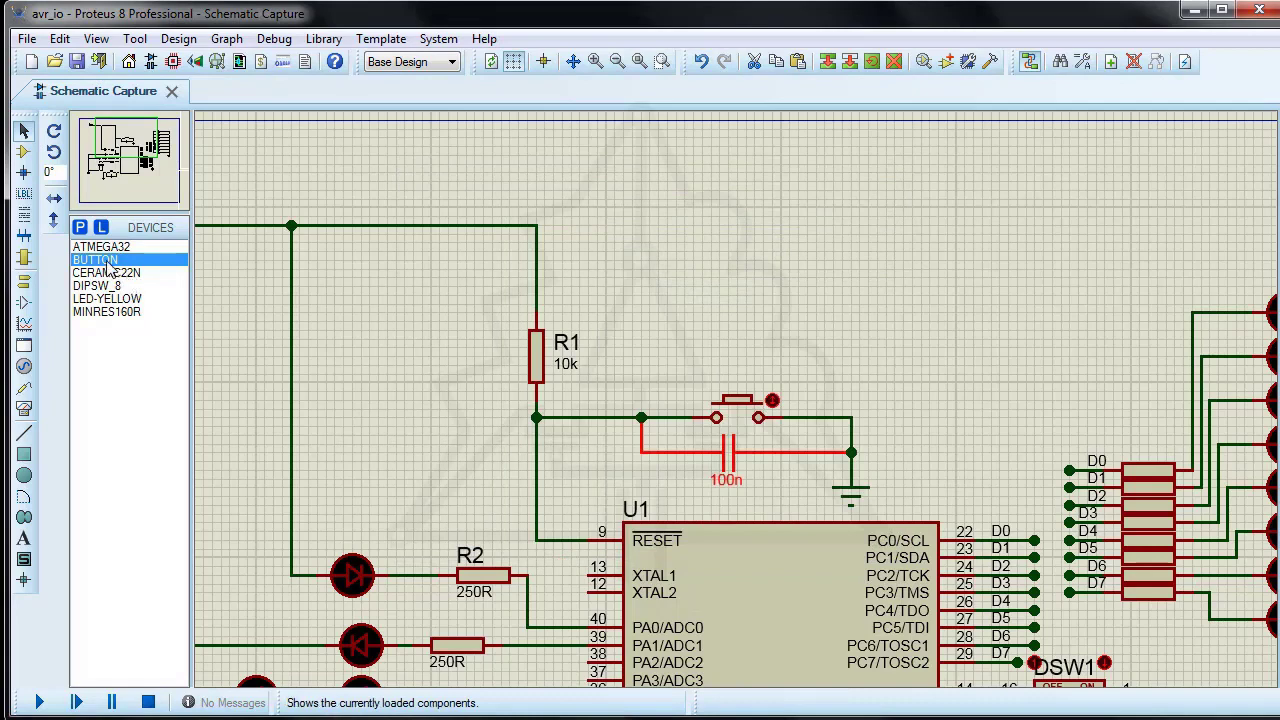
Step: Place a new BUTTON in the empty area above the reset button and decompose it into its graphics and script
left_click(106, 262)
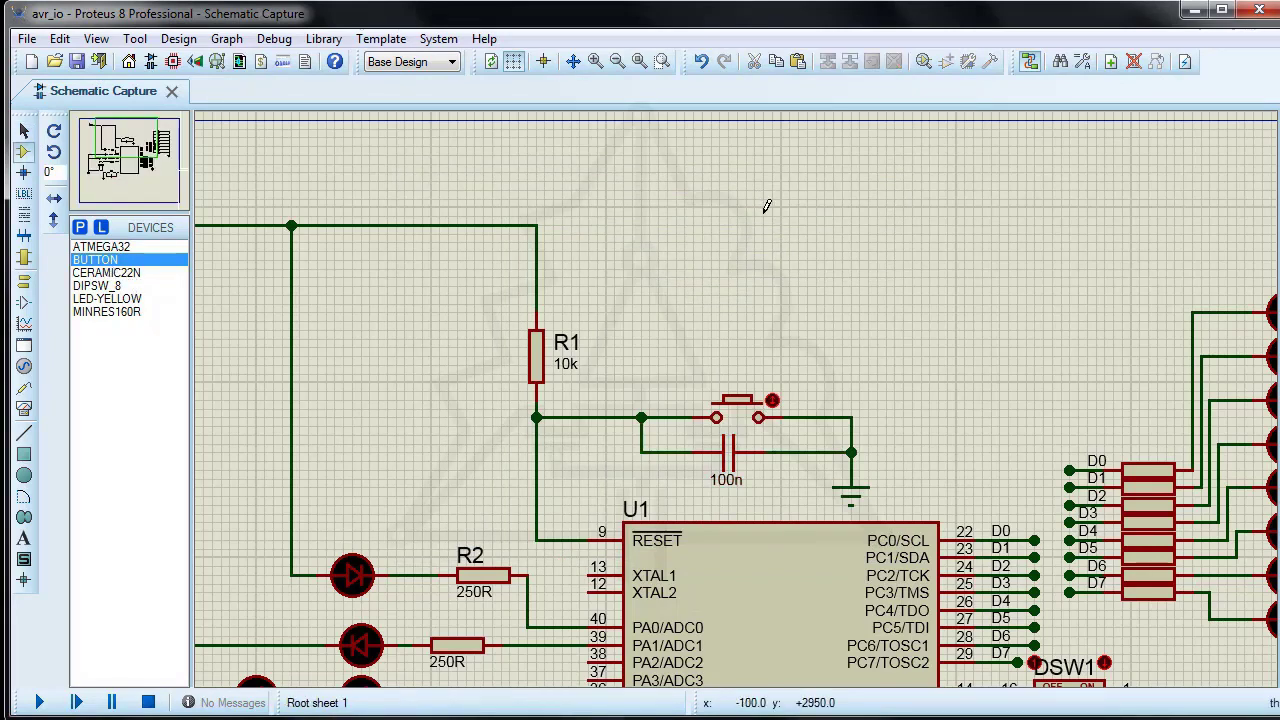
left_click(757, 196)
left_click(757, 196)
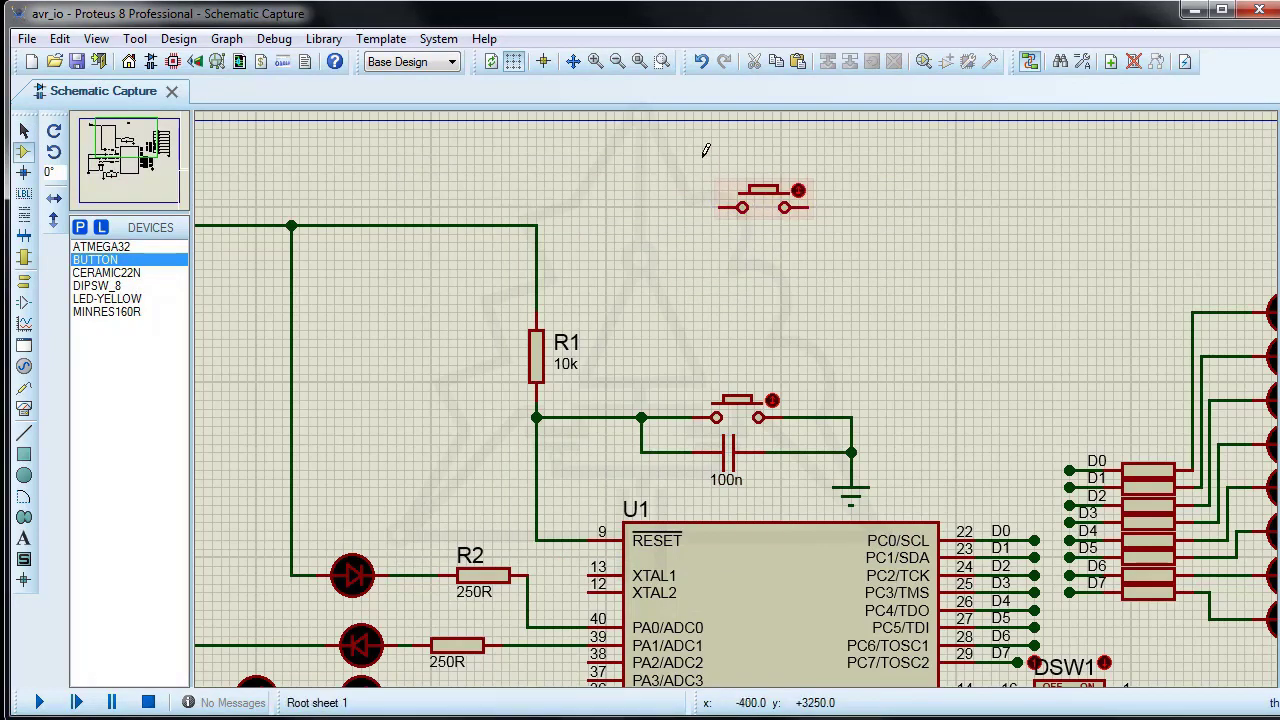
left_click_drag(702, 155, 877, 233)
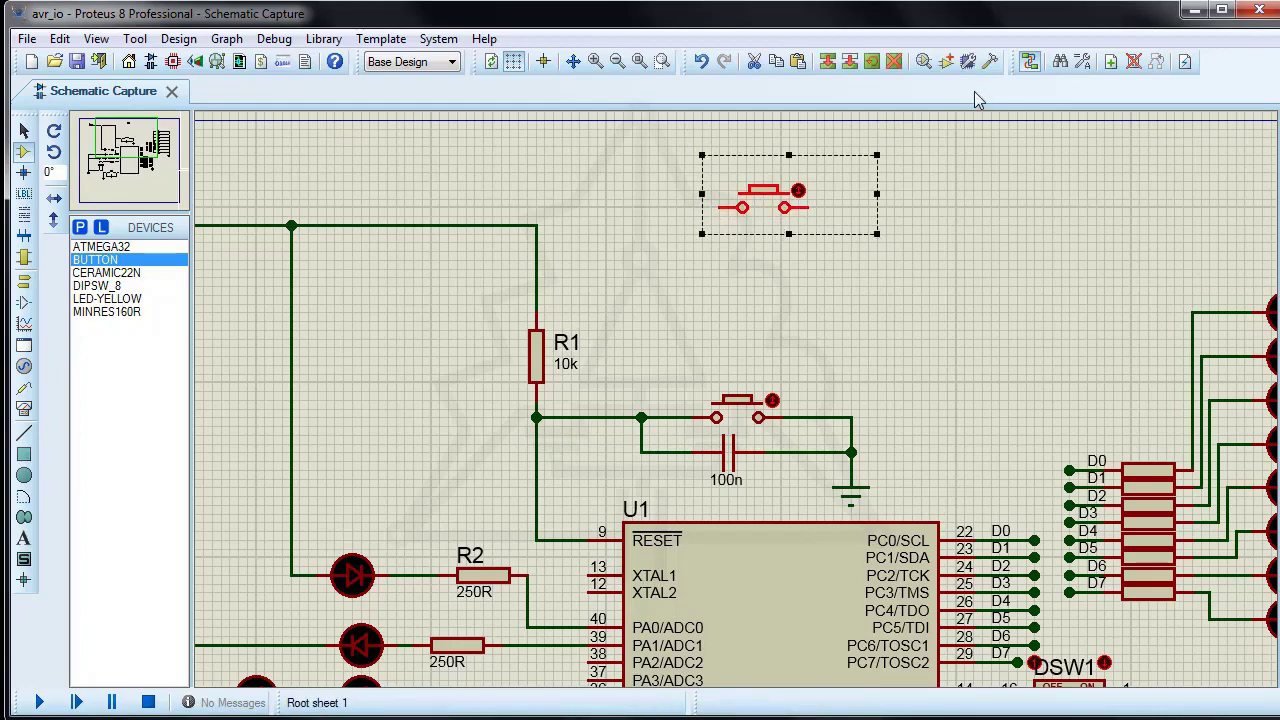
left_click(989, 66)
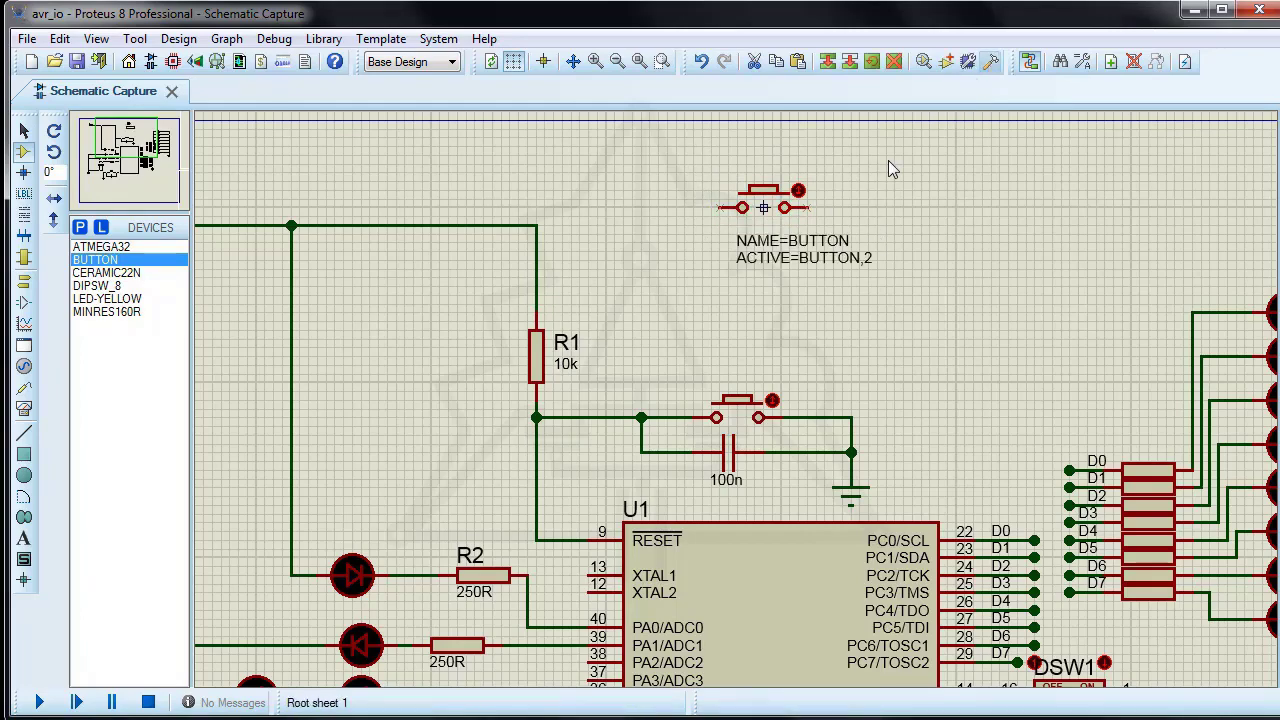
Step: Add {PREFIX=SW} below the ACTIVE line of the decomposed button's script and {PACKAGE="PCB Package",PACKAGE,1,SW-PUSH1} at the end of its PROPDEFS block
double_click(803, 251)
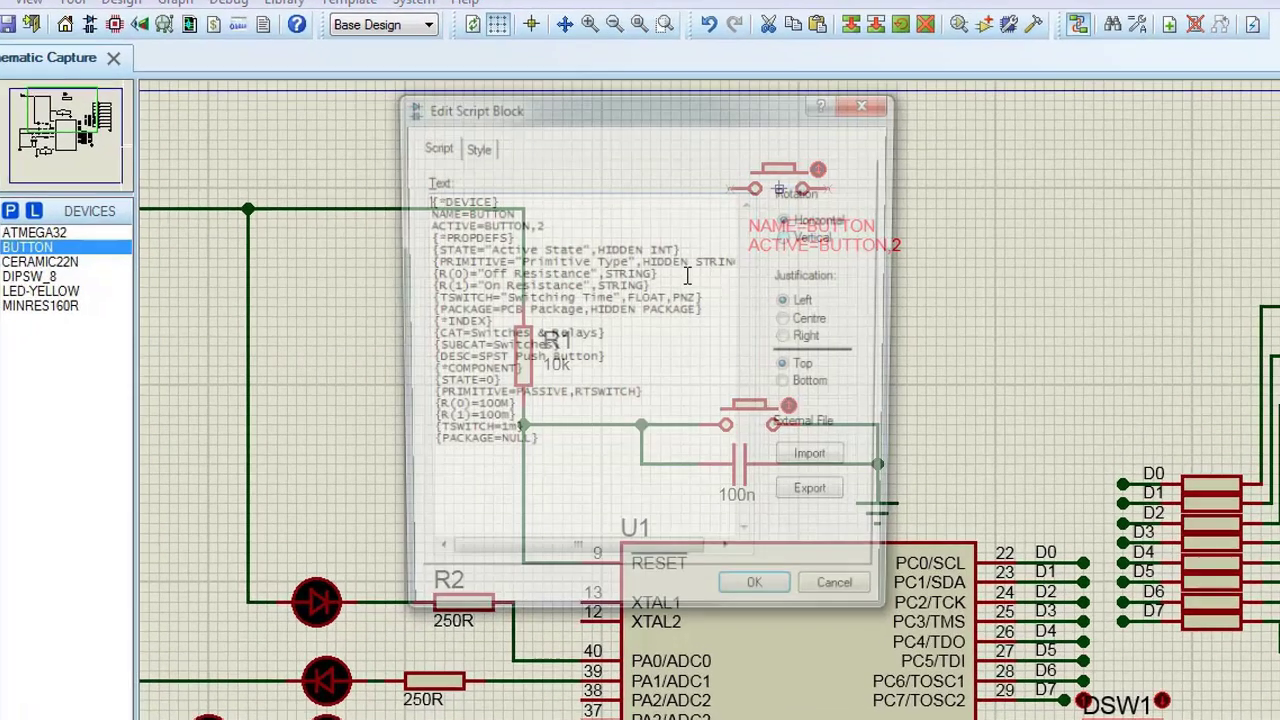
key("Return")
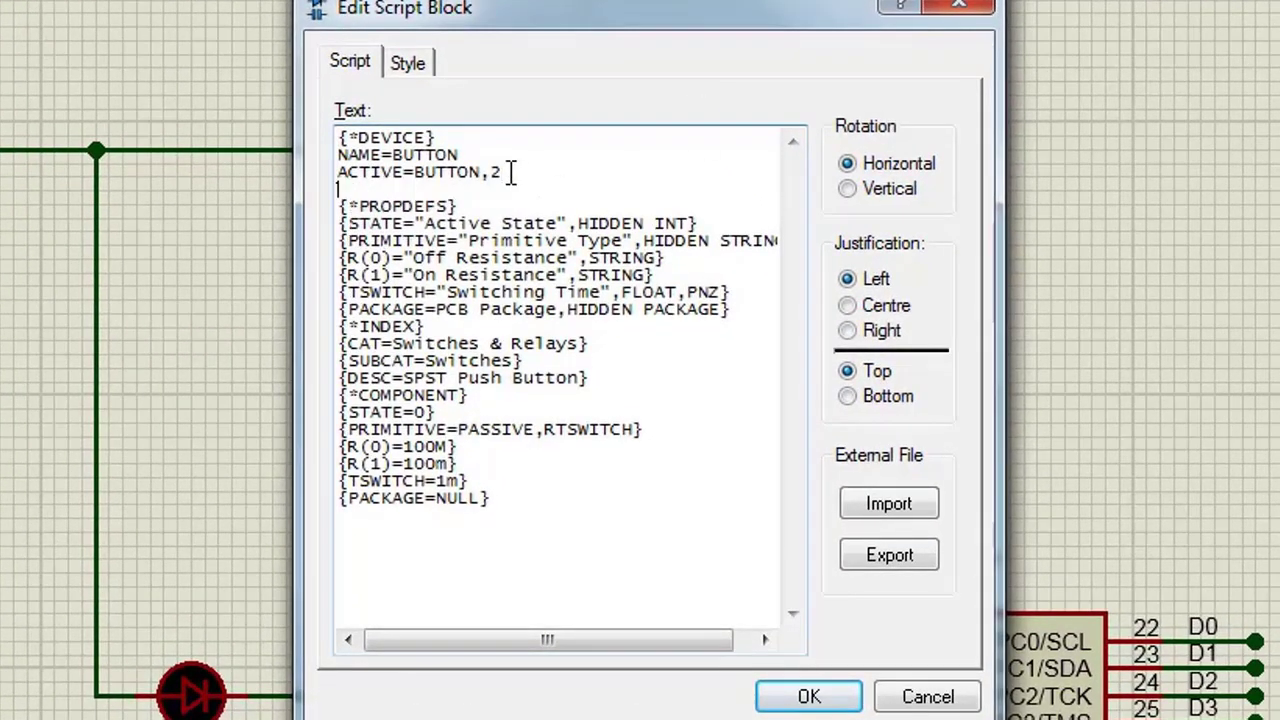
type("{PREFIX=SW}")
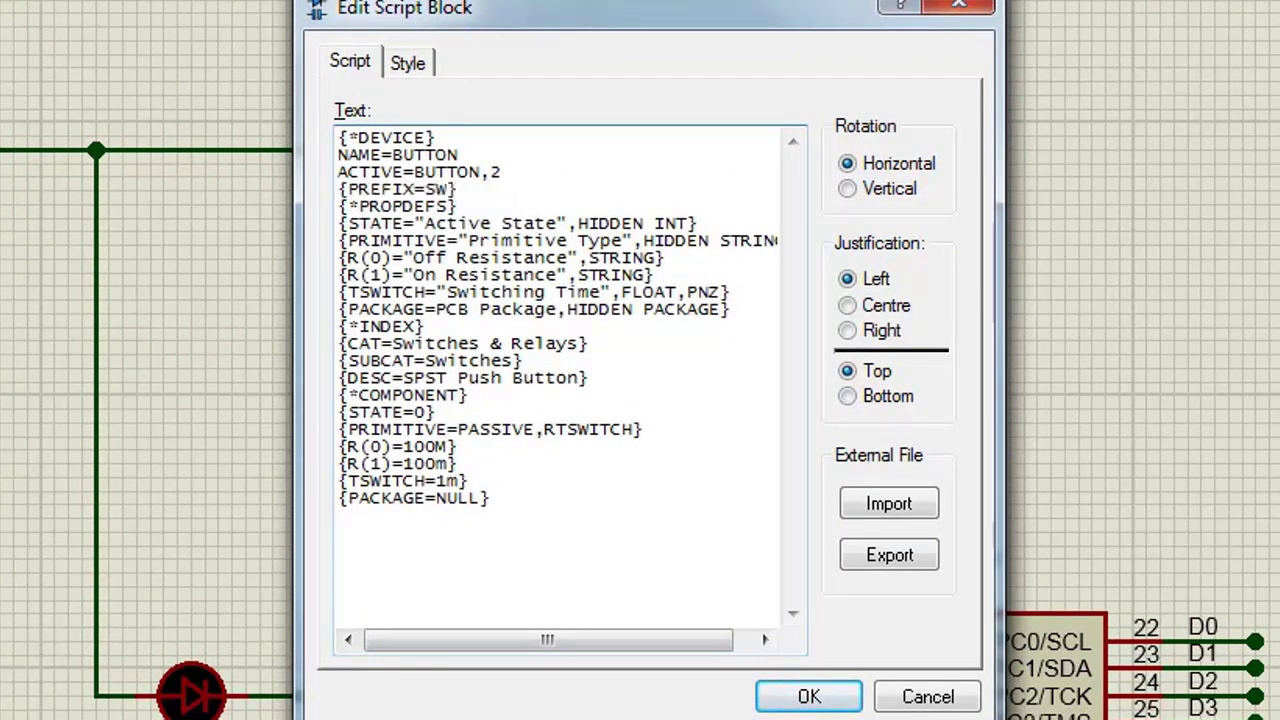
left_click(734, 312)
key("Return")
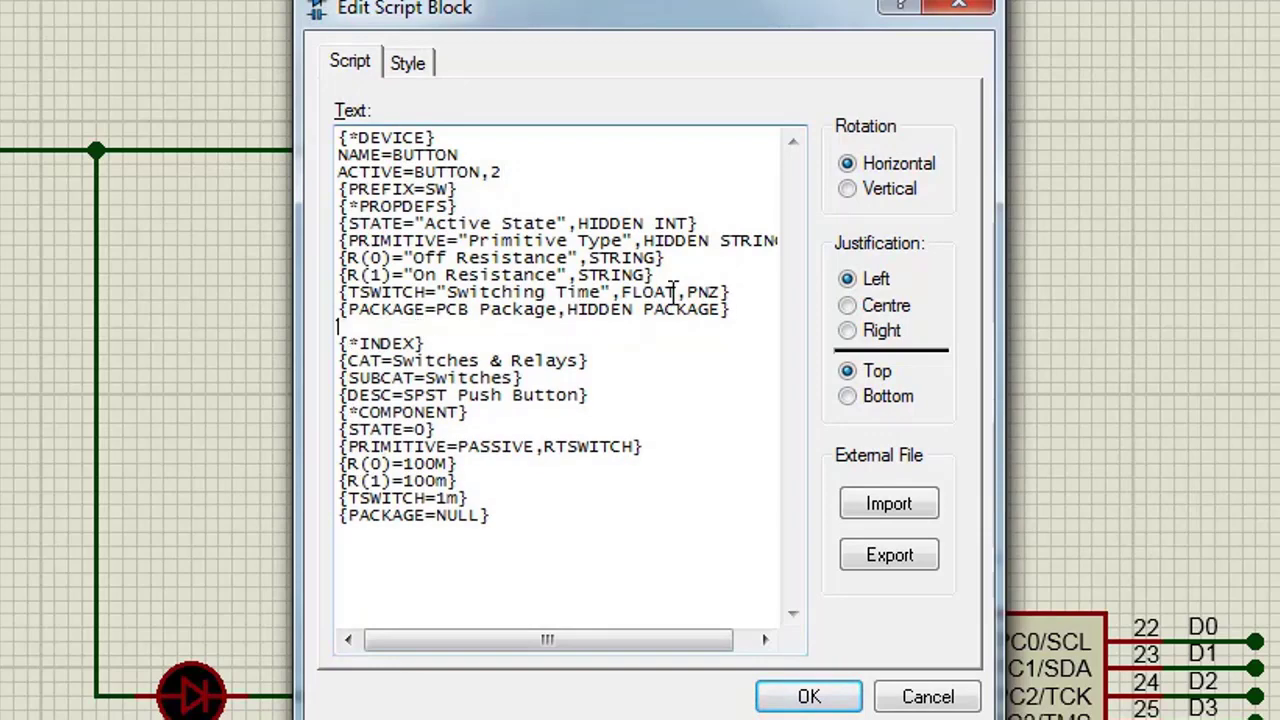
type("{PACKAGE=\"PCB Package\",PACKAGE,1,SW-PUSH1}")
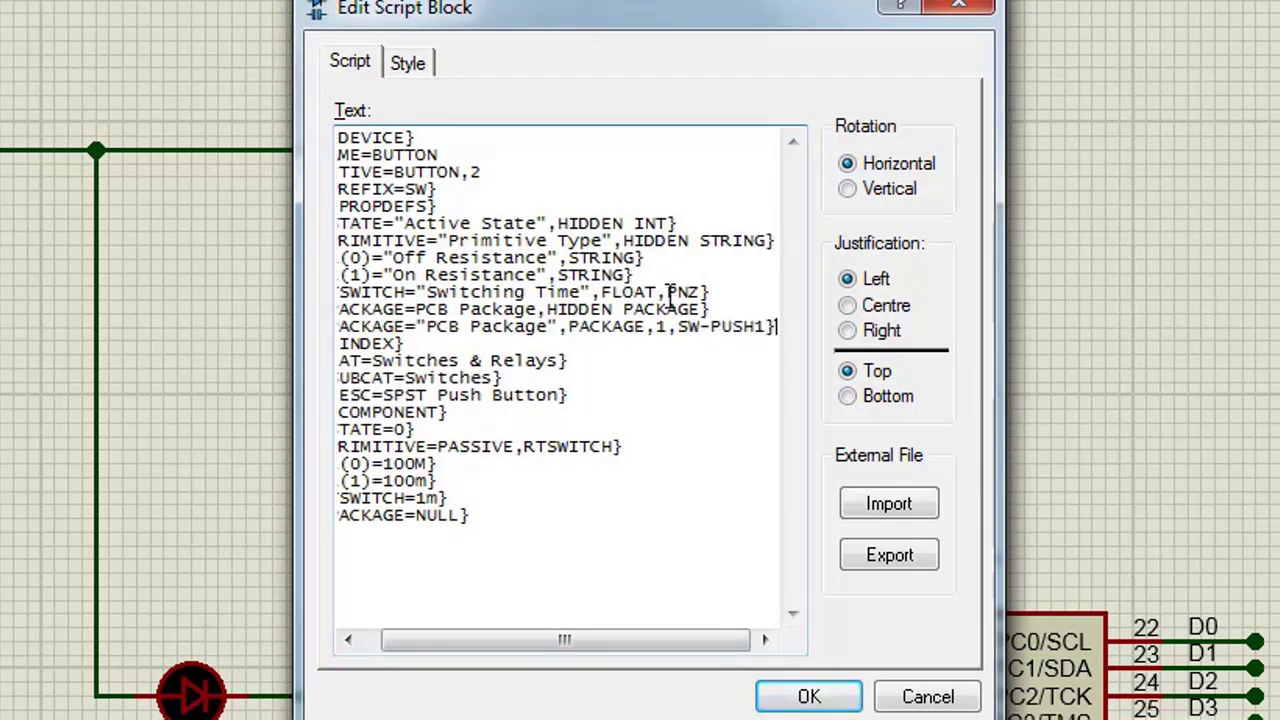
Step: Replace the script's {PACKAGE=NULL} line with {PACKAGE=SW-PUSH1} and *PINOUT SW-PUSH1, delete the hidden PACKAGE property definition, and apply the script
left_click_drag(300, 410, 122, 400)
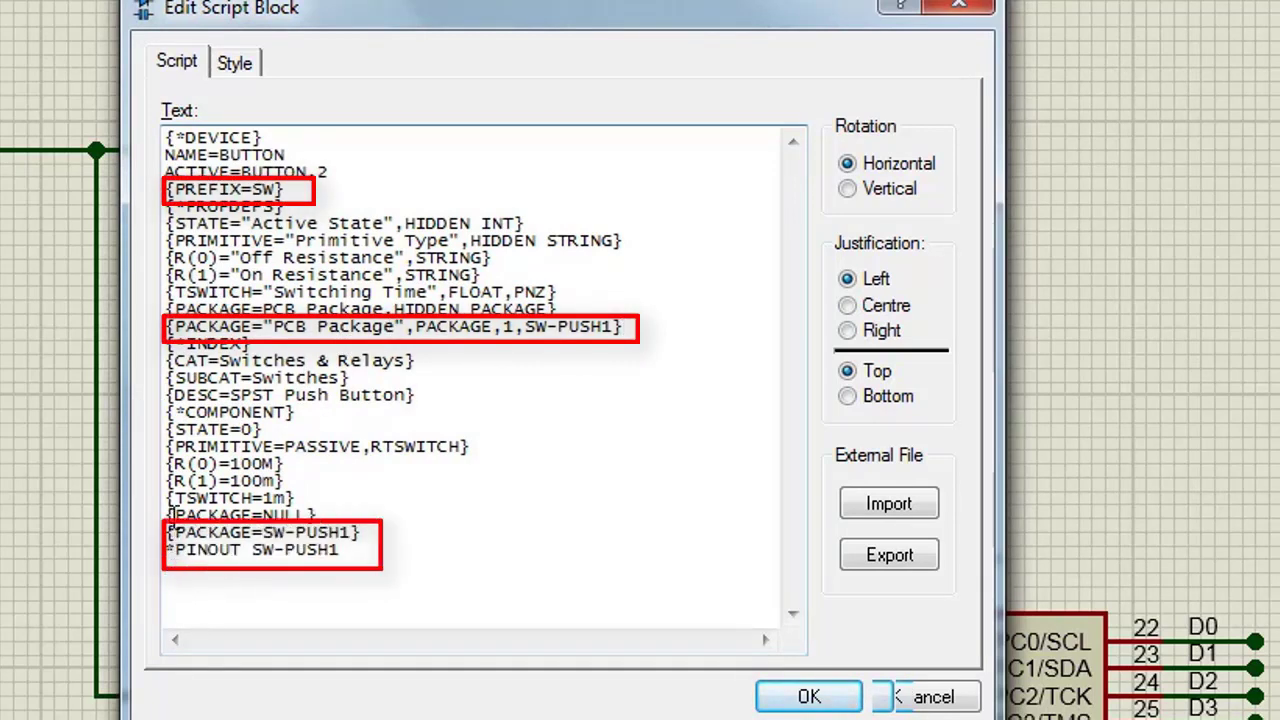
left_click_drag(166, 515, 369, 512)
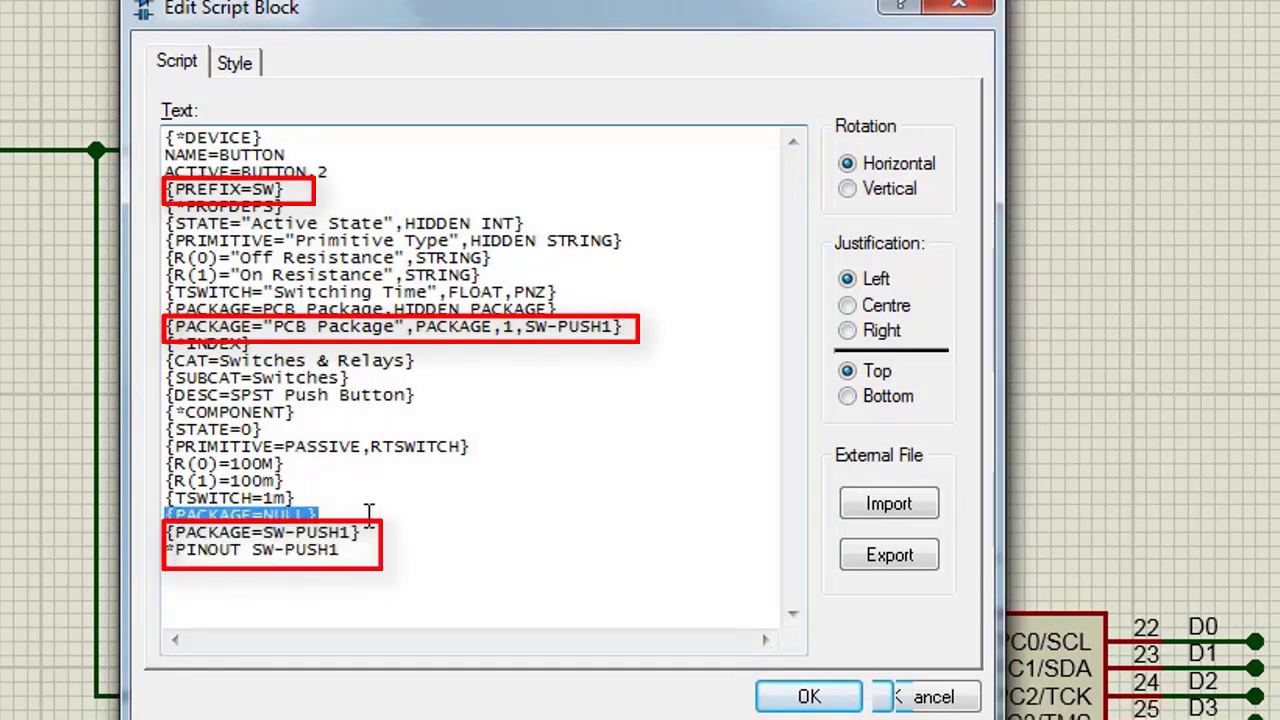
key("Delete")
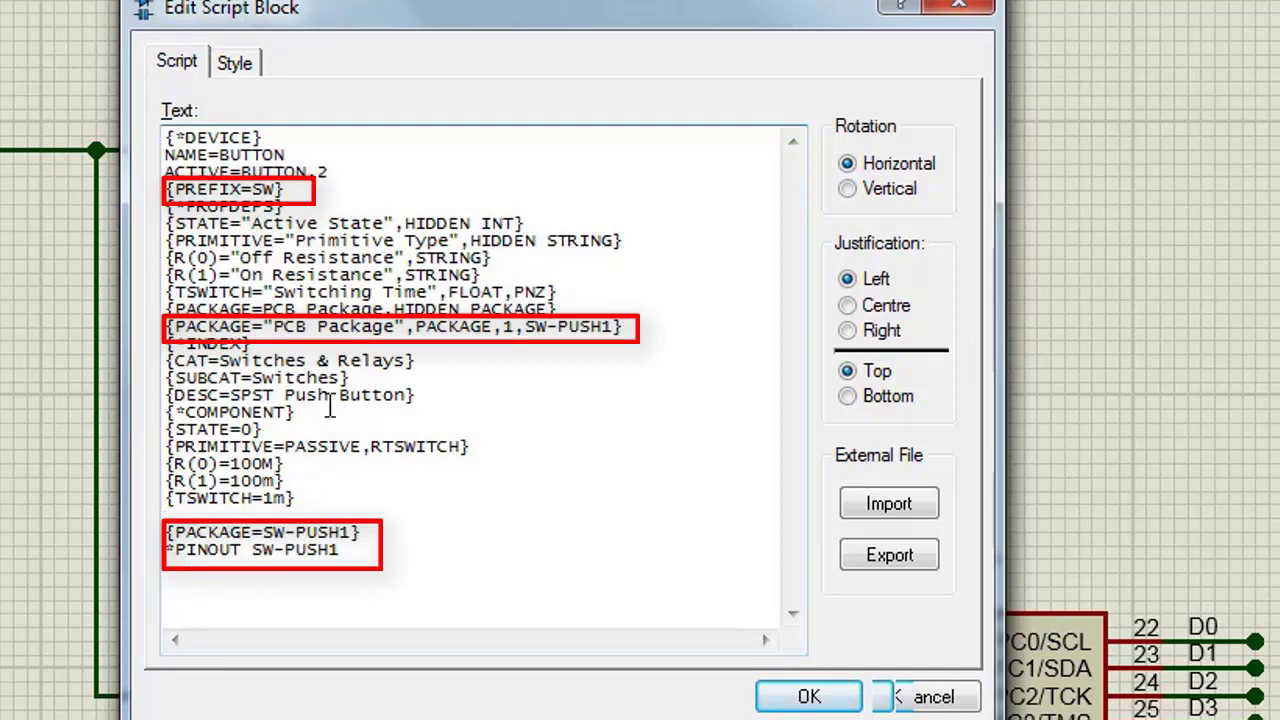
left_click_drag(575, 309, 155, 320)
key("Delete")
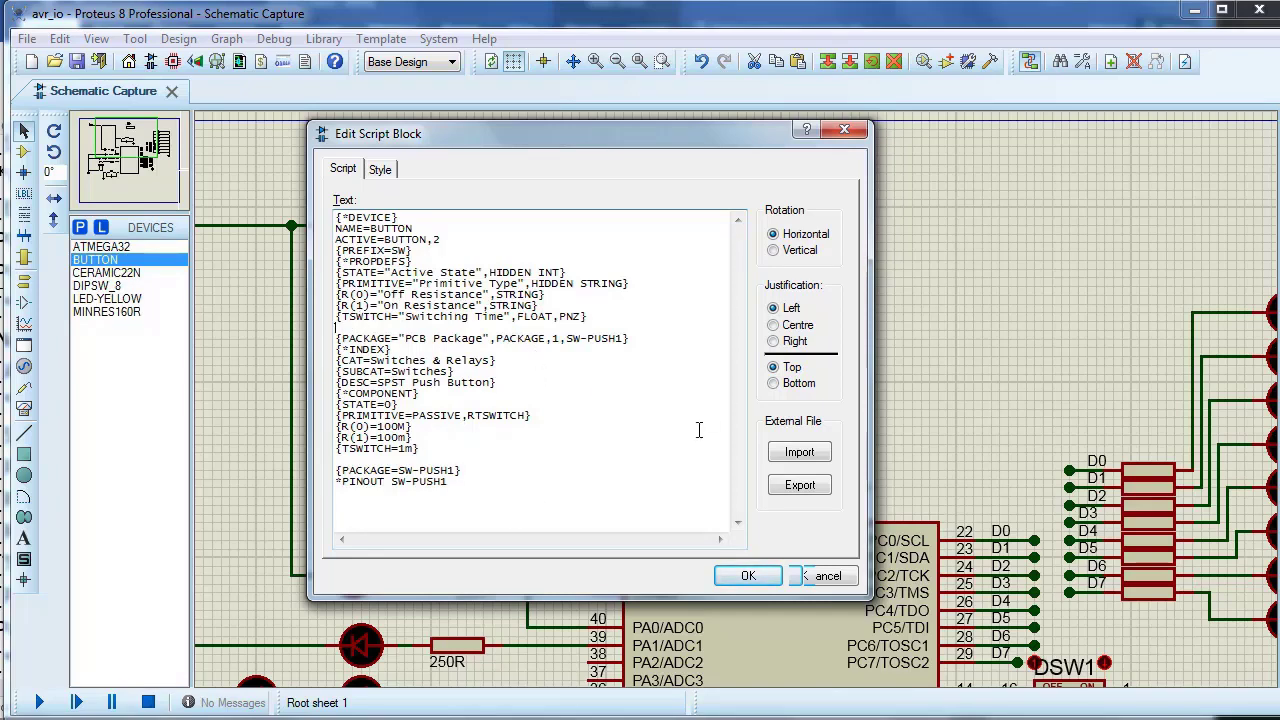
left_click(745, 575)
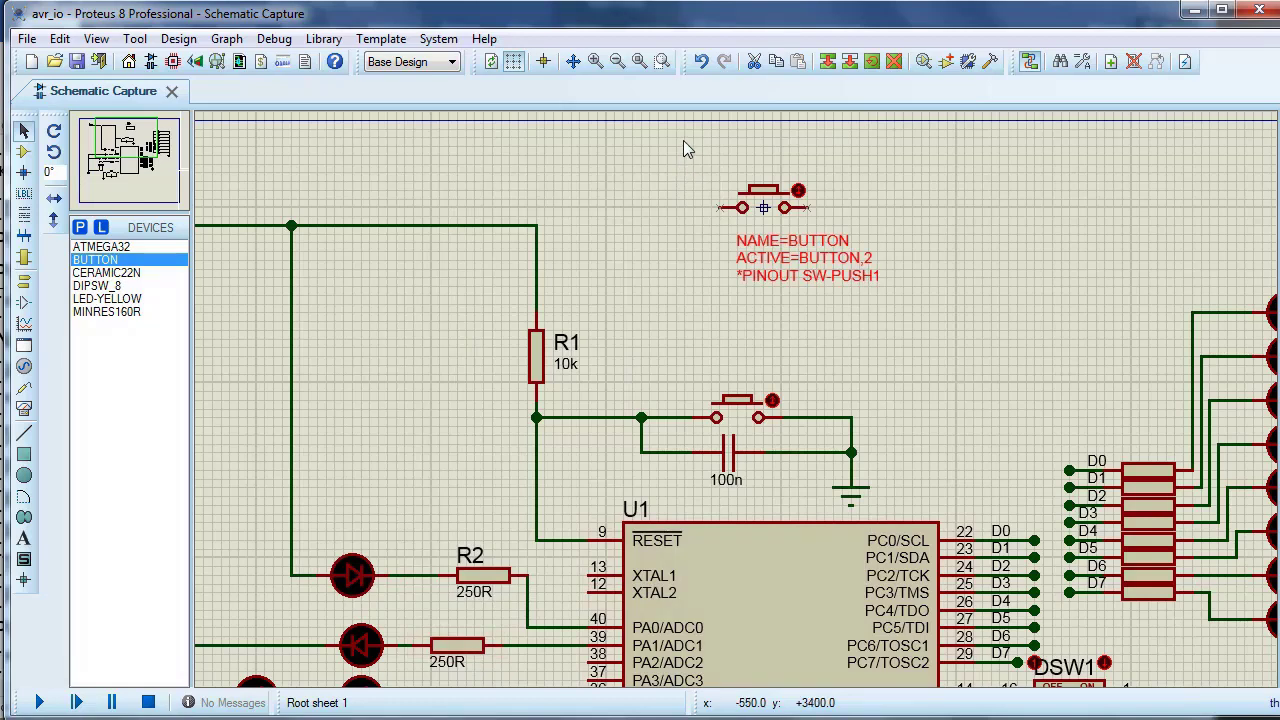
Step: Make a new device named BUTTON1 from the decomposed button's graphics and script
left_click_drag(683, 140, 939, 311)
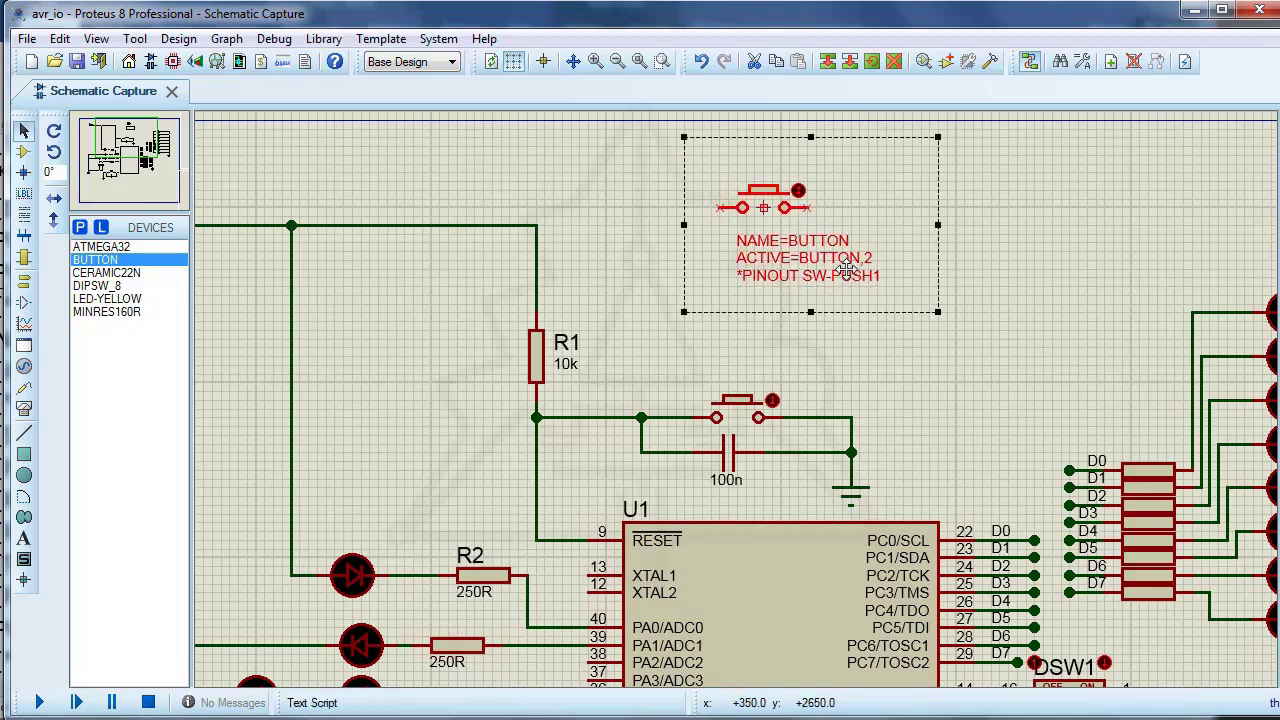
left_click(947, 62)
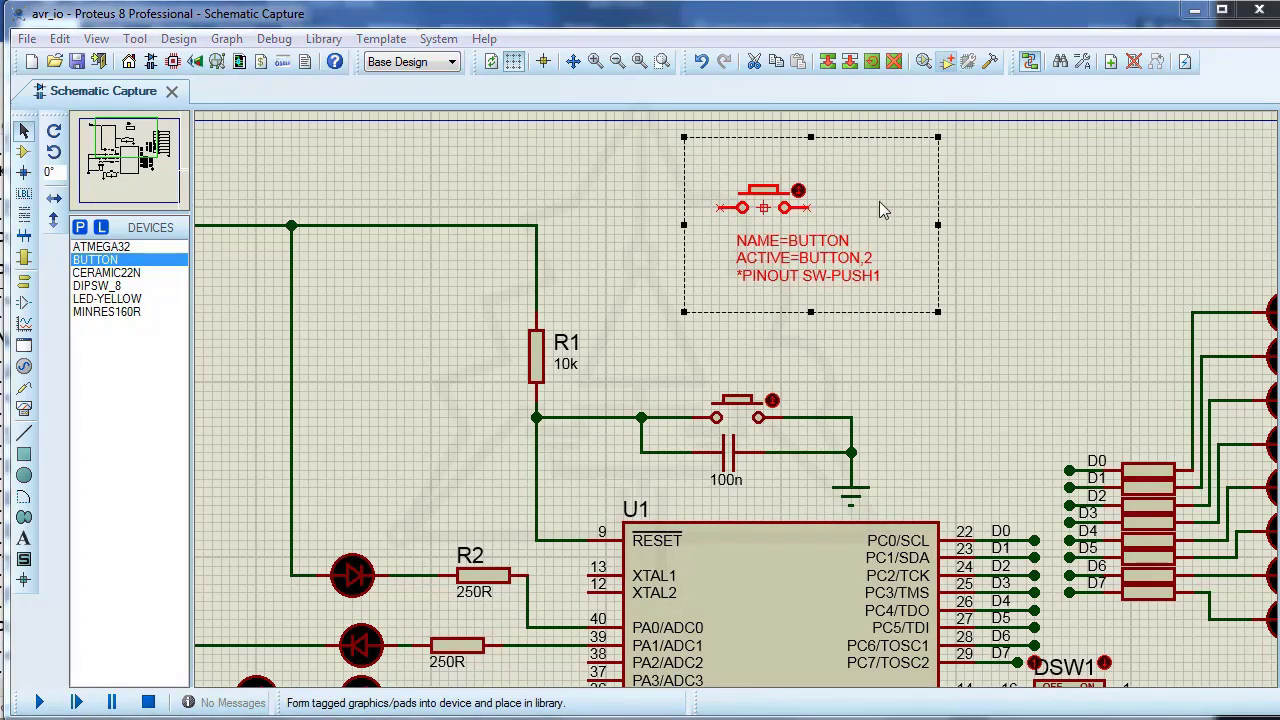
left_click(579, 257)
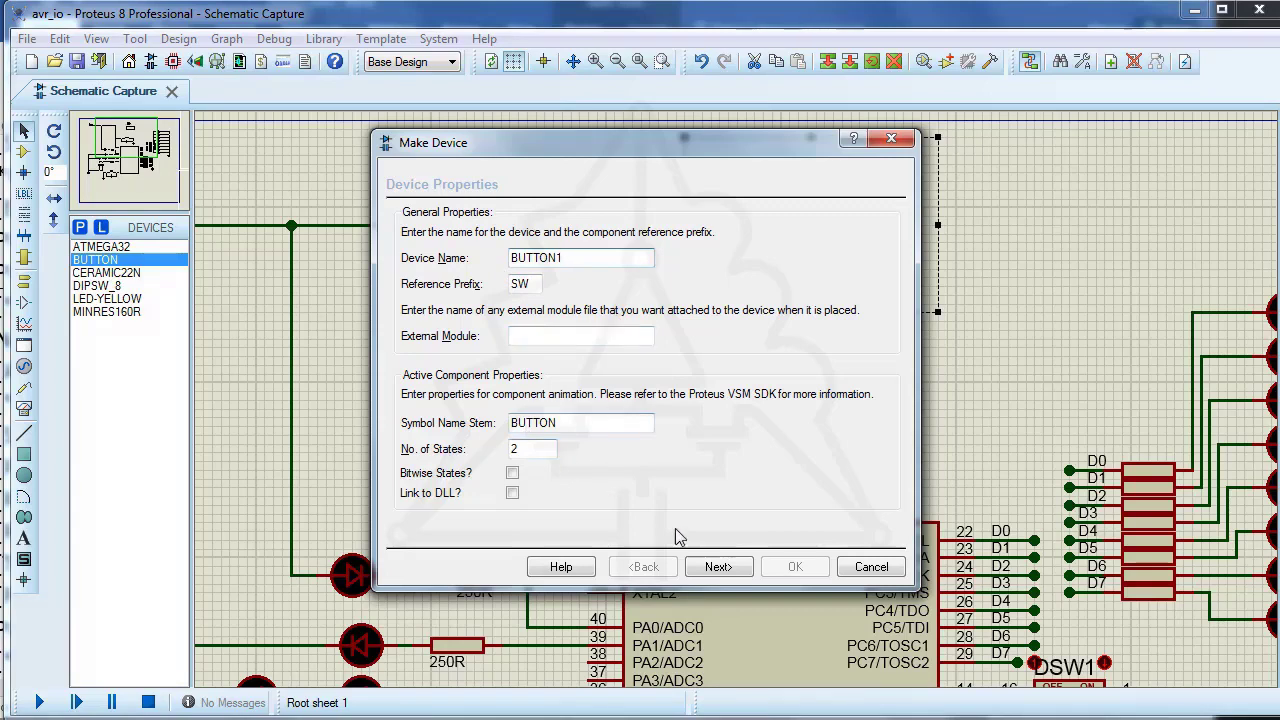
left_click(716, 572)
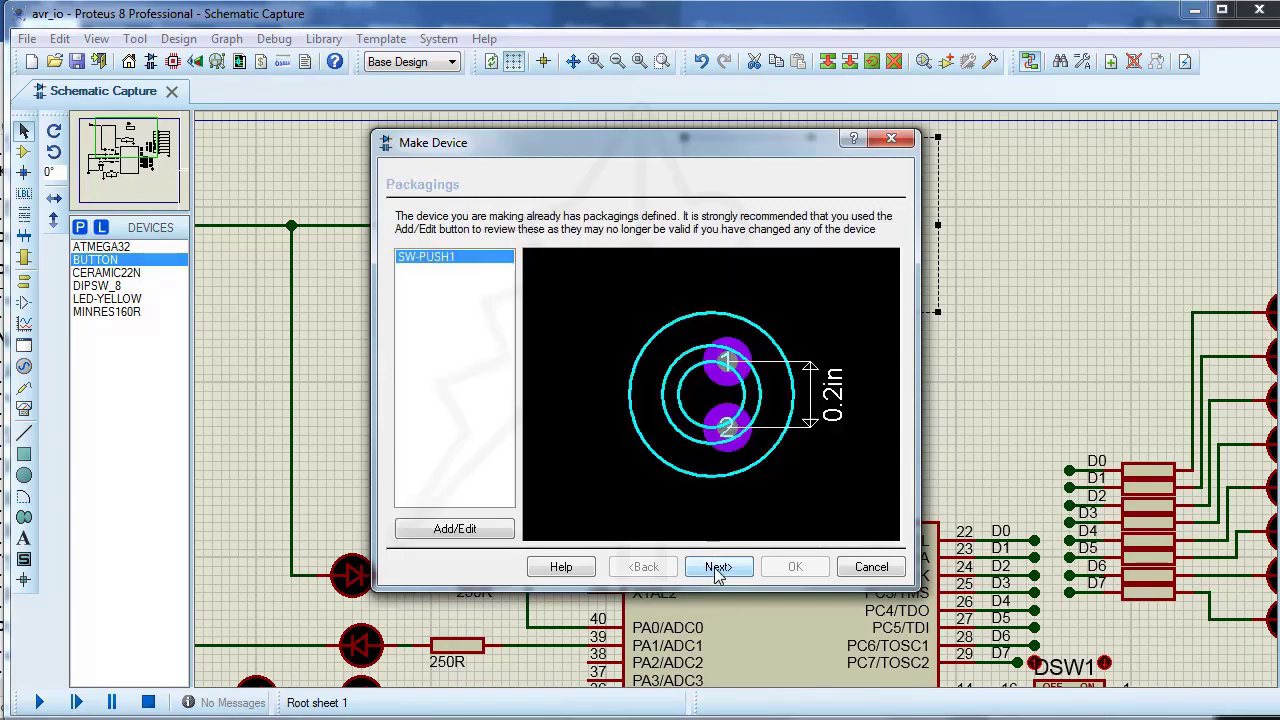
Step: Map the device's pins 1 and 2 to pads 1 and 2 of the SW-PUSH1 package and assign the package
left_click(458, 532)
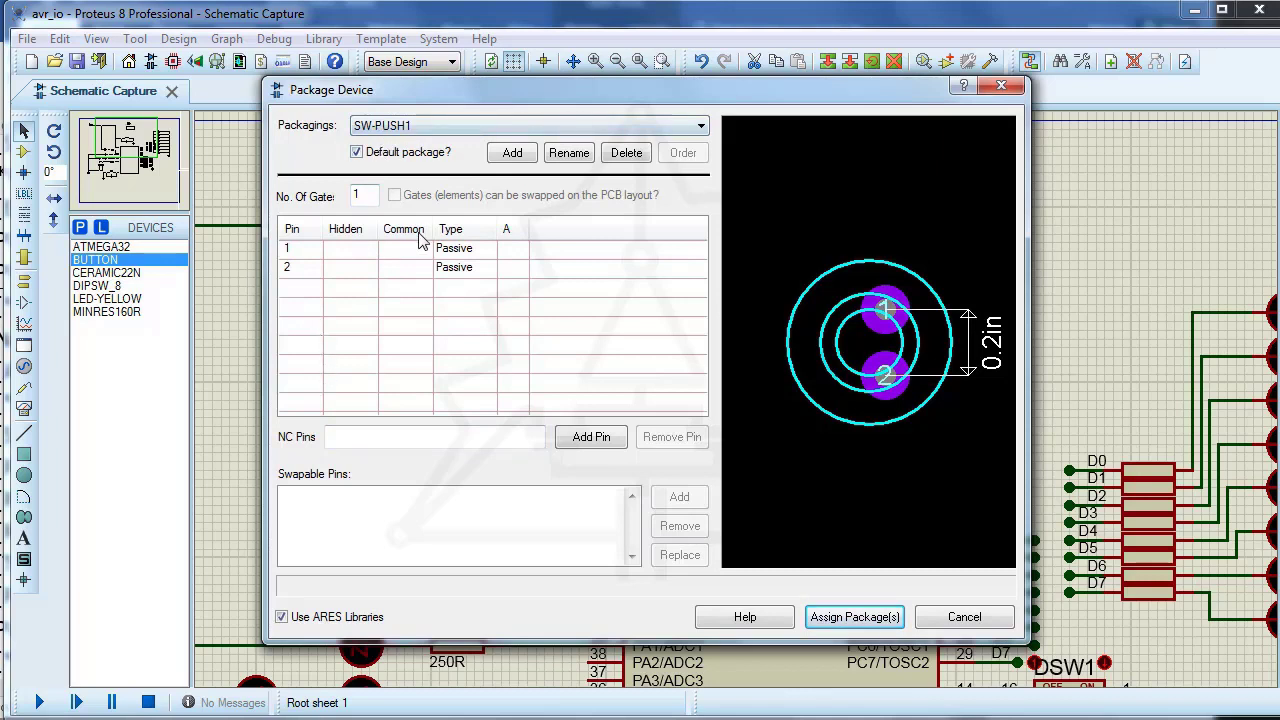
left_click(512, 252)
type("1")
left_click(505, 272)
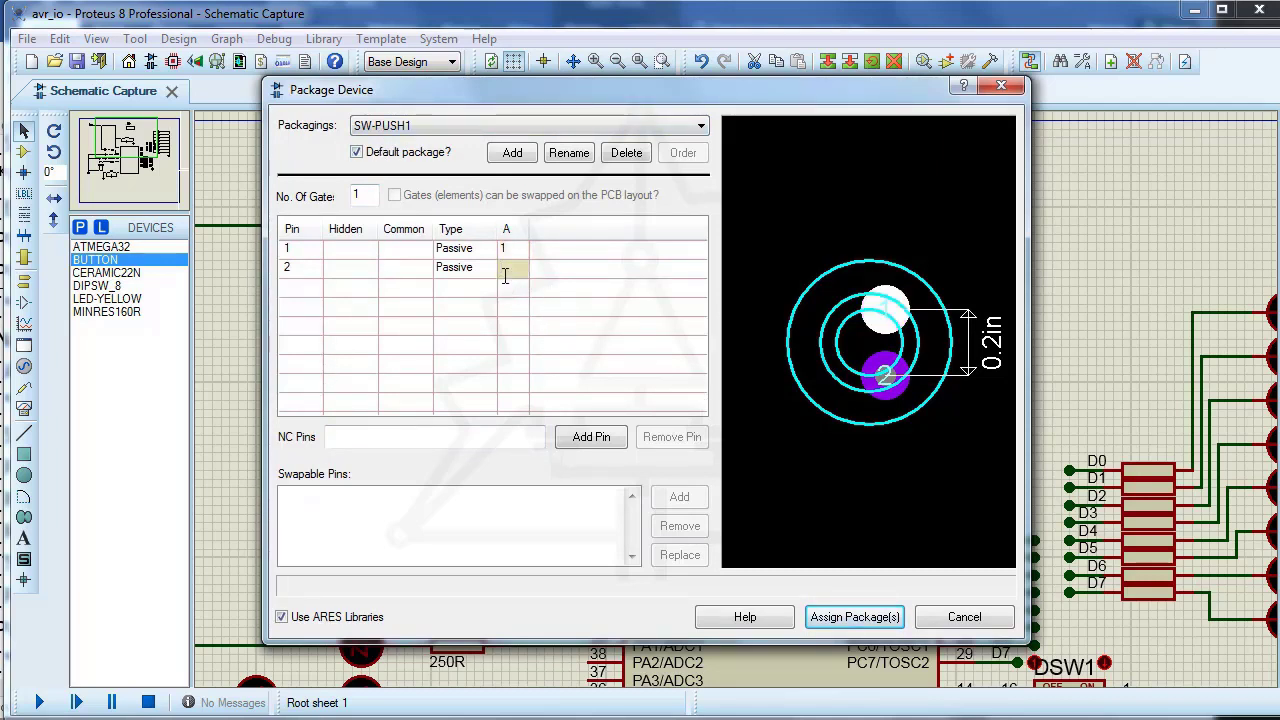
left_click(545, 318)
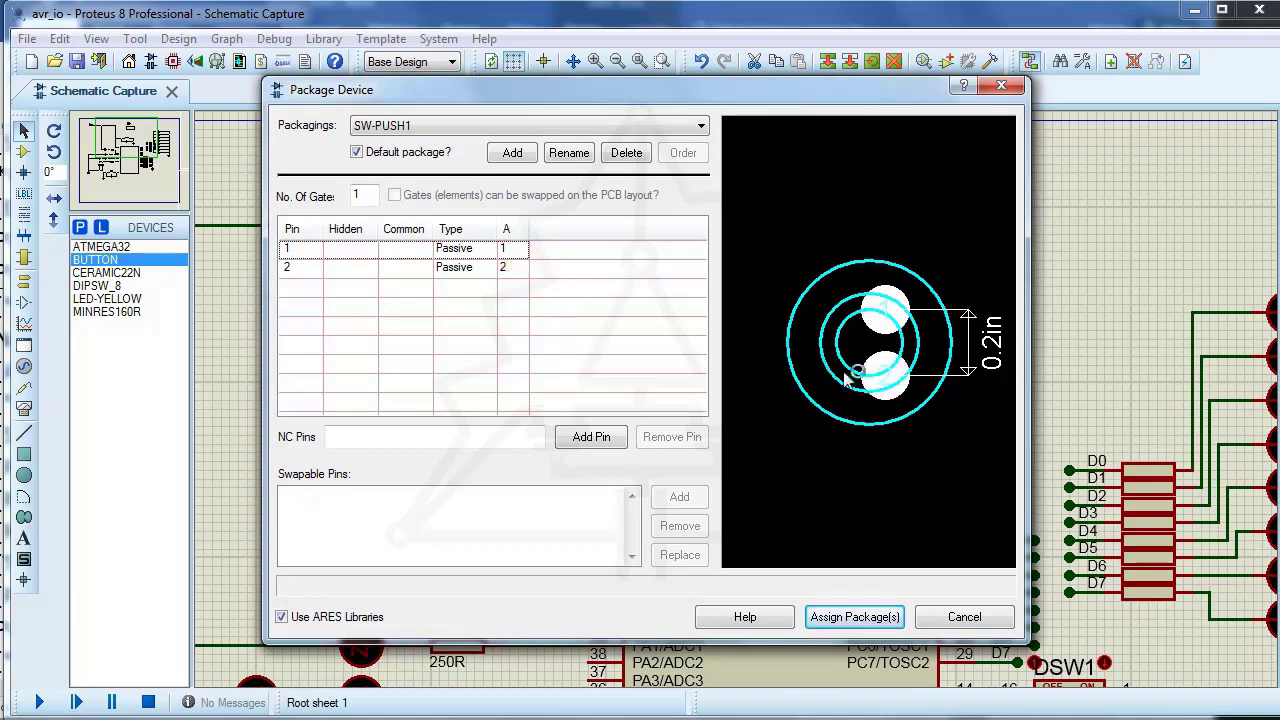
left_click(855, 617)
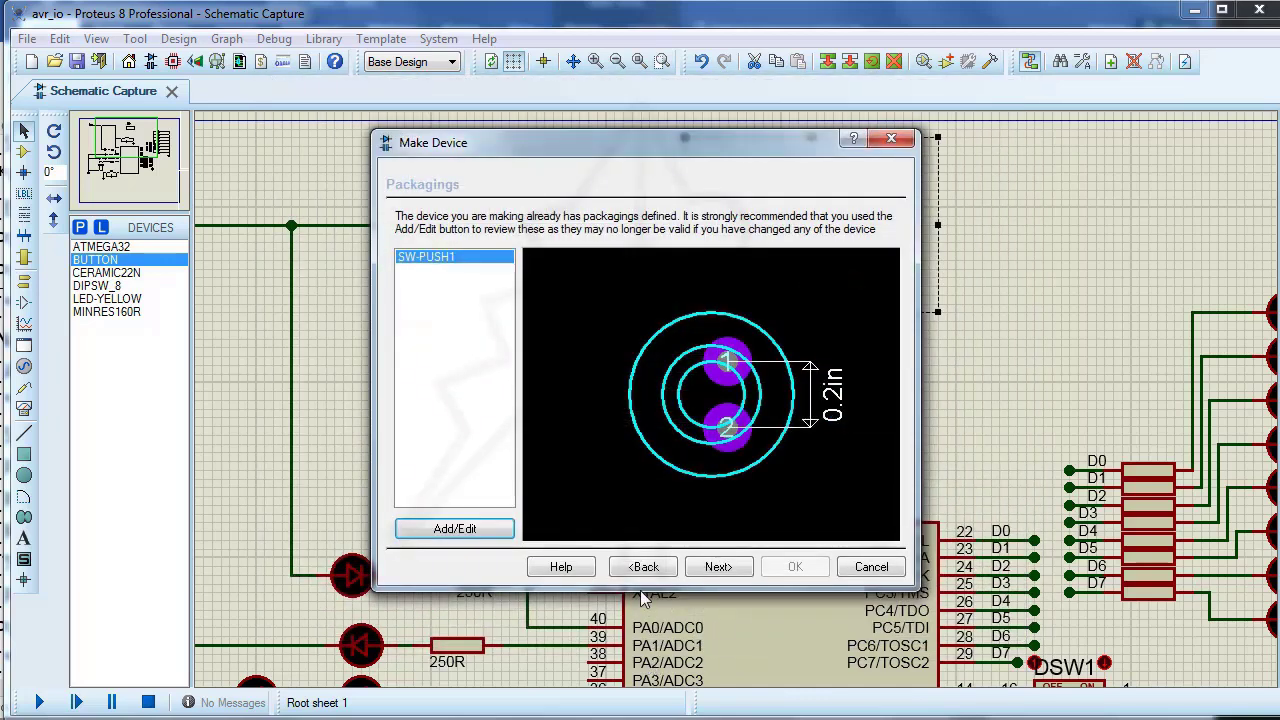
Step: Keep the PACKAGE property and blank data sheet settings, create the device category user, and save the device to the USERDVC library
left_click(716, 567)
left_click(421, 335)
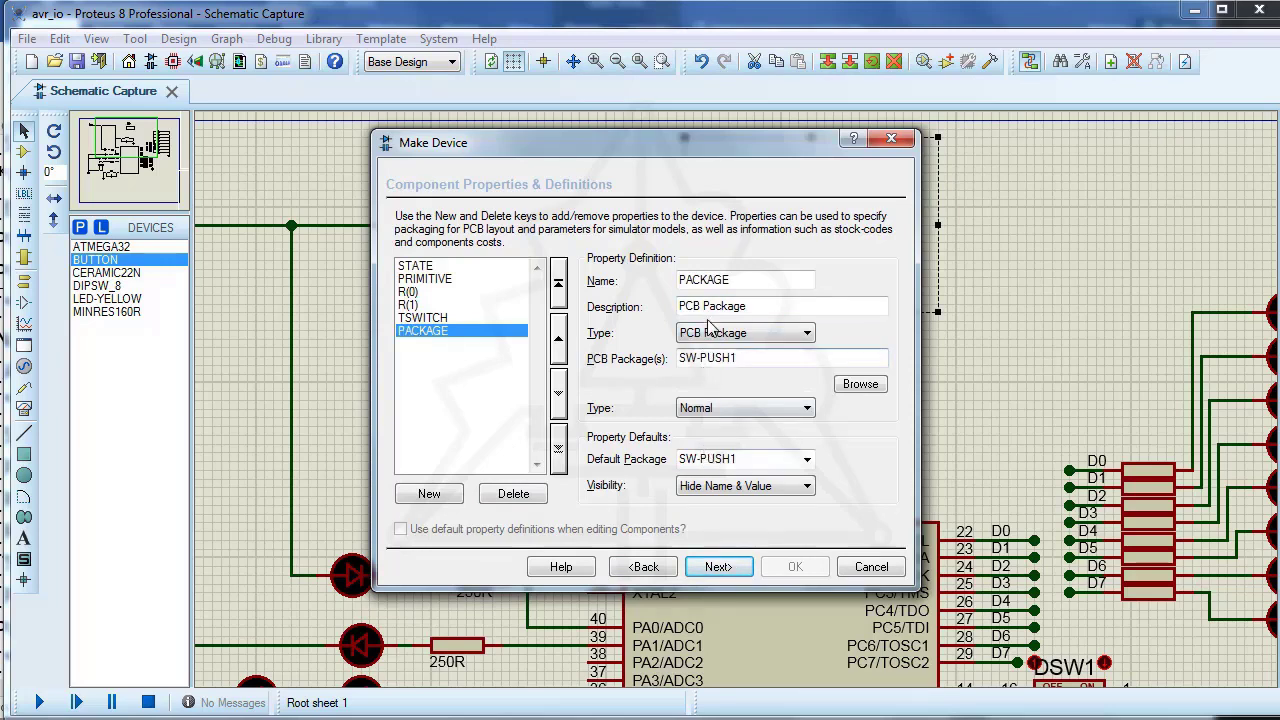
left_click(722, 567)
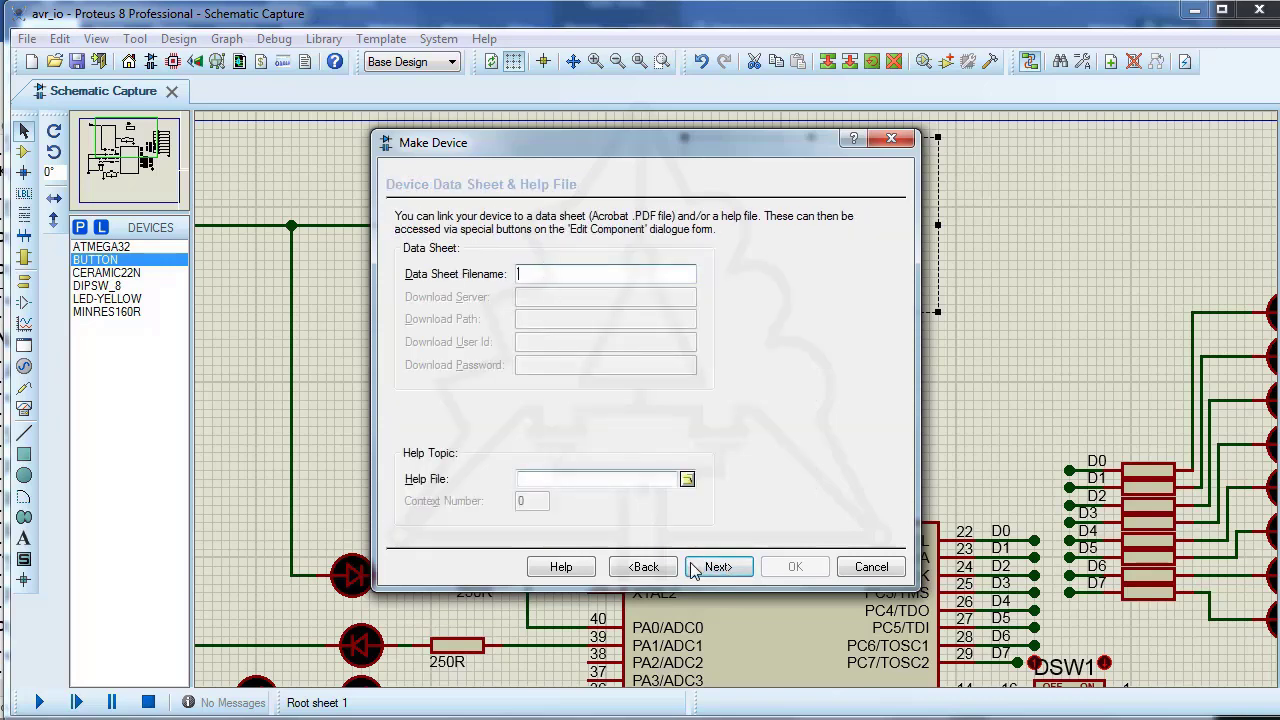
left_click(697, 568)
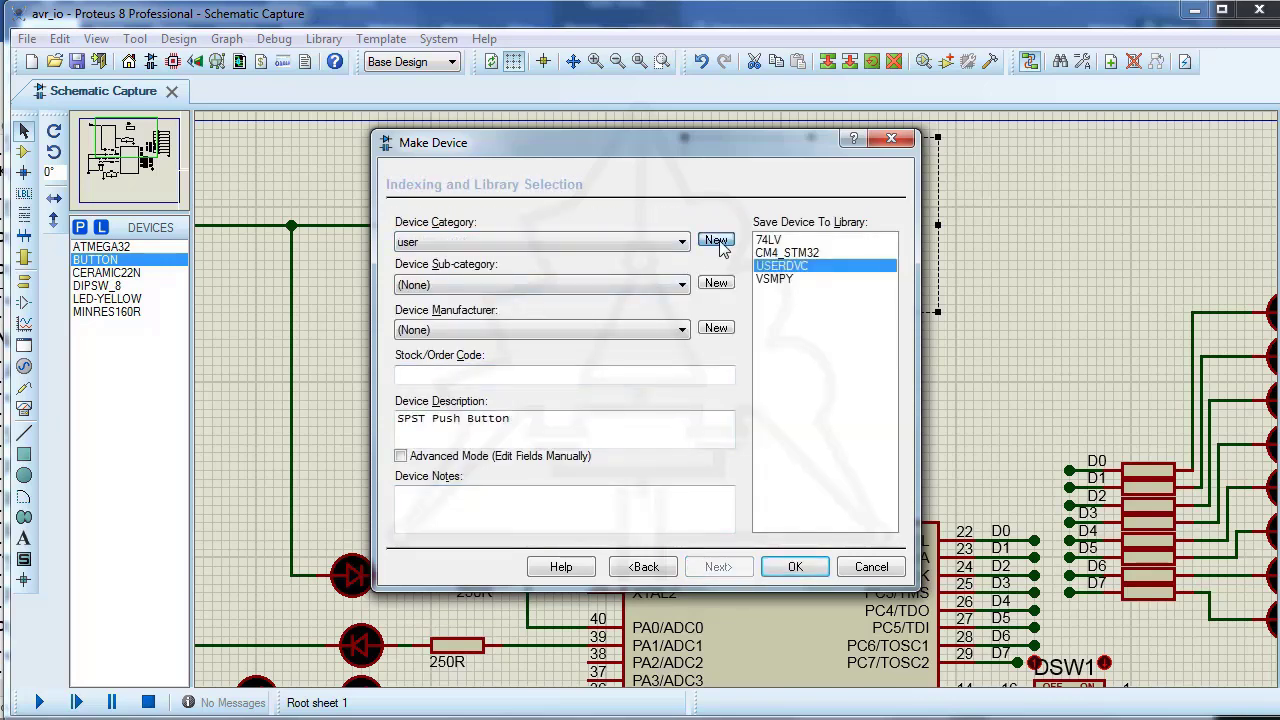
left_click(718, 243)
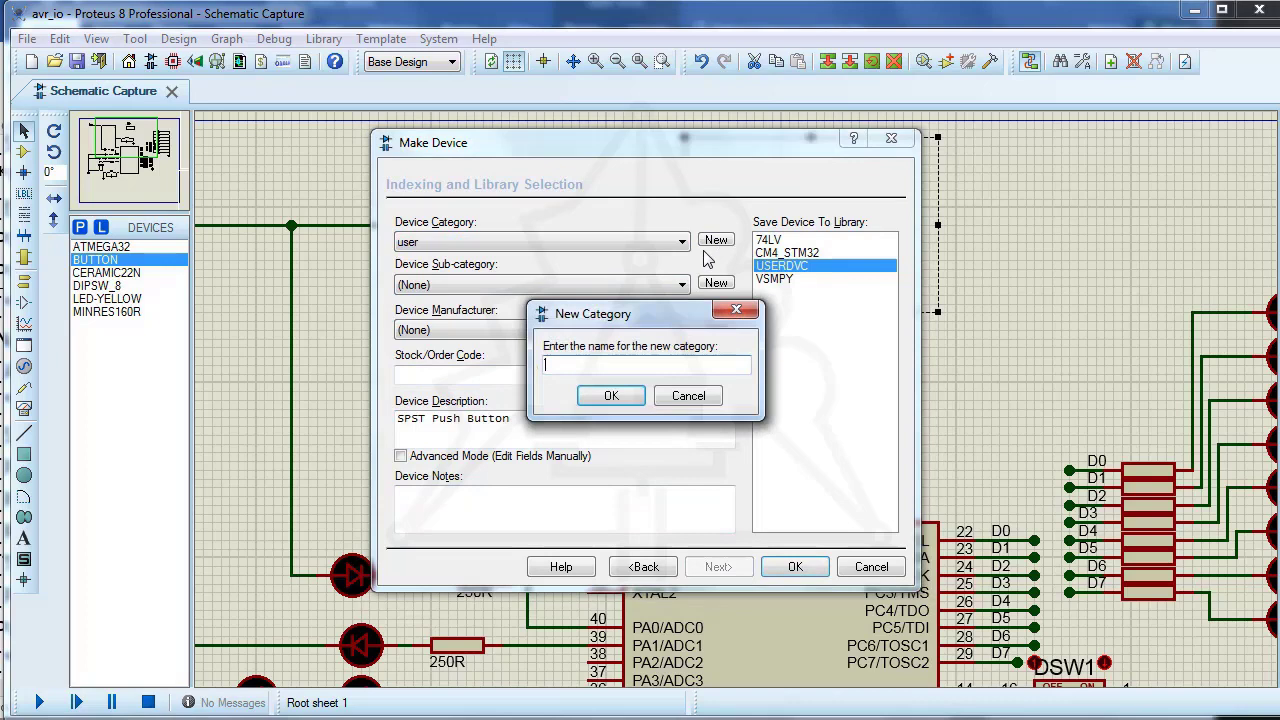
left_click(609, 397)
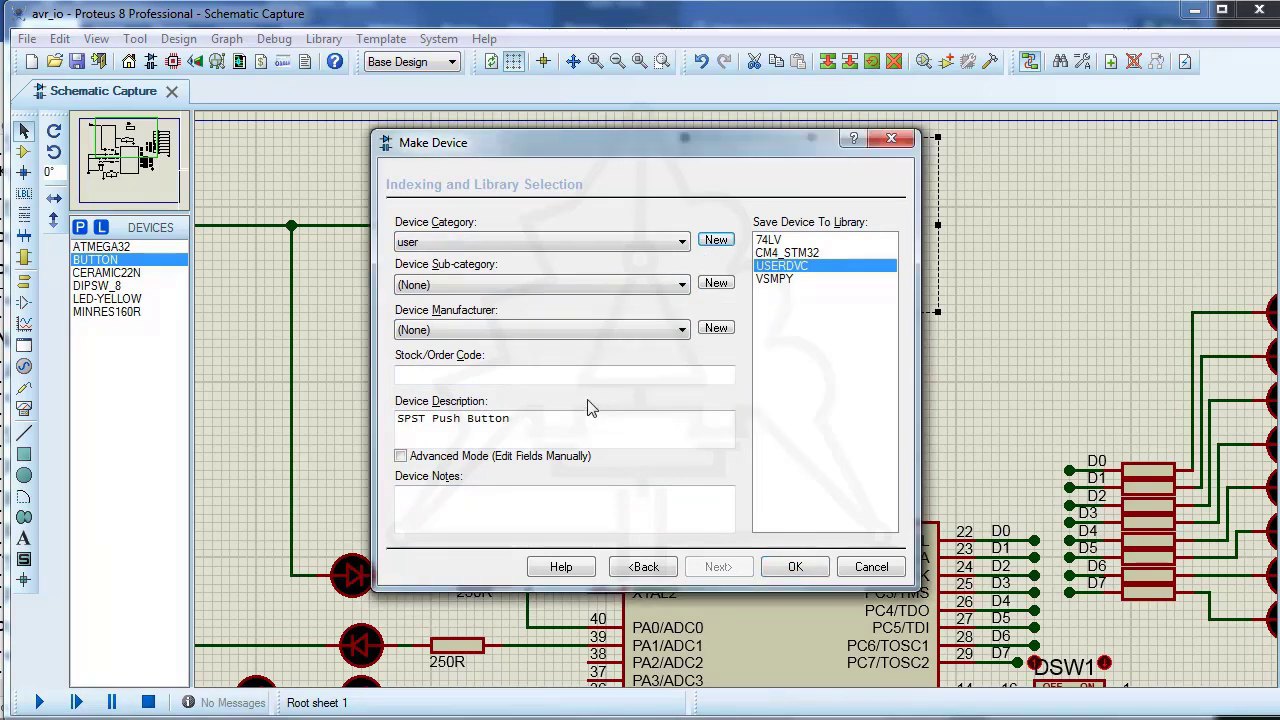
left_click(790, 567)
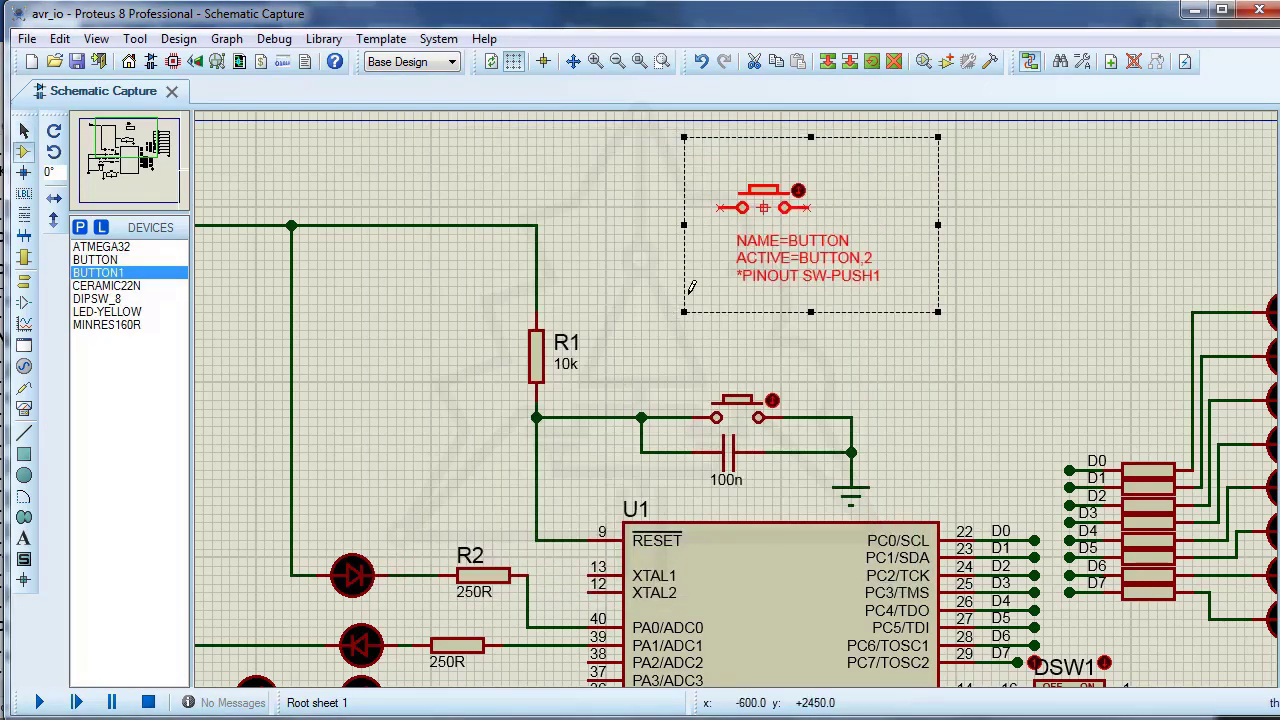
Step: Delete the decomposed button graphics and script, the old reset button and the old button at pin PB7
right_click(798, 221)
left_click(816, 300)
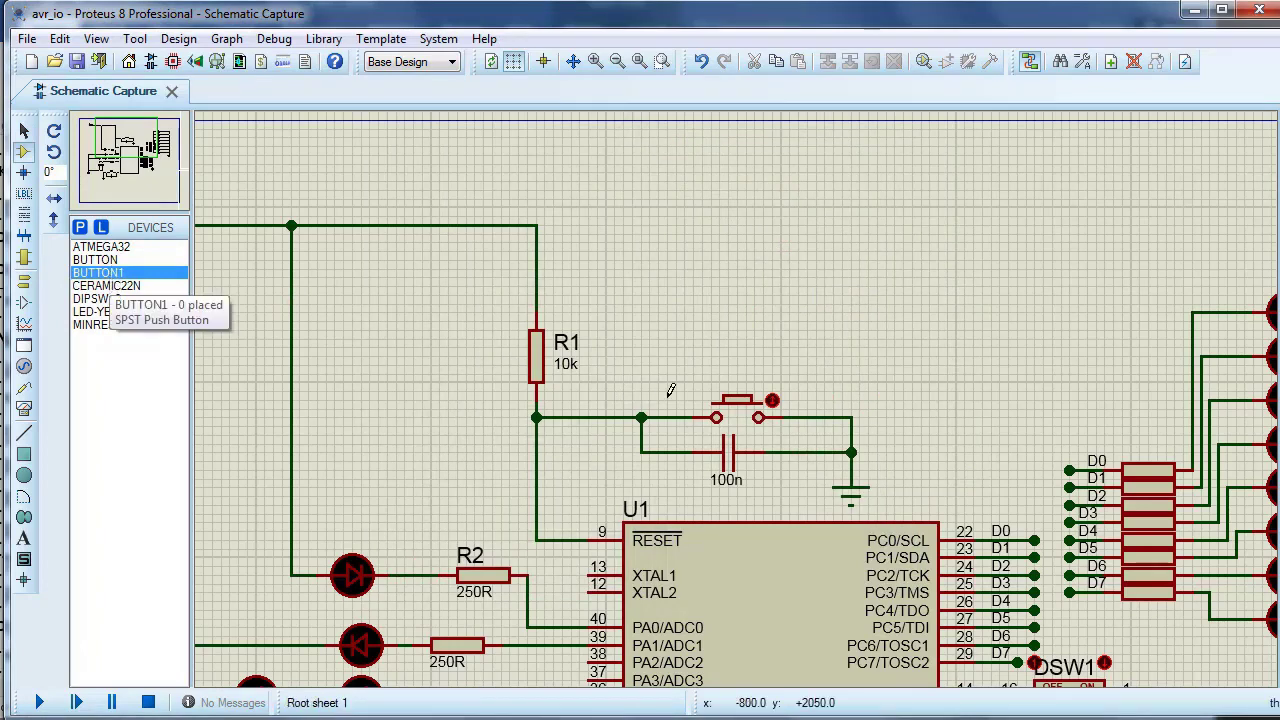
right_click(746, 398)
right_click(746, 398)
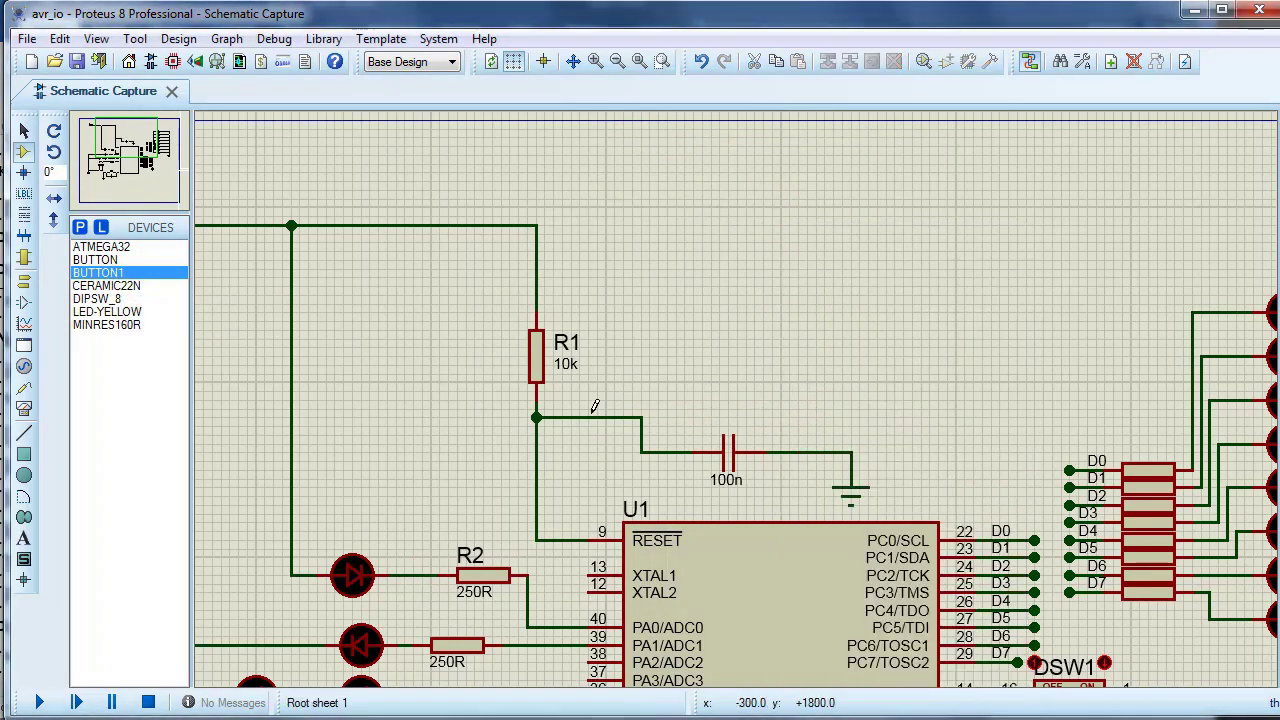
scroll(189, 466, "down", 1)
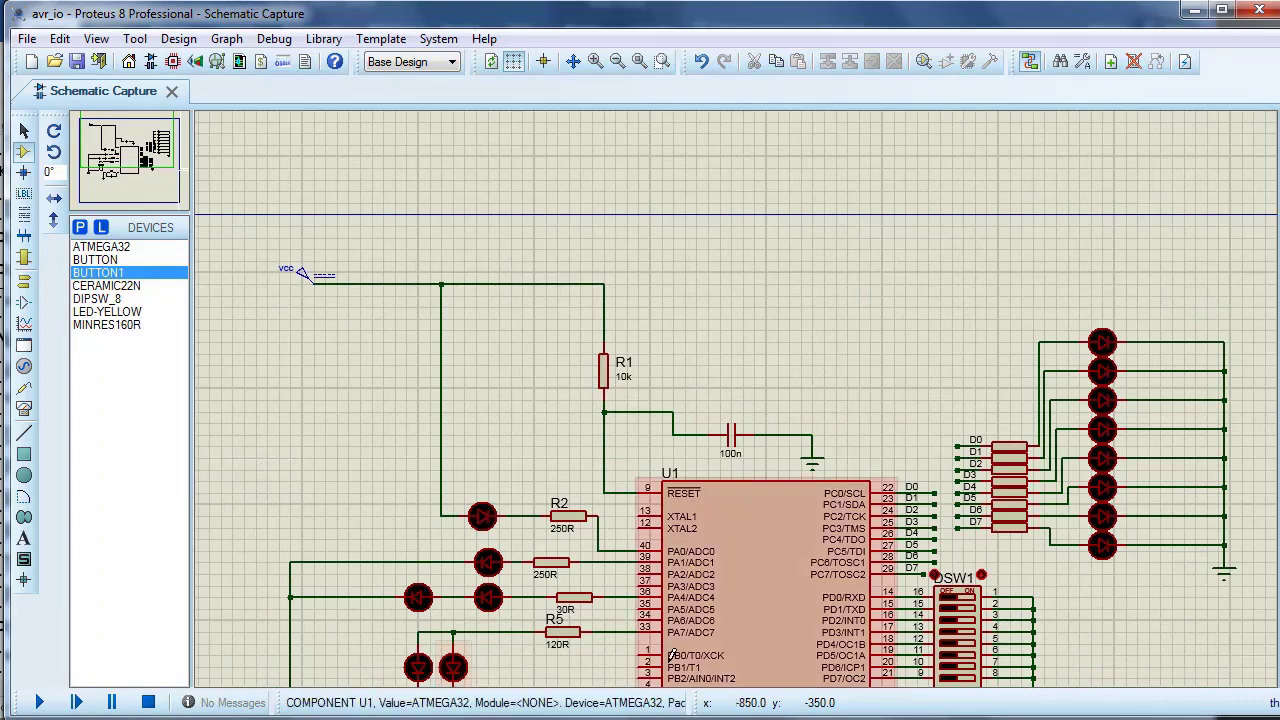
scroll(664, 662, "down", 2)
scroll(686, 544, "up", 3)
right_click(655, 402)
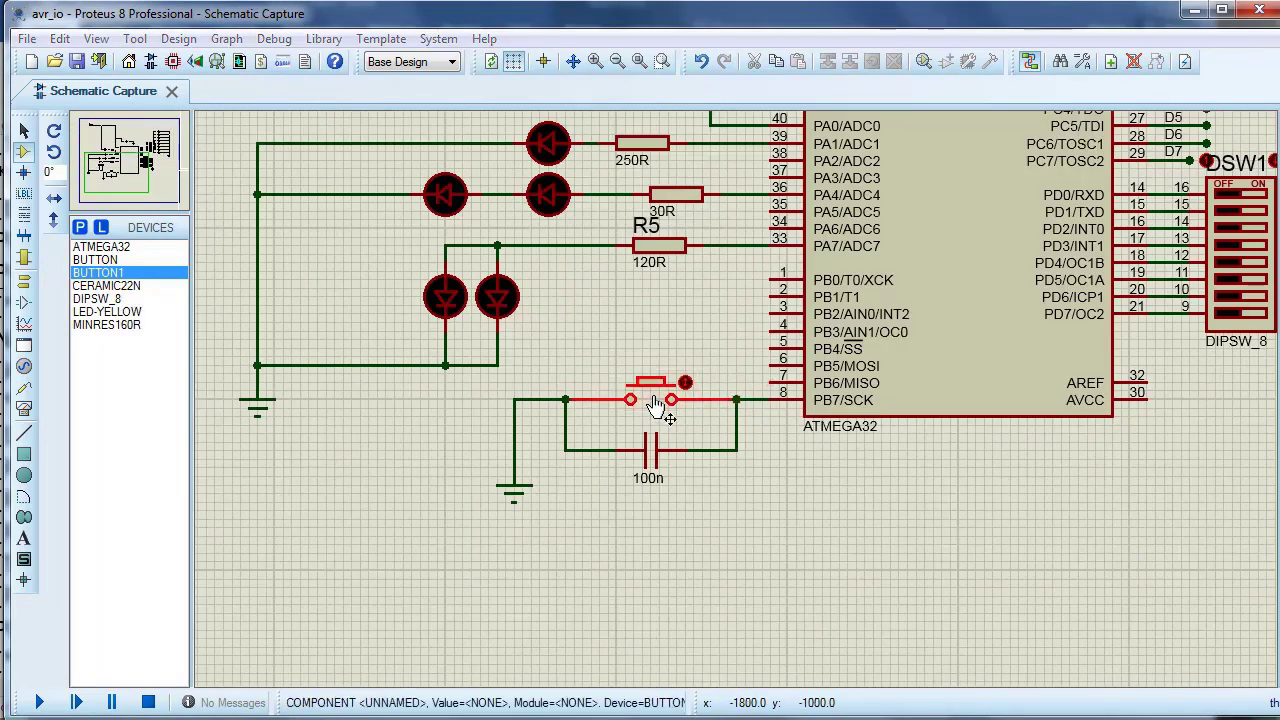
Step: Tidy the device list to remove the unused devices
left_click(143, 328)
right_click(138, 410)
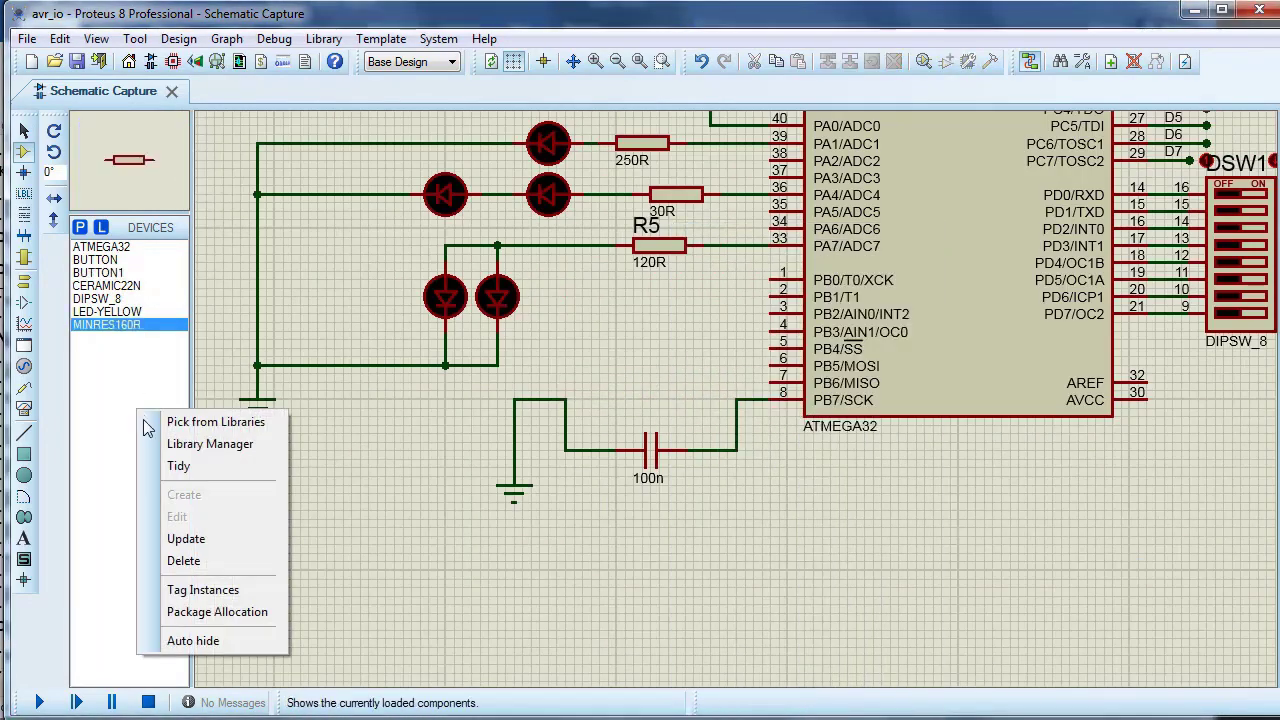
left_click(170, 466)
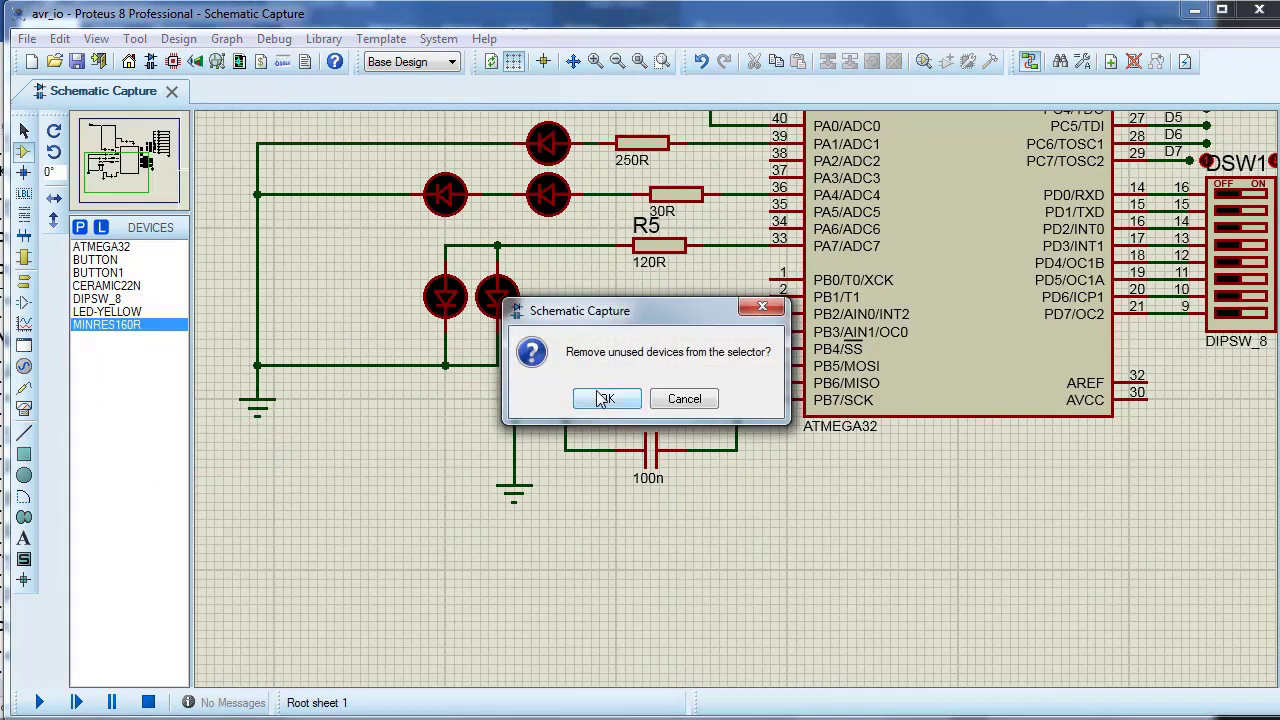
left_click(606, 397)
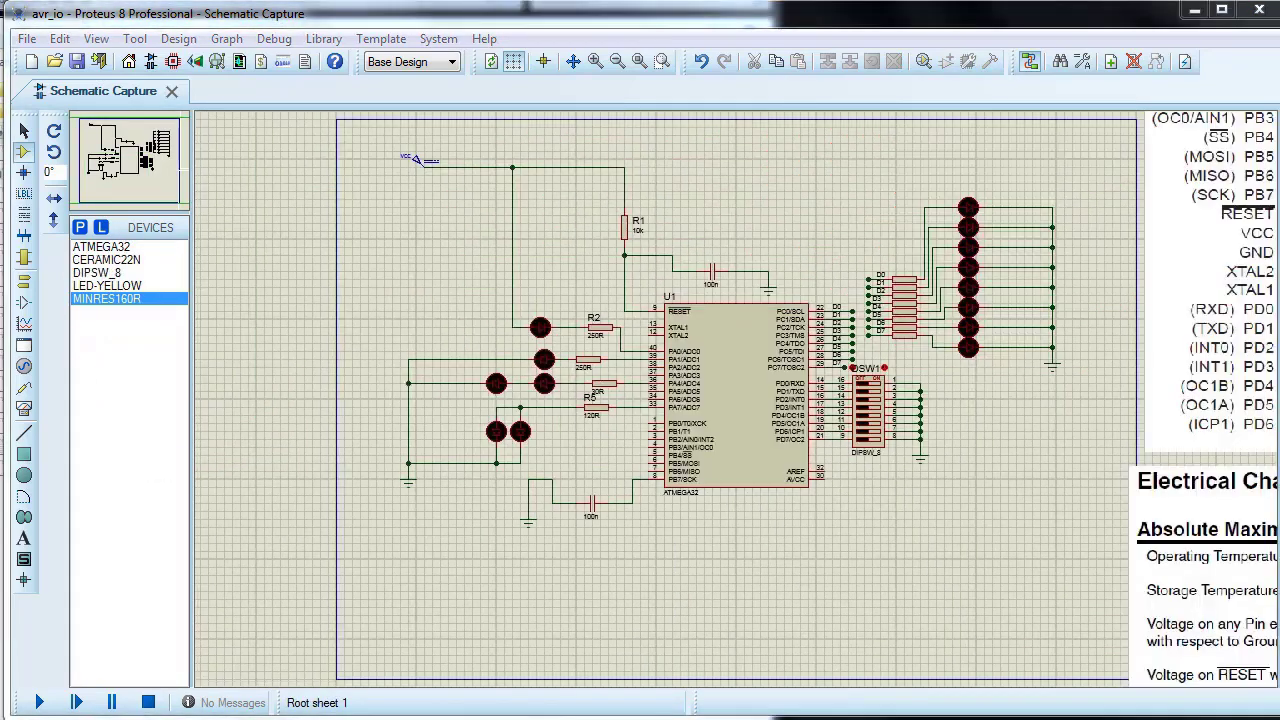
Step: Pick the BUTTON1 device from the user category of the device library
left_click(78, 229)
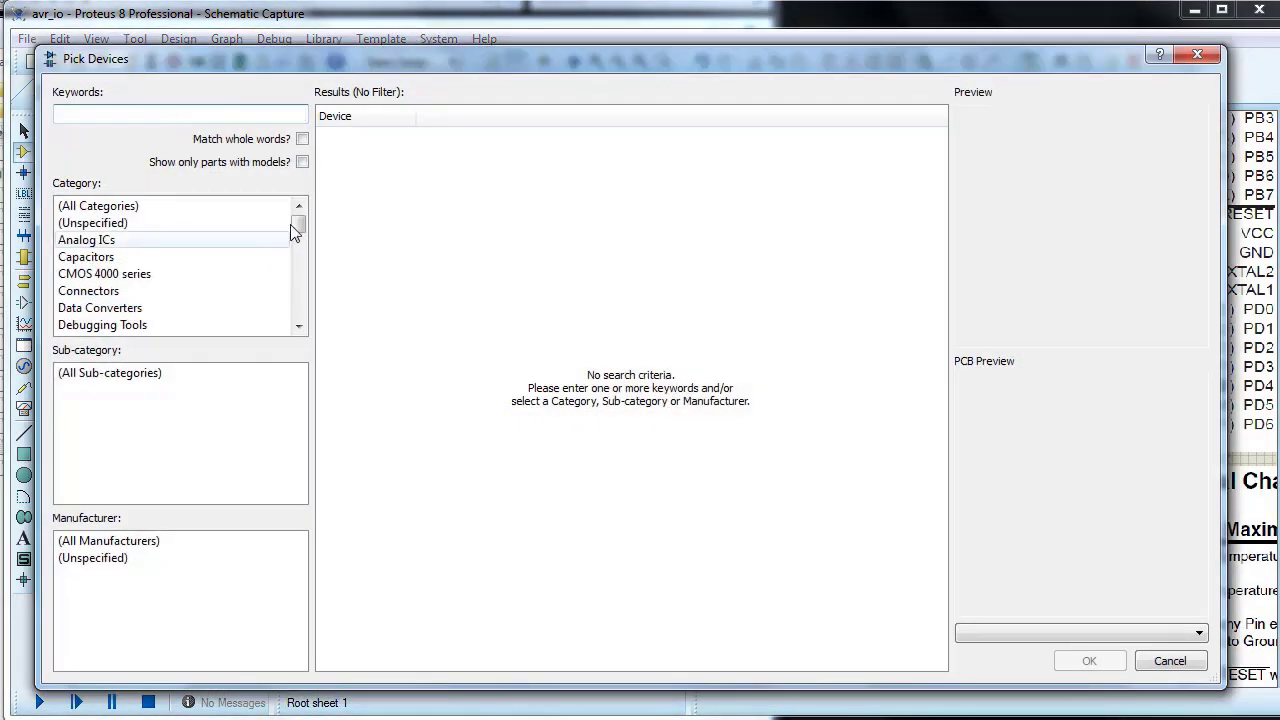
left_click_drag(298, 226, 300, 312)
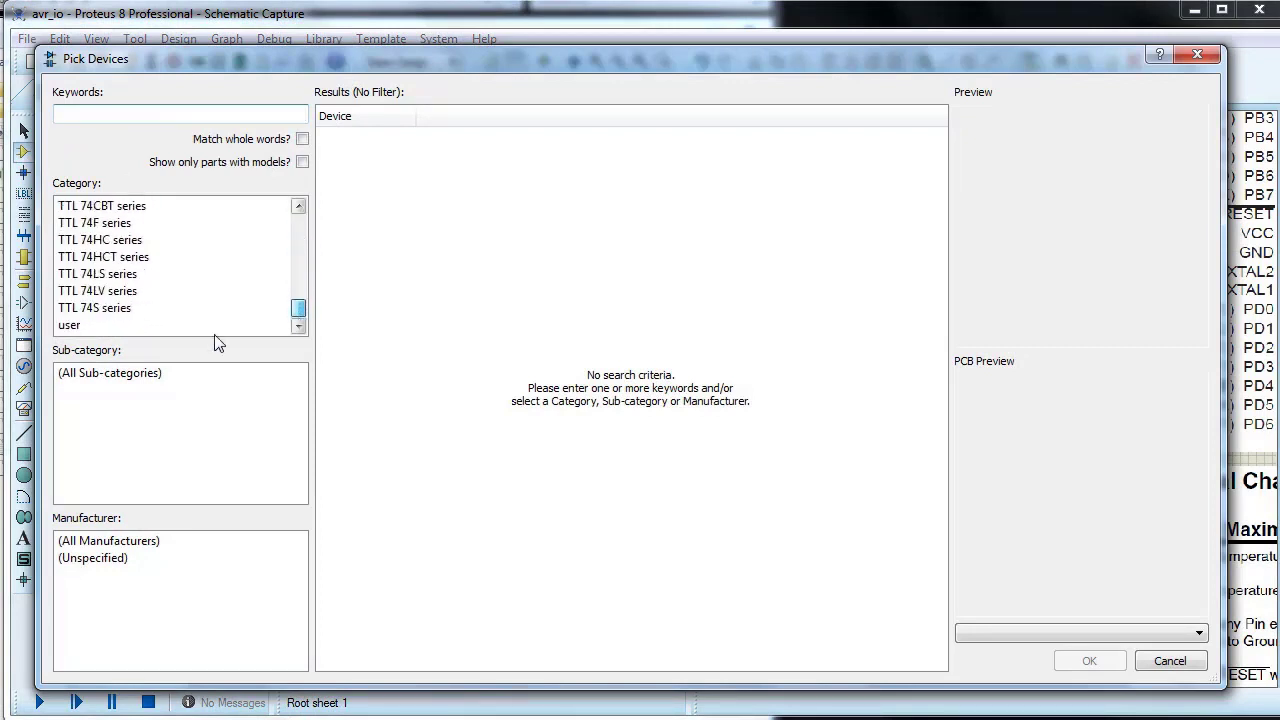
left_click(66, 324)
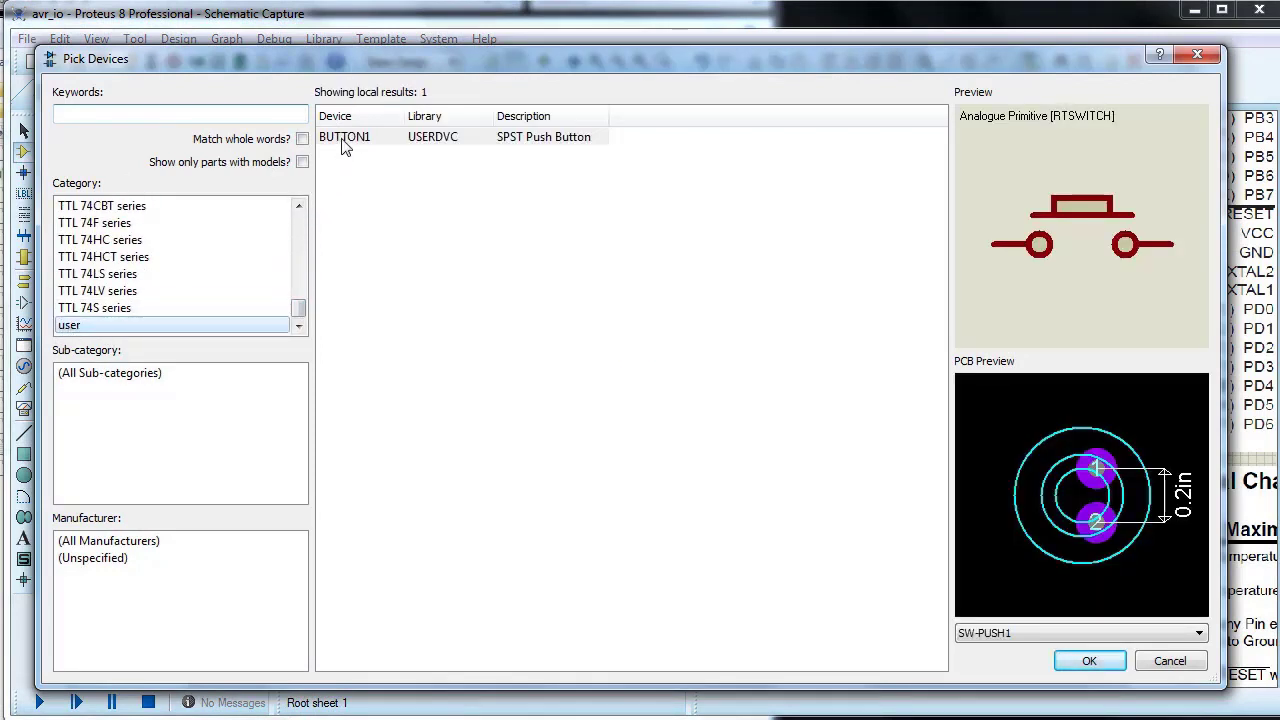
left_click(345, 140)
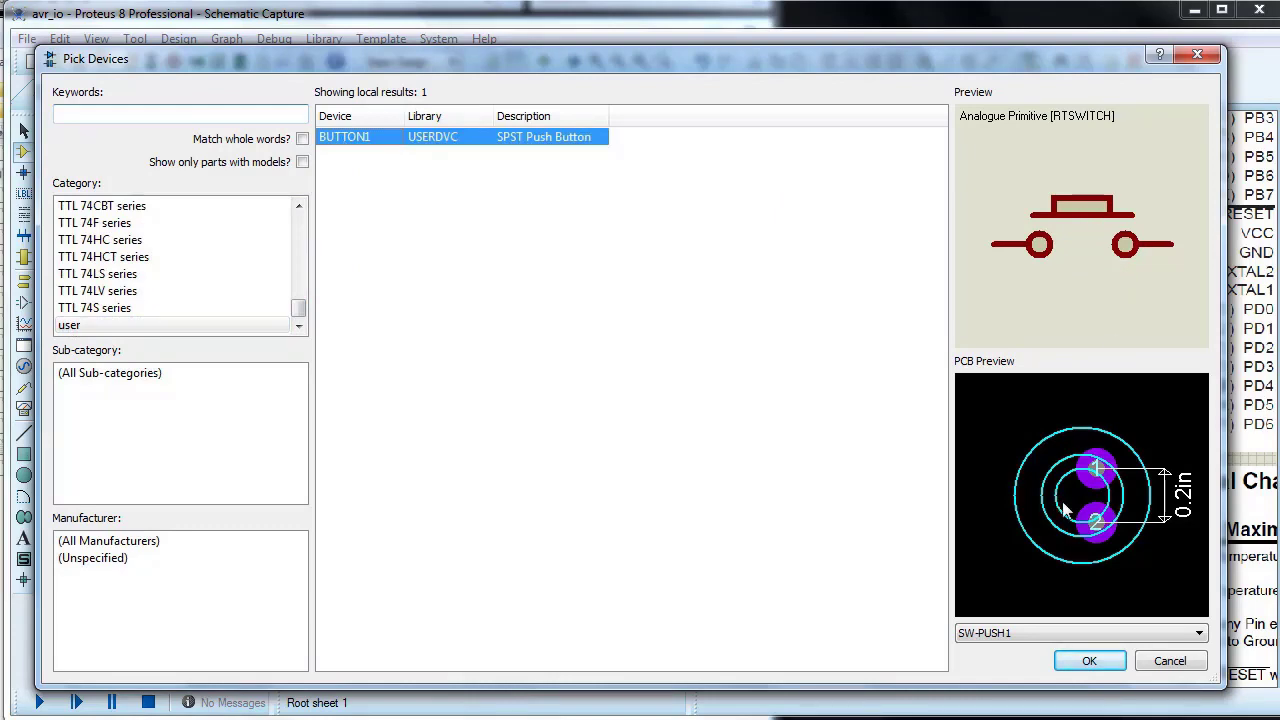
left_click(1090, 661)
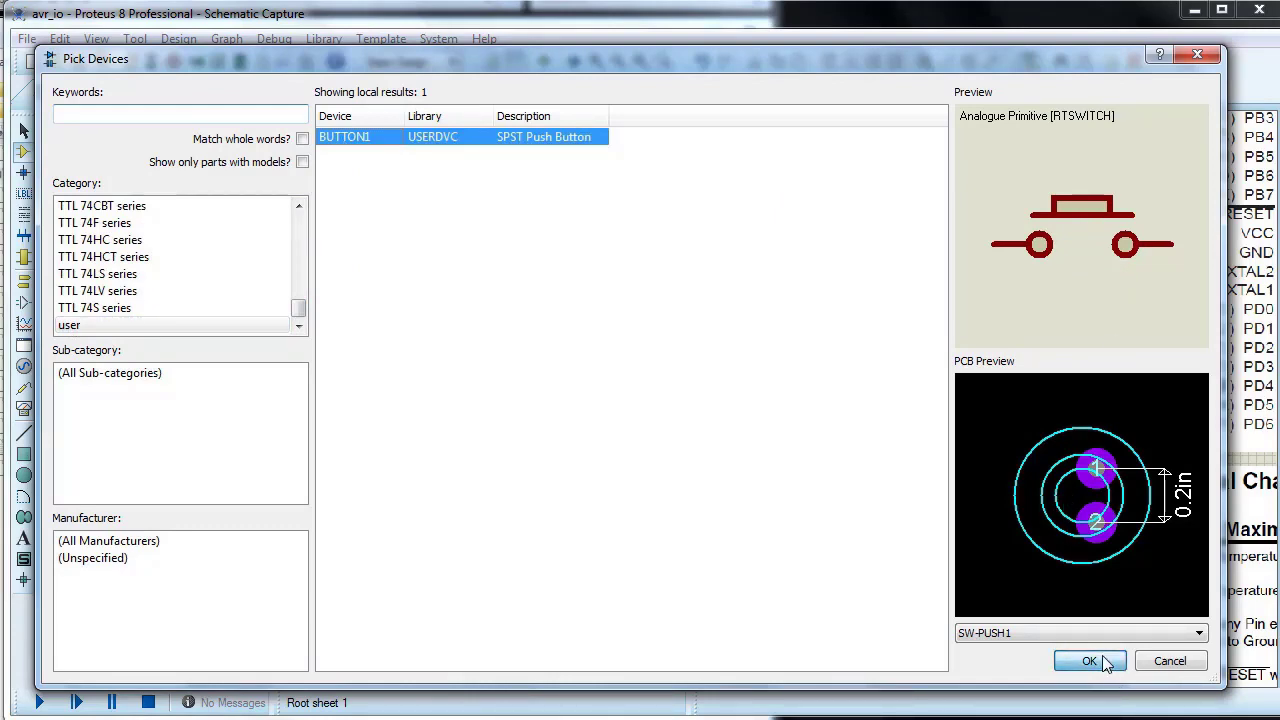
Step: Place BUTTON1 above the reset circuit's 100n capacitor and wire it in parallel with the capacitor
left_click(718, 220)
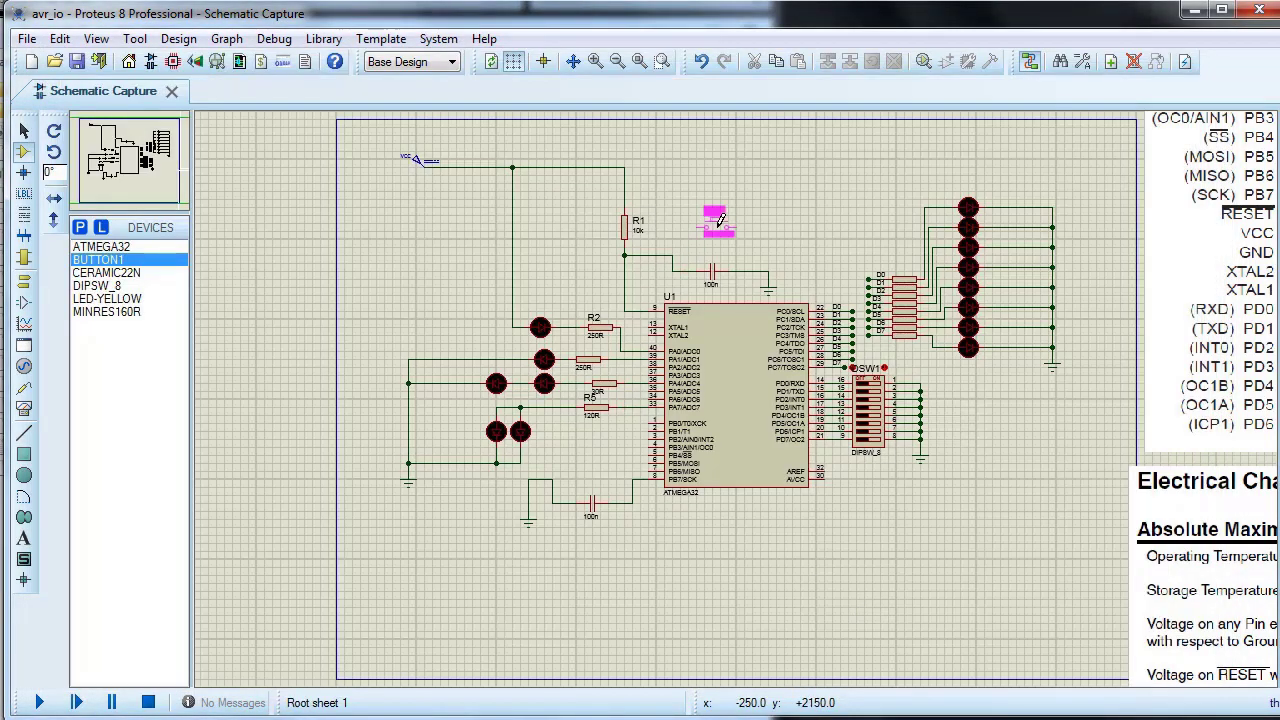
left_click(712, 255)
scroll(715, 265, "up", 3)
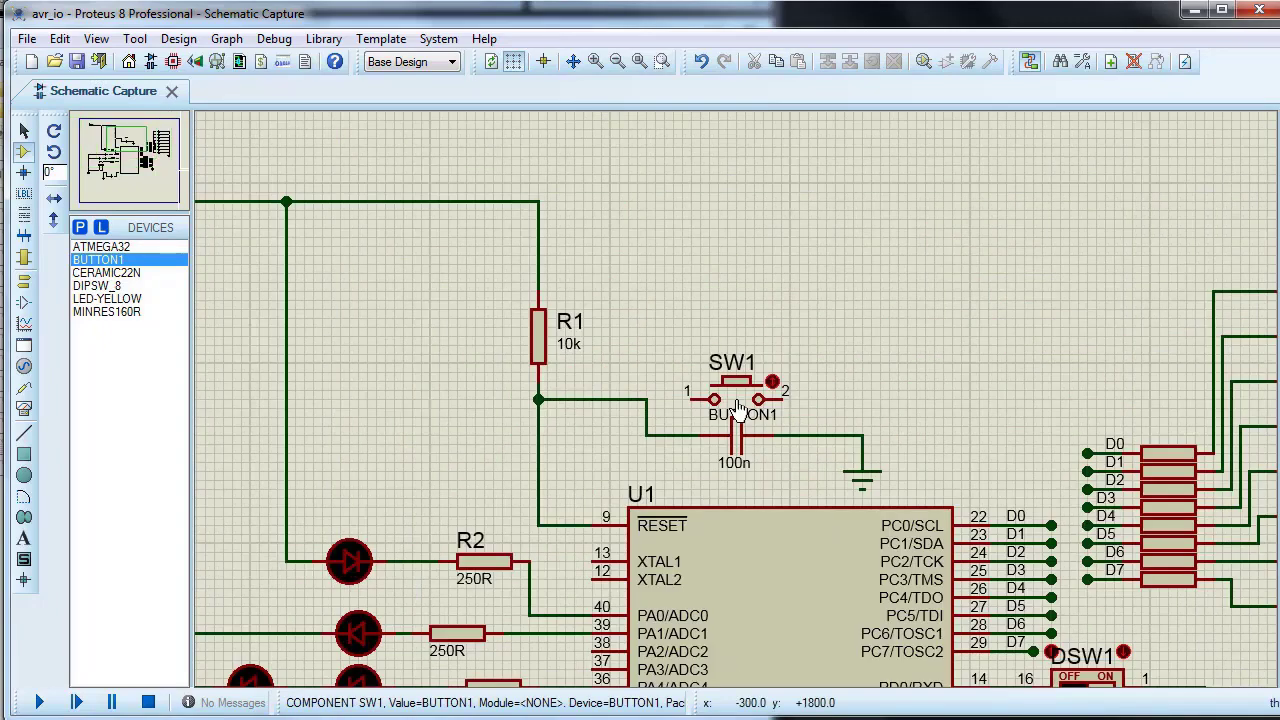
left_click(668, 398)
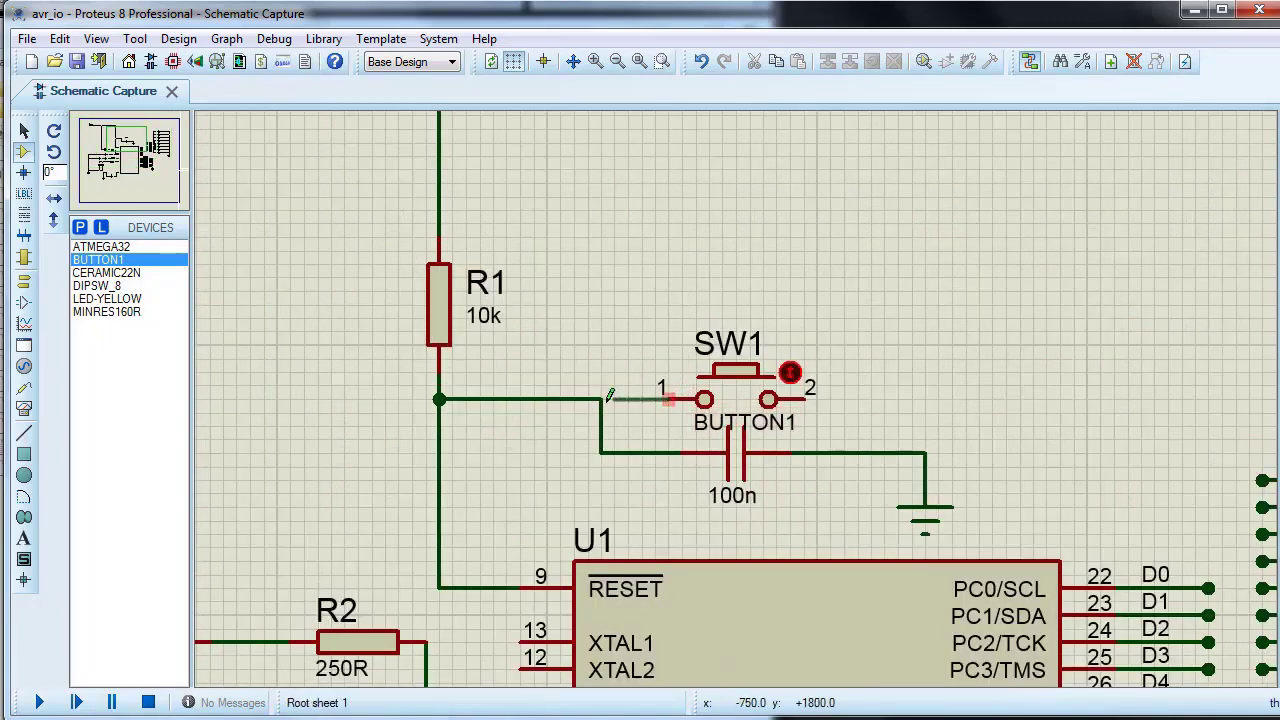
left_click(600, 399)
left_click(808, 398)
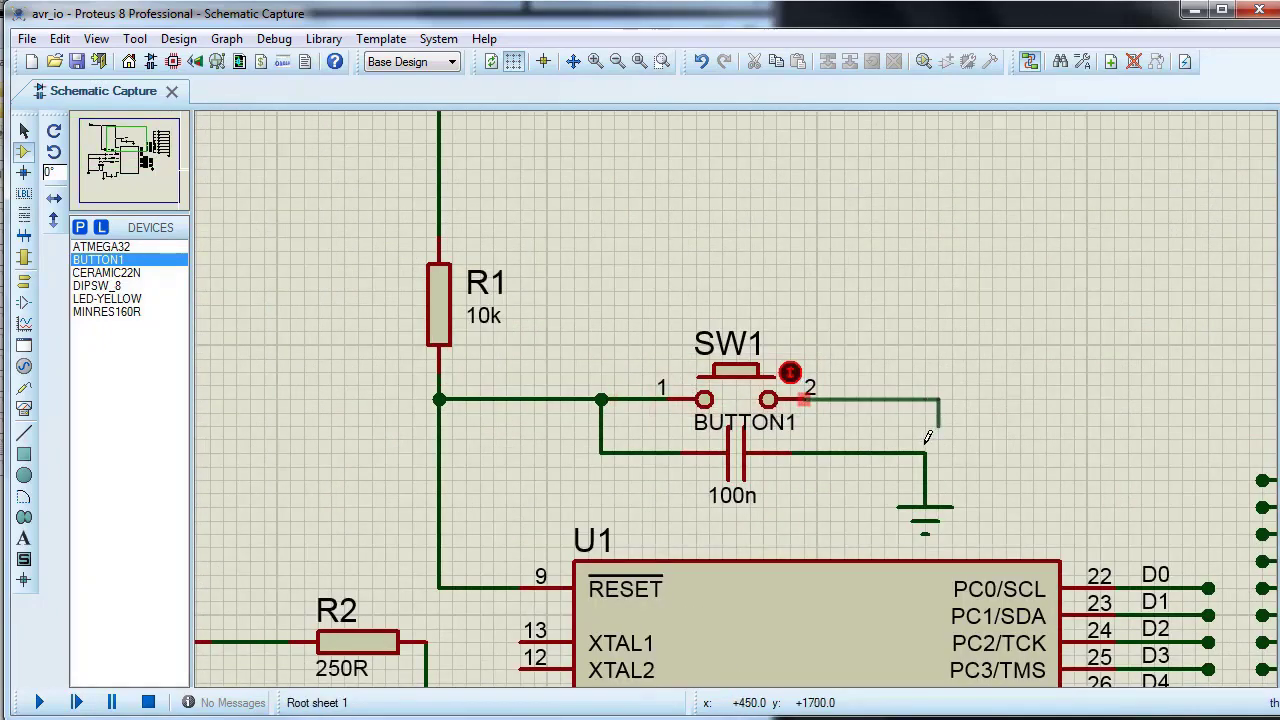
left_click(925, 453)
Step: Hide the part value of SW1 on the schematic
right_click(740, 390)
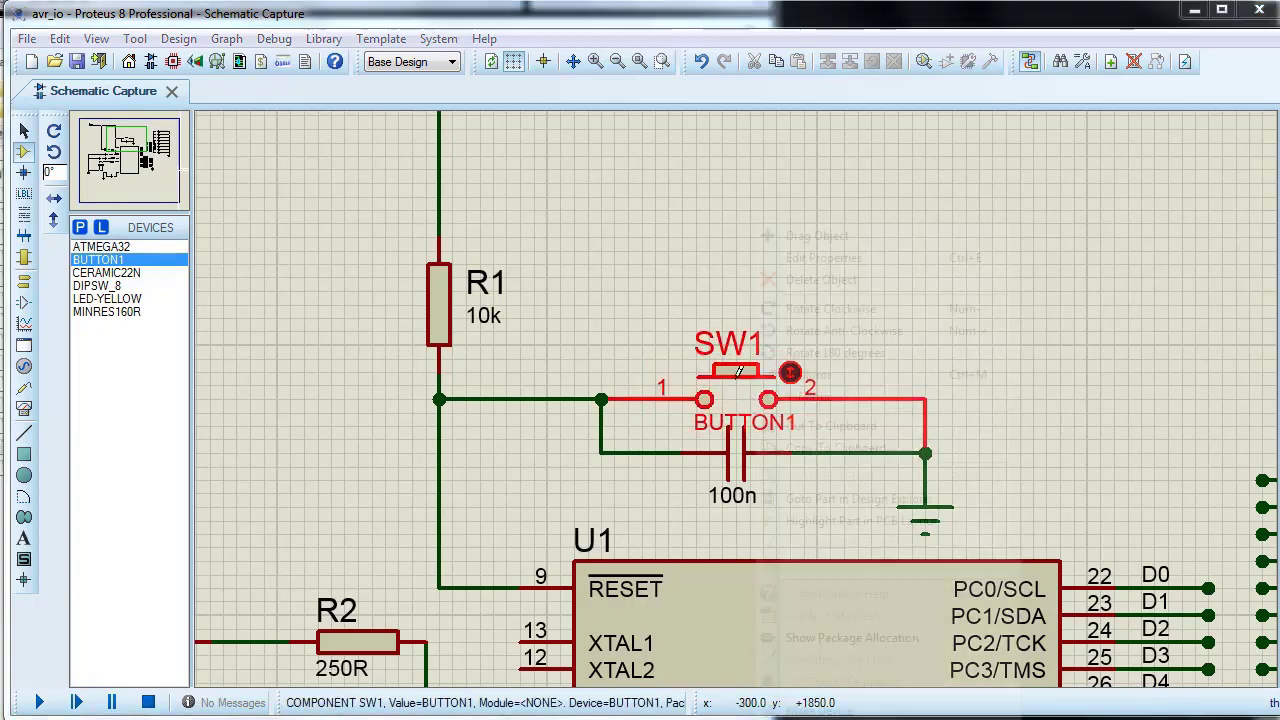
left_click(820, 257)
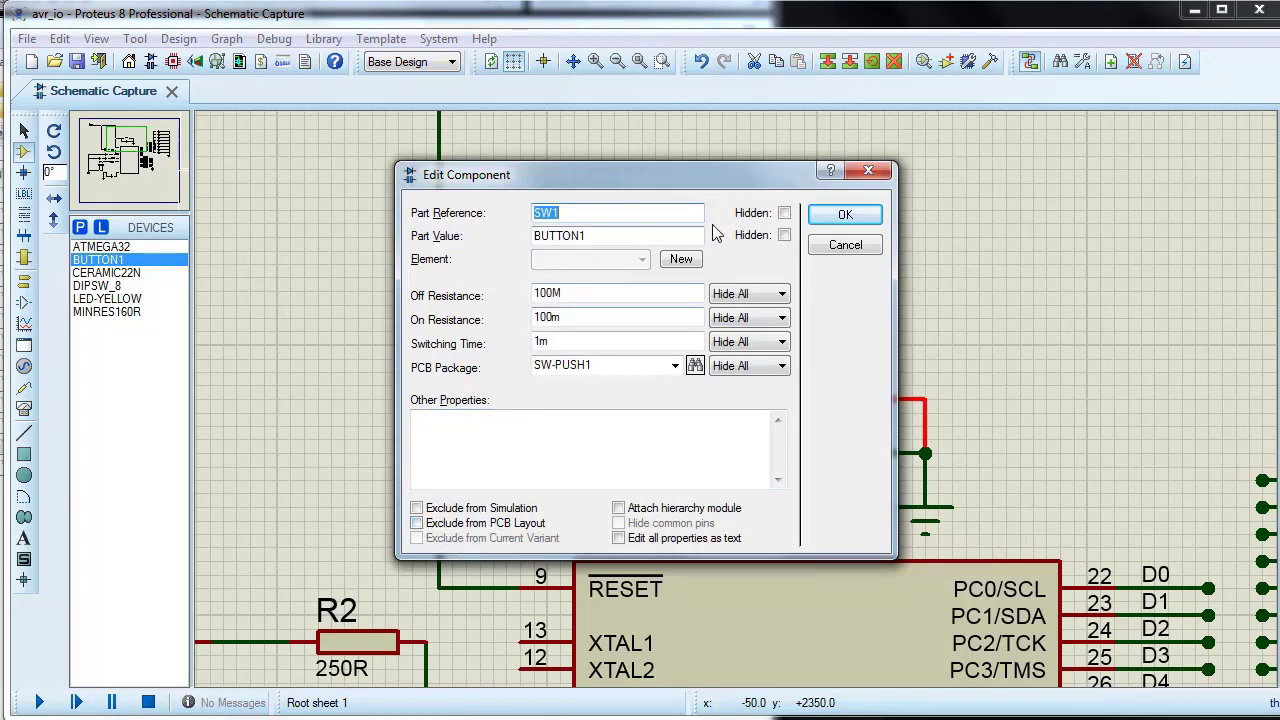
left_click(786, 236)
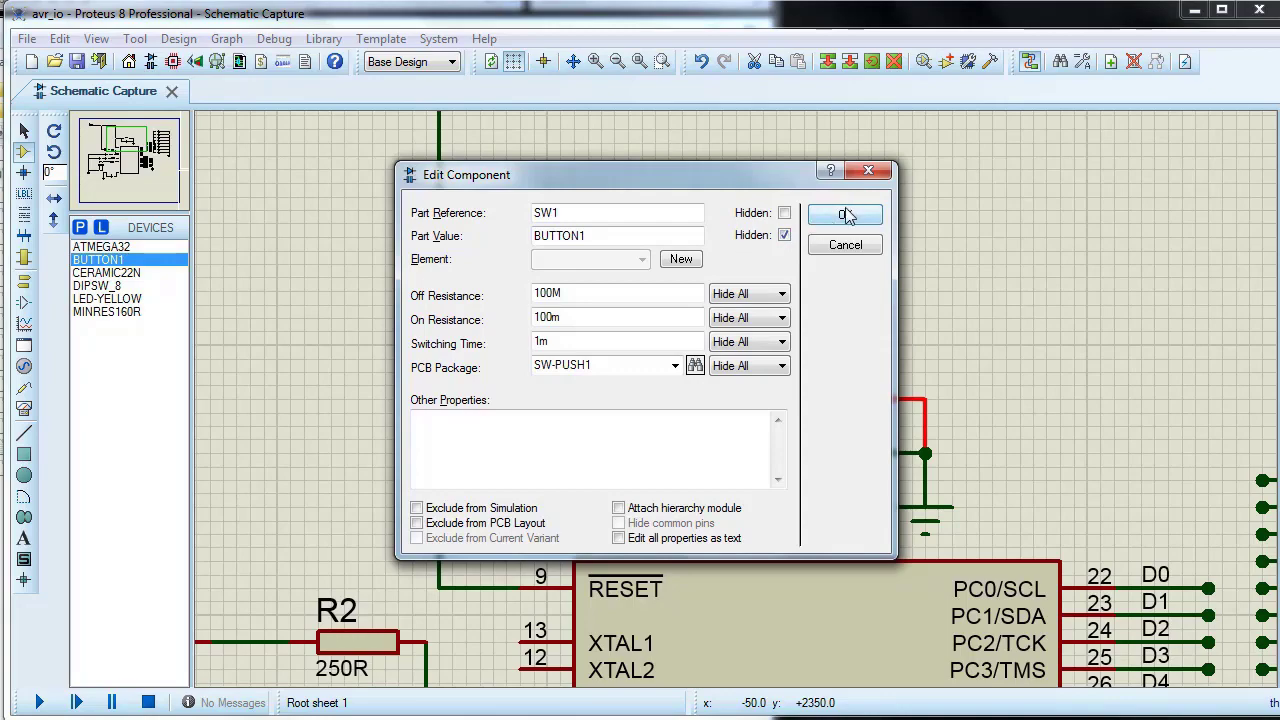
left_click(845, 216)
Step: Place a second BUTTON1 device directly above the 100n capacitor connected to the ATMEGA32's PB7 pin
scroll(700, 450, "down", 1)
scroll(654, 494, "down", 2)
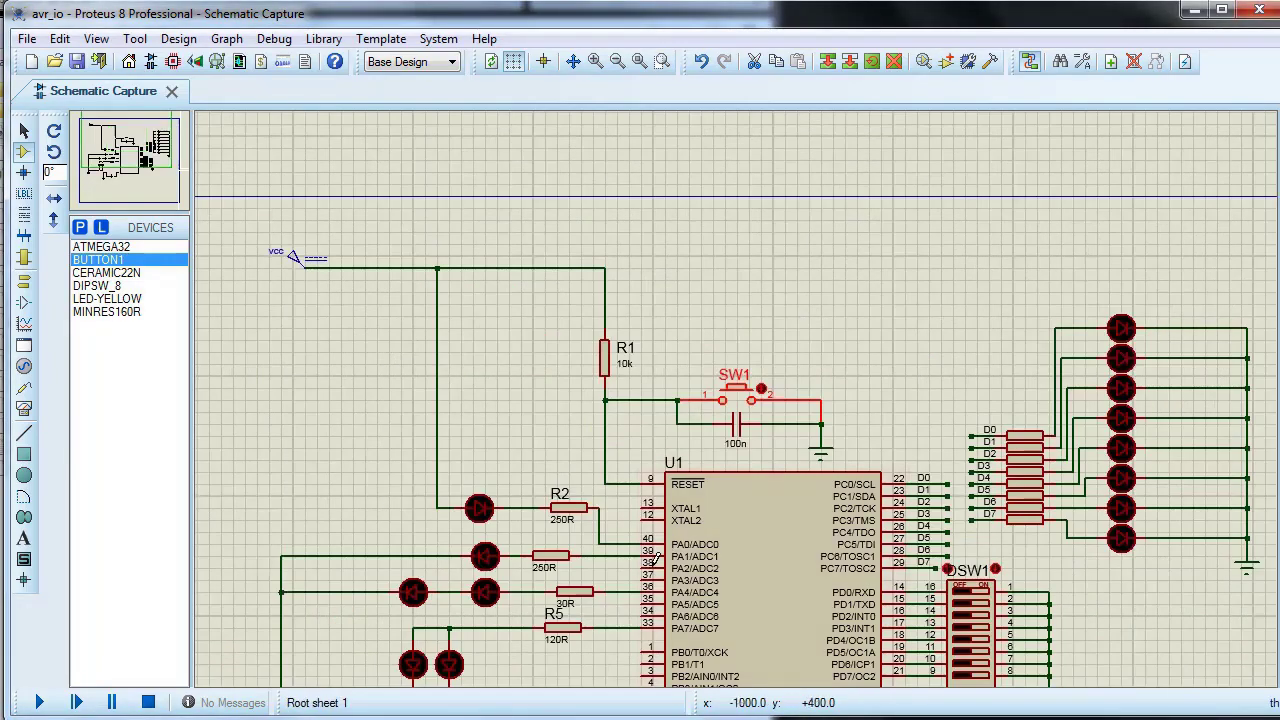
scroll(656, 557, "down", 2)
scroll(737, 398, "up", 4)
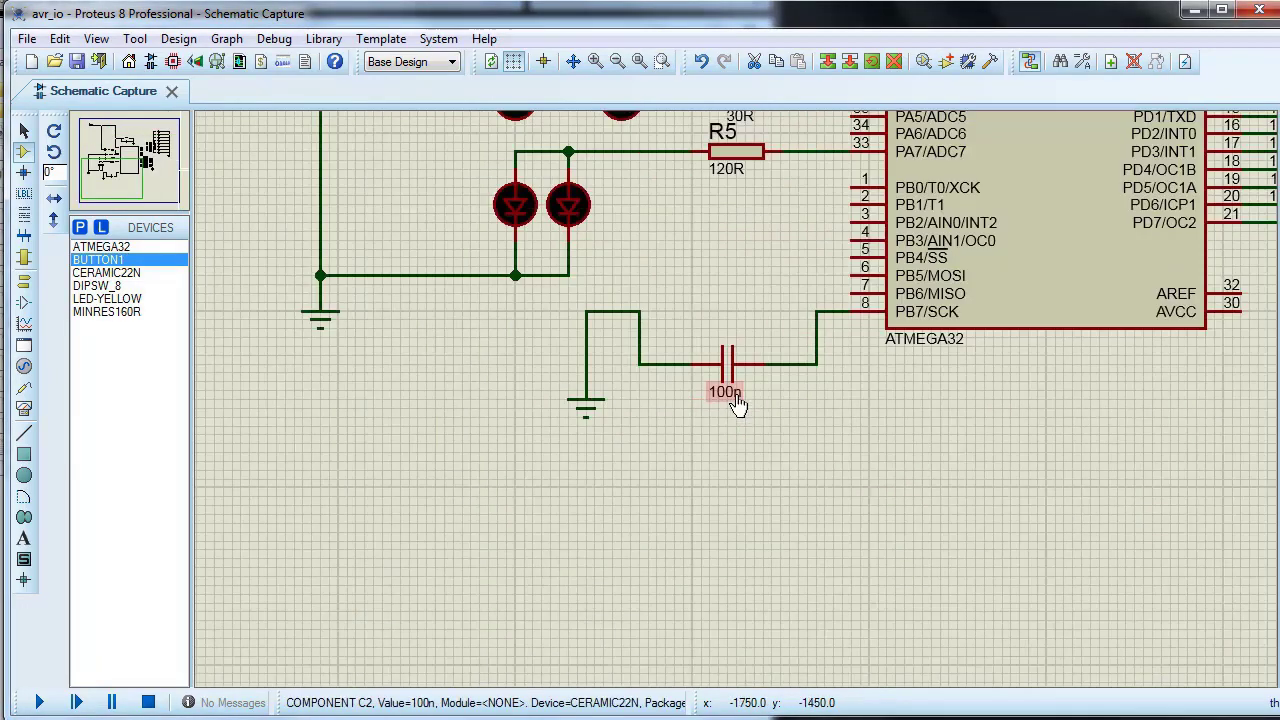
left_click(718, 312)
left_click(713, 306)
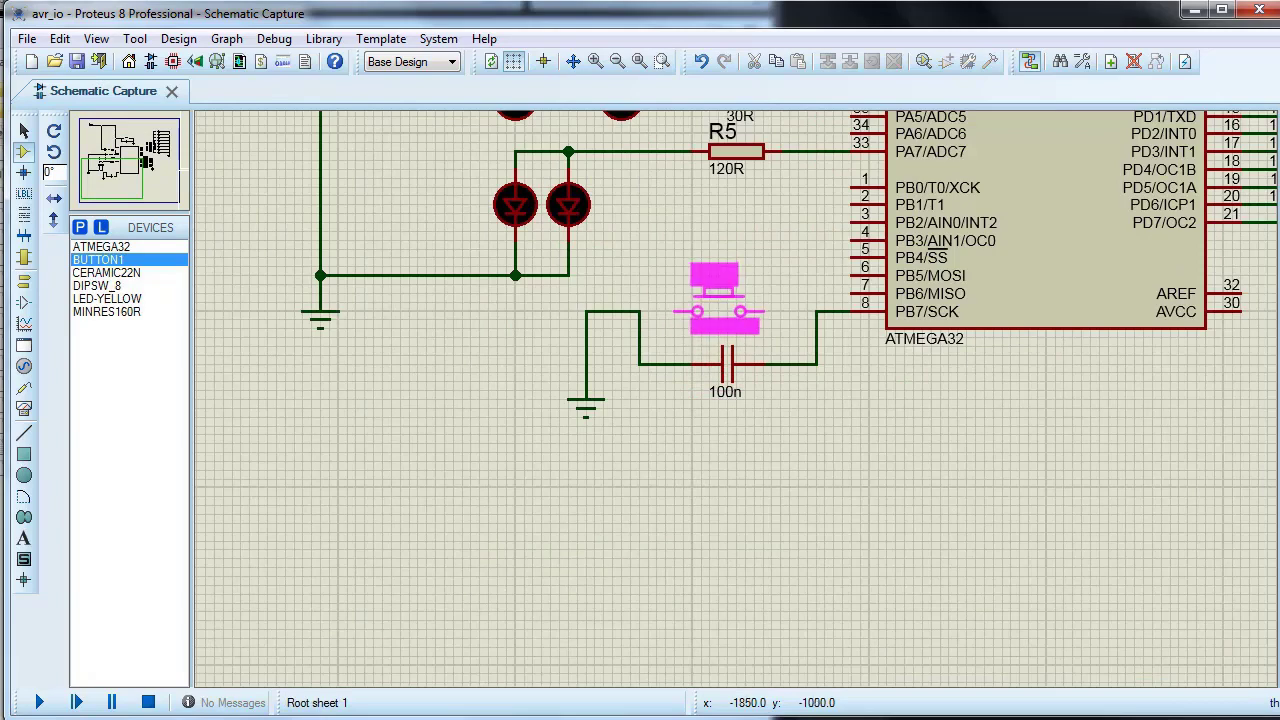
left_click(718, 304)
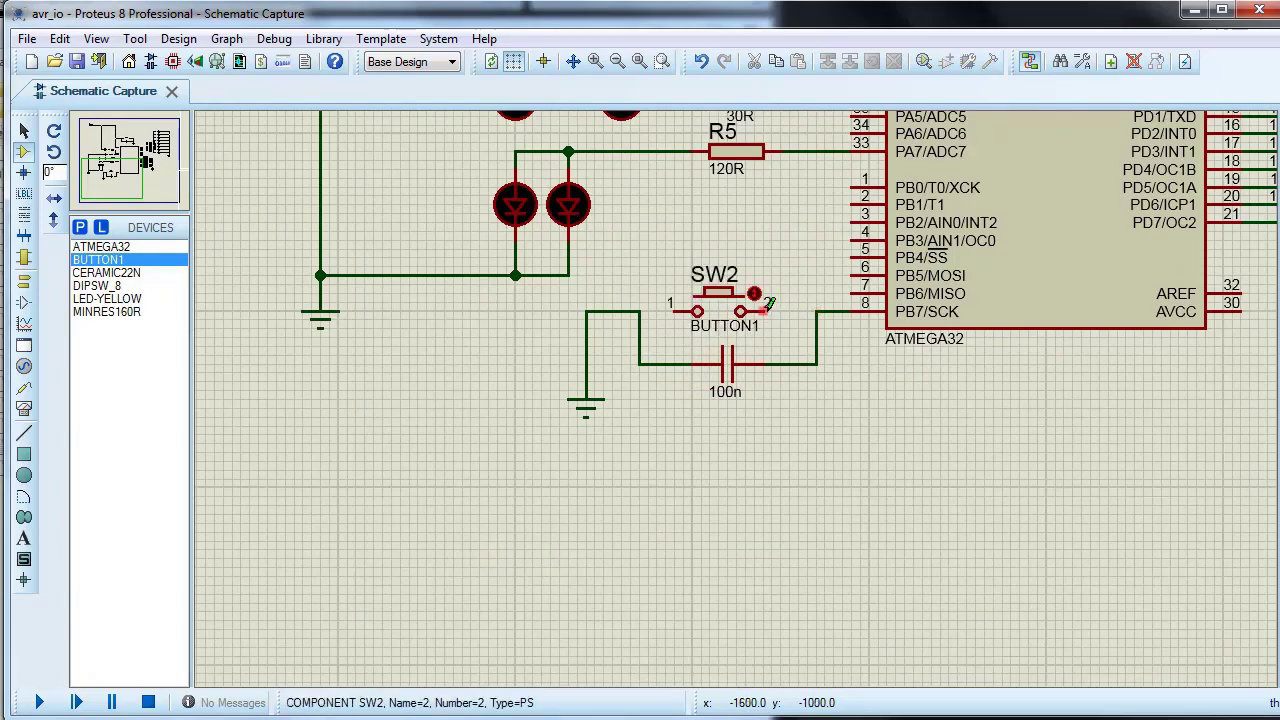
Step: Wire both pins of SW2 to the capacitor's existing wires so the button is in parallel with the 100n capacitor
left_click(770, 311)
left_click(817, 312)
left_click(668, 306)
left_click(639, 312)
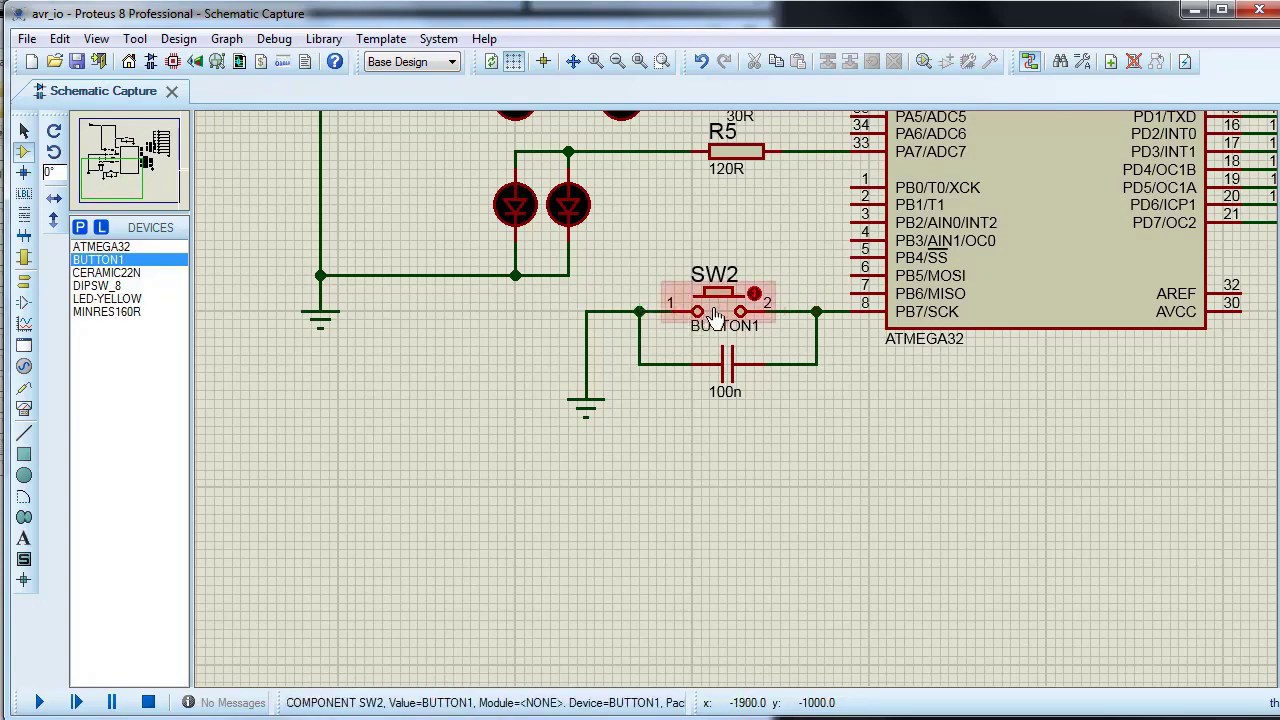
Step: Hide the part value of SW2 on the schematic
right_click(713, 316)
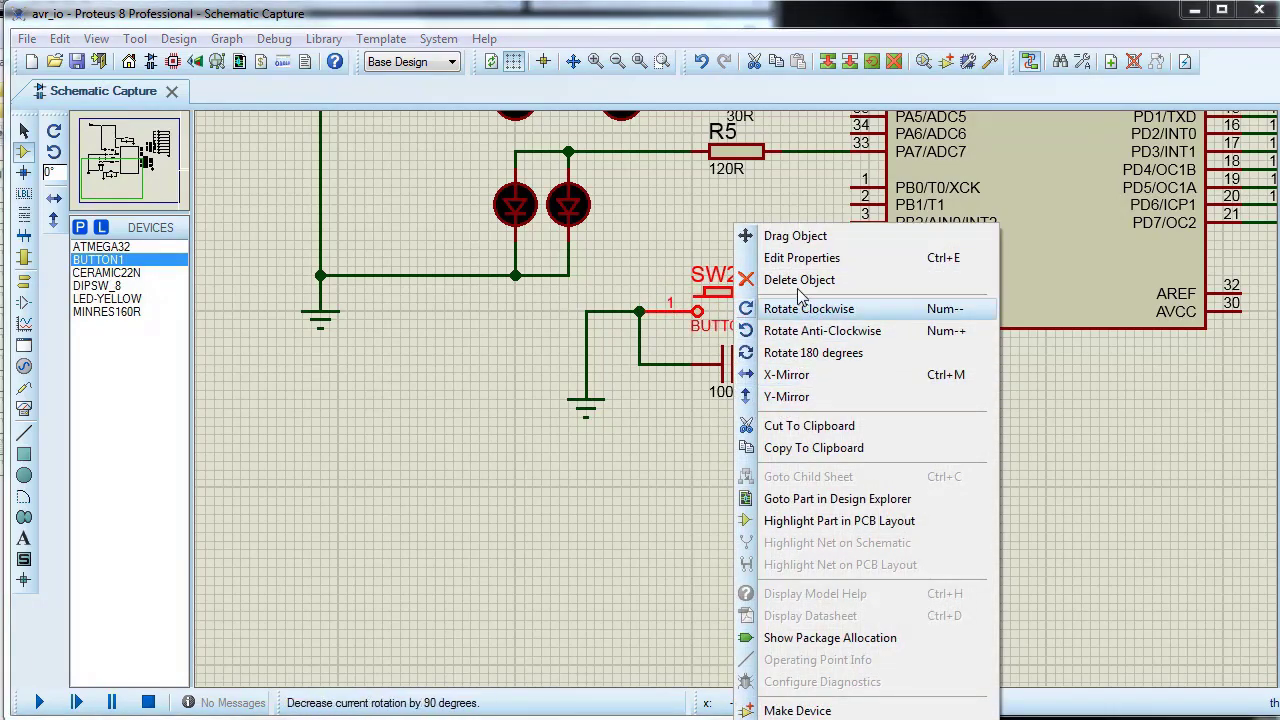
left_click(800, 258)
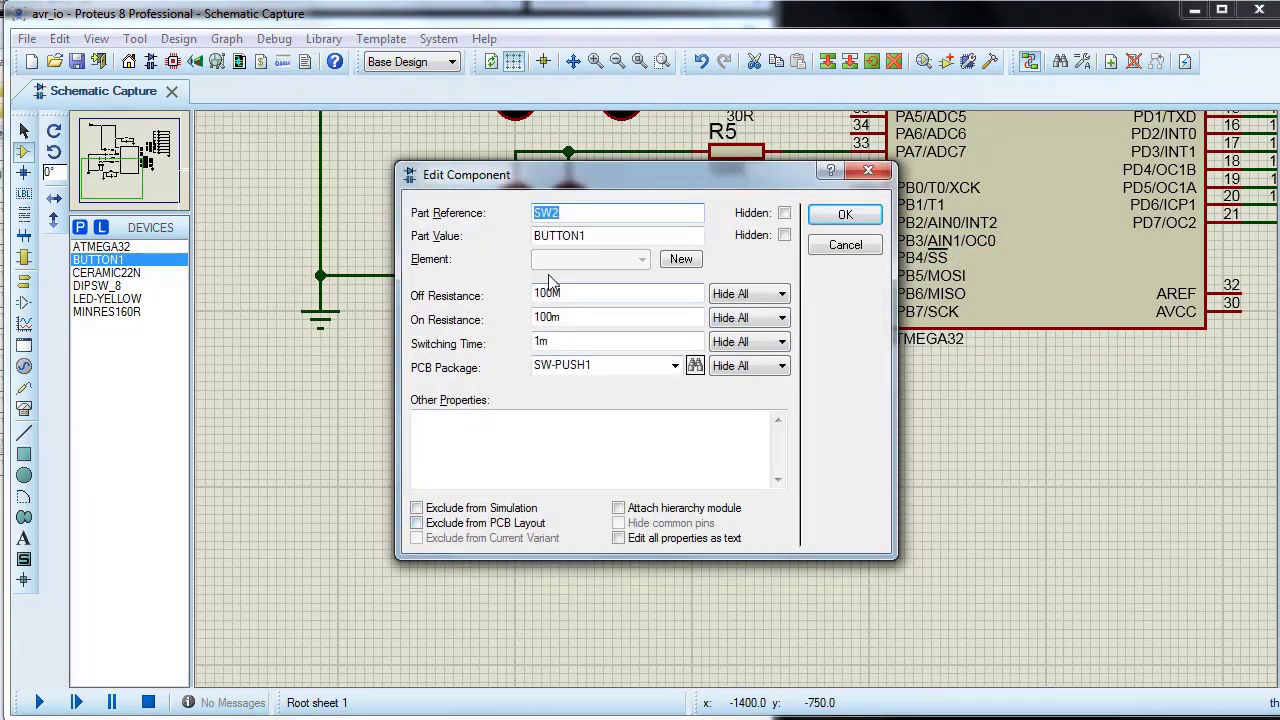
left_click(842, 216)
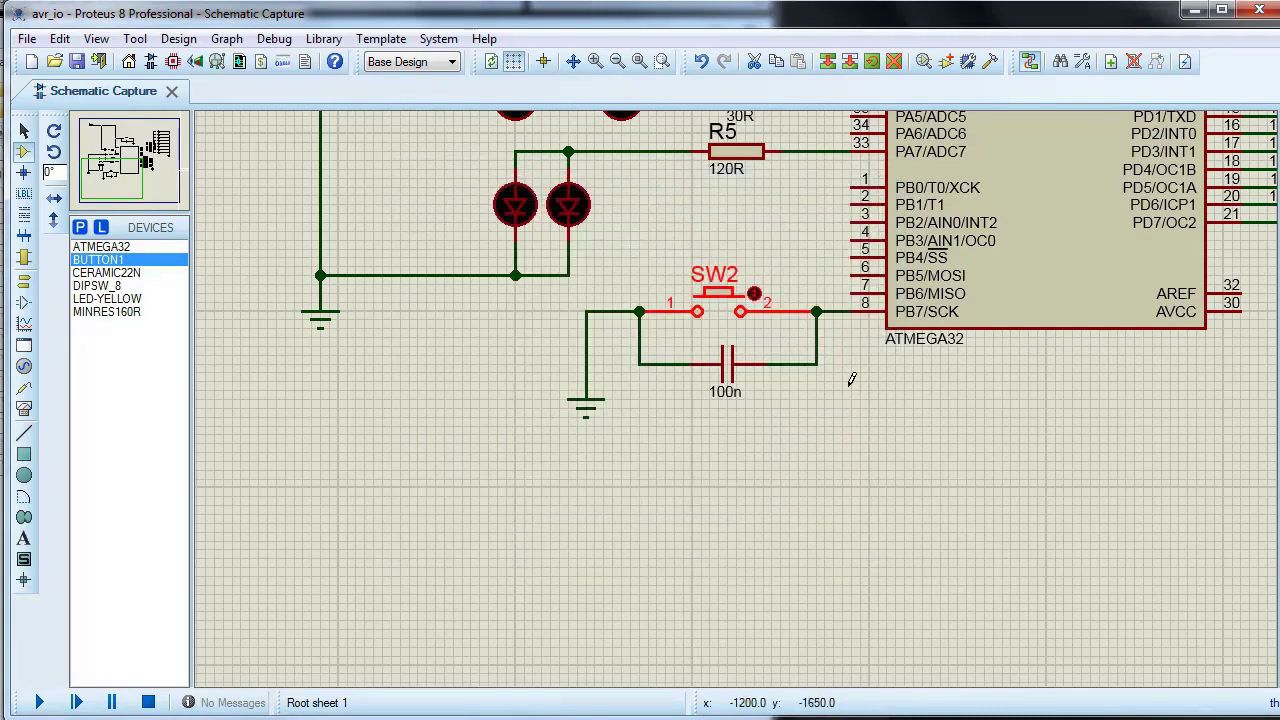
Step: Inspect the component properties of DIP switch DSW1 for a PCB package setting, leaving them unedited
scroll(851, 379, "down", 2)
scroll(818, 370, "down", 1)
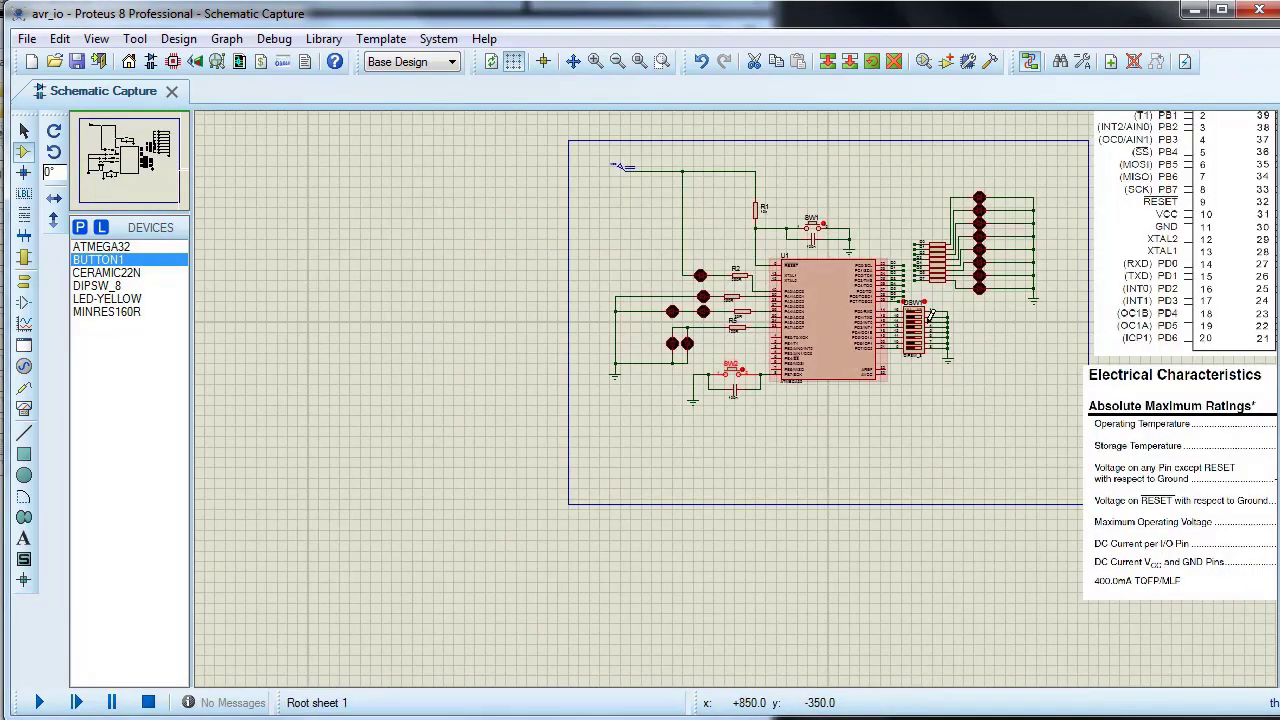
scroll(740, 393, "up", 2)
scroll(740, 393, "up", 1)
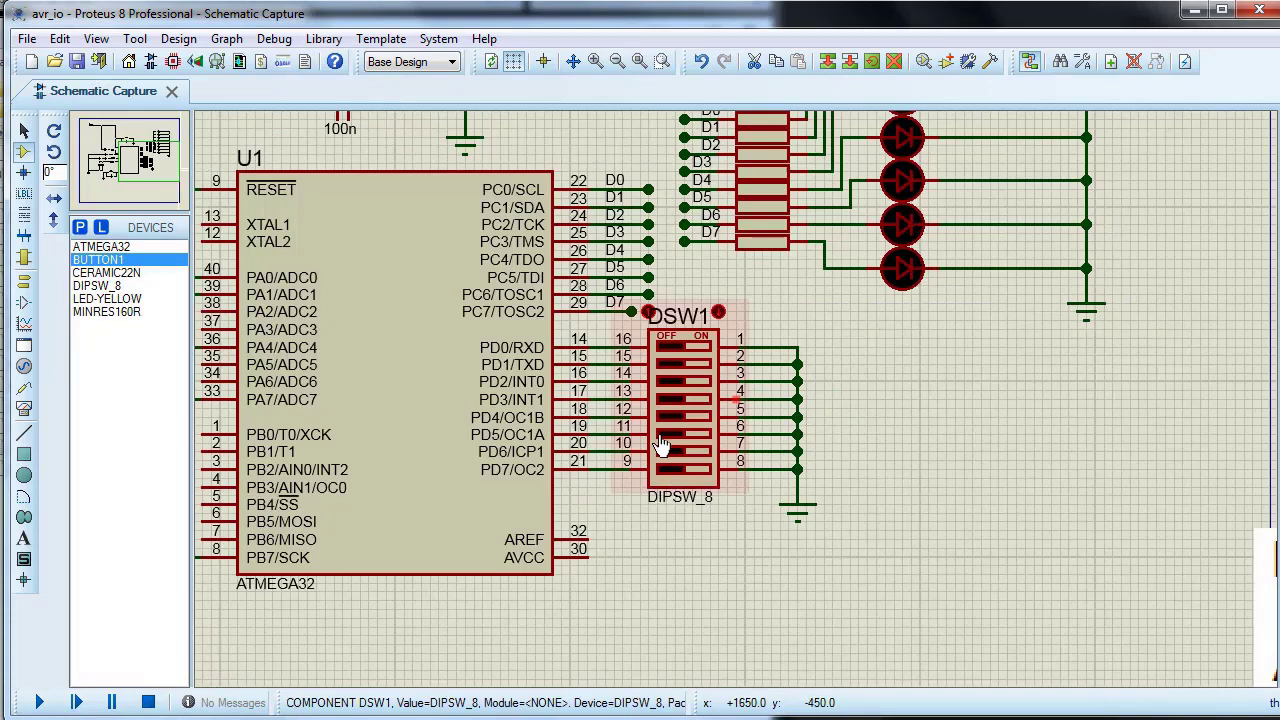
right_click(702, 400)
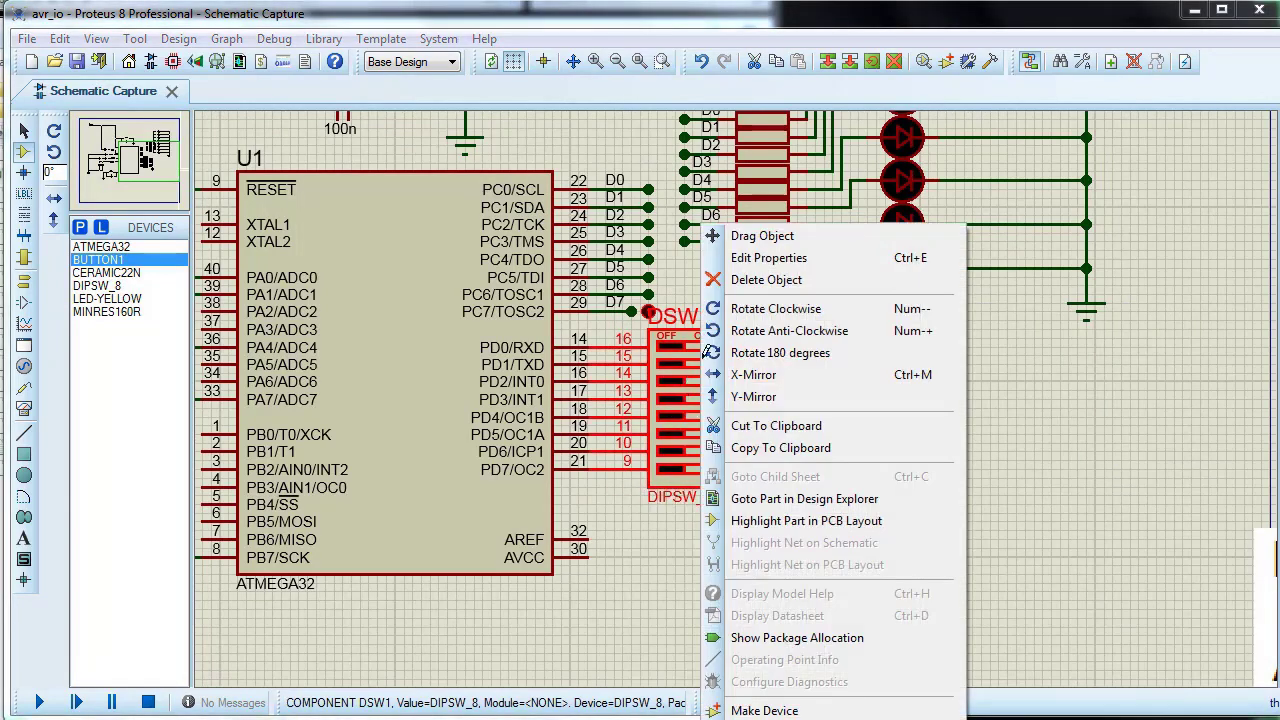
left_click(745, 262)
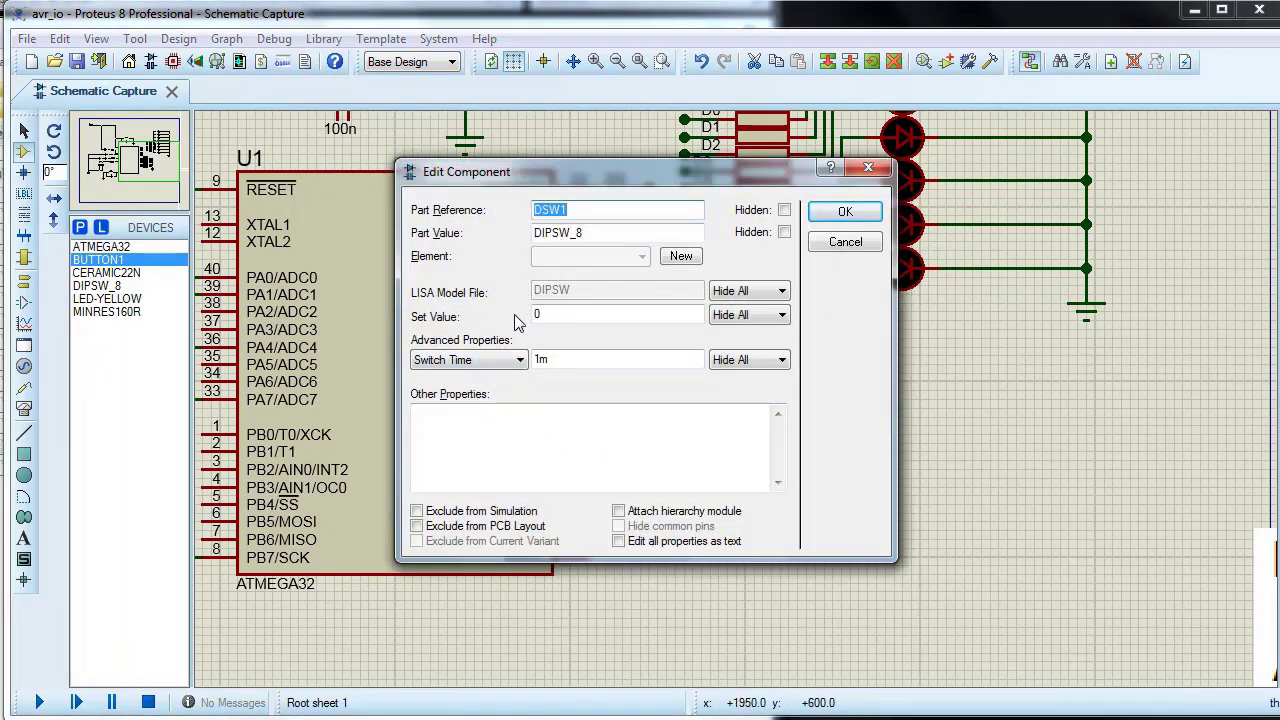
left_click(849, 245)
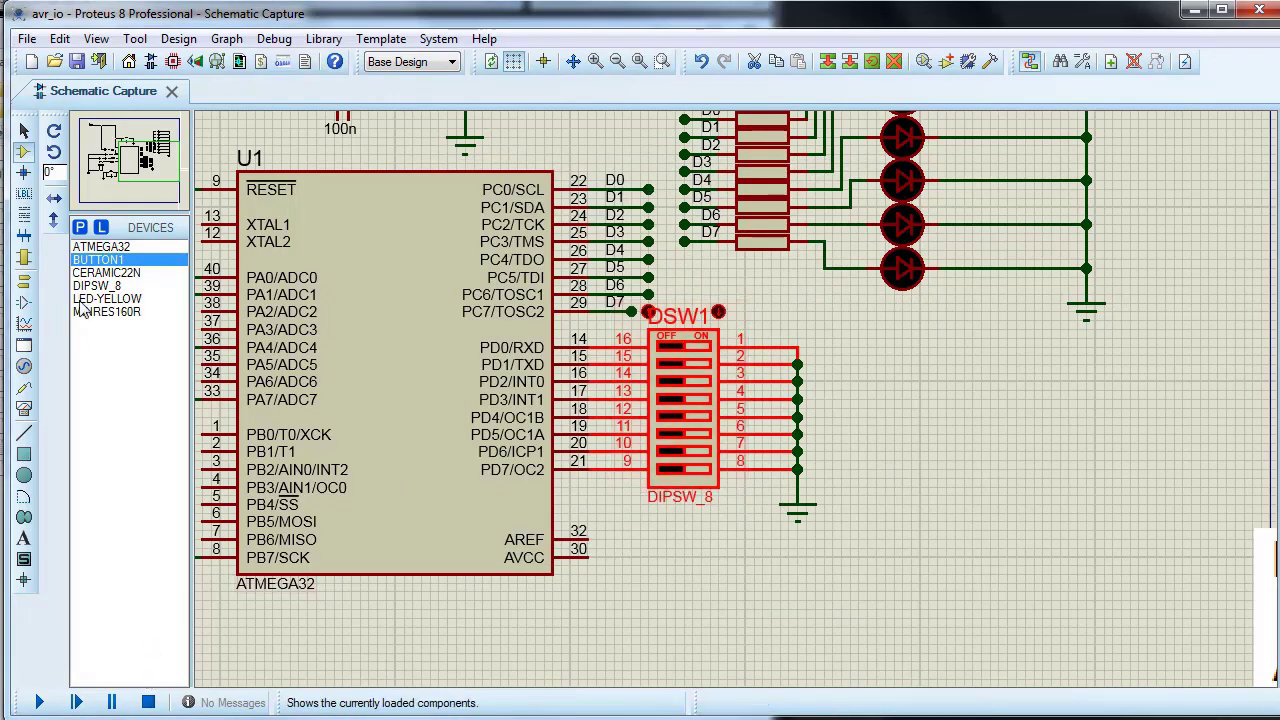
Step: Preview DIPSW_8 in the device library's Switches & Relays category and select the 8-way DIP switch SW-DIP8 instead
left_click(80, 228)
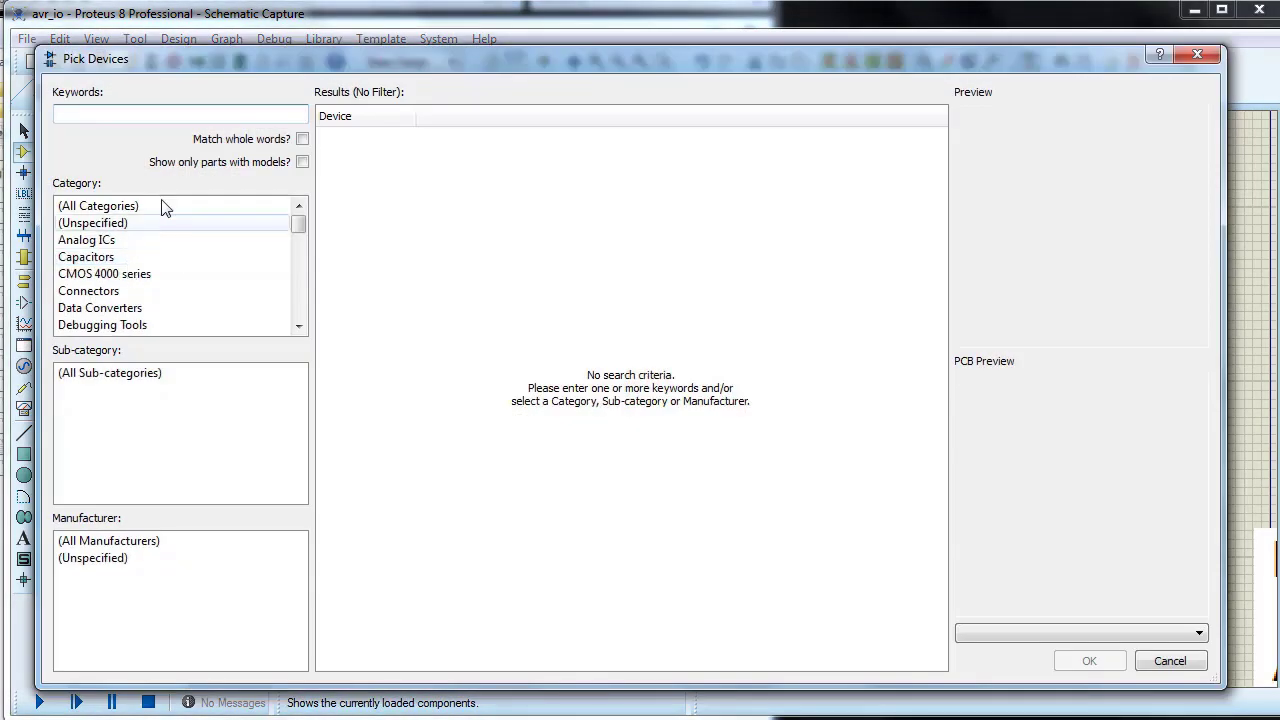
left_click_drag(298, 226, 299, 288)
left_click(110, 275)
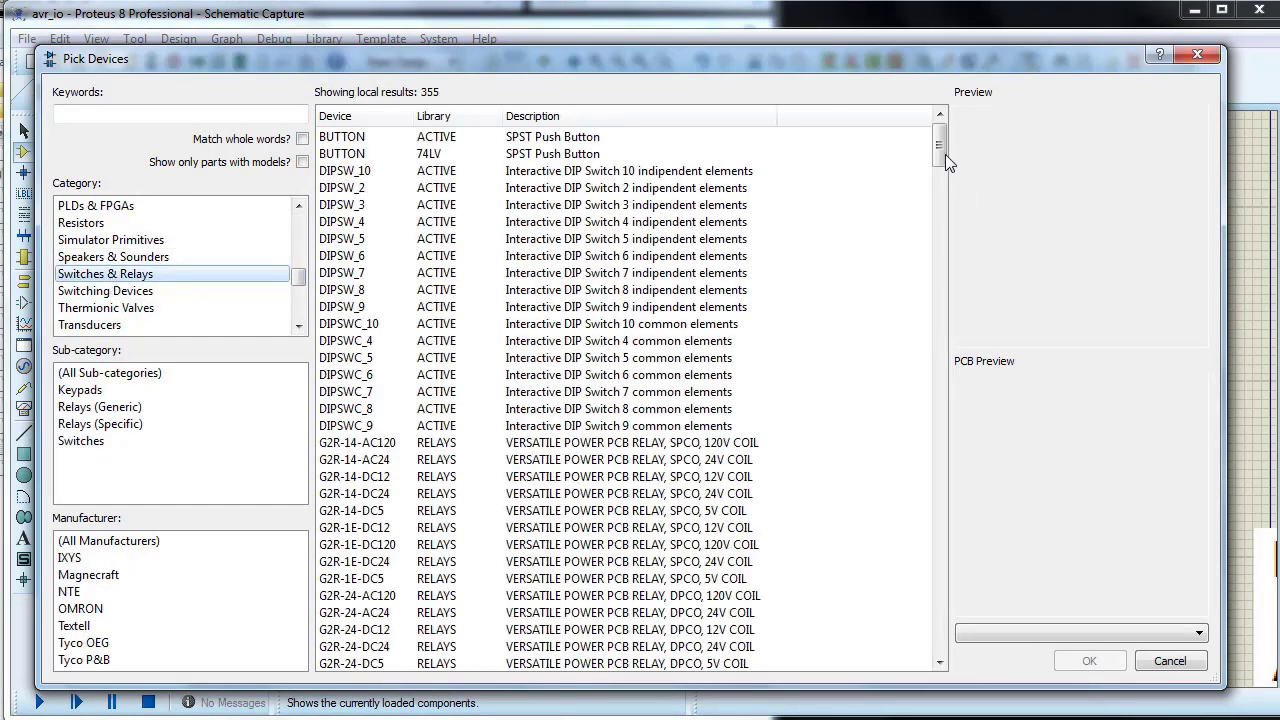
left_click(348, 292)
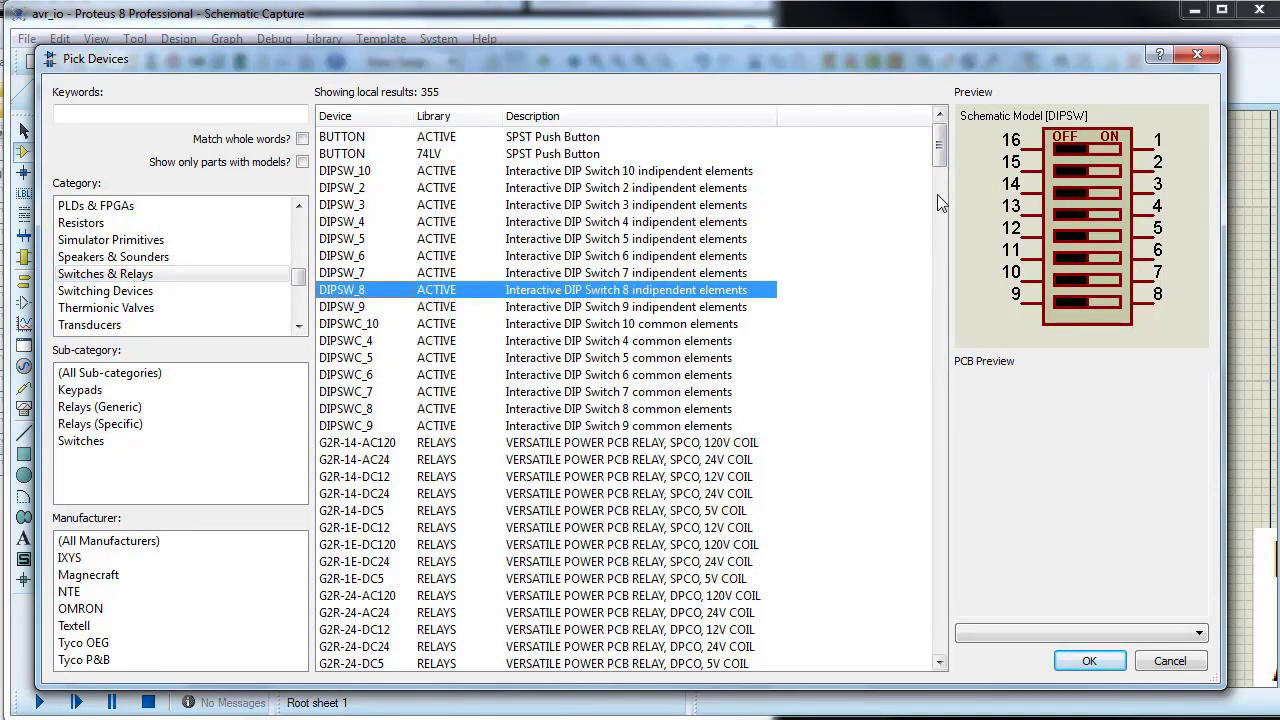
left_click_drag(939, 154, 945, 484)
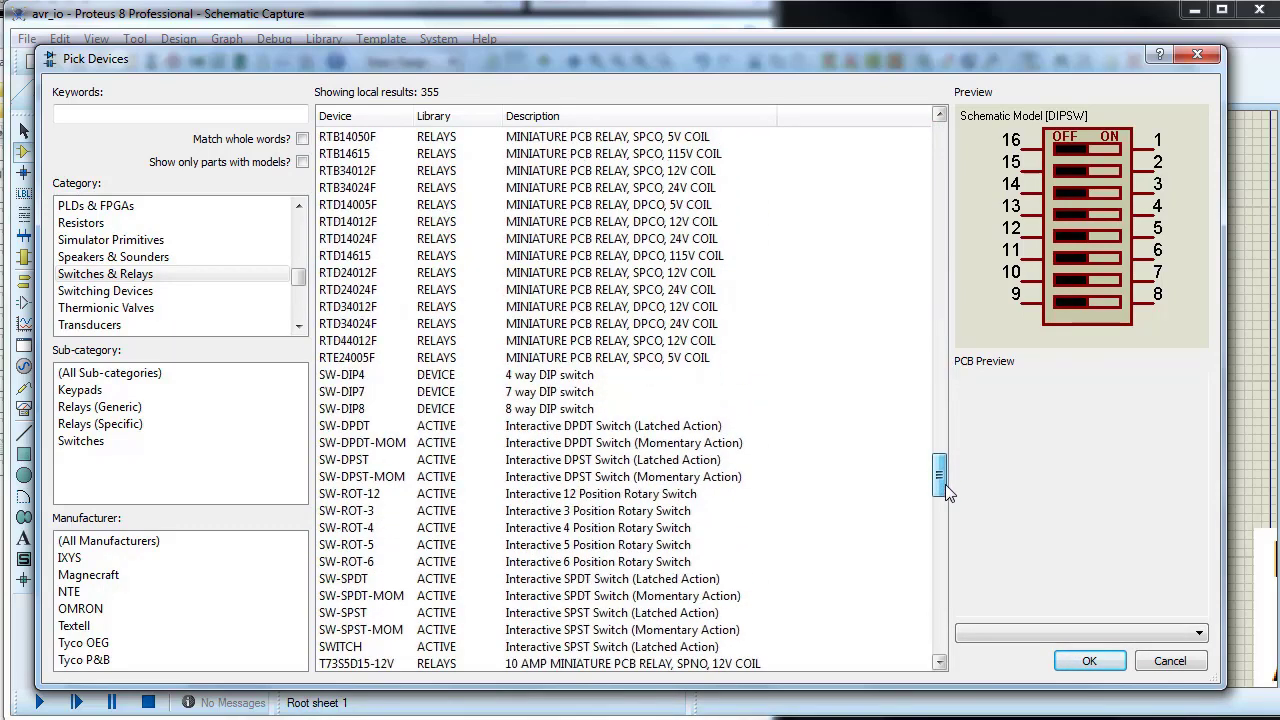
left_click(543, 412)
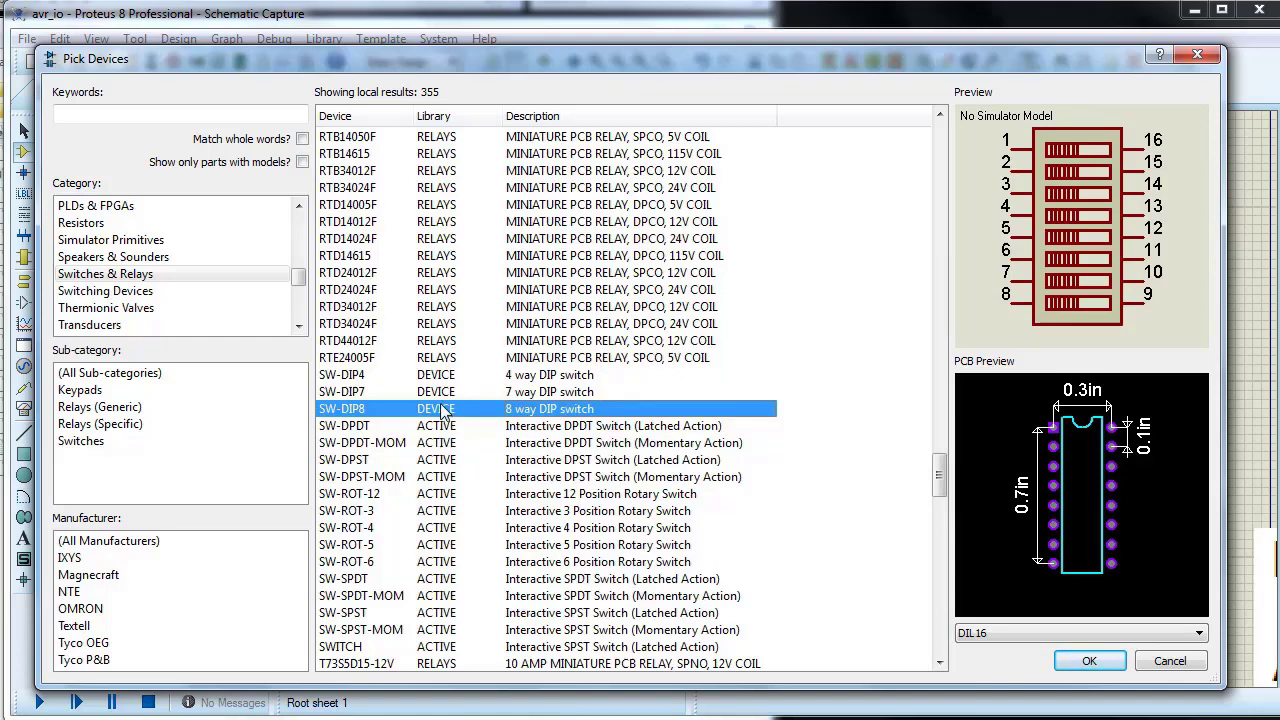
Step: Place one SW-DIP8 switch on the free area of the schematic beside DSW1
left_click(1066, 653)
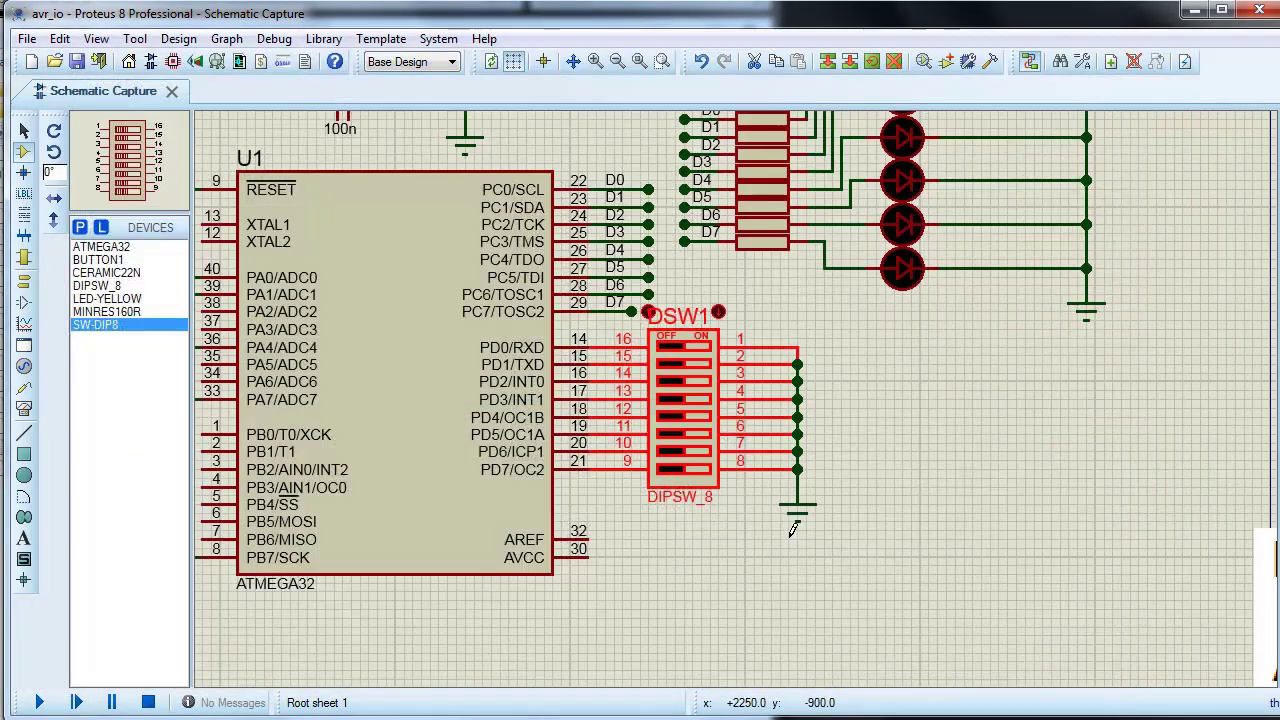
left_click(988, 510)
left_click(999, 522)
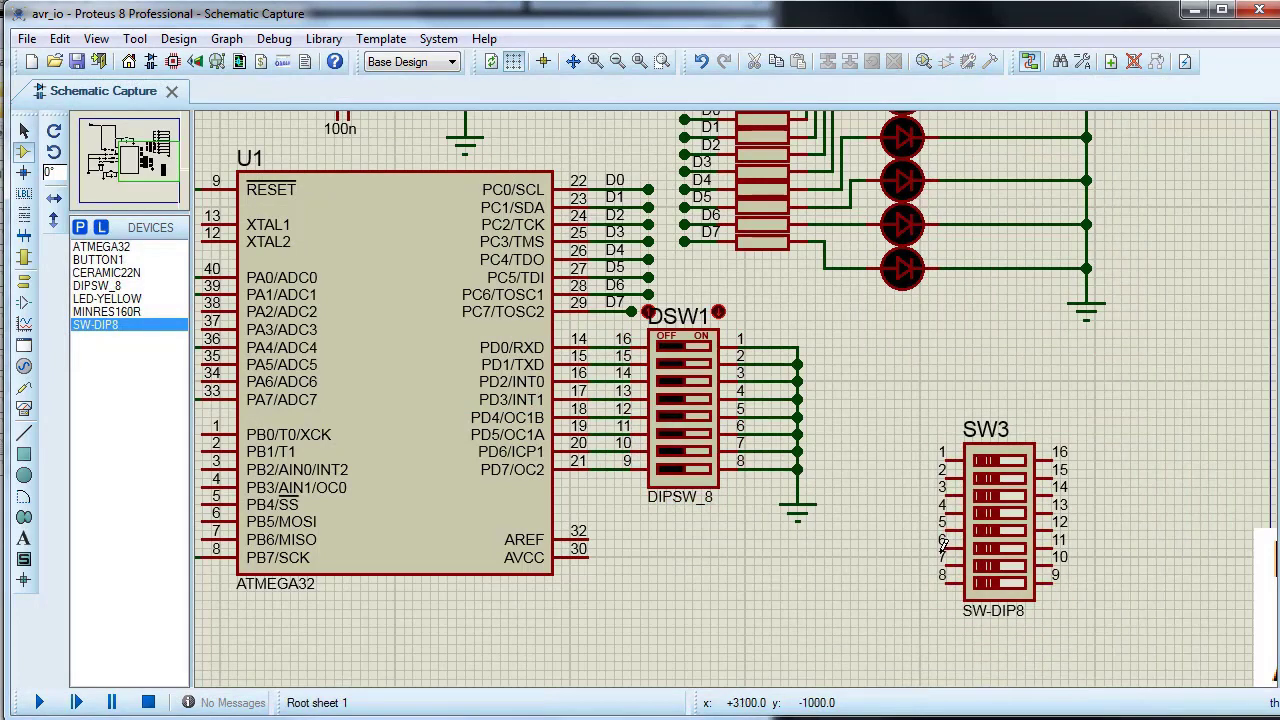
Step: Check SW3's PCB package setting and preview SW-DIP8 among the through-hole switches of the Miscellaneous package category, leaving the component unedited
right_click(1033, 455)
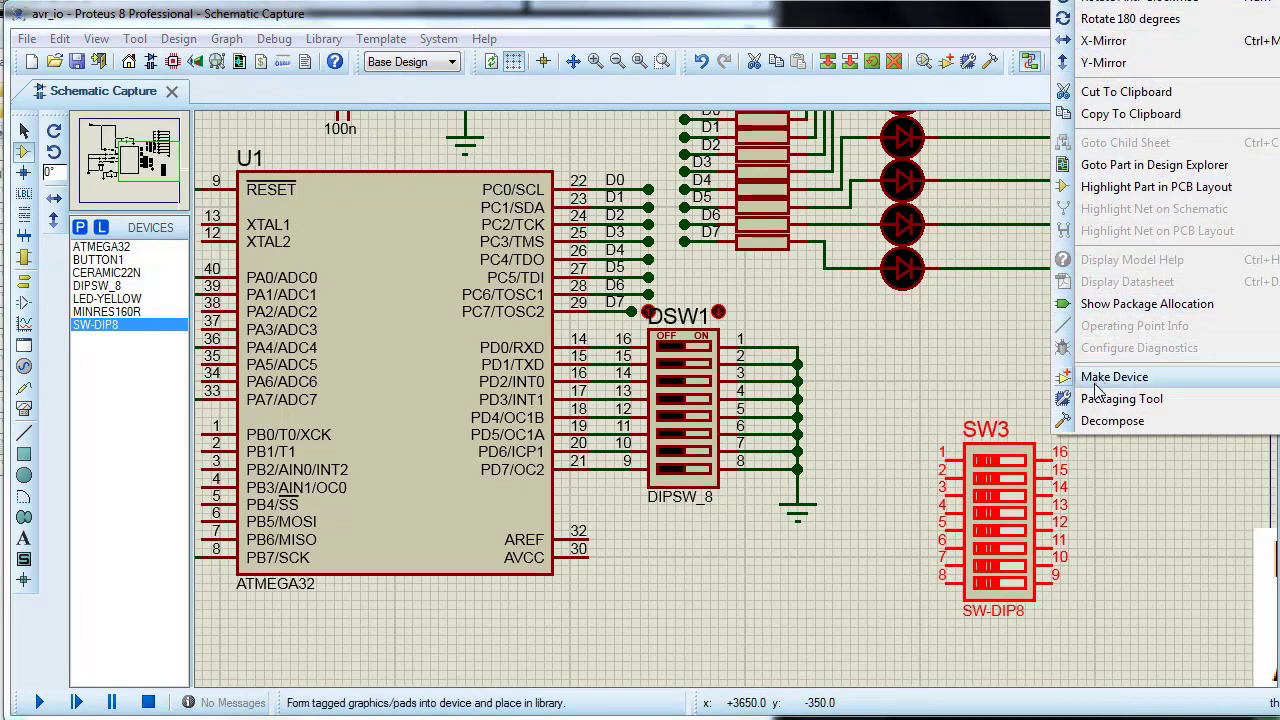
left_click(1122, 0)
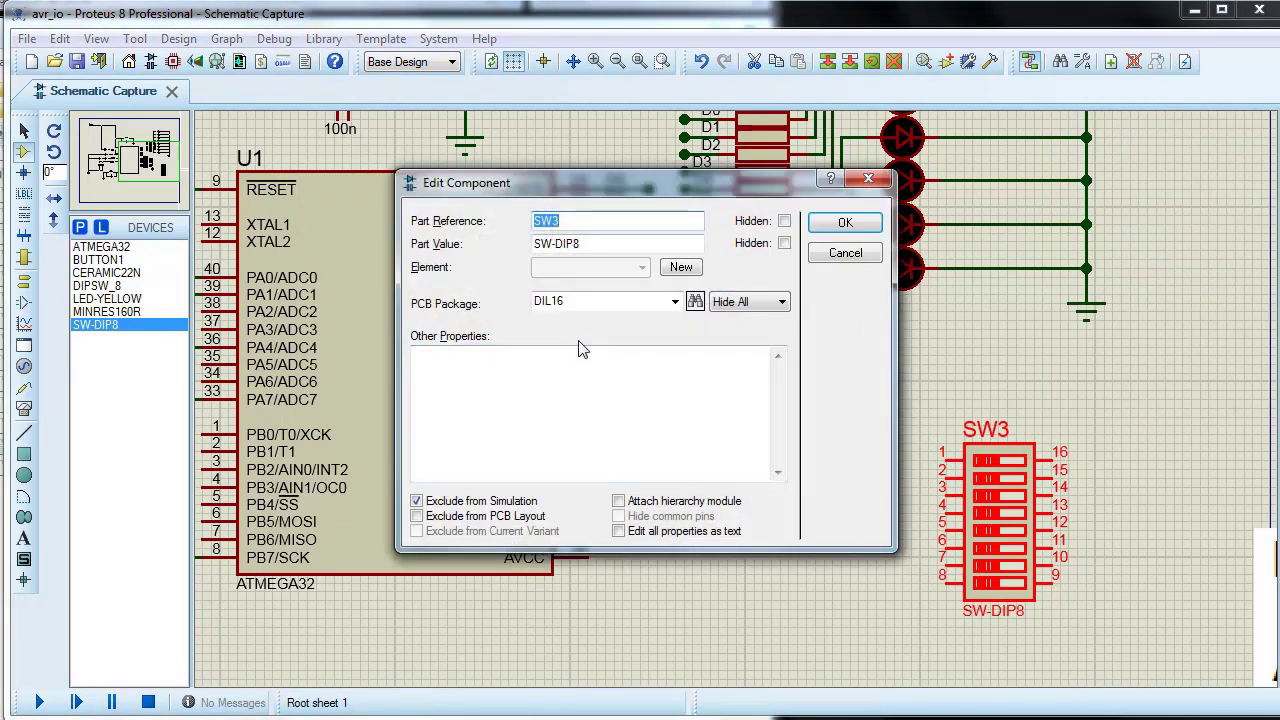
left_click(694, 302)
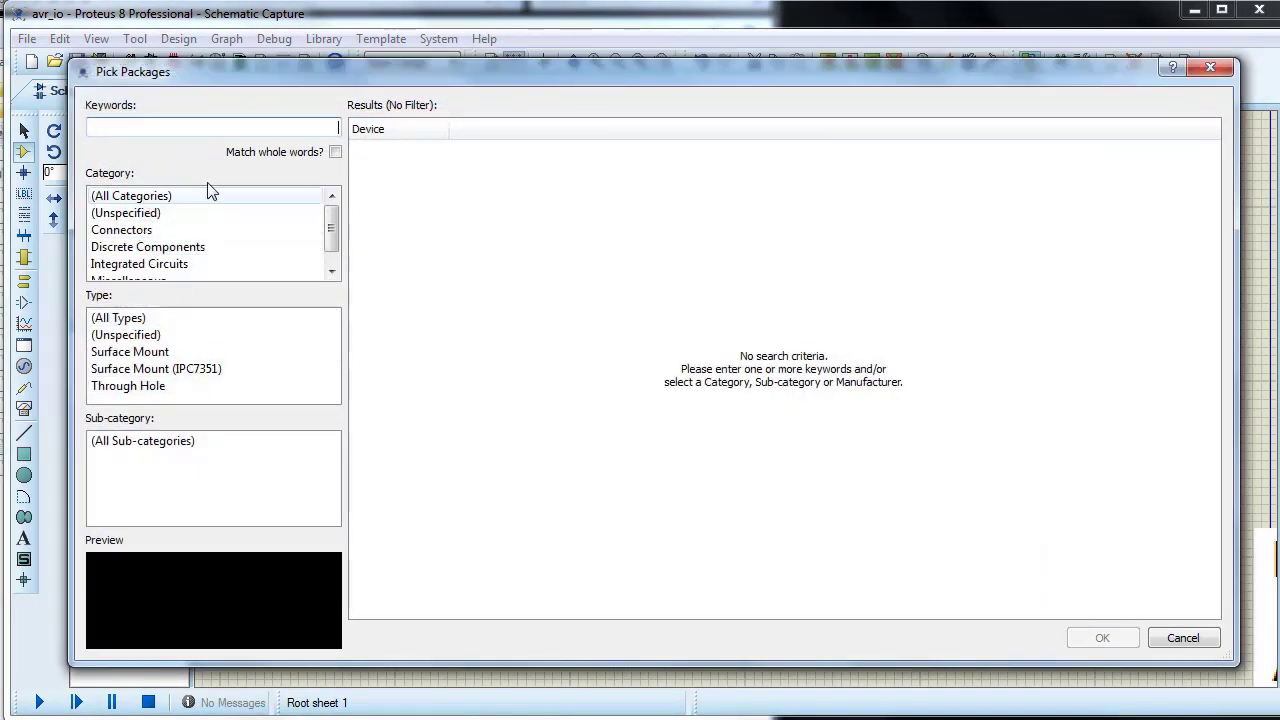
scroll(210, 240, "down", 1)
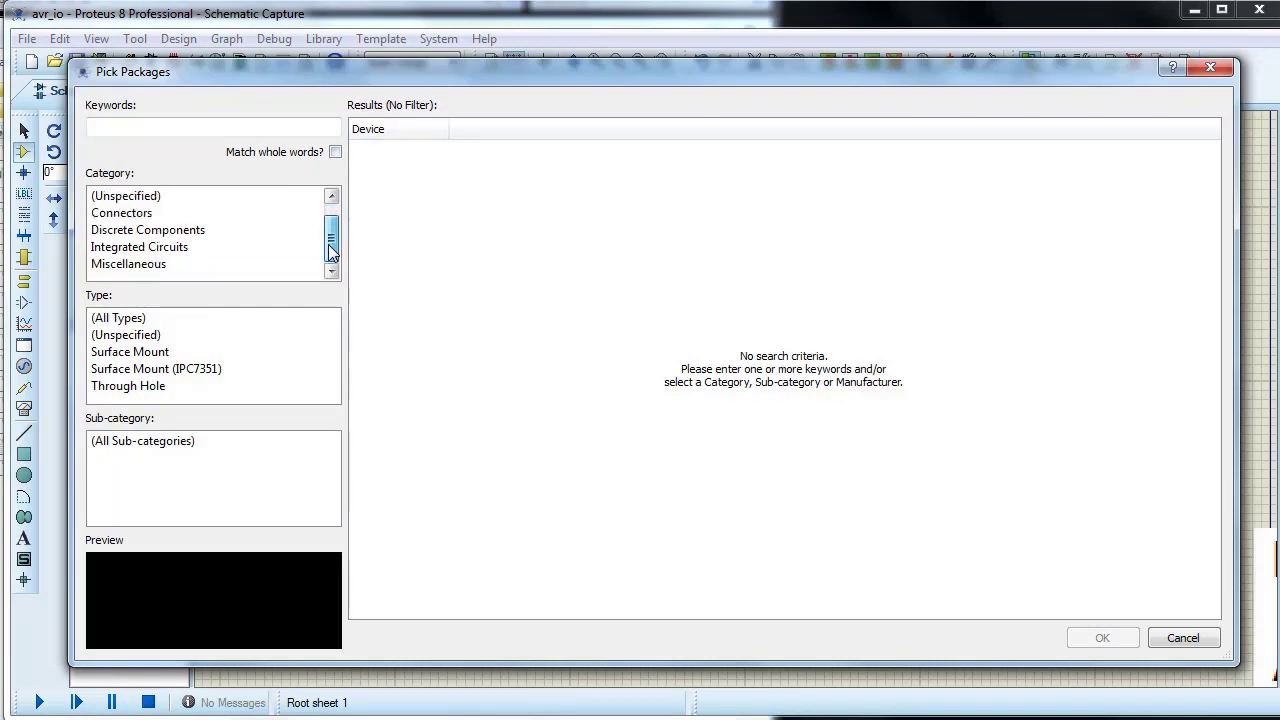
left_click(128, 265)
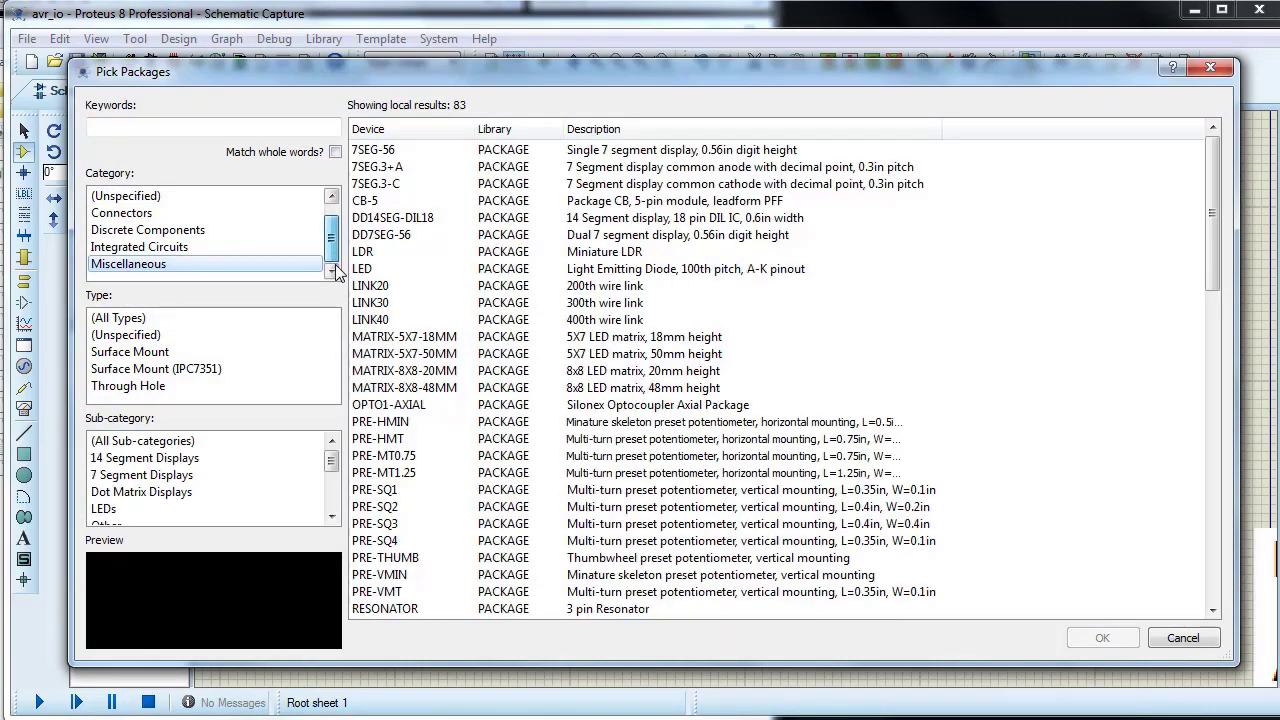
left_click(170, 386)
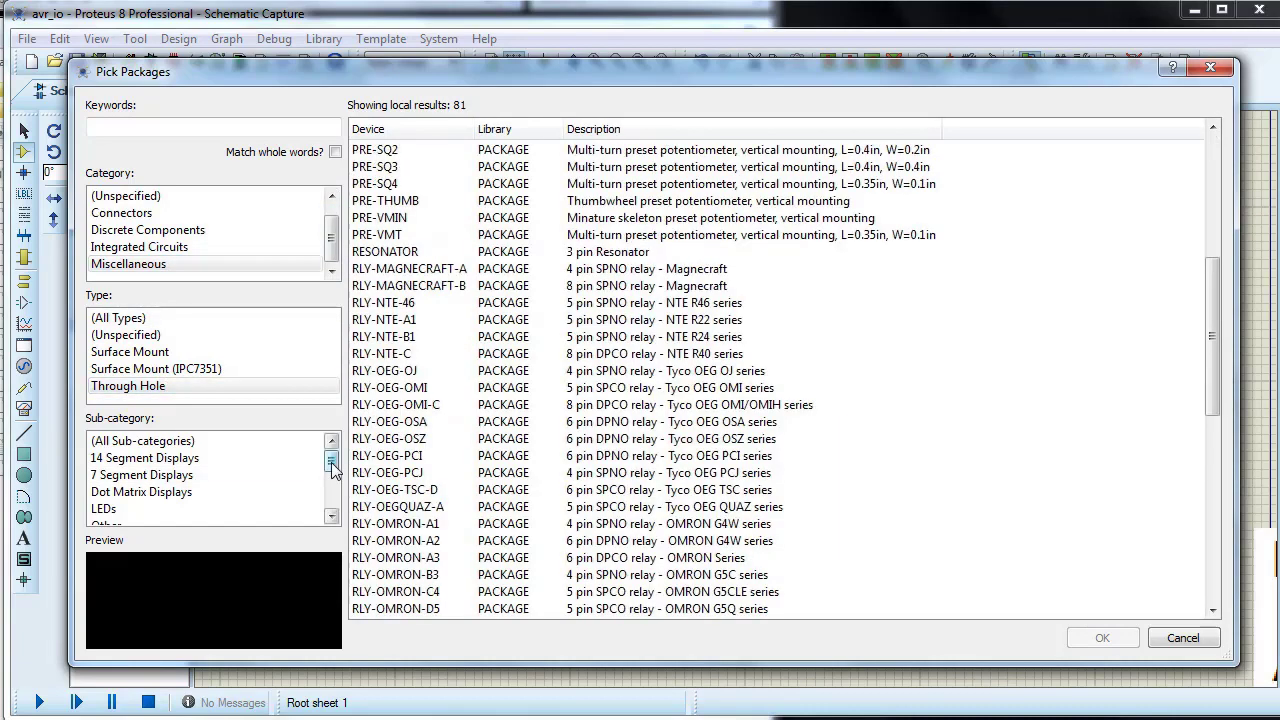
left_click_drag(331, 464, 334, 501)
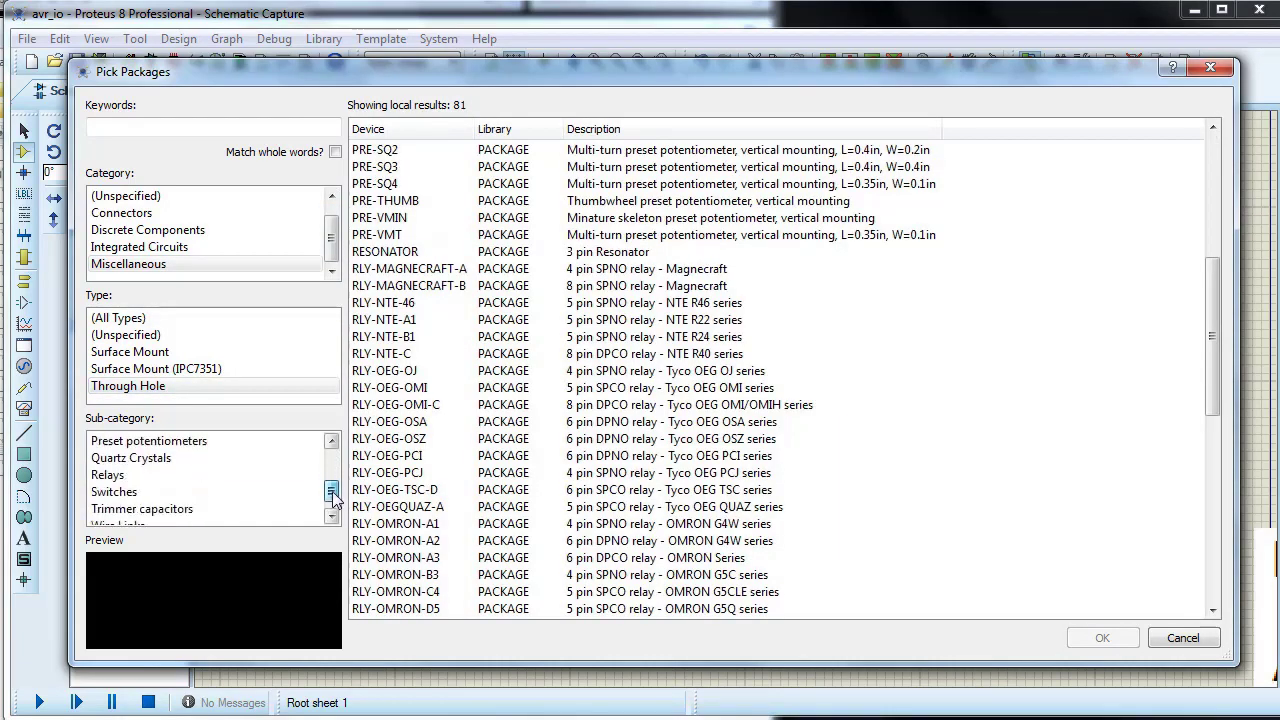
left_click(140, 492)
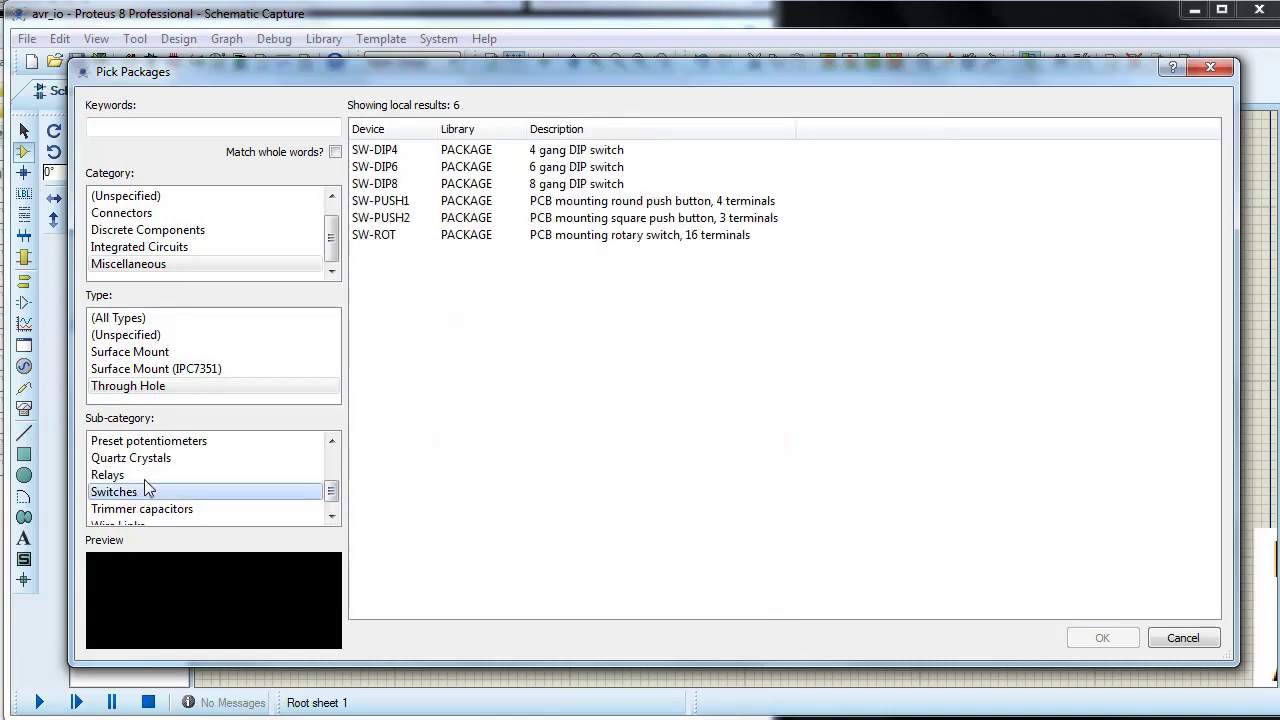
left_click(383, 189)
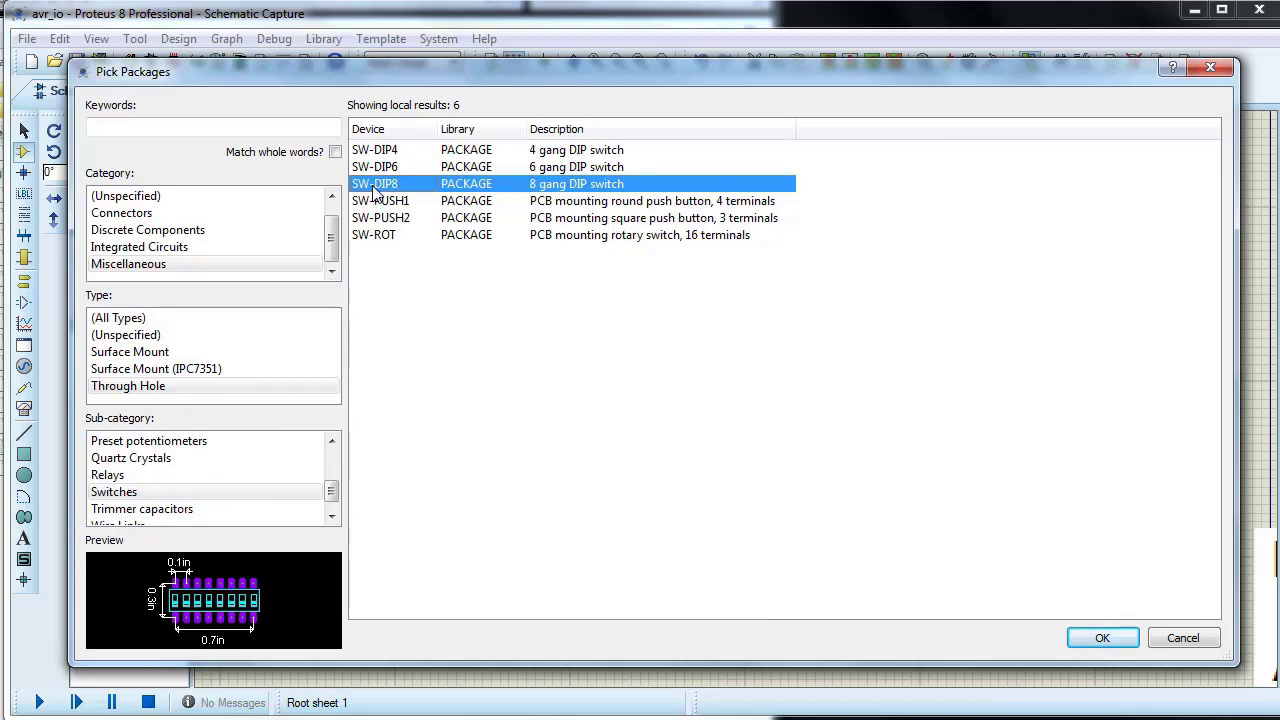
mouse_move(376, 192)
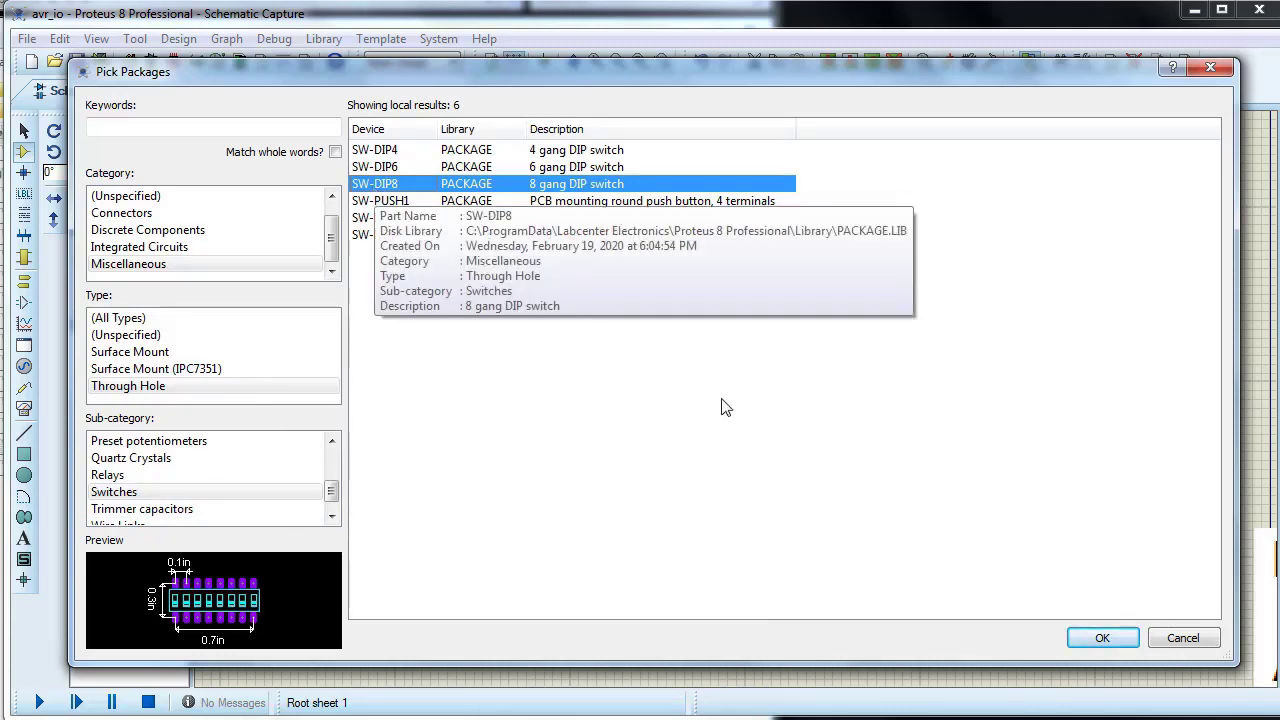
left_click(1185, 640)
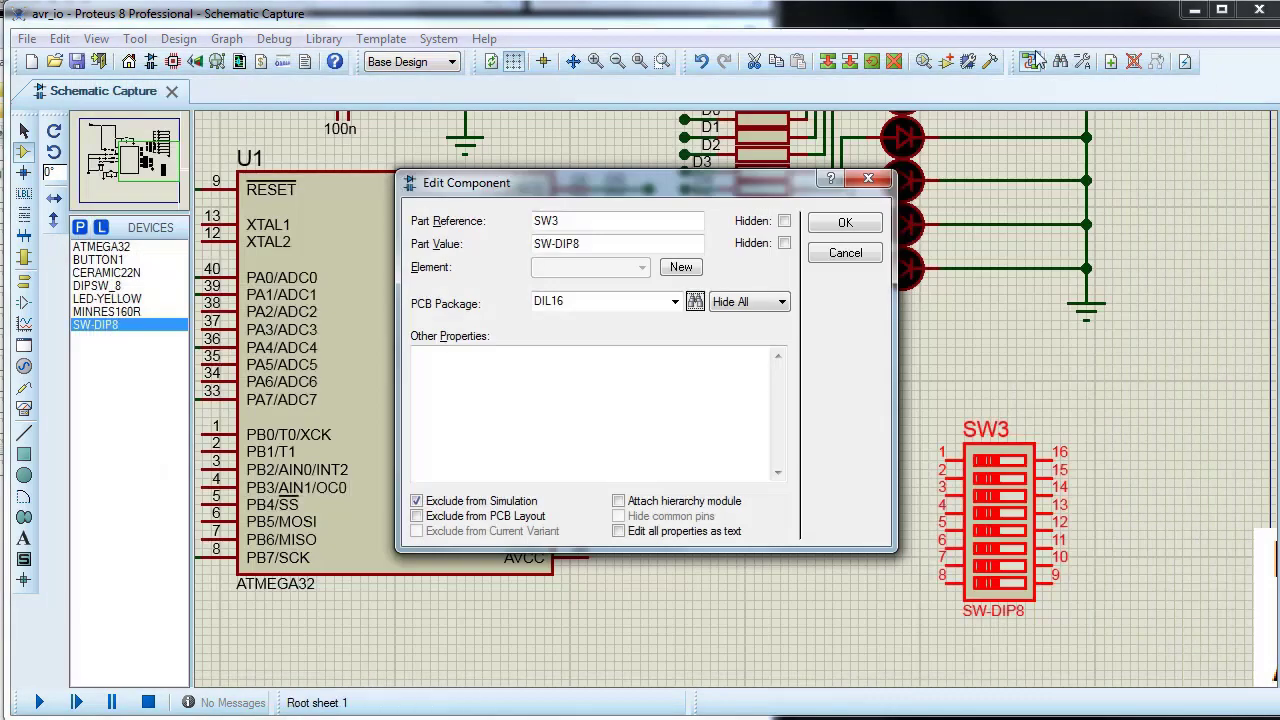
left_click(866, 180)
Step: Decompose the placed SW-DIP8 switch and set the package in its script's PROPDEFS PACKAGE line to SW-DIP8
left_click_drag(894, 390, 1174, 626)
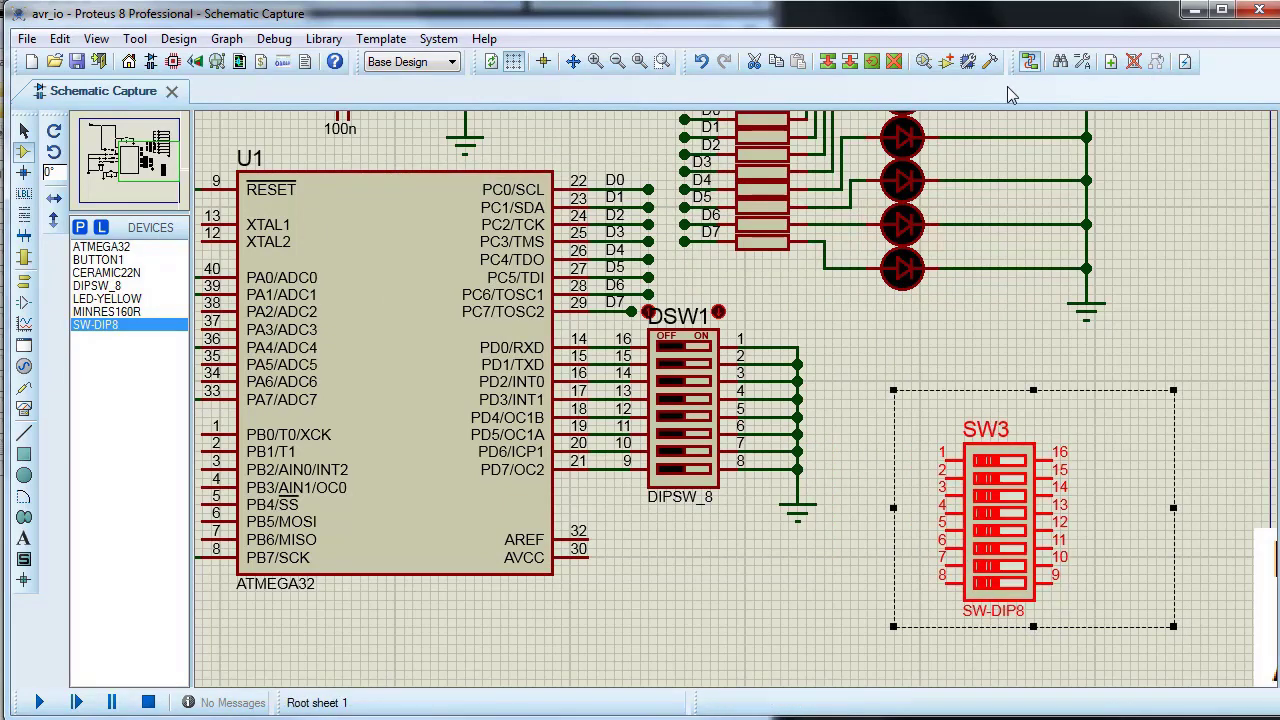
left_click(990, 61)
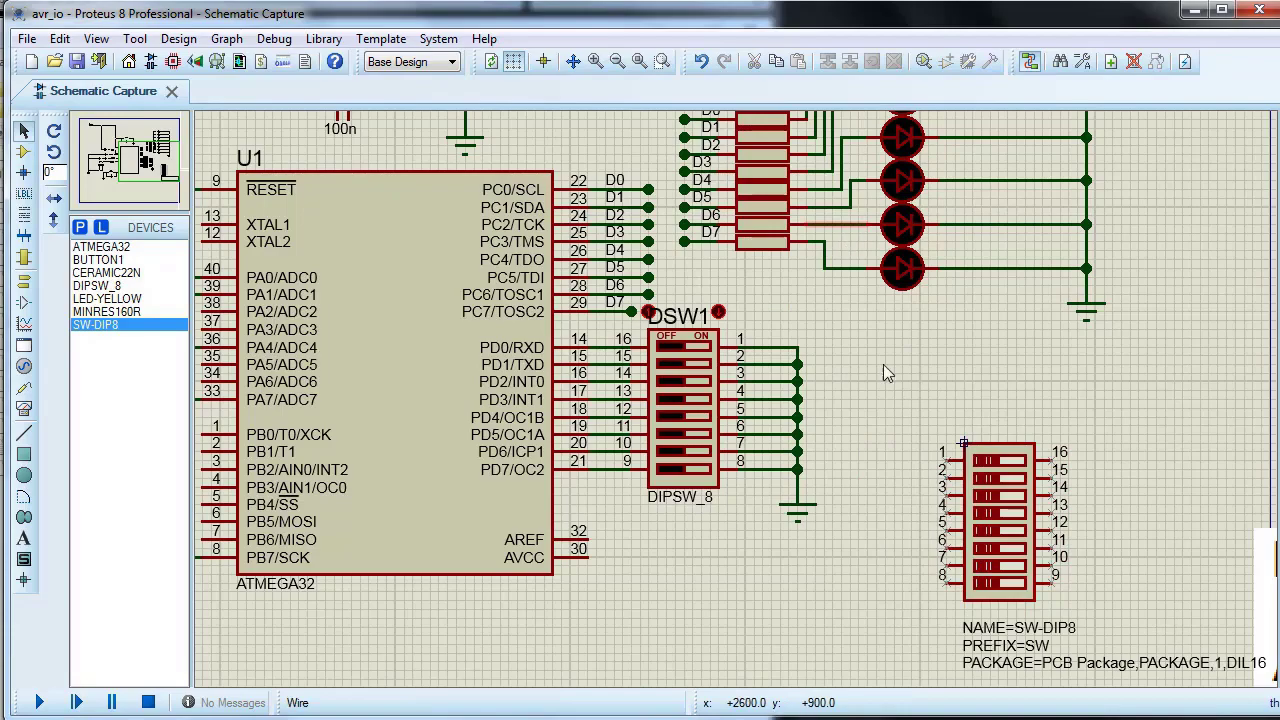
double_click(1010, 645)
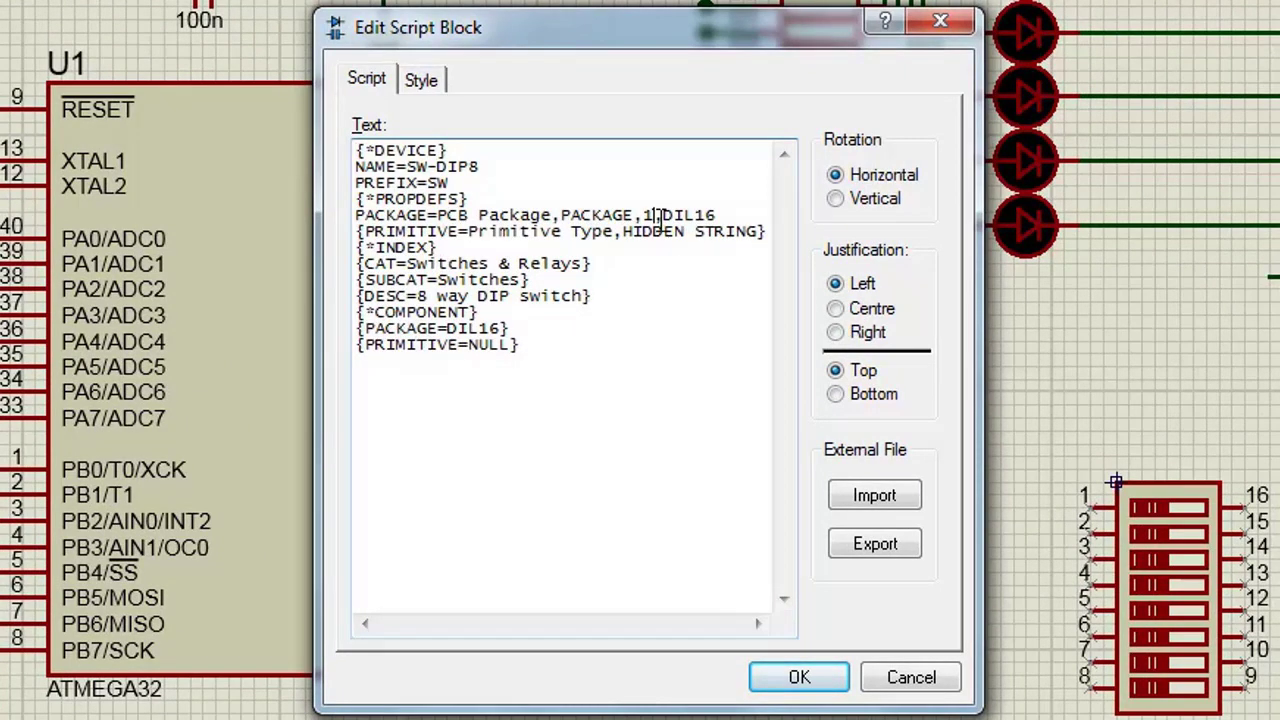
left_click_drag(663, 215, 717, 214)
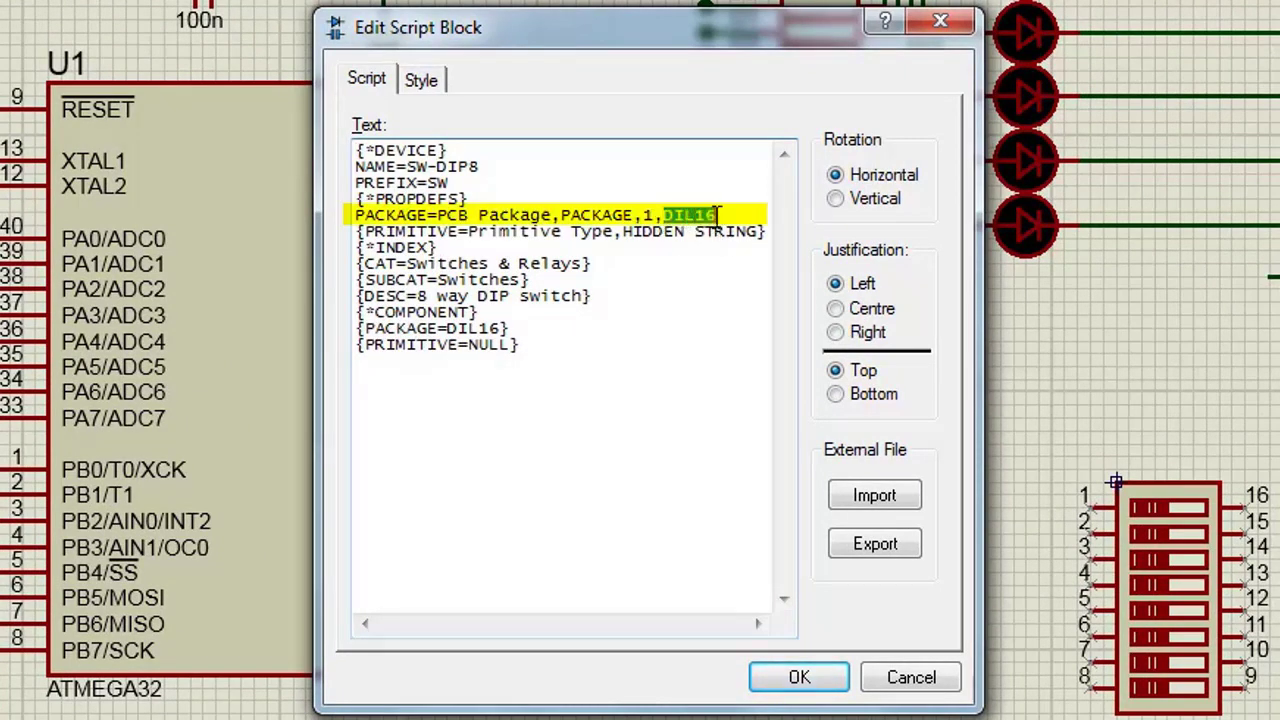
type("SW-DIP8")
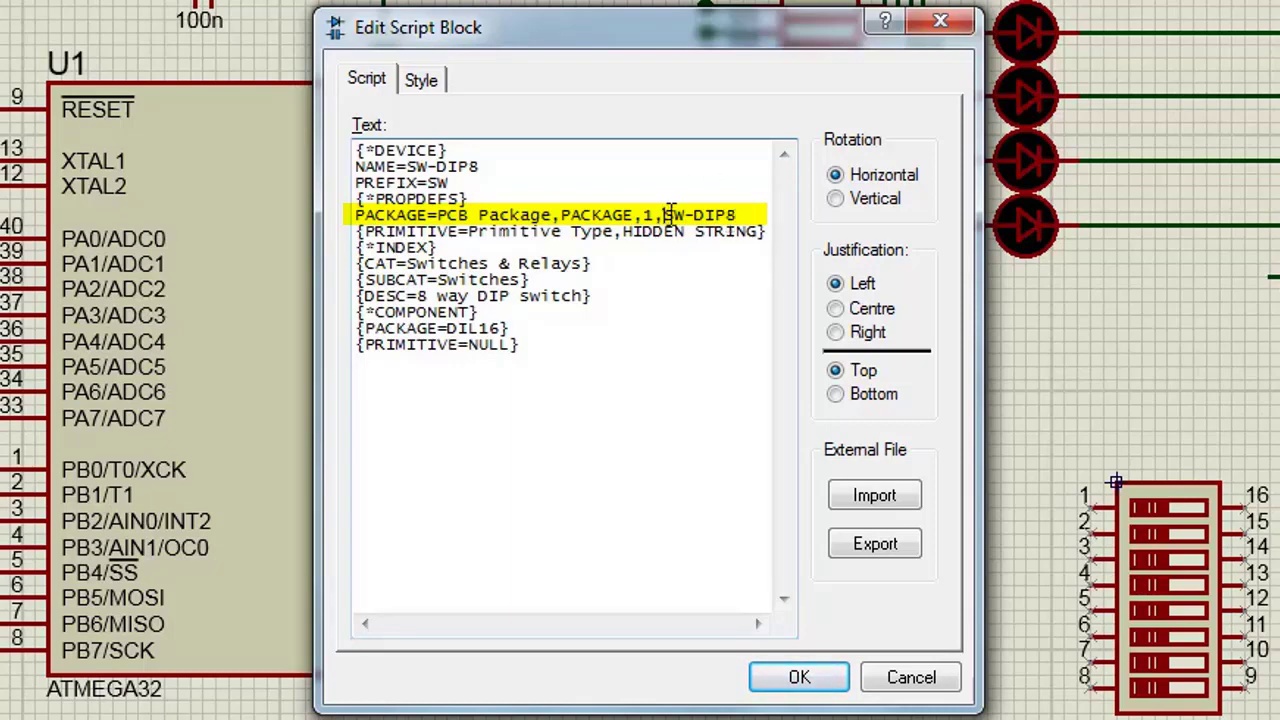
Step: Copy the package name SW-DIP8 into the PACKAGE entry of the script's COMPONENT section, replacing DIL16
left_click_drag(663, 215, 737, 215)
right_click(737, 218)
left_click(800, 314)
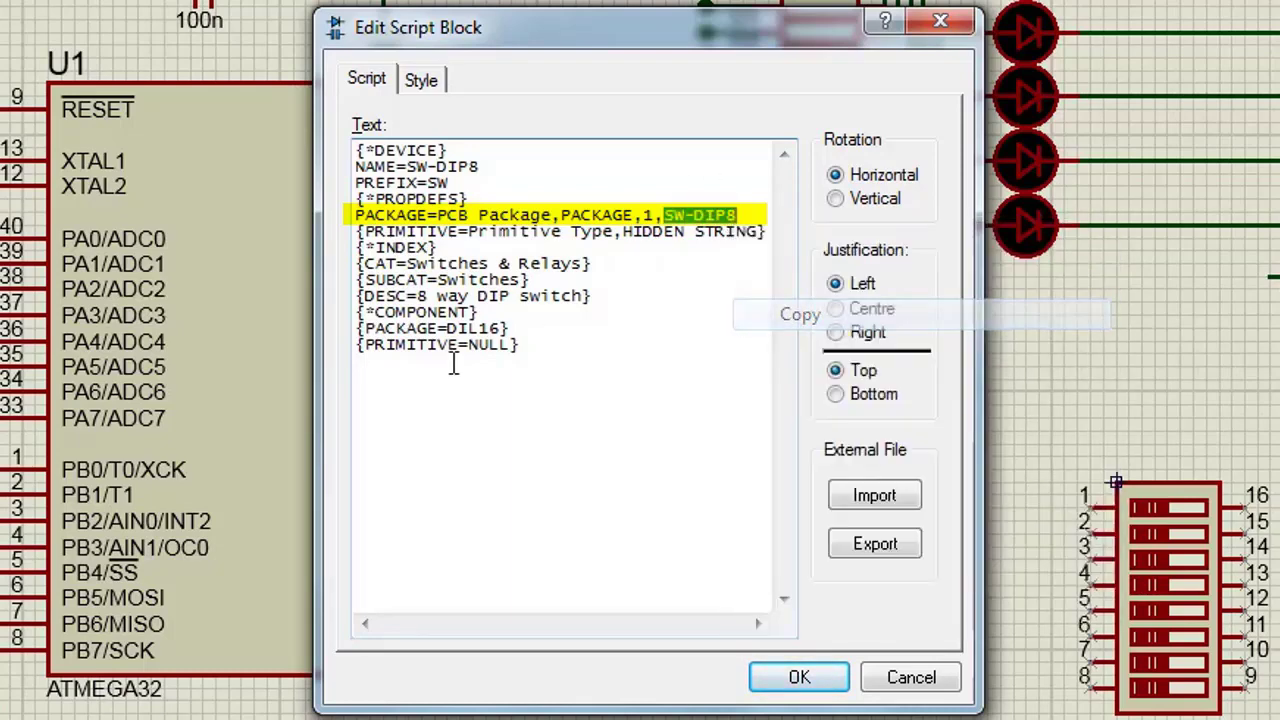
left_click_drag(447, 329, 503, 328)
right_click(500, 330)
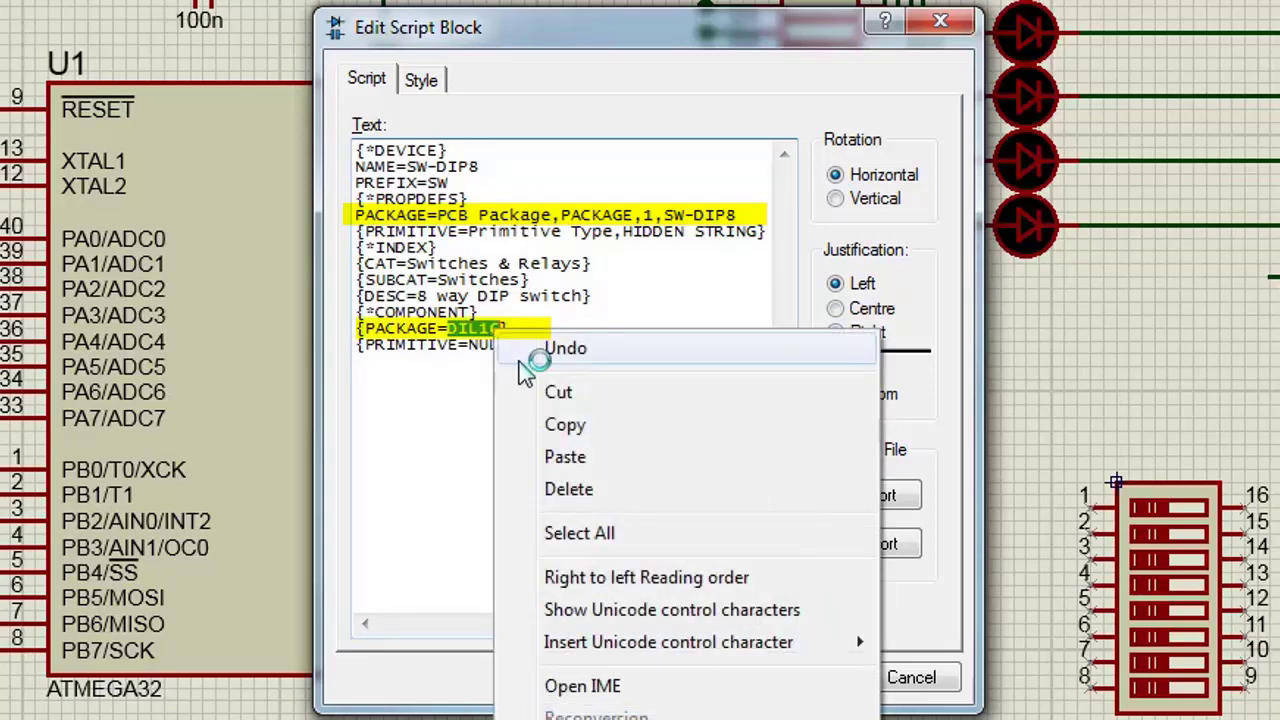
left_click(560, 457)
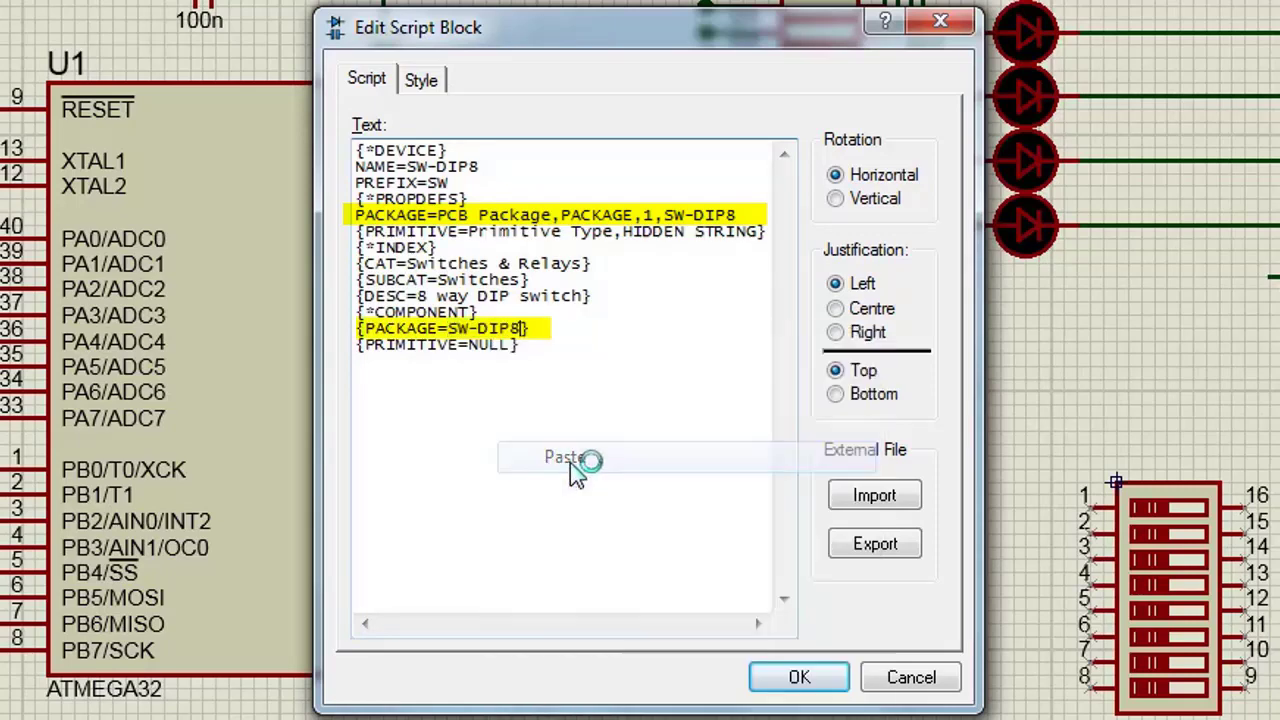
Step: Add the line "*PINOUT SW-DIP8" at the end of the device script and accept the edited script
left_click(540, 352)
type("P")
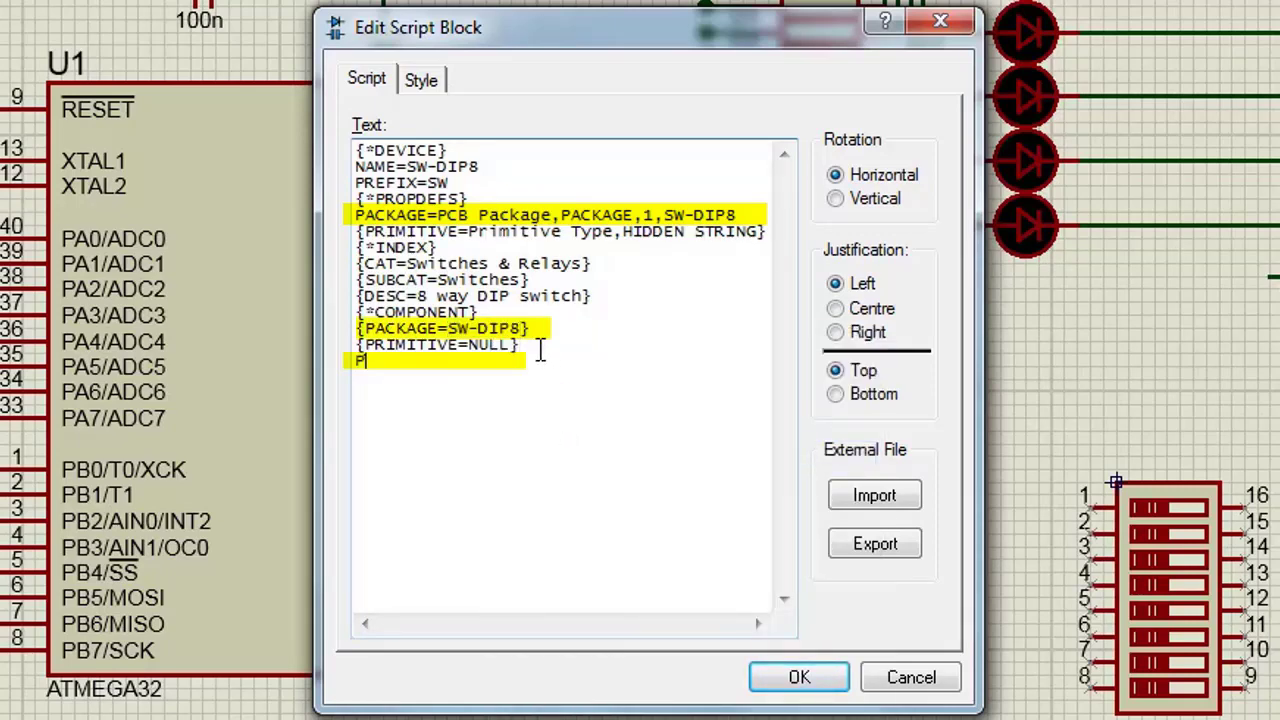
type("INOUT SW-DIP8")
left_click(358, 362)
type("*")
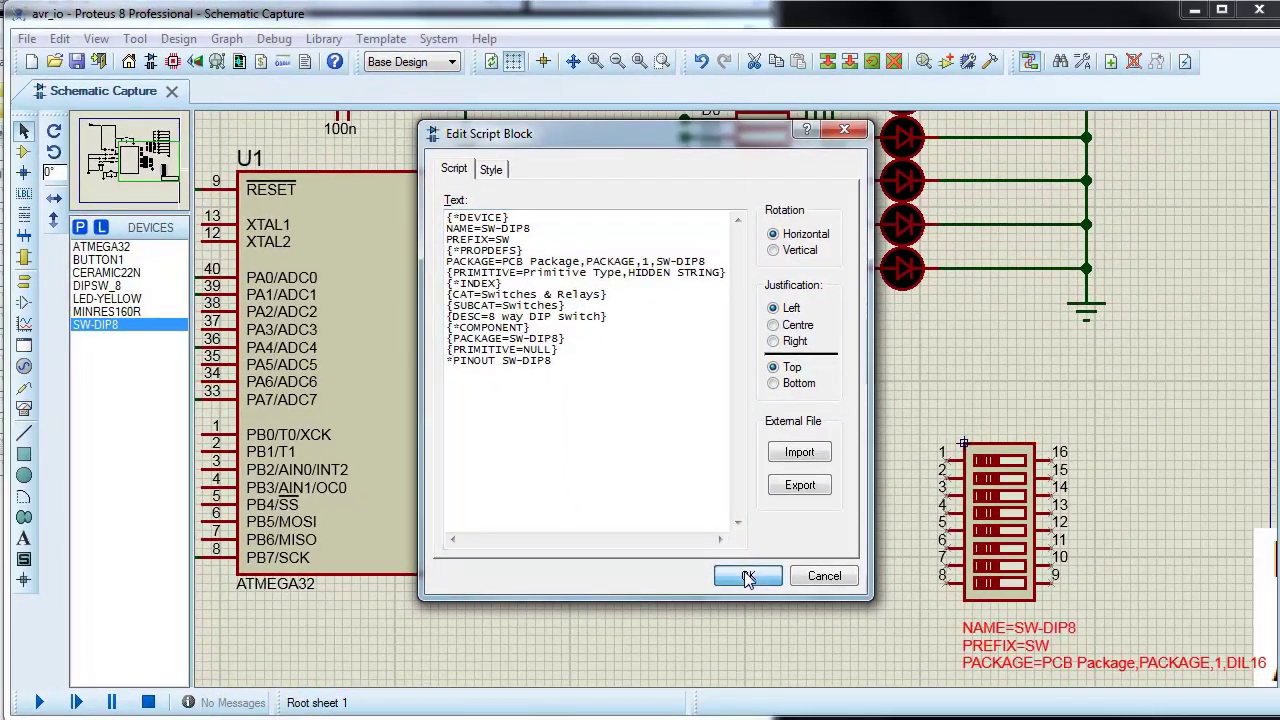
left_click(748, 578)
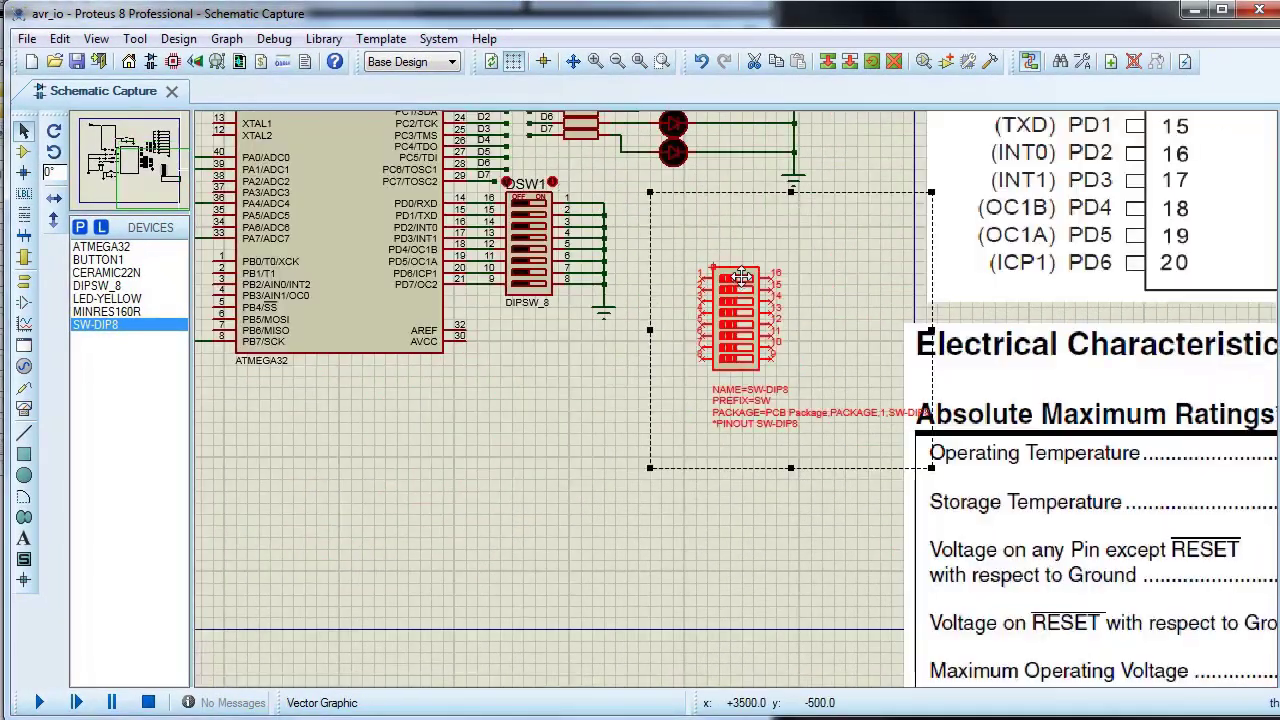
Step: Move the decomposed DIP switch with its script text to the empty area below DSW1
left_click_drag(739, 288, 622, 440)
left_click(581, 486)
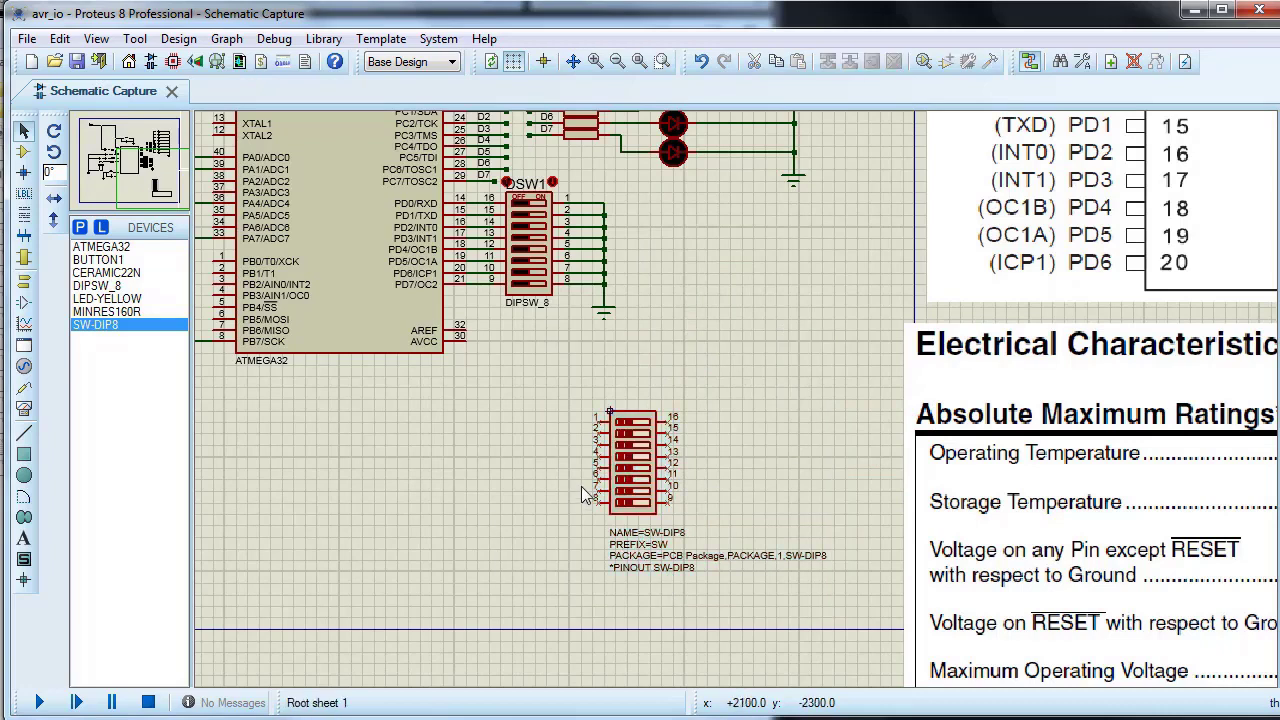
Step: Inspect the names and default numbers of pins 1, 9 and 16 on the decomposed DIP switch without editing them
scroll(581, 486, "up", 2)
double_click(755, 311)
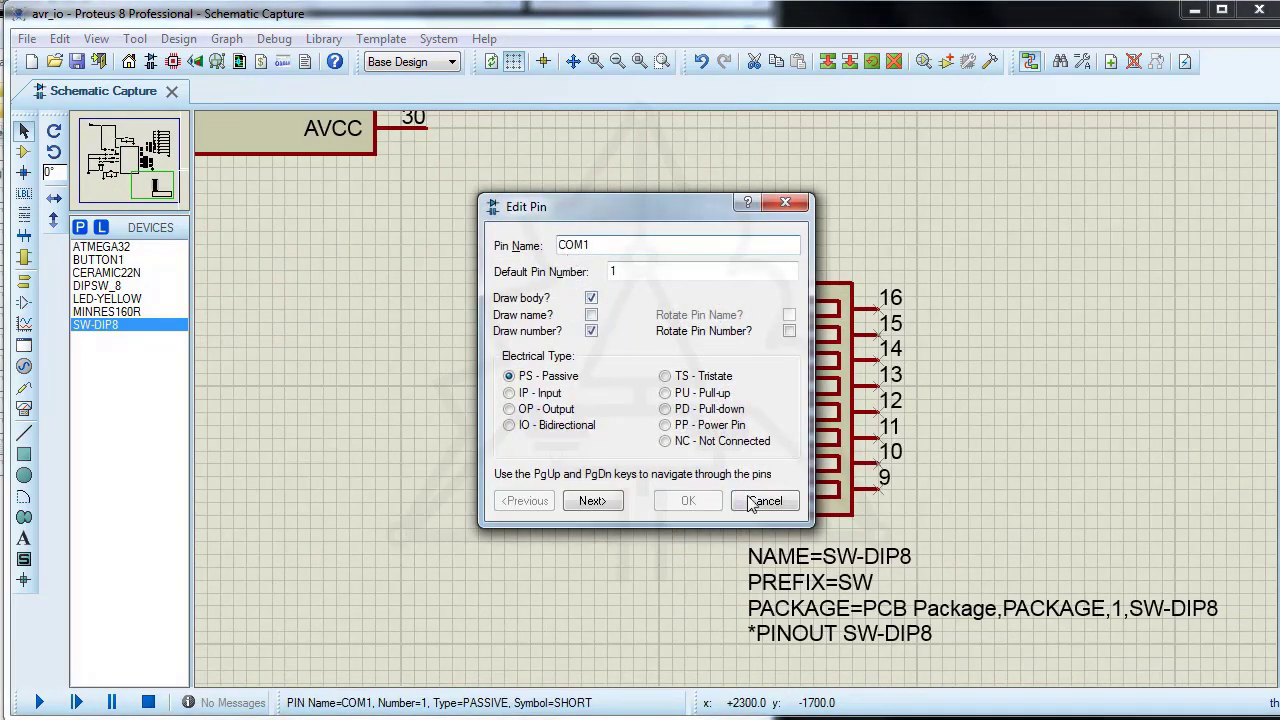
left_click(756, 501)
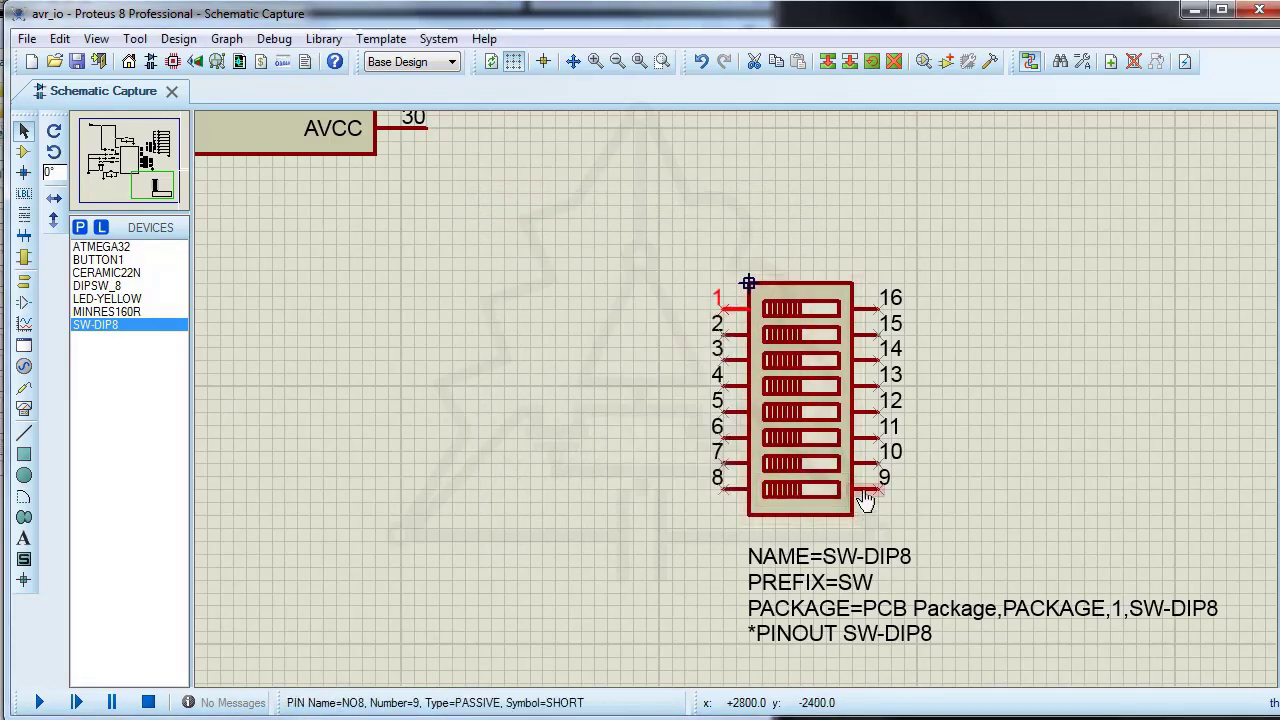
double_click(865, 500)
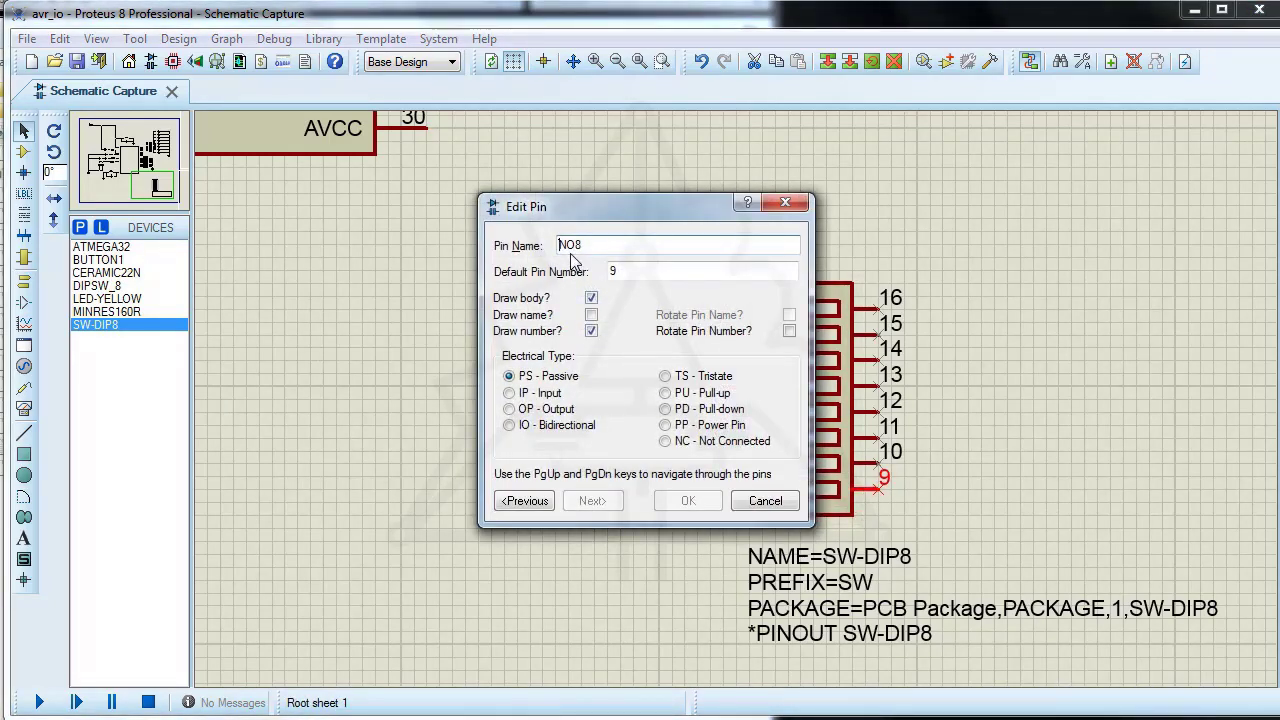
left_click(766, 501)
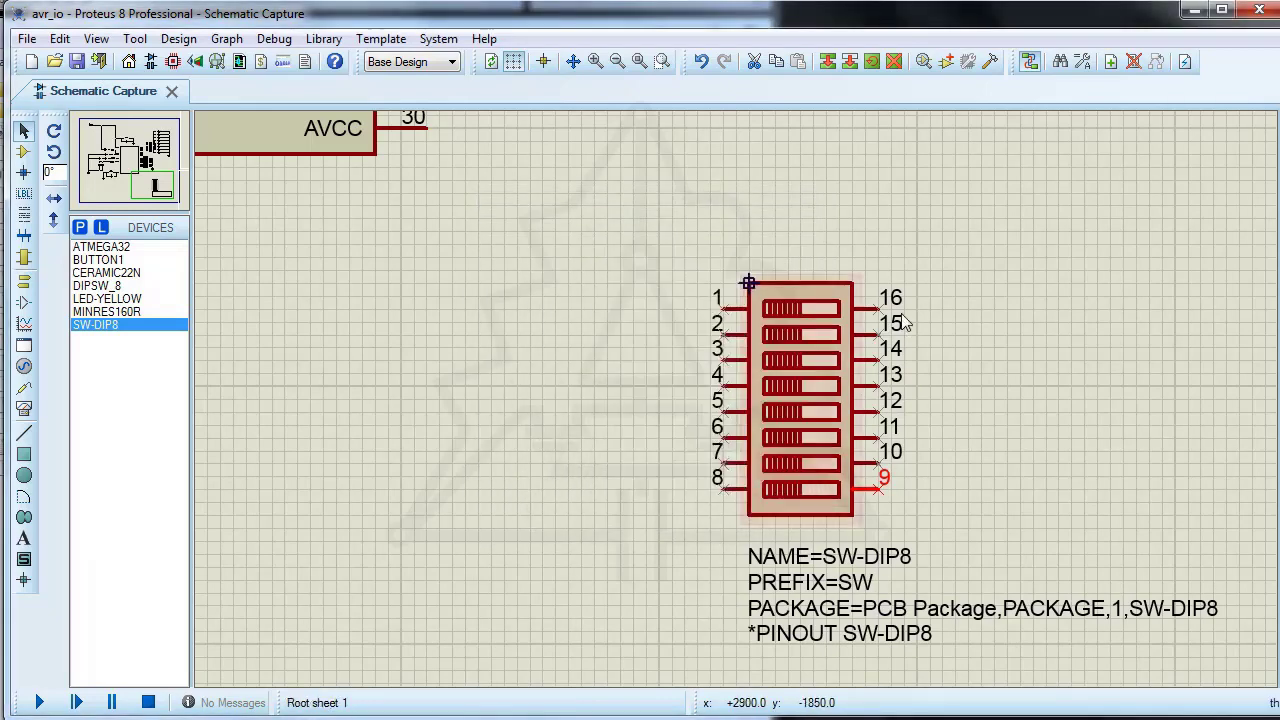
left_click(870, 318)
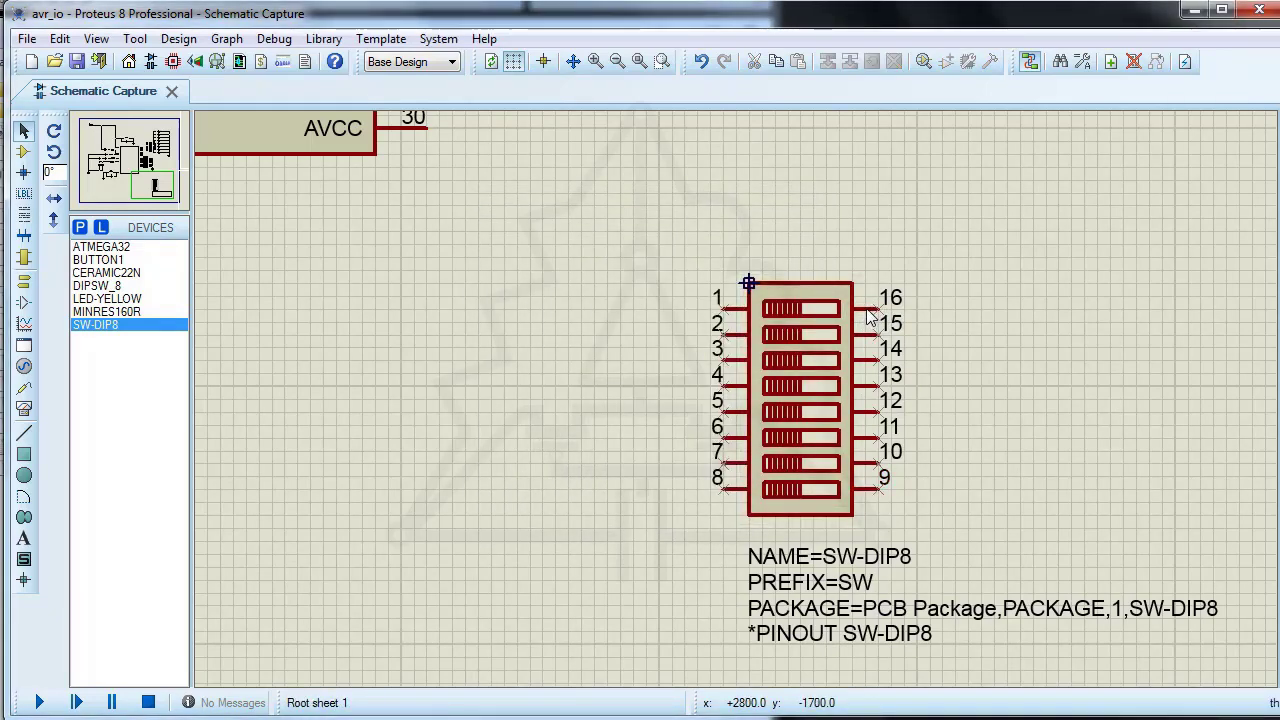
double_click(867, 312)
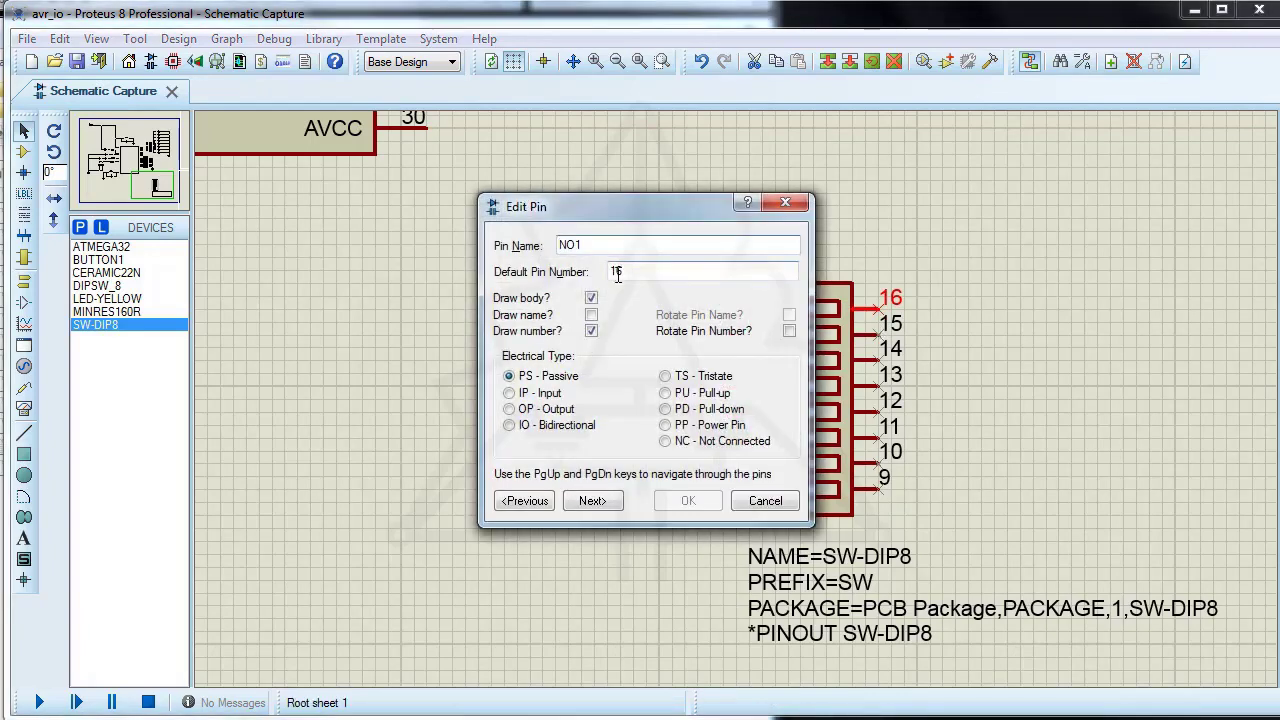
left_click(765, 500)
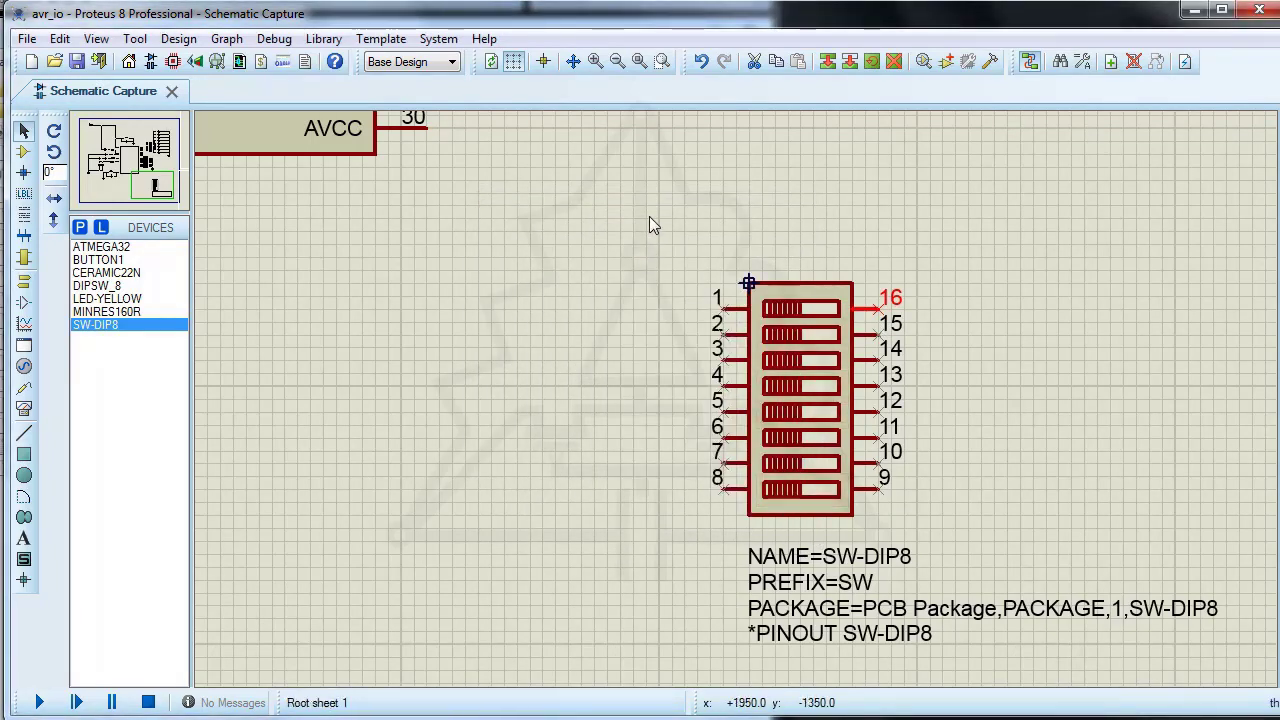
Step: Start making a device from the decomposed DIP switch and its script text, named SW-DIP8_1 with reference prefix SW
left_click_drag(649, 216, 1226, 669)
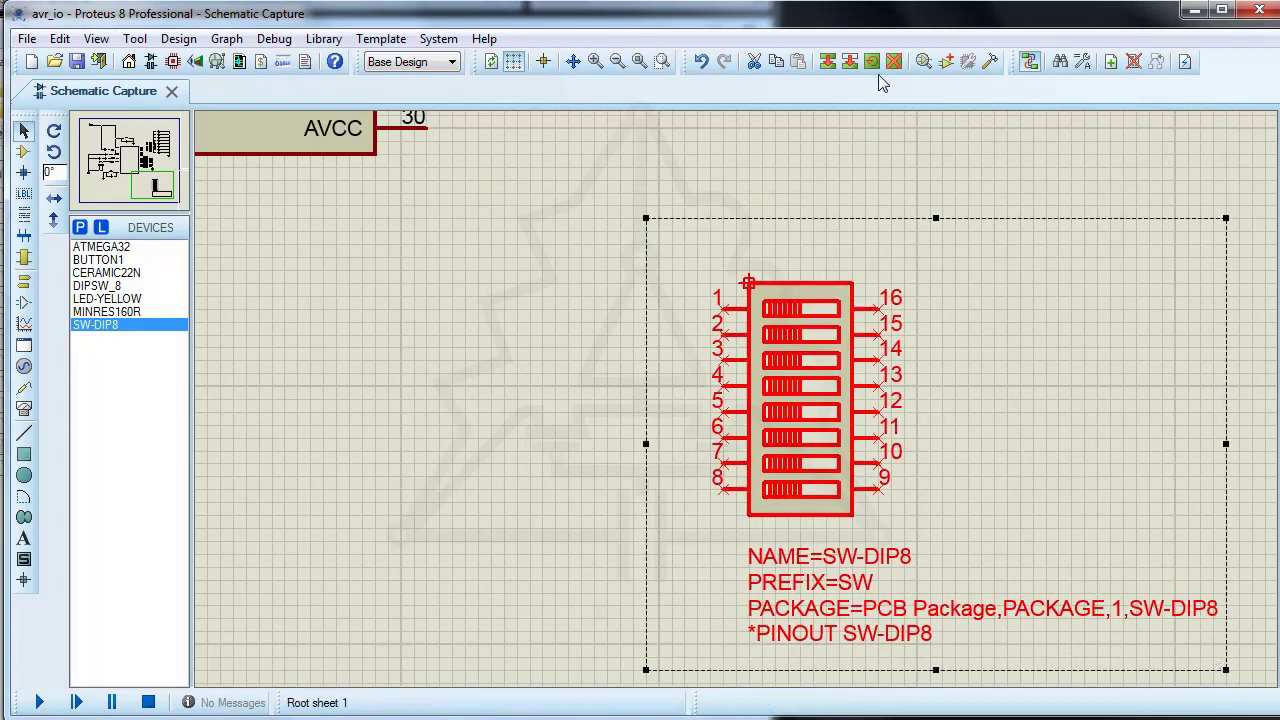
left_click(945, 61)
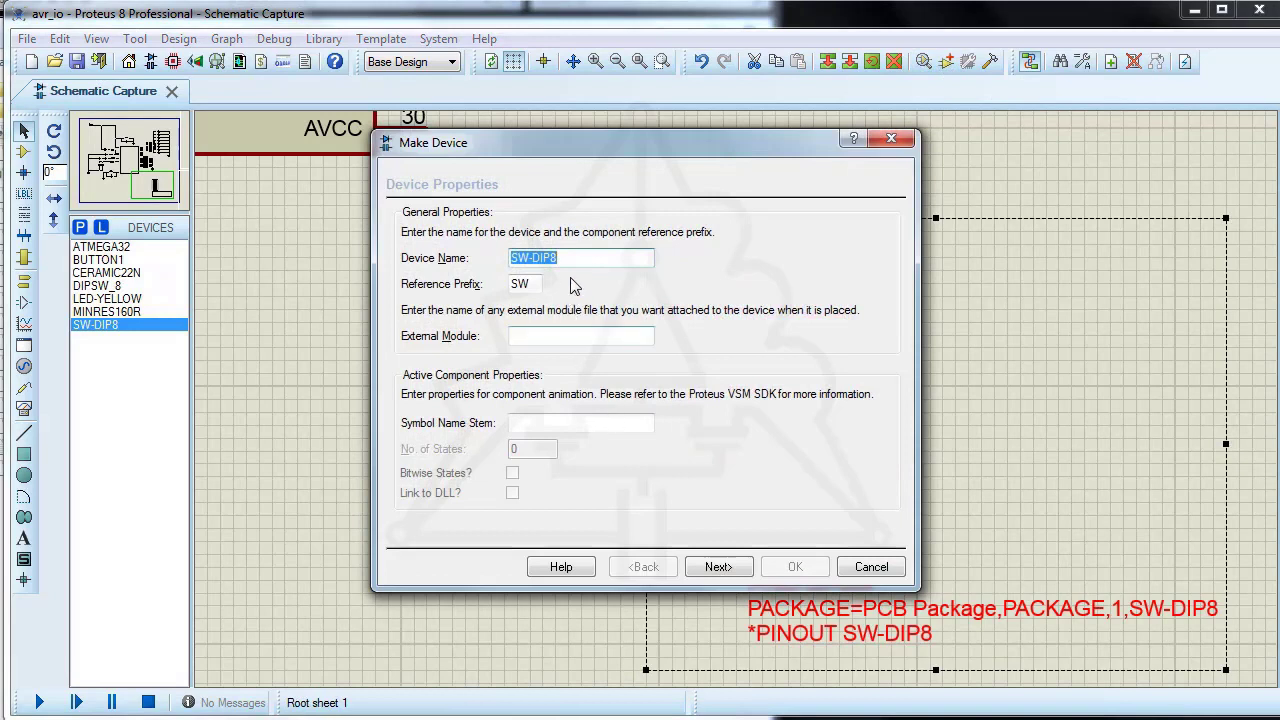
left_click(572, 261)
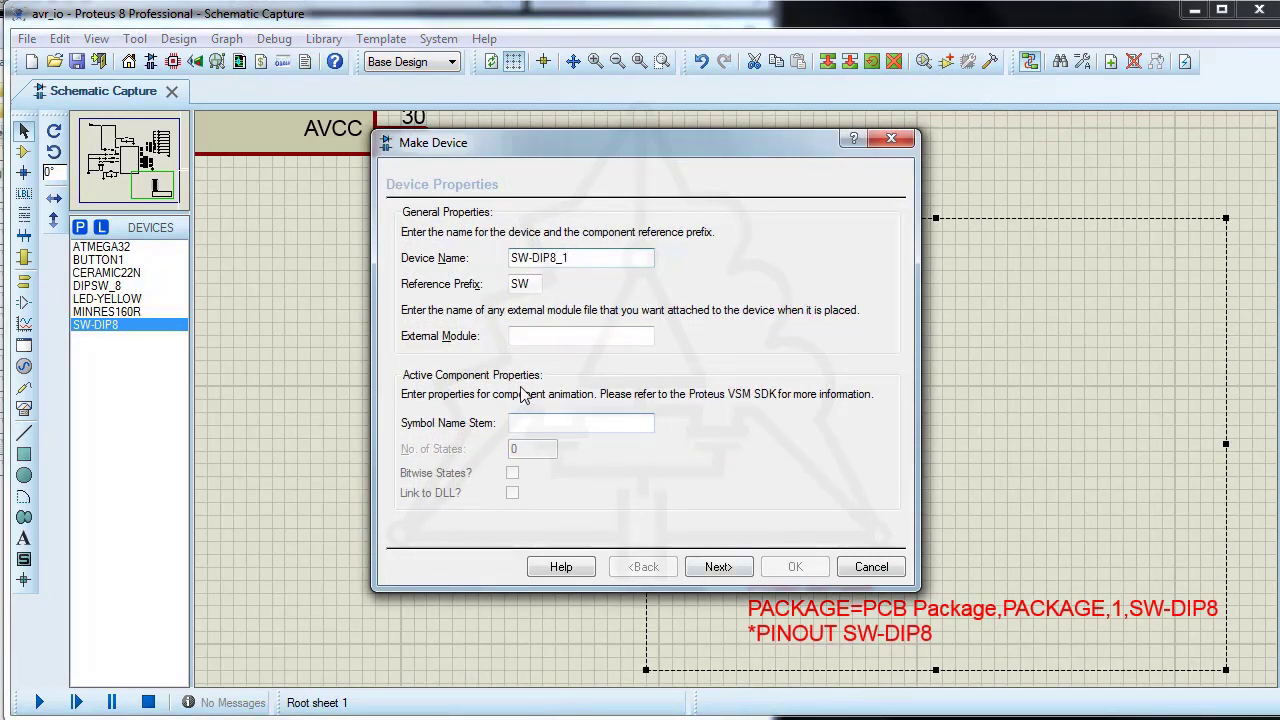
left_click(718, 567)
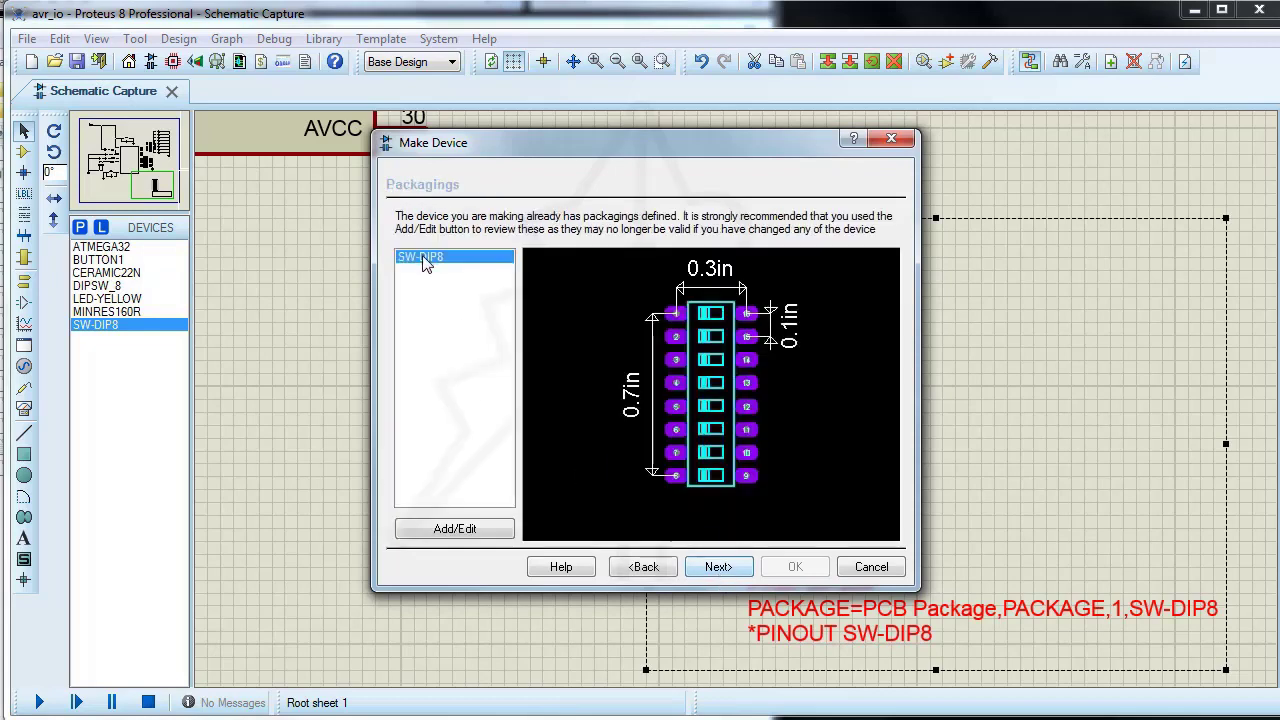
Step: Edit the SW-DIP8 packaging and assign pad numbers 1 to 8 to pins COM1 to COM8 in order
left_click(449, 533)
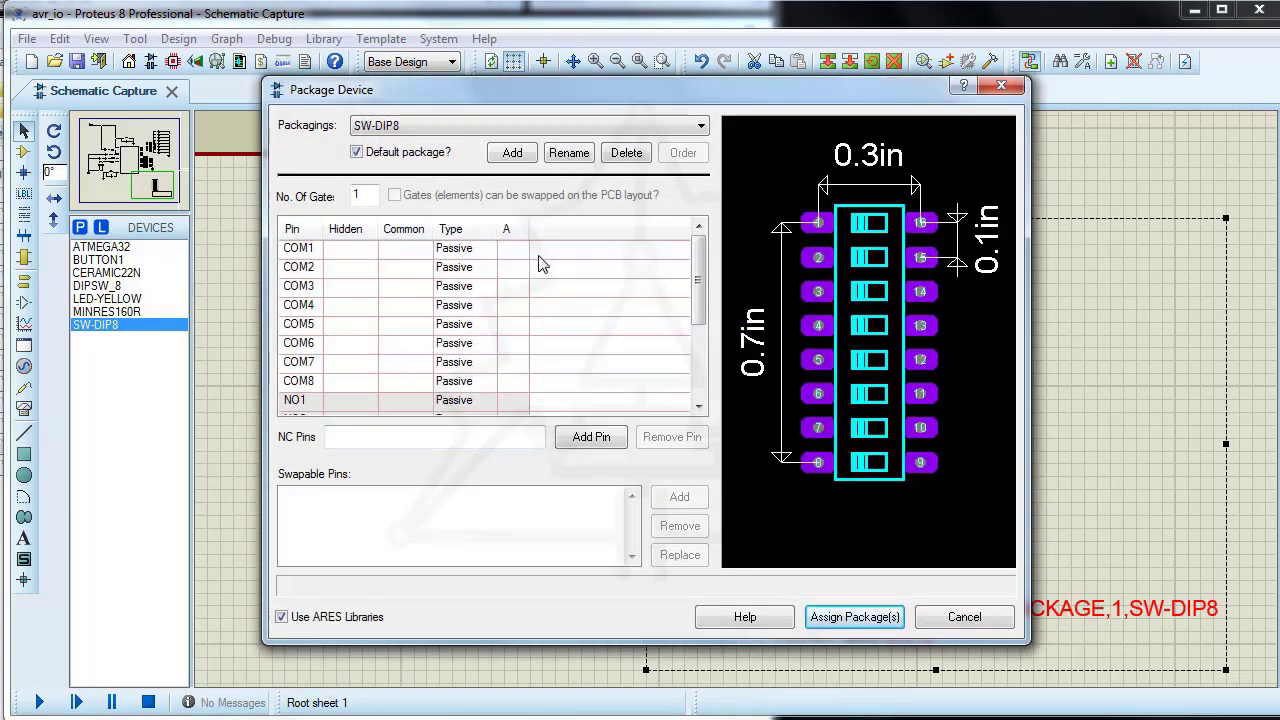
left_click(513, 253)
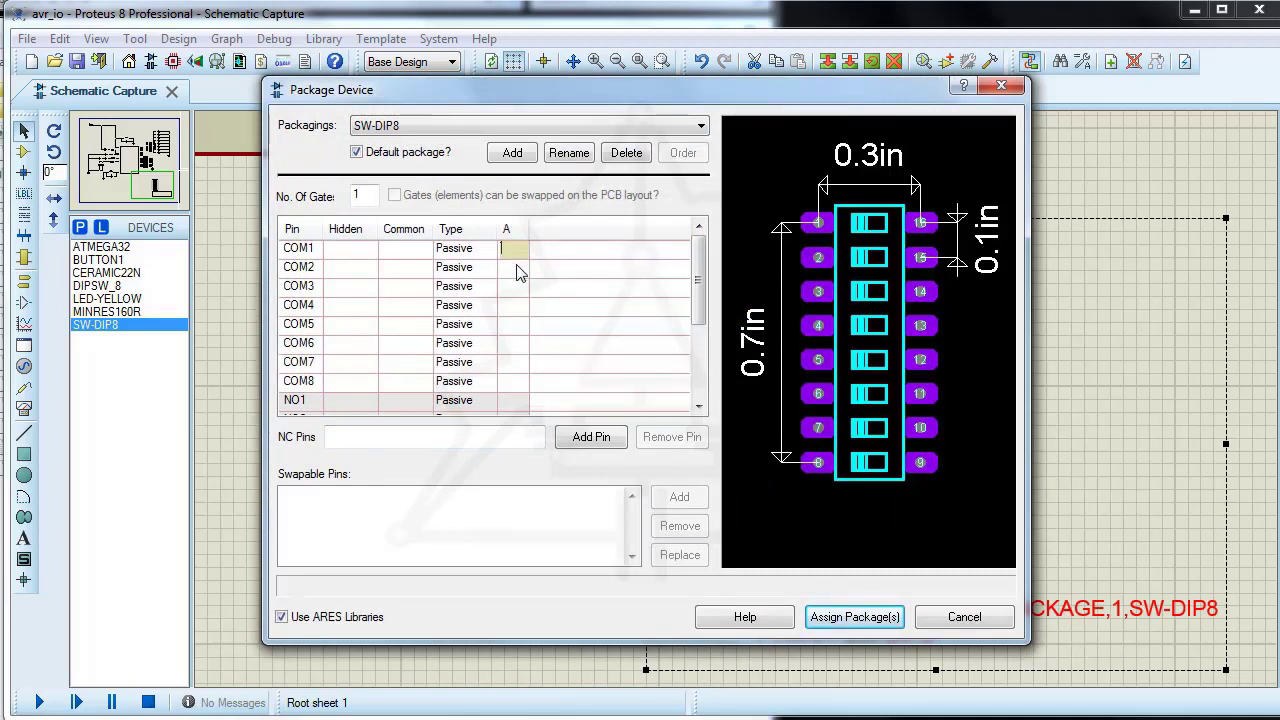
type("1")
key("Down")
type("2")
left_click(520, 290)
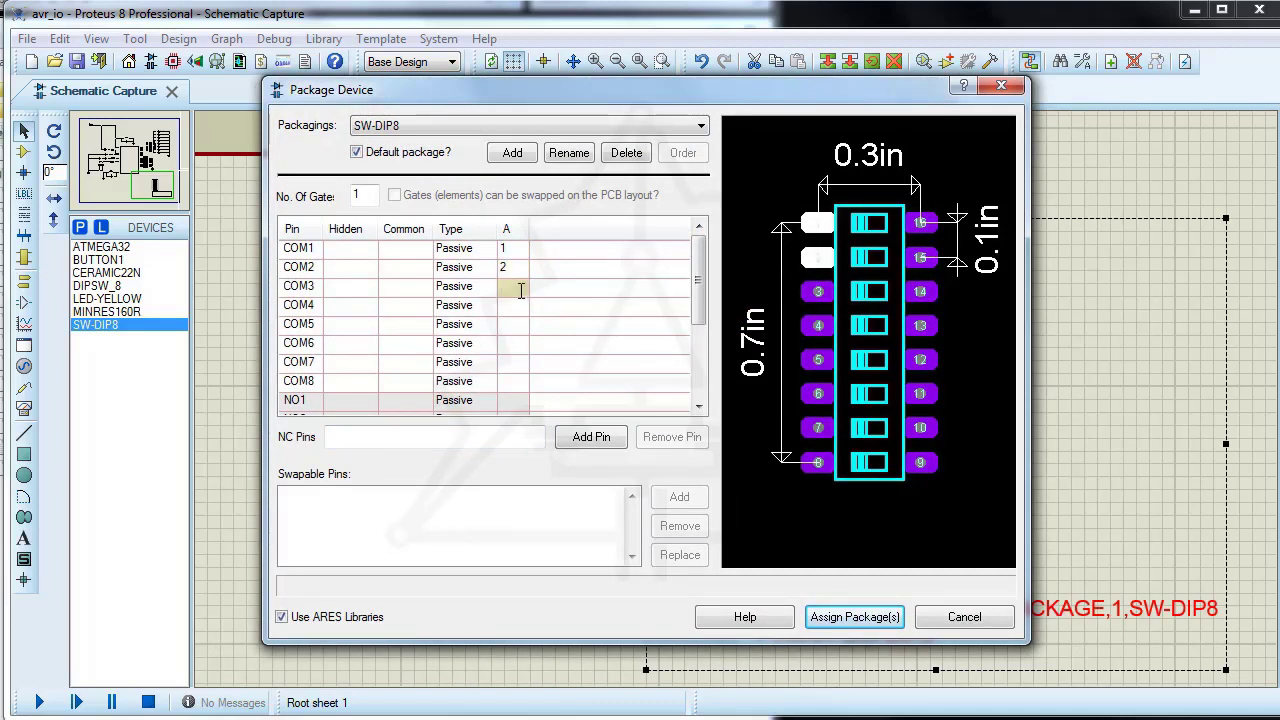
left_click(508, 308)
type("4")
left_click(511, 325)
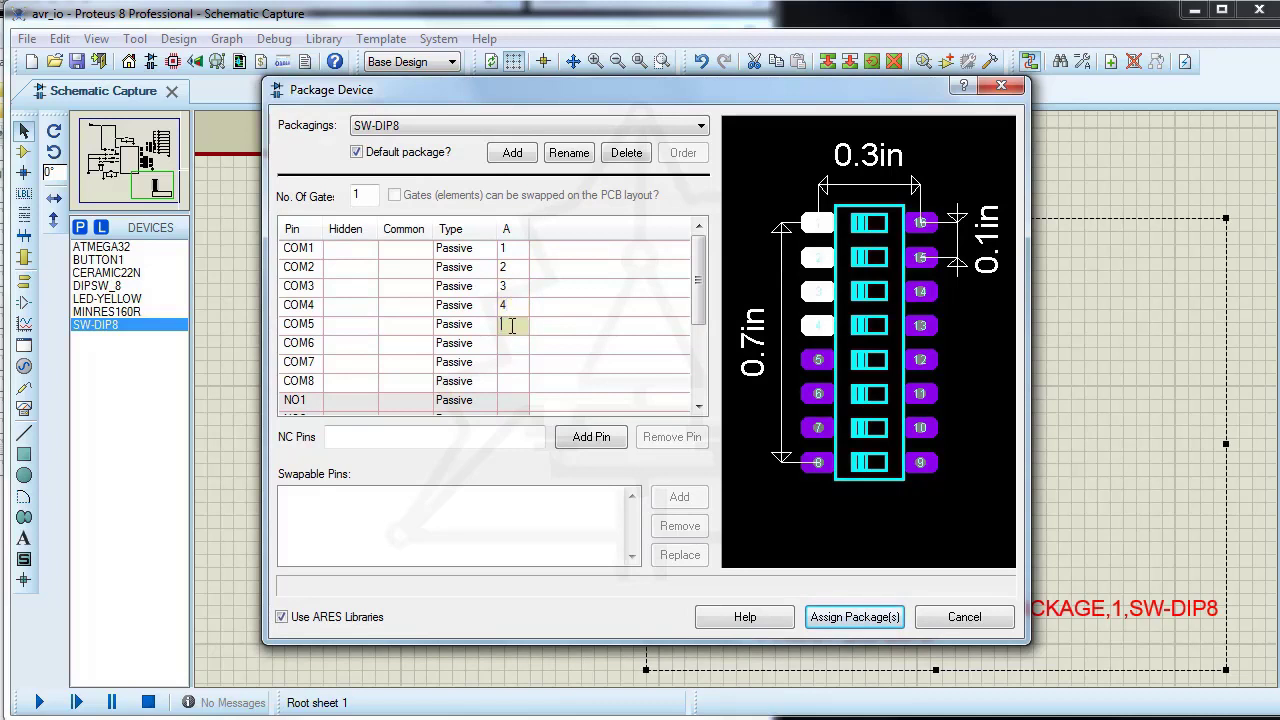
left_click(512, 343)
left_click(507, 365)
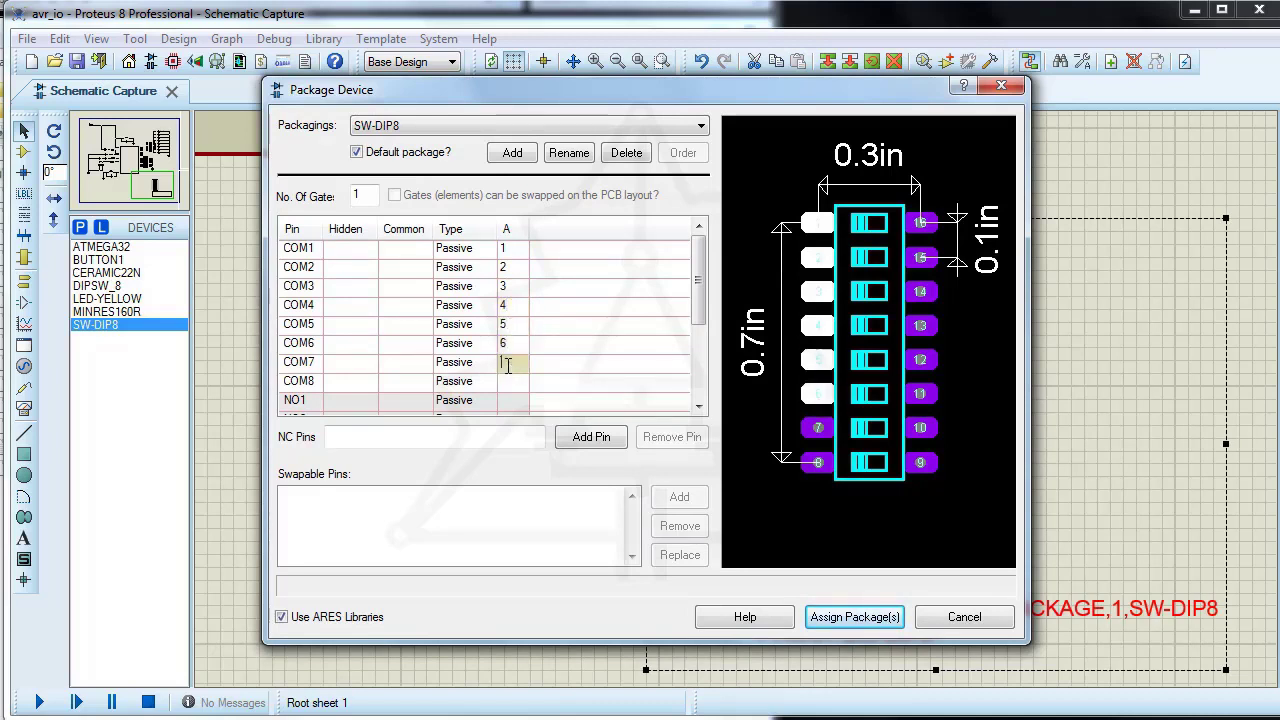
type("7")
left_click(513, 382)
type("8")
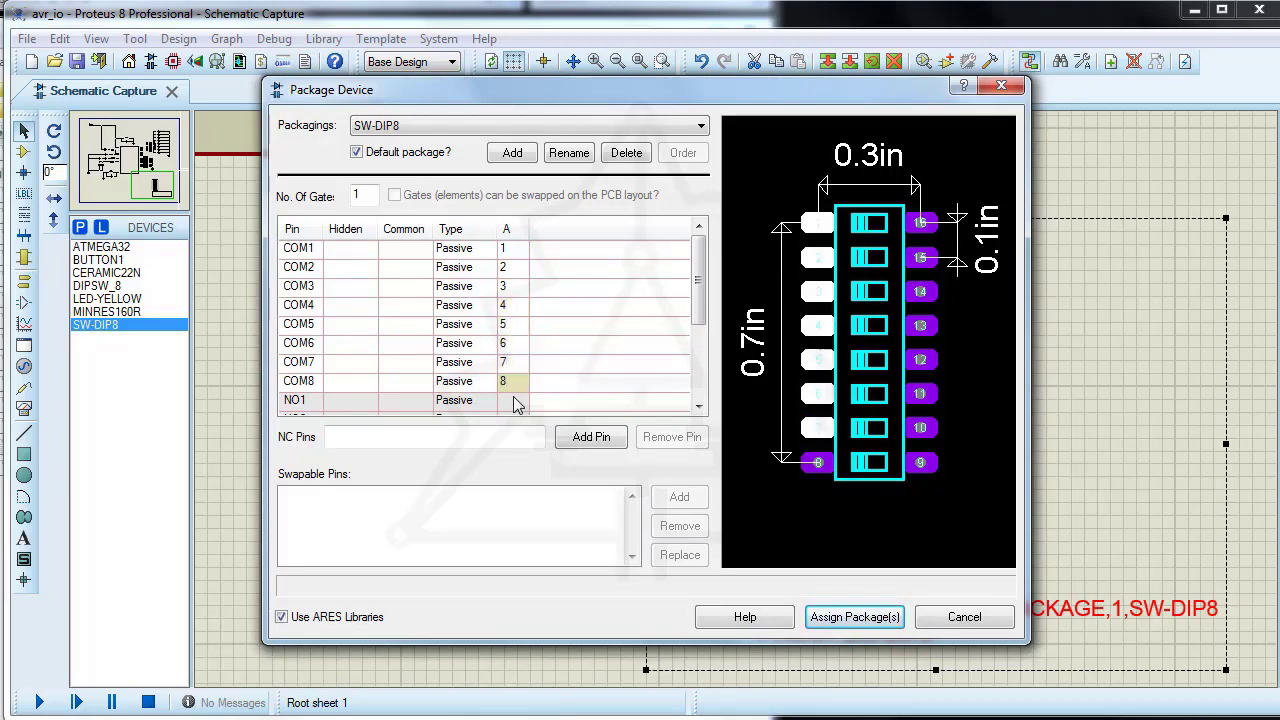
Step: Assign pad number 19 to pin NO1 and pad numbers 15 down to 9 to pins NO2 to NO8
left_click(515, 403)
scroll(543, 403, "down", 2)
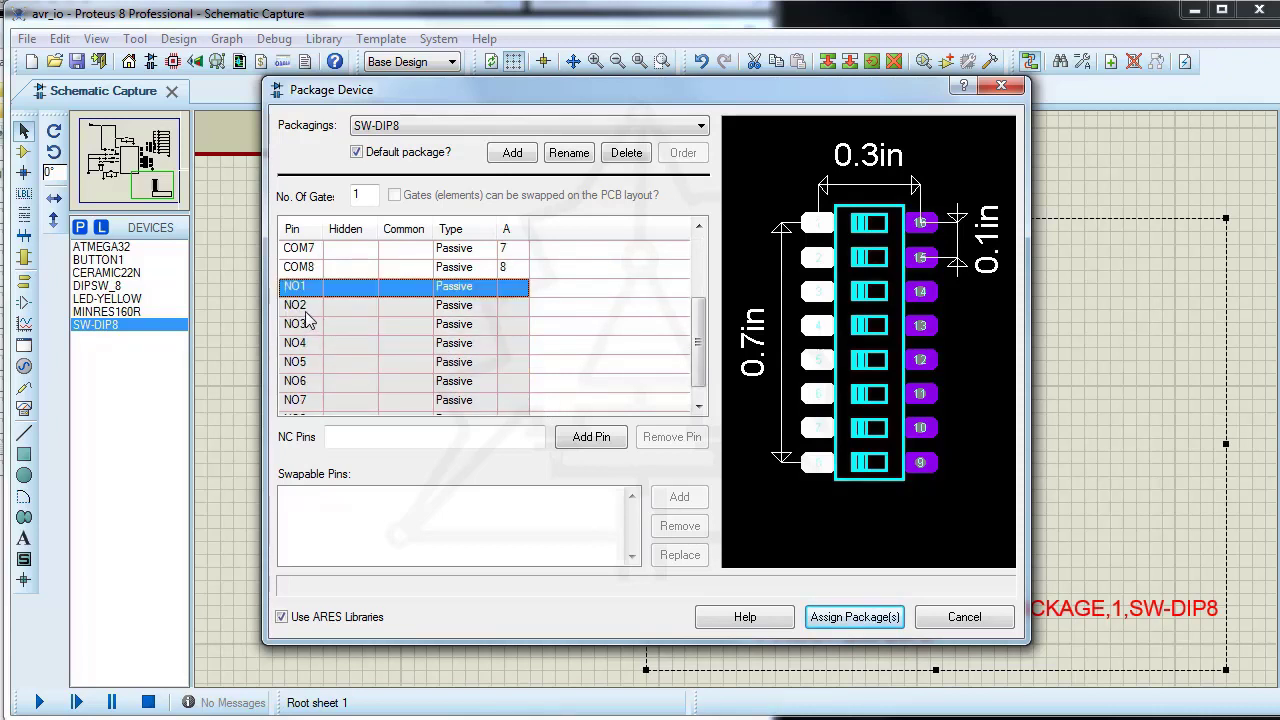
left_click(519, 285)
type("16")
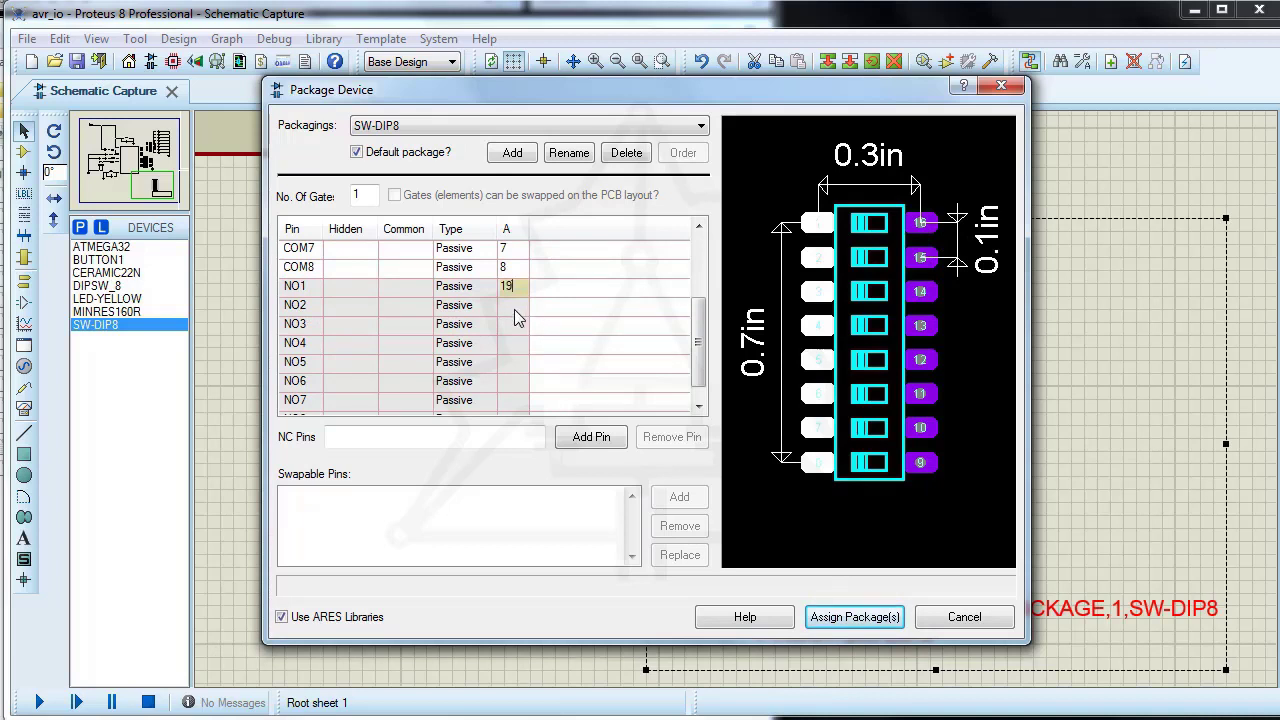
left_click(515, 308)
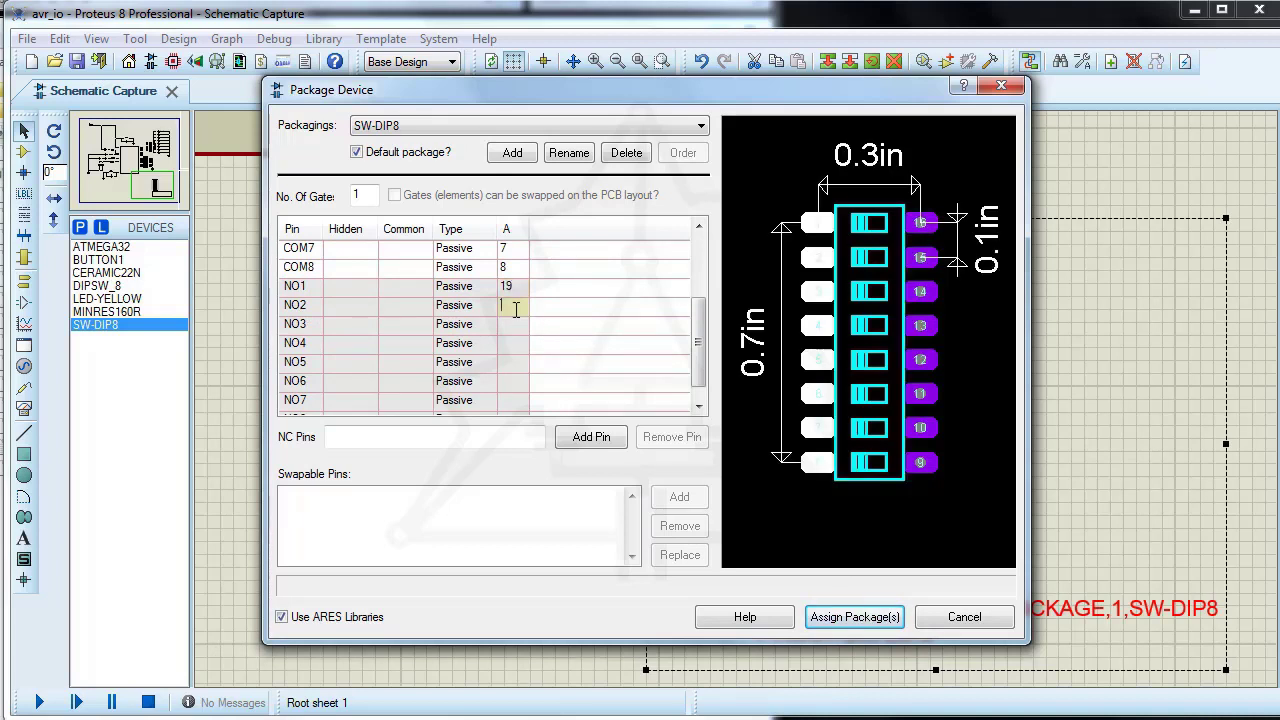
left_click(518, 327)
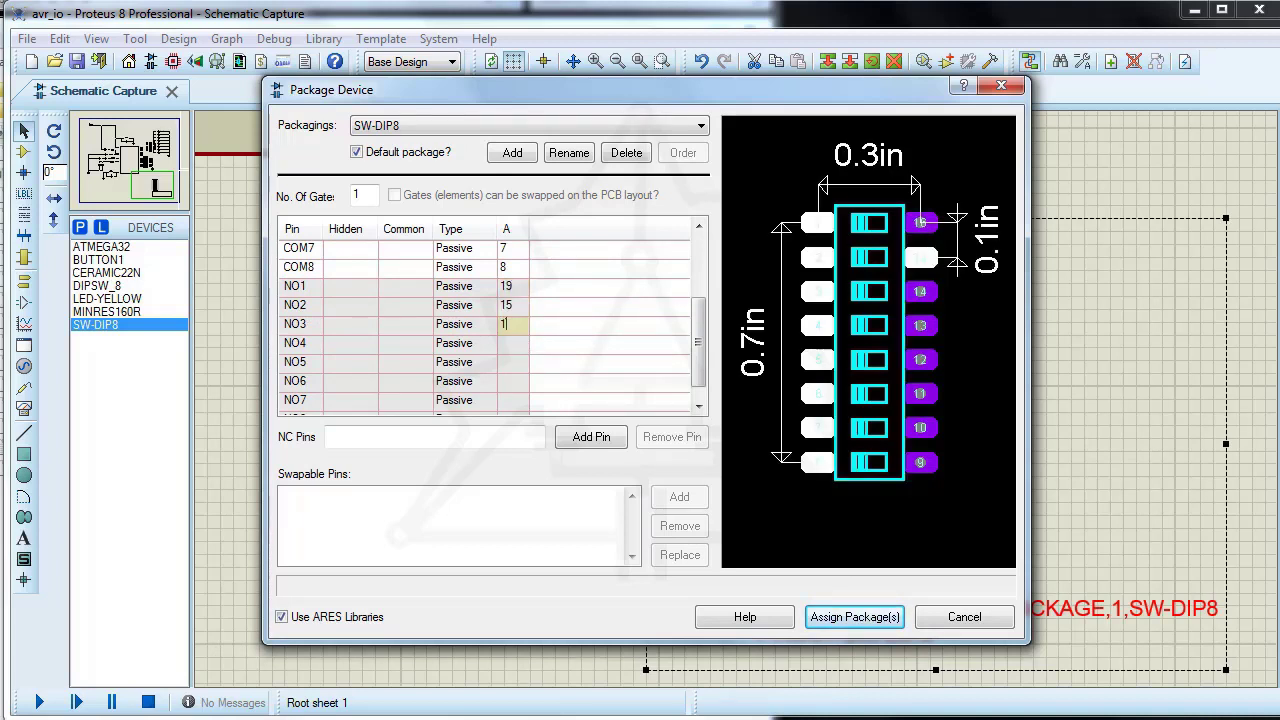
left_click(511, 345)
left_click(508, 362)
type("12")
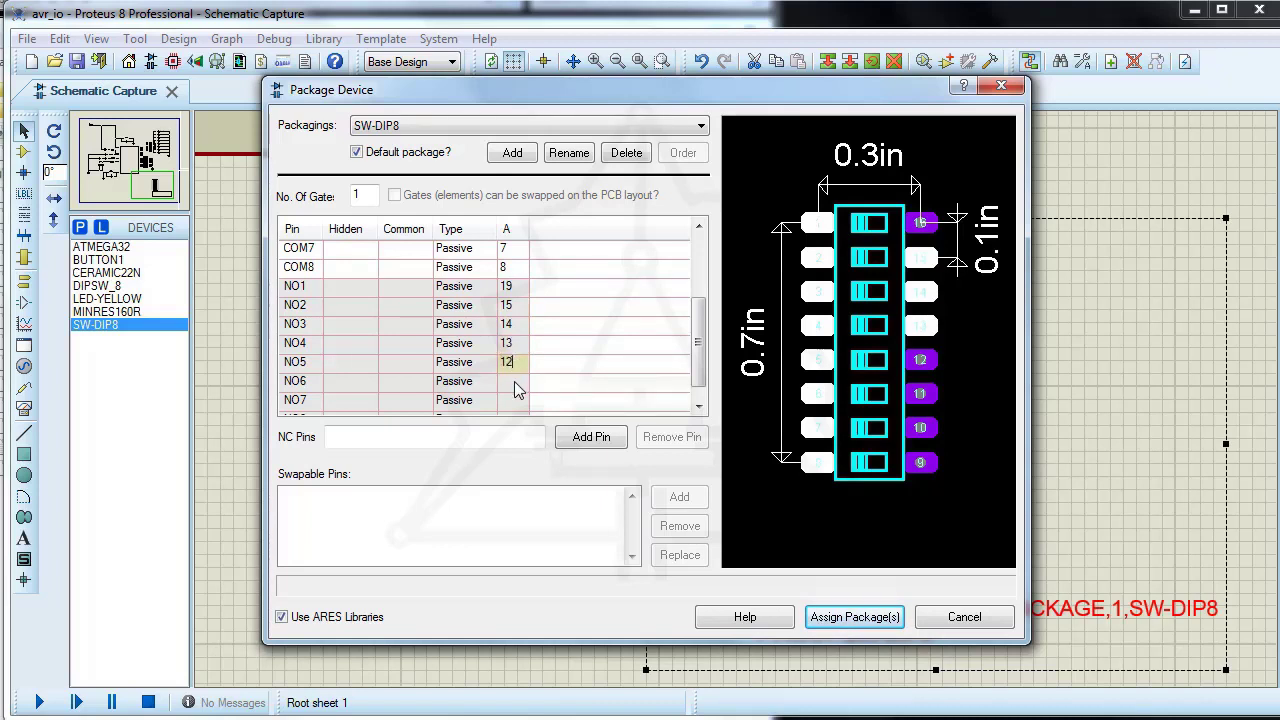
left_click(515, 381)
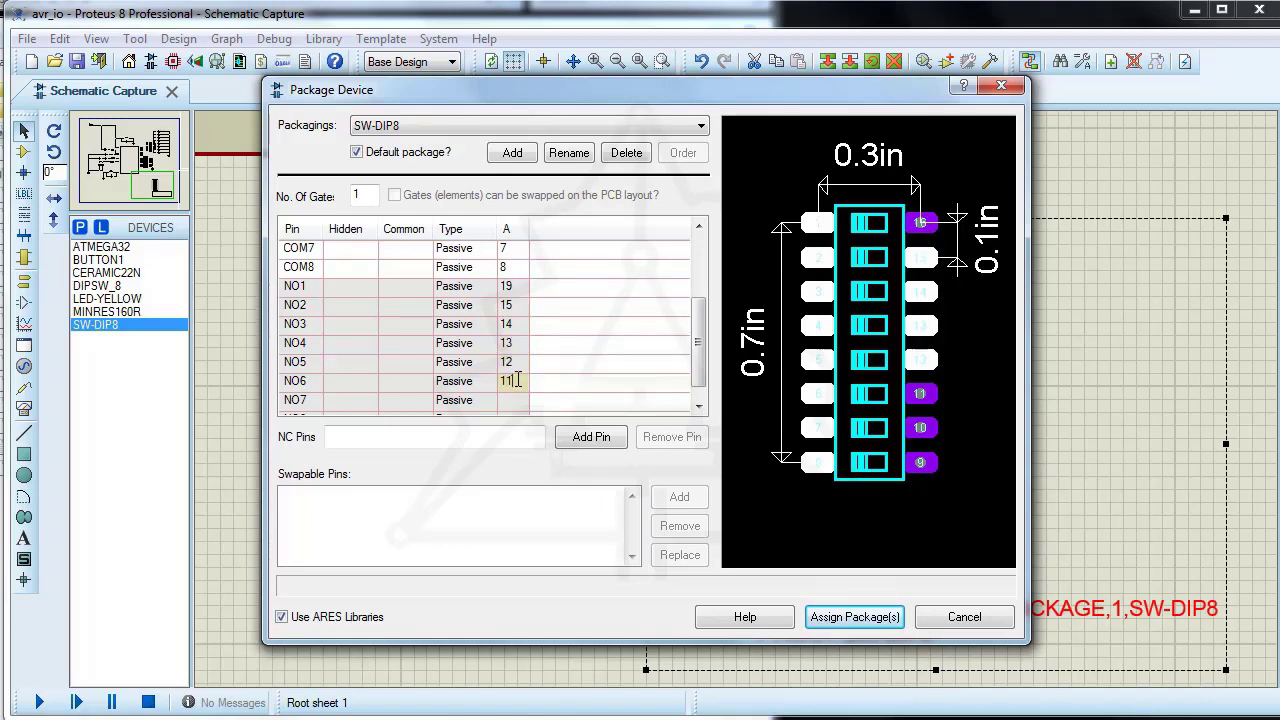
scroll(518, 381, "down", 1)
left_click(514, 381)
type("1")
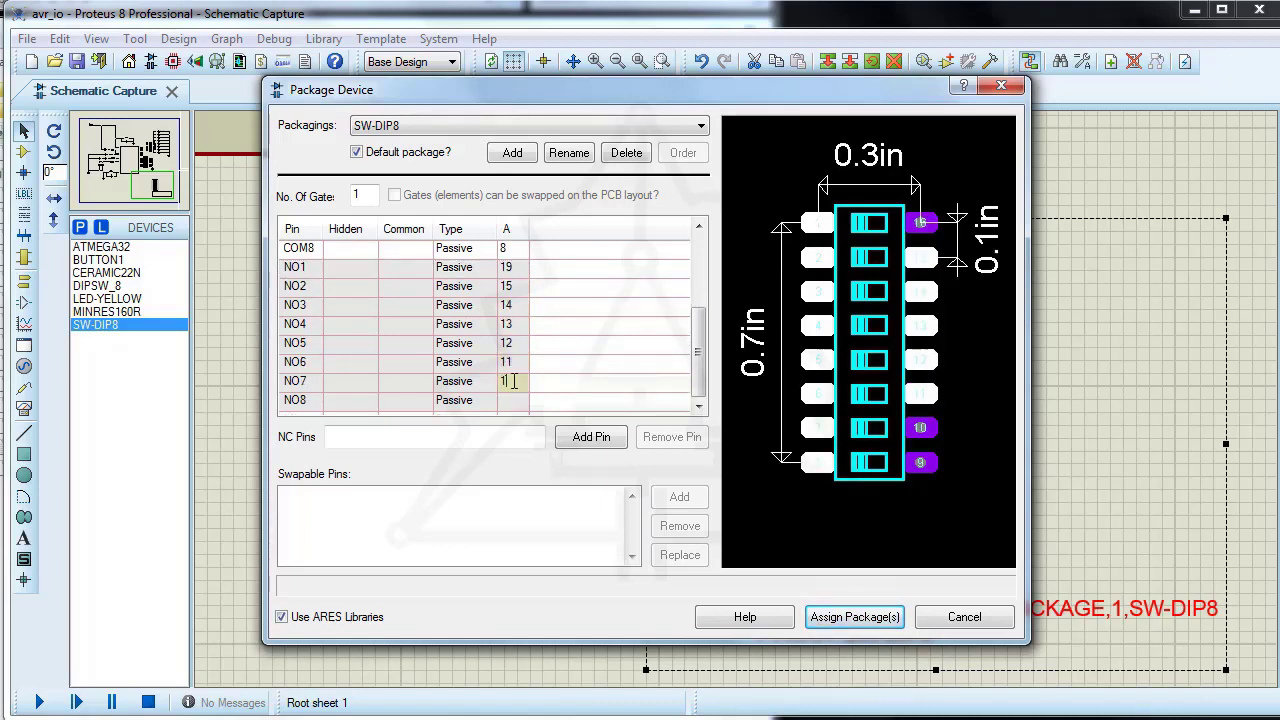
type("0")
left_click(515, 401)
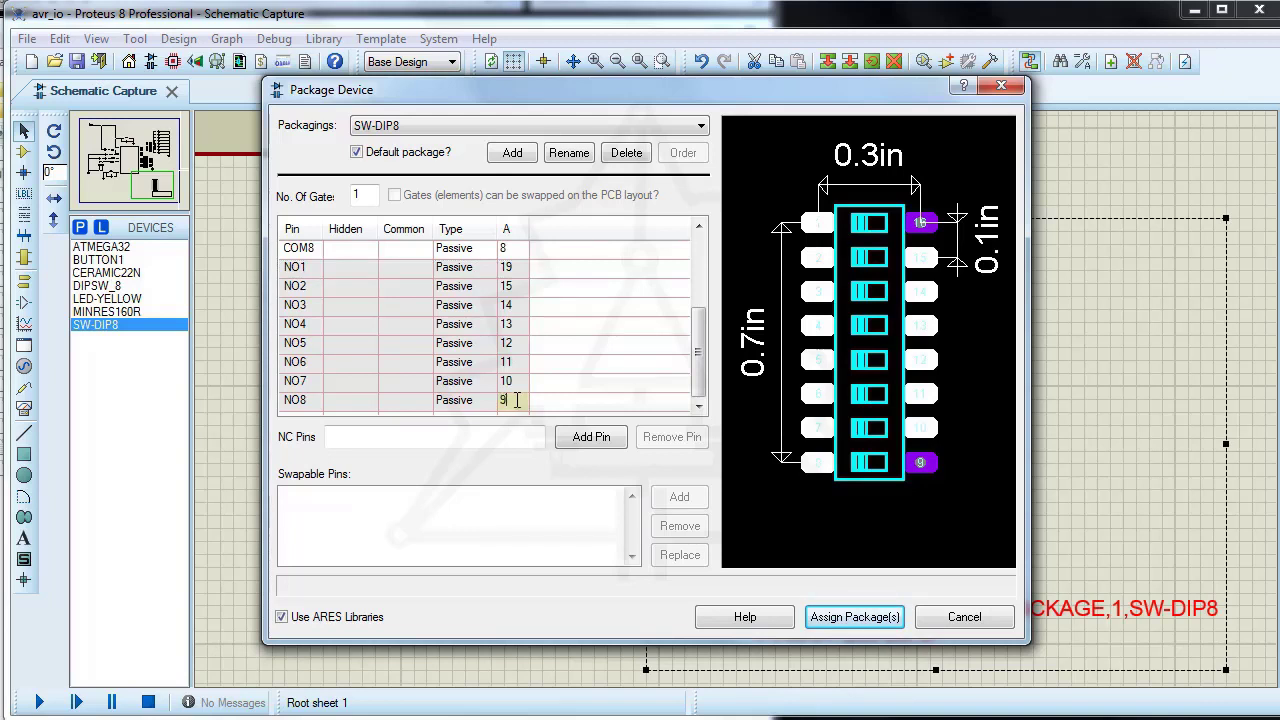
type("9")
Step: Correct pin NO1's pad number to 16 and assign the SW-DIP8 package to the device
left_click(626, 367)
left_click(515, 267)
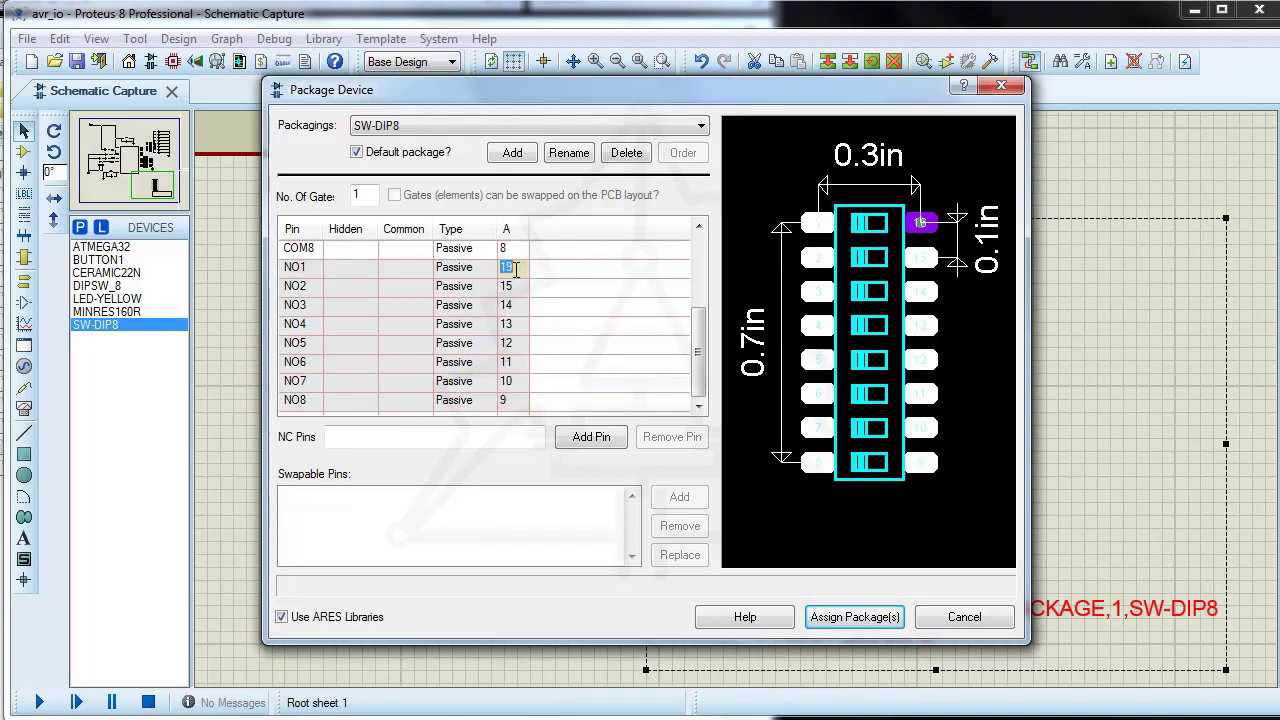
type("16")
left_click(614, 331)
left_click(838, 614)
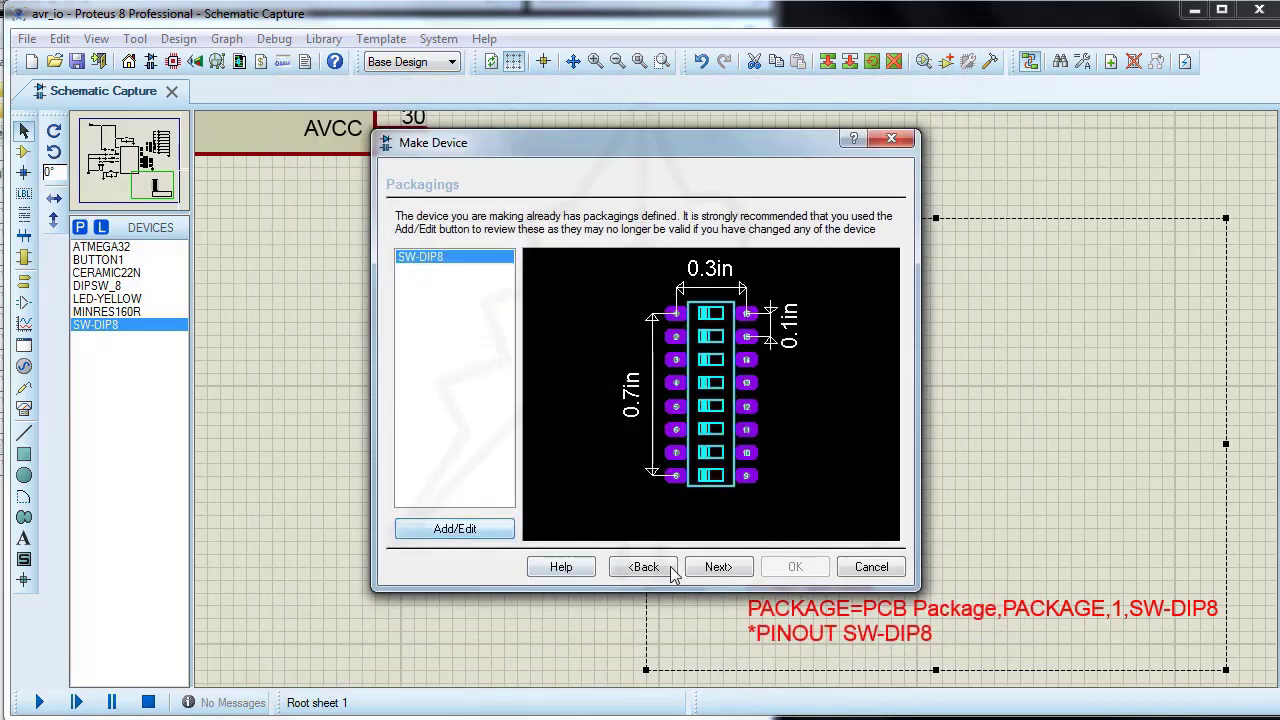
Step: Review the PACKAGE property, then set the device category to user and save the device to the USERDVC library
left_click(718, 567)
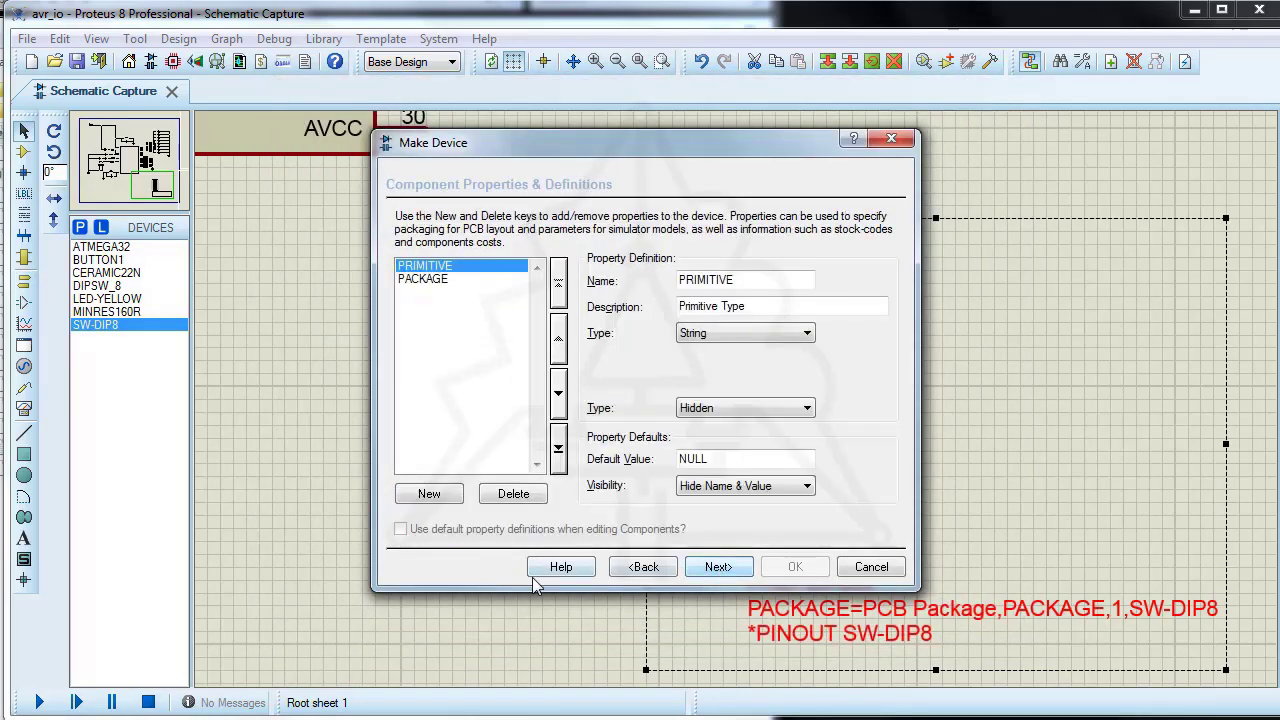
left_click(429, 281)
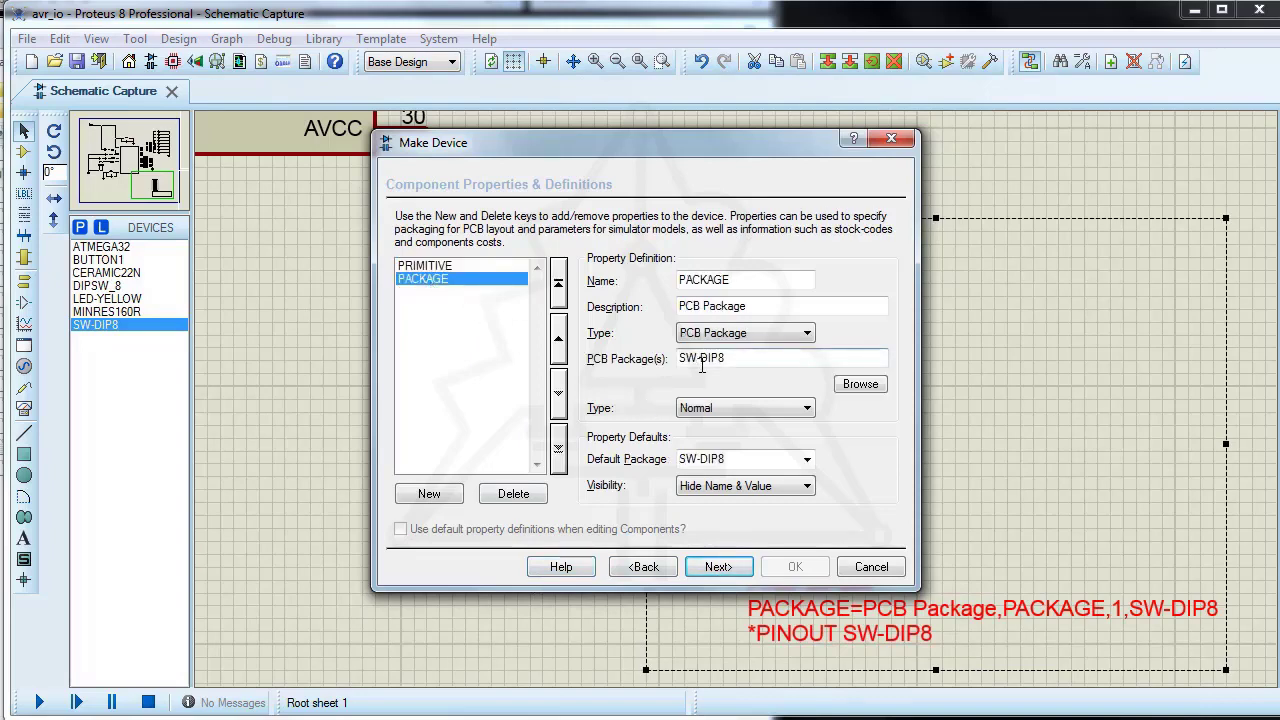
left_click(730, 576)
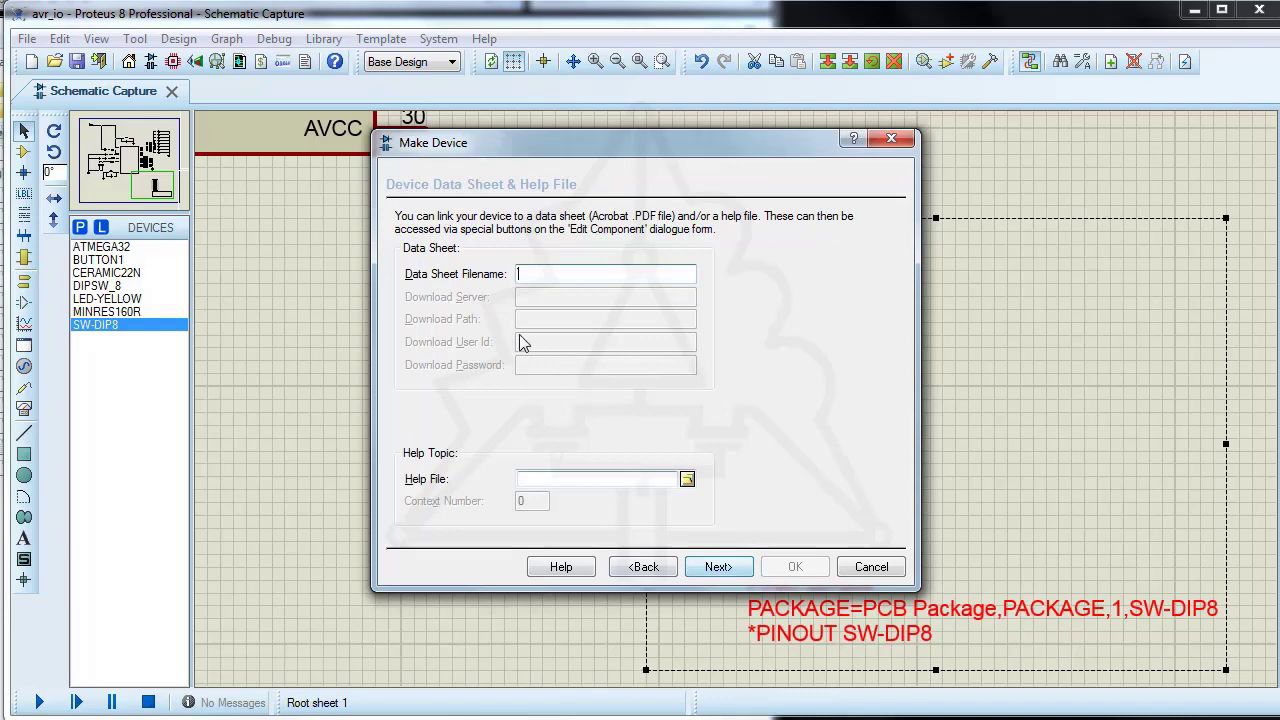
left_click(716, 567)
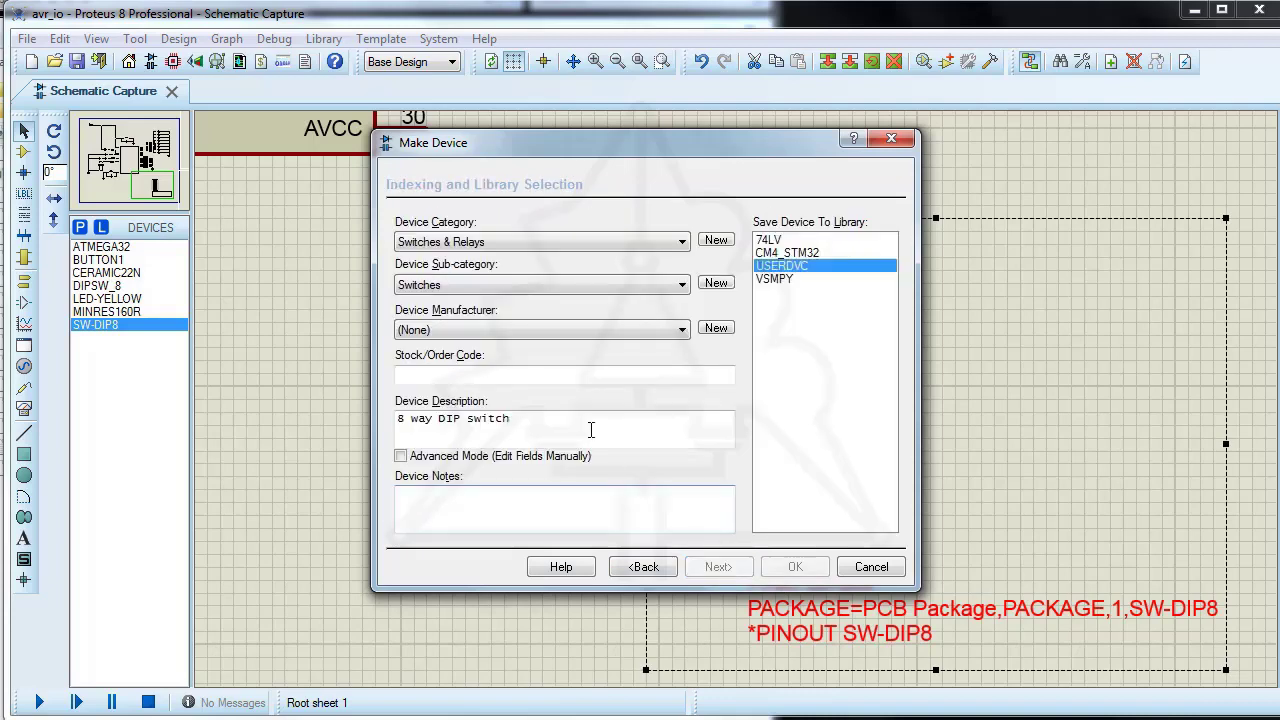
left_click(684, 246)
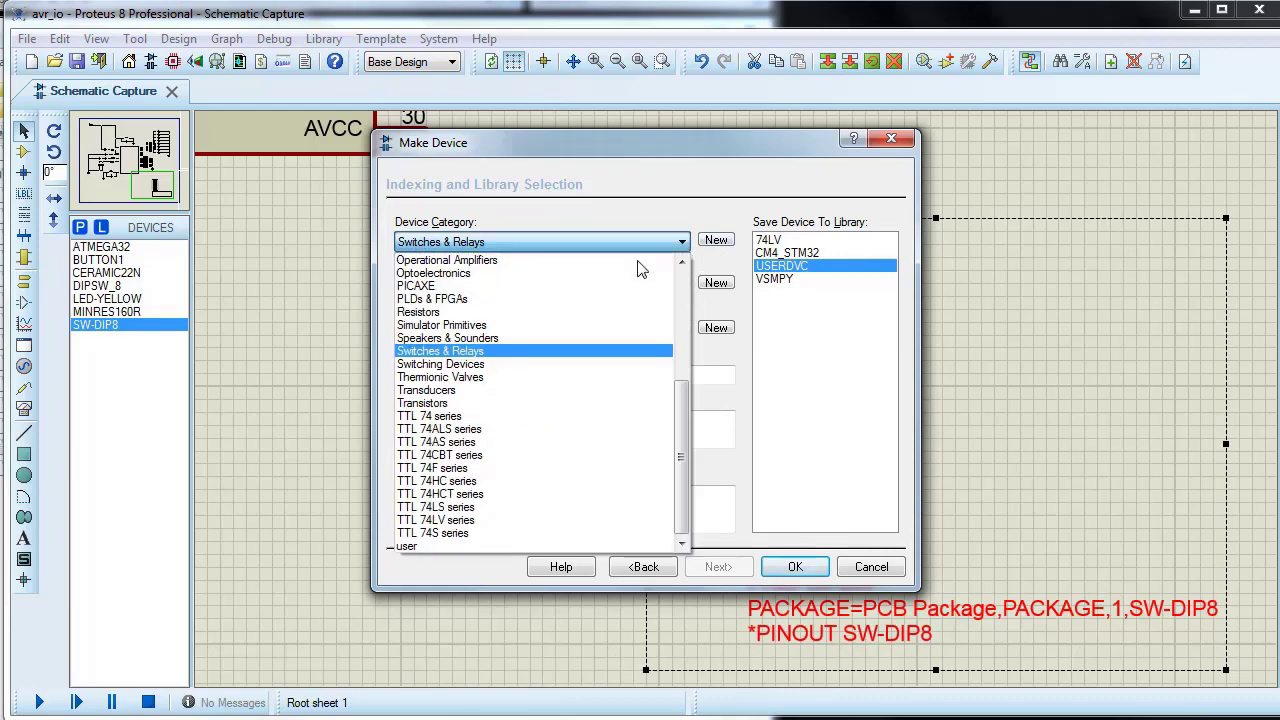
left_click(417, 548)
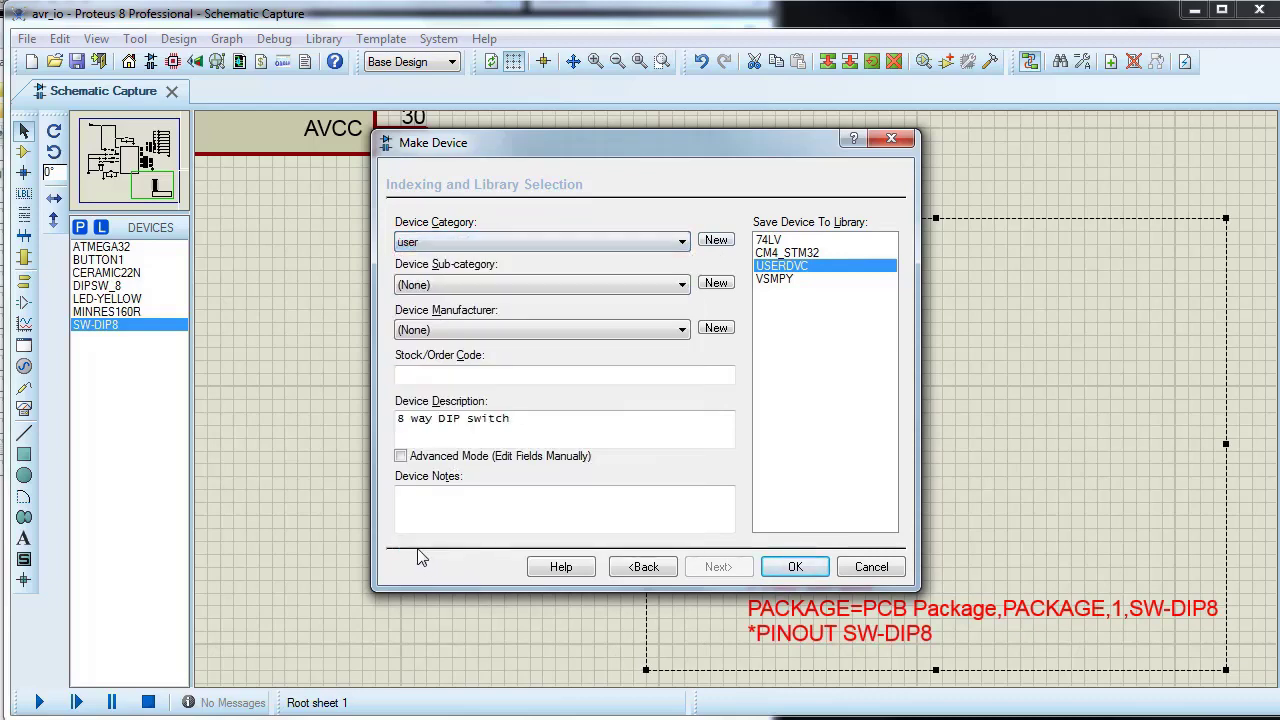
left_click(793, 567)
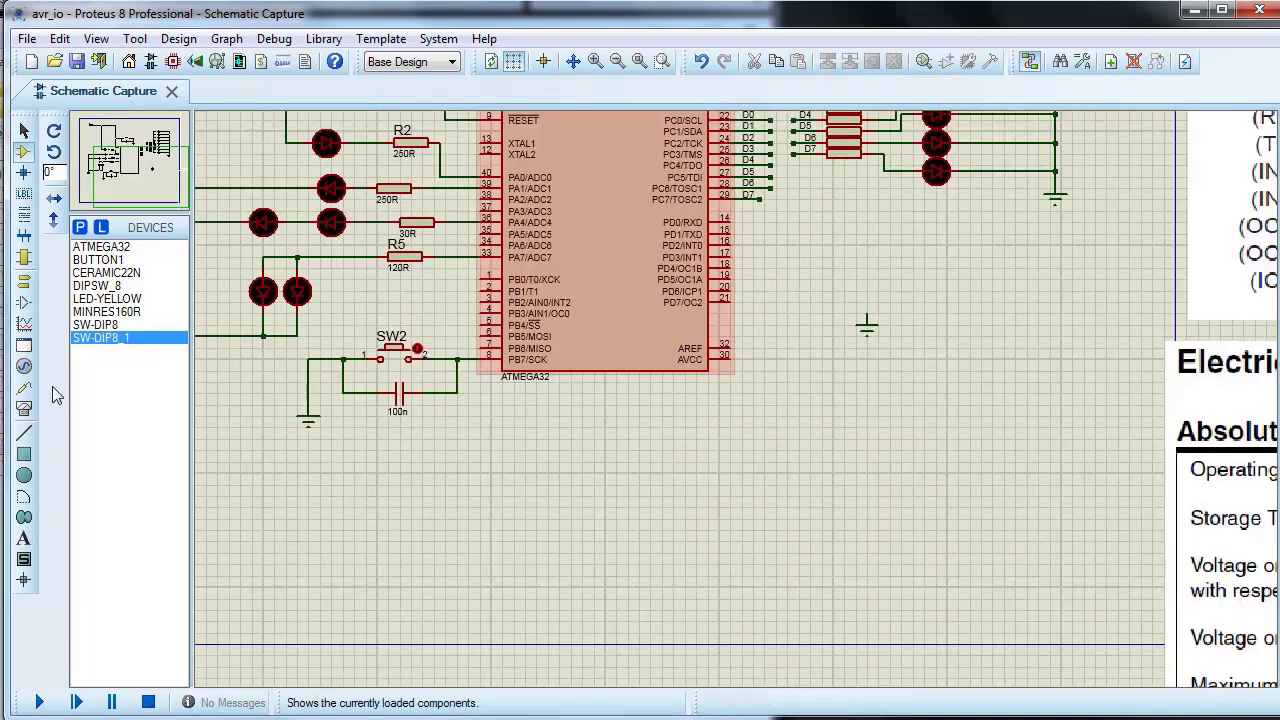
Step: Tidy the device list by removing the unused devices
right_click(123, 397)
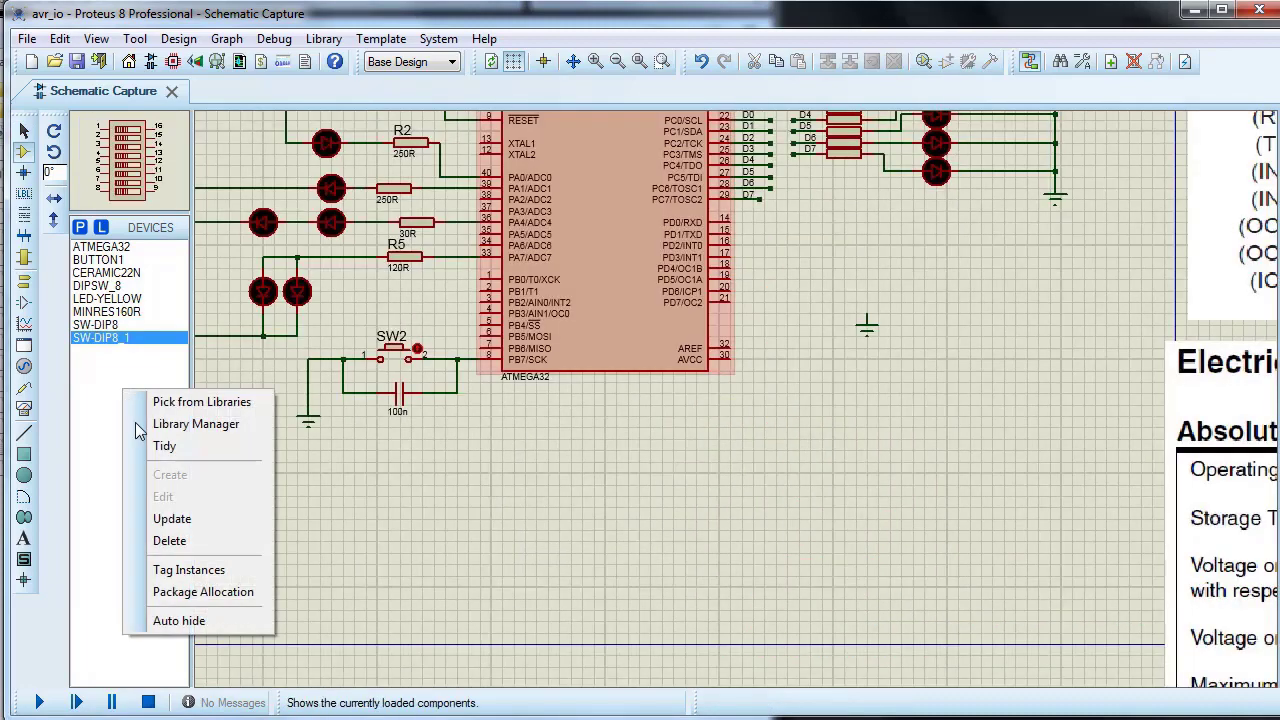
left_click(155, 448)
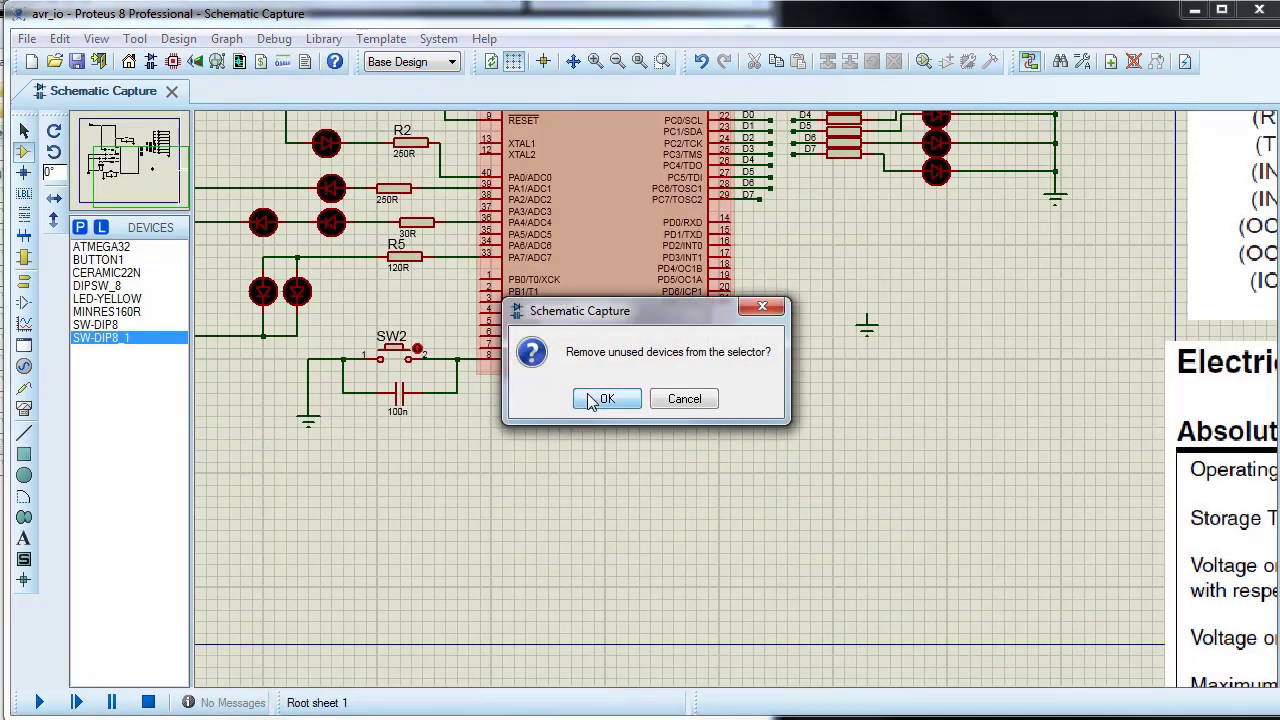
left_click(605, 399)
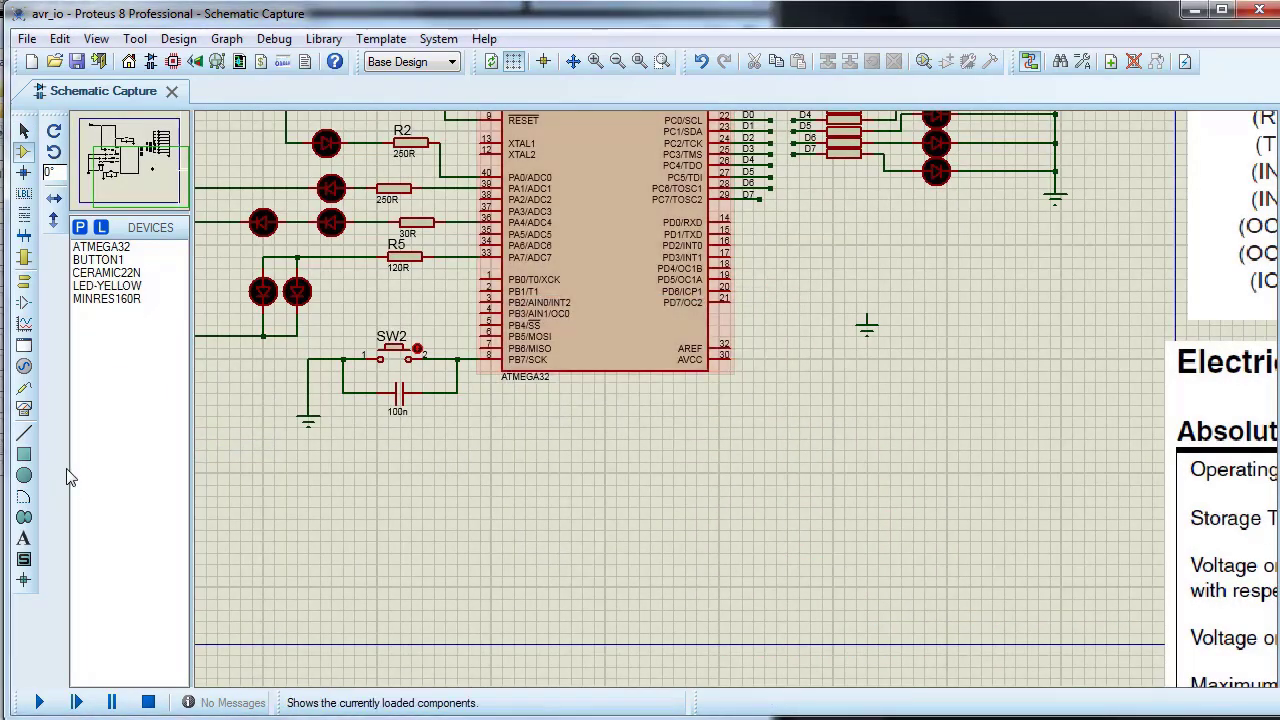
Step: Pick SW-DIP8_1 from the user category of the device libraries and select it for placement
left_click(79, 227)
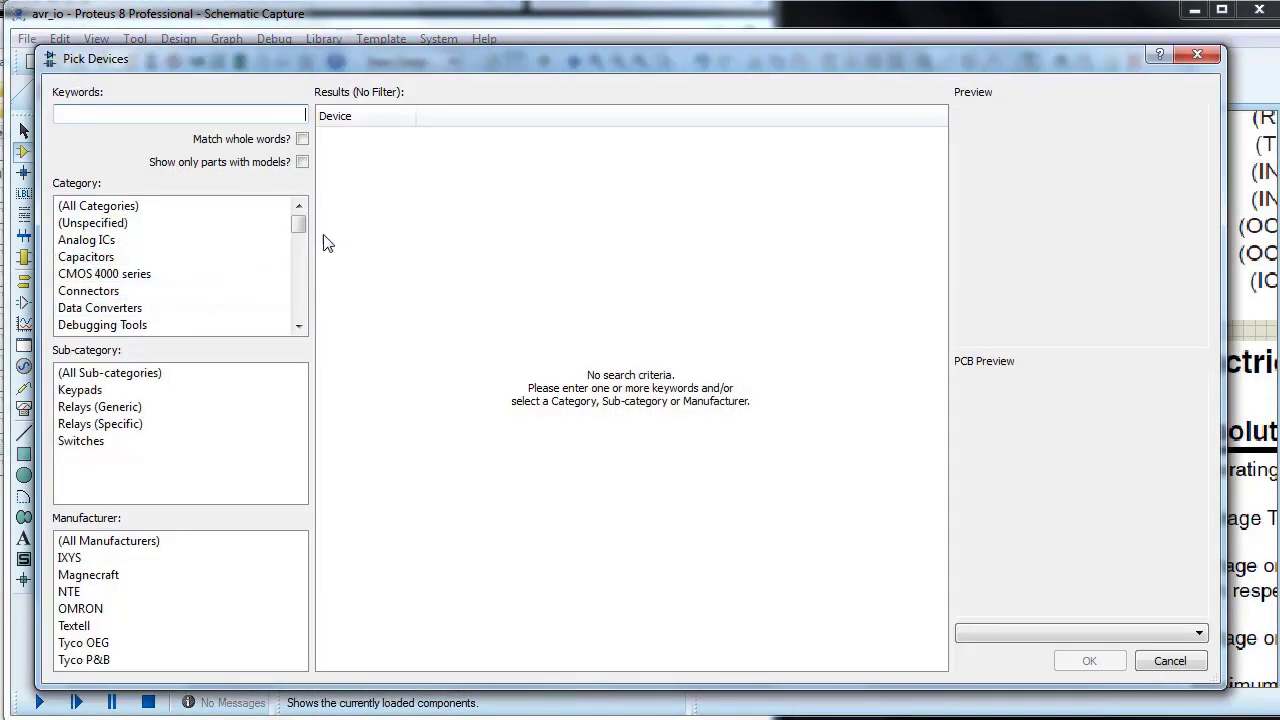
left_click_drag(298, 224, 298, 316)
left_click(98, 322)
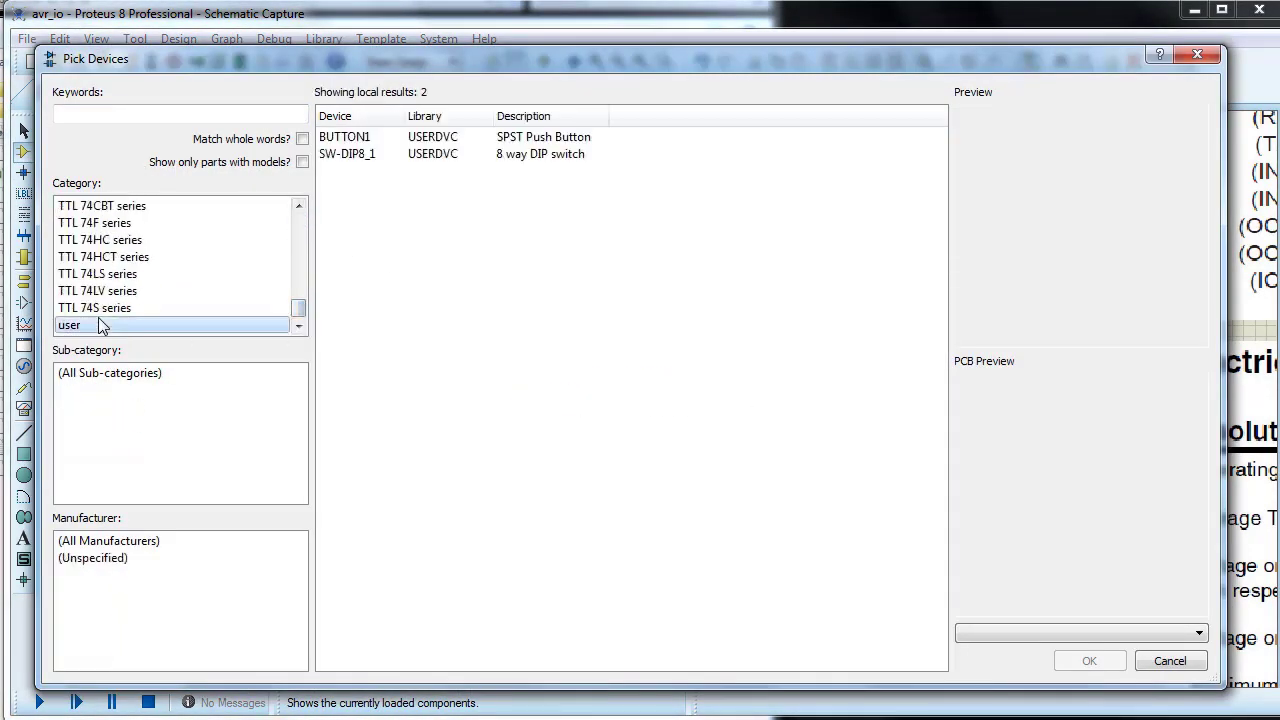
left_click(353, 155)
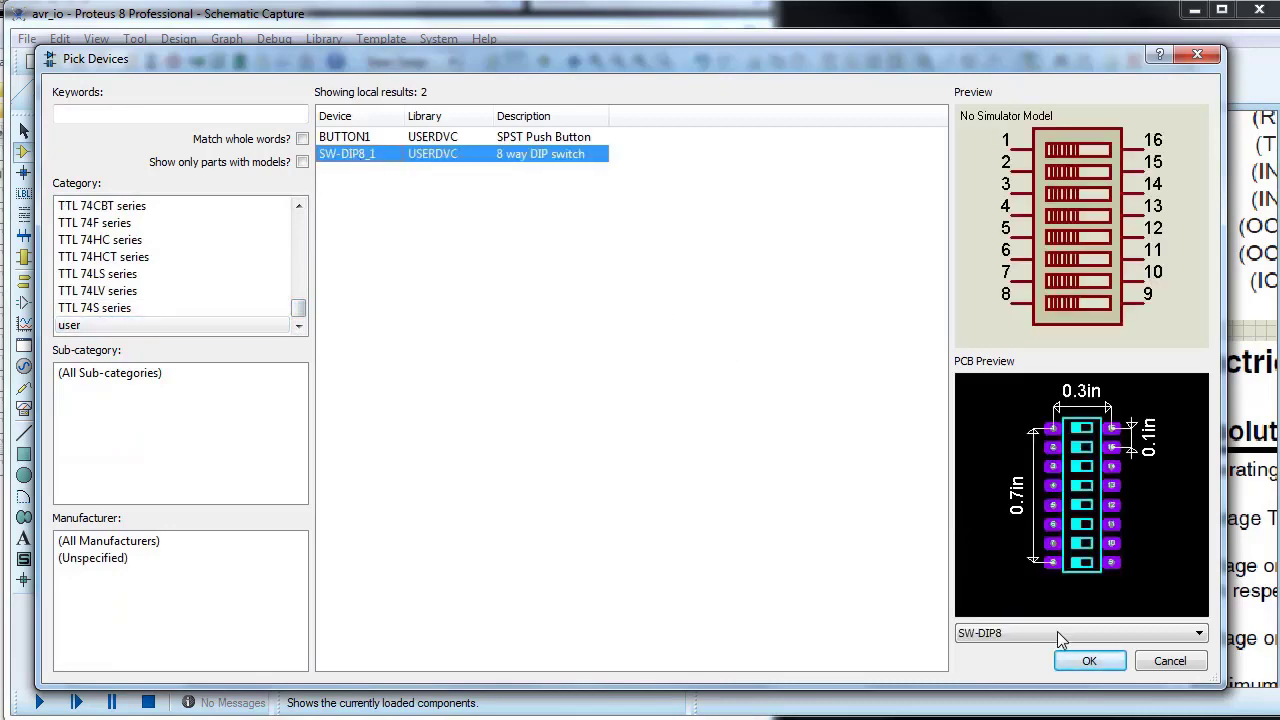
left_click(1089, 662)
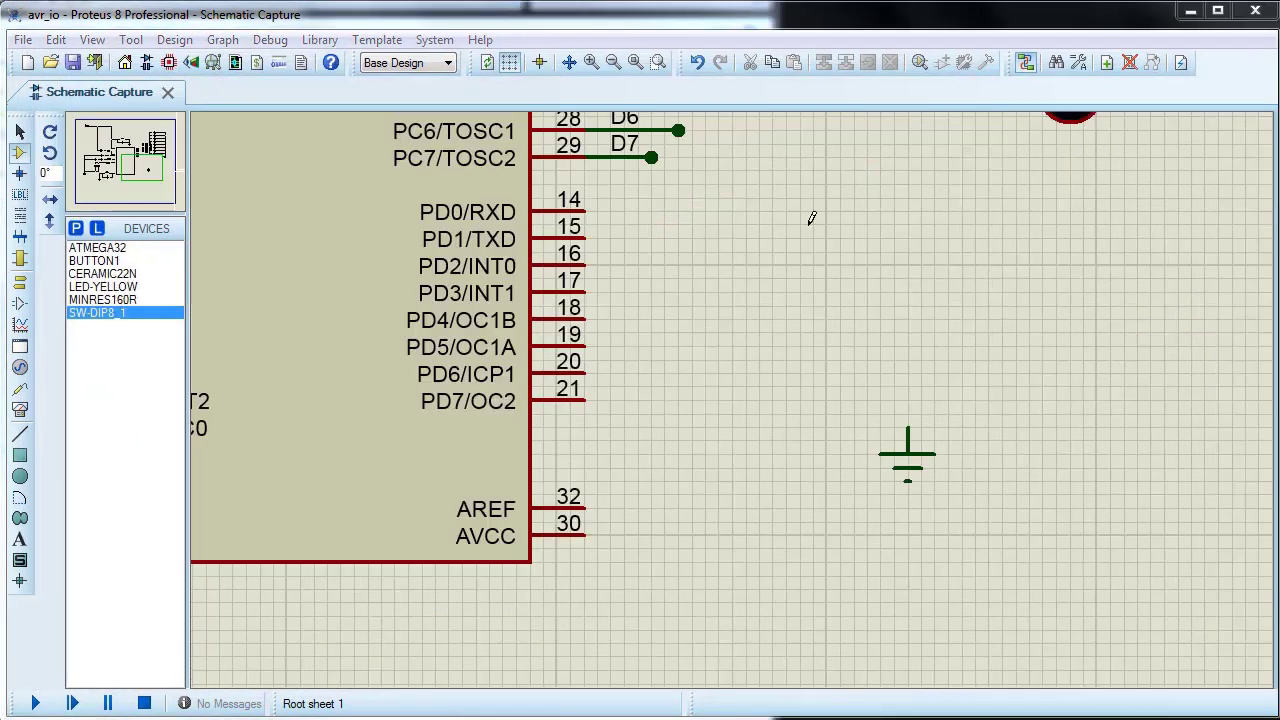
left_click(102, 315)
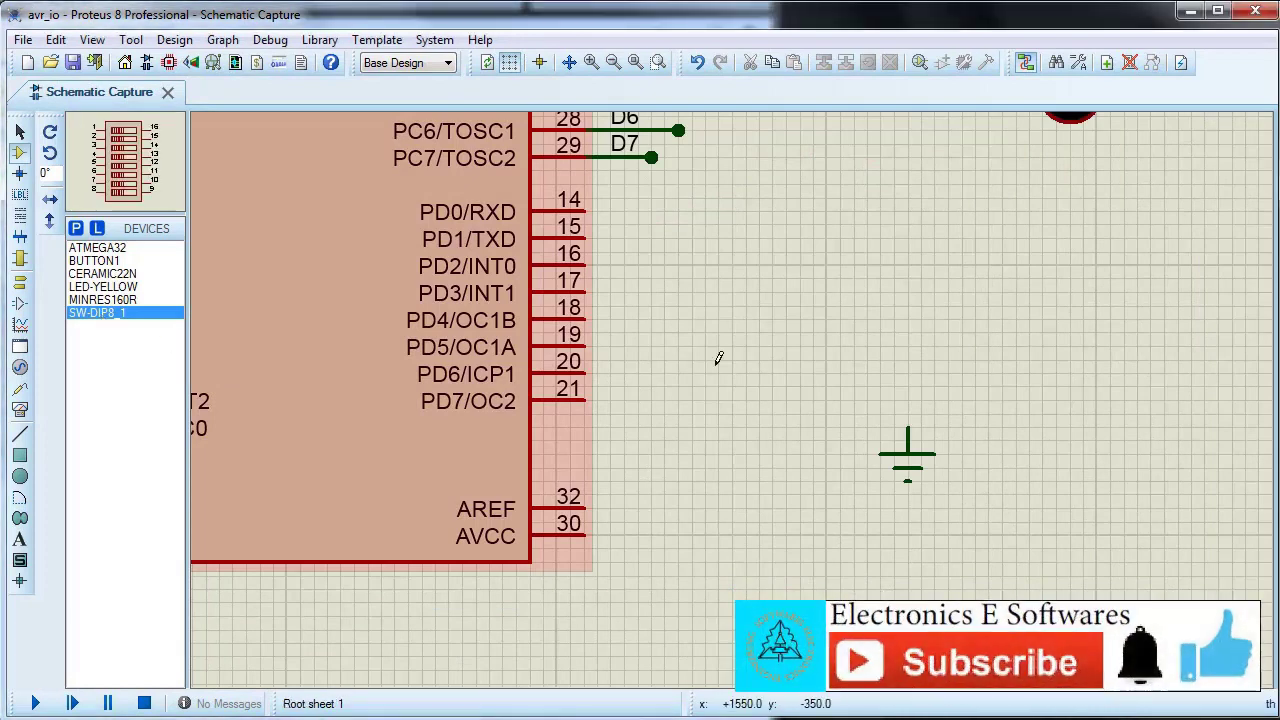
Step: Place the SW-DIP8_1 switch beside the ATMEGA32's PD0–PD7 pins and mirror it horizontally
left_click(681, 323)
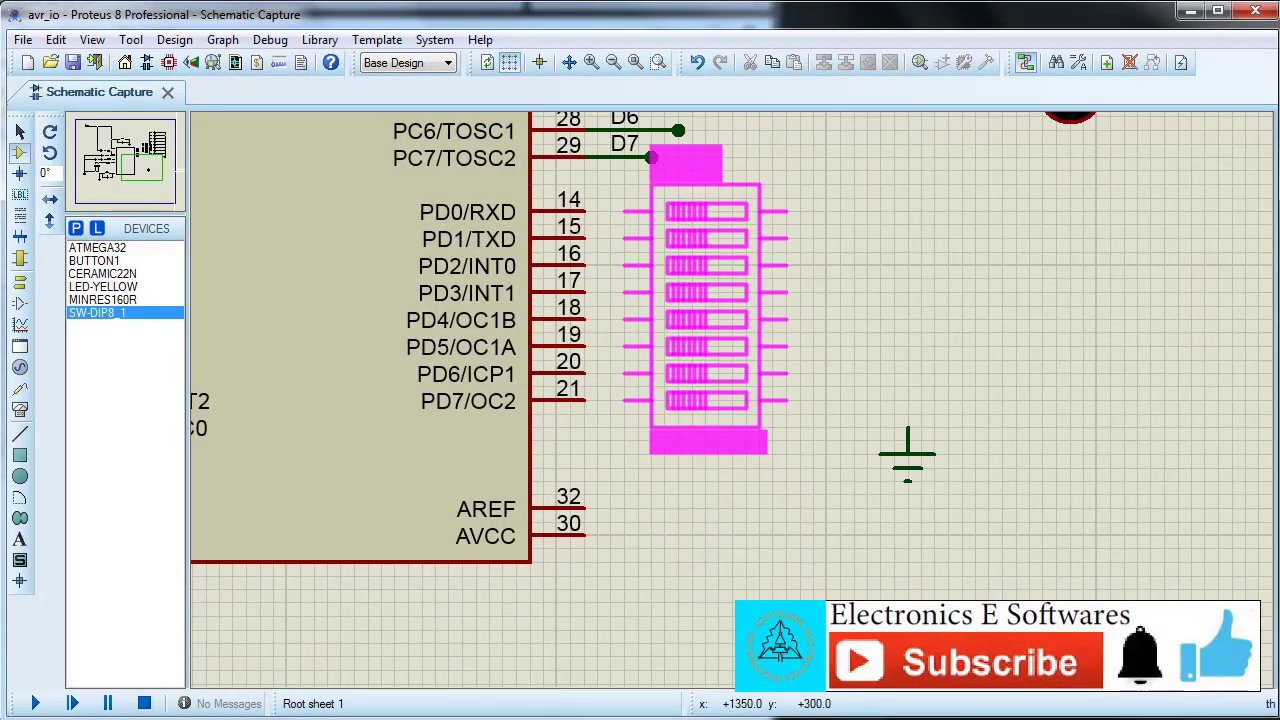
left_click(686, 209)
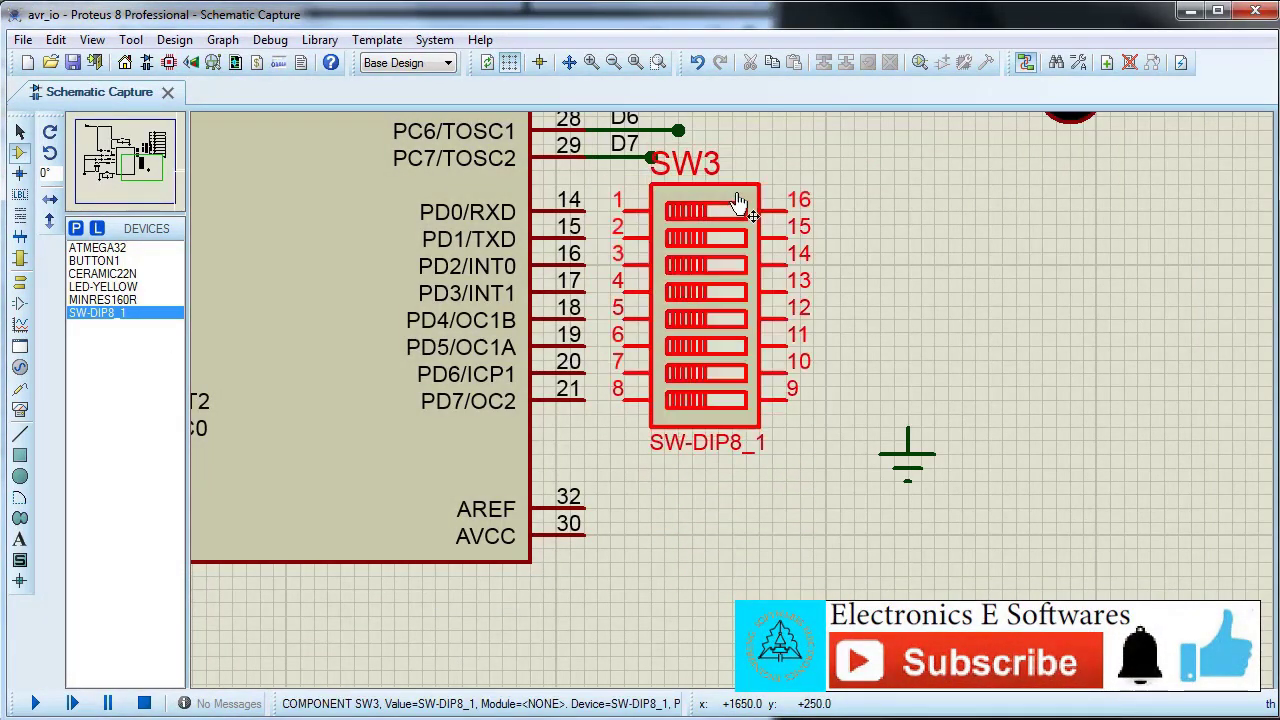
right_click(737, 206)
left_click(805, 334)
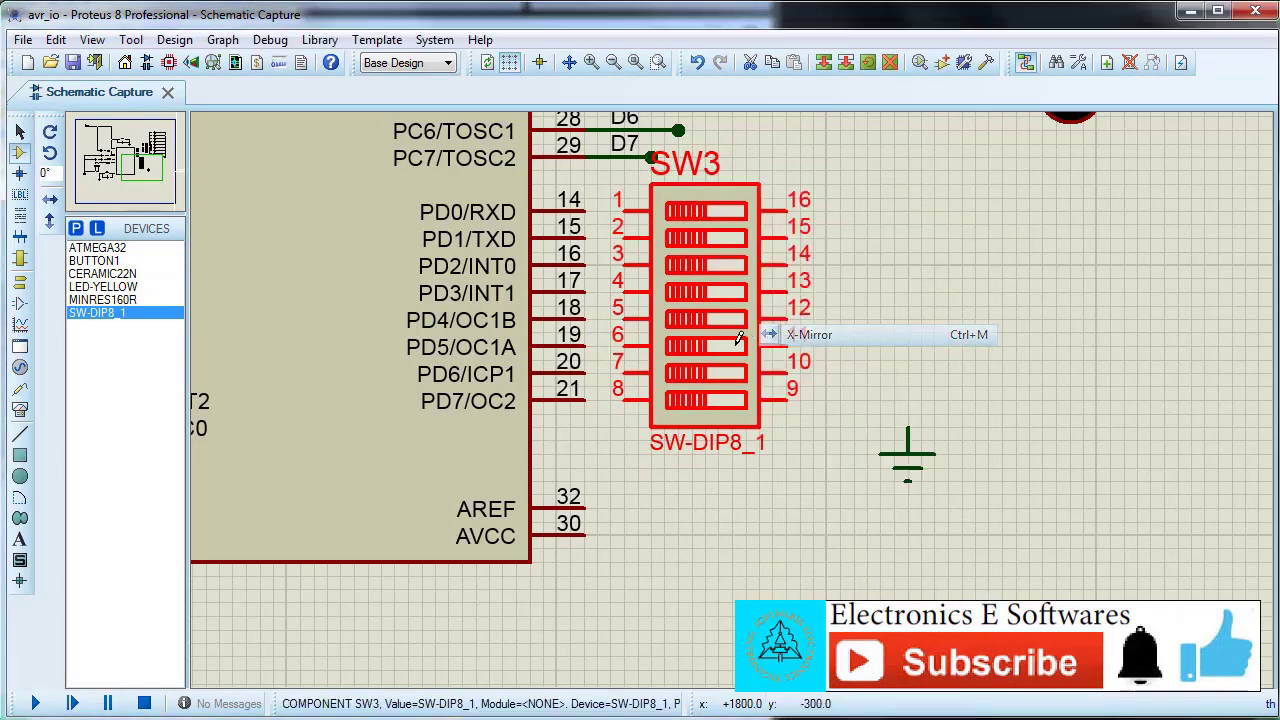
left_click(864, 262)
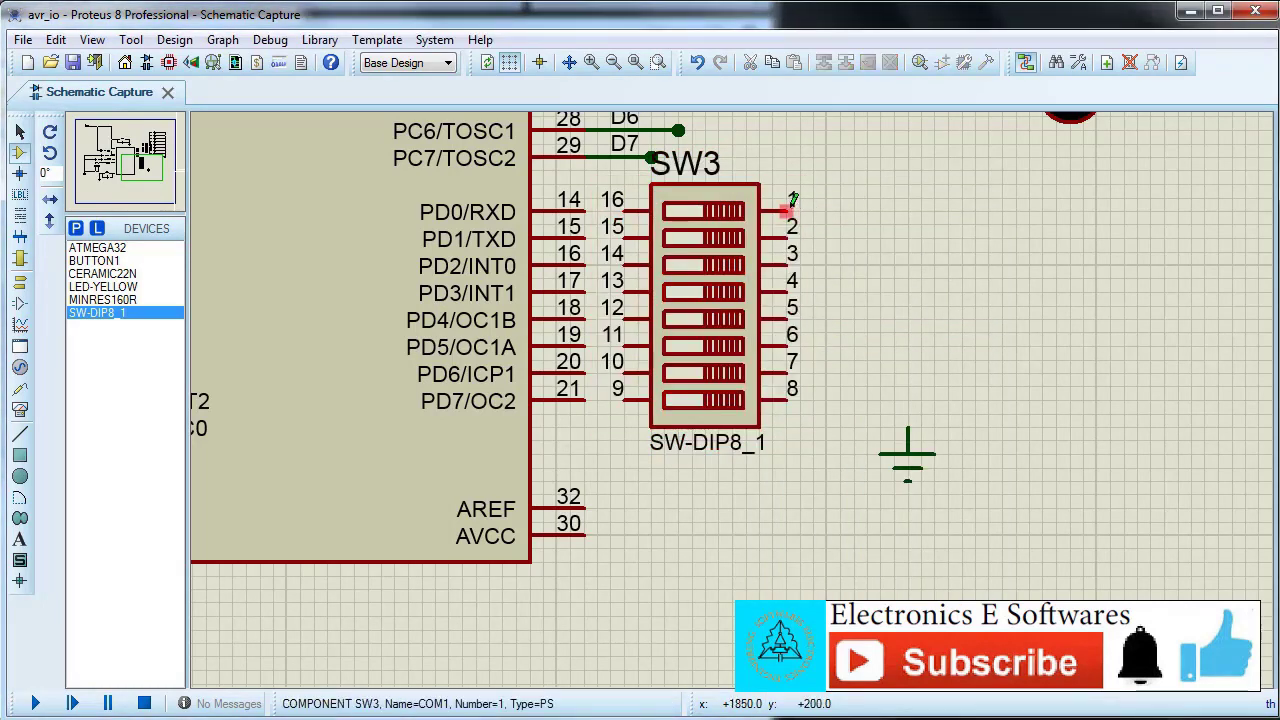
Step: Wire pins 1 to 8 of DIP switch SW3 to the ground terminal beside it
left_click(795, 210)
left_click(907, 430)
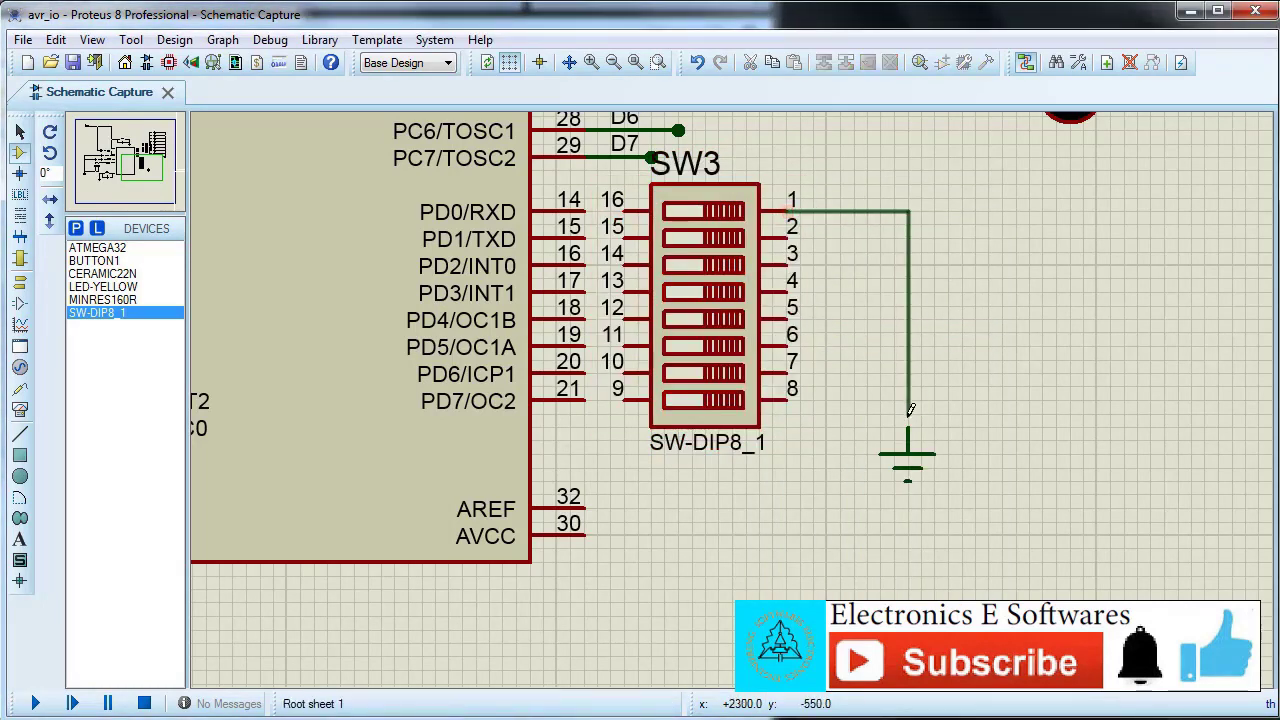
left_click(788, 237)
left_click(907, 238)
double_click(789, 264)
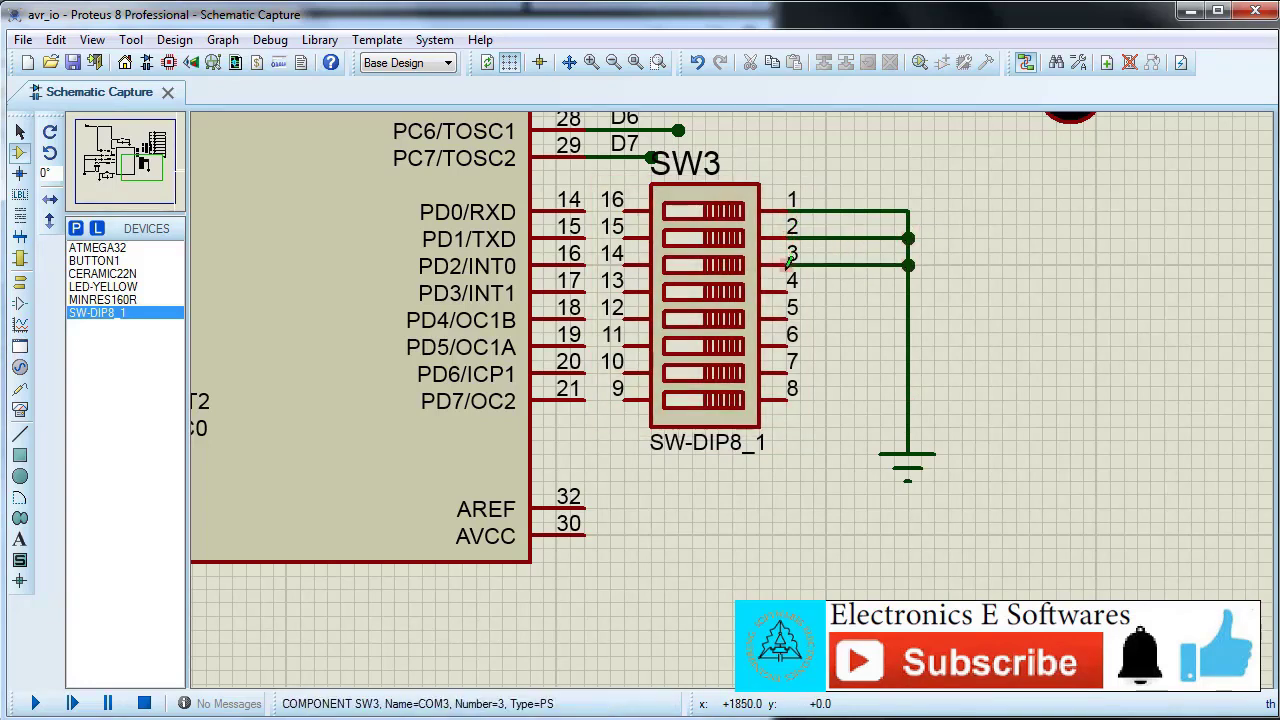
double_click(789, 288)
double_click(789, 315)
double_click(789, 342)
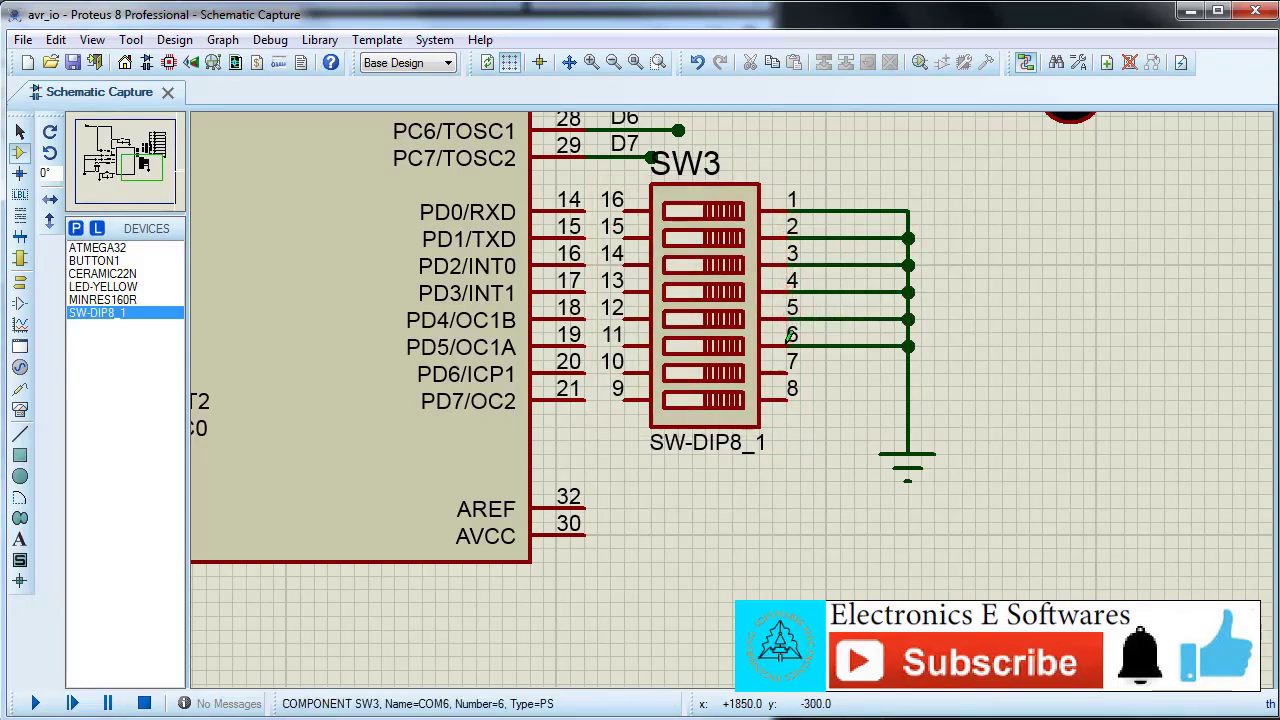
double_click(789, 370)
double_click(789, 396)
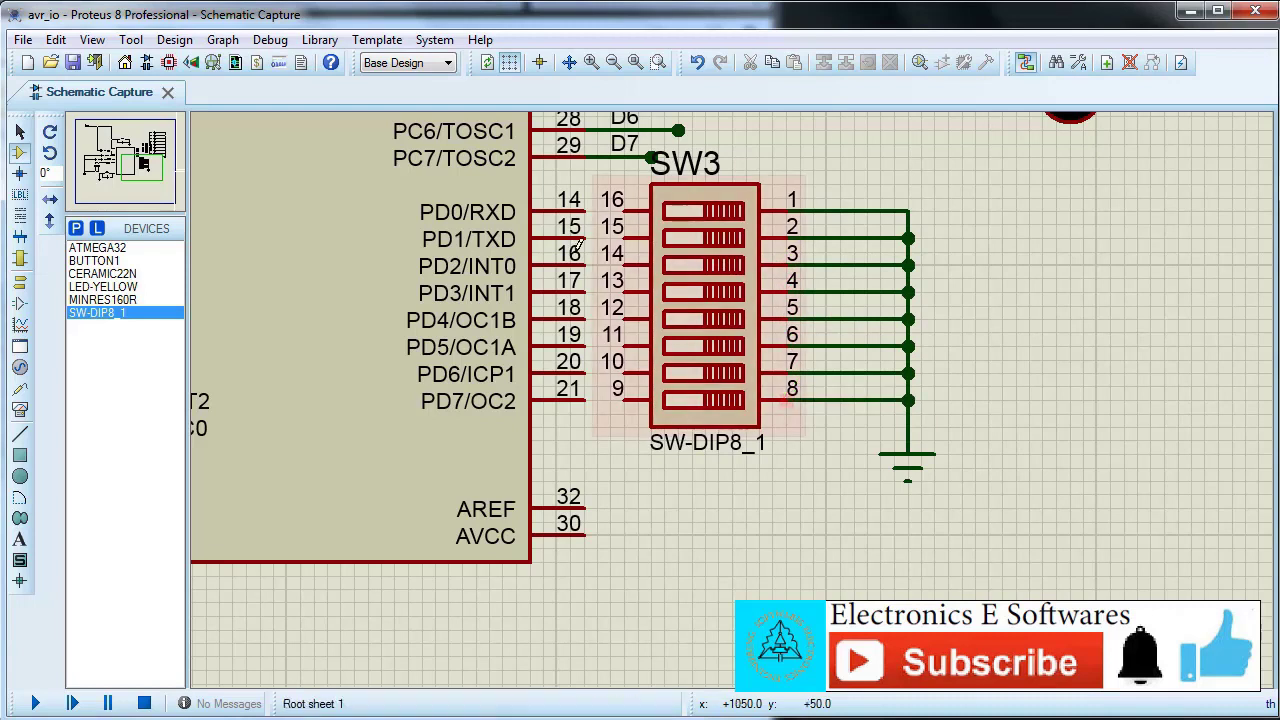
Step: Wire the ATMEGA32's PD0–PD7 pins to pins 16 to 9 of DIP switch SW3
left_click(586, 210)
left_click(624, 211)
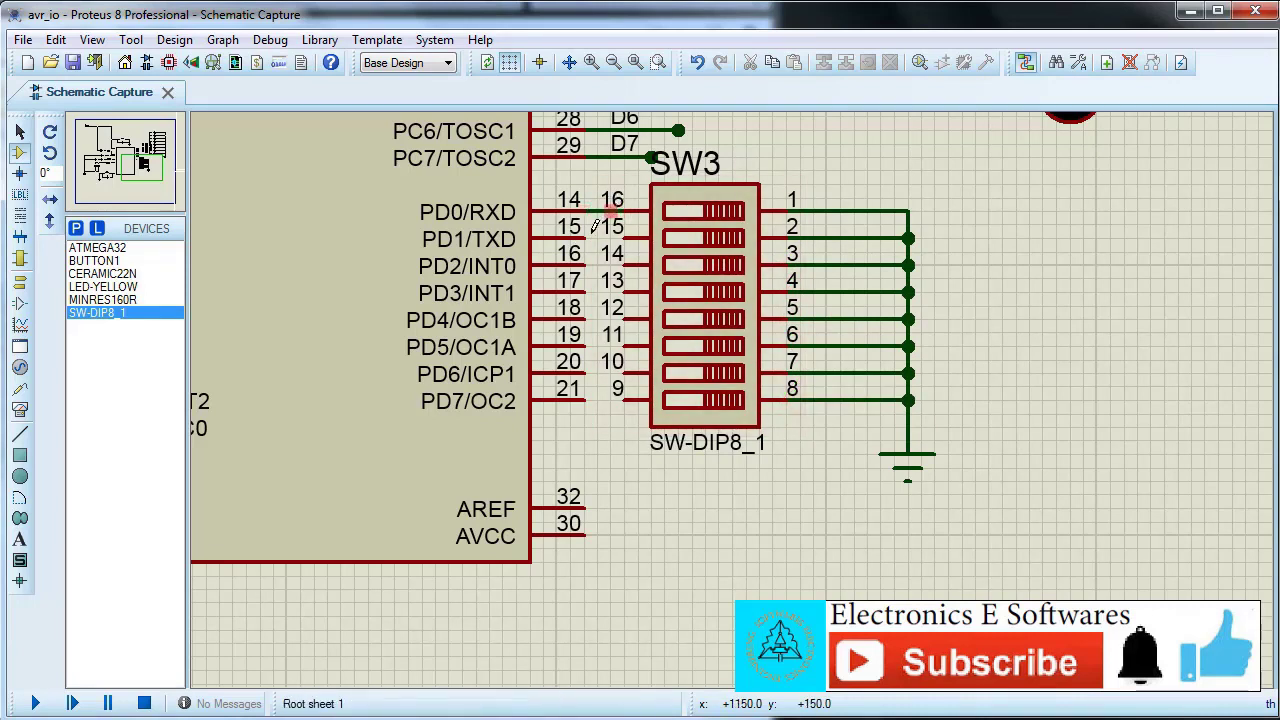
left_click(586, 237)
left_click(624, 237)
left_click(586, 264)
left_click(624, 264)
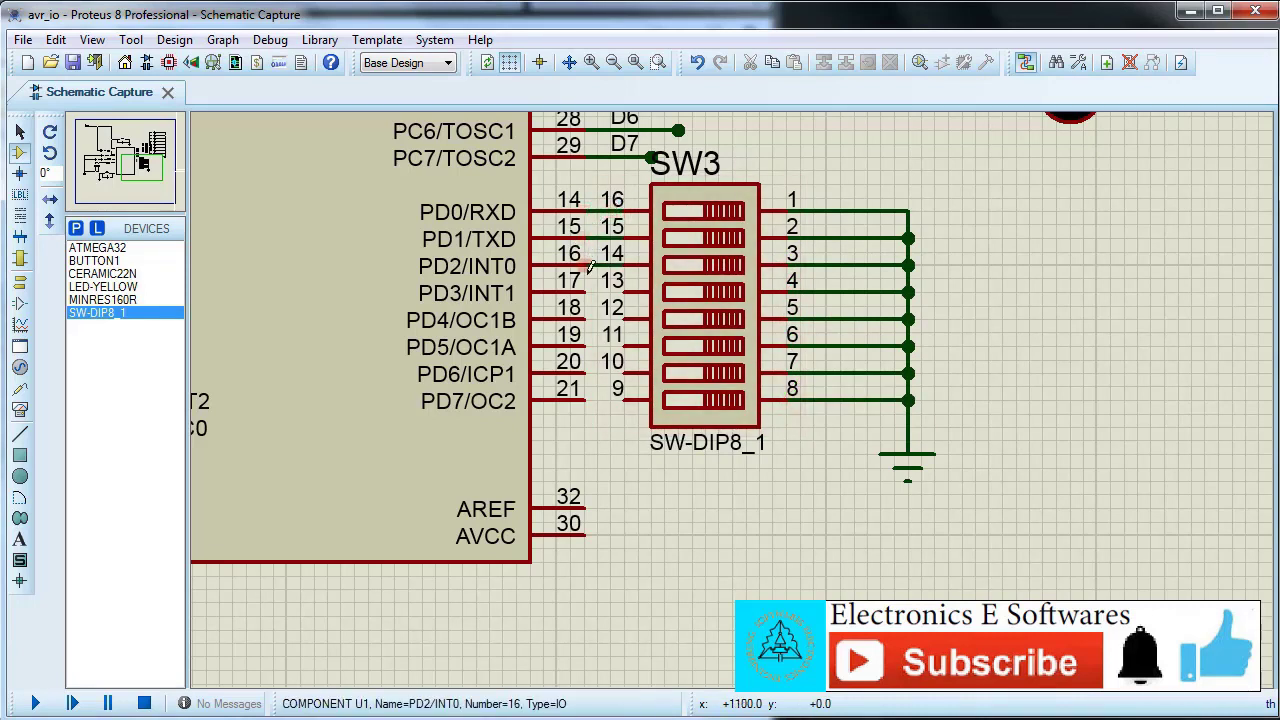
left_click(586, 291)
left_click(624, 291)
left_click(586, 318)
left_click(624, 318)
left_click(586, 345)
left_click(624, 345)
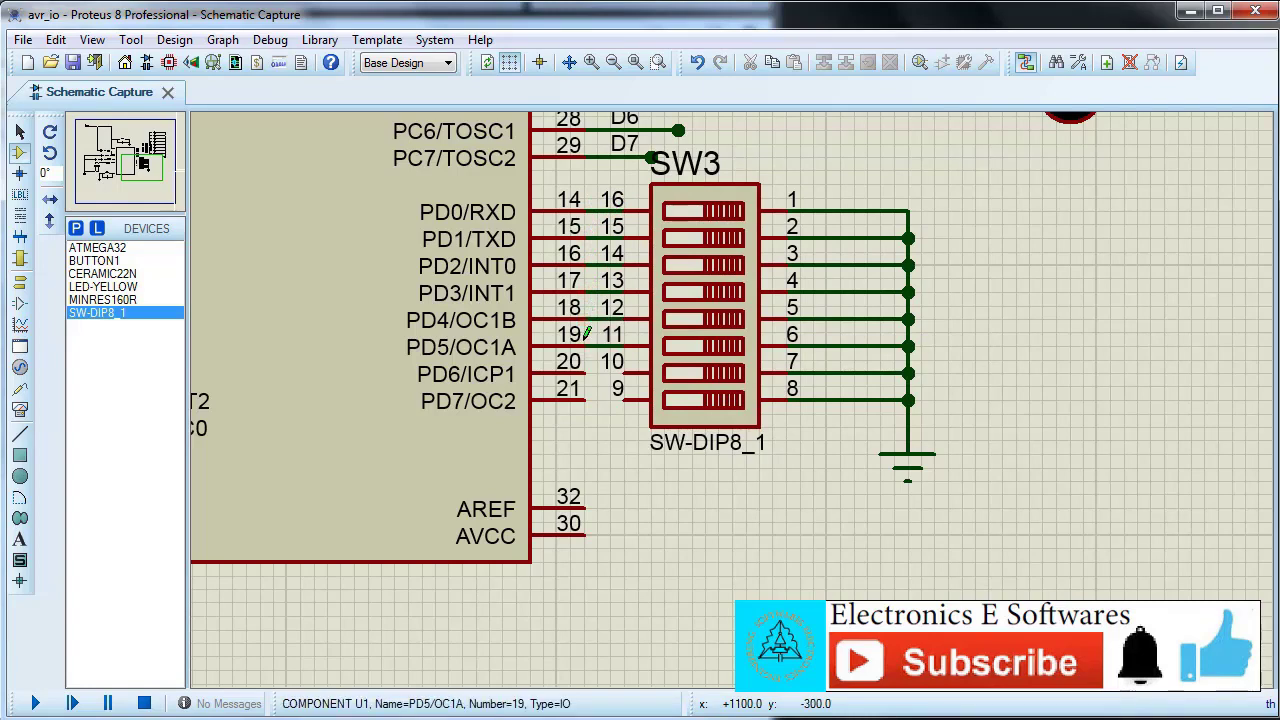
left_click(586, 372)
left_click(624, 372)
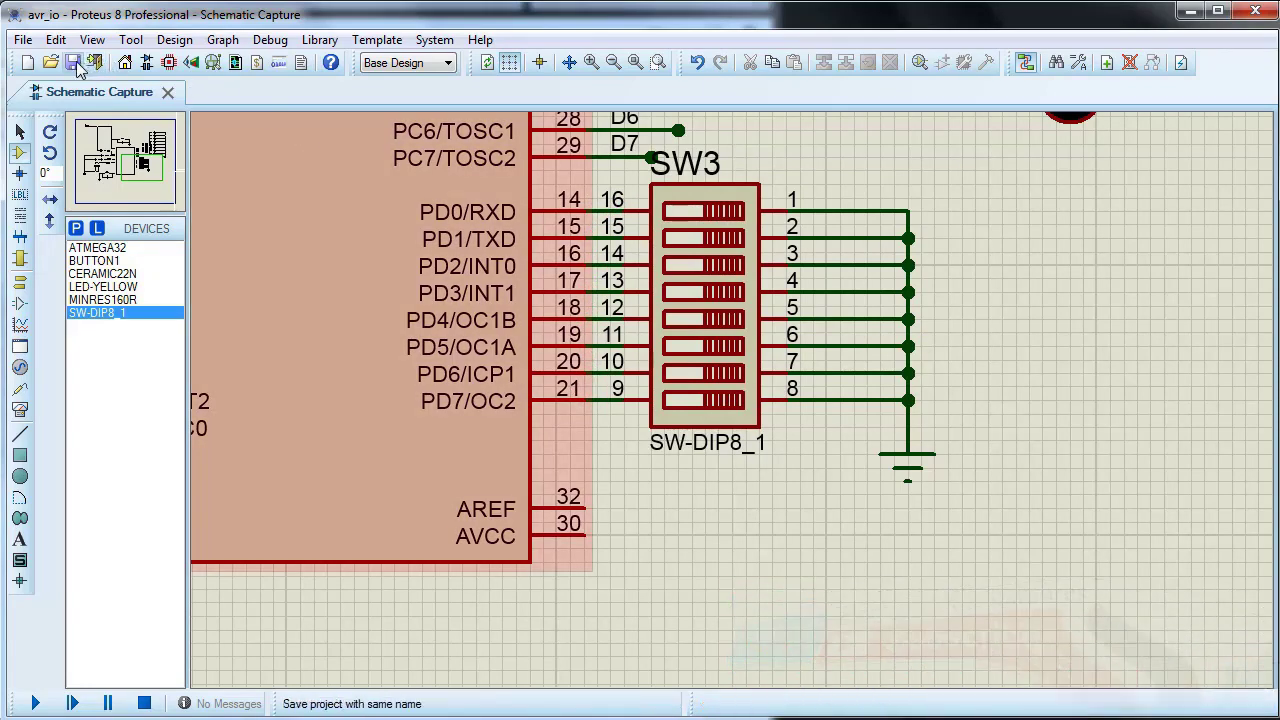
Step: Pick the SIL-100-02 header block from the Connectors category of the device libraries
left_click(634, 64)
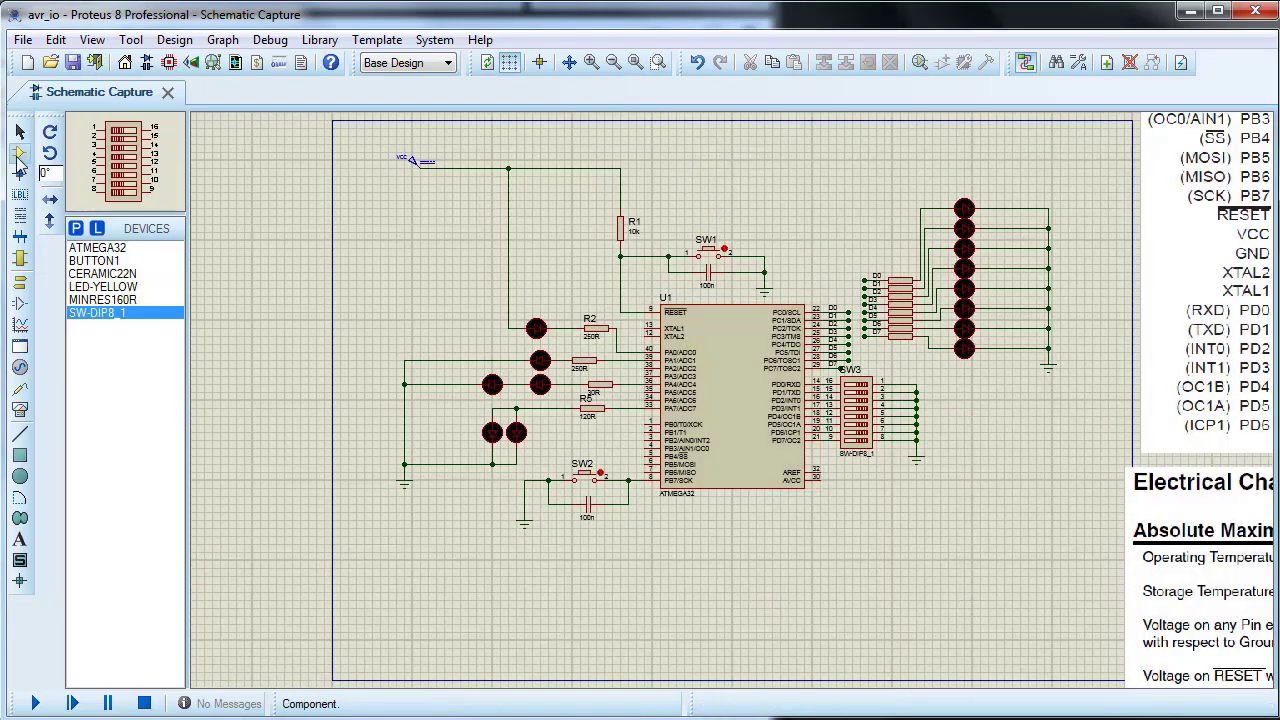
left_click(76, 228)
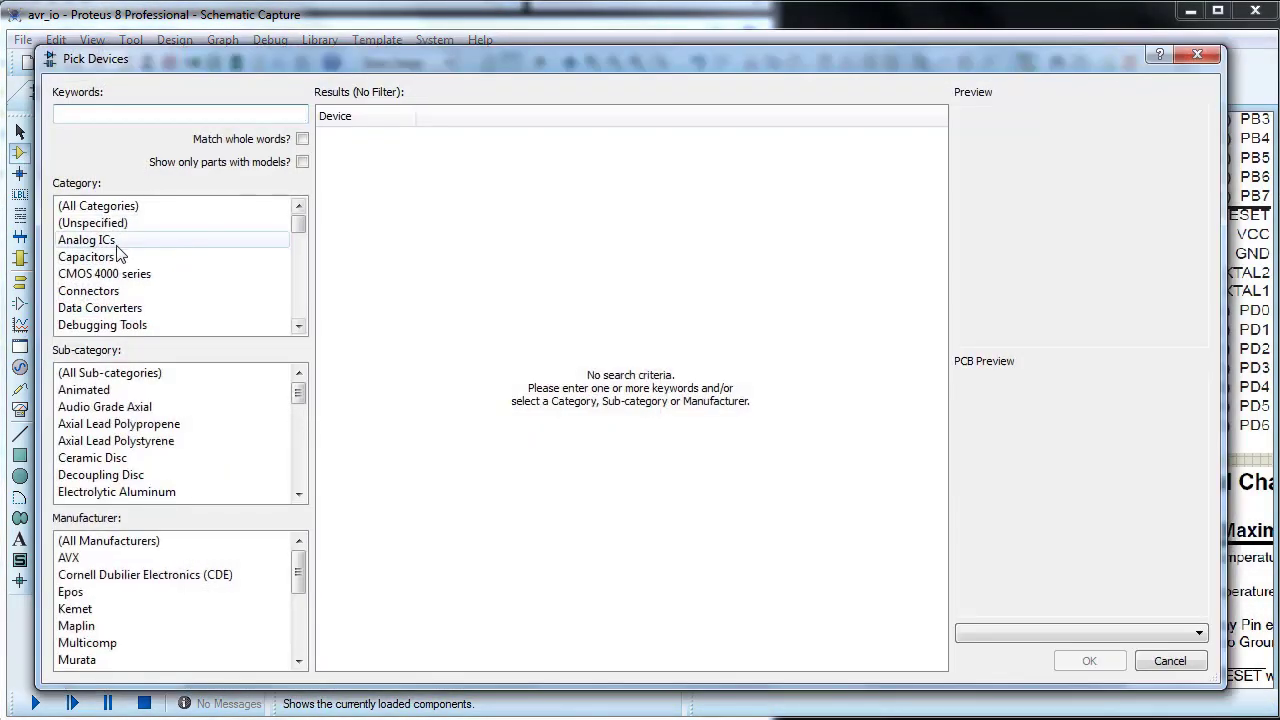
left_click(82, 292)
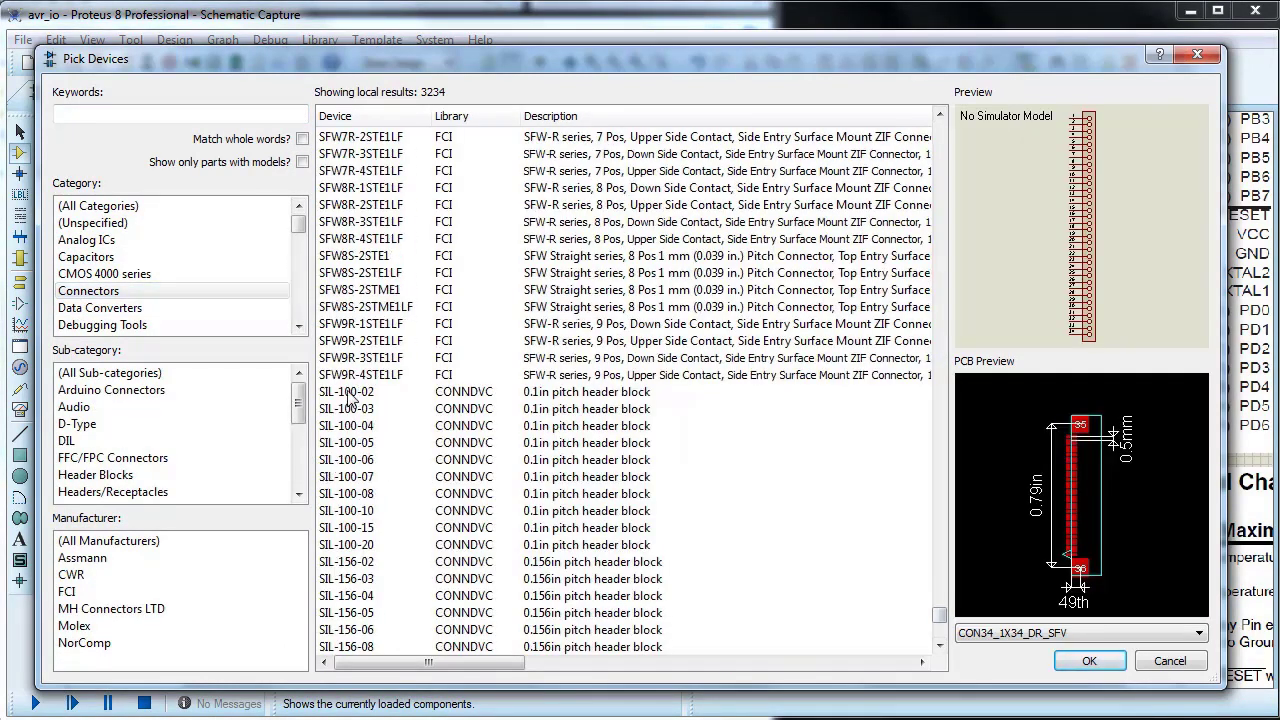
left_click(349, 392)
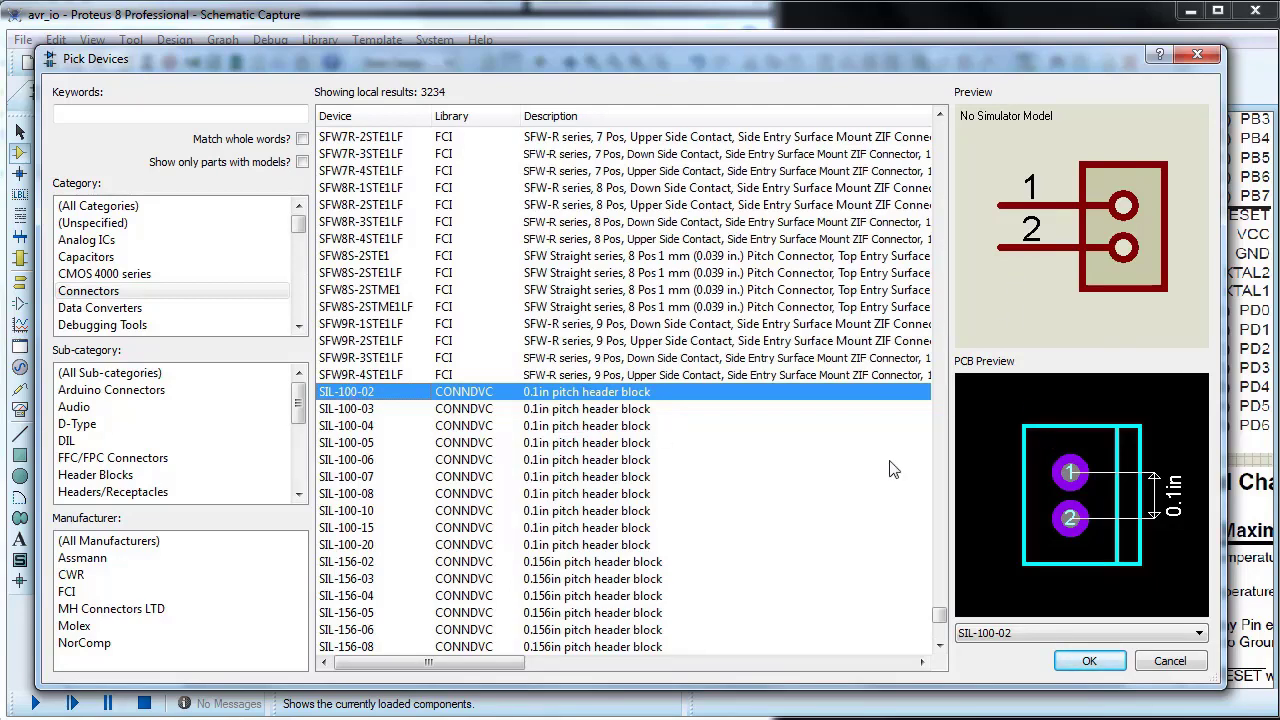
left_click(1085, 661)
Step: Place the SIL-100-02 header below the VCC generator near the sheet's left edge and mirror it horizontally
left_click(412, 237)
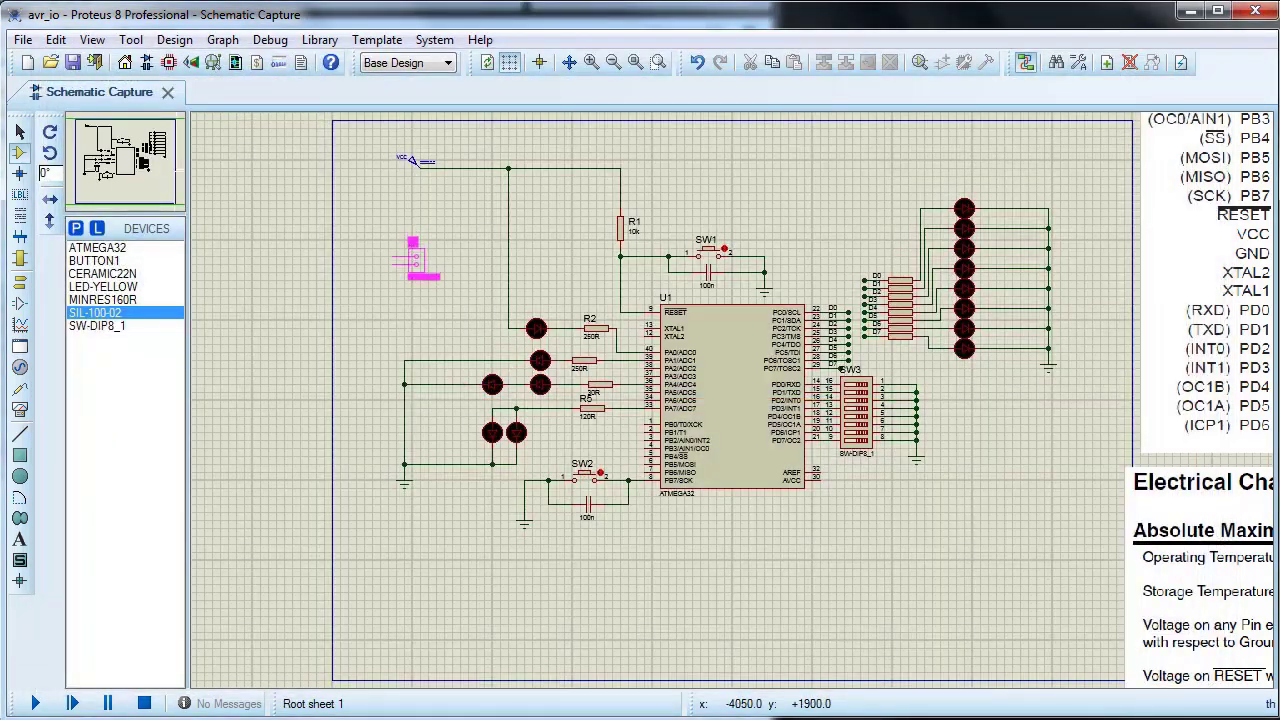
left_click(406, 263)
right_click(408, 266)
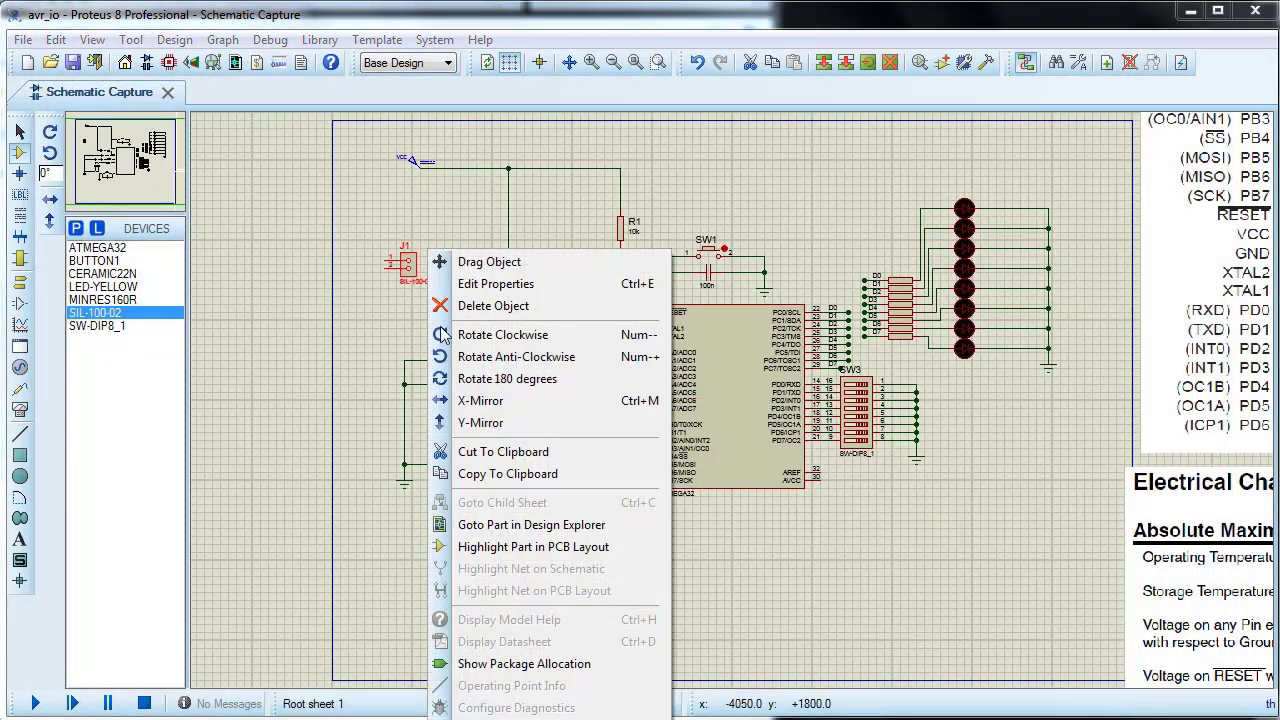
left_click(472, 401)
key("F6")
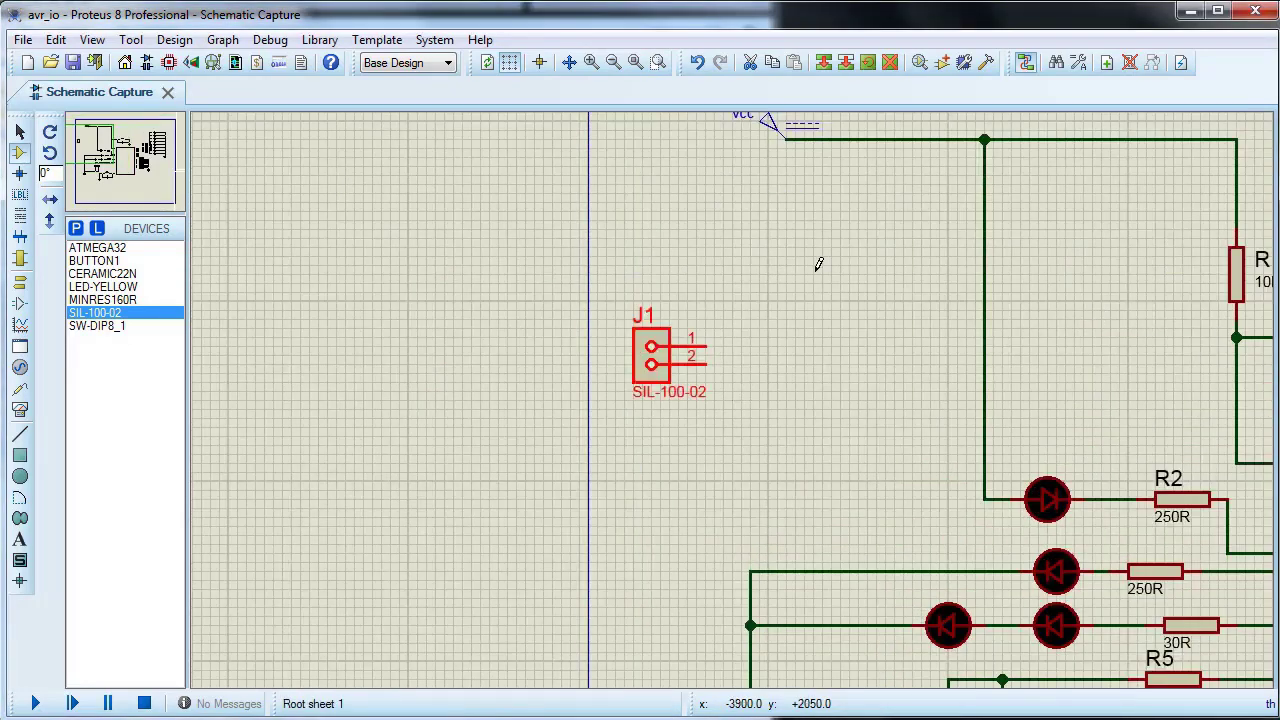
Step: Delete the VCC generator and wire pin 1 of header J1 to the supply line feeding R1
right_click(778, 130)
left_click(850, 171)
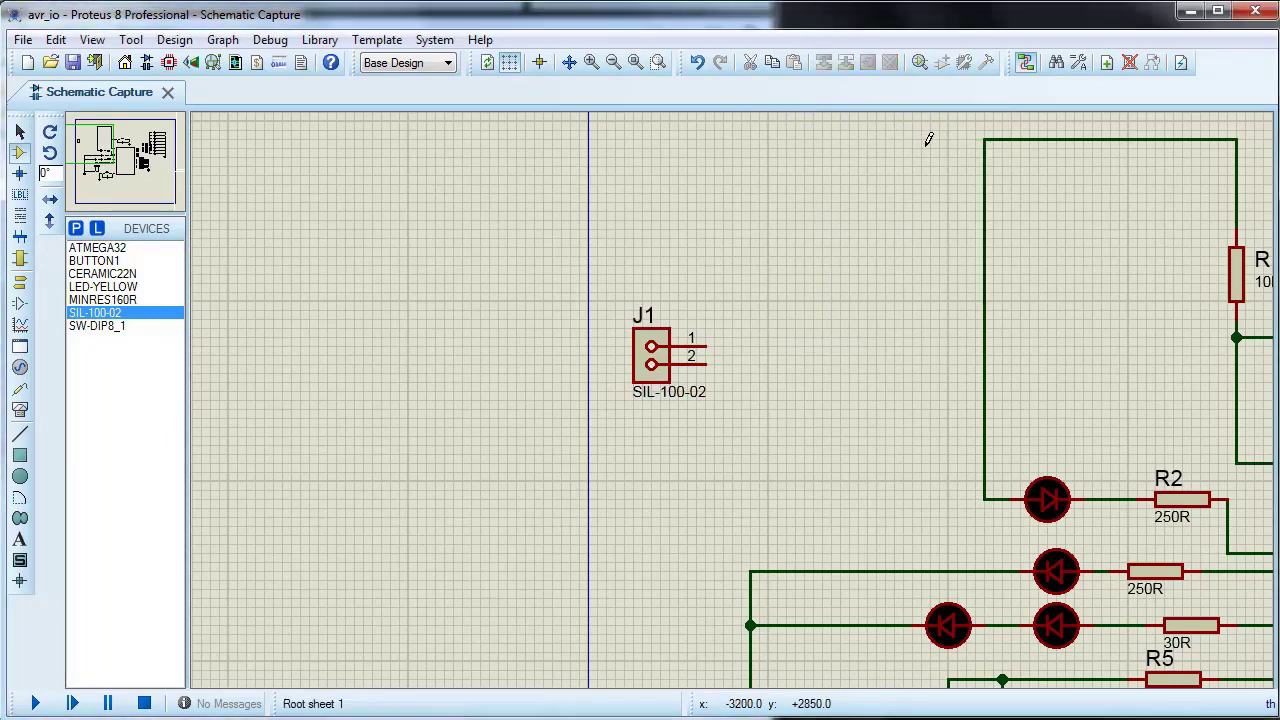
left_click(705, 347)
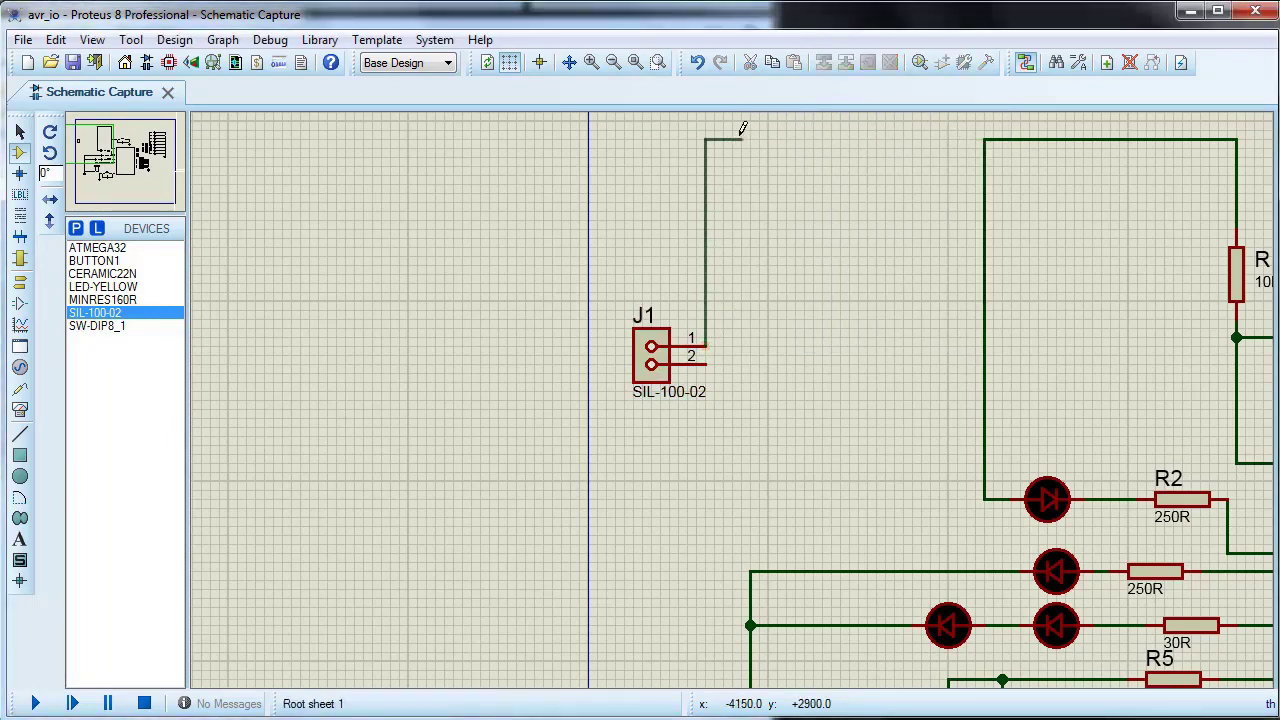
left_click(985, 139)
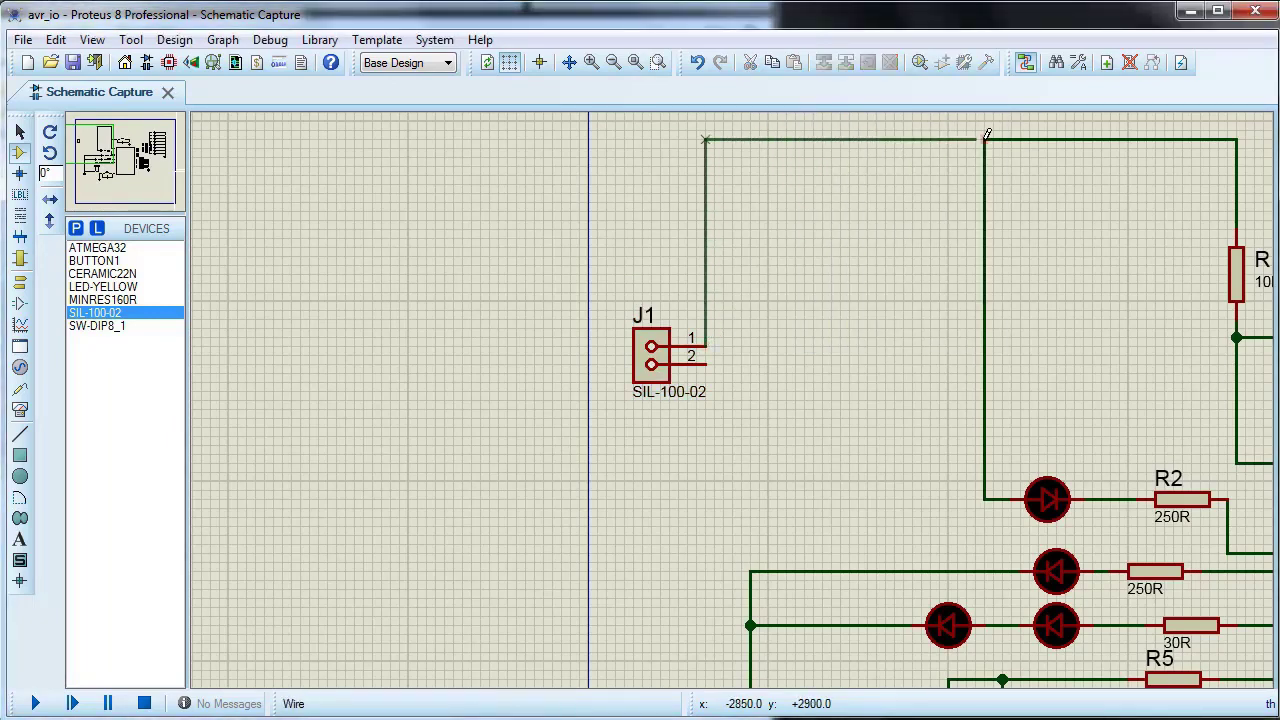
Step: Rename the header's part reference to VCC and wire its pin 2 to the LEDs' ground line
double_click(655, 357)
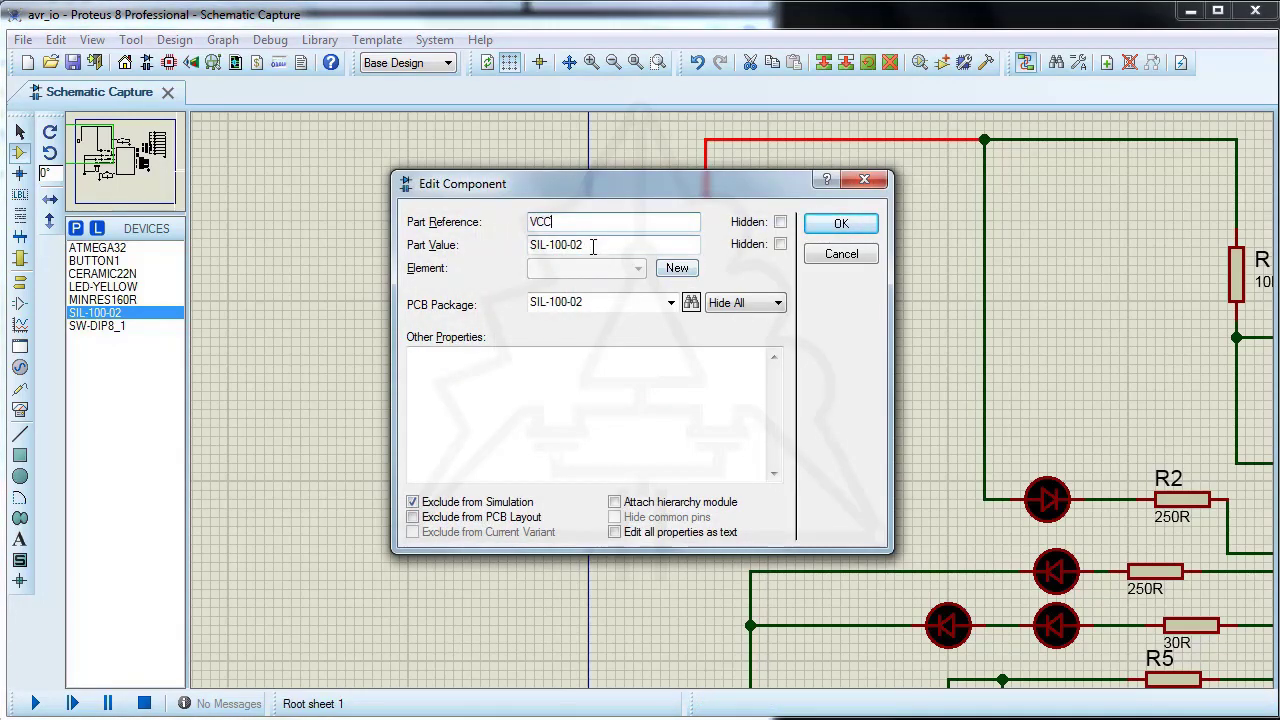
left_click(840, 225)
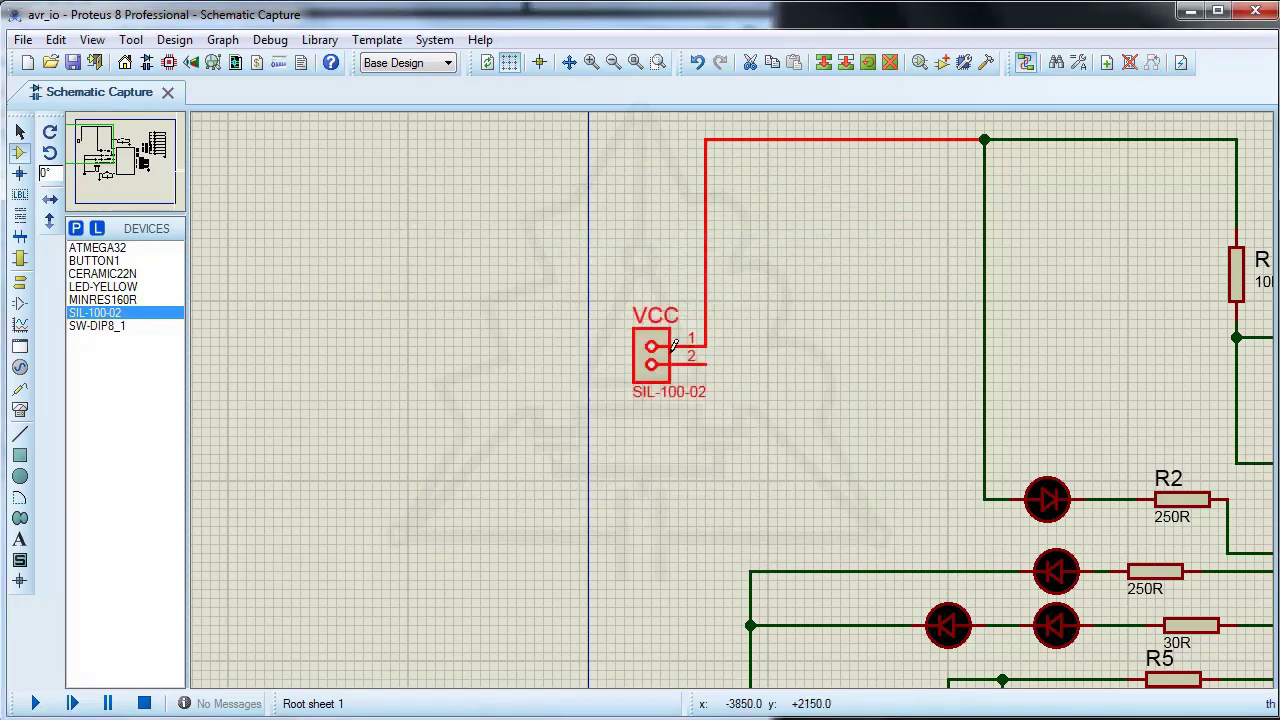
left_click(705, 364)
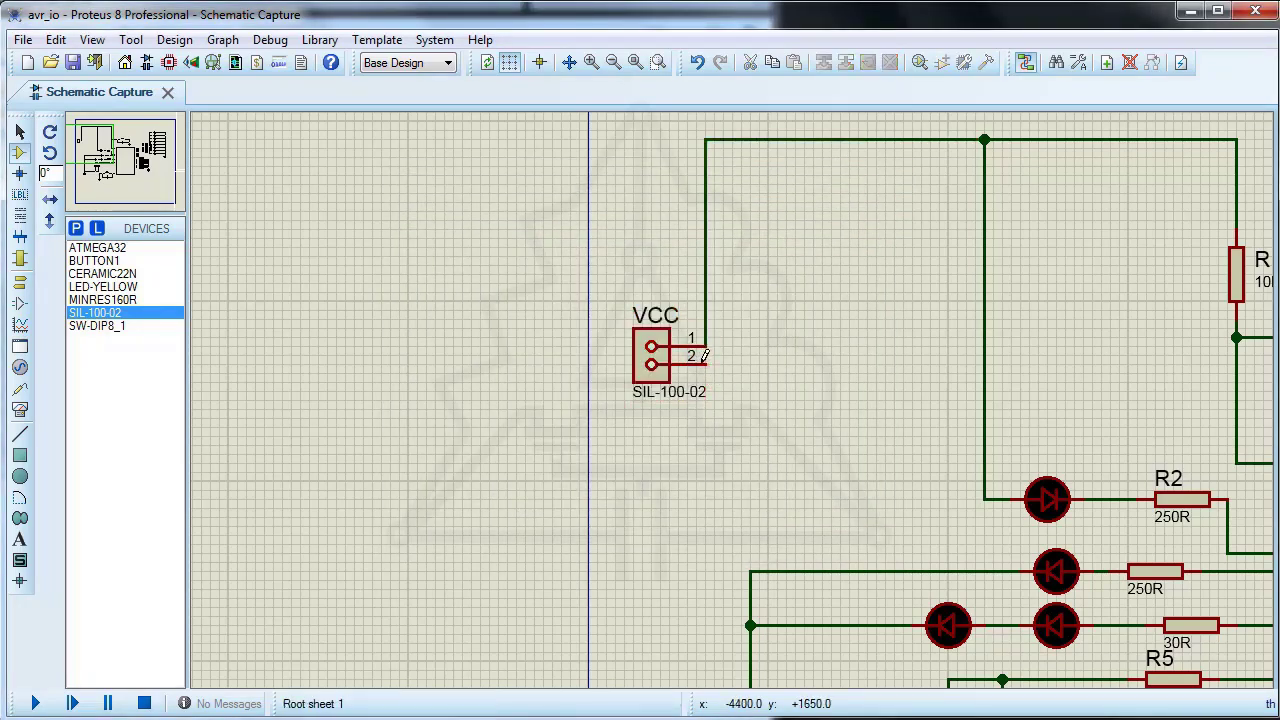
left_click(750, 572)
Step: Set the Property Assignment Tool to show the string ref on click, and reveal the reference of LED D1
scroll(800, 560, "down", 2)
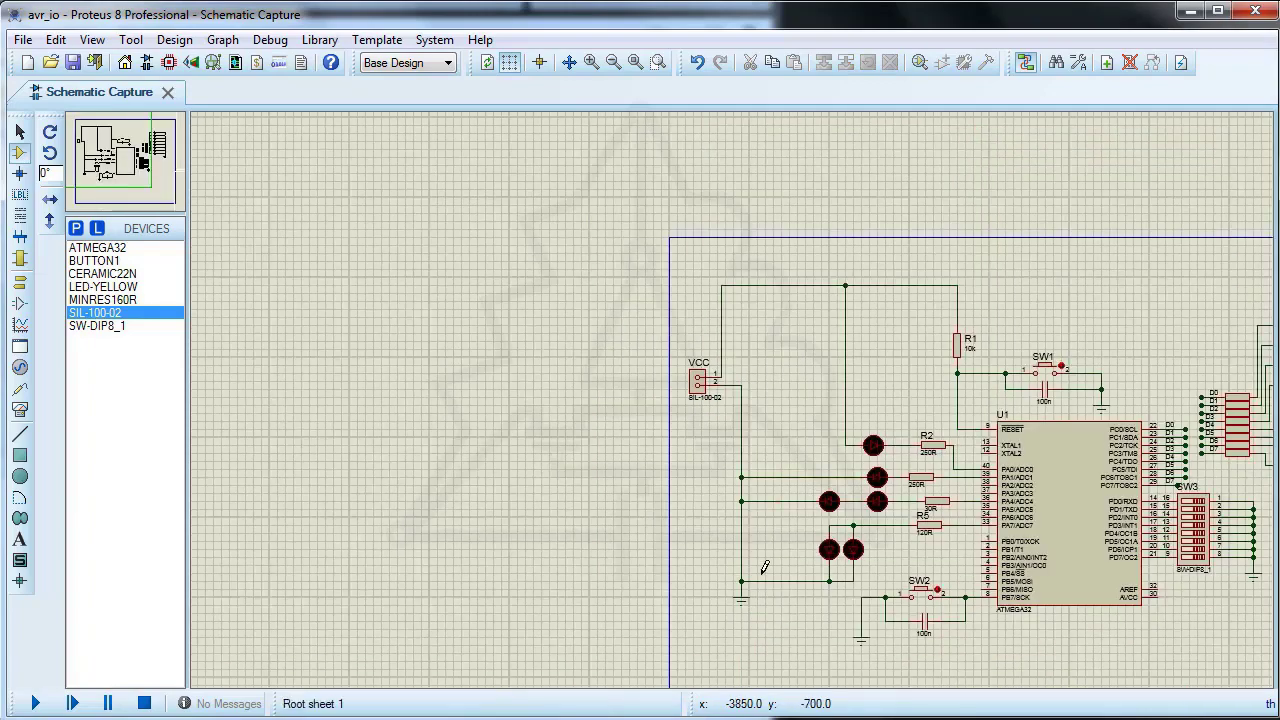
scroll(735, 393, "up", 1)
scroll(735, 393, "up", 1)
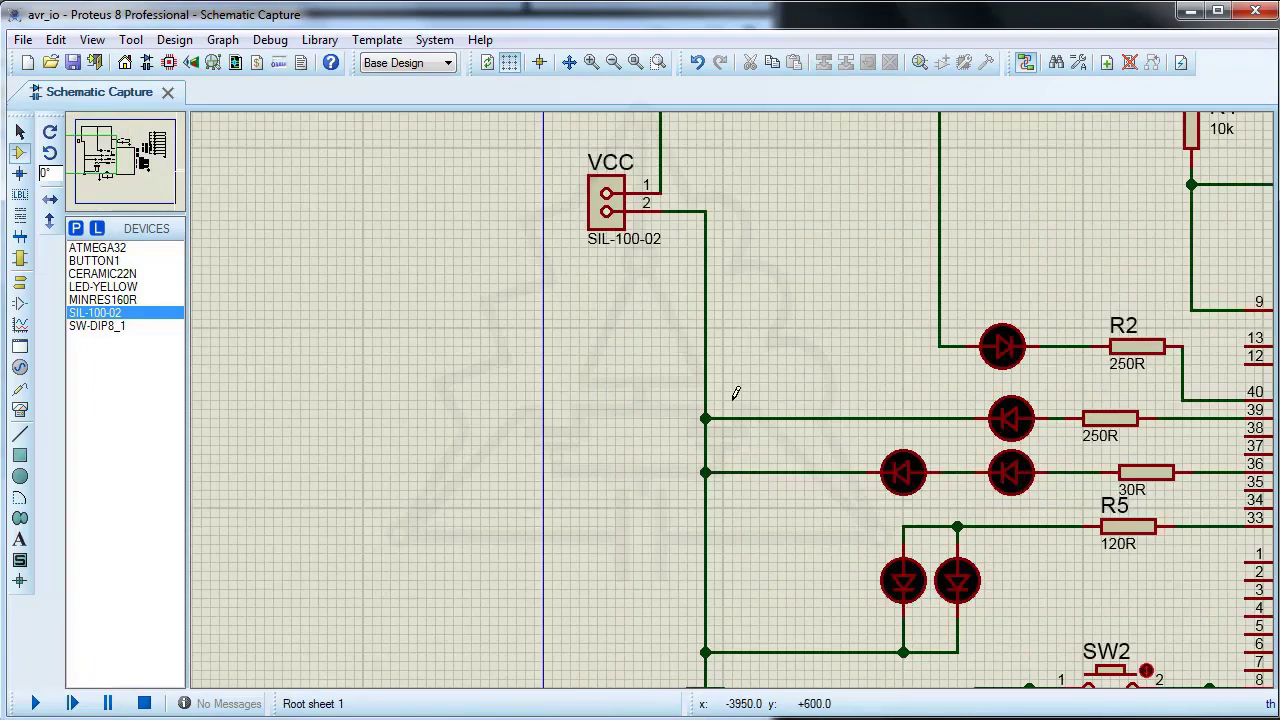
left_click(635, 62)
scroll(1140, 400, "up", 2)
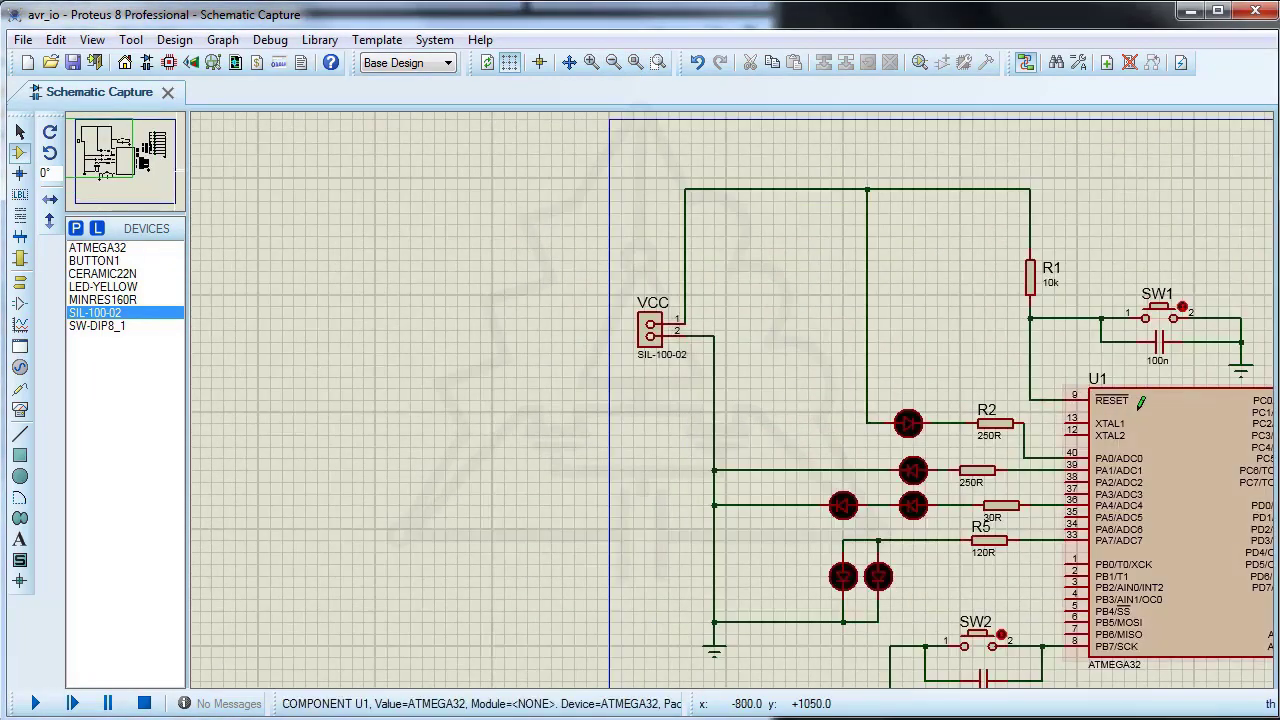
scroll(1140, 400, "down", 2)
left_click(131, 40)
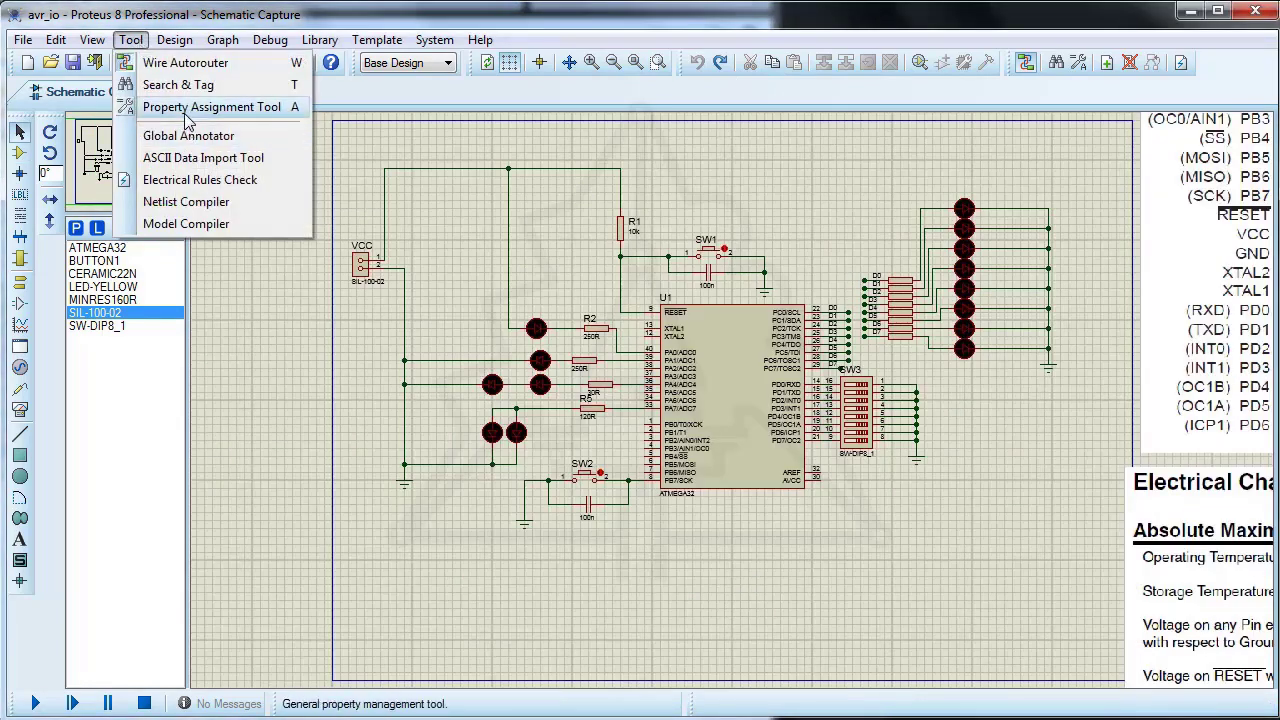
left_click(186, 110)
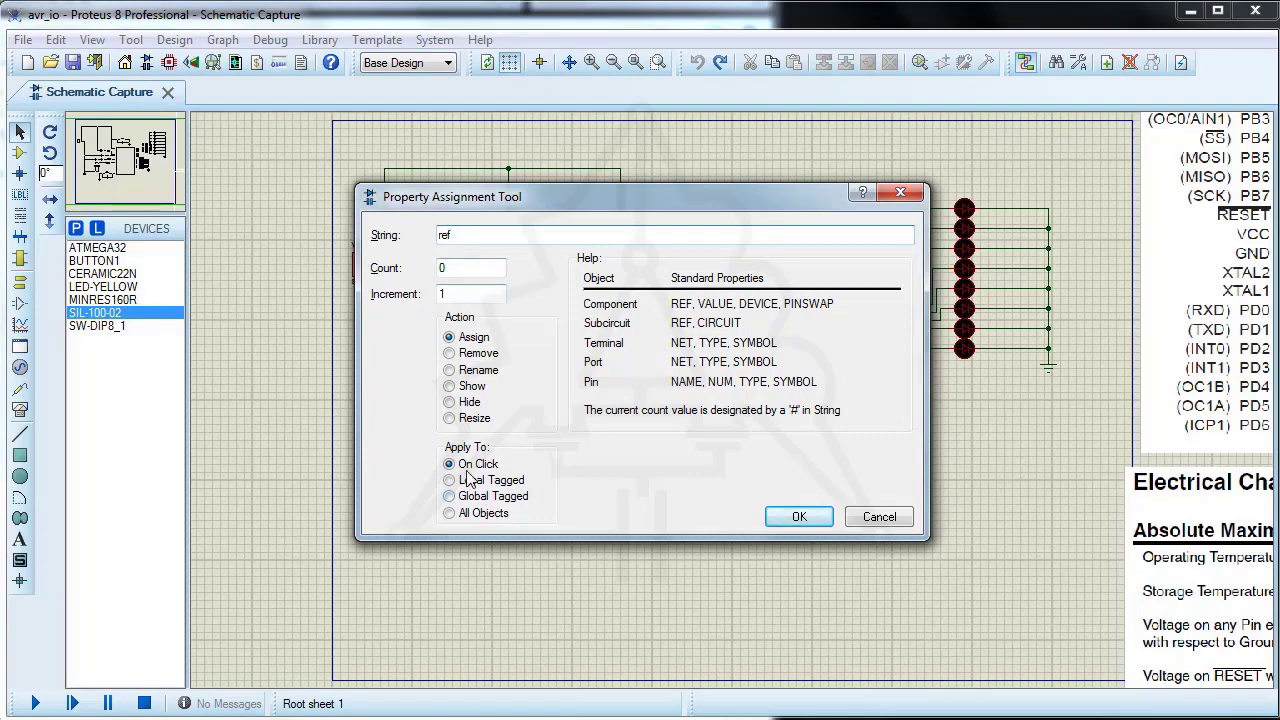
left_click(450, 386)
left_click(799, 516)
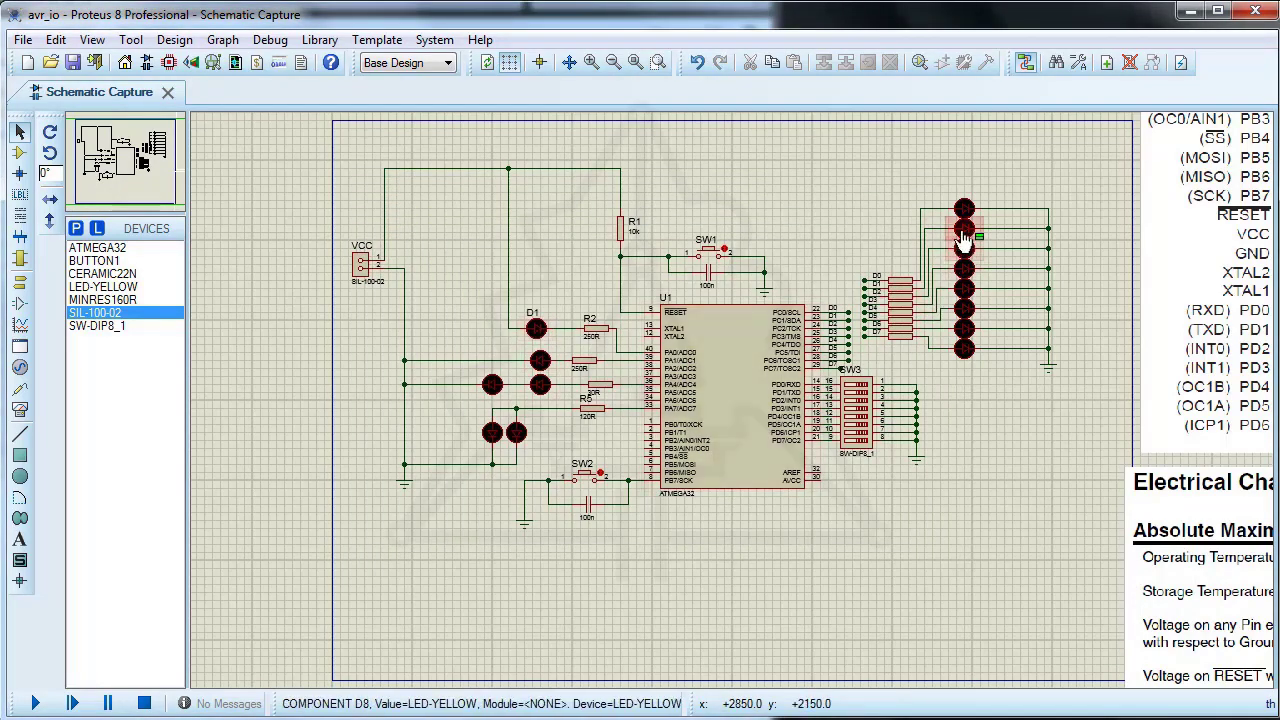
Step: Show the references of the uppermost LED, D7, and the uppermost resistor, R6, in the port C arrays
scroll(962, 210, "up", 2)
left_click(748, 360)
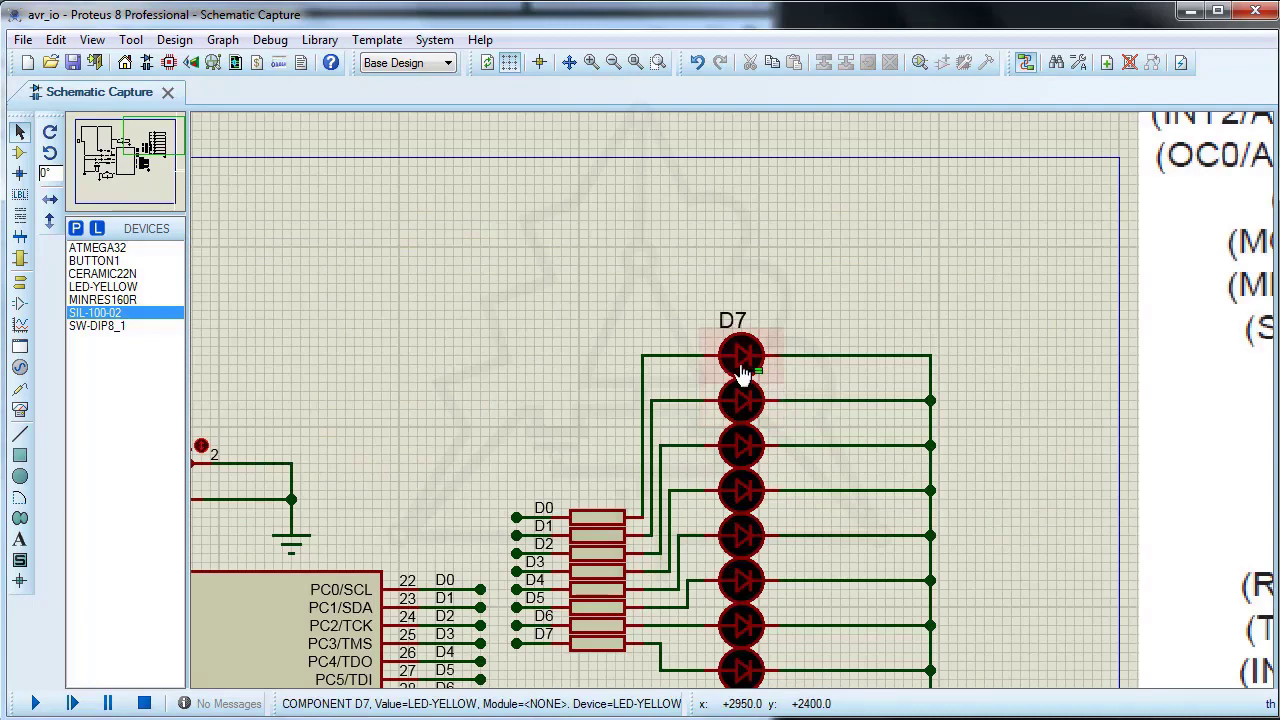
left_click(594, 518)
scroll(584, 444, "down", 2)
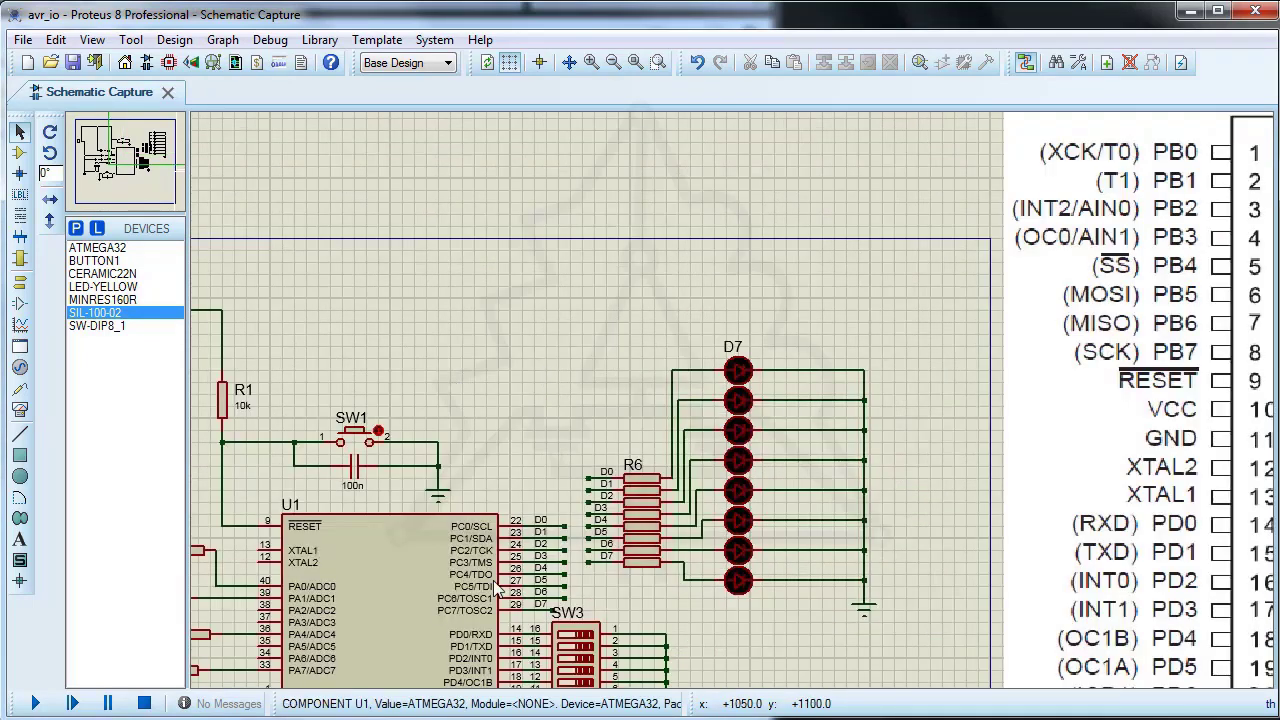
scroll(330, 556, "up", 1)
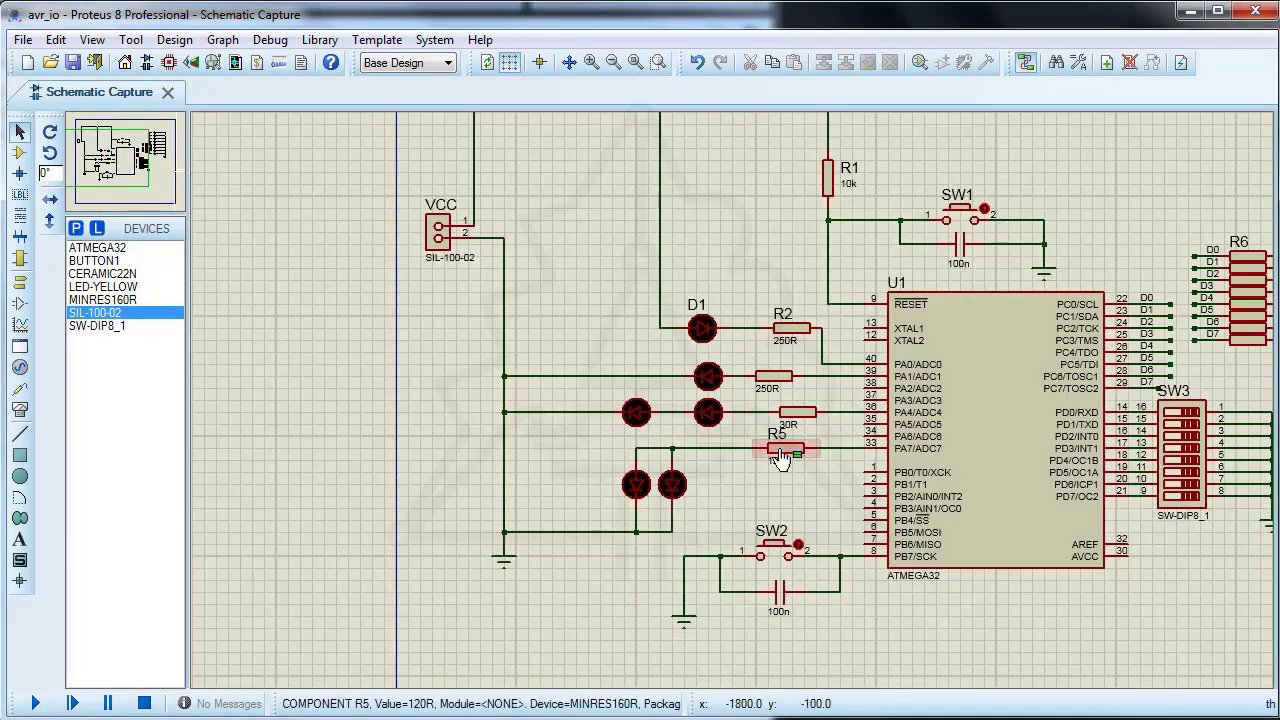
scroll(760, 430, "up", 2)
scroll(735, 408, "down", 2)
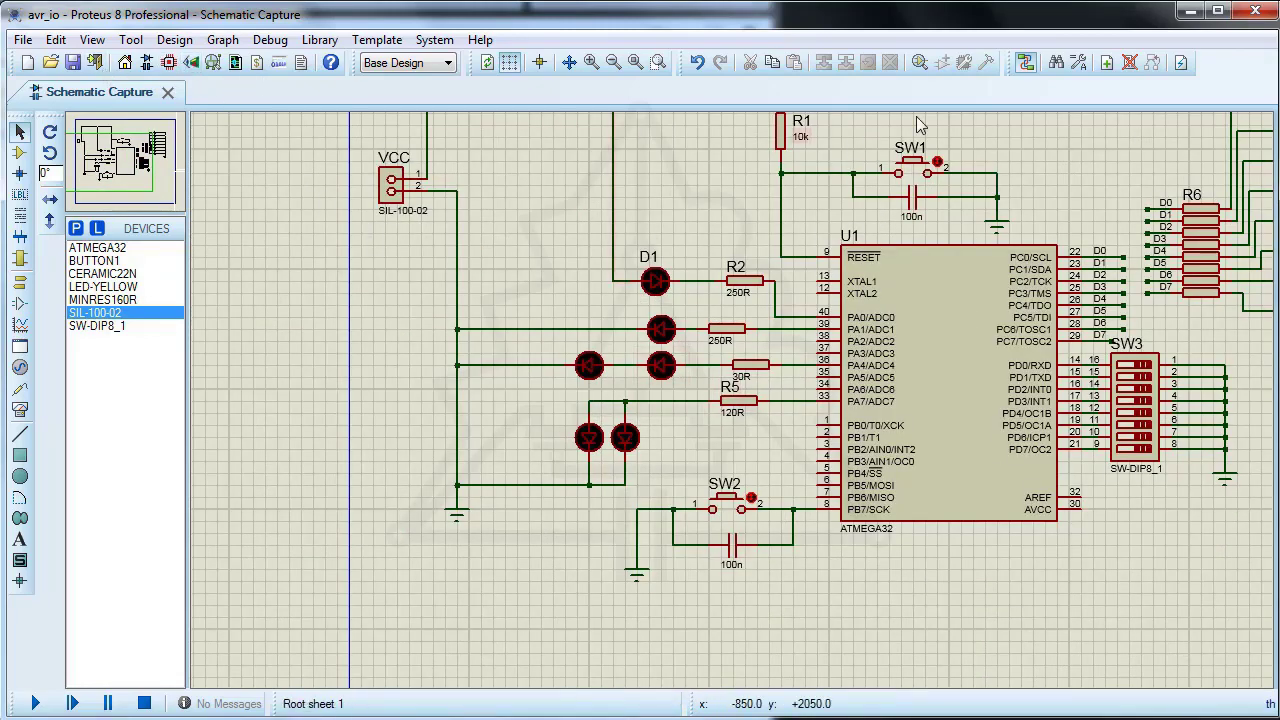
Step: Open the project's PCB layout and bring up the list of components available for placement
left_click(635, 62)
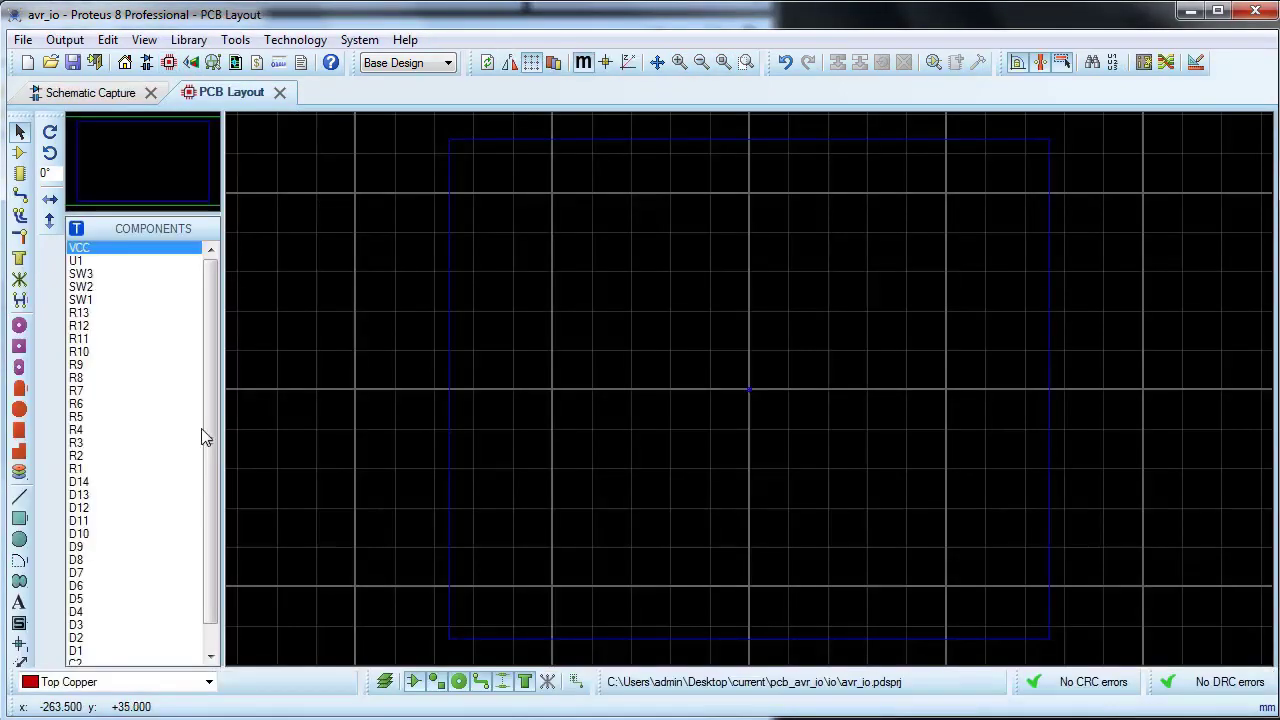
left_click(19, 152)
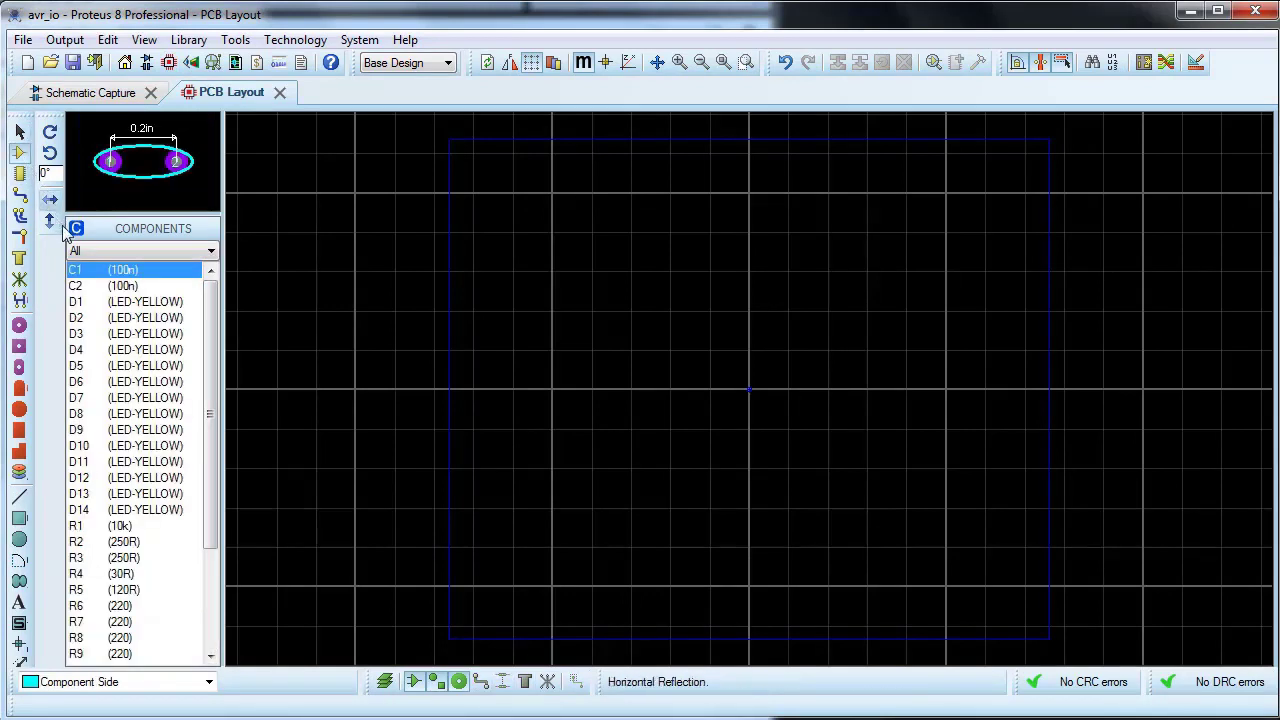
left_click_drag(209, 350, 218, 314)
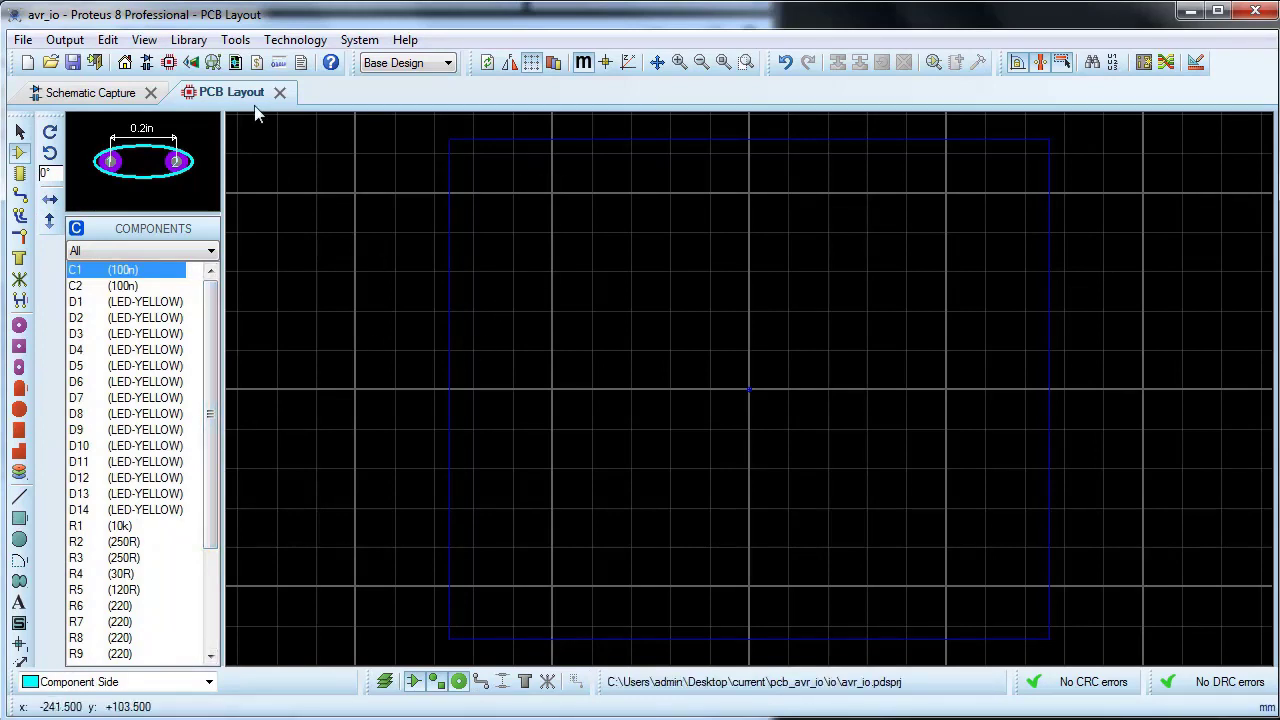
Step: Draw a rectangular board outline about 118 by 164 mm on the Board Edge layer, around the origin inside the work area
left_click(21, 519)
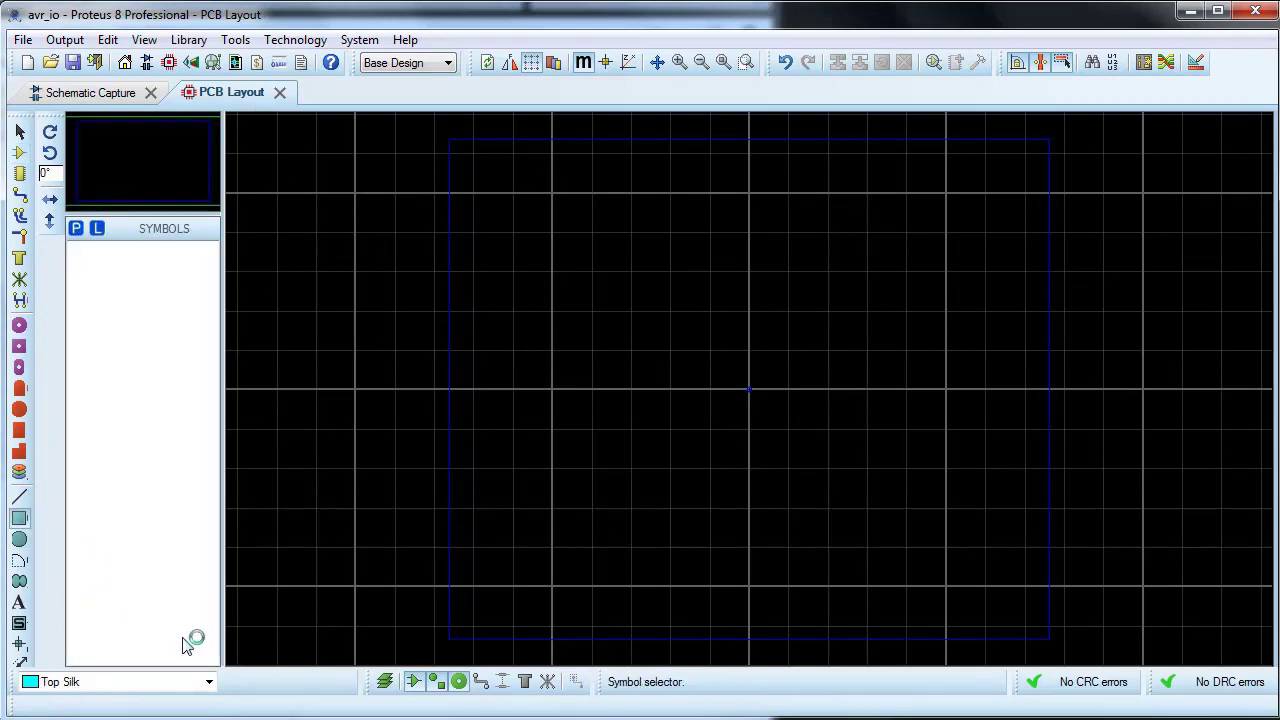
left_click(209, 681)
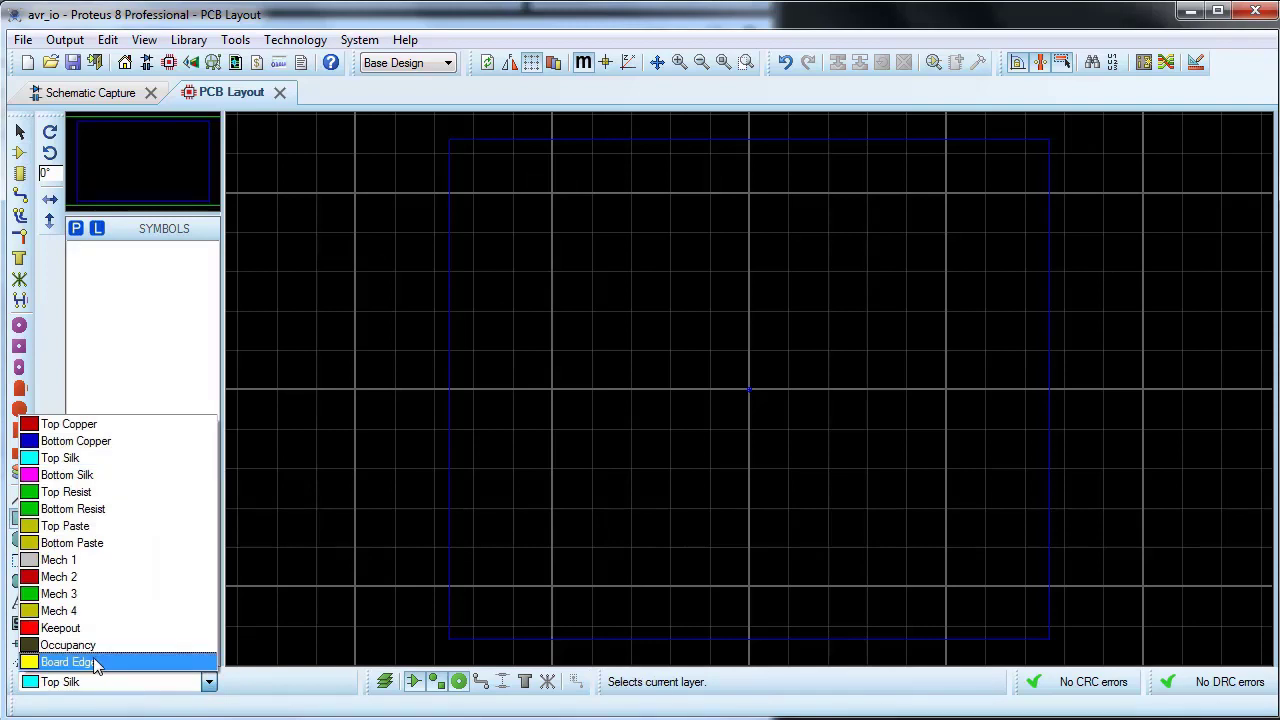
left_click(70, 659)
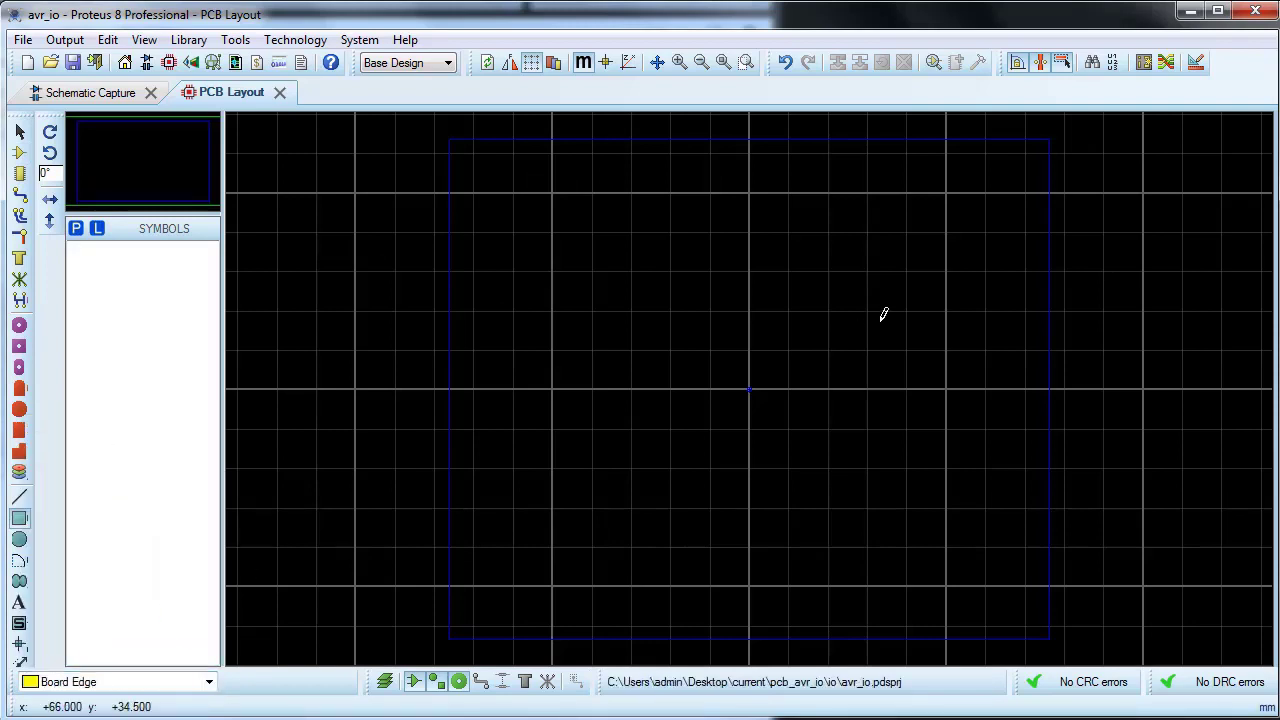
left_click(637, 228)
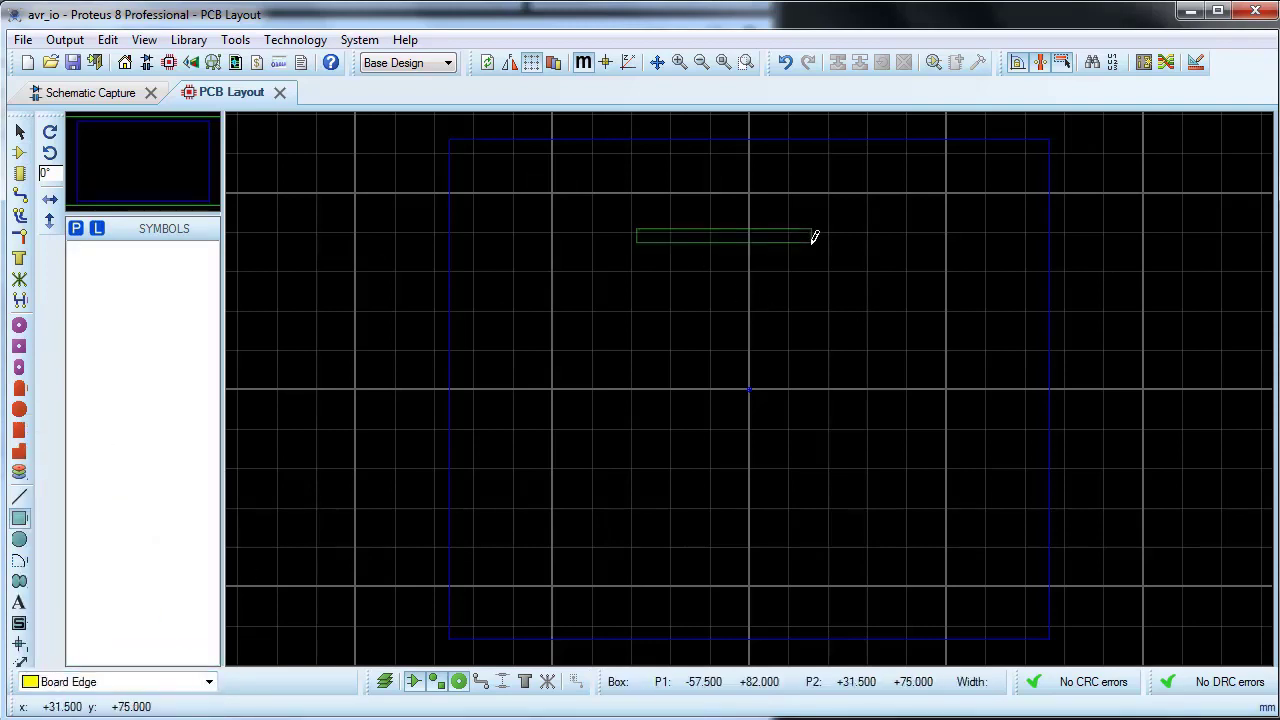
left_click(869, 549)
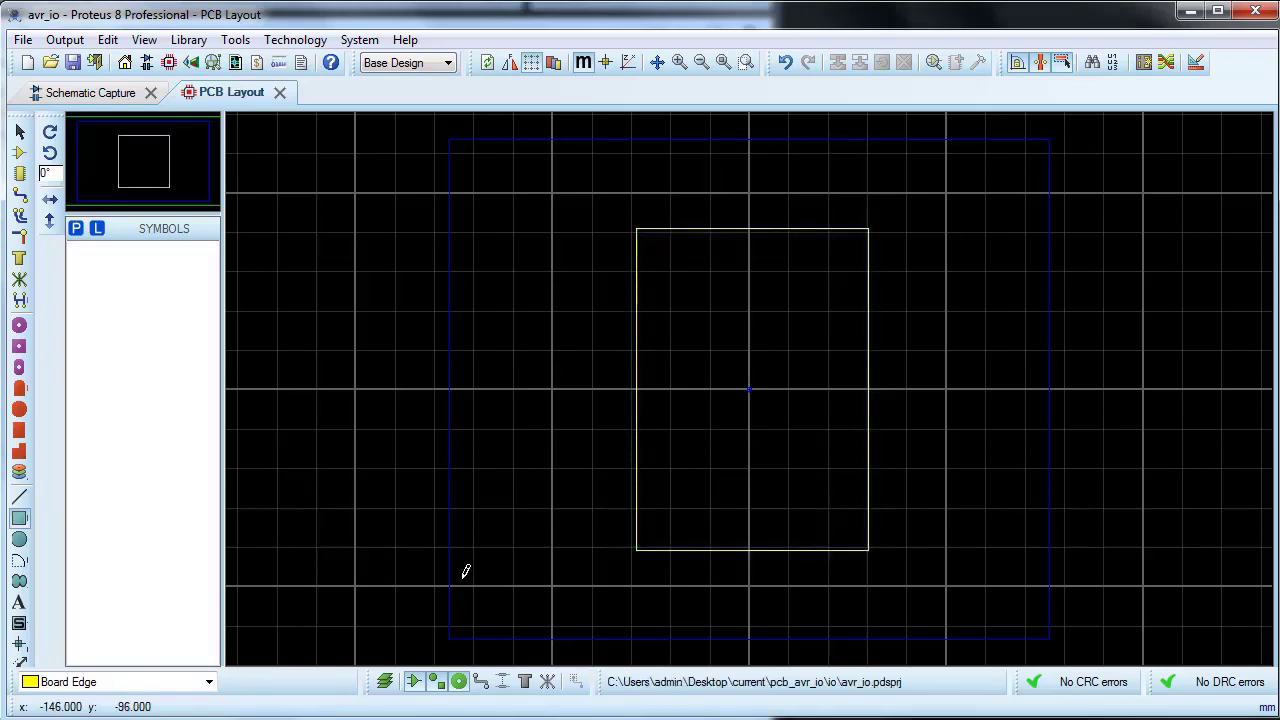
Step: Auto-place only the VCC header, microcontroller U1 and DIP switch SW3 on the board
left_click(19, 152)
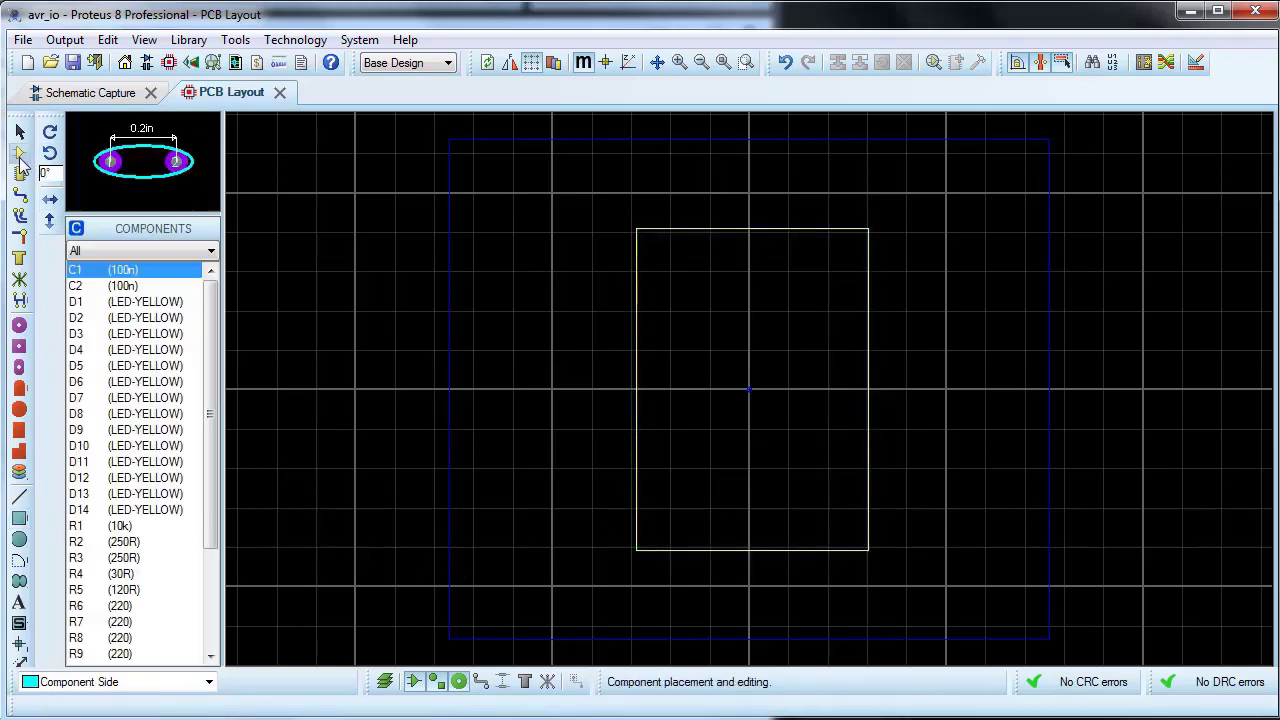
left_click(1142, 62)
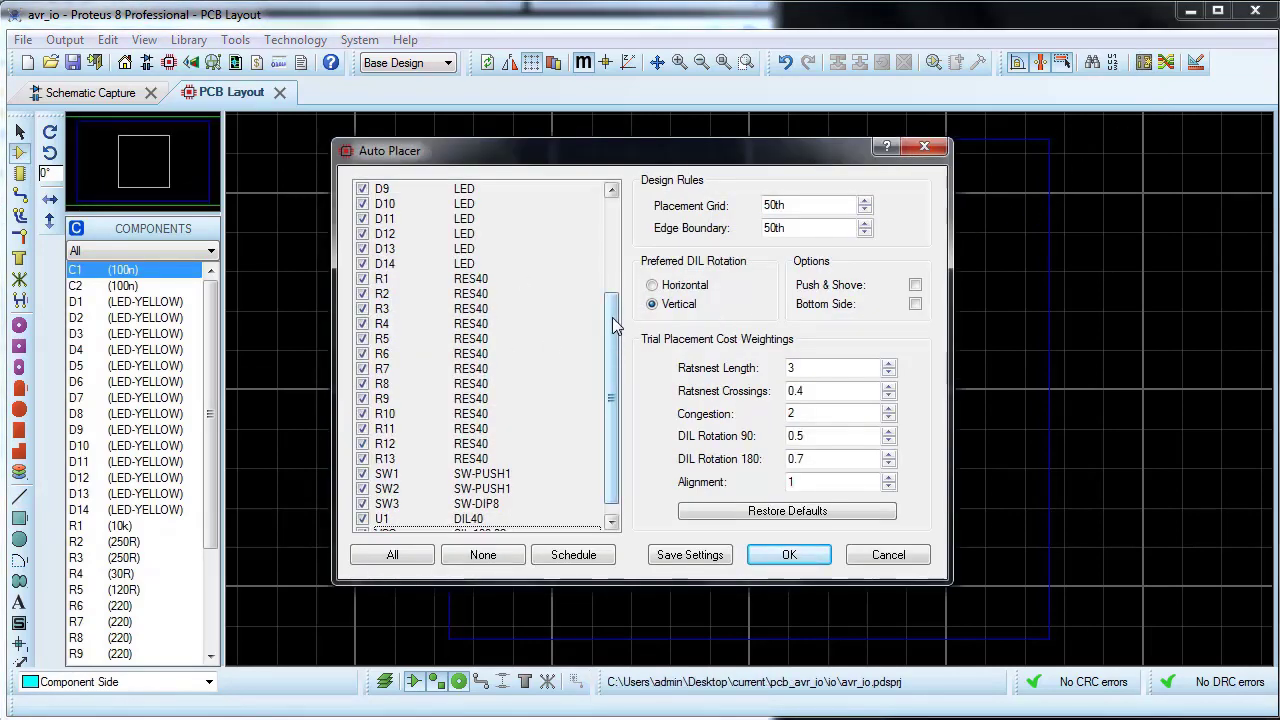
left_click_drag(617, 325, 608, 378)
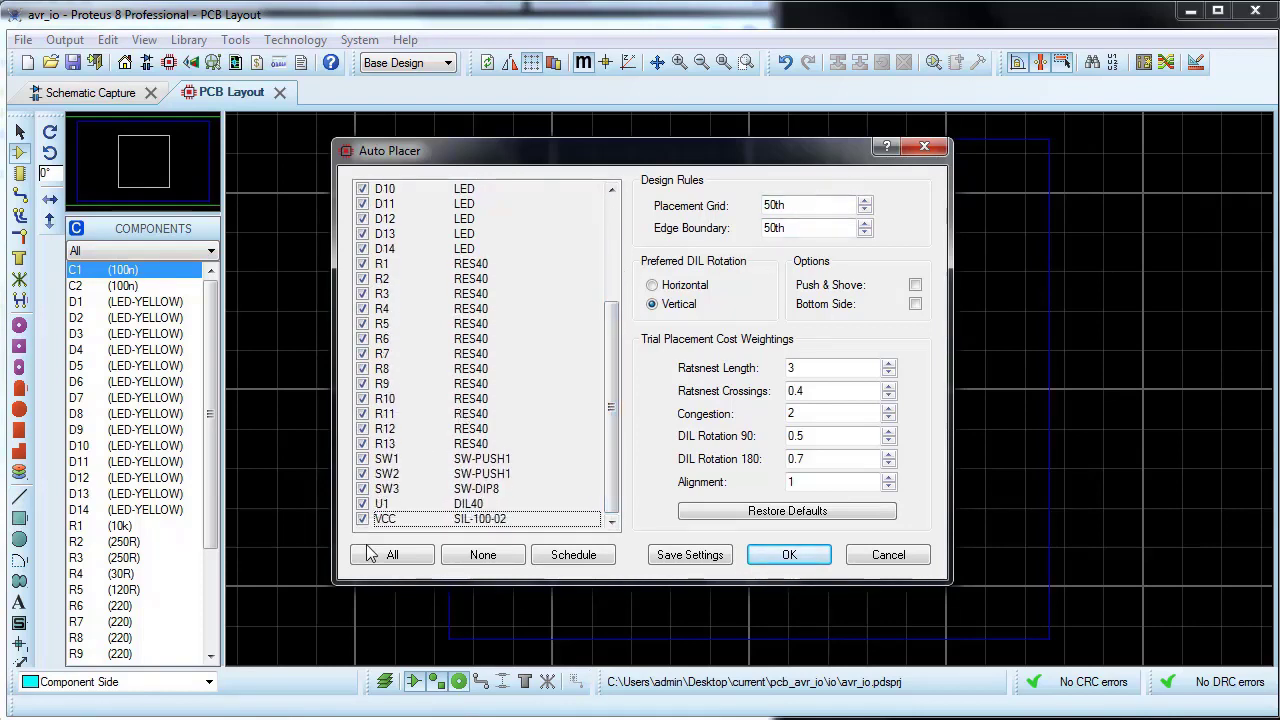
left_click(474, 563)
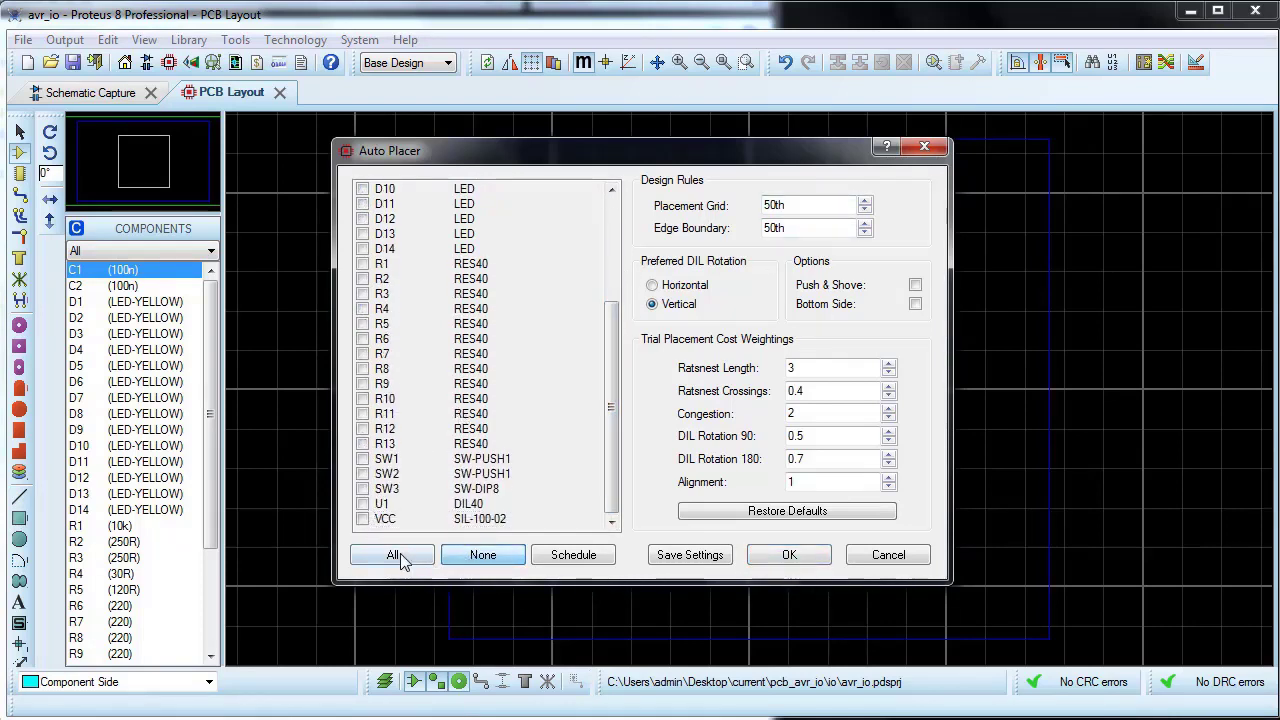
left_click(362, 518)
left_click(362, 503)
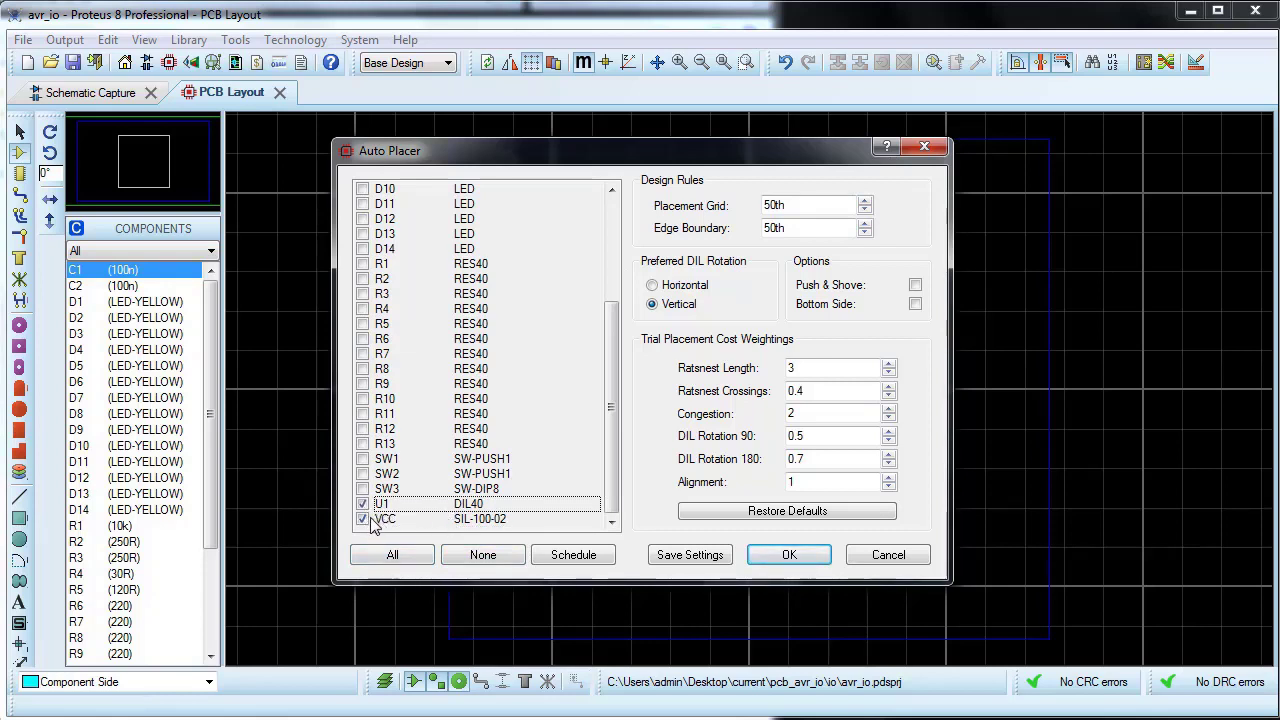
left_click(364, 520)
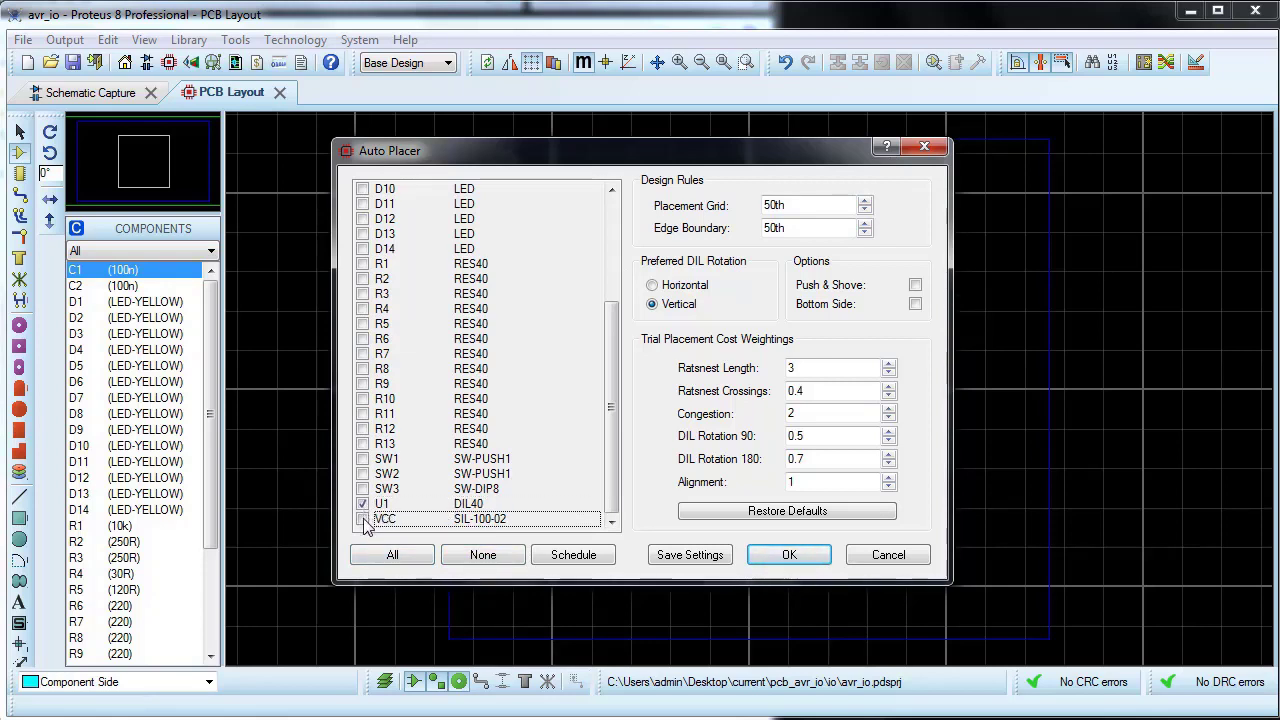
left_click(362, 488)
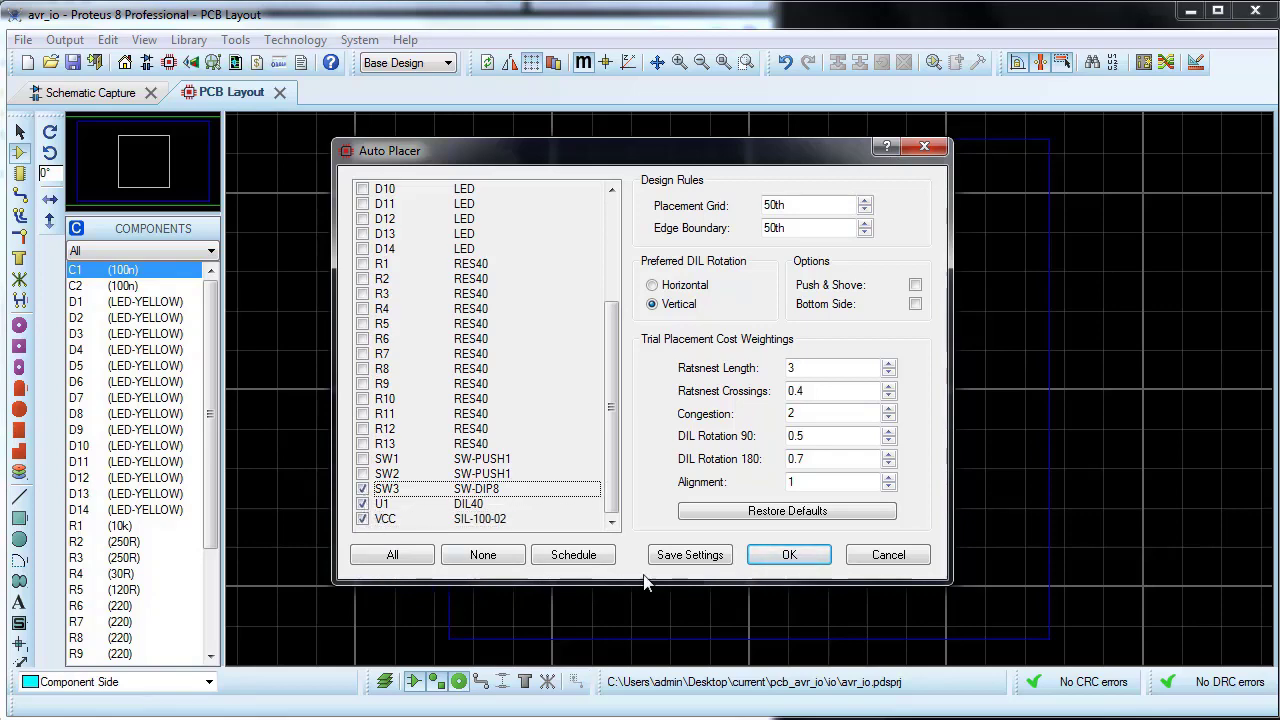
left_click(787, 556)
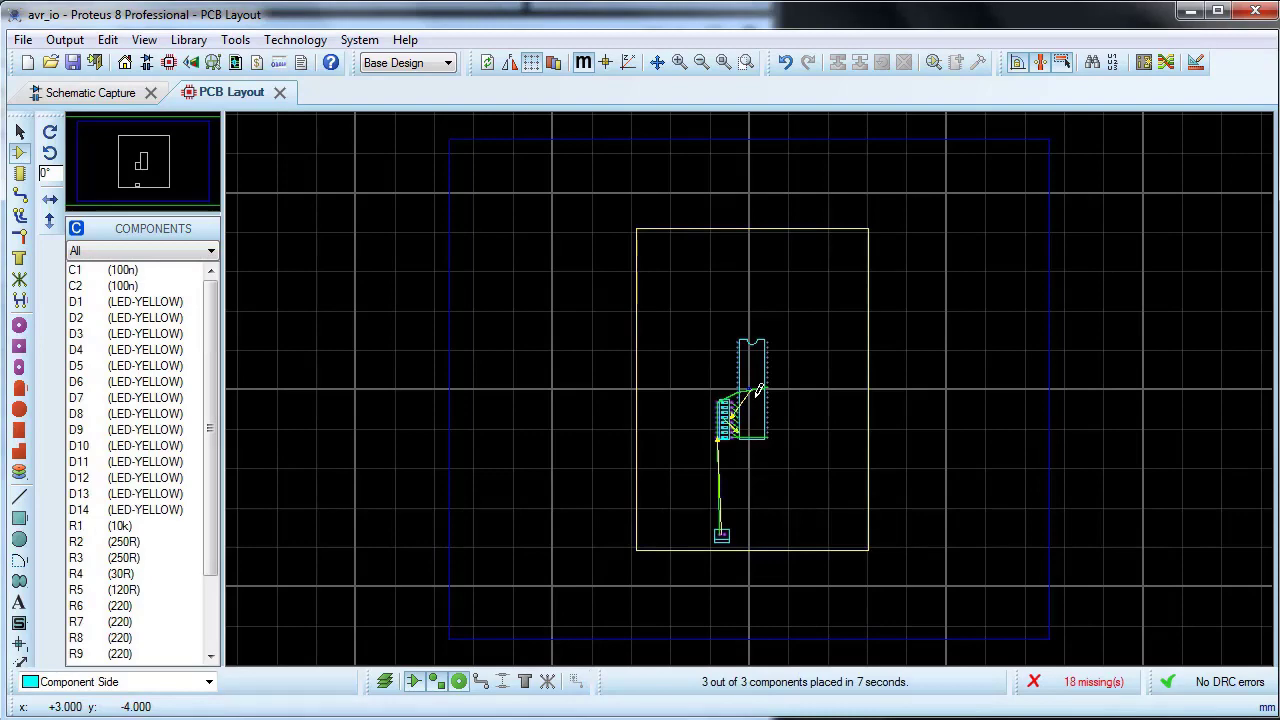
Step: Examine the positions and ratsnest connections of U1, SW3 and the VCC header on the board
scroll(758, 390, "up", 2)
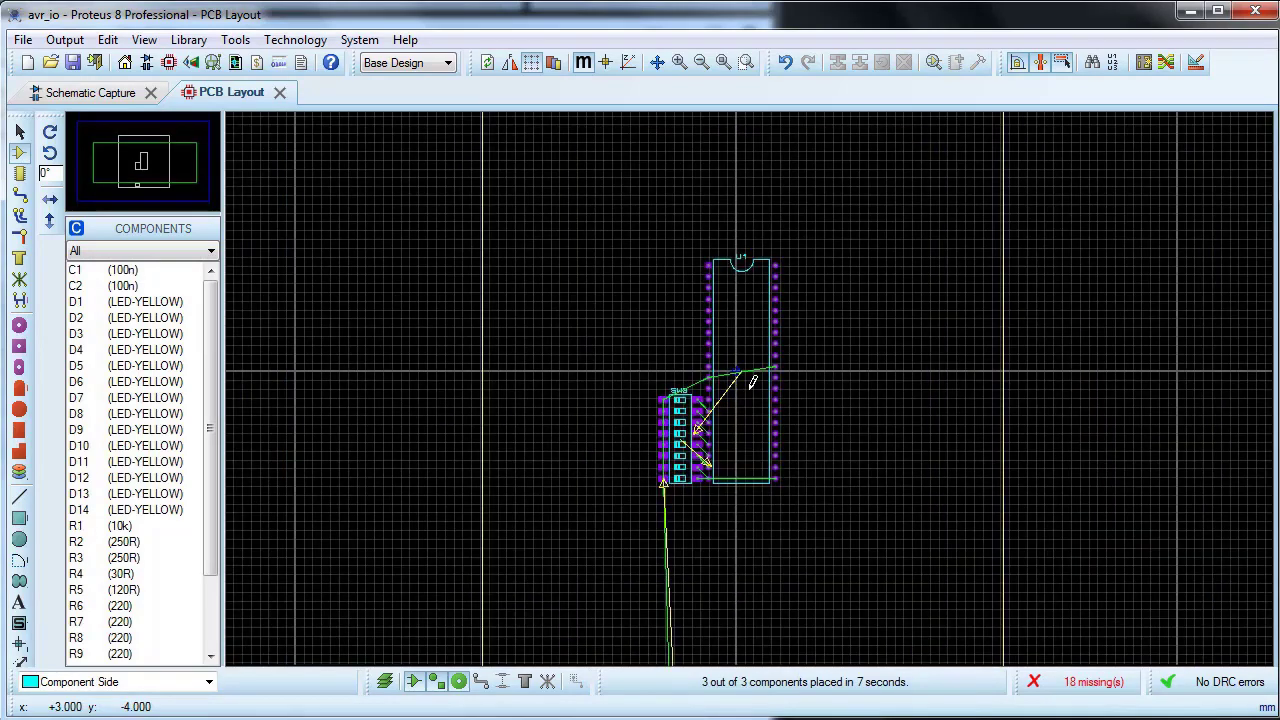
scroll(752, 382, "up", 3)
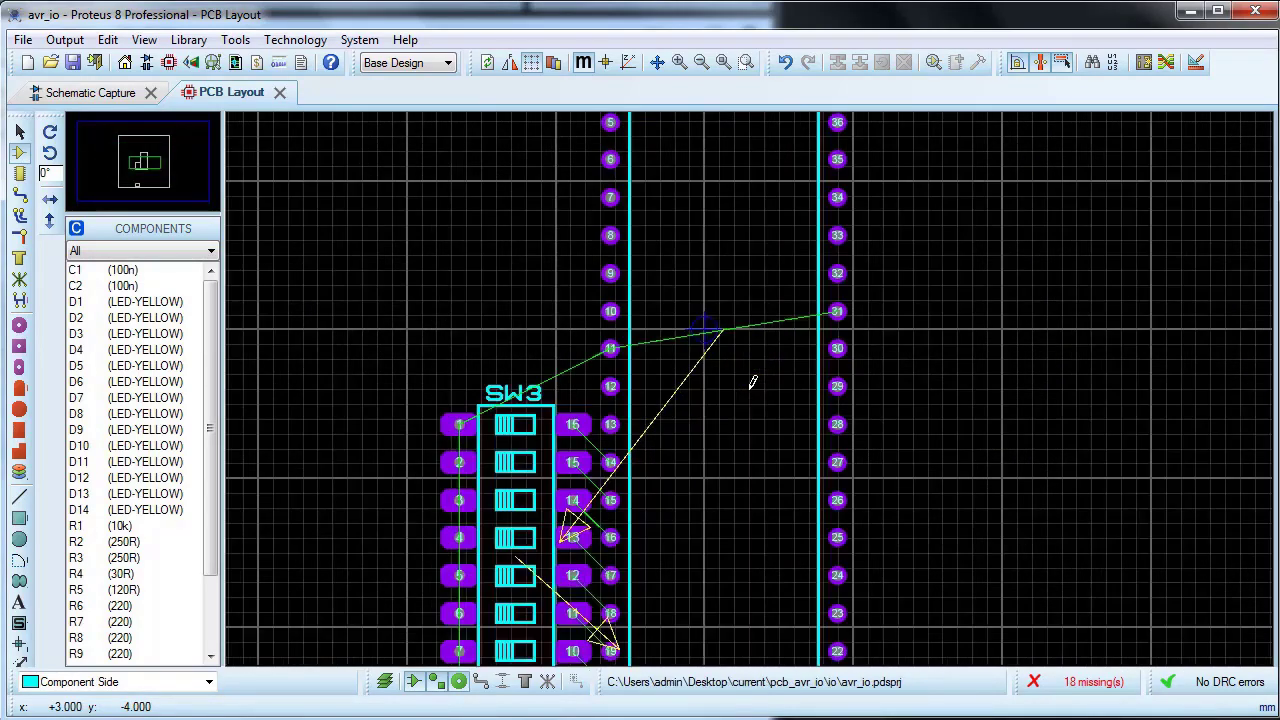
scroll(752, 382, "down", 2)
scroll(730, 560, "down", 2)
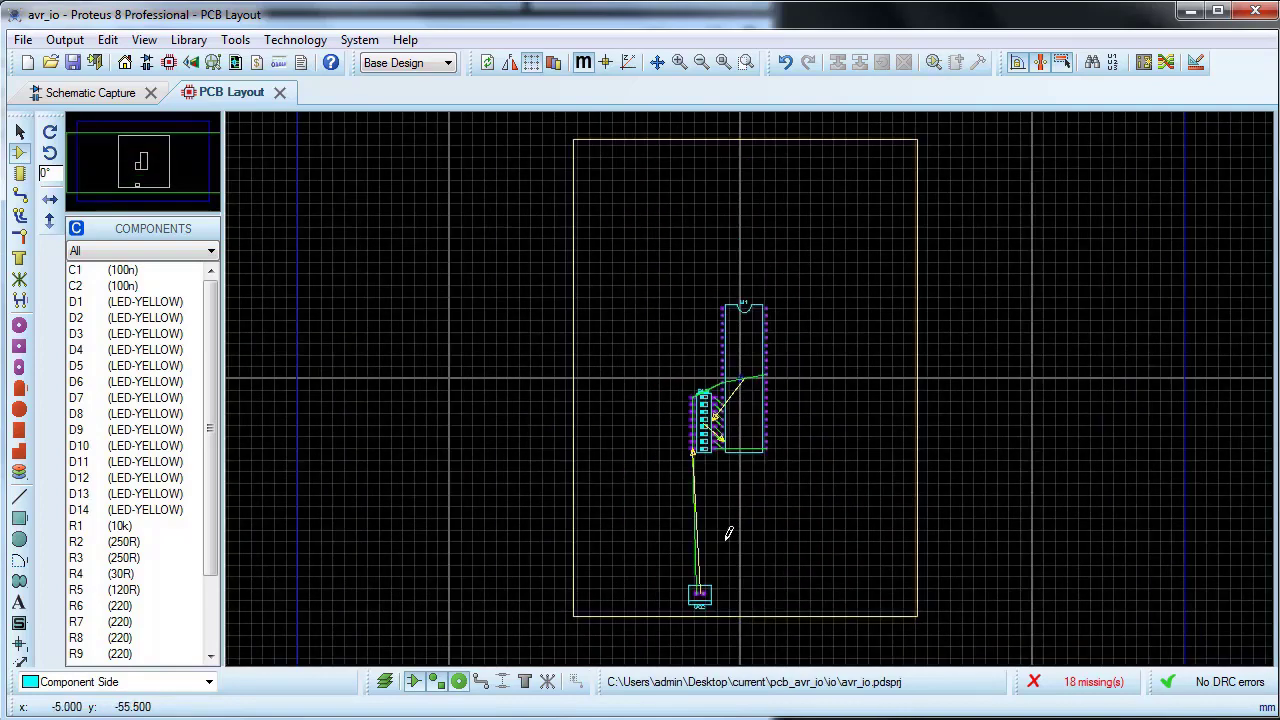
scroll(752, 382, "up", 2)
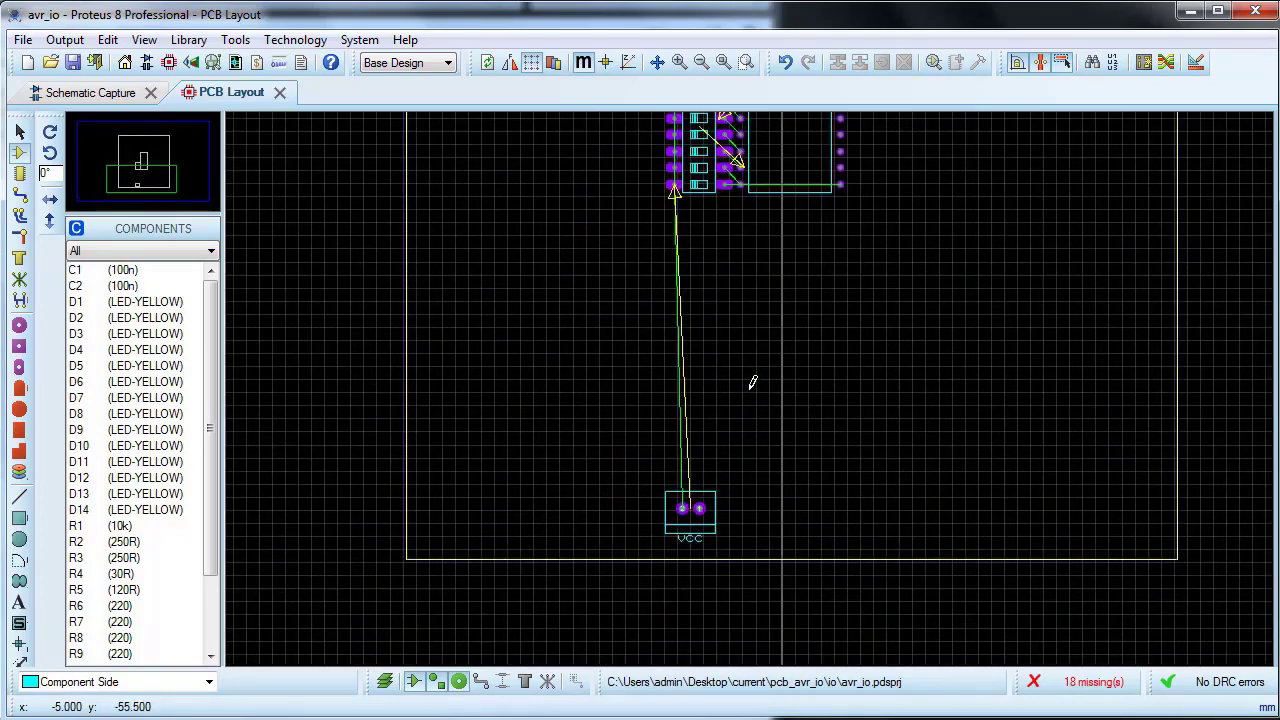
scroll(752, 382, "down", 2)
scroll(752, 382, "up", 1)
scroll(752, 382, "down", 1)
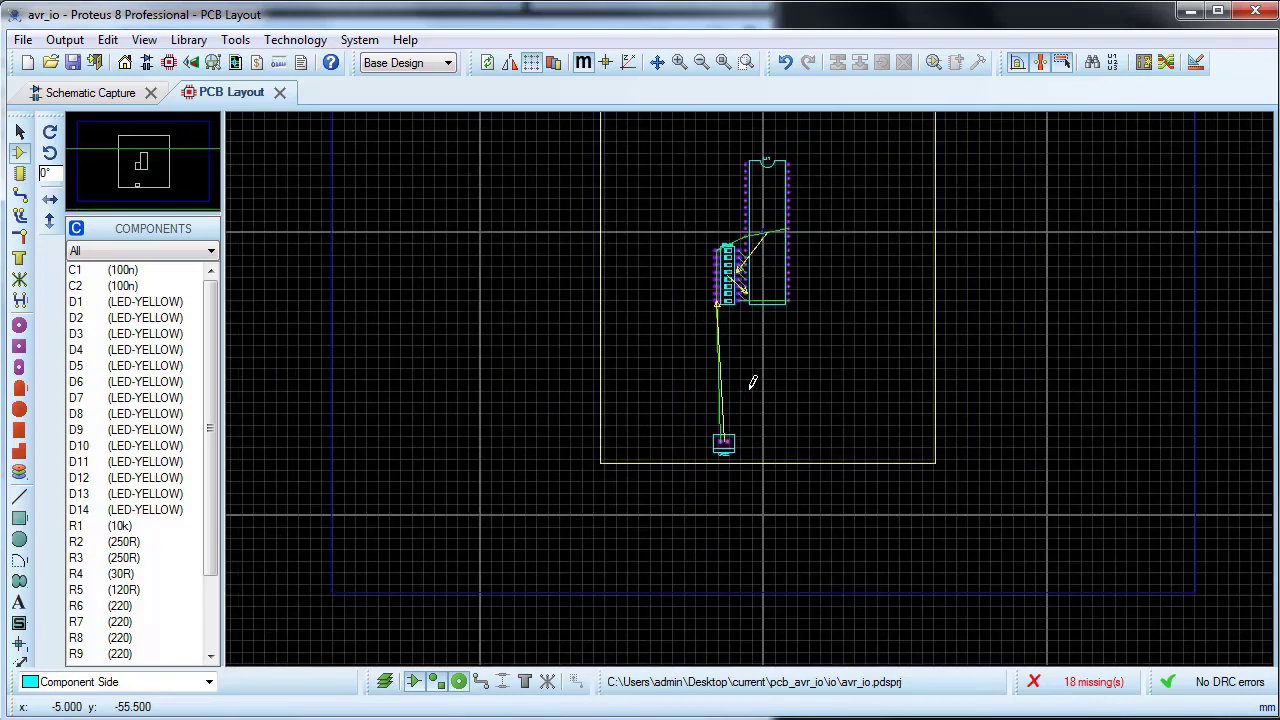
Step: Auto-place only the pushbuttons SW1 and SW2, capacitors C1 and C2, and resistor R1
left_click(1143, 62)
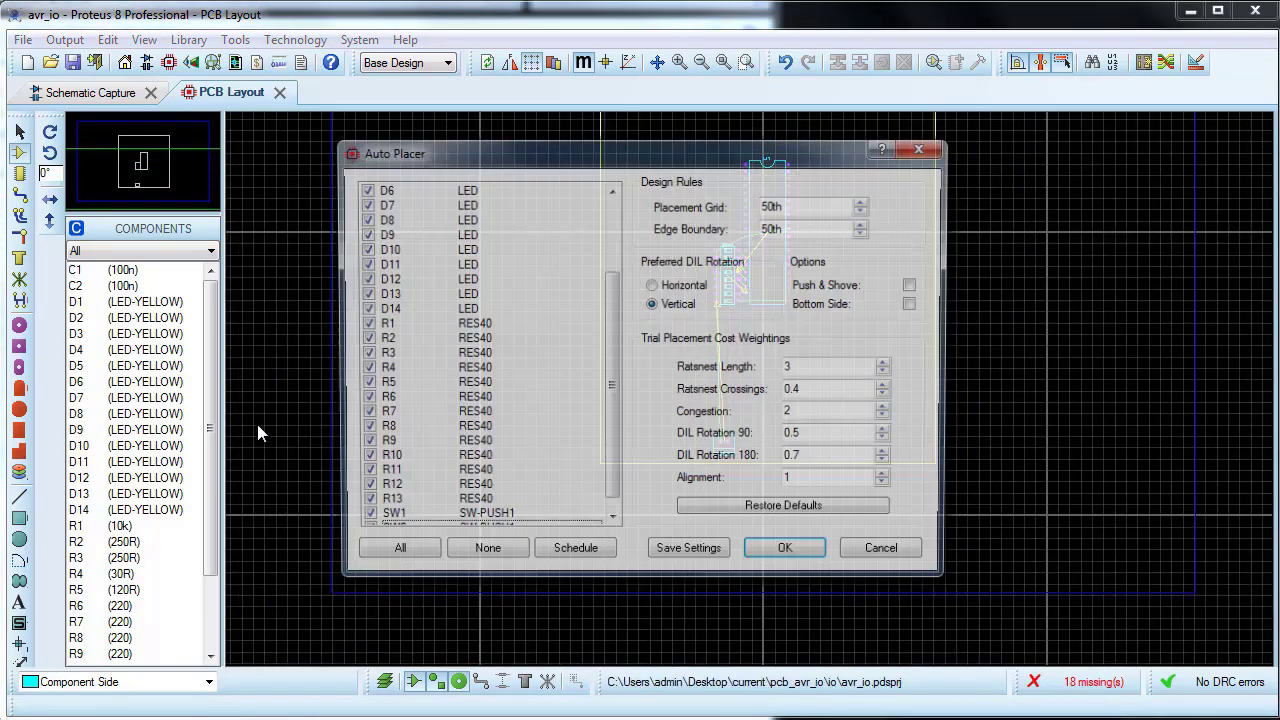
left_click(481, 560)
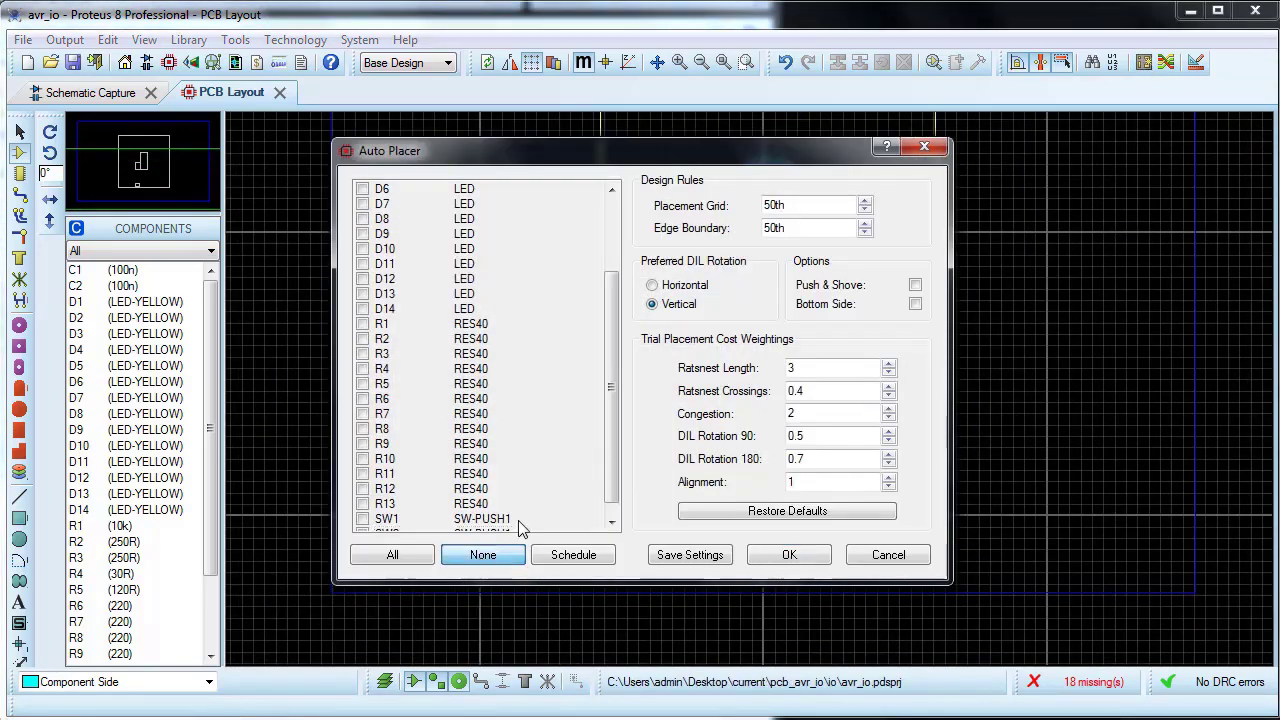
left_click_drag(607, 452, 603, 497)
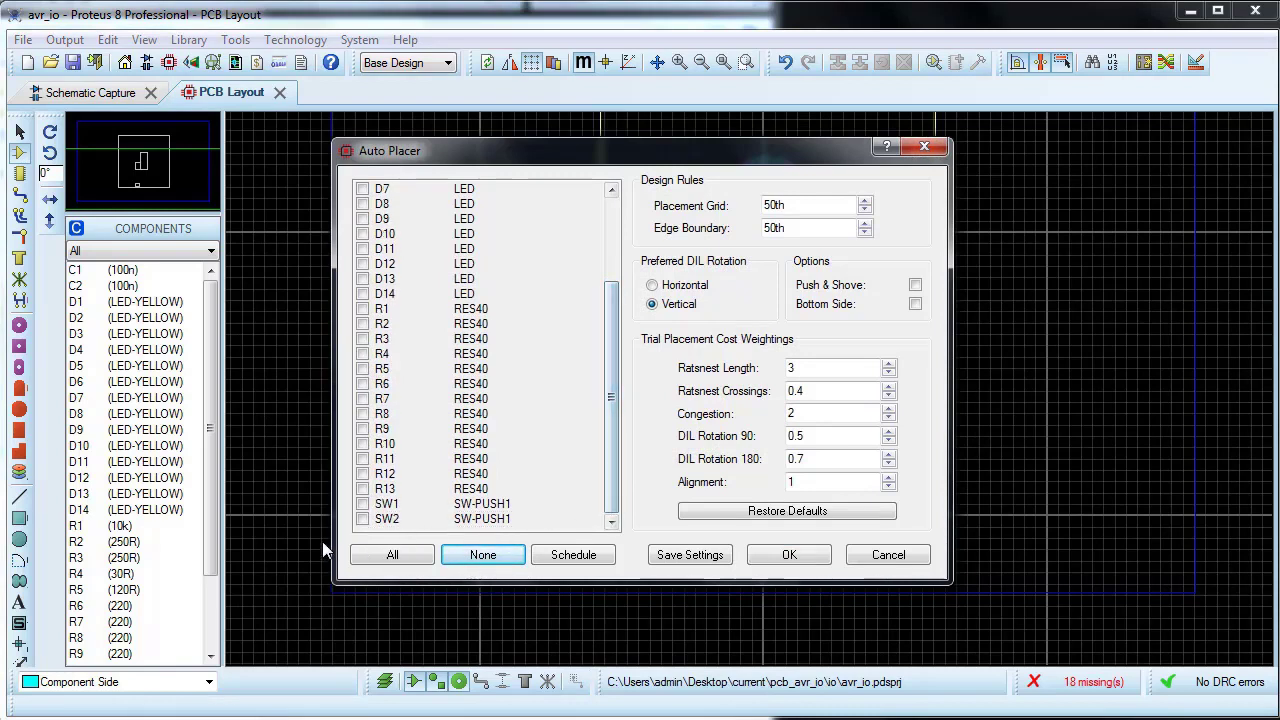
left_click(361, 519)
left_click(362, 504)
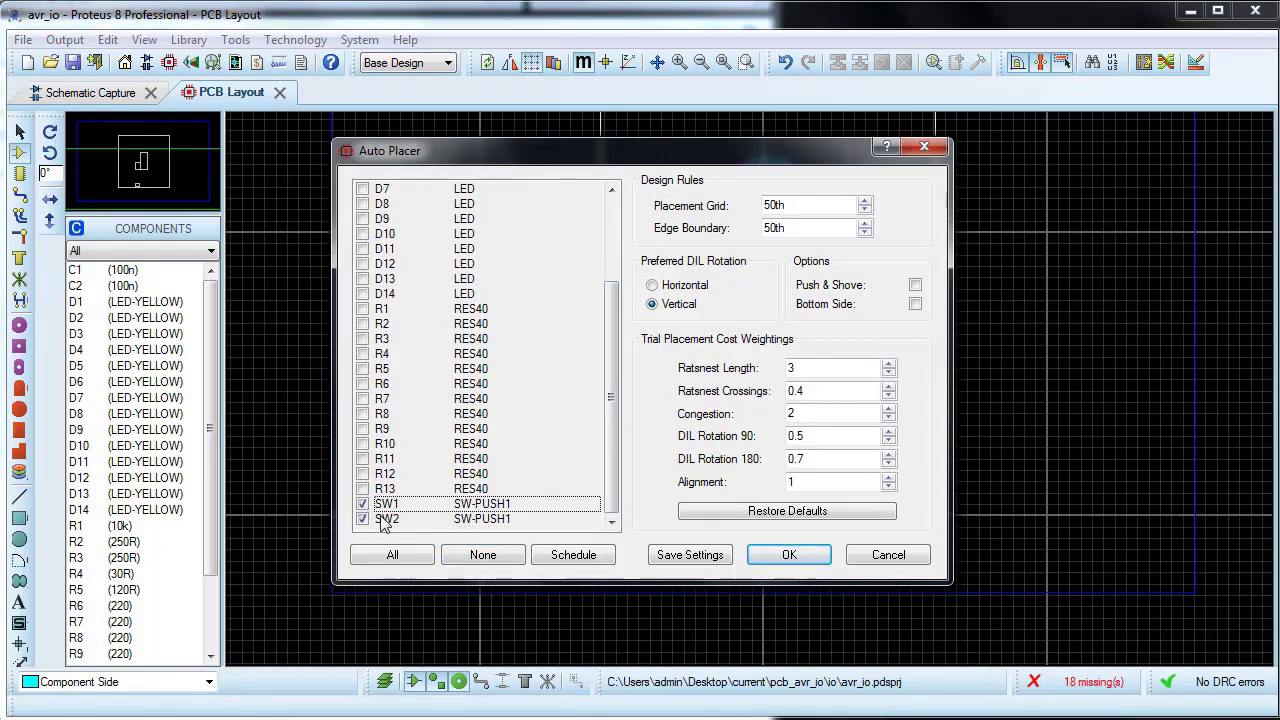
scroll(415, 458, "up", 3)
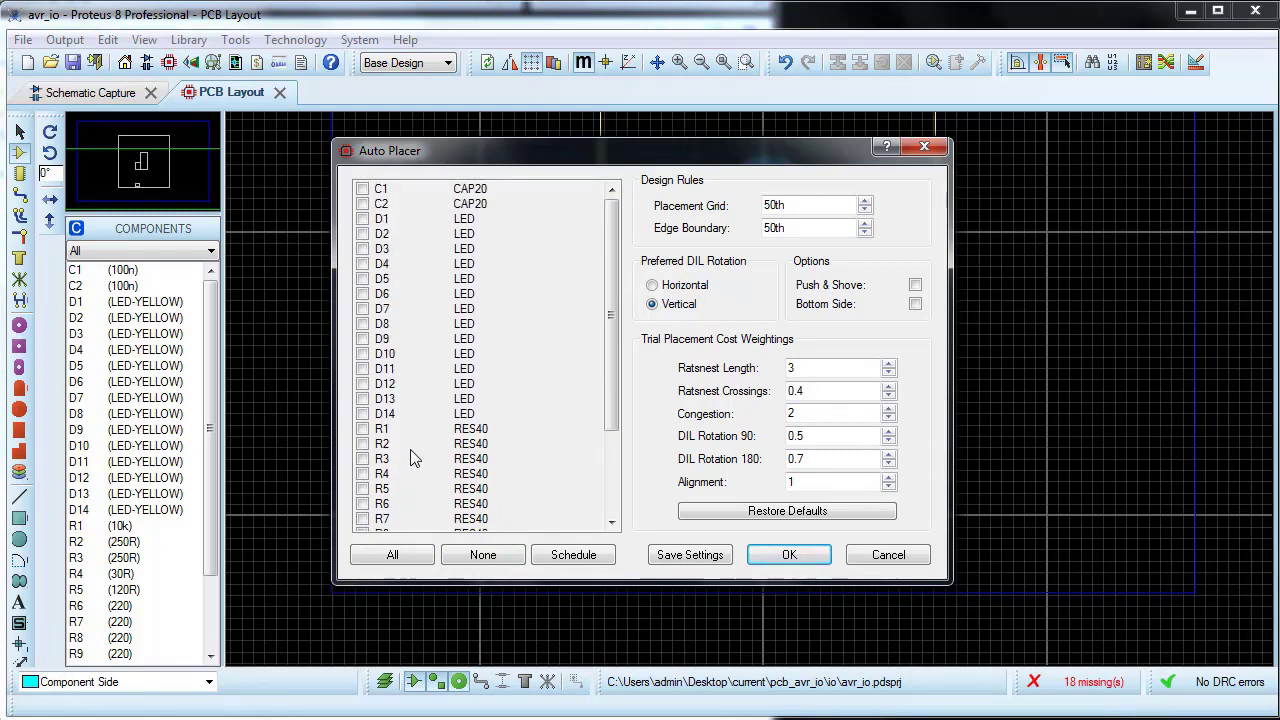
left_click(361, 194)
scroll(403, 367, "down", 1)
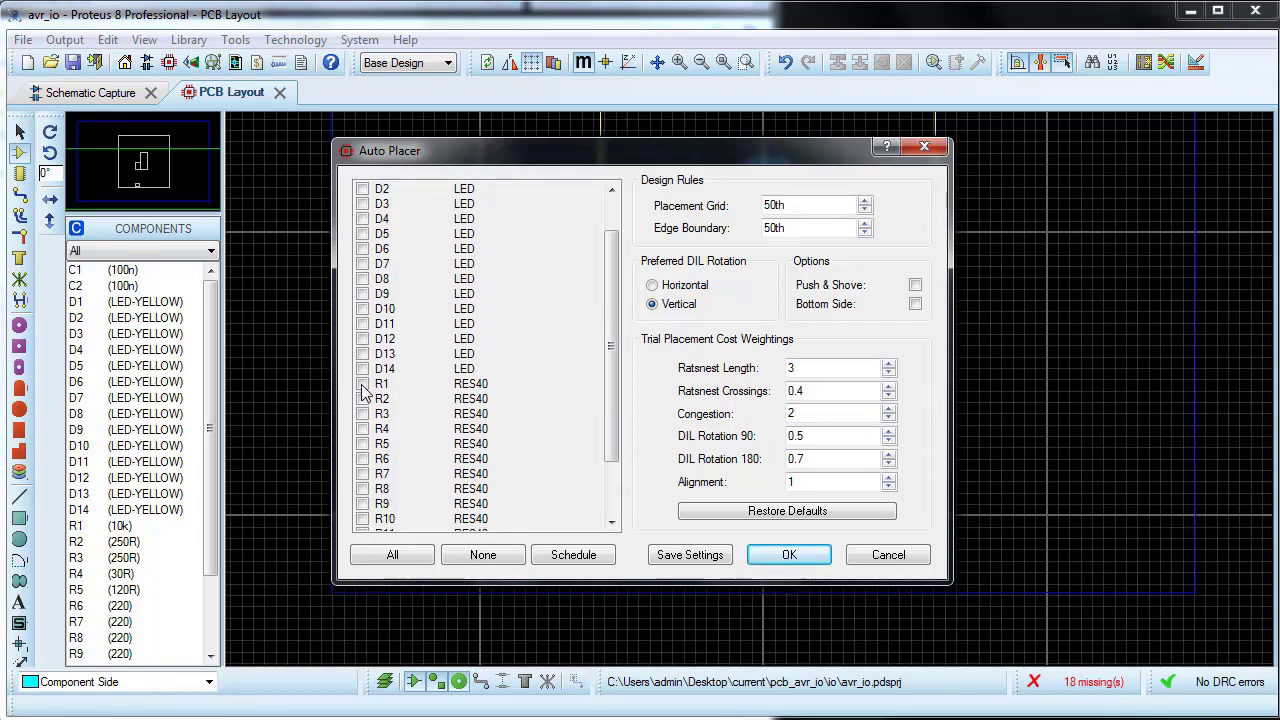
left_click(363, 386)
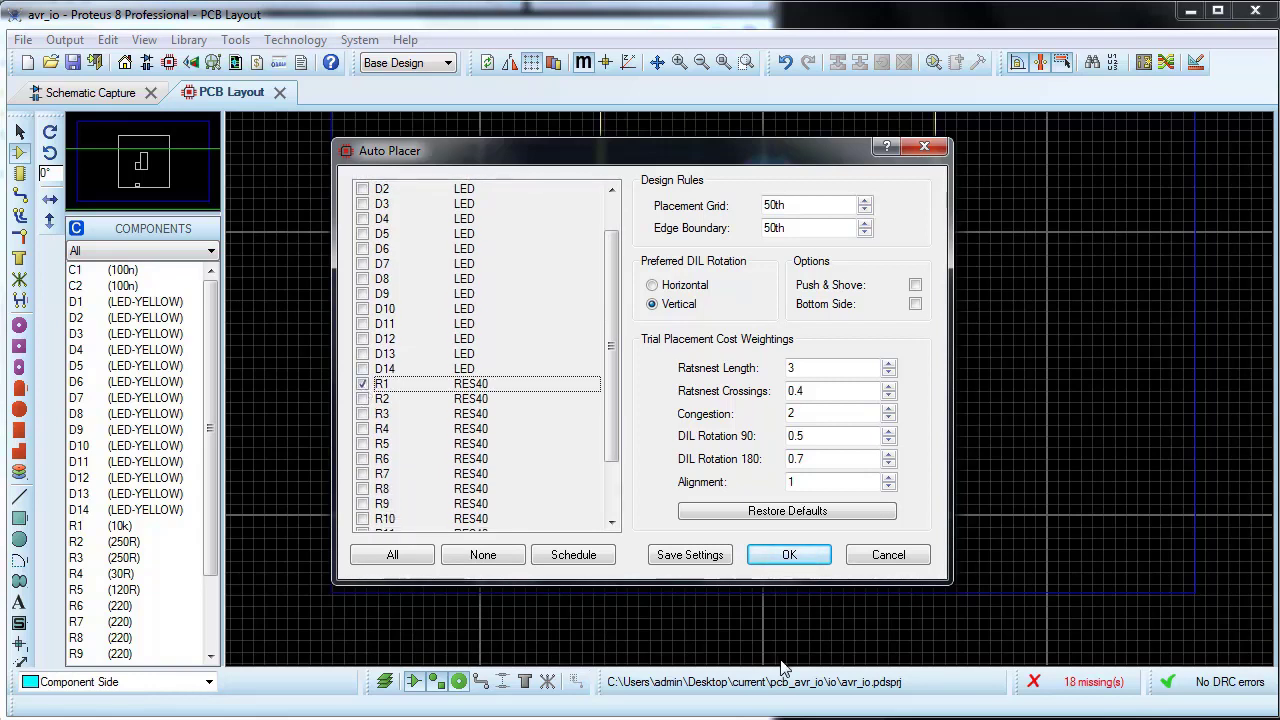
left_click(786, 560)
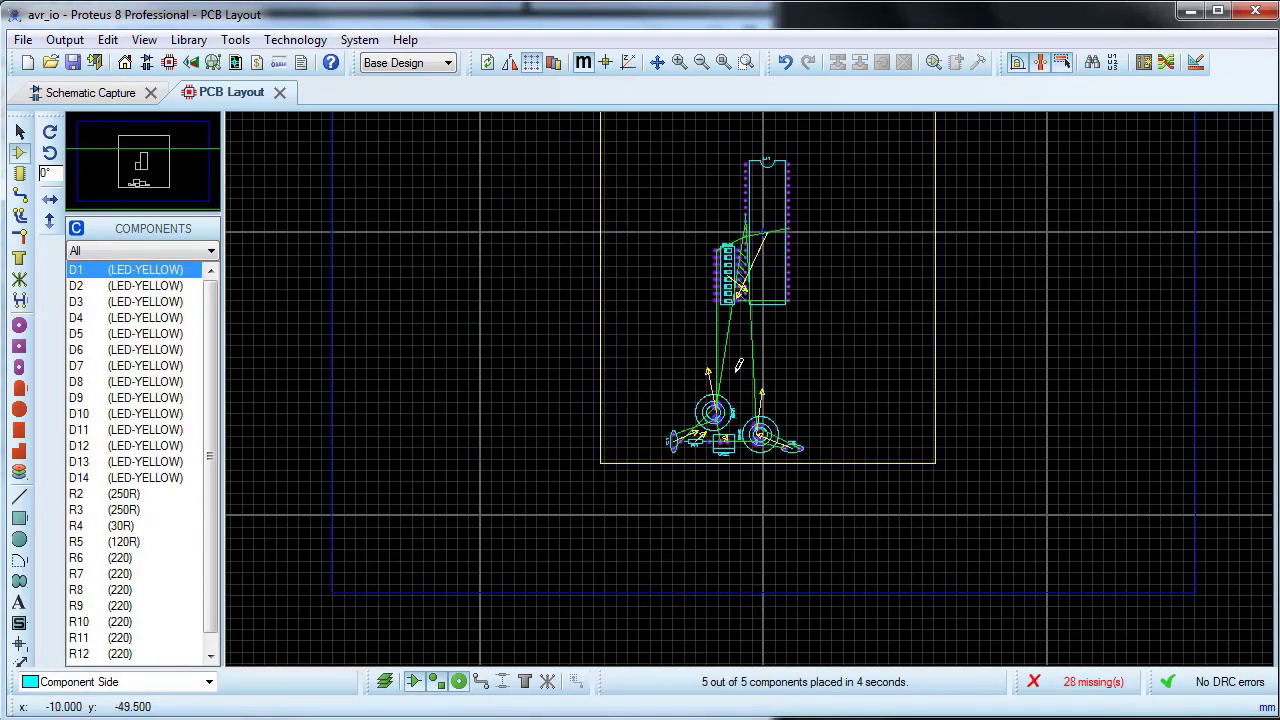
Step: Move capacitor C2 and pushbutton SW2 to the left side of the board, with SW2 close to the board edge
scroll(734, 510, "up", 2)
left_click_drag(835, 456, 489, 228)
scroll(508, 245, "down", 1)
left_click_drag(735, 332, 727, 191)
Step: Rotate pushbutton SW2 anti-clockwise in three 90-degree turns and nudge it slightly at the board's left edge
right_click(727, 191)
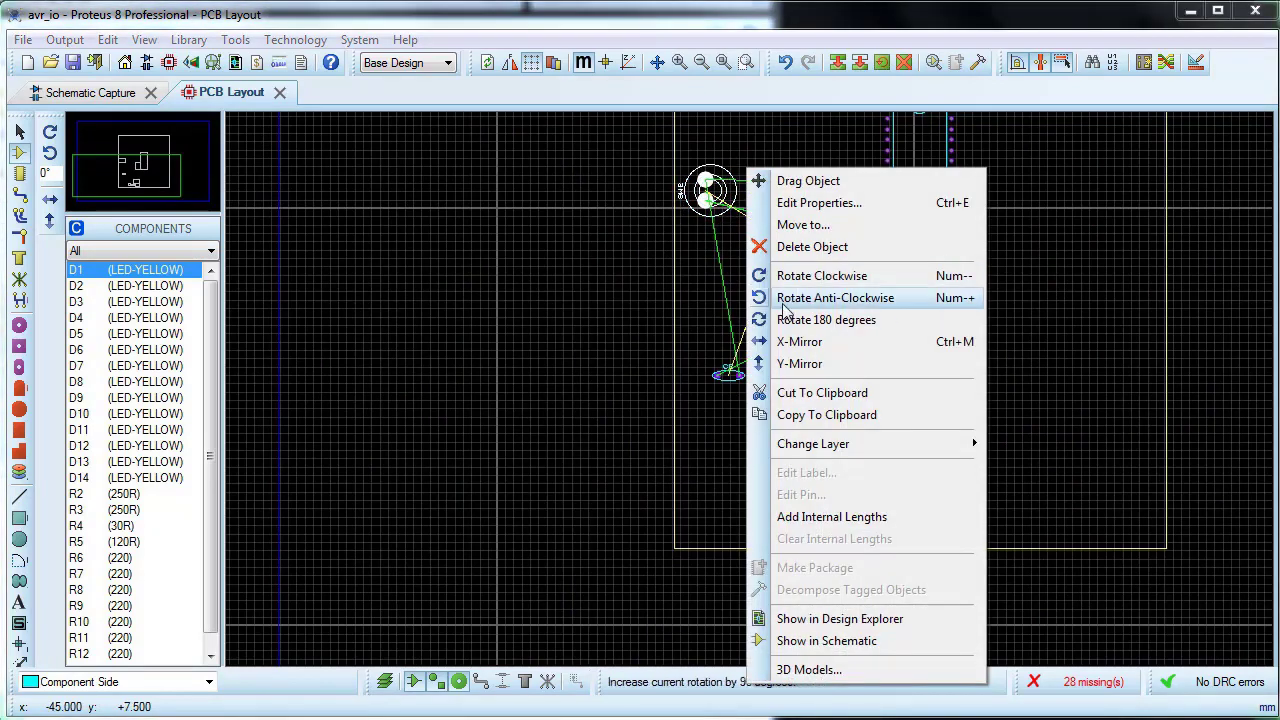
left_click(857, 297)
scroll(843, 293, "up", 1)
left_click_drag(541, 157, 553, 168)
right_click(550, 160)
left_click(686, 289)
right_click(550, 160)
left_click(686, 289)
Step: Move C1 aside, rotate SW1 to 180°, and line SW1 and R1 up beside the VCC header near the lower board edge
scroll(733, 612, "up", 2)
left_click_drag(535, 387, 474, 203)
left_click_drag(652, 378, 652, 432)
right_click(738, 240)
left_click(868, 325)
left_click_drag(640, 315, 511, 372)
left_click_drag(657, 432, 637, 439)
Step: Rotate capacitor C1 clockwise until it lies horizontally, and place it directly above R1, between SW1 and the VCC header
left_click(505, 215)
right_click(521, 196)
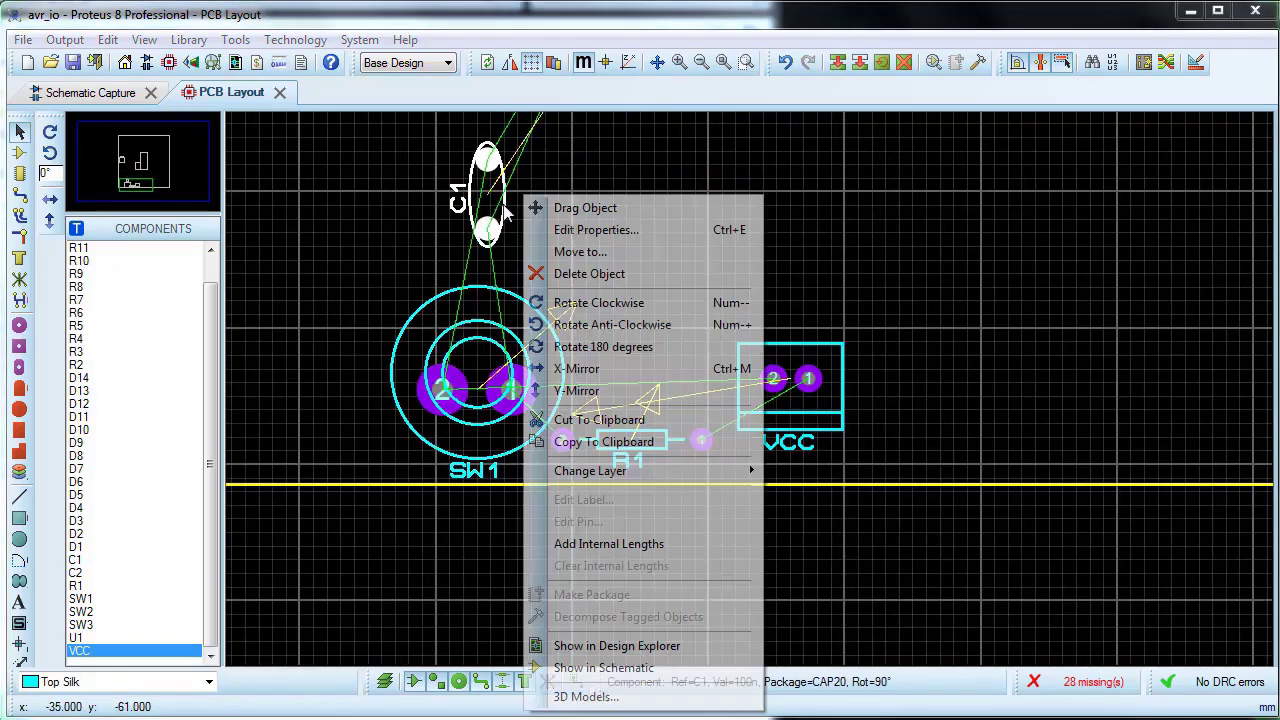
left_click(565, 300)
right_click(521, 196)
left_click(555, 302)
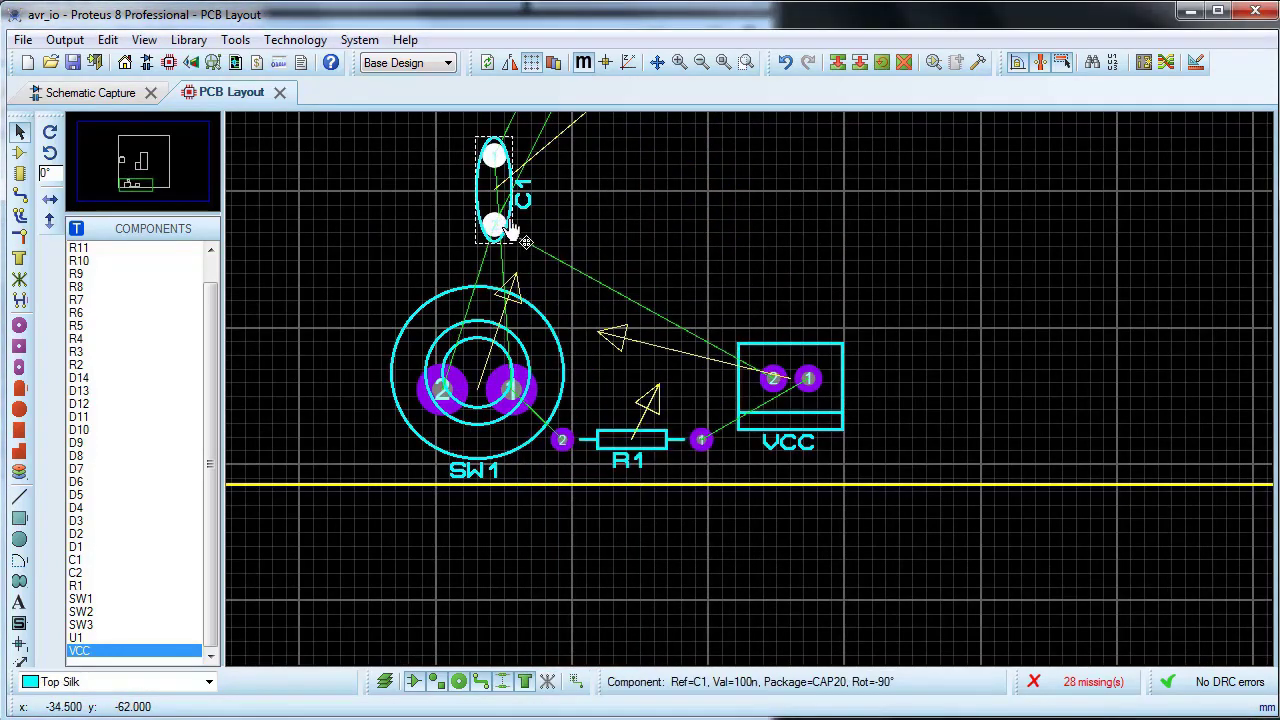
right_click(531, 207)
left_click(586, 315)
left_click_drag(521, 203, 665, 406)
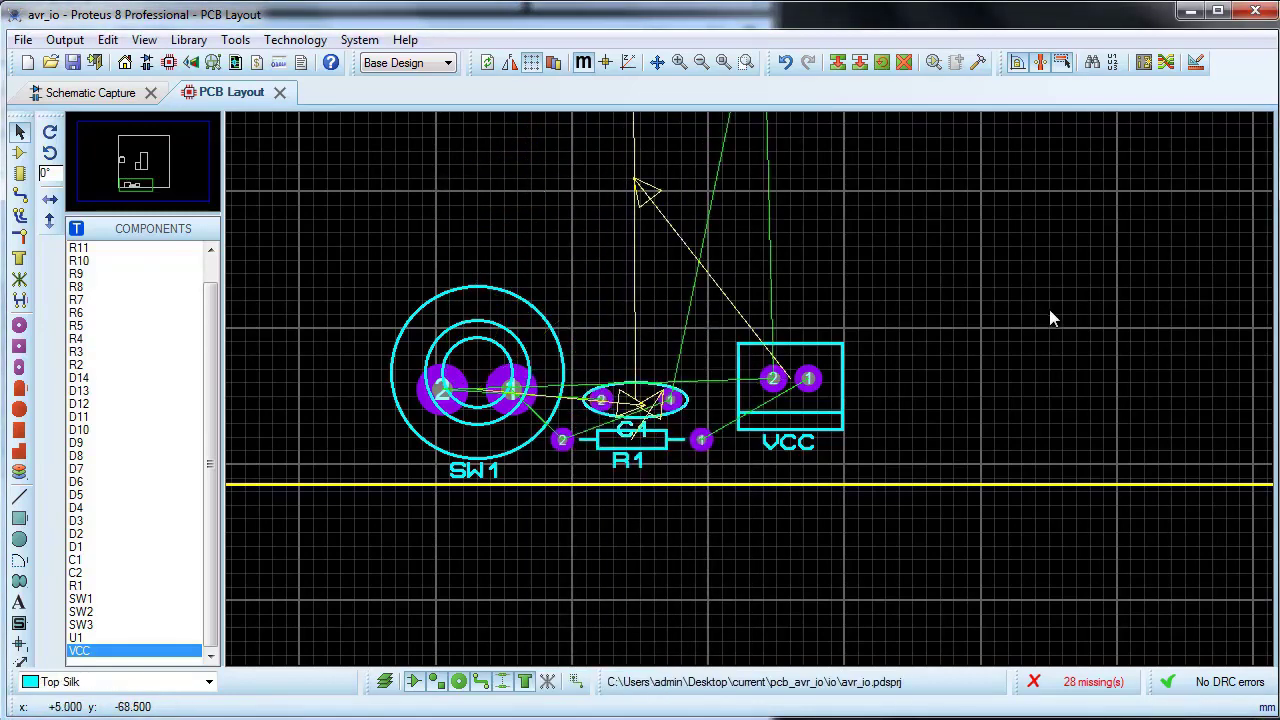
Step: Nudge pushbutton SW1 slightly upward, away from the lower board edge
scroll(957, 418, "down", 2)
left_click(566, 382)
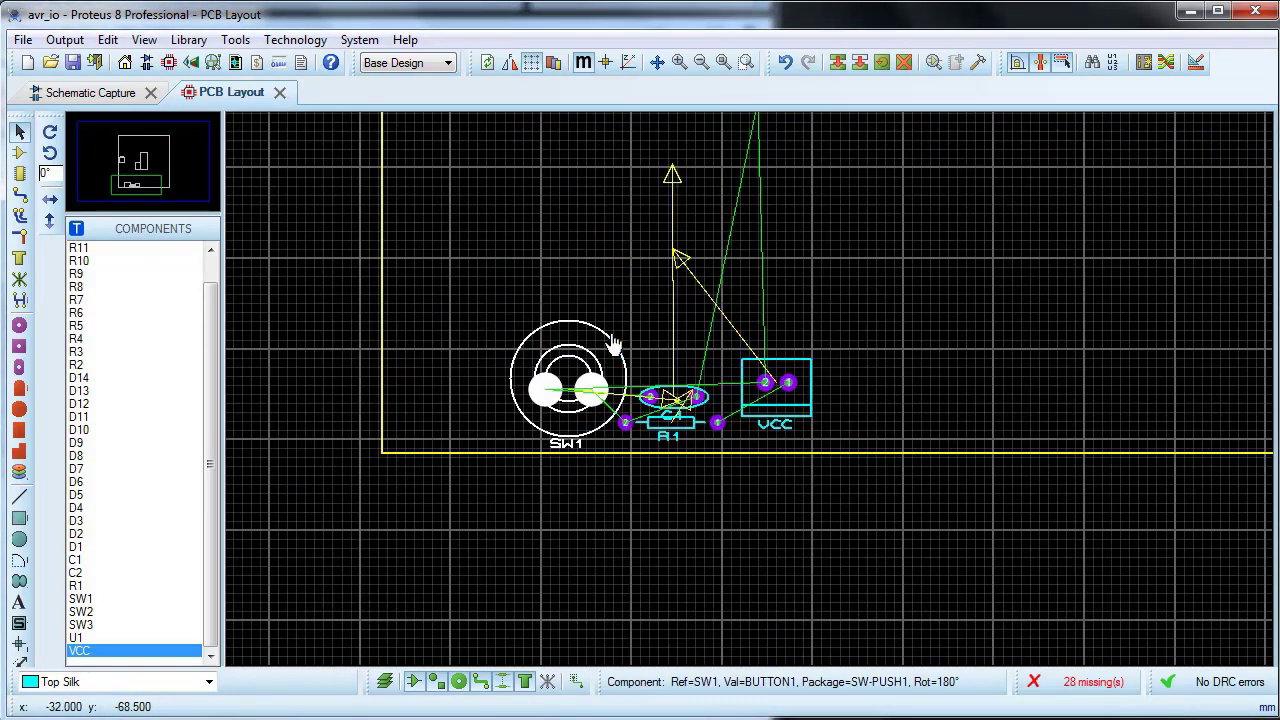
left_click_drag(570, 385, 570, 376)
left_click(997, 387)
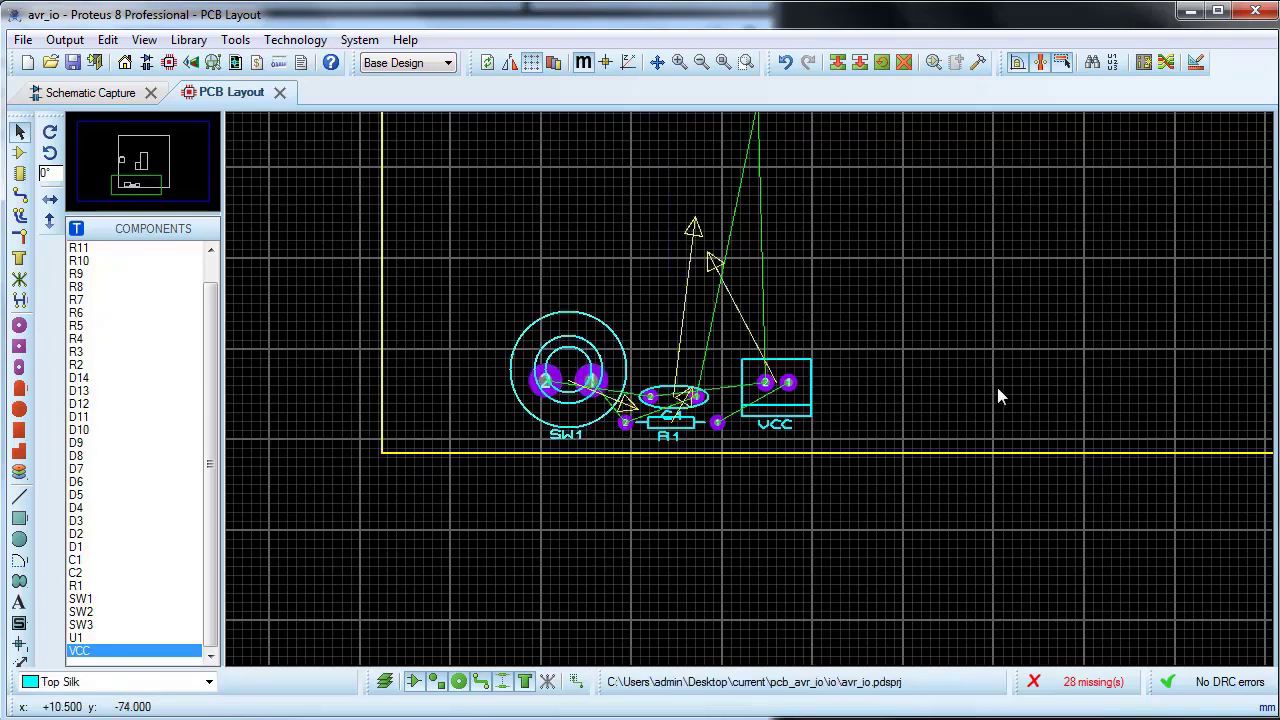
Step: Move capacitor C1 slightly upward above R1, in line with the pads of SW1 and the VCC header
left_click_drag(717, 362, 627, 448)
left_click_drag(667, 392, 667, 379)
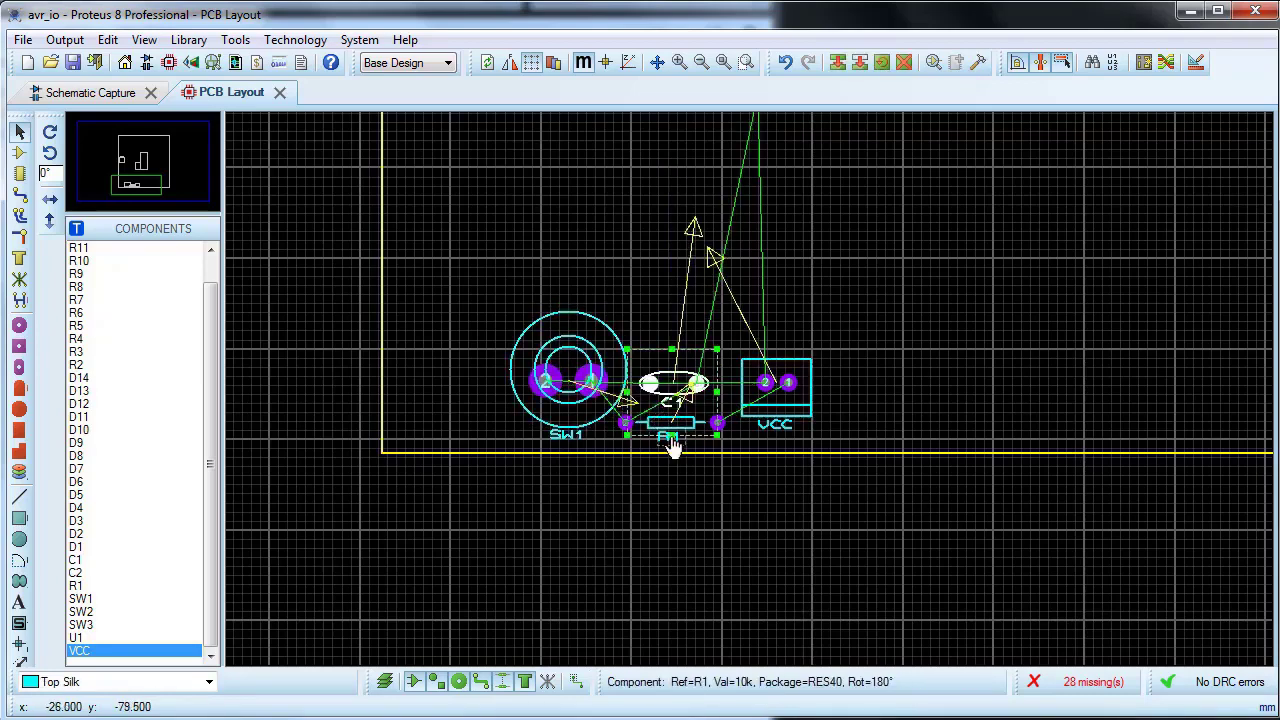
left_click(680, 436)
left_click(683, 437)
left_click(683, 437)
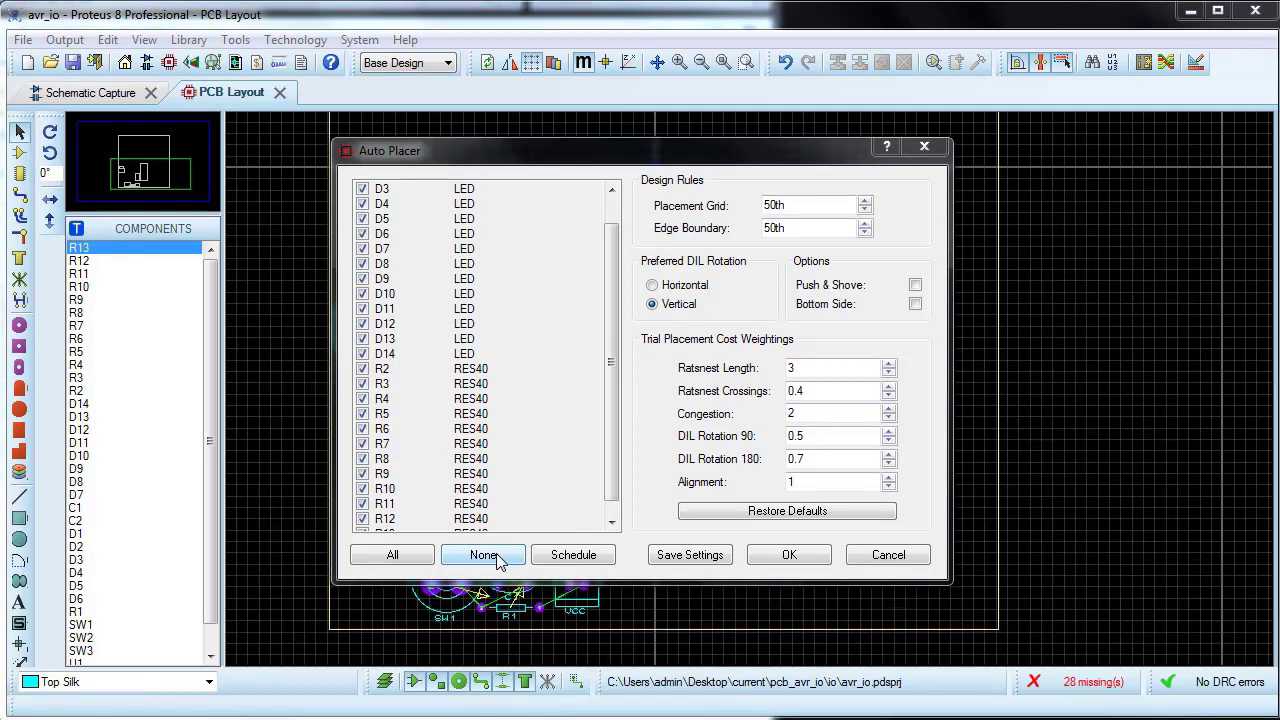
Step: Auto-place only LEDs D1 and D2, and stack them near the board's right edge with D1 above D2
left_click(484, 555)
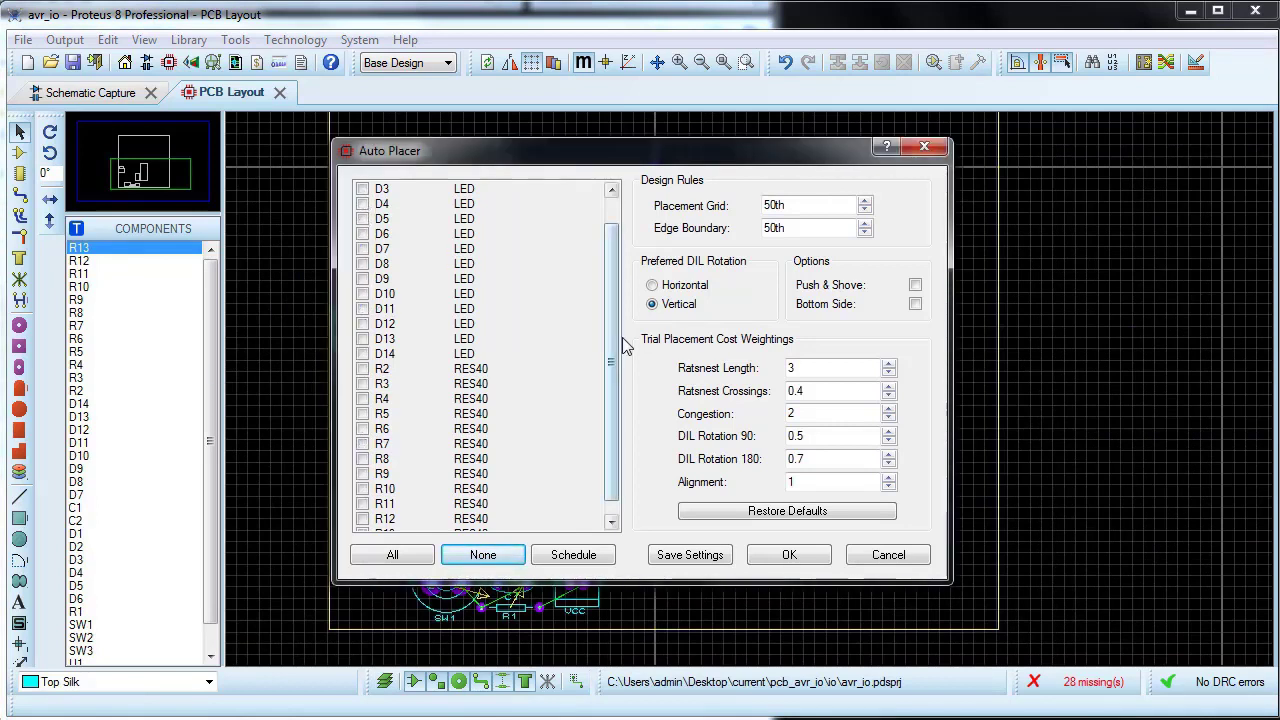
scroll(360, 210, "up", 1)
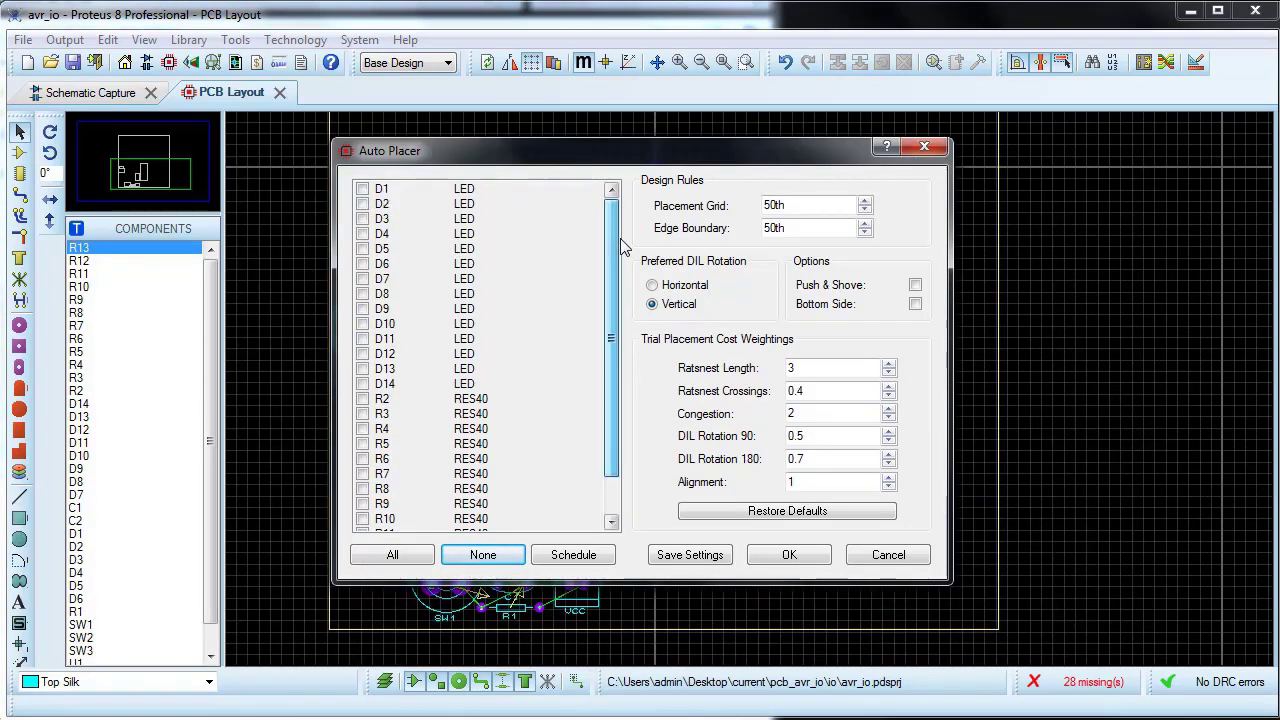
left_click(363, 189)
left_click(364, 204)
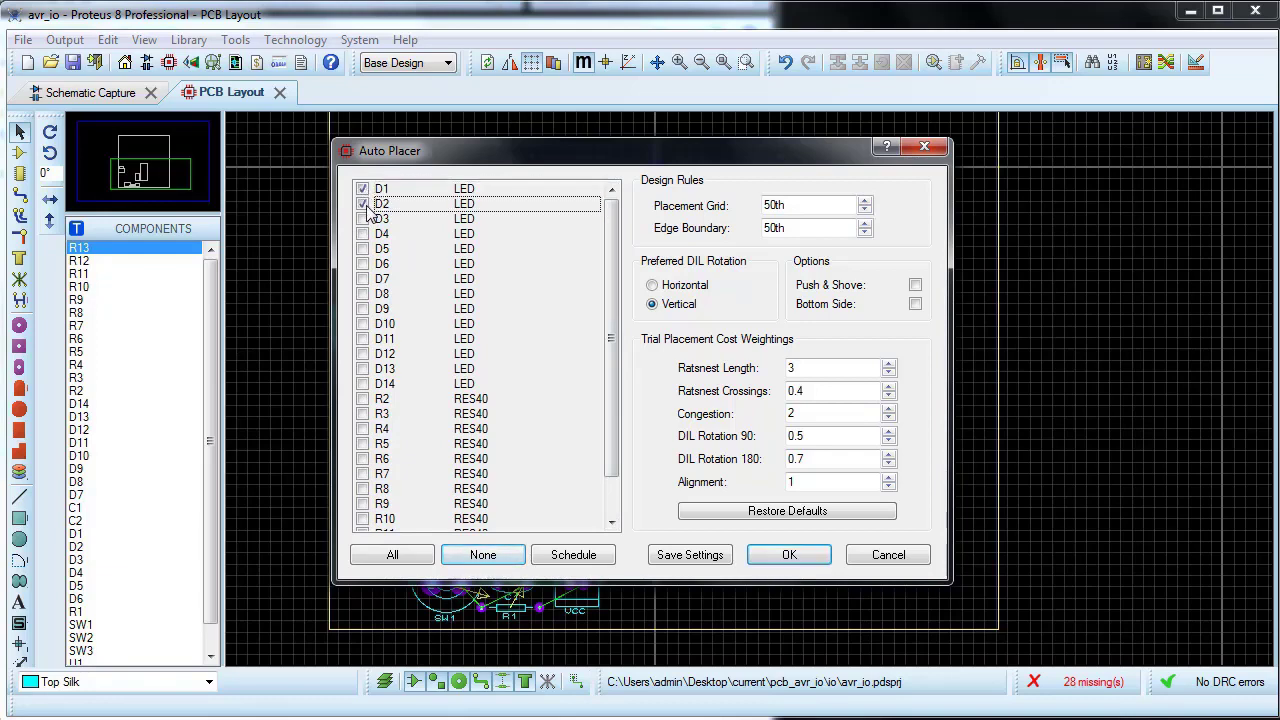
left_click(808, 565)
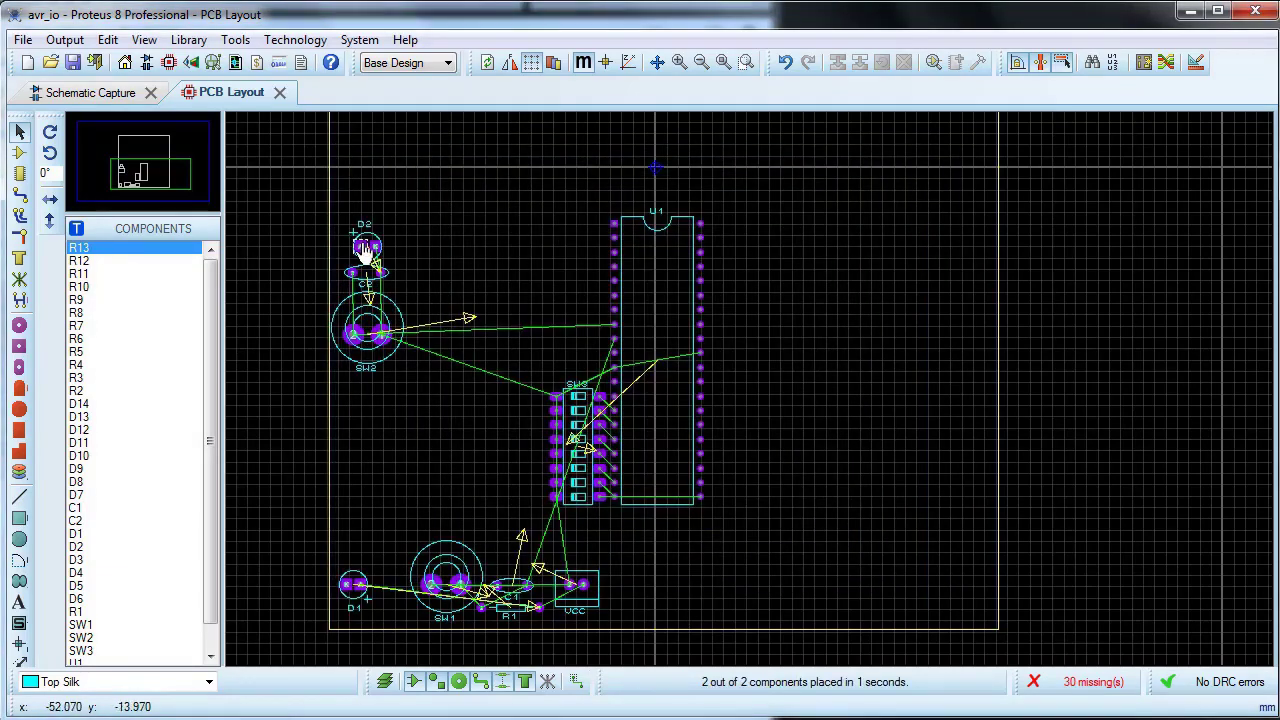
left_click_drag(366, 252, 962, 261)
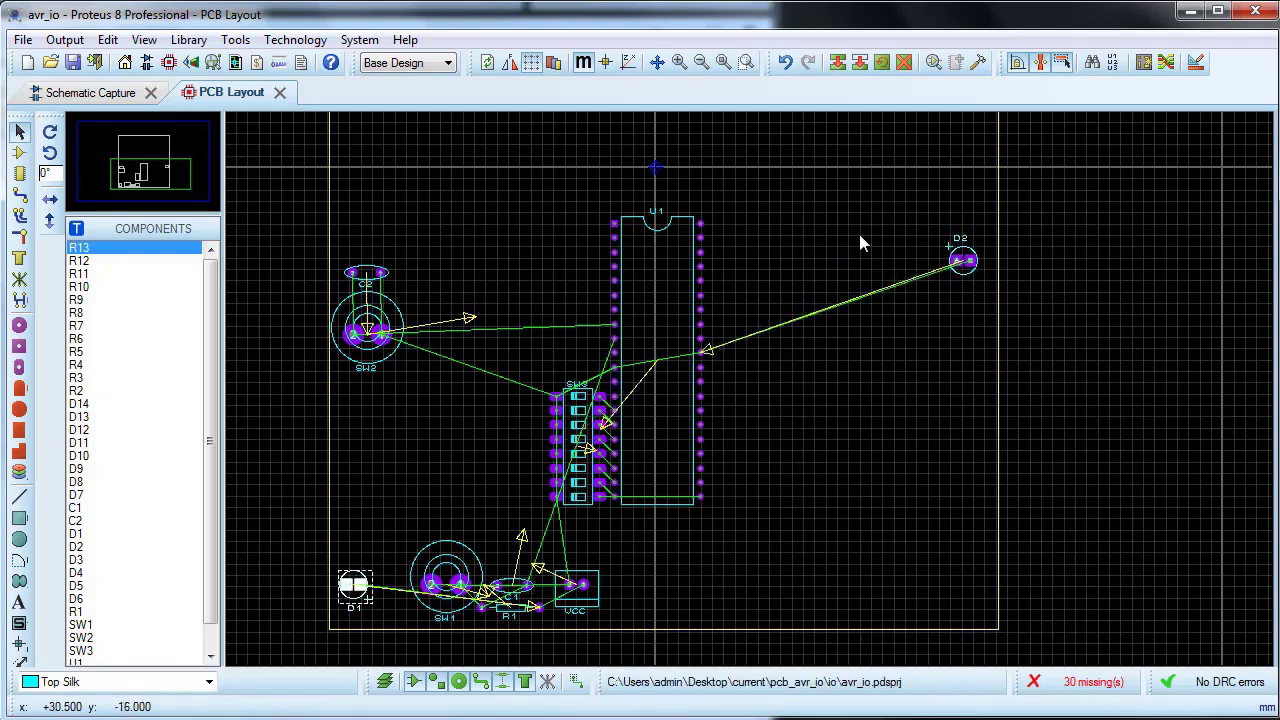
left_click_drag(353, 585, 965, 207)
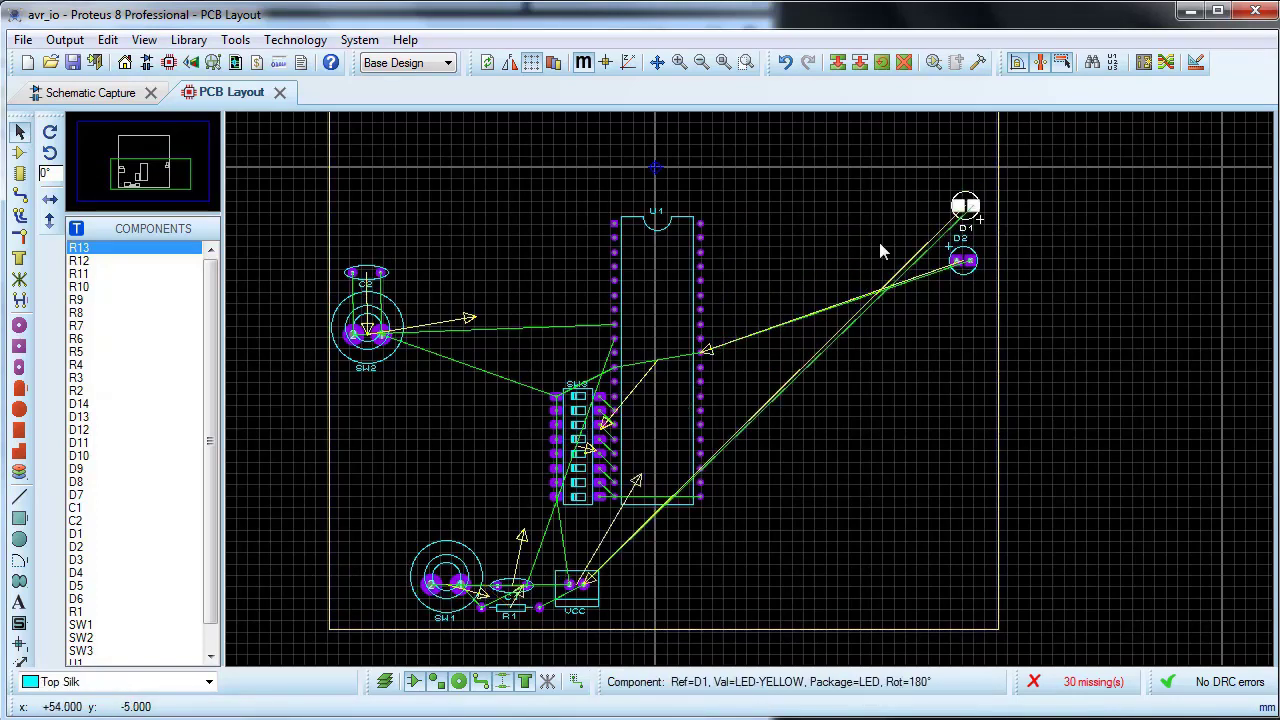
Step: Auto-place only the four LEDs D3, D4, D5 and D6
left_click(1062, 62)
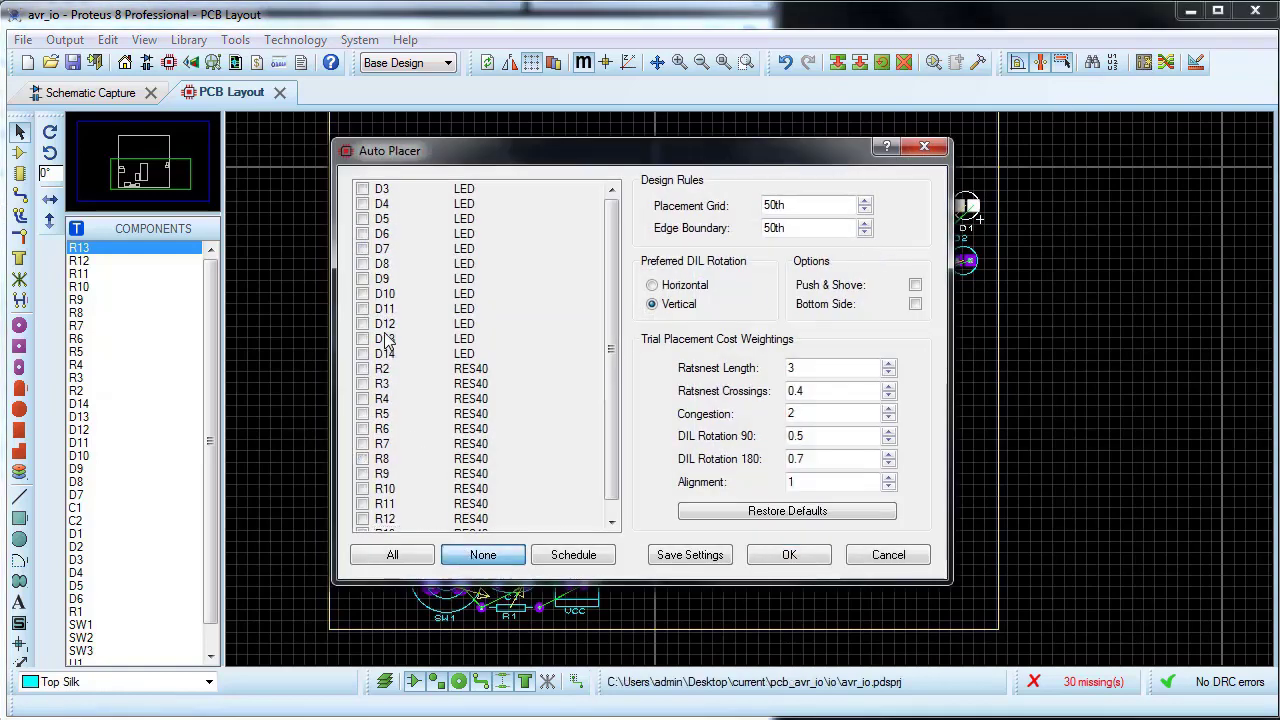
left_click(362, 189)
left_click(362, 204)
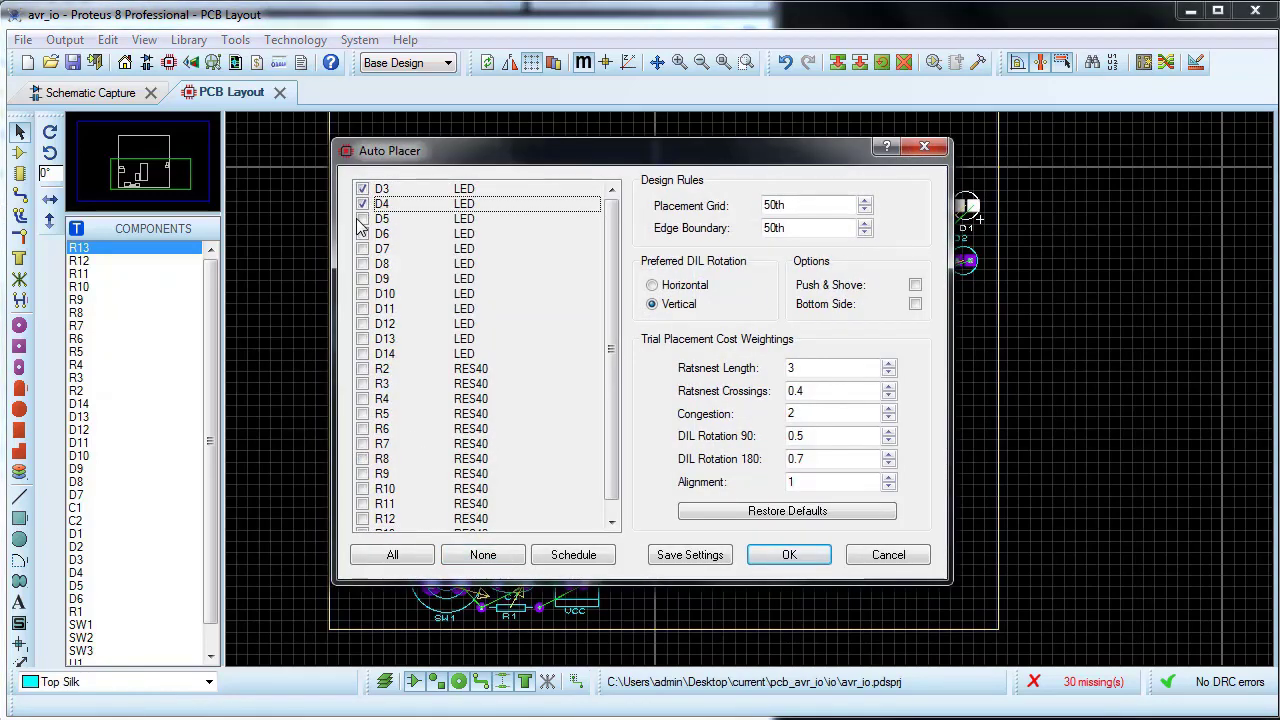
left_click(361, 219)
left_click(361, 234)
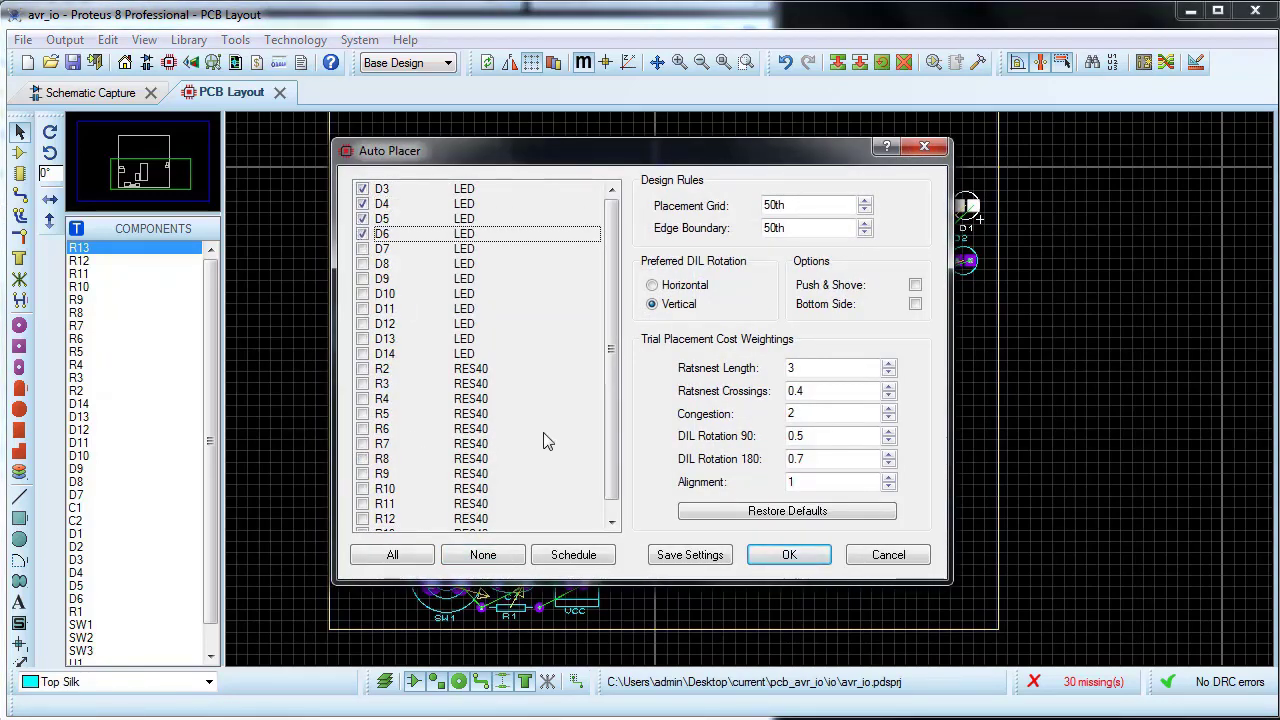
left_click(778, 554)
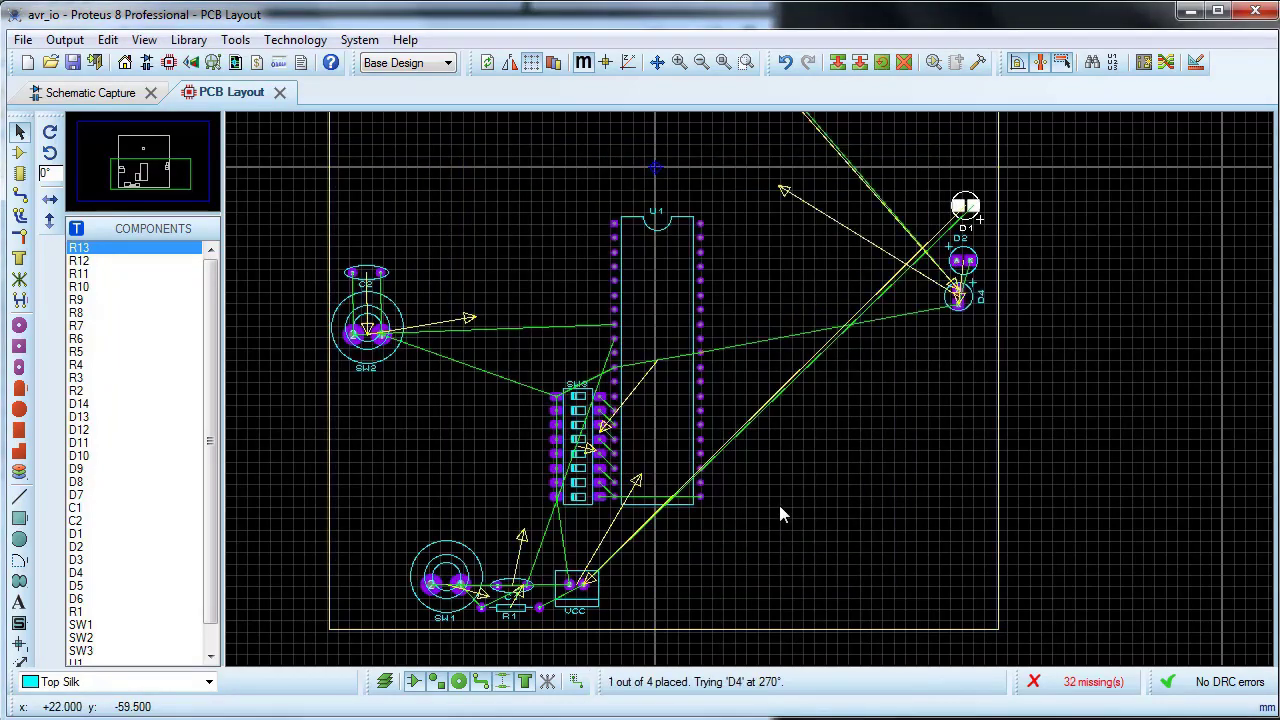
Step: Move LED D3 into the LED column at the board's right edge, between D2 and D4
scroll(957, 388, "up", 1)
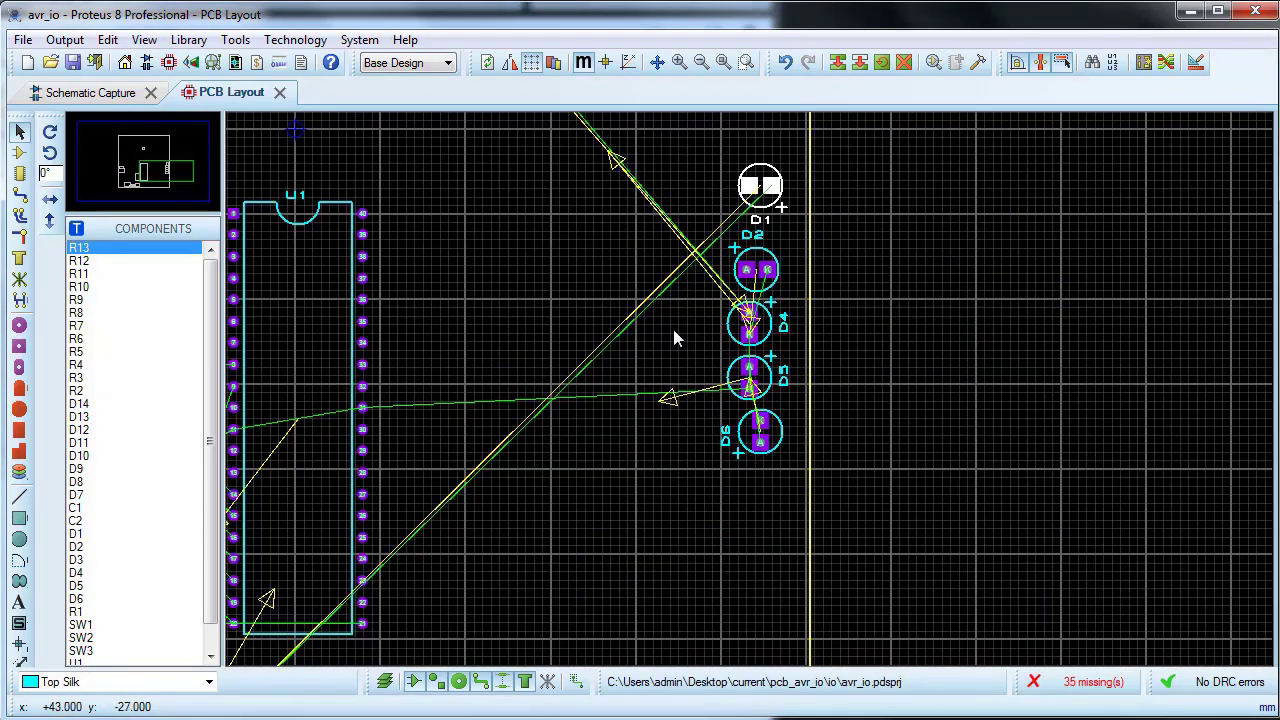
left_click_drag(678, 303, 785, 468)
left_click_drag(623, 282, 765, 520)
scroll(560, 160, "down", 2)
left_click_drag(543, 124, 750, 361)
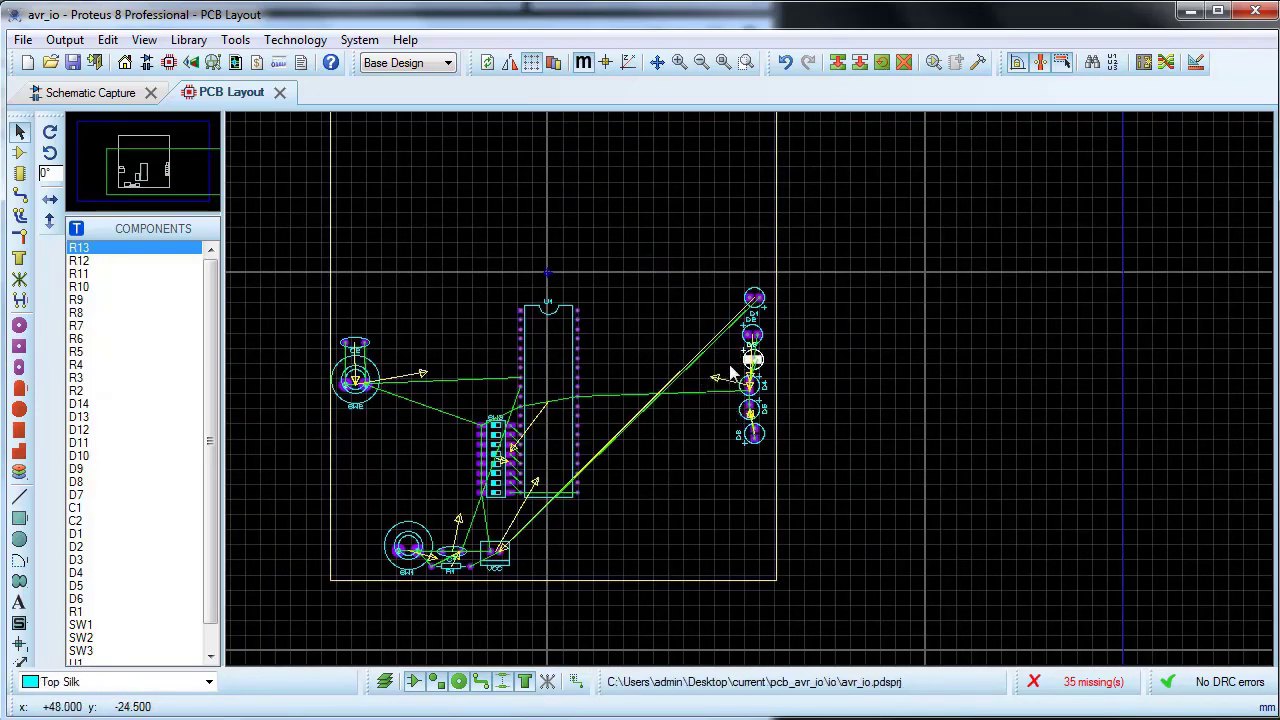
scroll(729, 364, "up", 3)
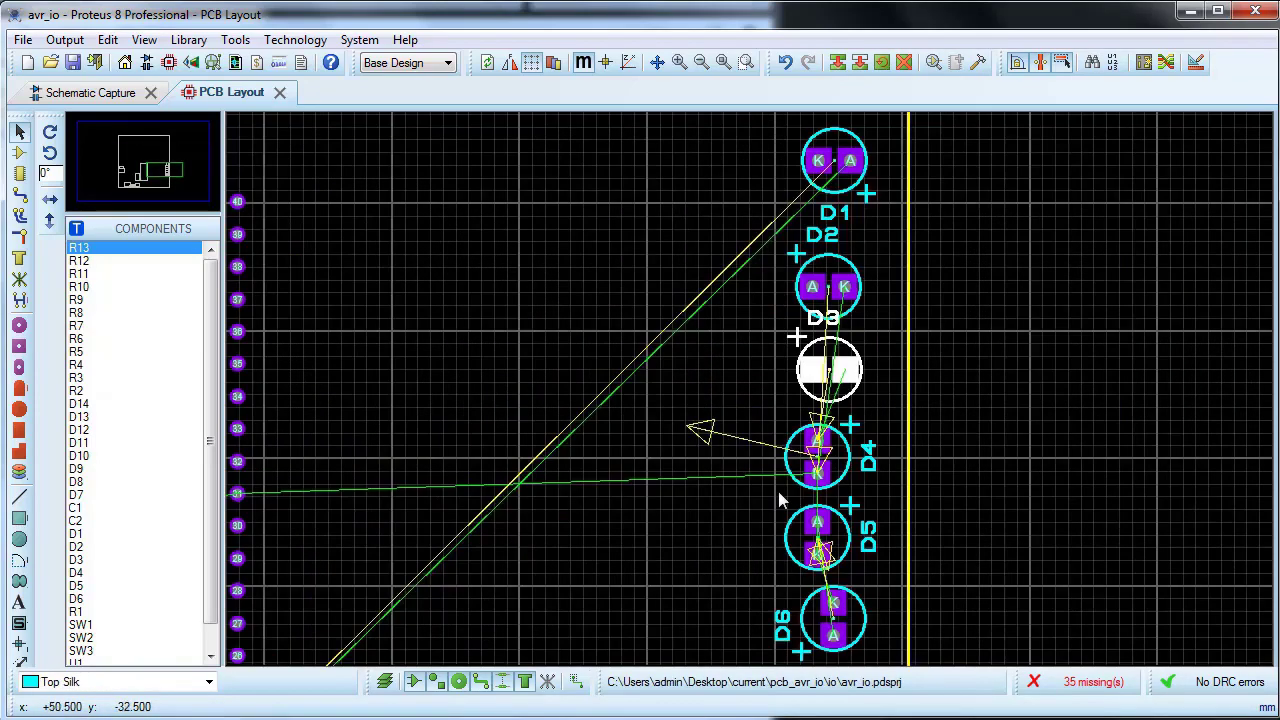
Step: Auto-place only the four resistors R2, R3, R4 and R5
left_click(1141, 62)
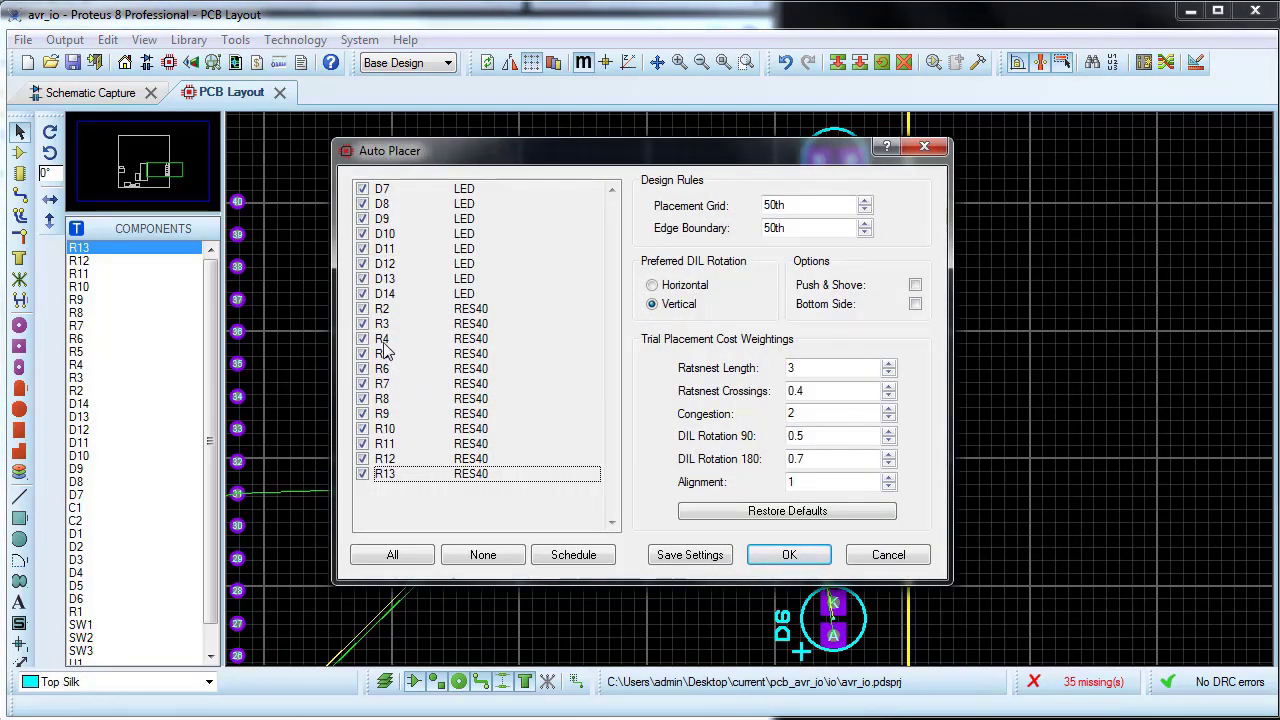
left_click(485, 556)
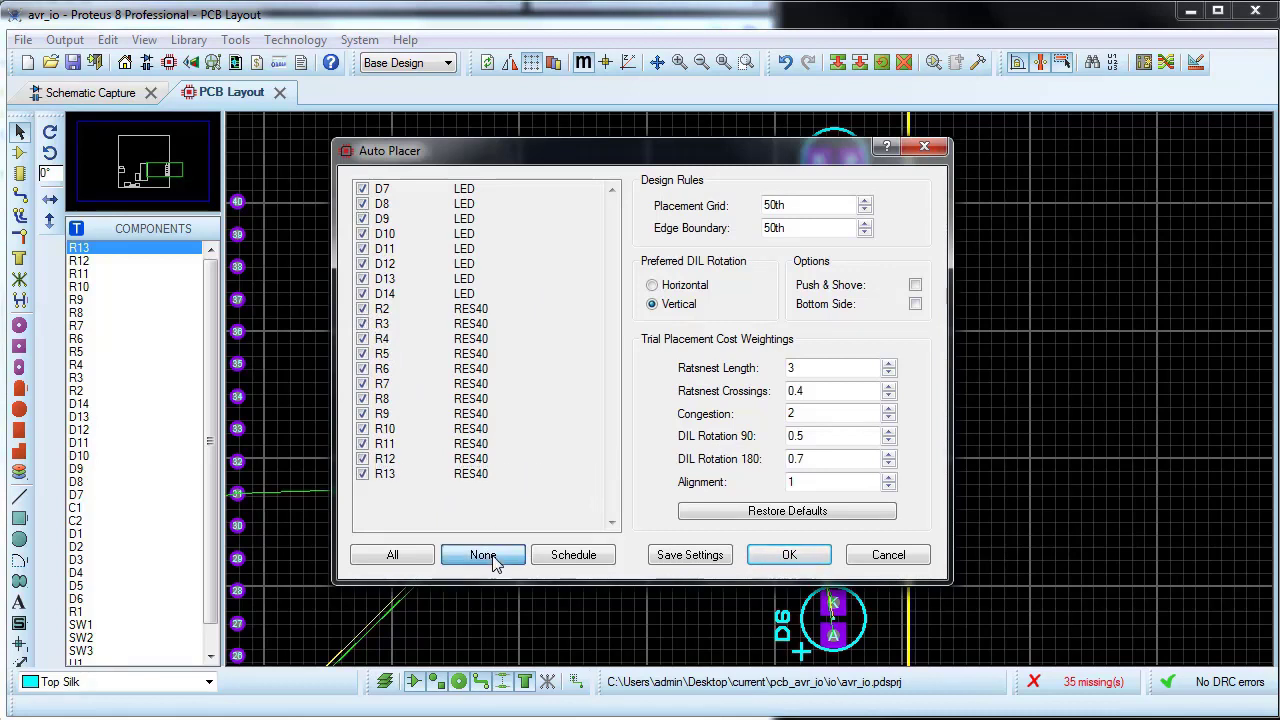
left_click(363, 309)
left_click(364, 324)
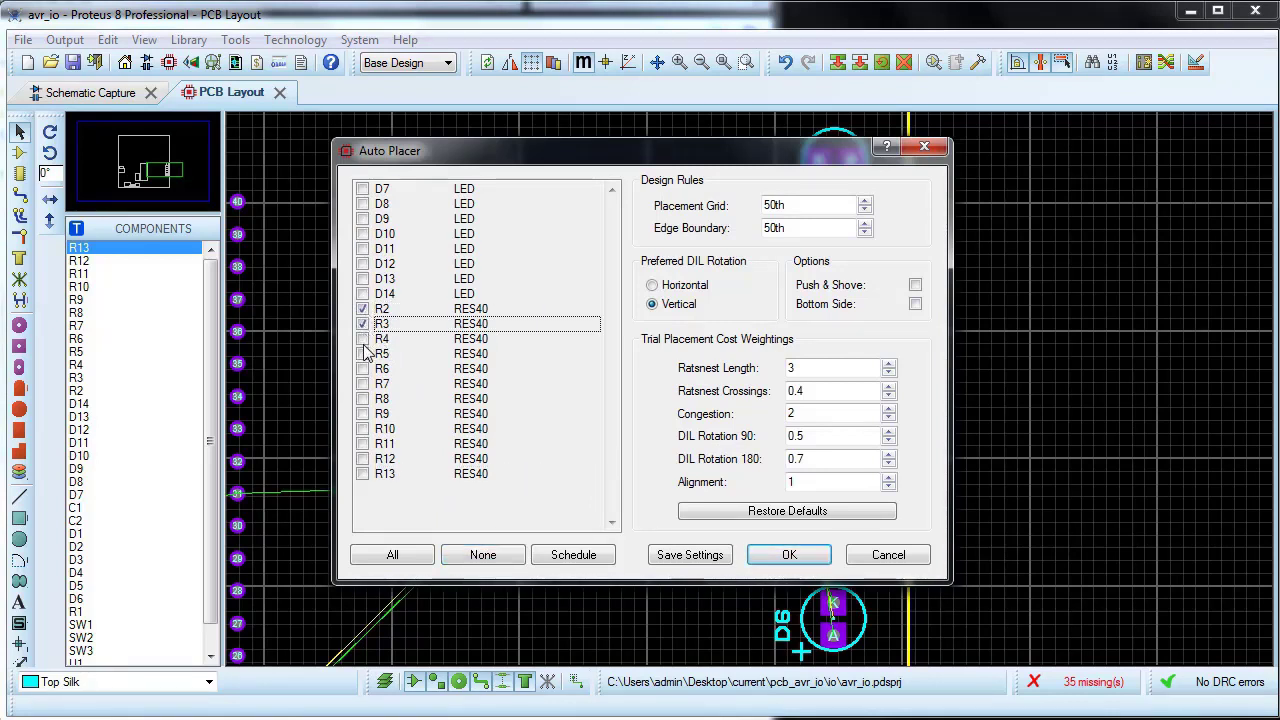
left_click(364, 339)
left_click(364, 354)
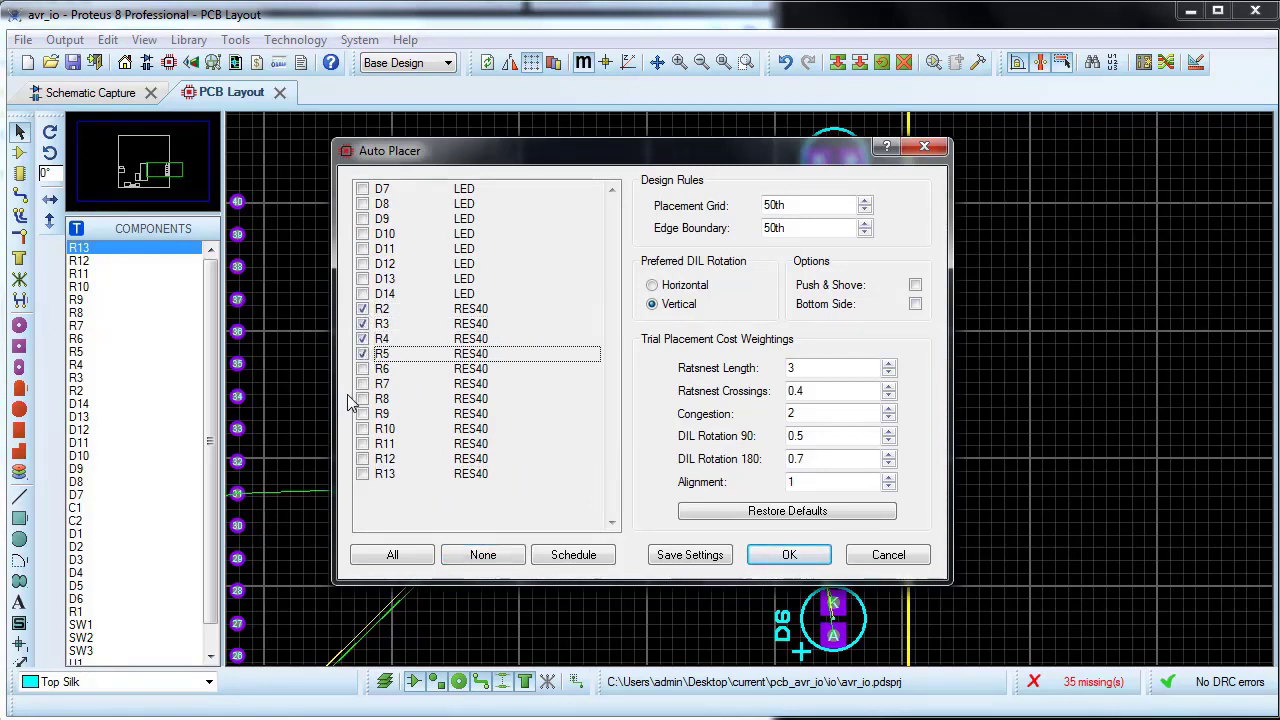
left_click(787, 557)
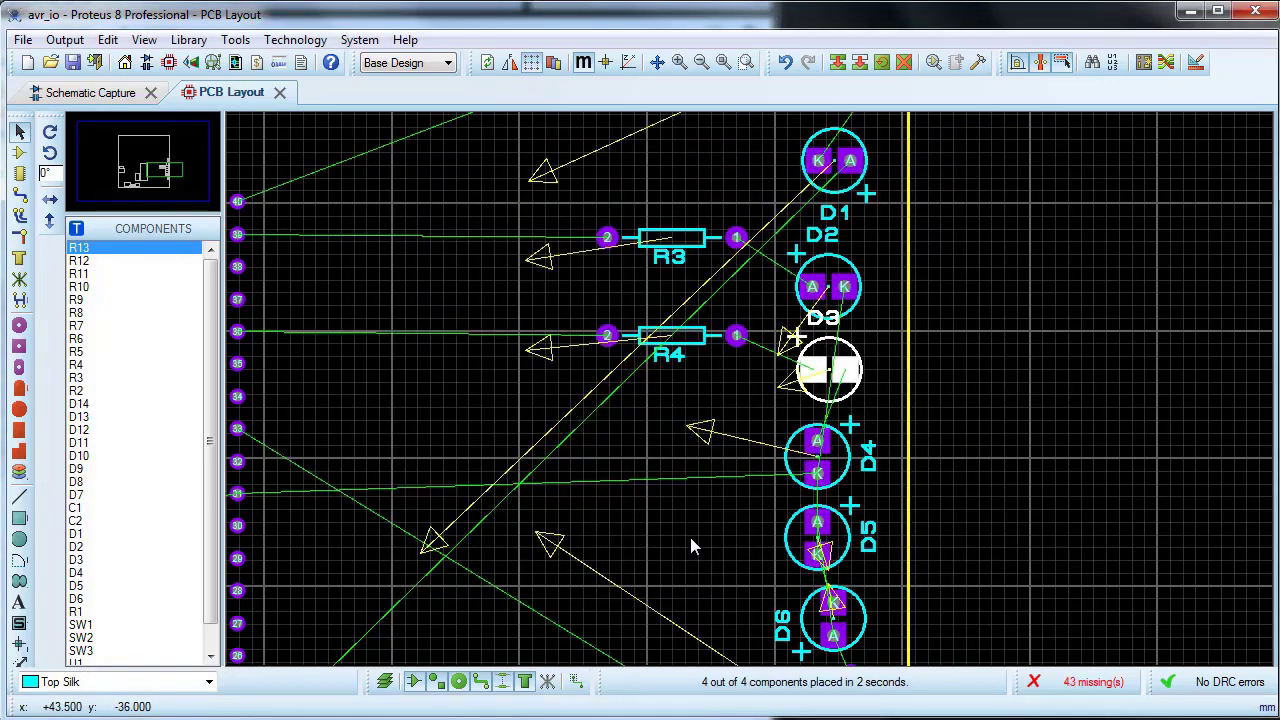
Step: Move resistor R5 to the left of the D5 and D6 LEDs and rotate it to lie horizontally
scroll(690, 546, "down", 2)
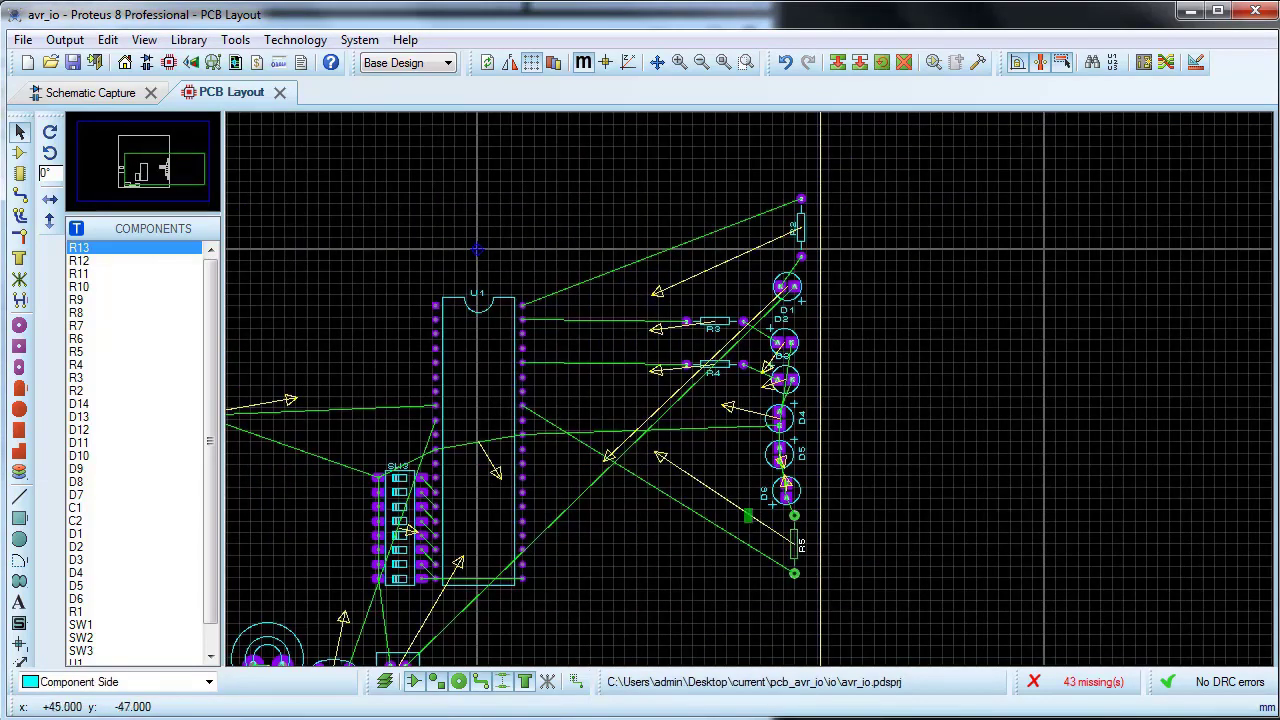
scroll(791, 560, "up", 2)
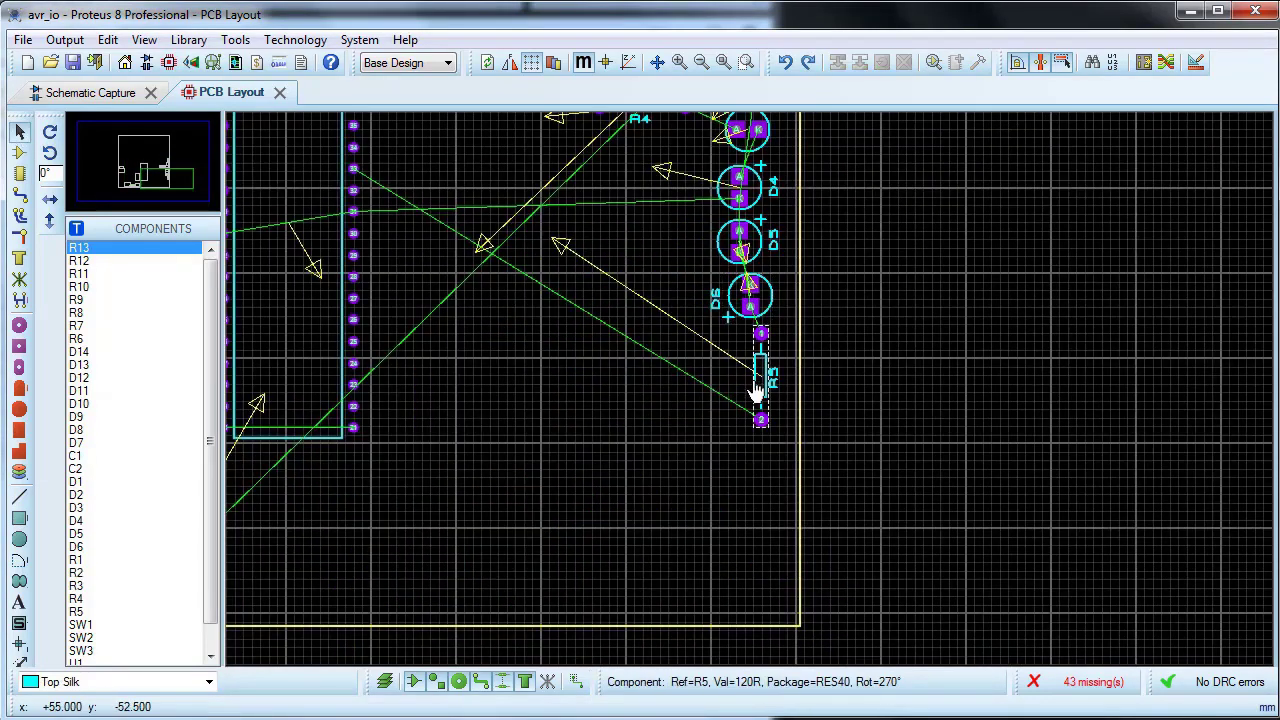
left_click_drag(762, 360, 656, 277)
right_click(657, 277)
left_click(680, 386)
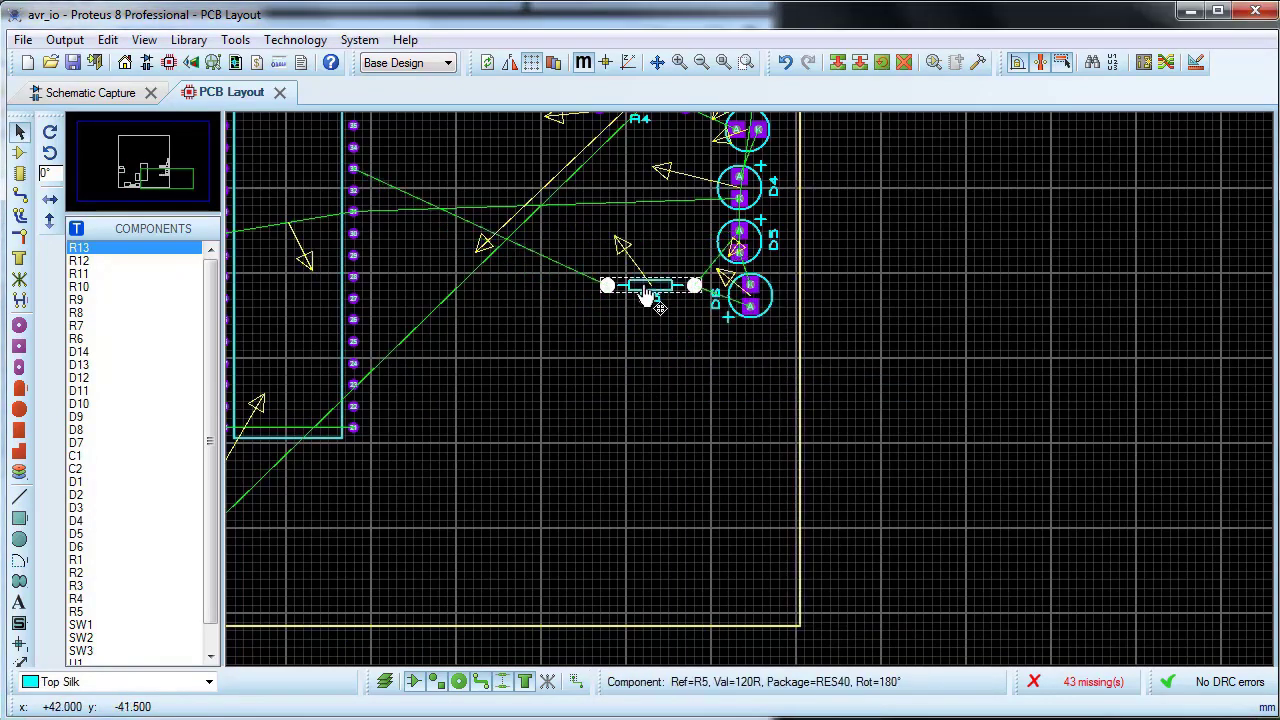
Step: Rotate R2 to horizontal and place it level with D1 on its left, and move R3 down level with D2
scroll(651, 290, "down", 1)
scroll(750, 320, "up", 2)
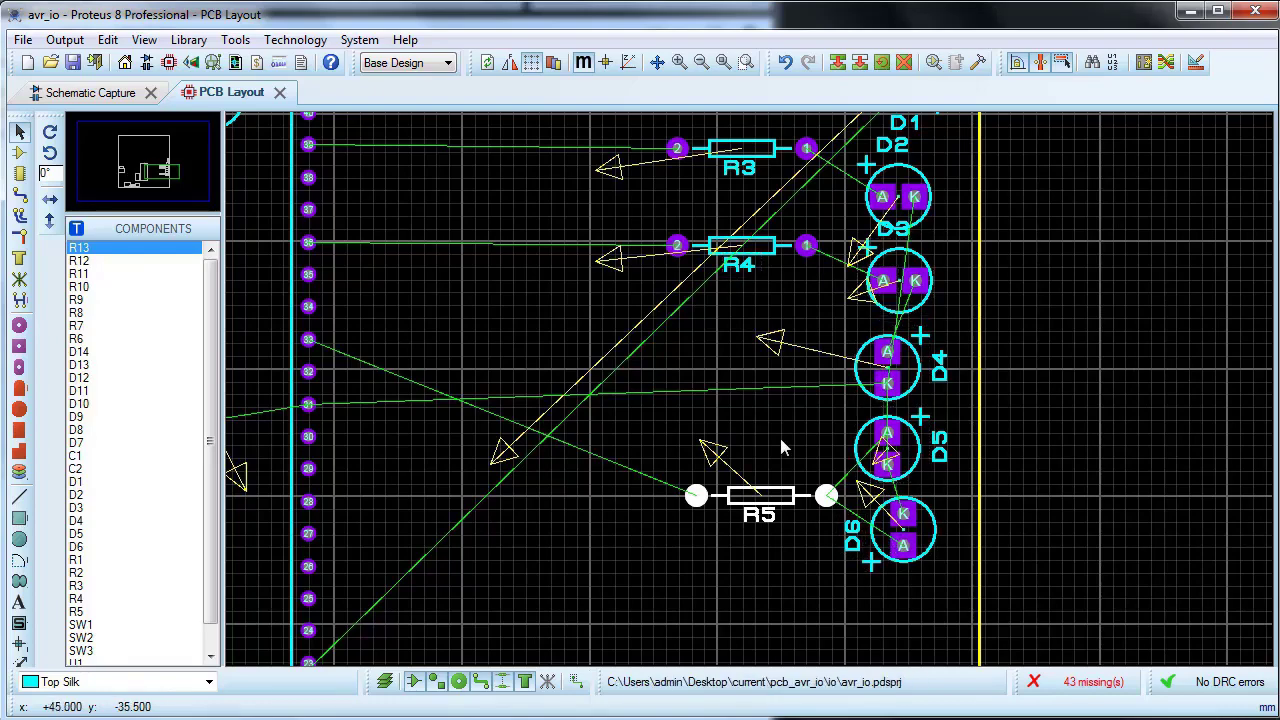
scroll(780, 445, "down", 1)
scroll(768, 252, "down", 1)
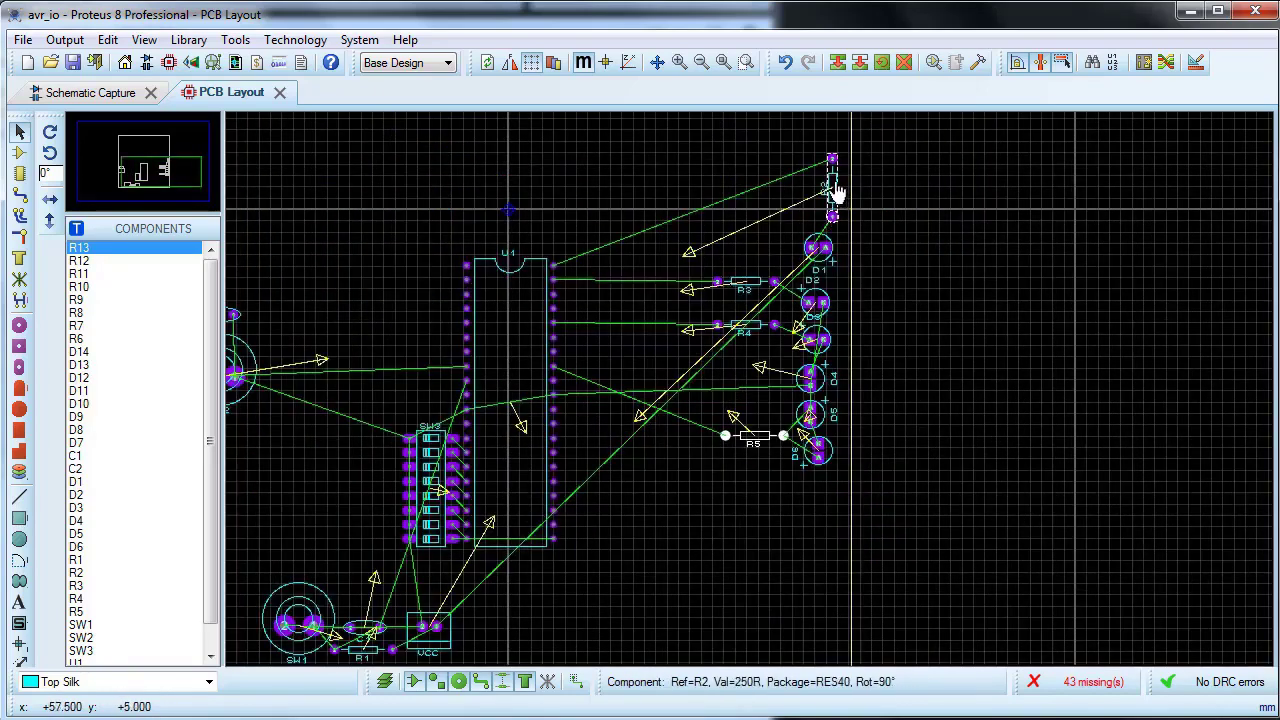
scroll(838, 192, "up", 1)
right_click(754, 403)
left_click(845, 8)
left_click_drag(766, 391, 645, 484)
scroll(633, 565, "up", 1)
left_click_drag(756, 356, 735, 405)
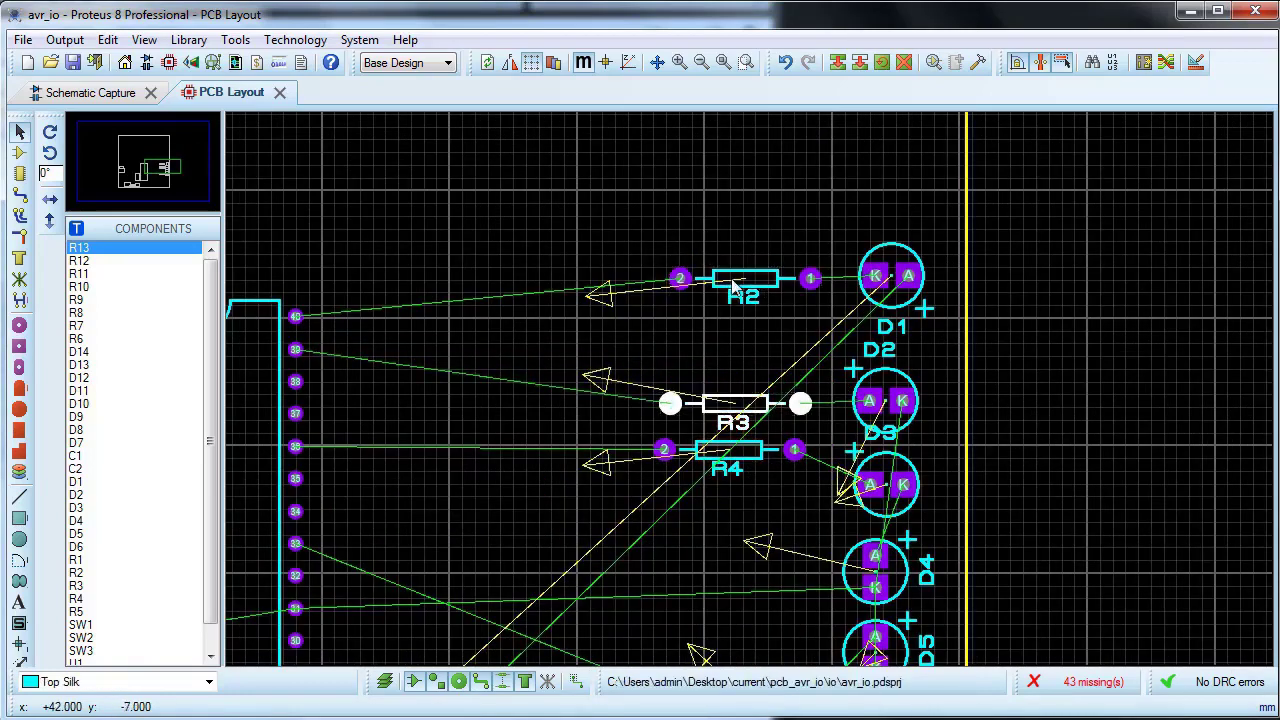
Step: Shift R4 and LED D3 to the left, and move D4 up beneath D2, beside D3
scroll(733, 447, "down", 1)
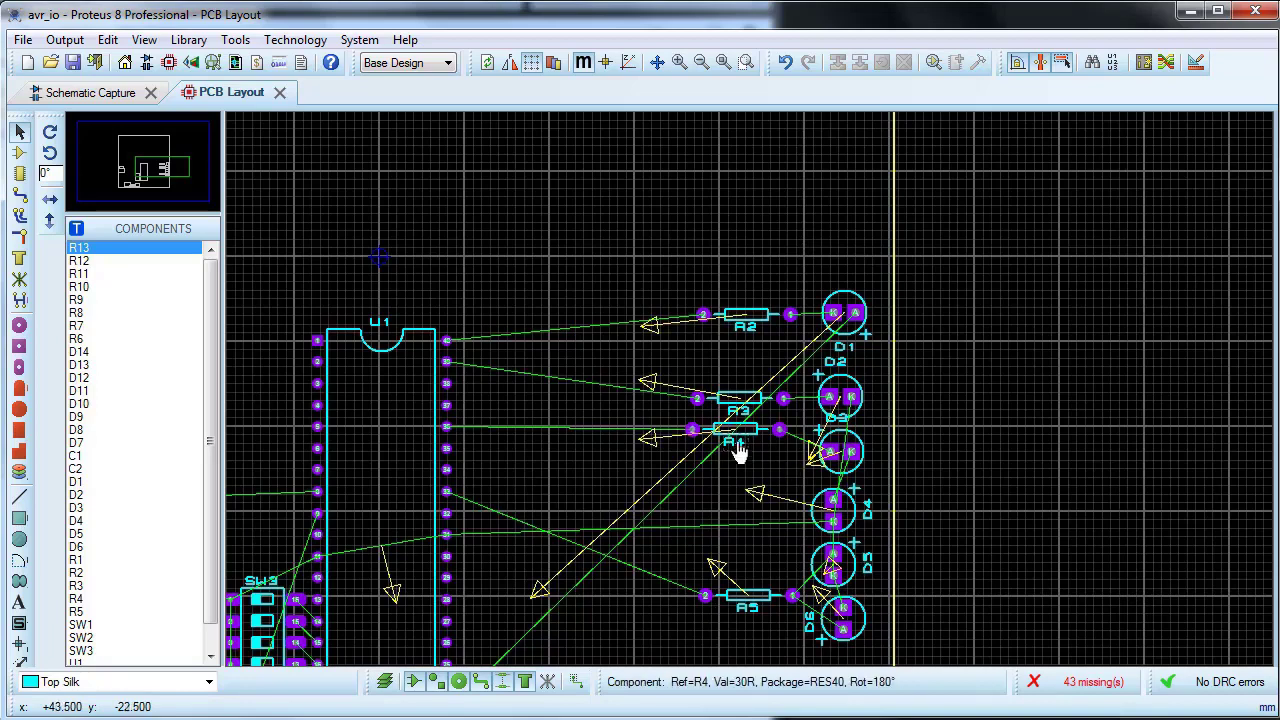
left_click_drag(735, 435, 692, 435)
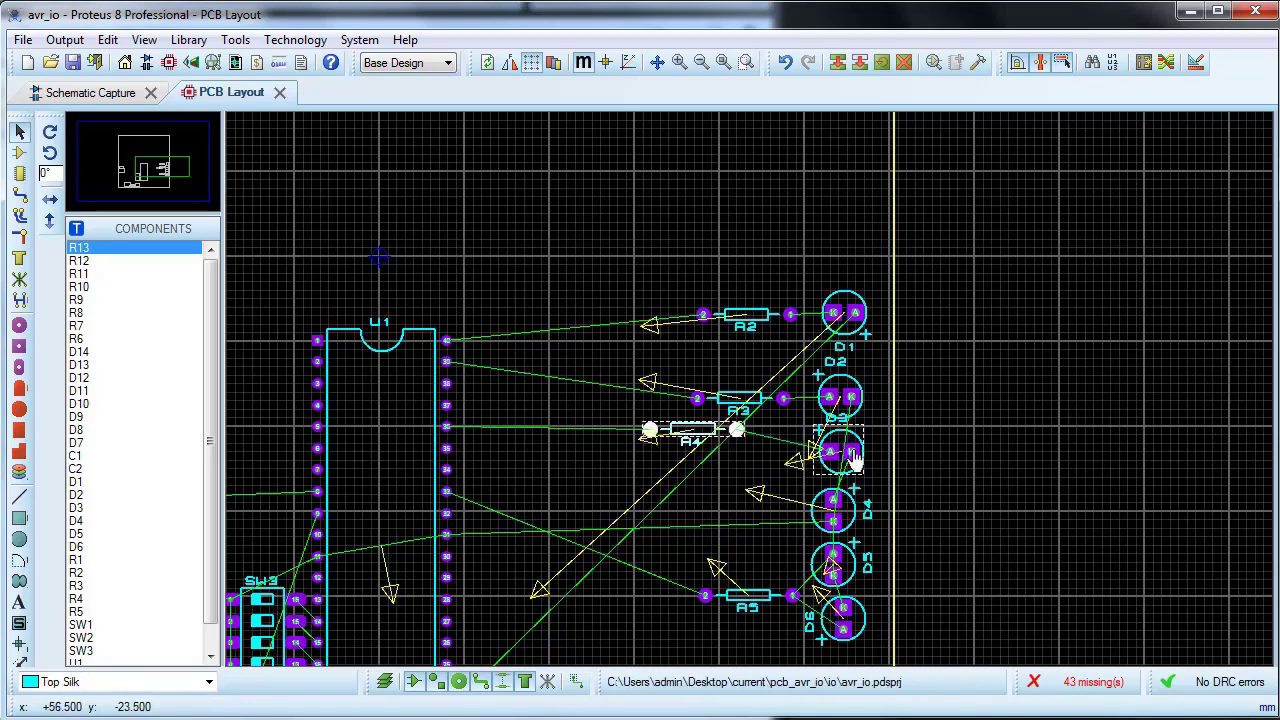
left_click_drag(845, 452, 792, 445)
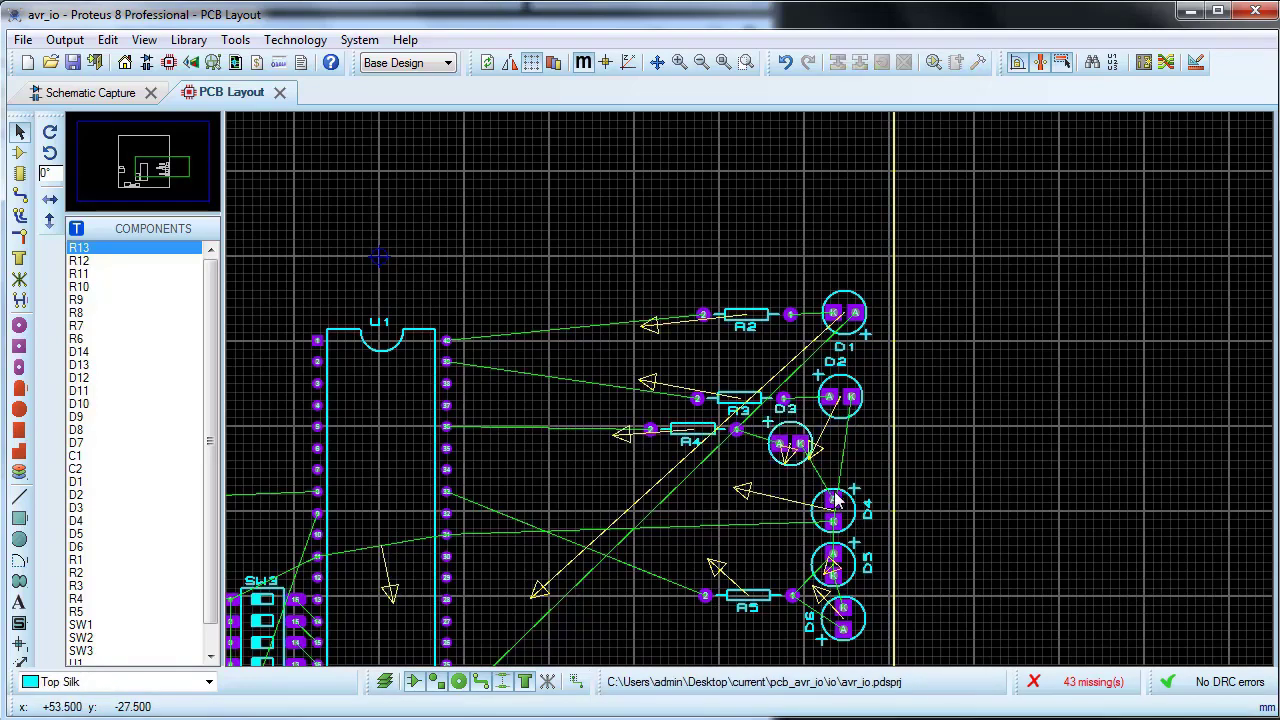
left_click_drag(835, 500, 841, 440)
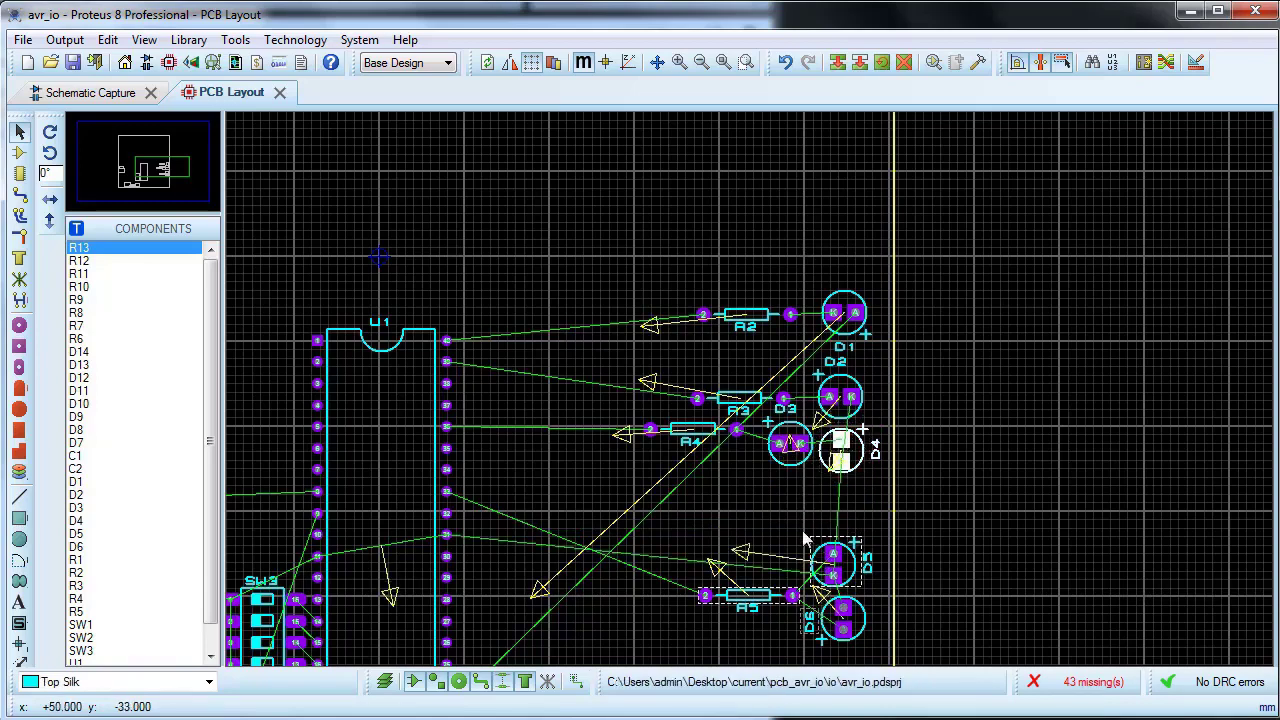
Step: Move LEDs D5 and D6 up together beneath D4, and raise R5 to sit left of D5
left_click_drag(775, 520, 873, 659)
left_click_drag(843, 636, 843, 584)
left_click_drag(749, 598, 732, 531)
scroll(596, 673, "up", 2)
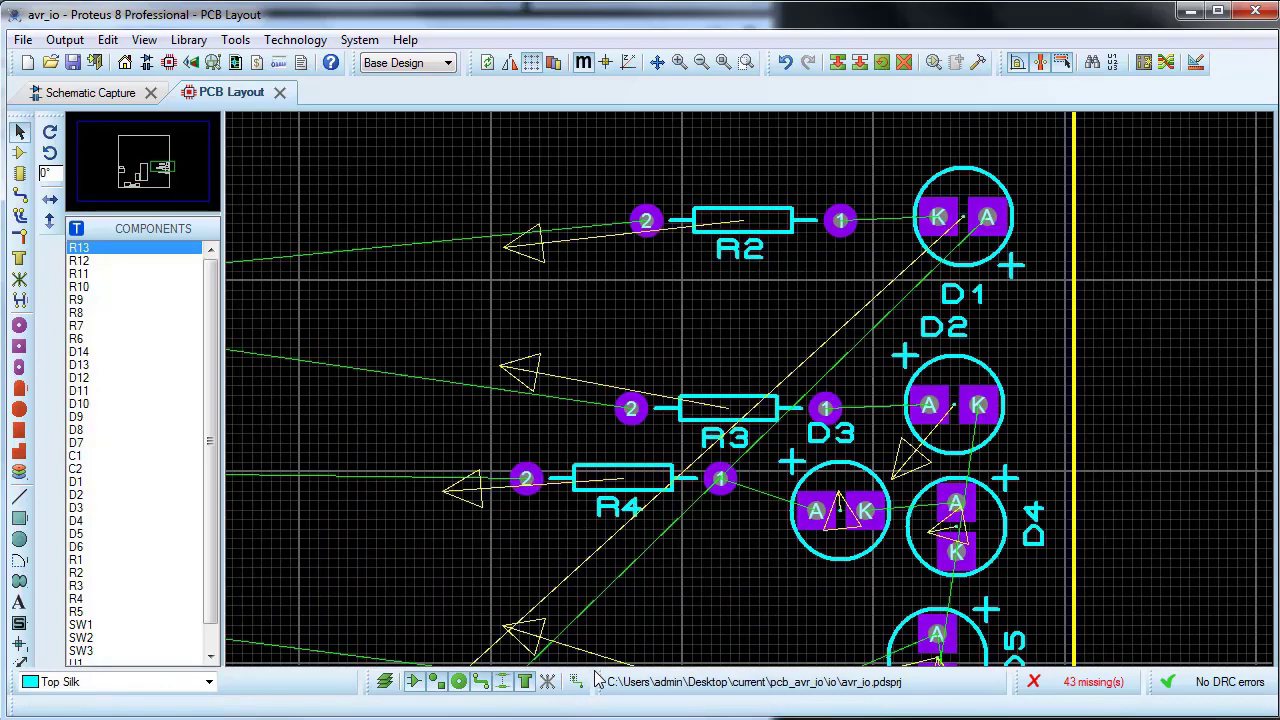
scroll(583, 191, "down", 2)
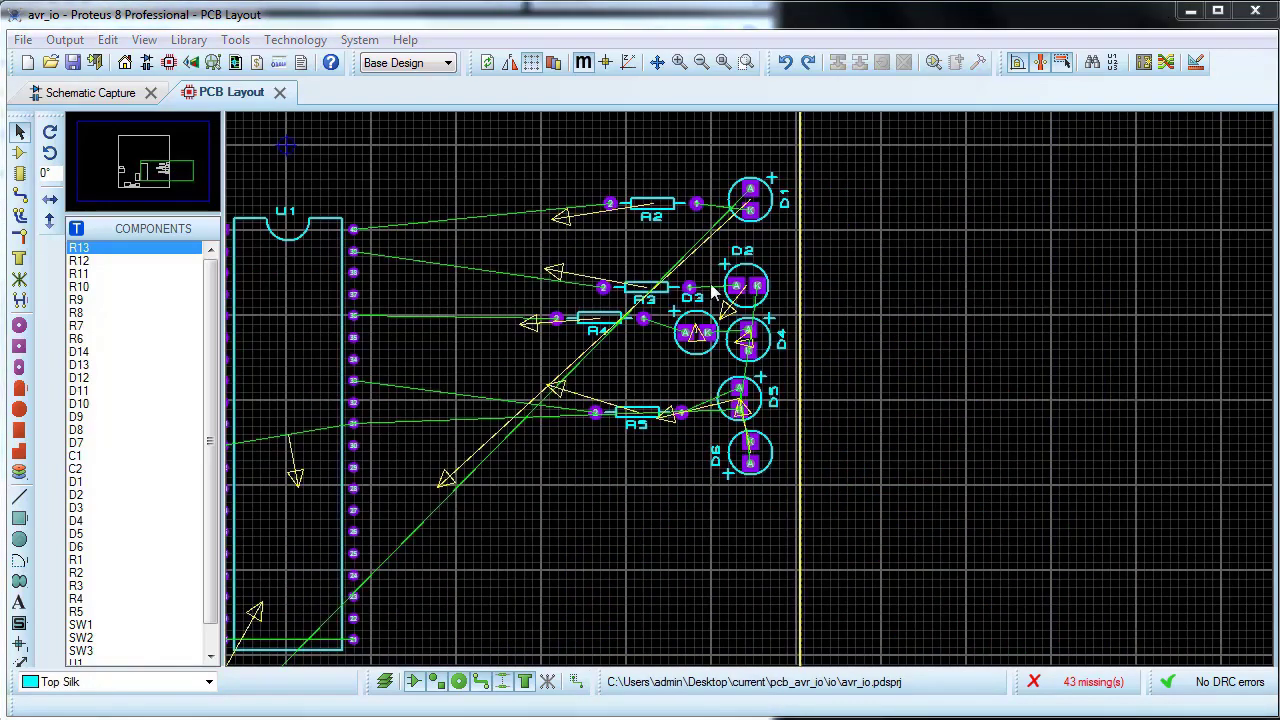
Step: Rotate LED D1 until its pads lie horizontally with the anode facing R2
scroll(688, 182, "up", 2)
right_click(915, 383)
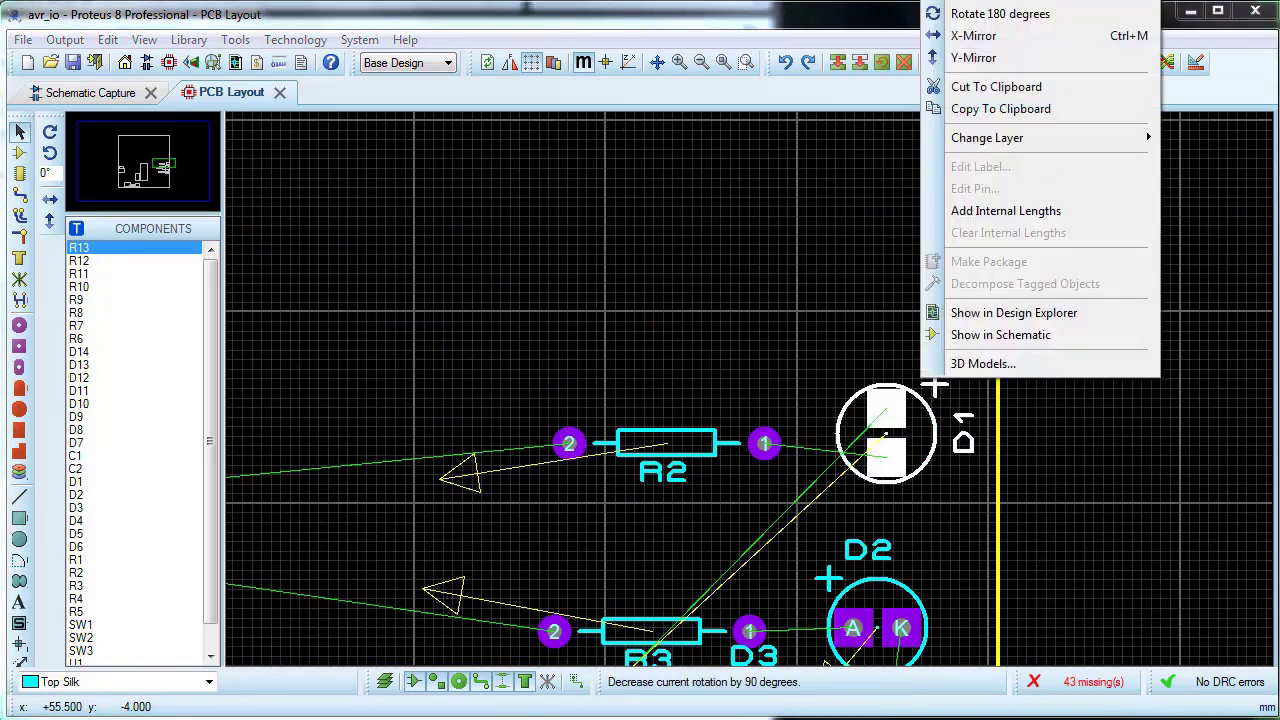
left_click(976, 1)
left_click(869, 500)
Step: Move D2 up closer beneath D1, and move D4 up closer beneath D2
scroll(869, 505, "down", 1)
scroll(871, 570, "up", 1)
left_click_drag(749, 379, 750, 328)
left_click_drag(757, 541, 758, 474)
Step: Rotate LED D4 by 90° so its pads lie horizontally with the anode facing D3
right_click(765, 460)
left_click(843, 59)
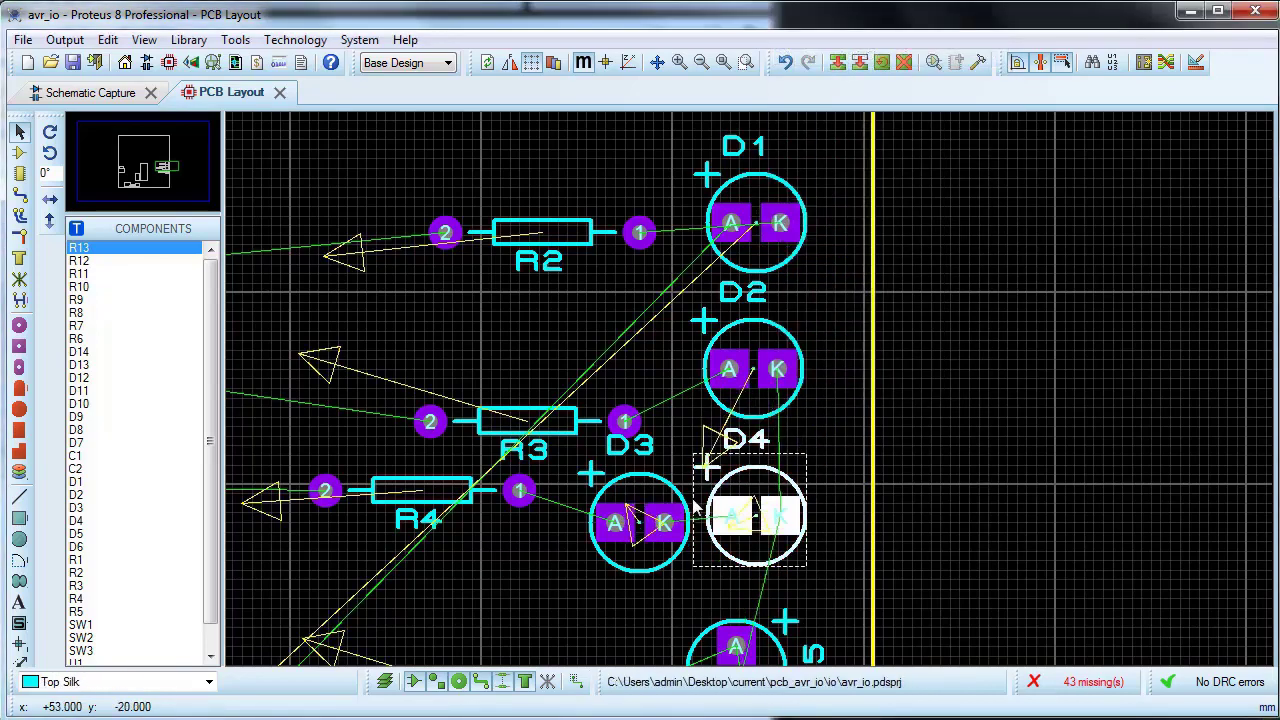
left_click(630, 515)
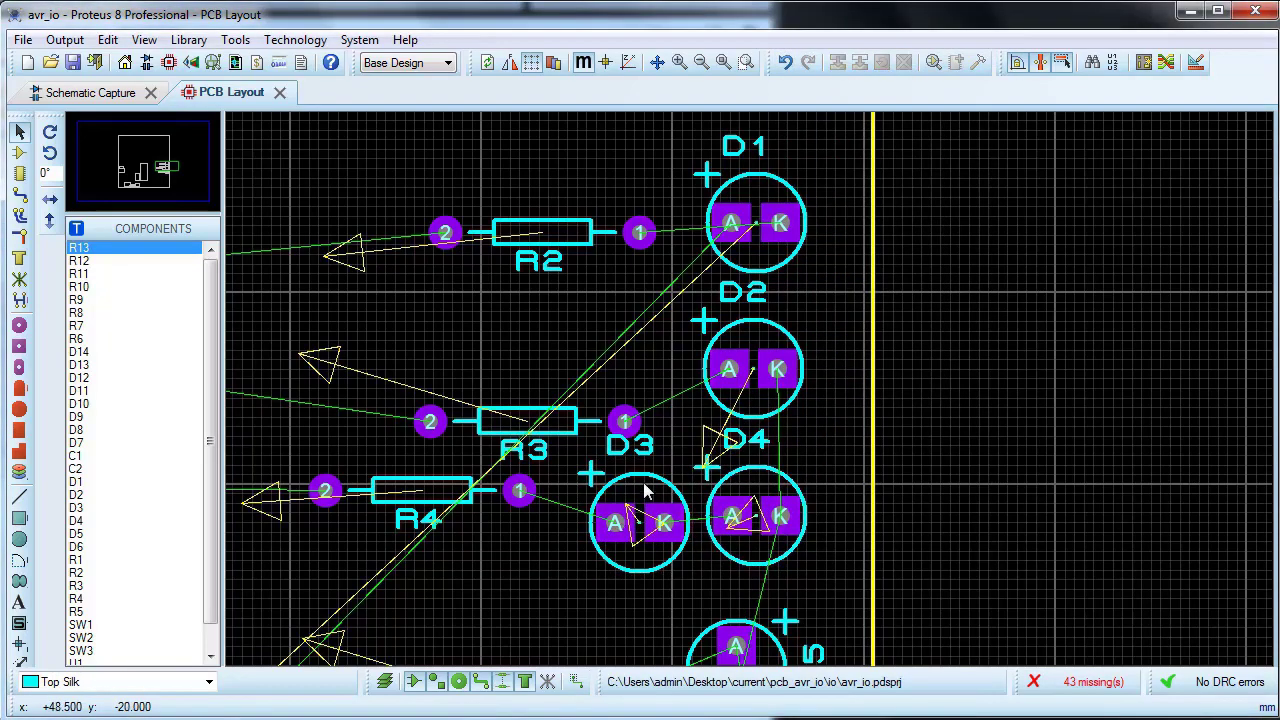
Step: Move resistor R3 up level with D2, and lower R4 until it is level with D3
left_click_drag(515, 408, 524, 361)
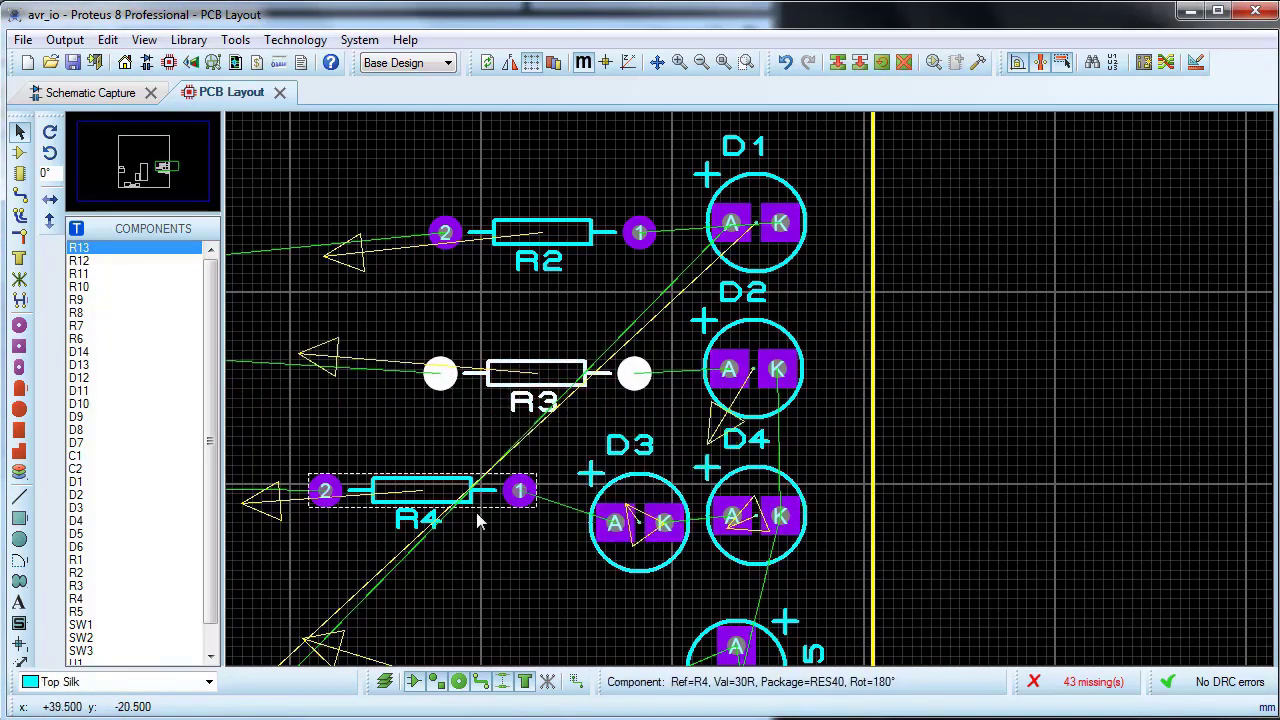
left_click_drag(453, 490, 453, 526)
Step: Rotate LED D5 so its pads lie horizontally with the anode facing R5, line it up beneath D4, and raise R5 level with it
scroll(660, 580, "down", 1)
scroll(770, 455, "up", 1)
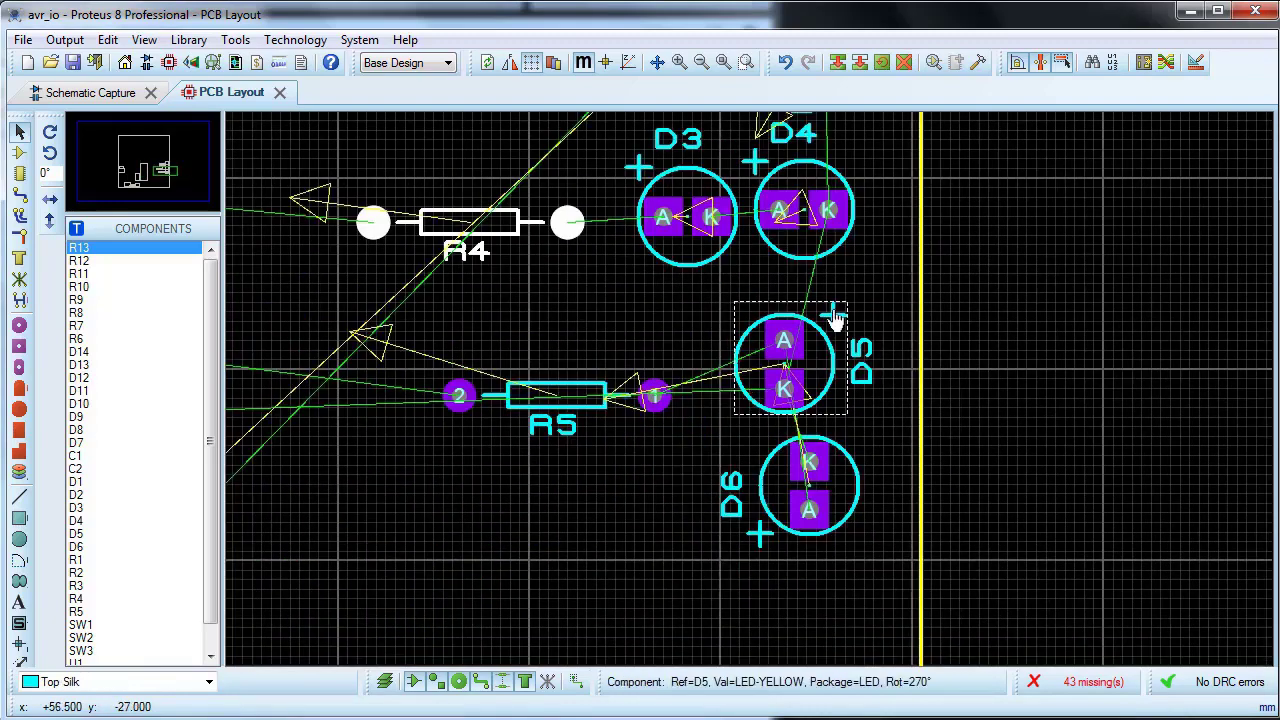
left_click(812, 334)
right_click(812, 334)
left_click(835, 443)
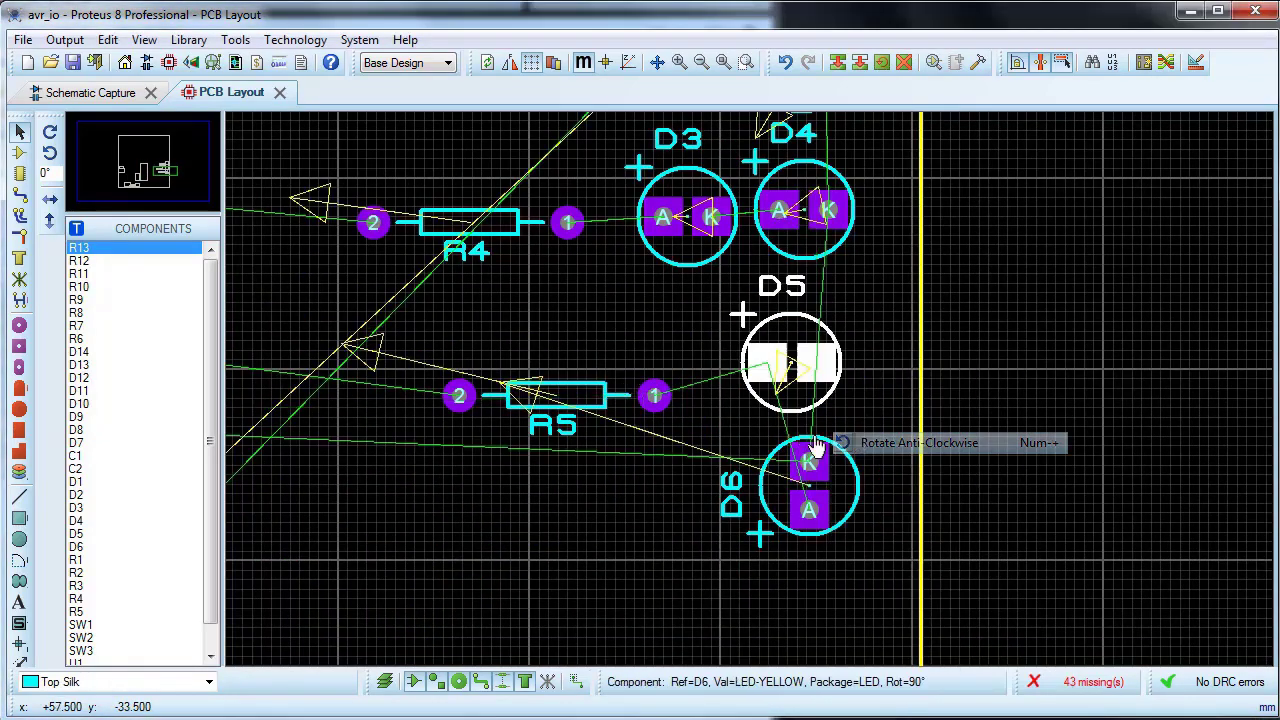
left_click_drag(798, 312, 798, 313)
left_click_drag(805, 320, 806, 320)
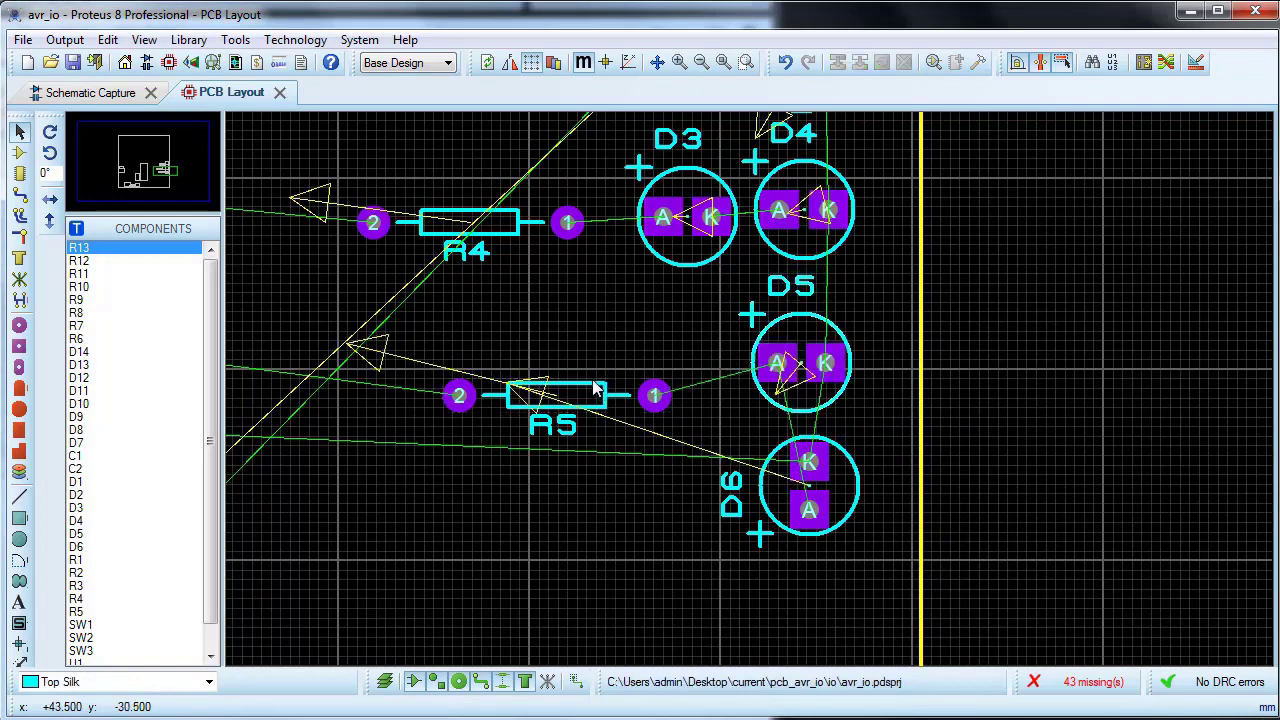
left_click_drag(589, 386, 617, 358)
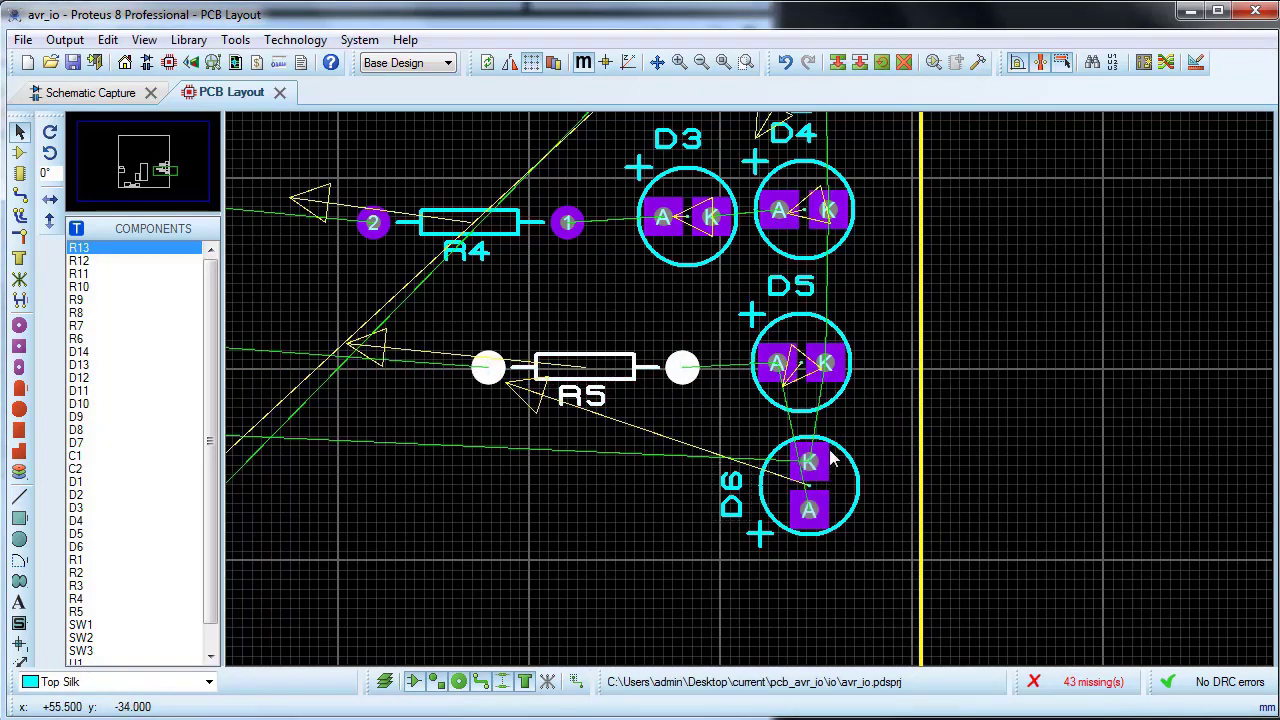
Step: Try rotating LED D6 anti-clockwise, and undo the last rotation
right_click(825, 450)
left_click(880, 46)
right_click(825, 450)
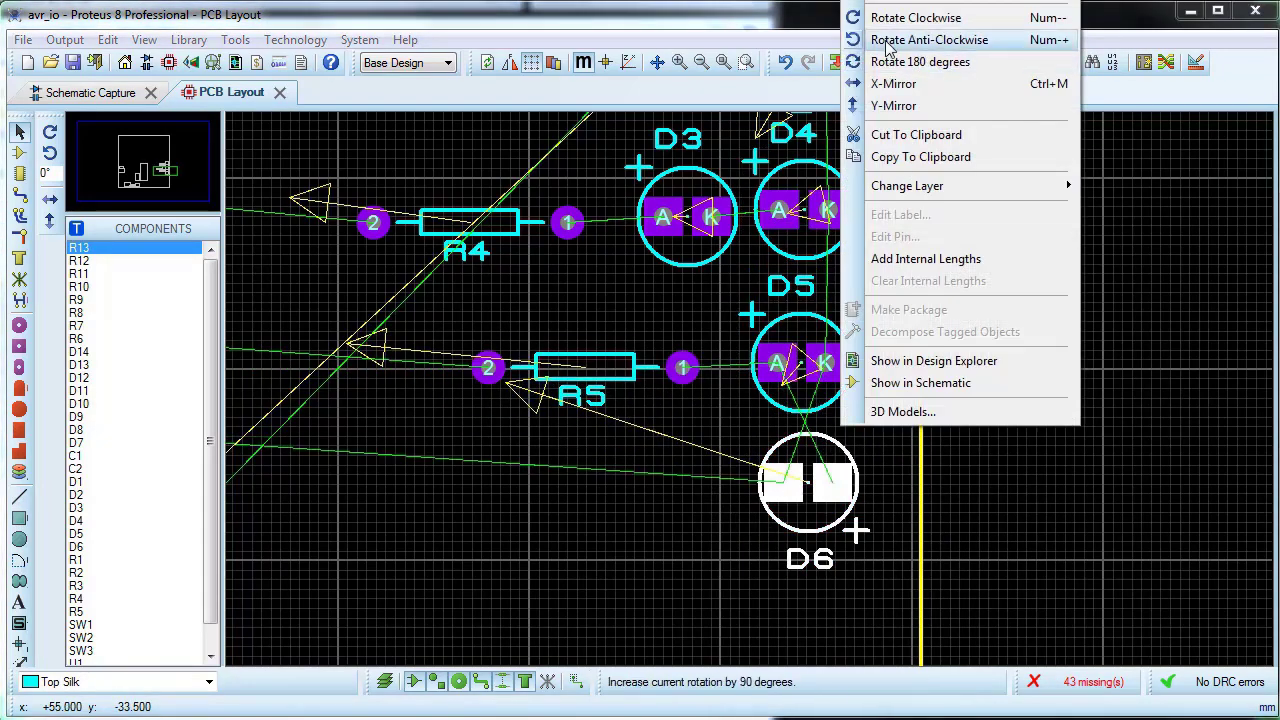
left_click(880, 49)
right_click(815, 455)
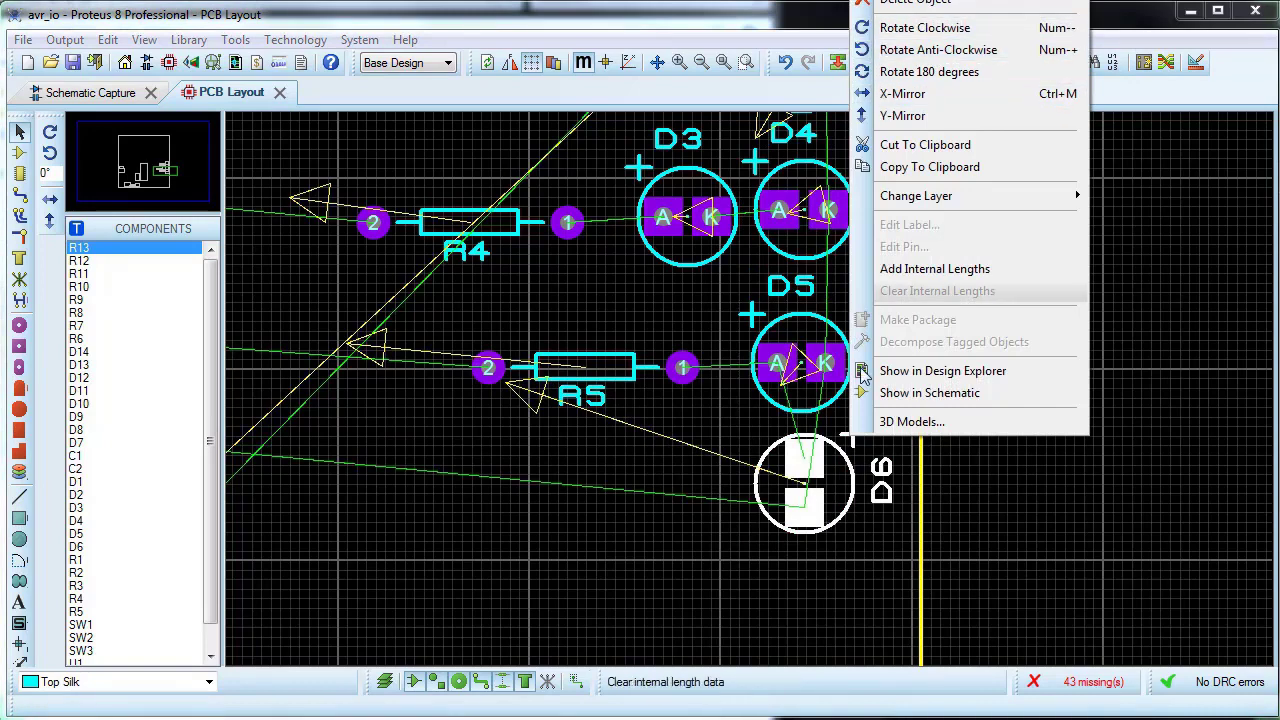
left_click(836, 420)
left_click(785, 63)
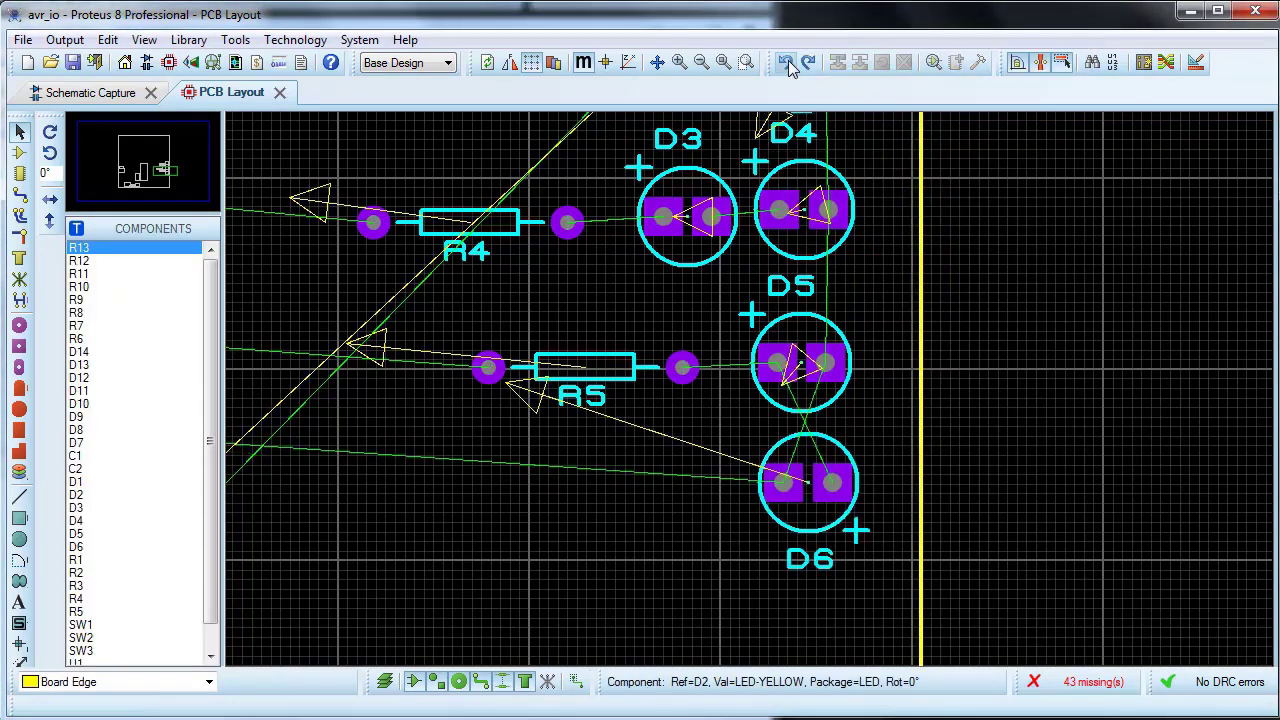
Step: Rotate LED D6 clockwise to 0° so its anode faces the resistors, and shift it slightly down beneath D5
right_click(825, 450)
left_click(880, 17)
right_click(815, 450)
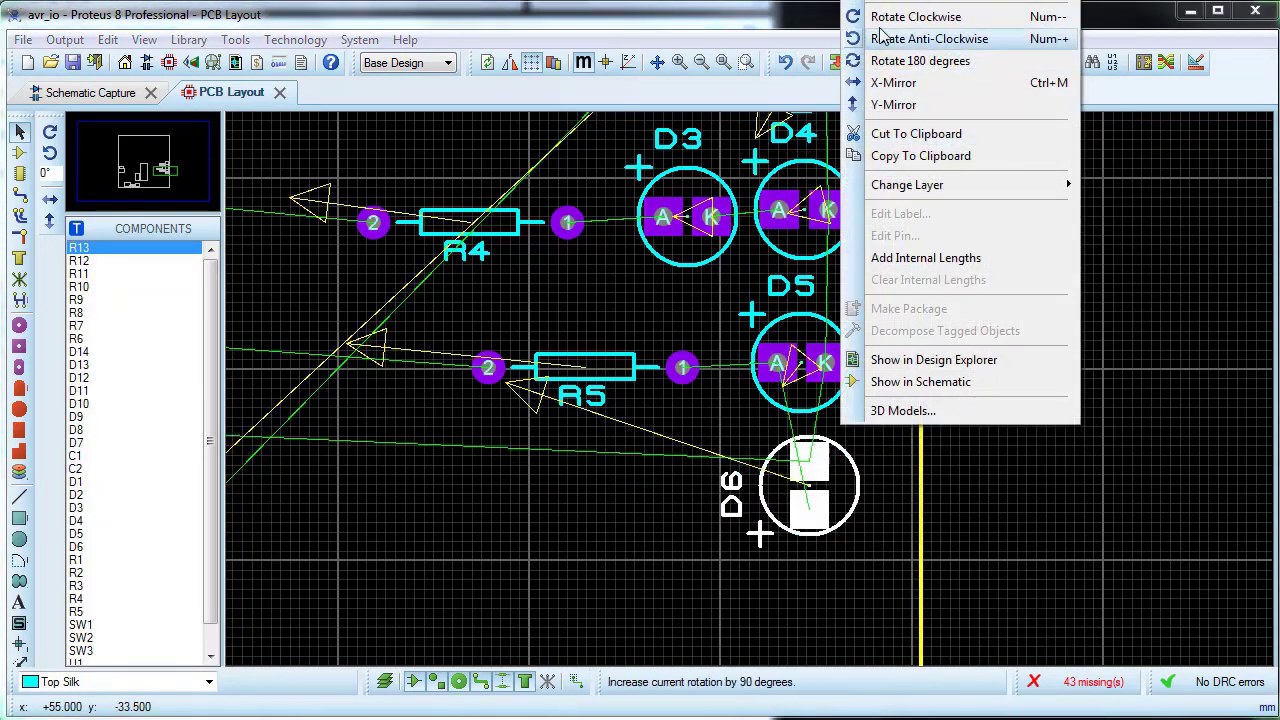
left_click(880, 38)
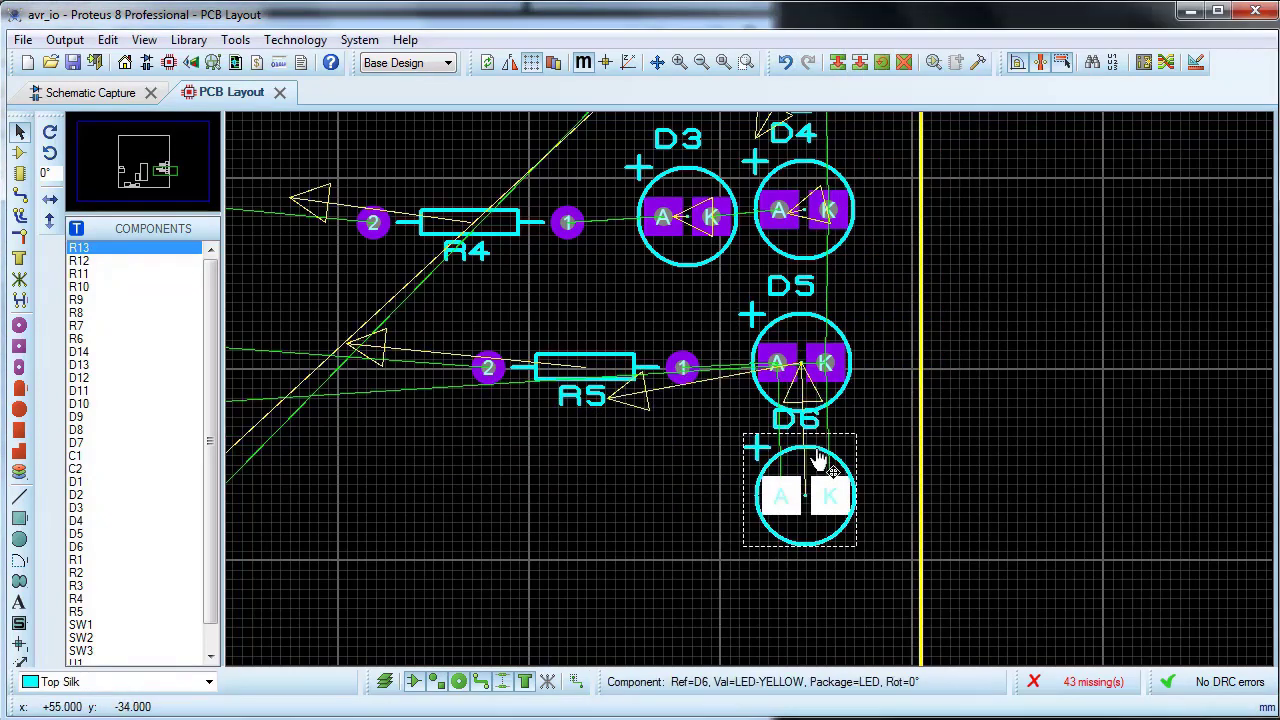
left_click_drag(819, 498, 820, 508)
Step: Move resistor R5 down until it sits level between LEDs D5 and D6
left_click(636, 404)
left_click(599, 369)
left_click_drag(599, 371, 649, 425)
left_click(629, 358)
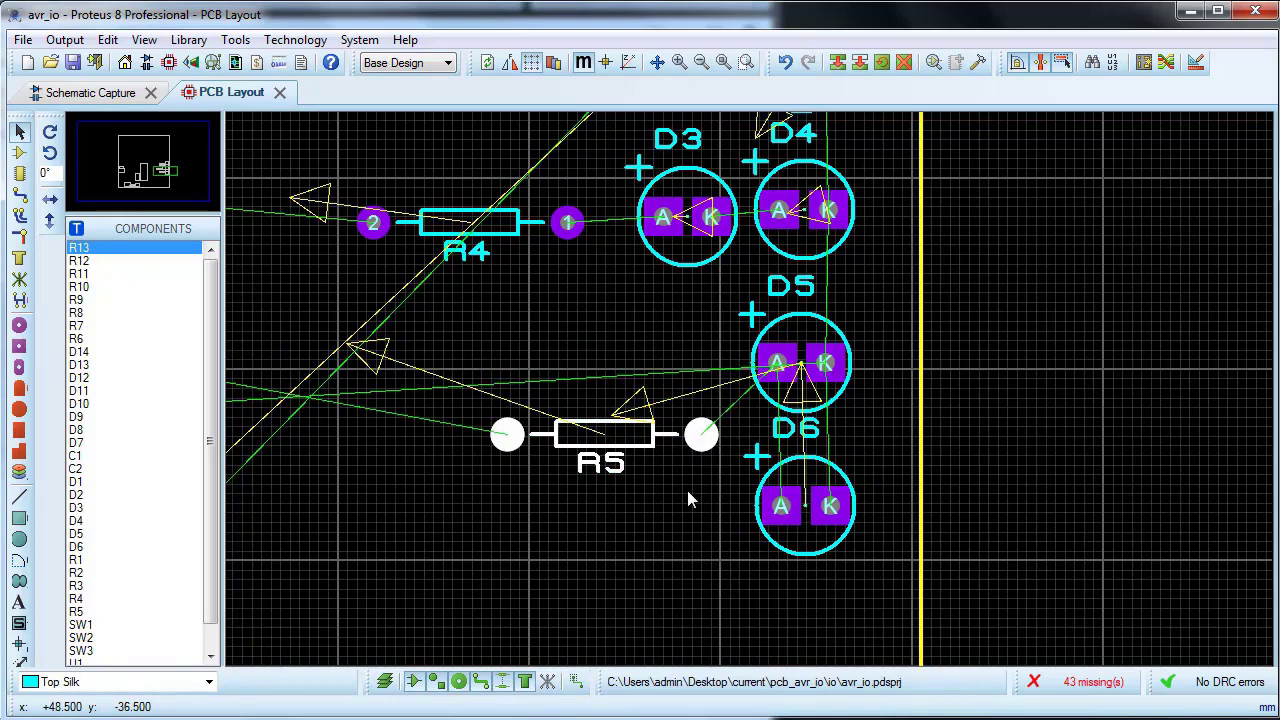
Step: Align LEDs D1, D2, D4, D5 and D6 with the Centre Vertically option using object bounds
scroll(685, 459, "down", 2)
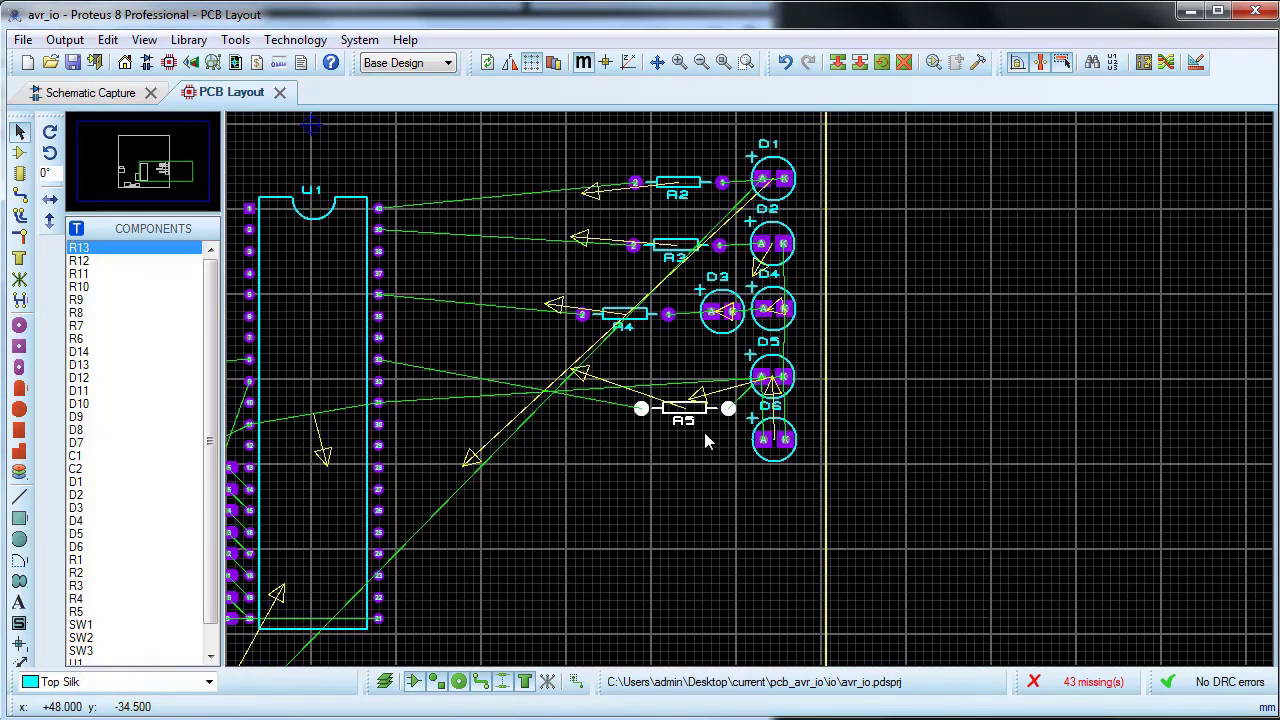
left_click_drag(720, 128, 797, 415)
left_click_drag(806, 470, 806, 470)
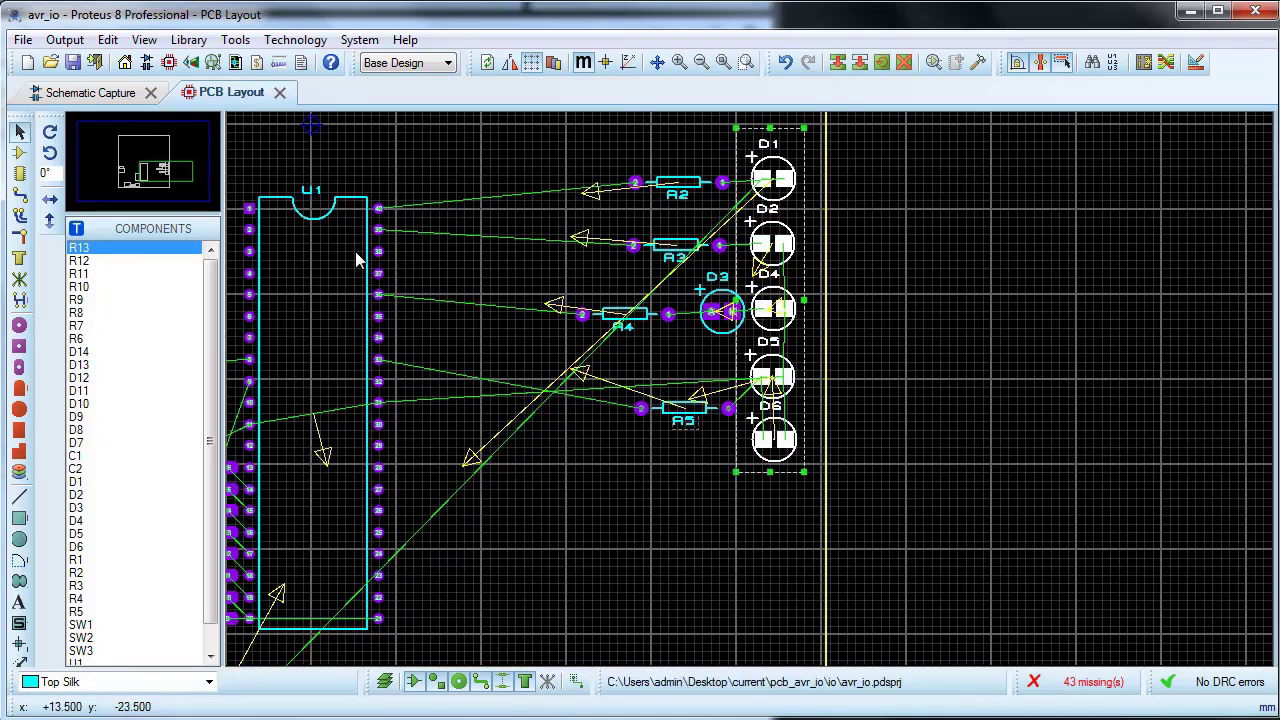
left_click(109, 40)
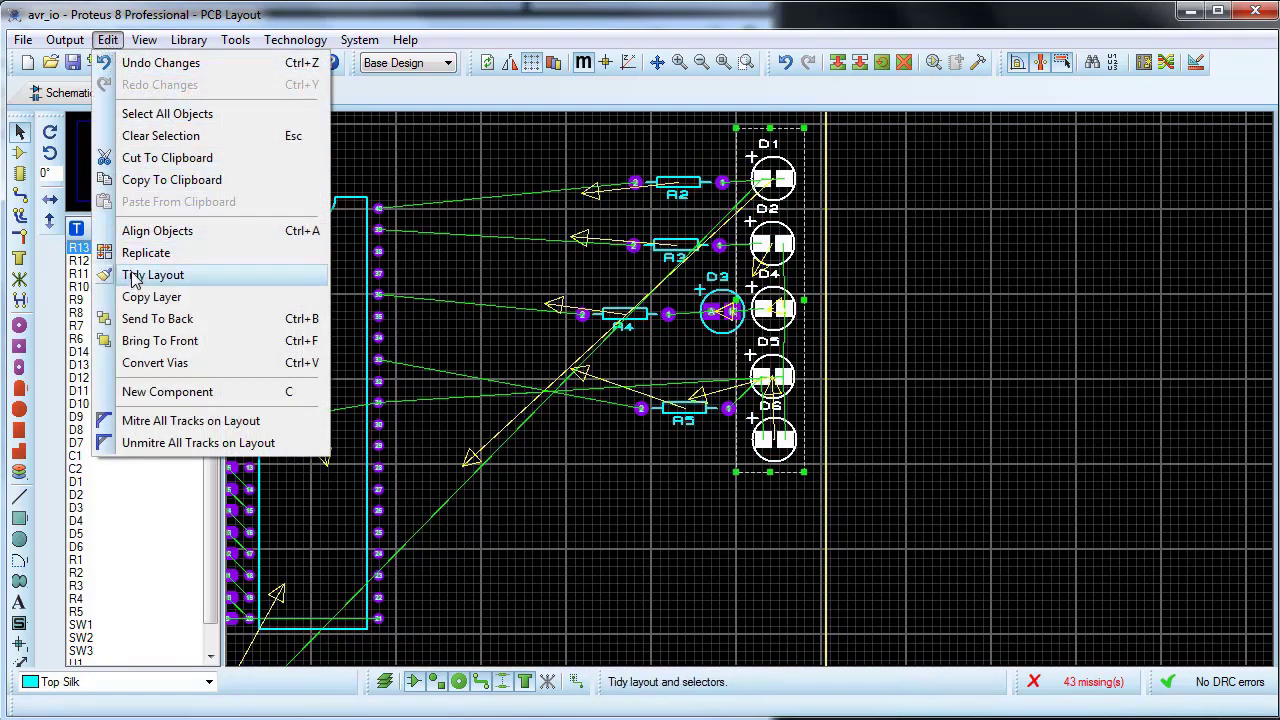
left_click(140, 231)
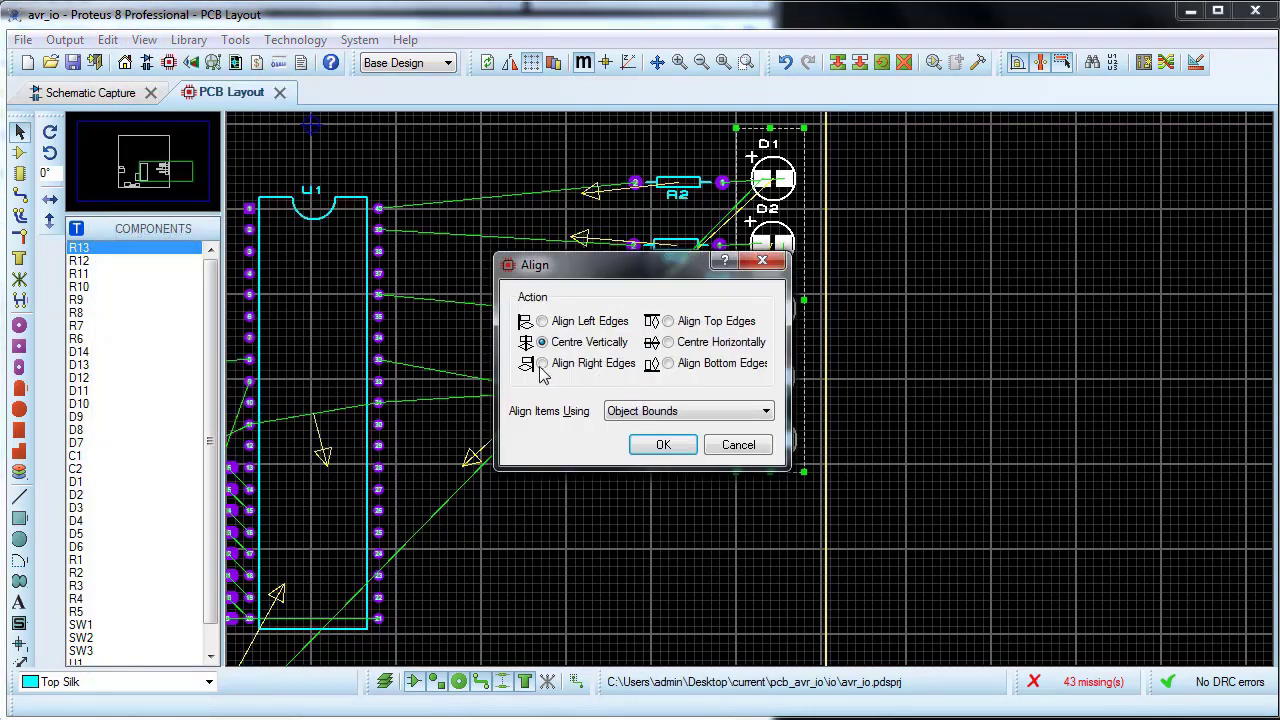
left_click(678, 452)
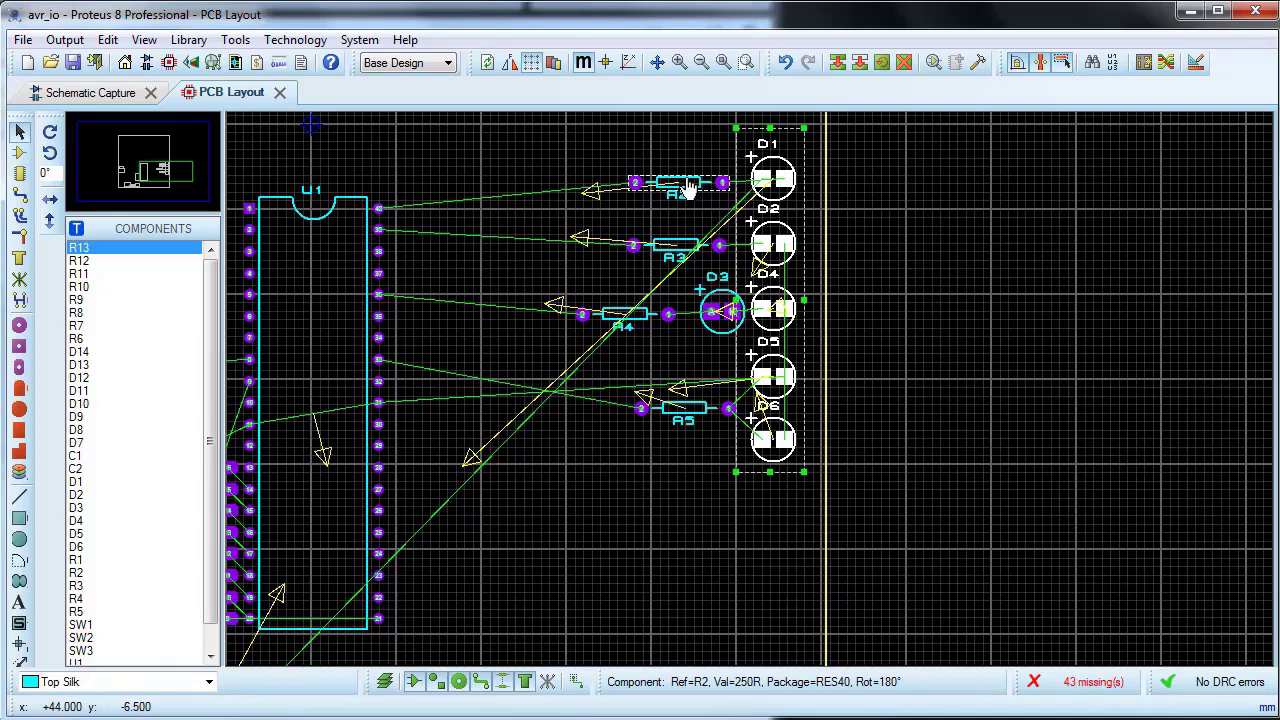
Step: Align resistors R2, R3, R4 and R5 by their left edges using object bounds
left_click(640, 160)
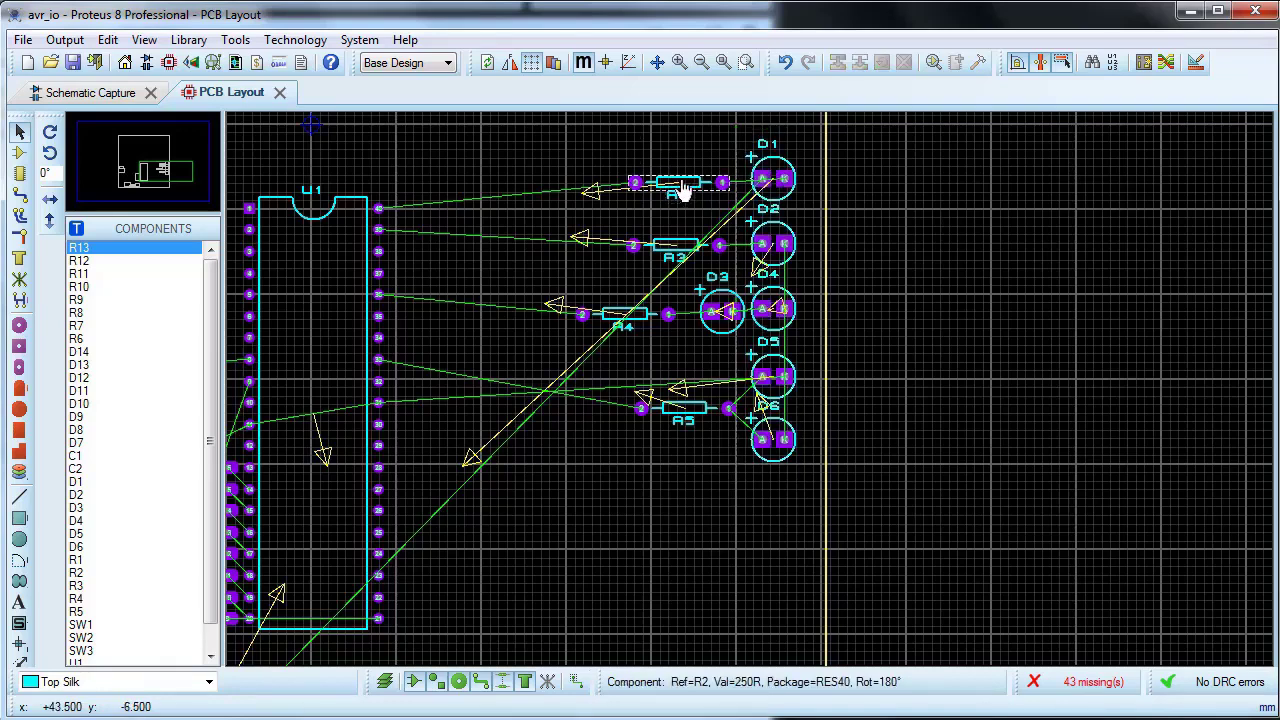
left_click(680, 190)
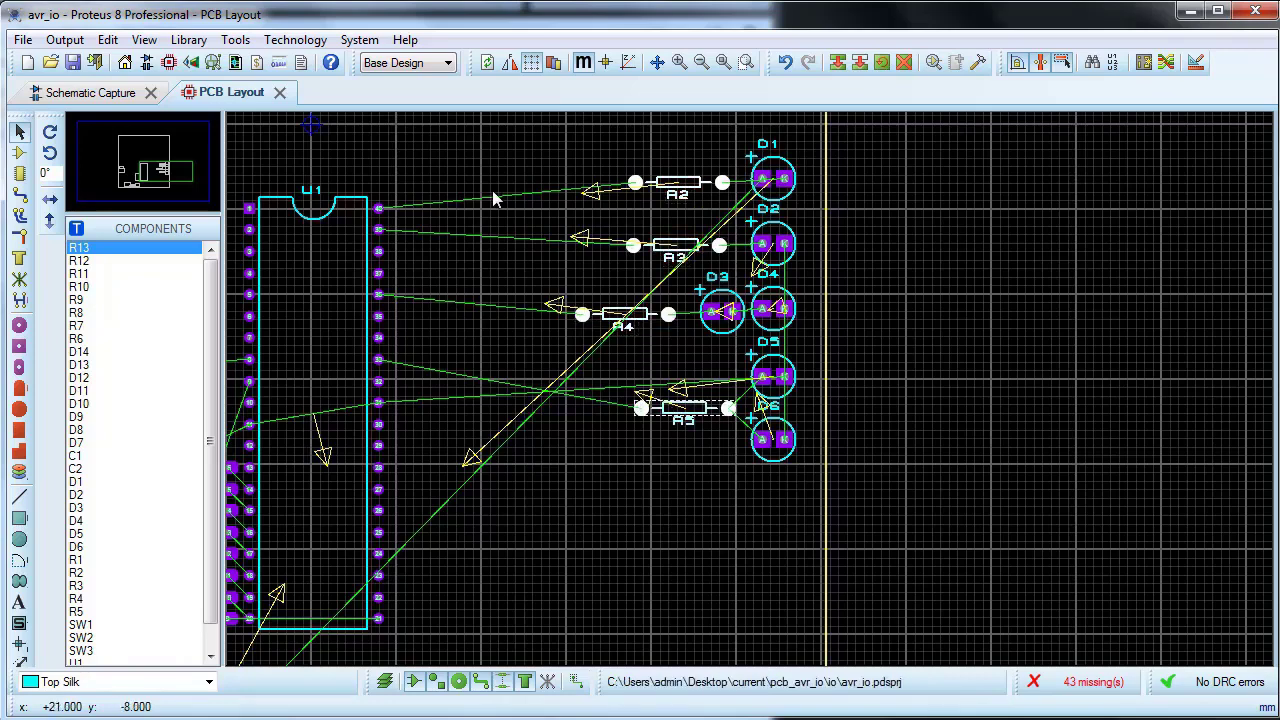
left_click(115, 40)
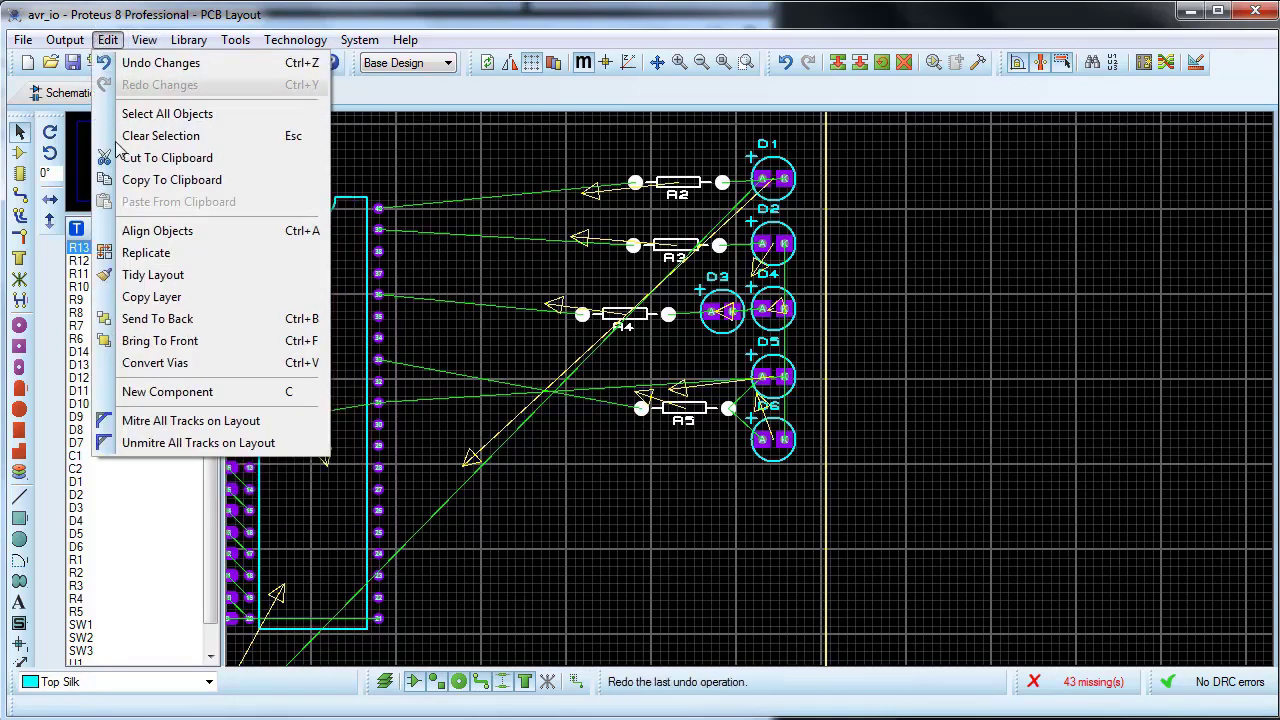
left_click(157, 231)
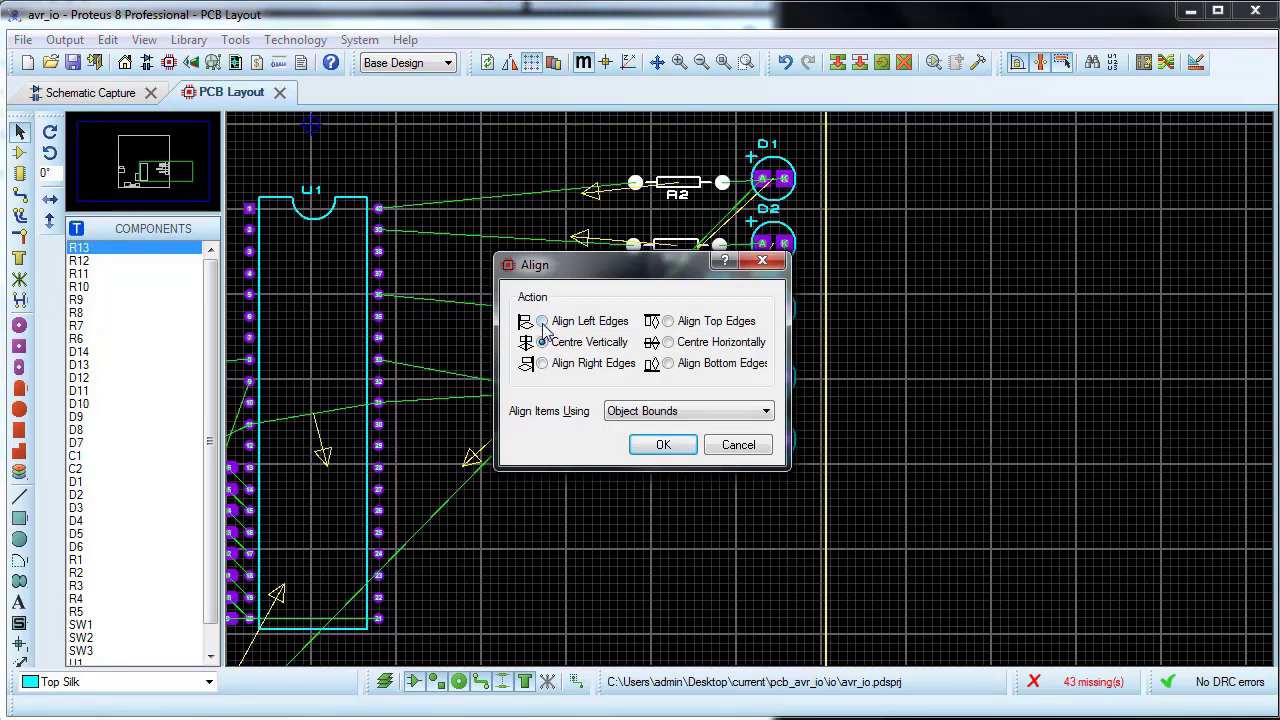
left_click(662, 447)
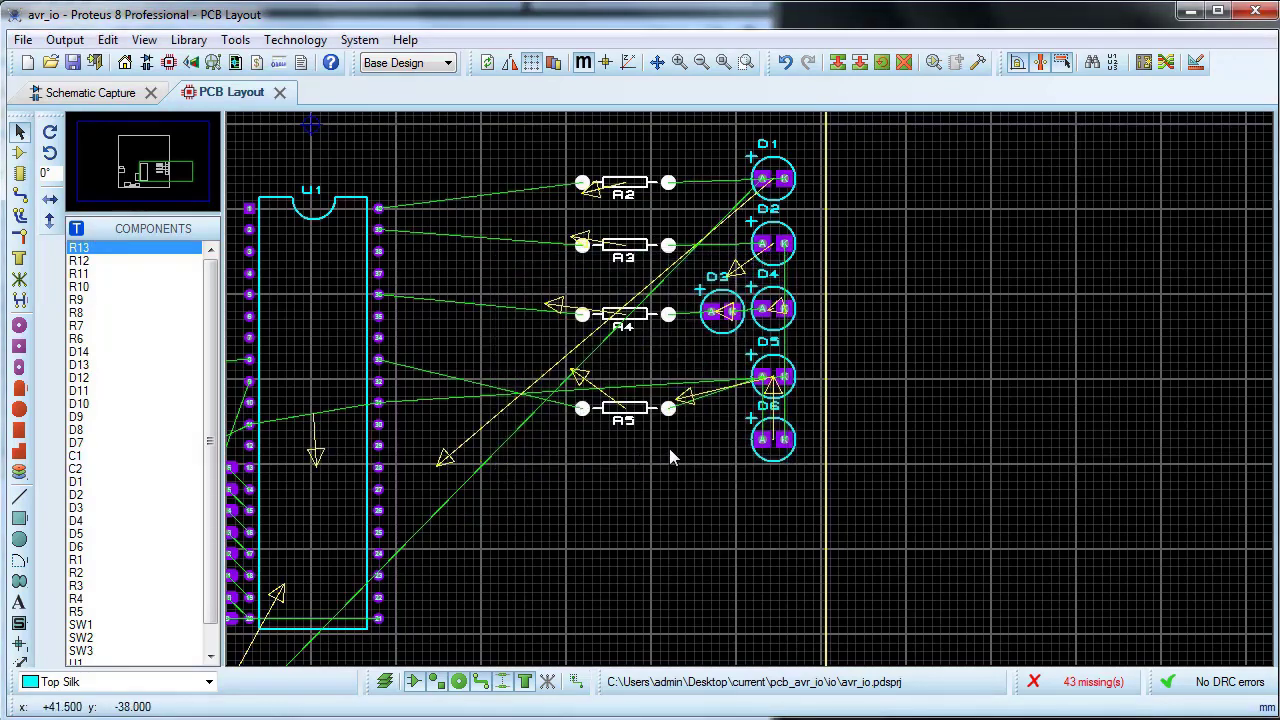
left_click(666, 454)
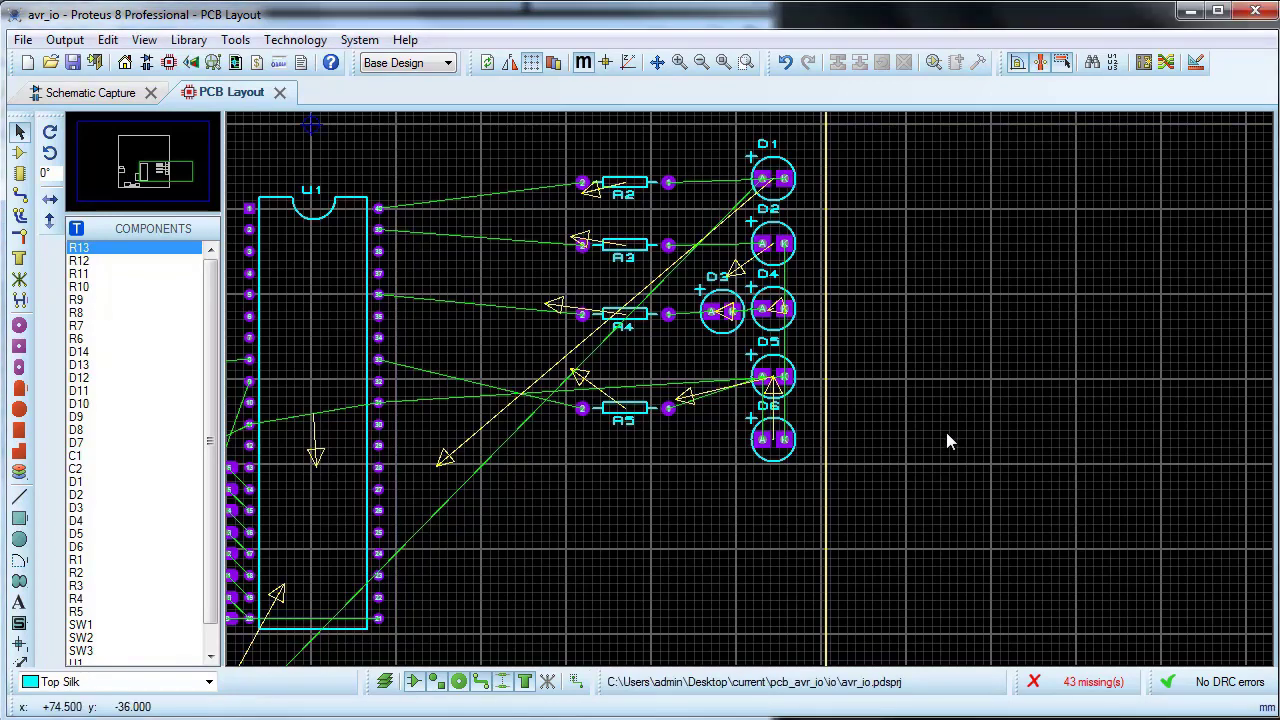
Step: Auto-place only LEDs D7 and D8 onto the board
scroll(944, 436, "down", 2)
scroll(817, 488, "up", 1)
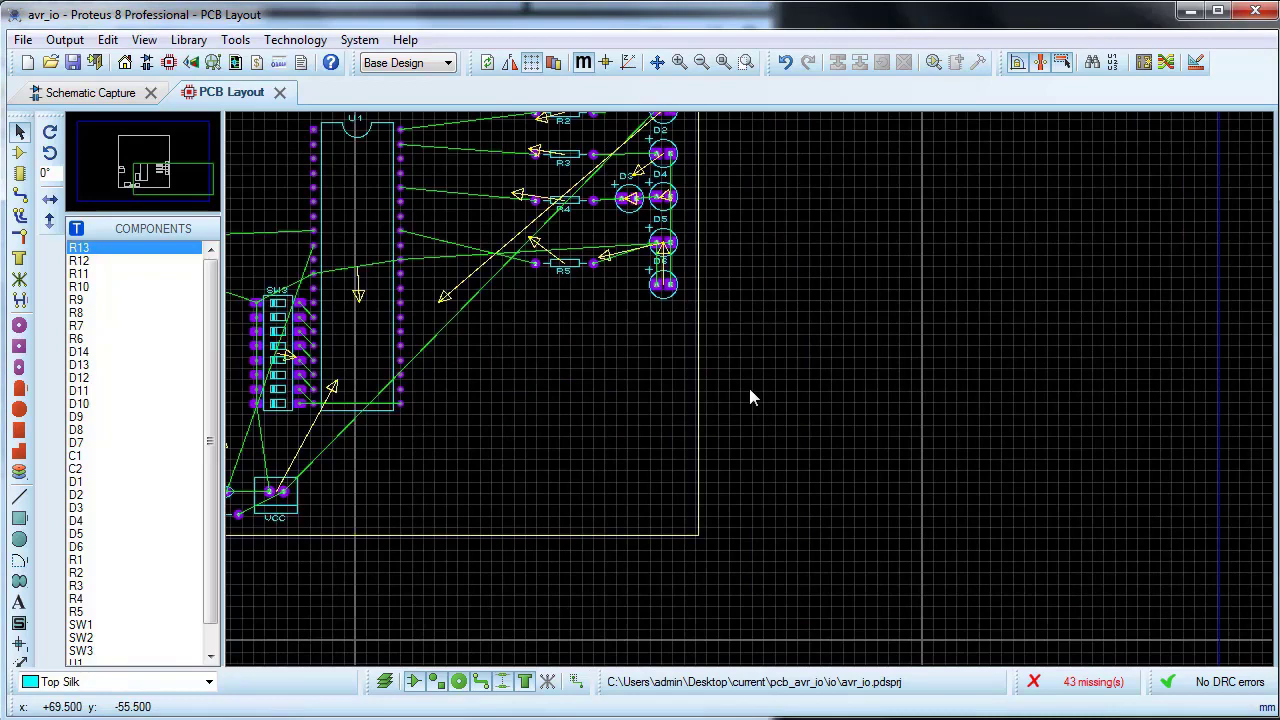
left_click(1143, 63)
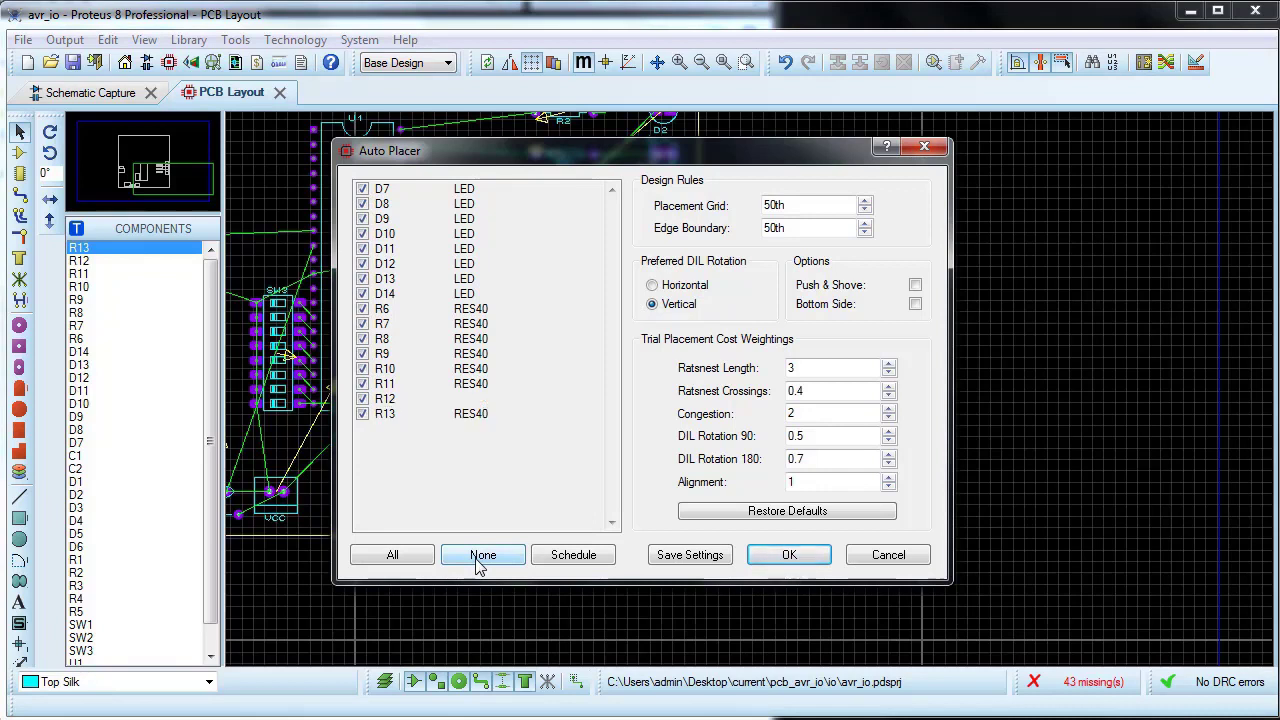
left_click(479, 562)
left_click(362, 189)
left_click(362, 204)
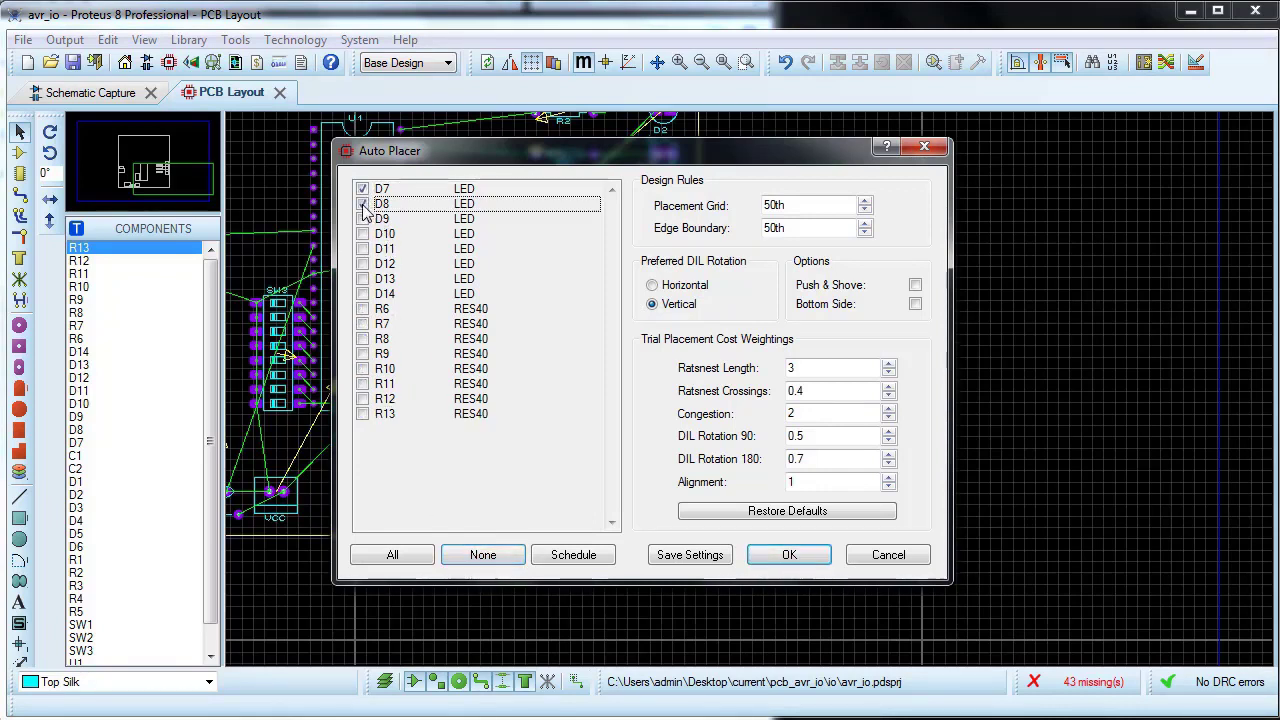
left_click(789, 556)
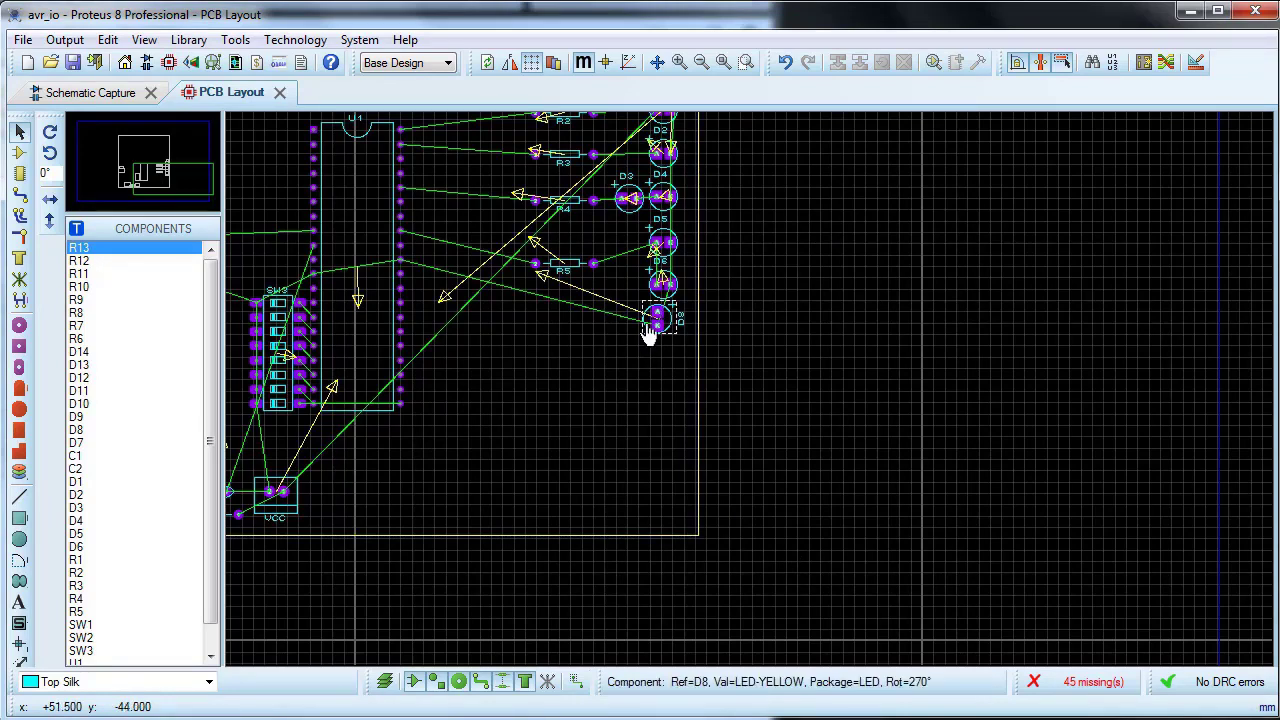
Step: Move LEDs D8 and D7 down into the board's lower-right corner, with D7 to the left of D8
left_click_drag(648, 334, 667, 511)
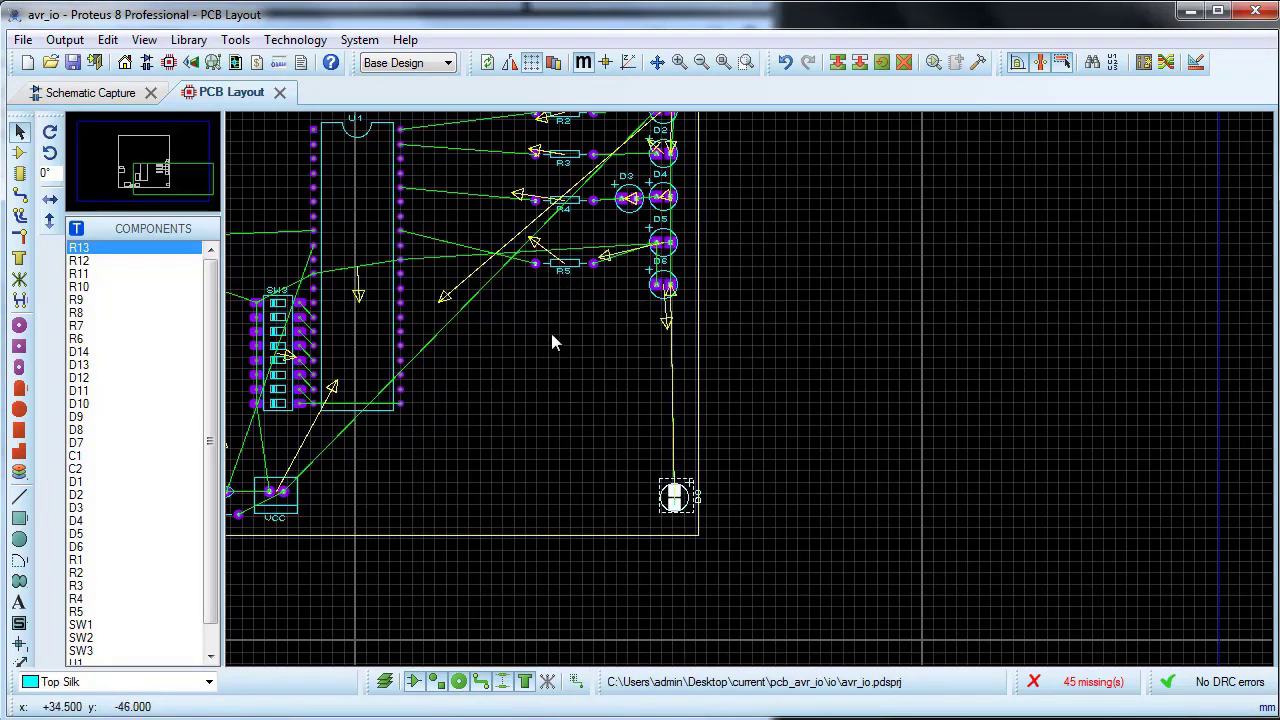
scroll(552, 328, "up", 1)
scroll(735, 375, "down", 1)
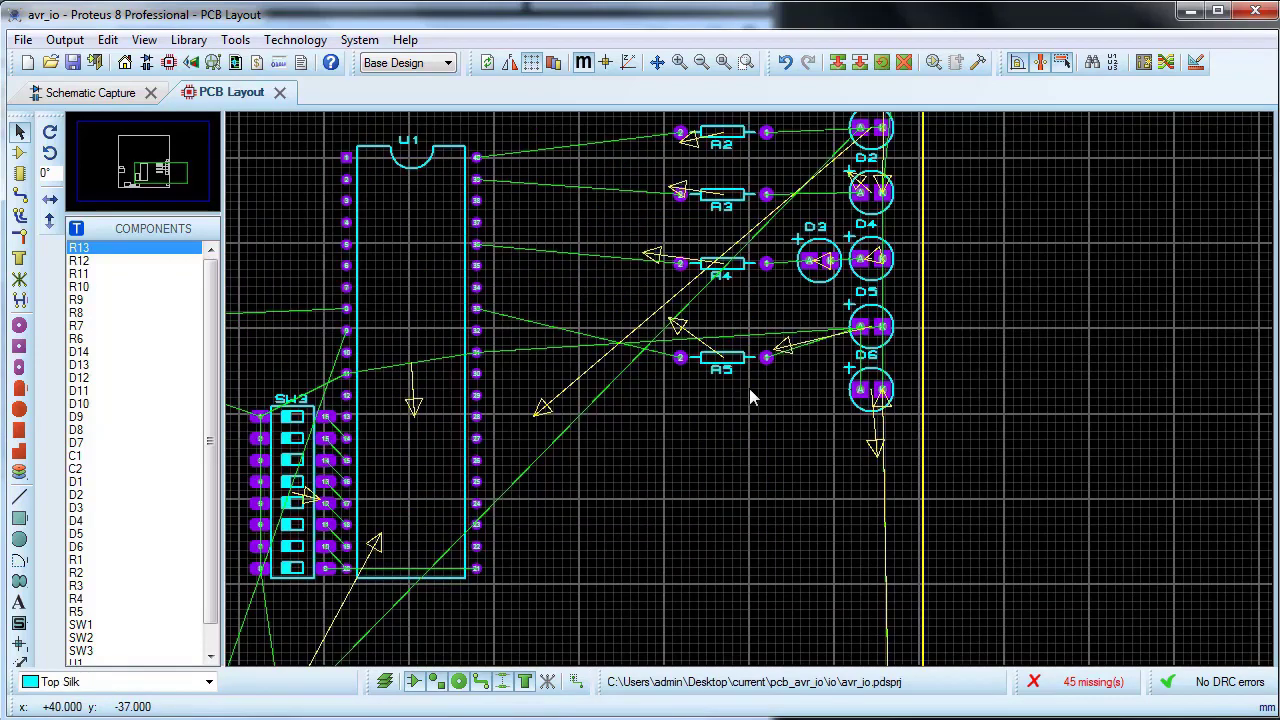
scroll(749, 388, "up", 1)
left_click(734, 396)
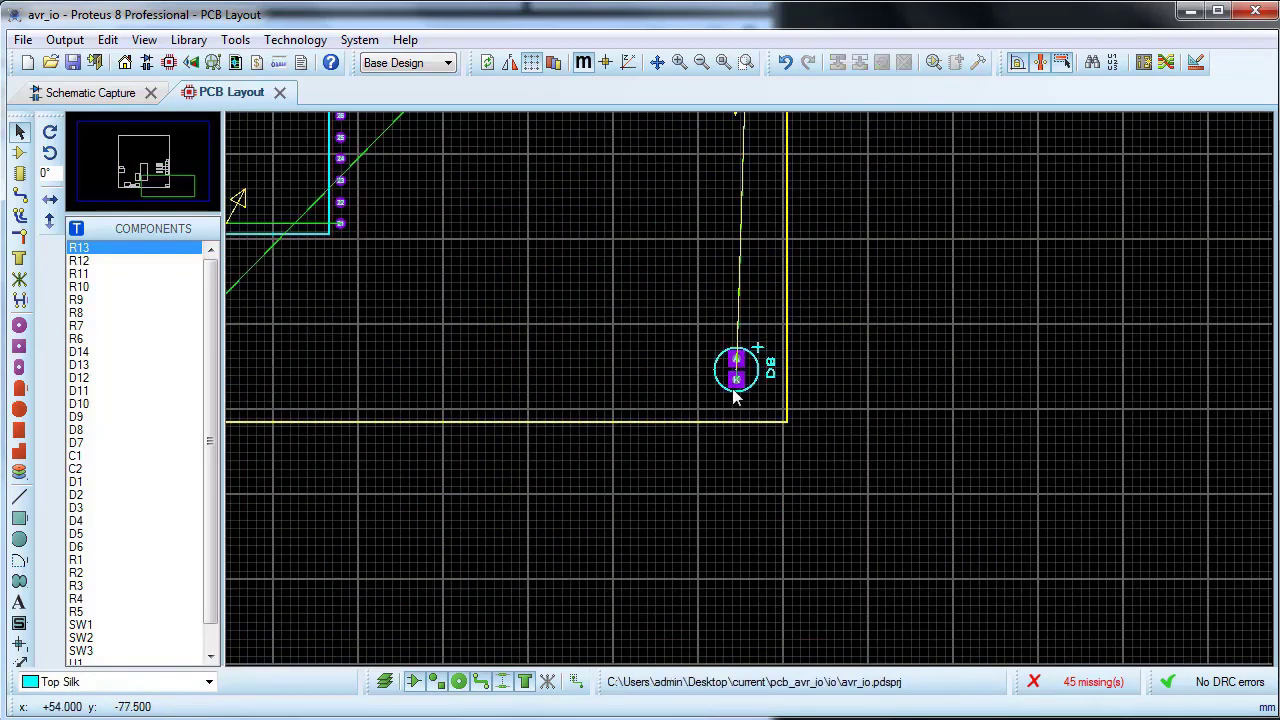
scroll(736, 362, "down", 2)
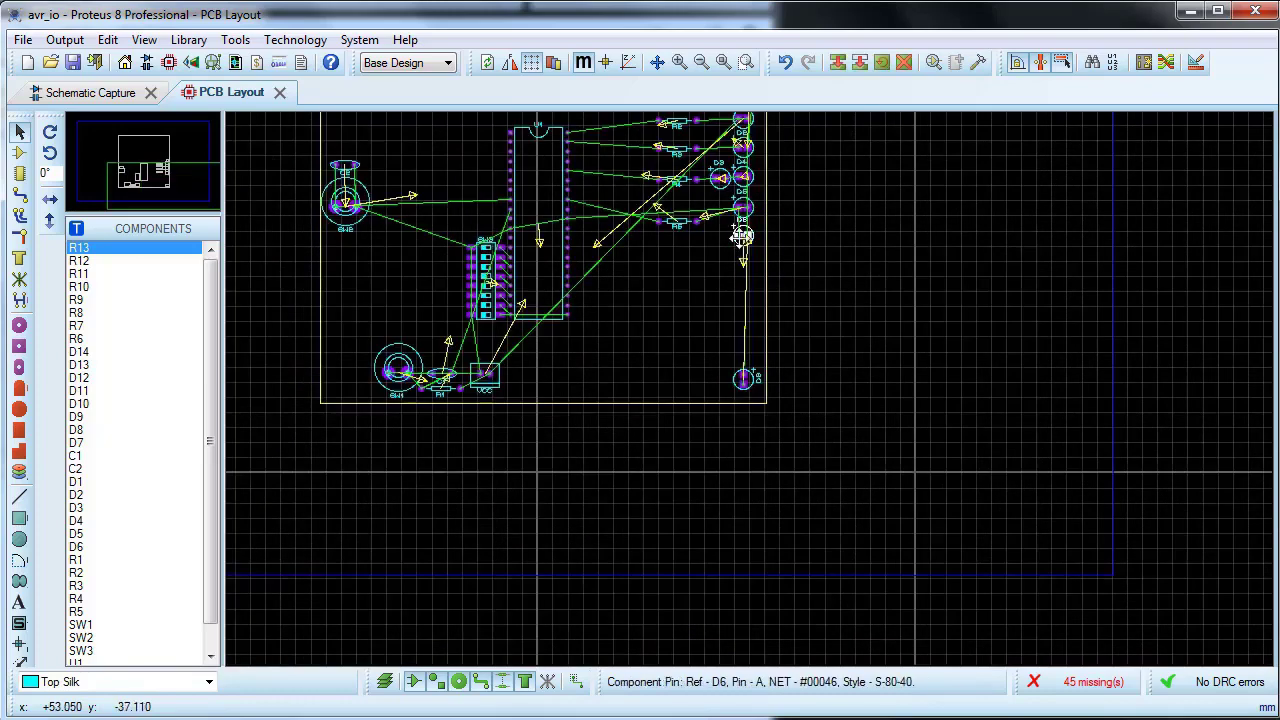
scroll(695, 342, "down", 2)
scroll(691, 338, "up", 3)
left_click_drag(749, 387, 695, 655)
scroll(697, 650, "up", 3)
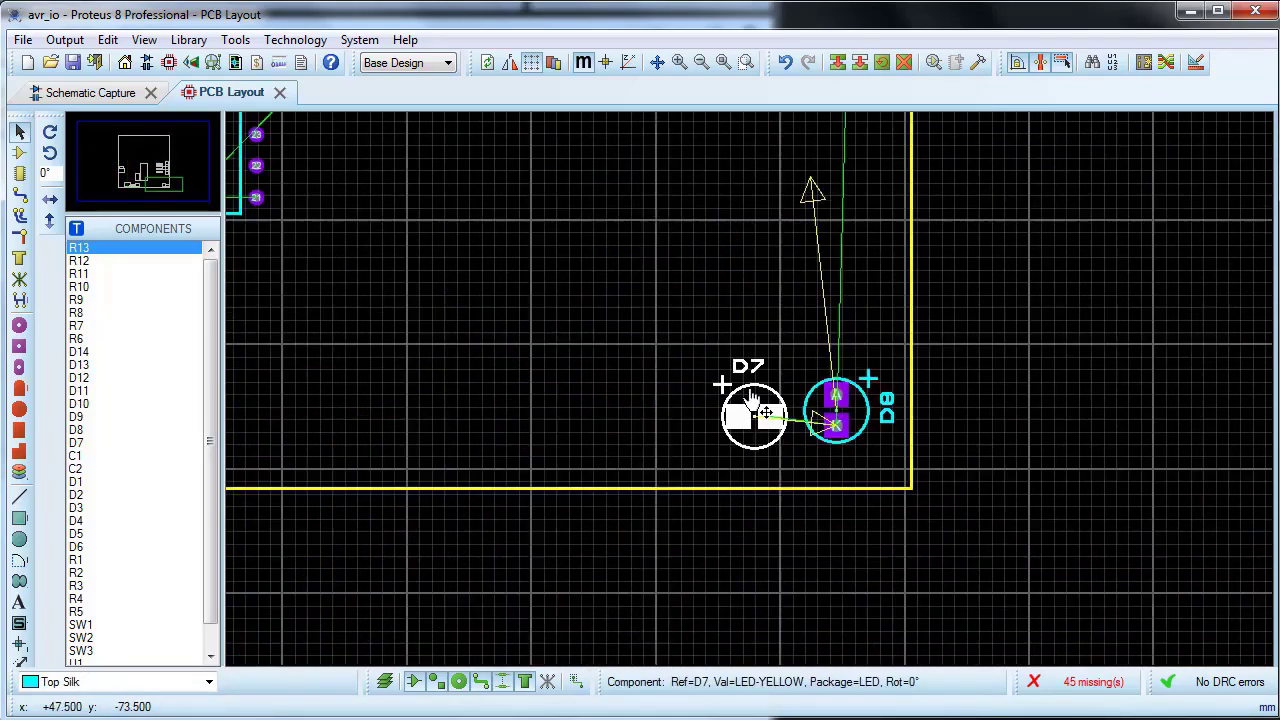
Step: Swap LEDs D7 and D8 so D7 sits nearest the board corner, and rotate D7 so its pads lie vertically
left_click_drag(852, 412, 726, 251)
left_click_drag(735, 408, 895, 436)
left_click_drag(726, 235, 753, 431)
right_click(940, 420)
left_click(1000, 112)
left_click(780, 317)
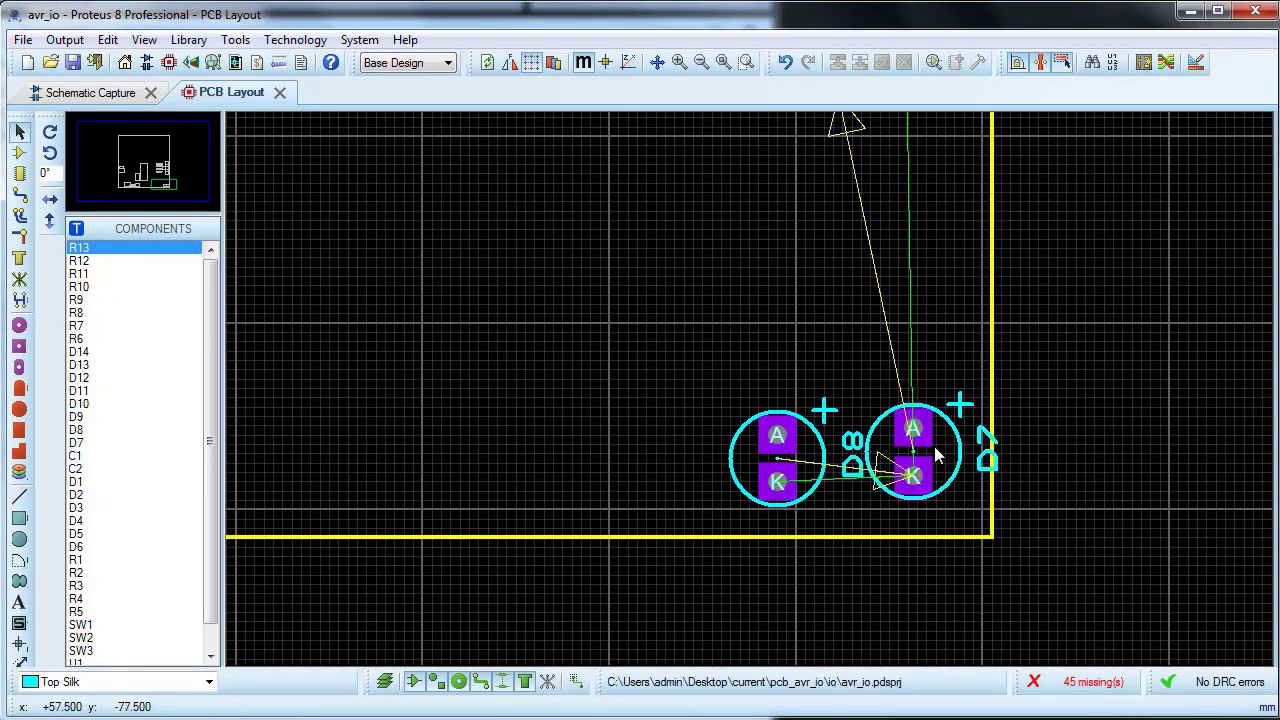
Step: Undo the last two changes, and place D8 back down to the left of D7
key("ctrl+z")
key("ctrl+z")
scroll(934, 440, "down", 1)
left_click_drag(923, 220, 940, 352)
Step: Rotate LEDs D8 and D7 so their pads lie horizontally with cathodes on the left, and set them closely side by side in the corner
right_click(954, 352)
left_click(1003, 478)
right_click(1060, 360)
left_click(1085, 478)
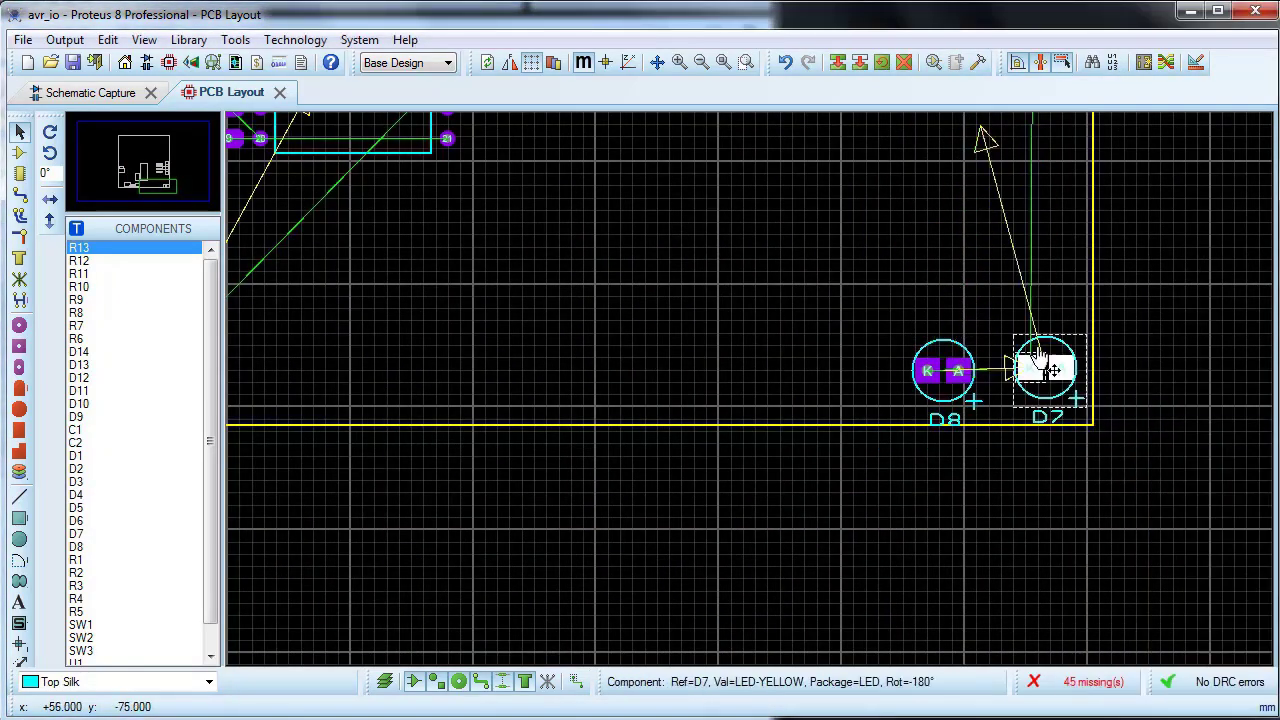
left_click_drag(1047, 370, 1049, 354)
left_click_drag(946, 360, 977, 340)
Step: Auto-place only LEDs D9 through D14, leaving resistors R6–R13 out of the placement
left_click(1143, 62)
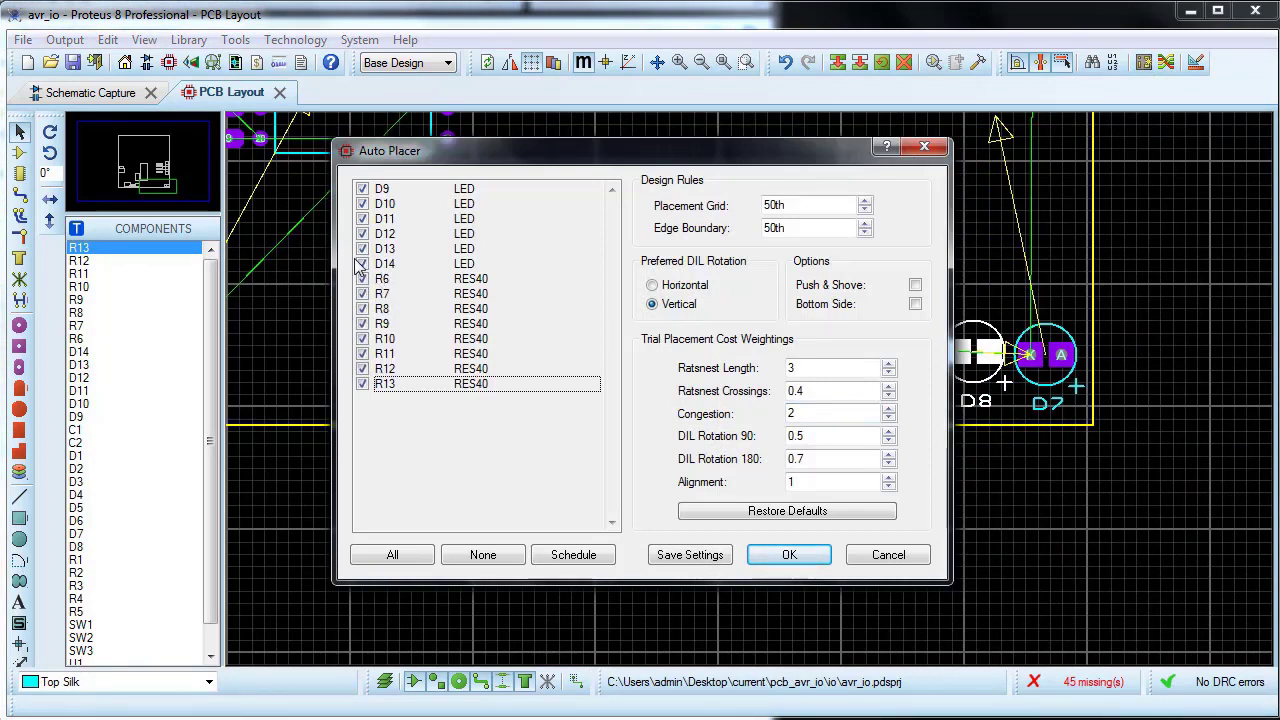
left_click(485, 556)
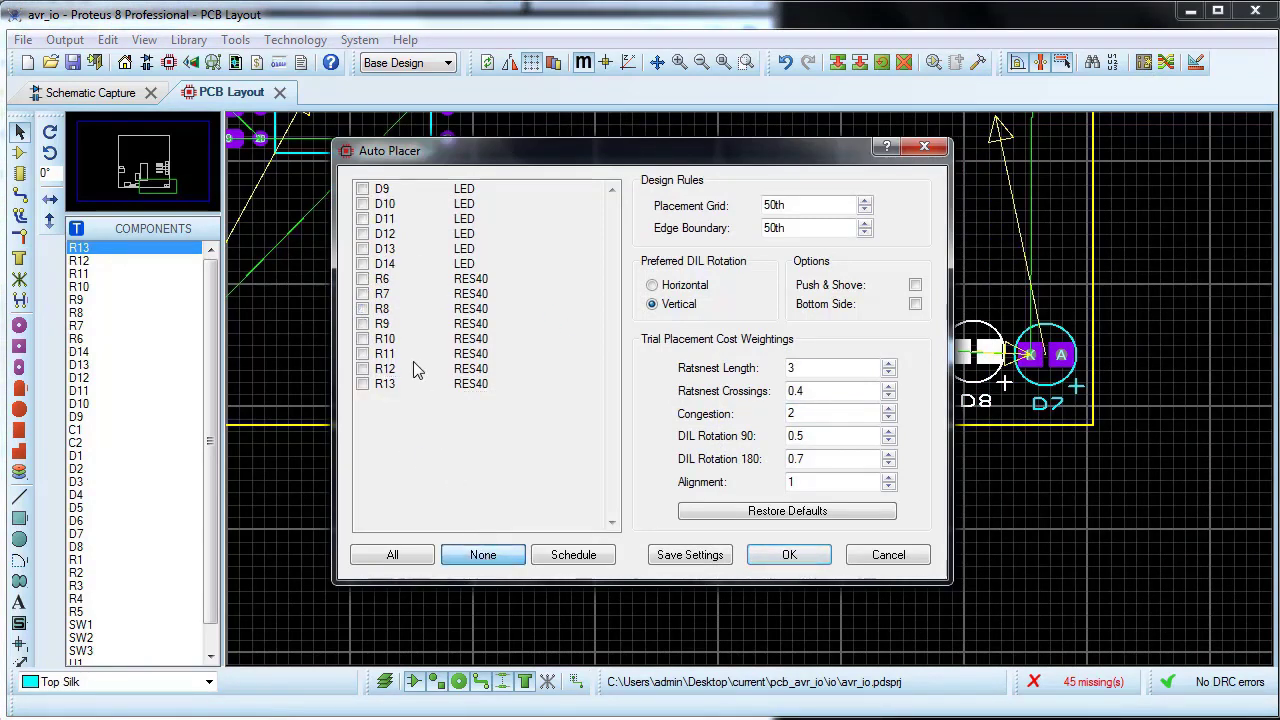
left_click(363, 190)
left_click(362, 204)
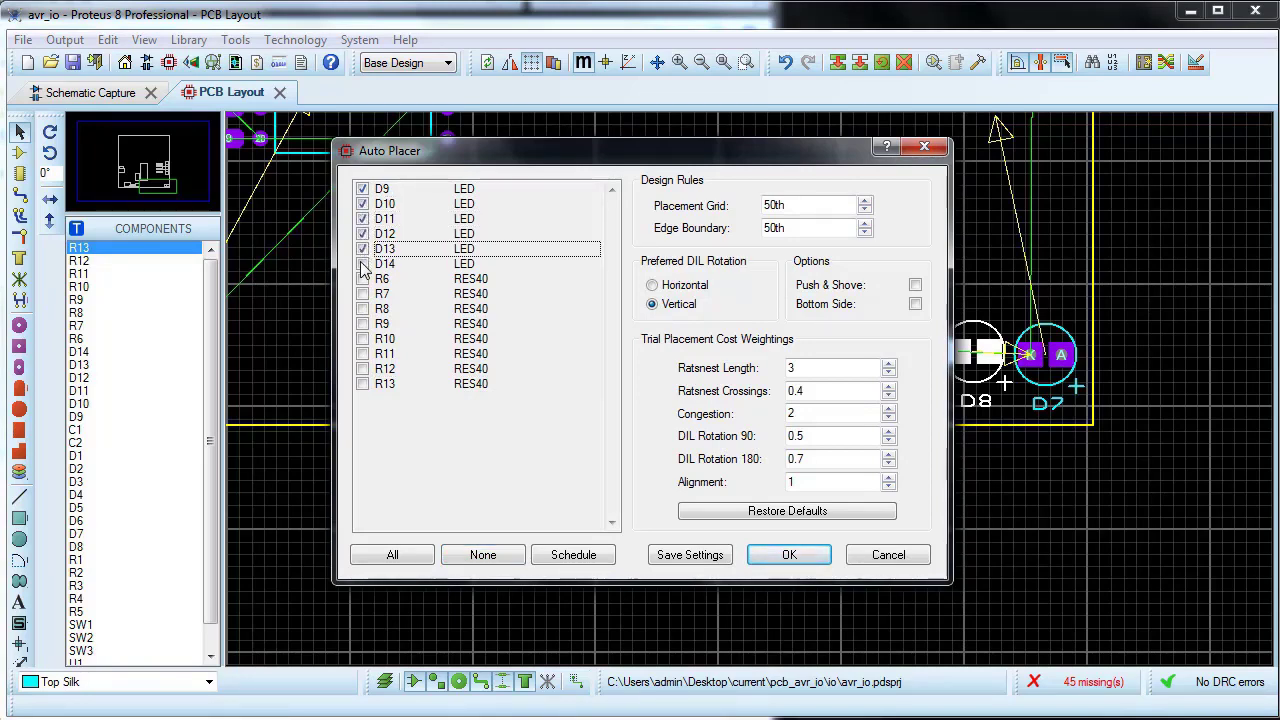
left_click(819, 560)
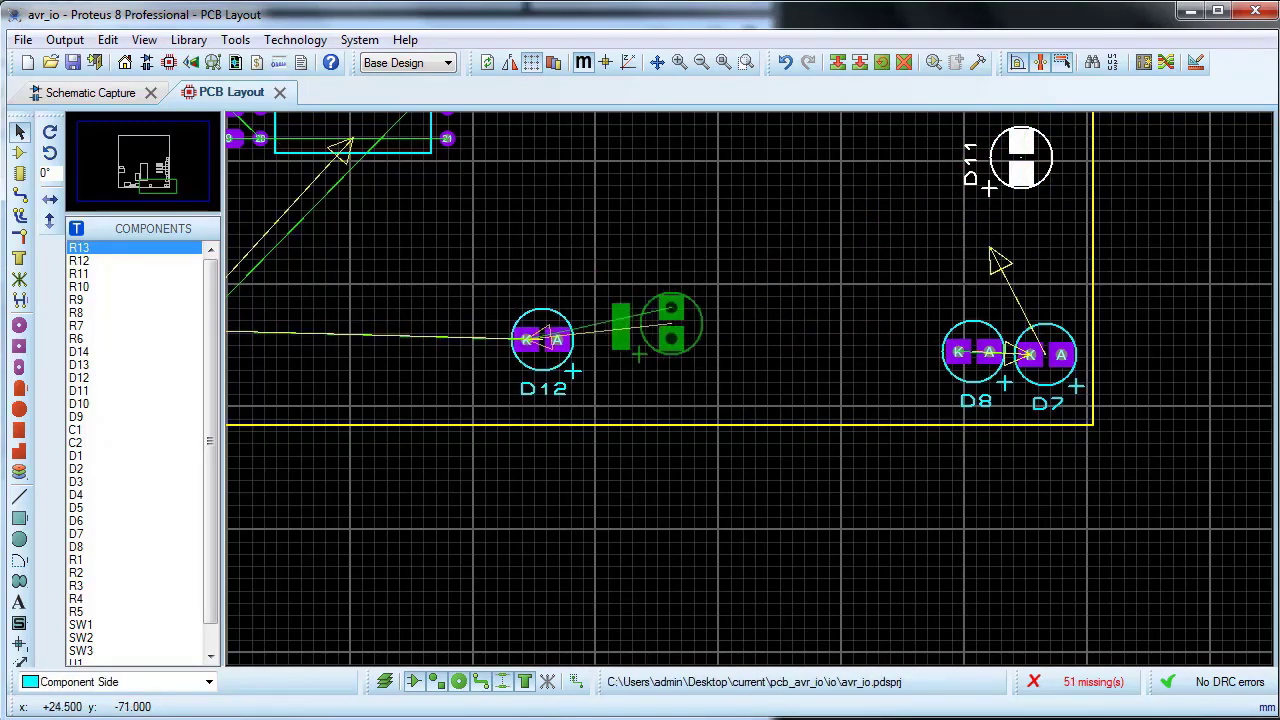
Step: Place LED D11 just to the right of D12 and rotate it so its pads lie horizontally with the cathode on the left
left_click_drag(668, 302, 651, 319)
right_click(651, 319)
left_click(714, 411)
right_click(660, 326)
left_click(732, 418)
right_click(671, 346)
left_click(750, 435)
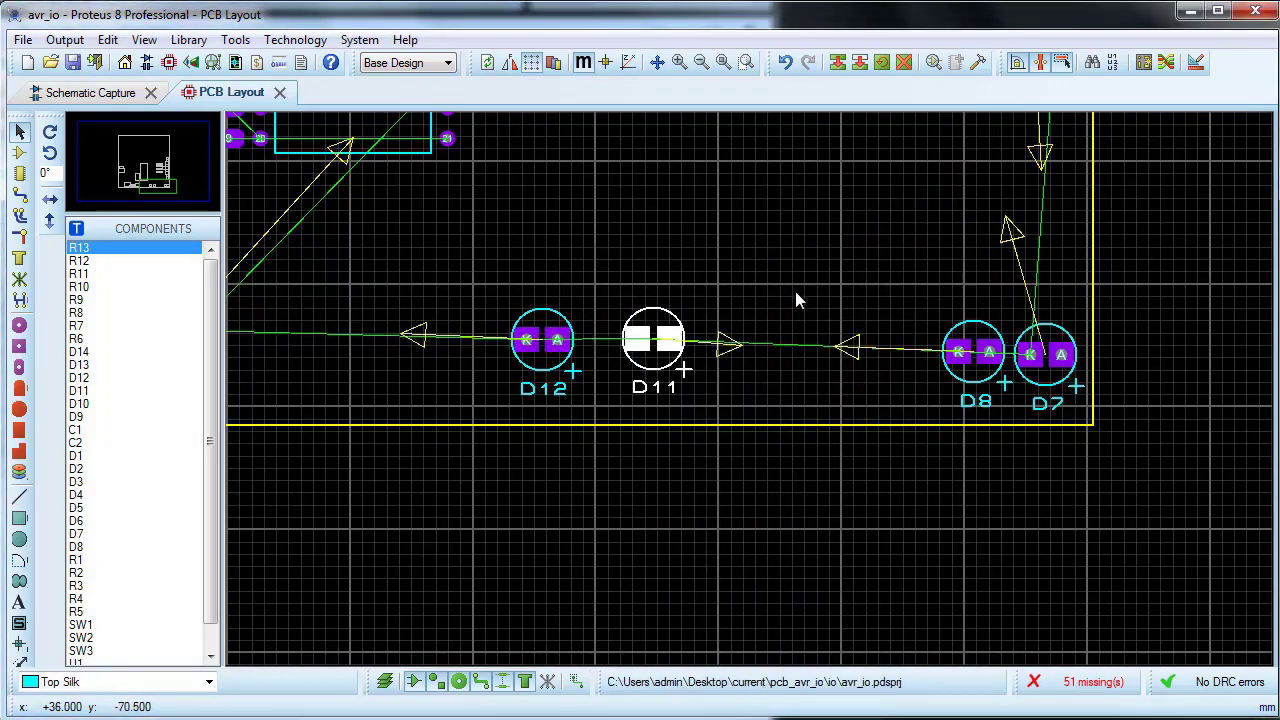
Step: Move LED D10 down to just above the gap between D11 and D8, and rotate it by 180 degrees
scroll(795, 291, "down", 1)
left_click_drag(951, 184, 788, 279)
right_click(790, 280)
left_click(803, 288)
left_click(785, 268)
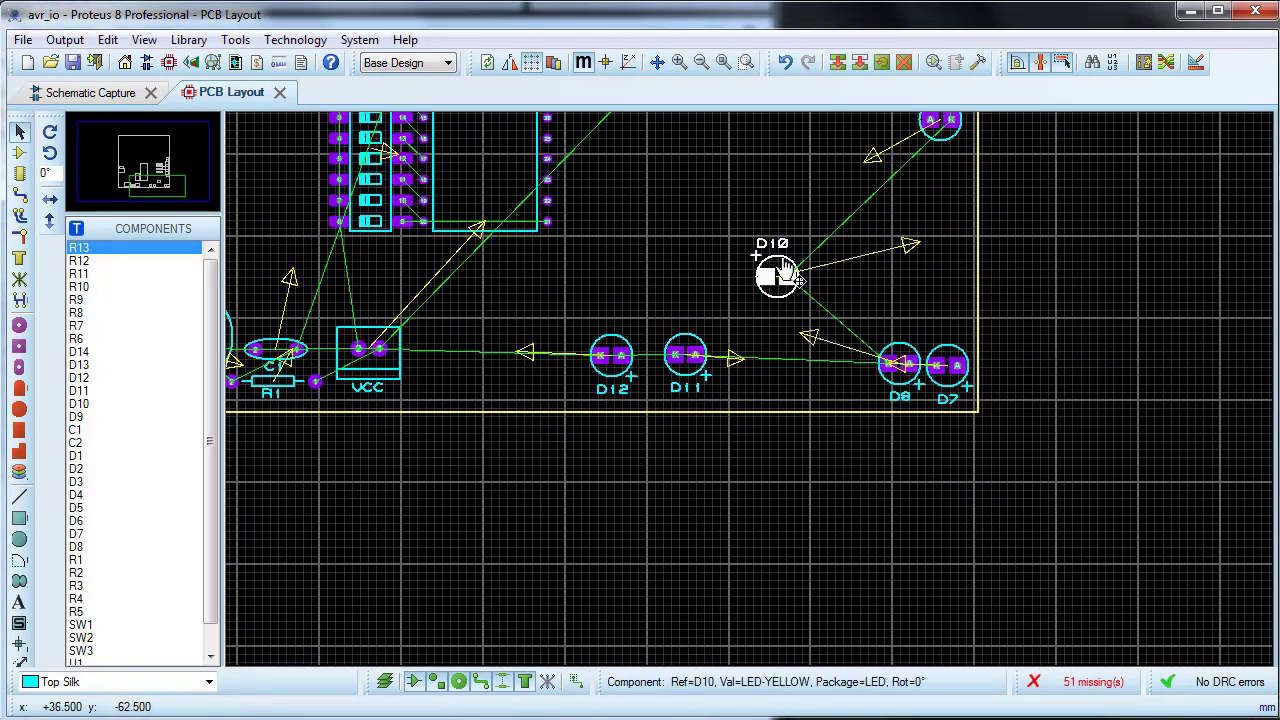
right_click(788, 268)
left_click(858, 356)
right_click(798, 268)
left_click(865, 358)
Step: Move LED D9 down beside D8 on its left and rotate it by 180 degrees so its cathode faces left
left_click(943, 136)
left_click_drag(937, 123, 851, 370)
right_click(775, 359)
left_click(845, 435)
right_click(798, 374)
left_click(870, 2)
Step: Close up the bottom LED row by shifting D11 and D12 towards D9 and placing D10 between D11 and D9
left_click(691, 354)
left_click_drag(691, 356, 805, 368)
left_click(610, 355)
left_click_drag(610, 356, 710, 363)
left_click_drag(803, 357, 755, 360)
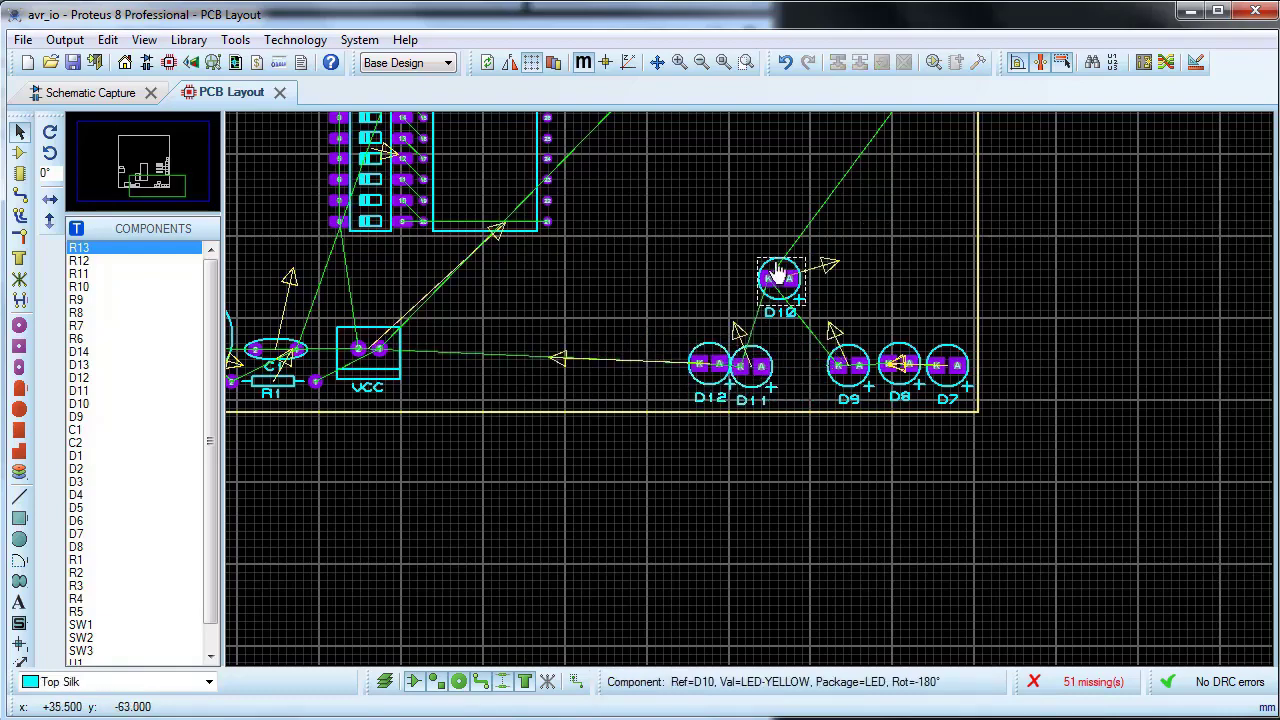
left_click(778, 274)
left_click_drag(778, 276, 798, 361)
Step: Bring LEDs D14 and D13 down from above D1 to just above the D12 end of the bottom LED row
scroll(800, 310, "down", 1)
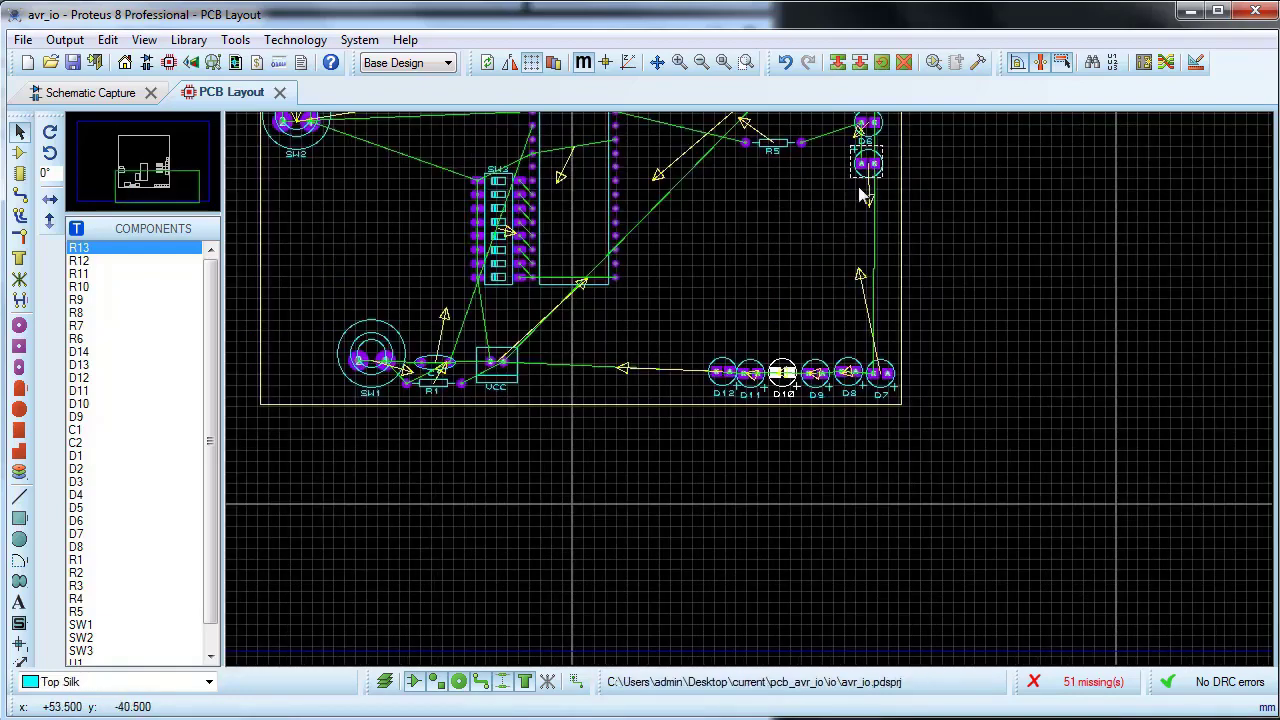
scroll(762, 378, "down", 2)
scroll(817, 205, "up", 3)
double_click(709, 288)
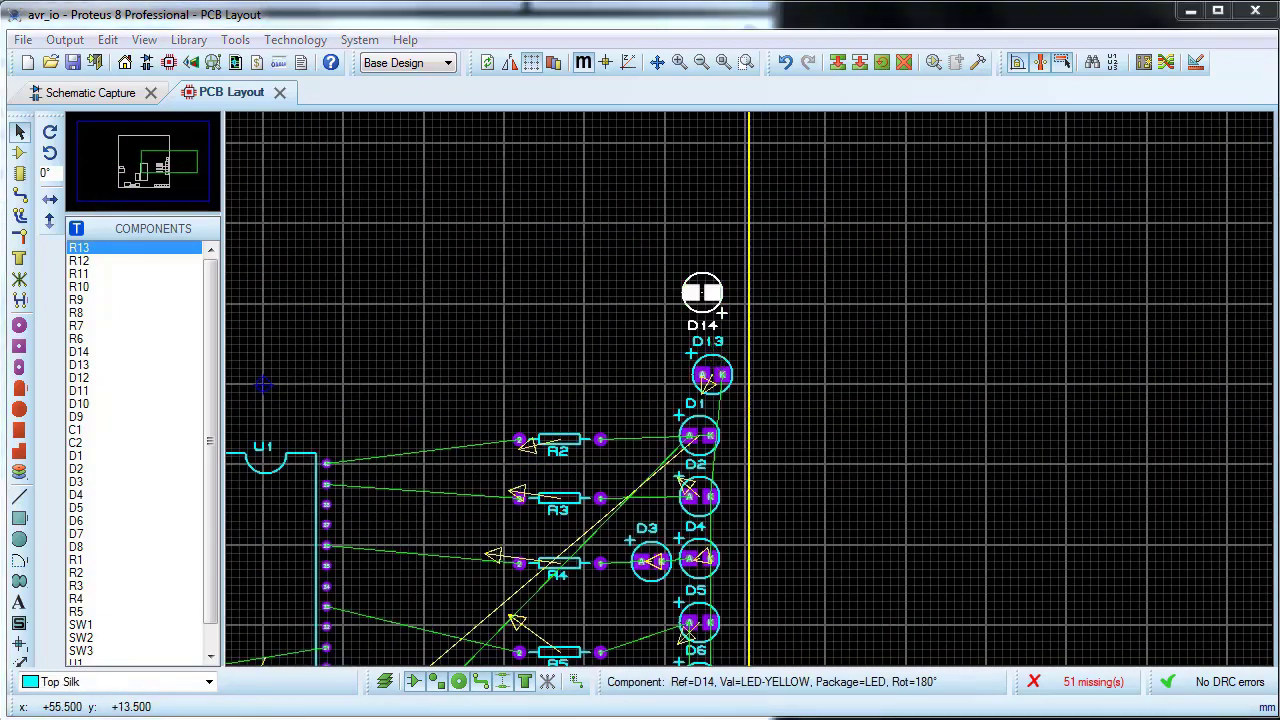
key("Escape")
scroll(745, 395, "down", 1)
left_click_drag(622, 232, 635, 601)
scroll(856, 455, "down", 1)
scroll(635, 603, "up", 3)
Step: Extend the bottom LED row by placing D13 to the left of D12 and D14 to the left of D13
left_click(771, 421)
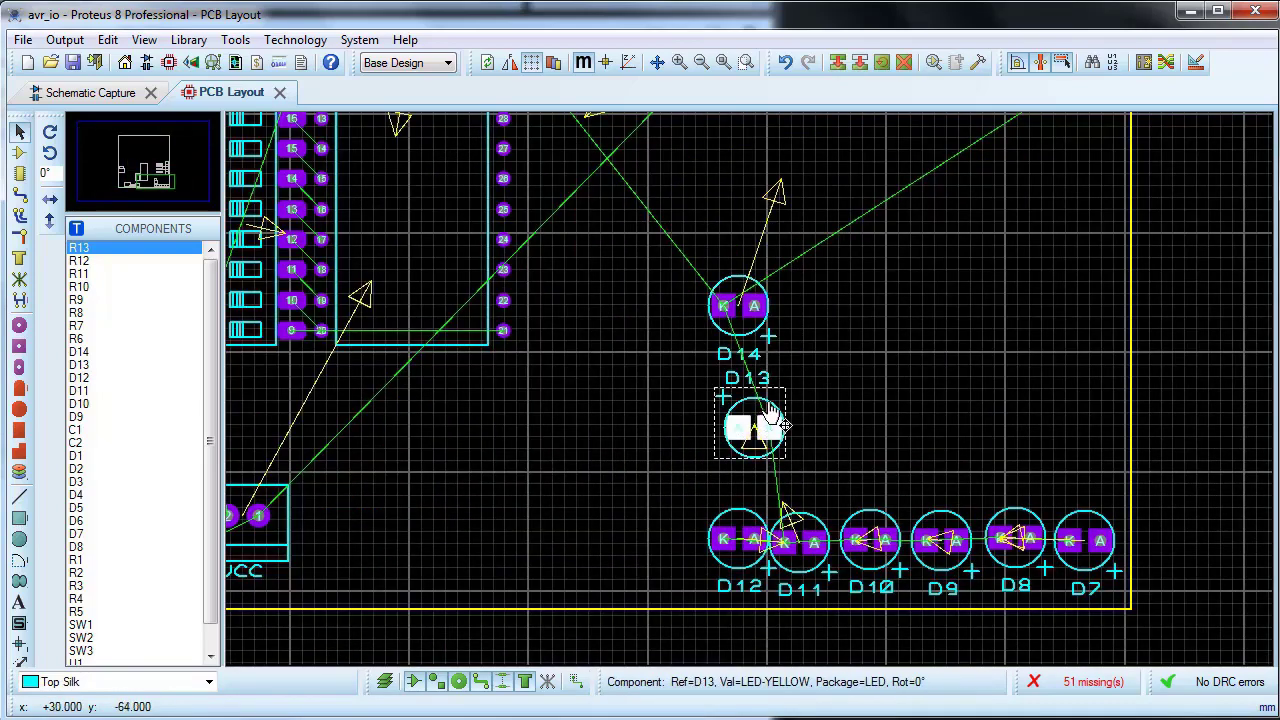
left_click_drag(771, 421, 682, 539)
left_click(773, 313)
left_click_drag(773, 313, 629, 558)
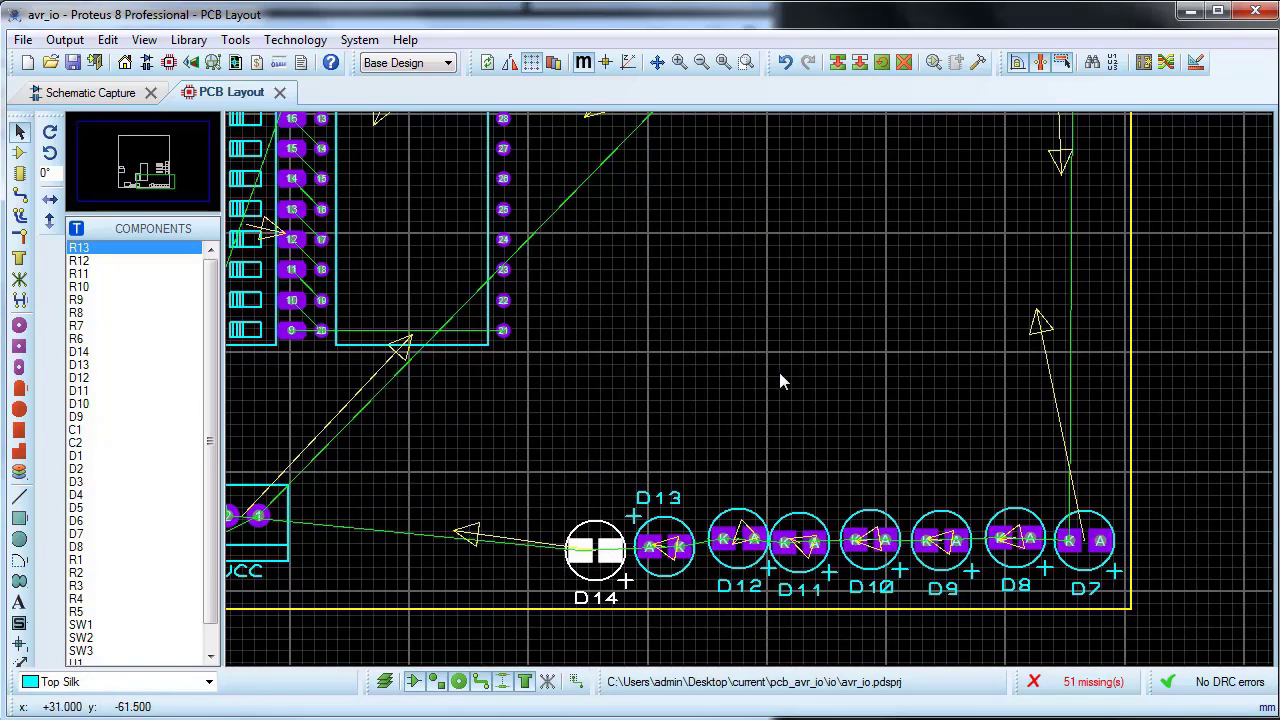
Step: Align LEDs D7 through D14 with each other in a horizontal row along the board's lower edge
left_click_drag(498, 455, 1127, 614)
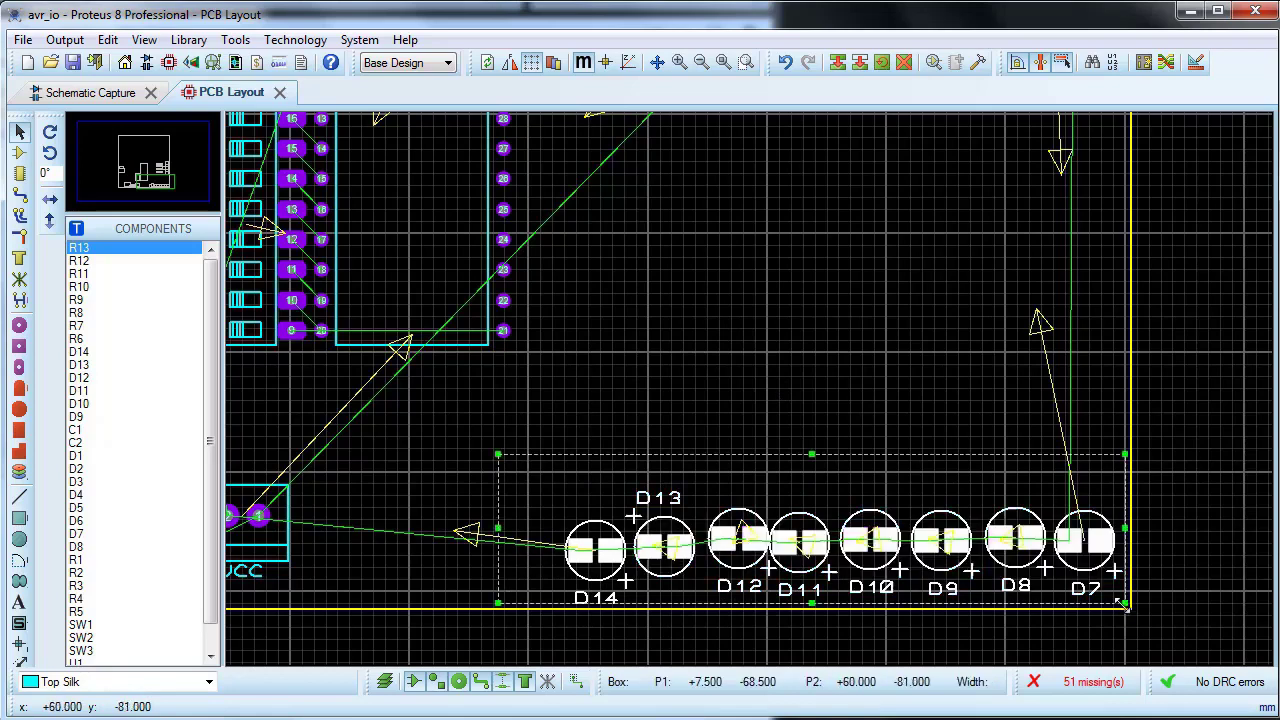
left_click(107, 39)
left_click(150, 229)
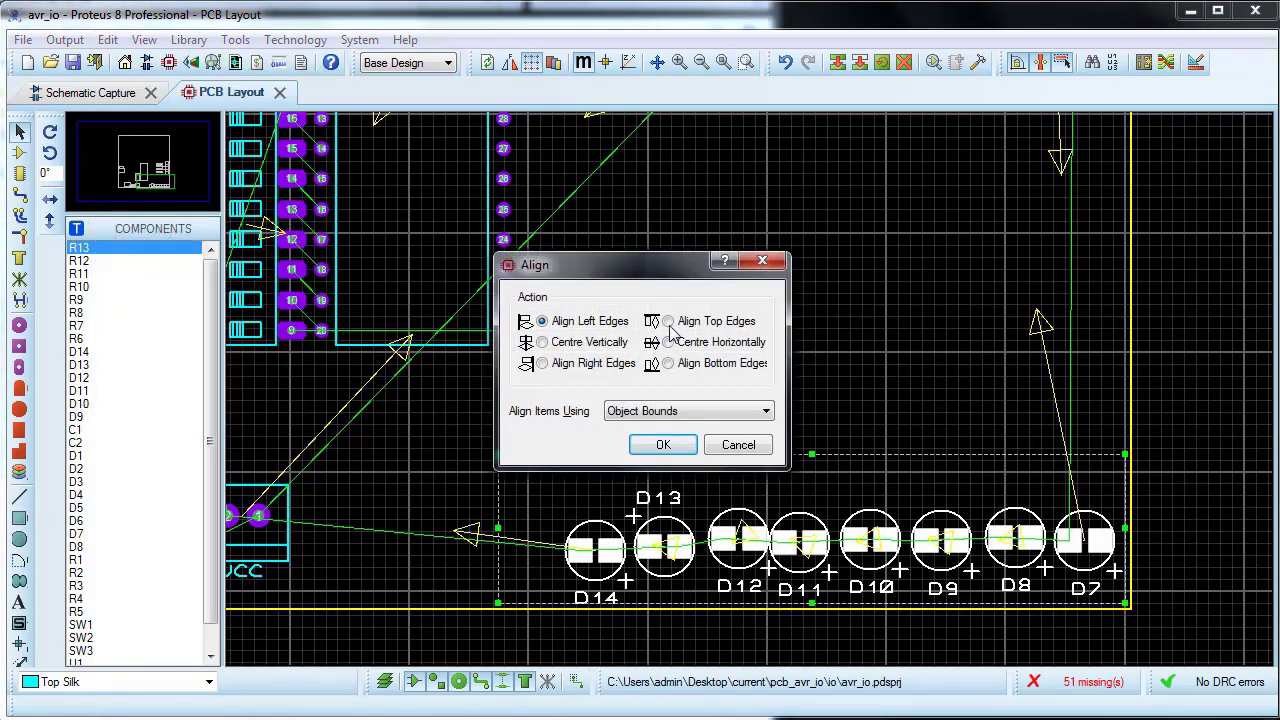
left_click(662, 447)
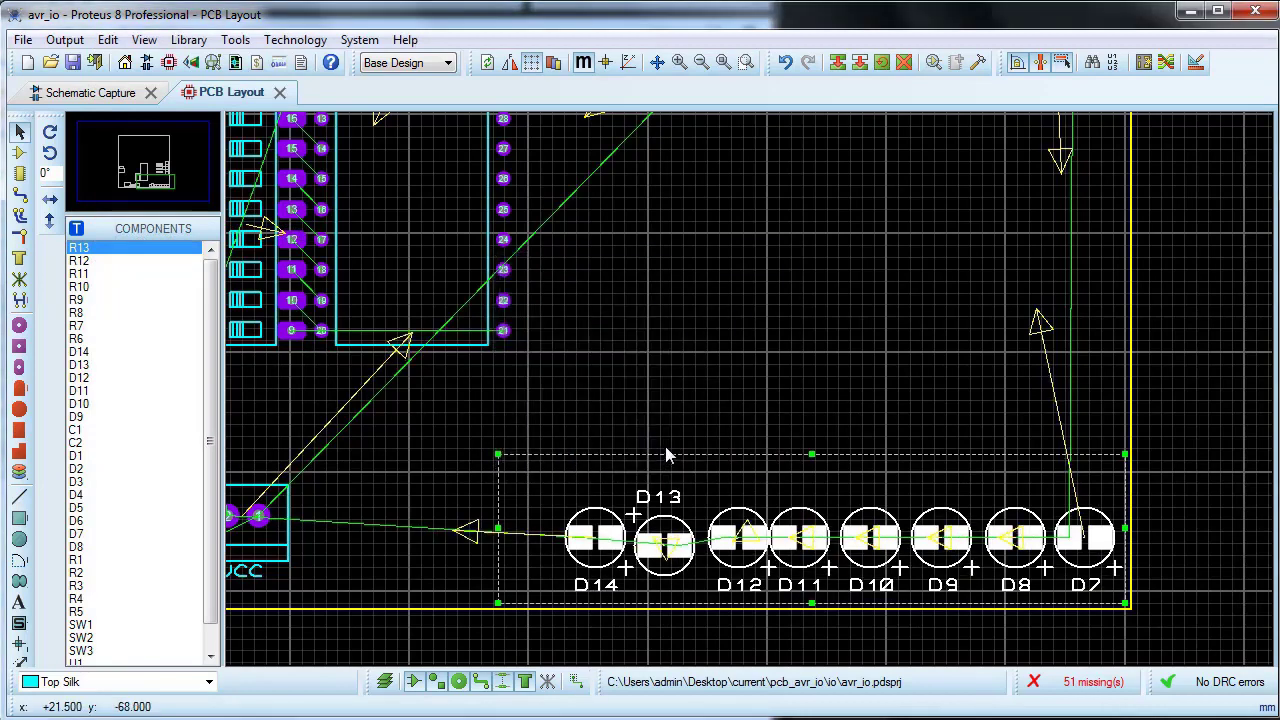
left_click(735, 410)
Step: Rotate LED D13 clockwise by 180 degrees so its cathode faces left like the other LEDs in the row
left_click(677, 530)
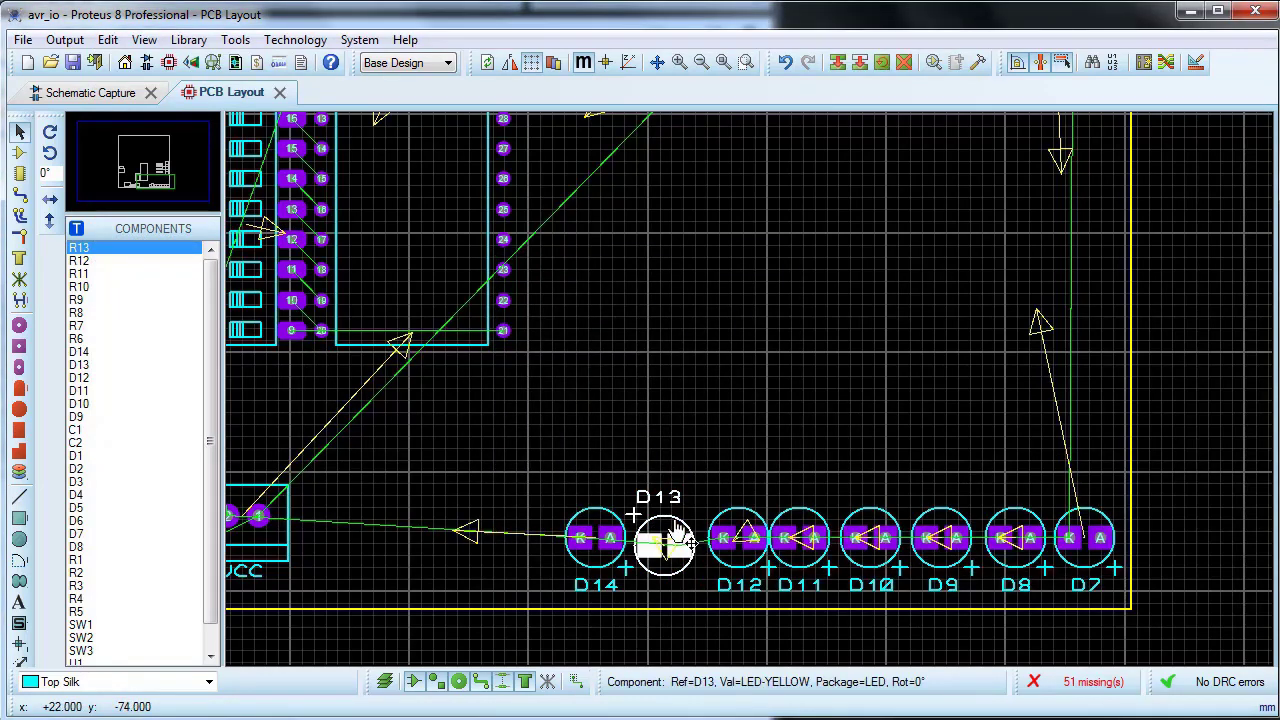
right_click(677, 530)
left_click(760, 103)
right_click(655, 530)
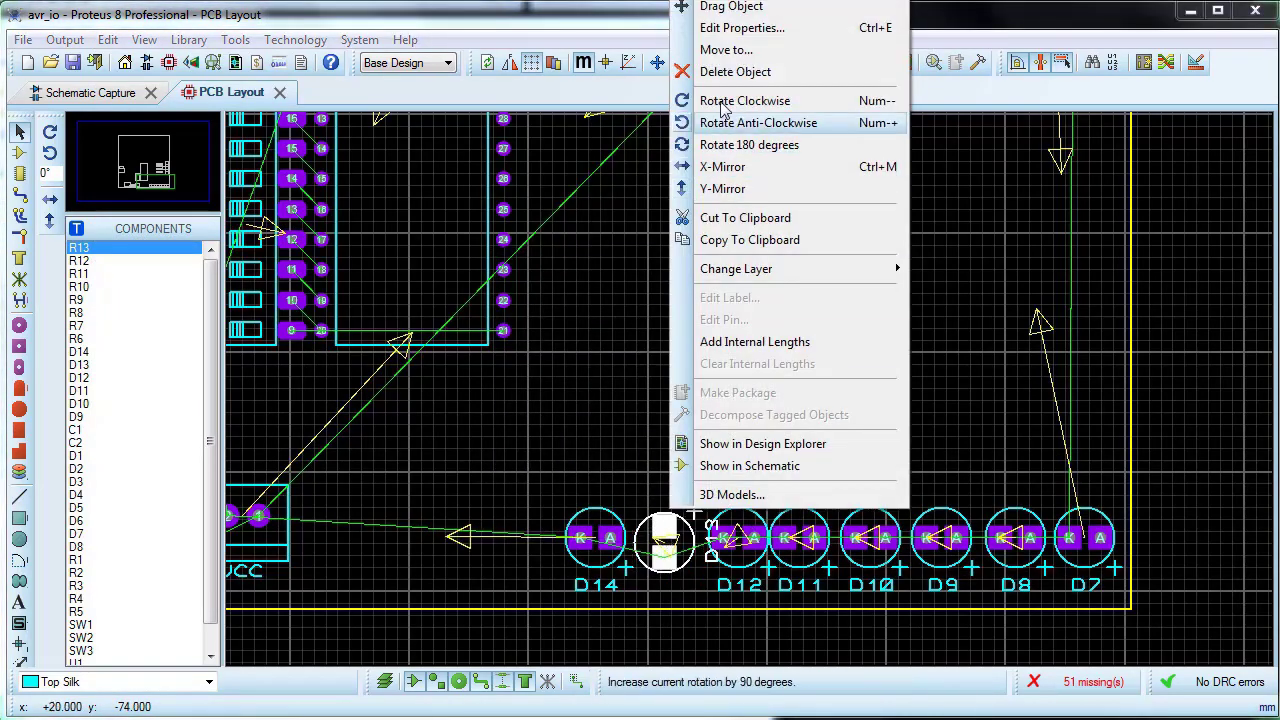
left_click(735, 101)
Step: Realign the whole bottom row, LEDs D7 through D14, at a common height
left_click_drag(486, 448, 1088, 570)
left_click(107, 39)
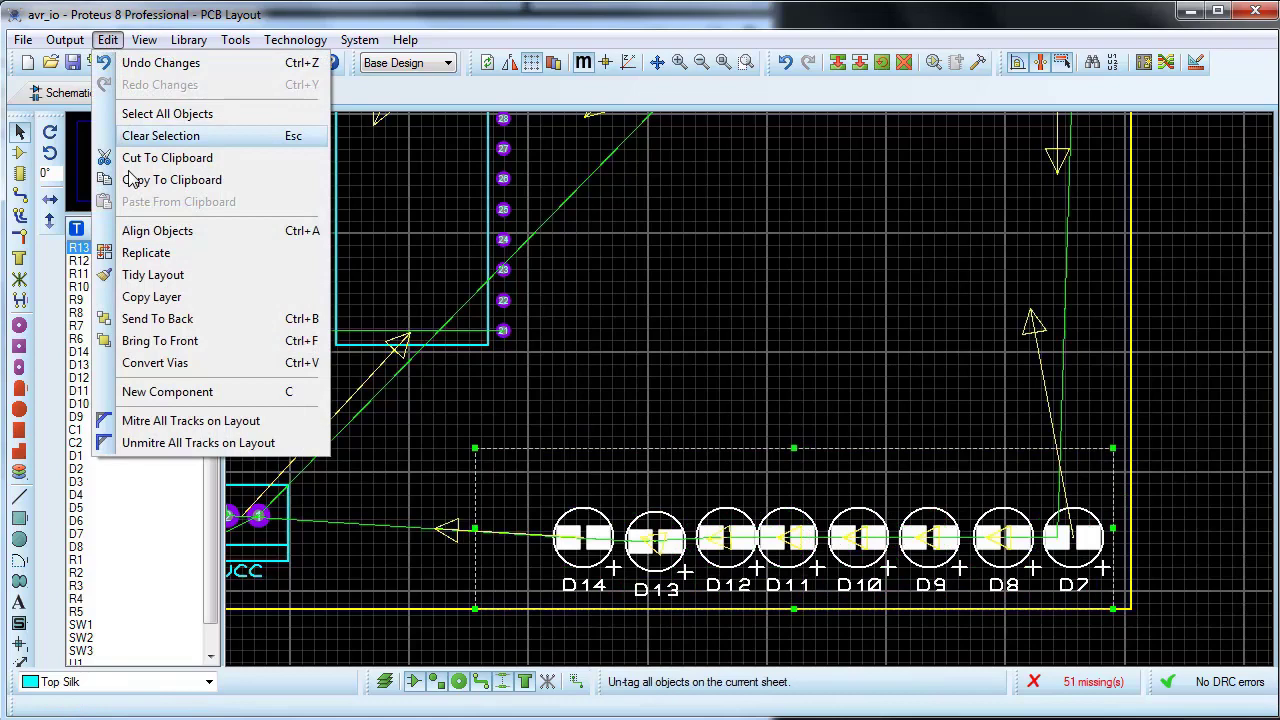
left_click(155, 231)
left_click(663, 446)
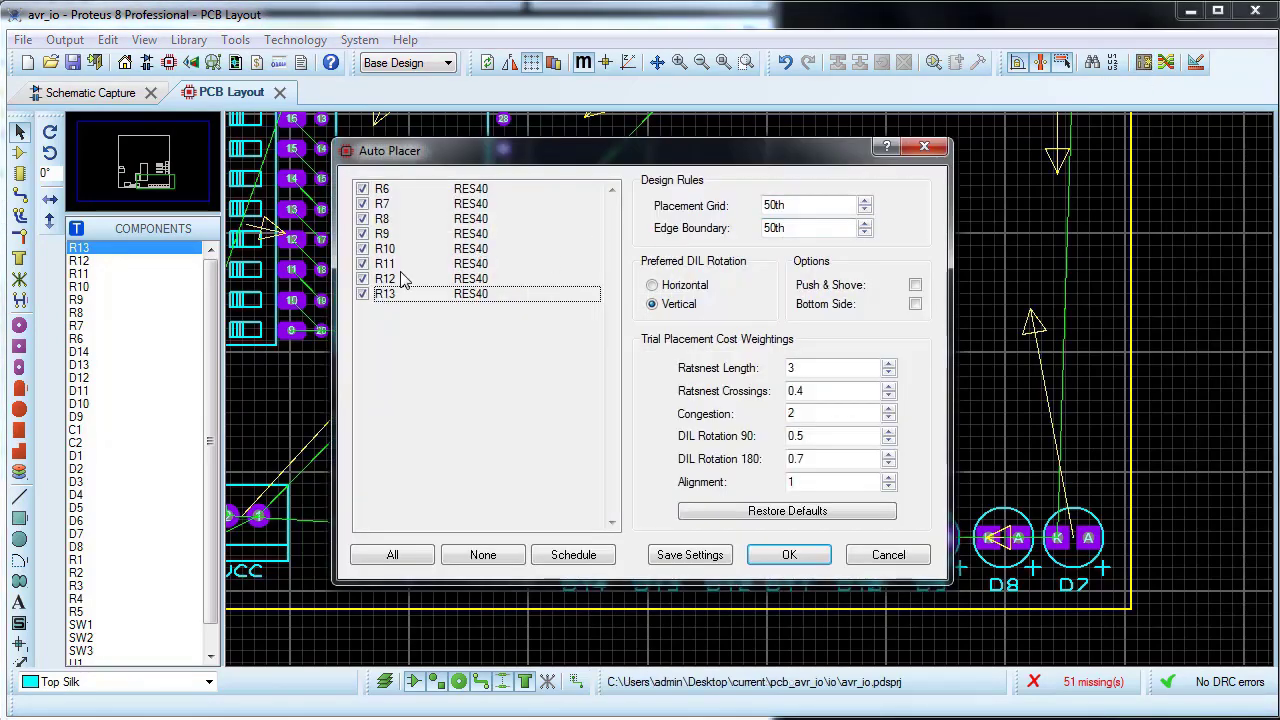
Step: Auto-place resistors R6 through R13, and rotate R7 upright and position it above LED D8
left_click(789, 556)
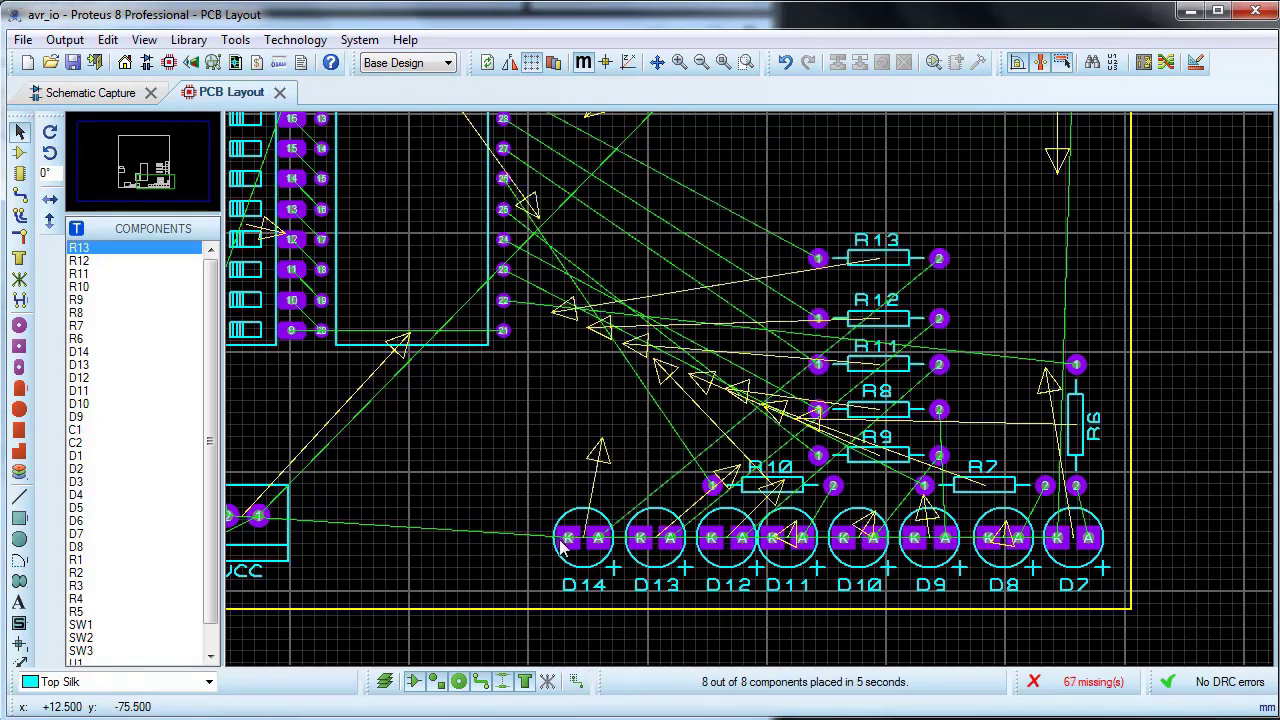
right_click(986, 485)
left_click(1087, 61)
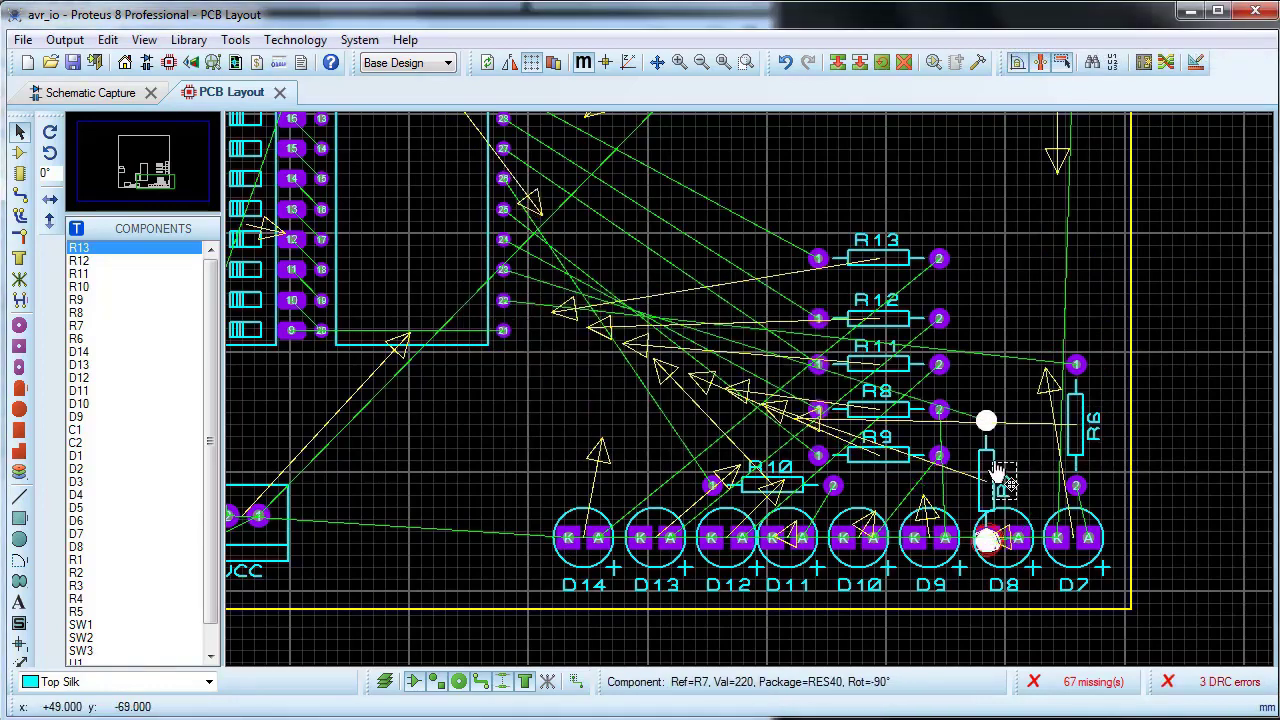
left_click_drag(998, 477, 1017, 425)
Step: Rotate resistors R8 and R13 upright, placing R8 above LED D9 and R13 above LED D14
right_click(904, 407)
left_click(995, 61)
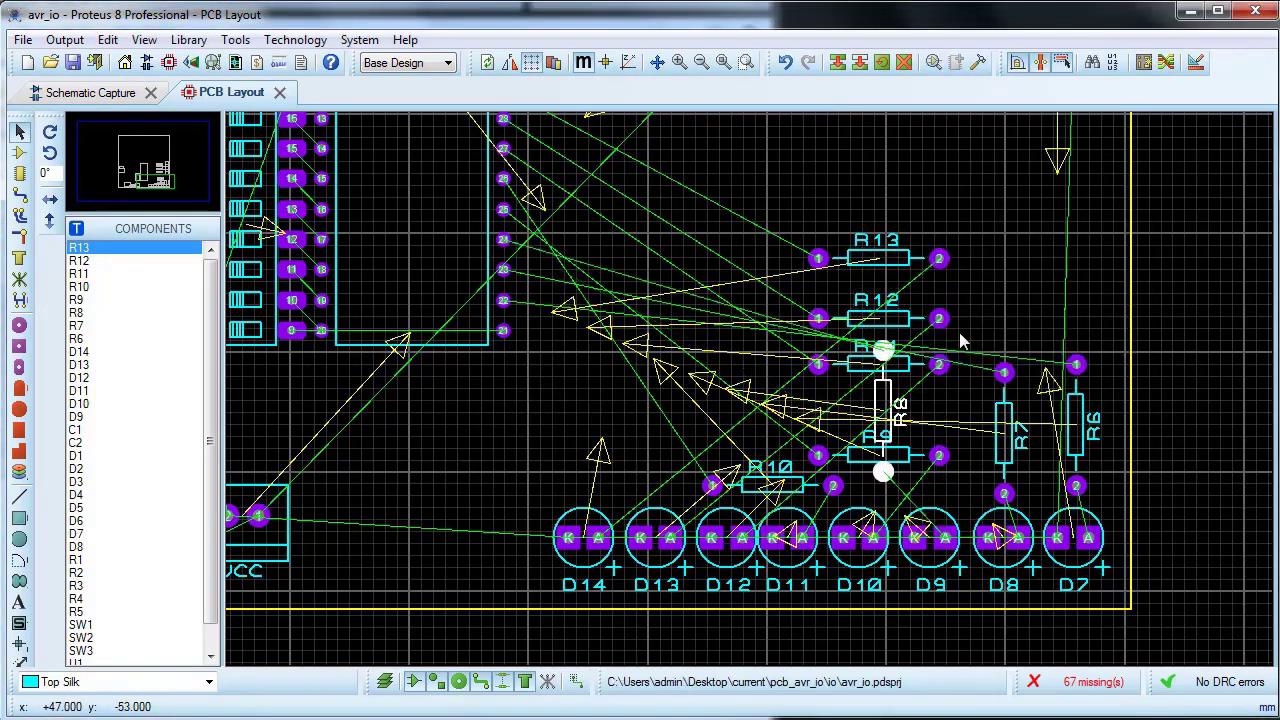
left_click_drag(884, 440, 940, 449)
right_click(905, 261)
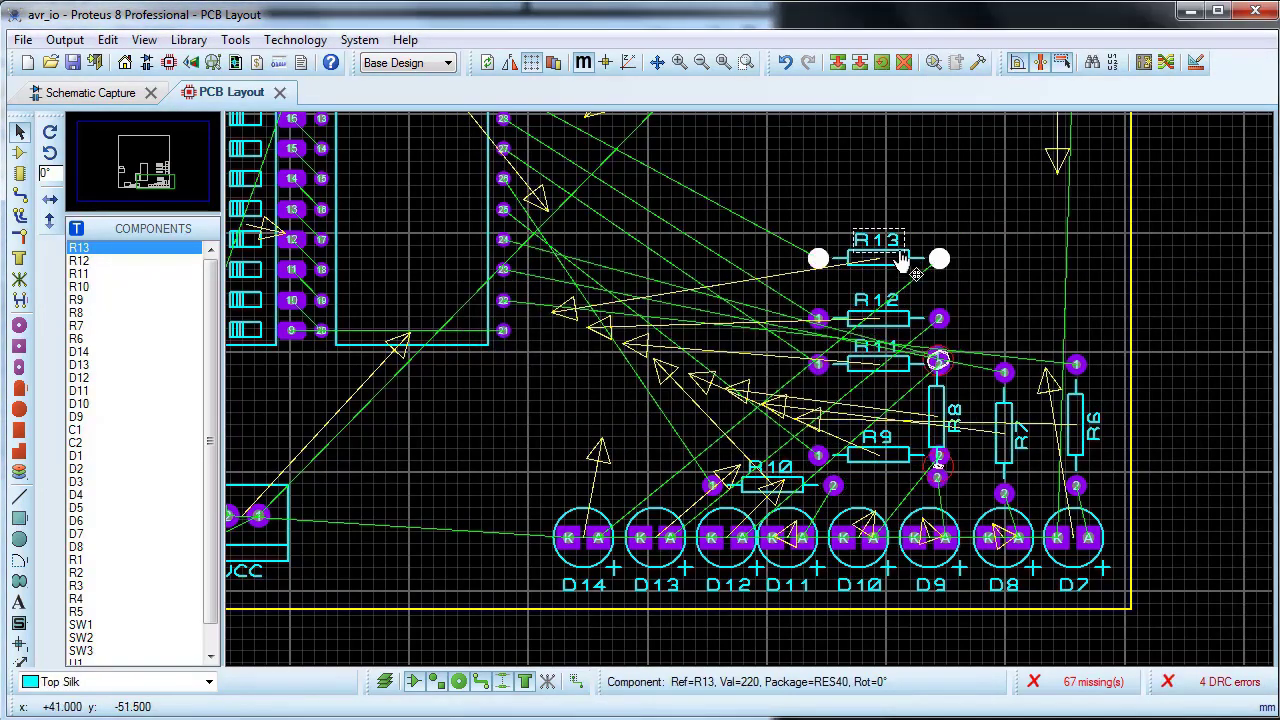
left_click(980, 320)
left_click_drag(882, 264, 597, 431)
Step: Rotate resistors R12 and R11 clockwise to stand upright, placing R12 above LED D13 and R11 above LED D12
right_click(884, 314)
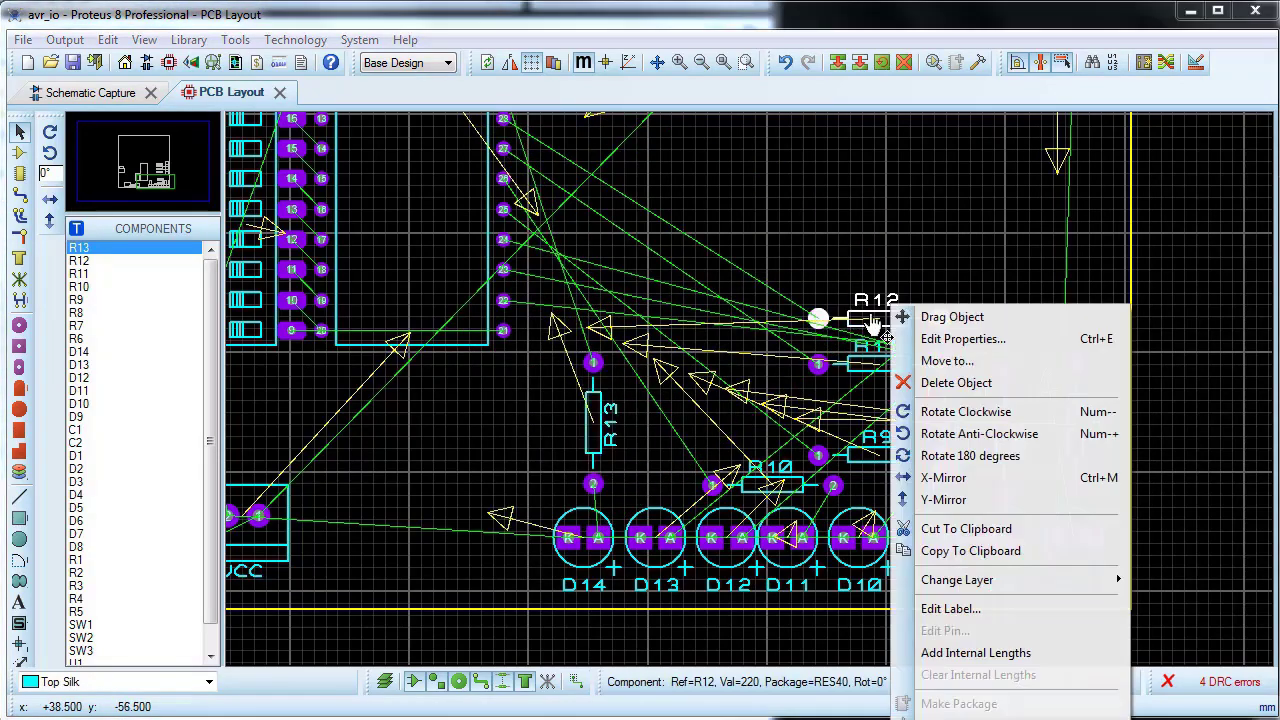
left_click(975, 411)
left_click_drag(876, 316, 661, 431)
right_click(878, 363)
left_click(943, 434)
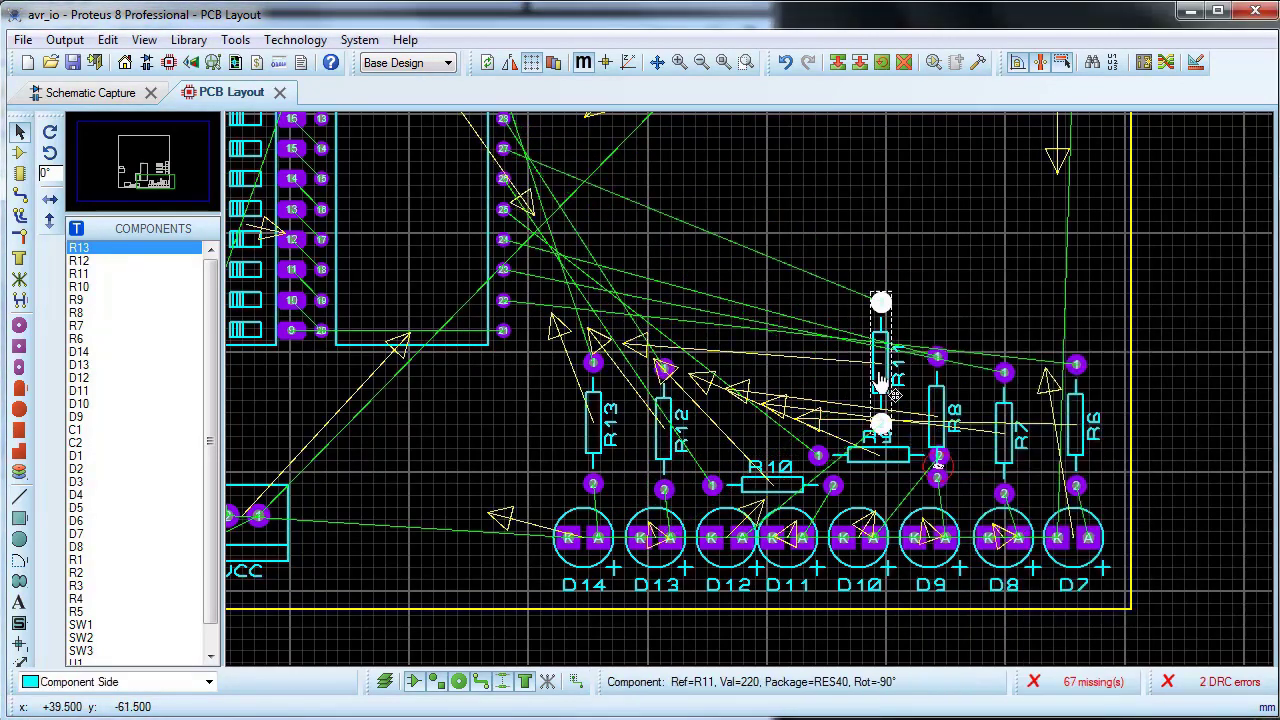
left_click_drag(880, 363, 743, 400)
Step: Rotate resistors R10 and R9 upright, placing R10 above LED D11 and R9 above LED D10
right_click(772, 455)
left_click(857, 54)
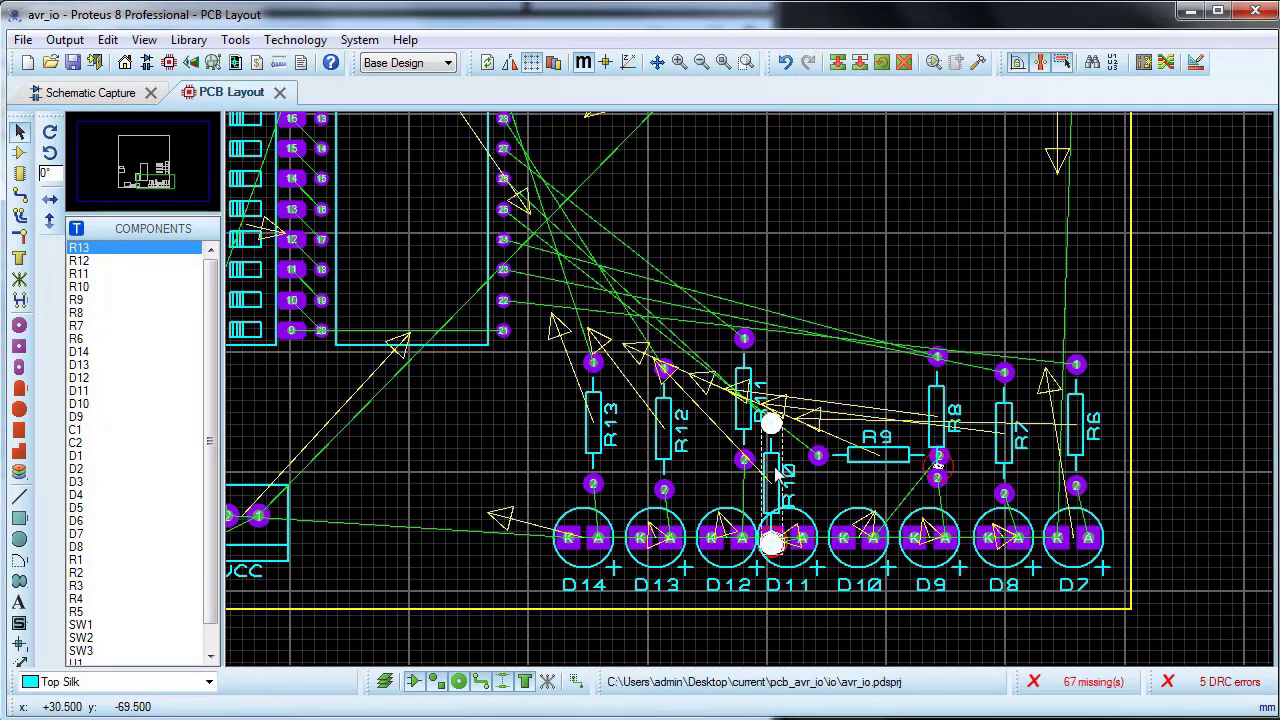
left_click_drag(779, 420, 809, 361)
right_click(882, 442)
left_click(952, 75)
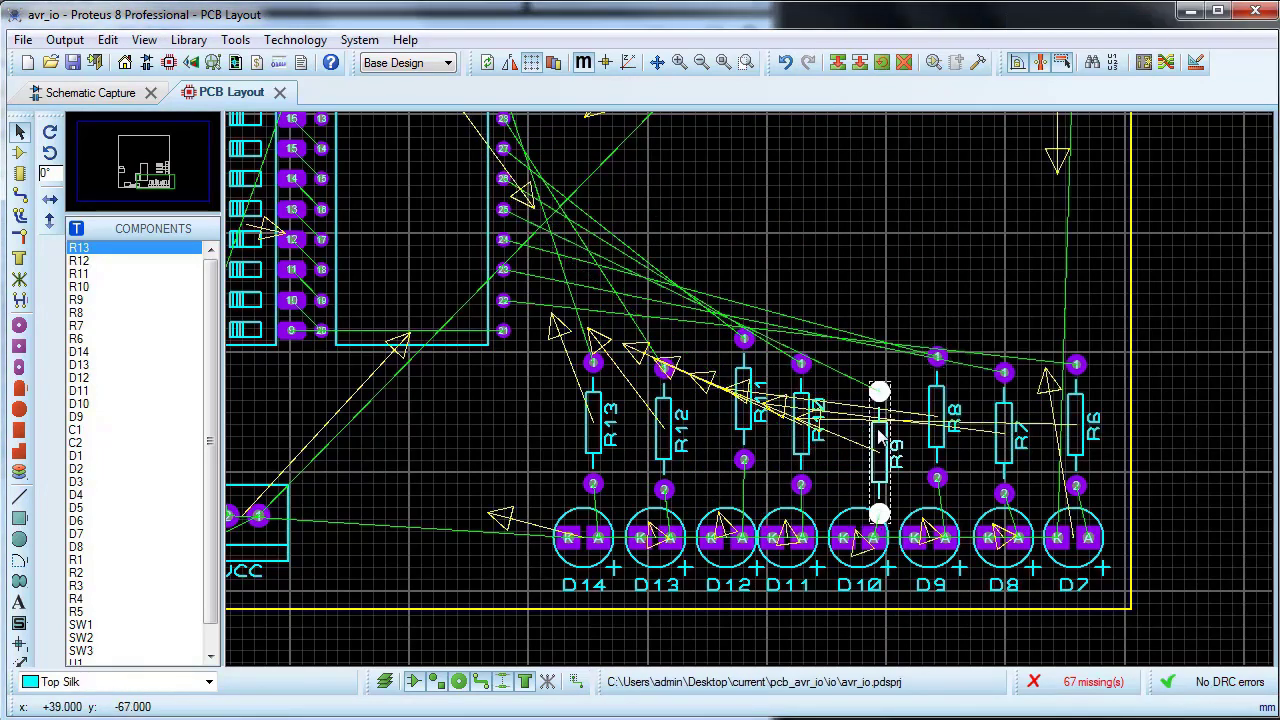
left_click_drag(888, 436, 882, 404)
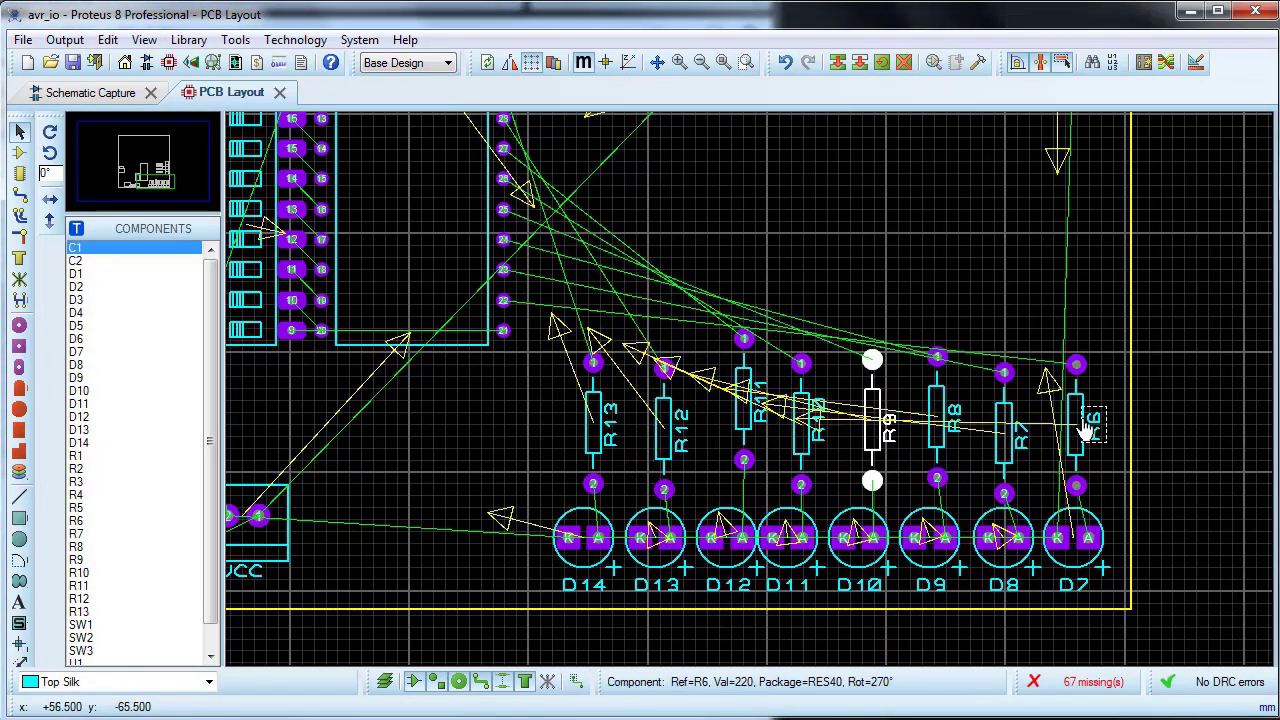
Step: Align resistor R6 with LED D7 and resistor R7 with LED D8, using Centre Vertically for each pair
left_click_drag(1030, 310, 1120, 592)
left_click(108, 39)
left_click(150, 223)
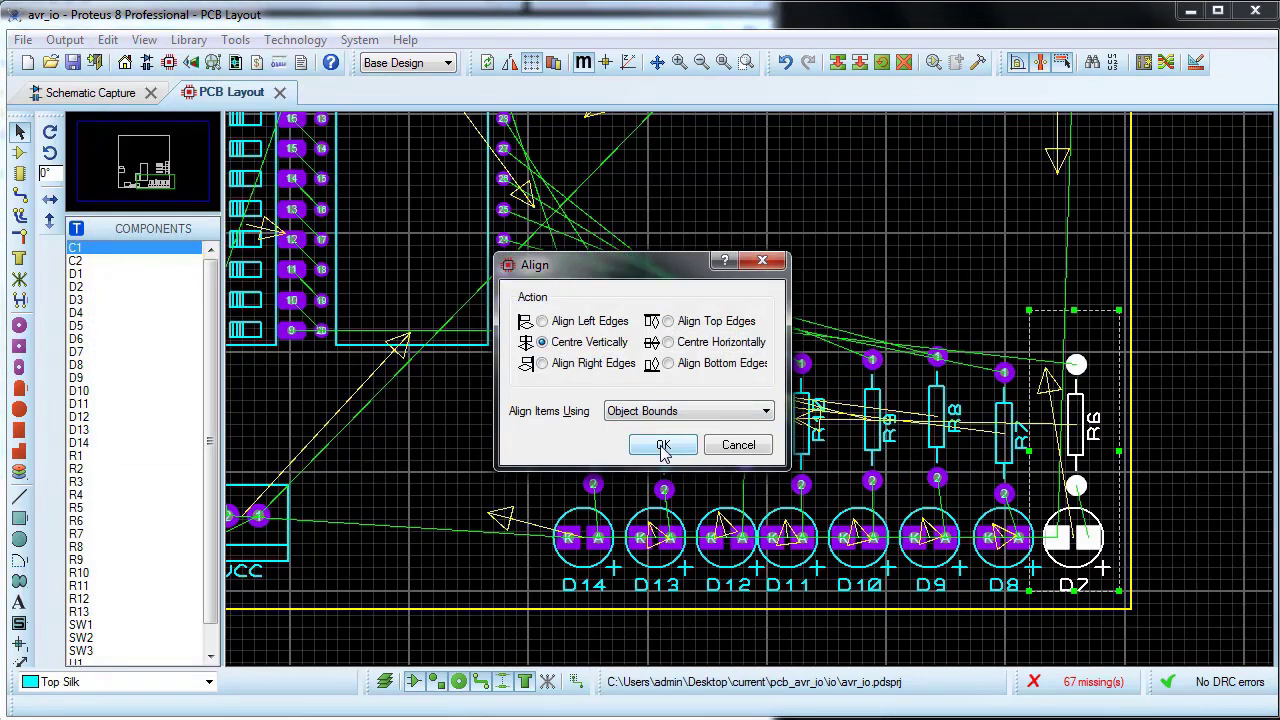
left_click(663, 445)
left_click_drag(964, 334, 1042, 568)
left_click(108, 39)
left_click(150, 225)
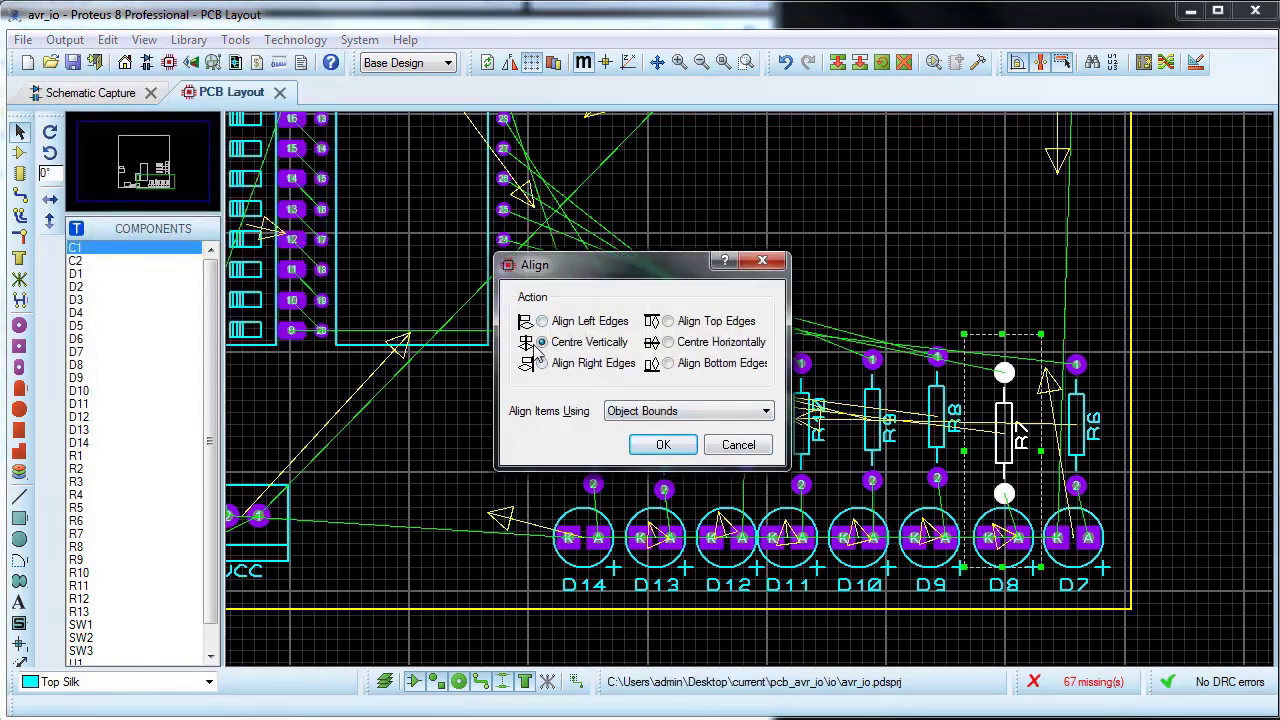
left_click(663, 445)
left_click(551, 313)
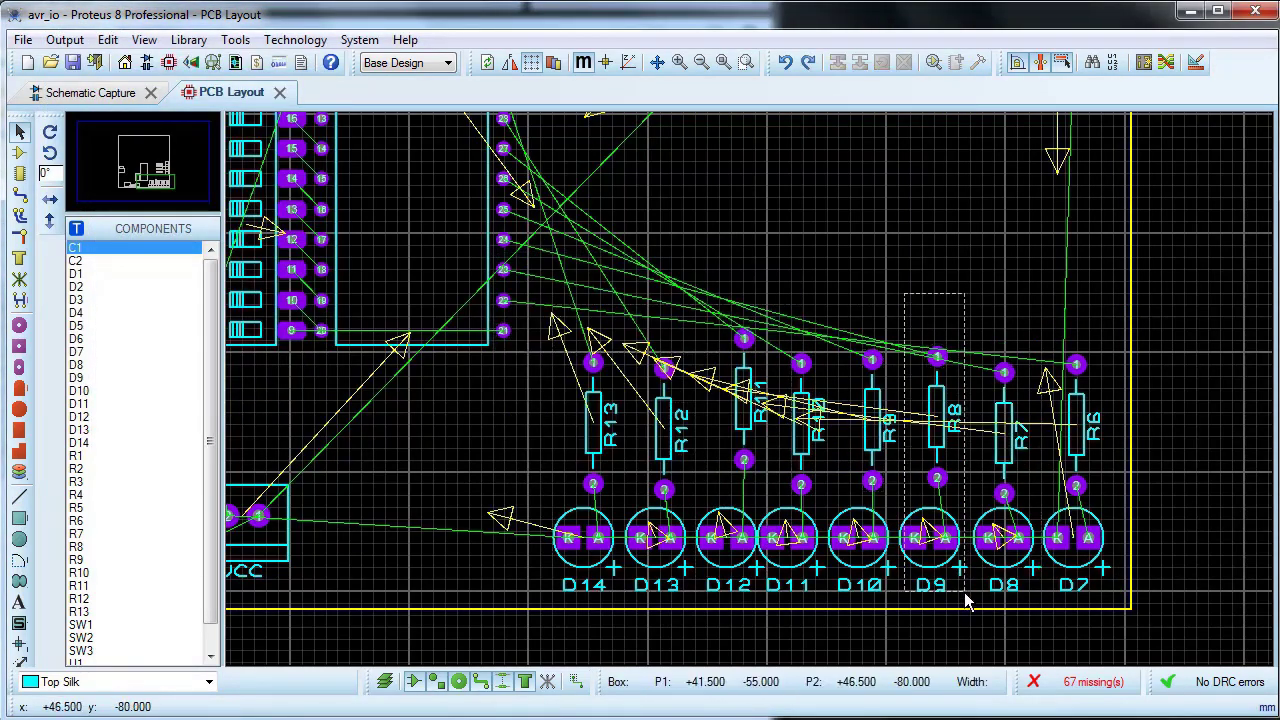
Step: Align resistor R8 with LED D9 and resistor R9 with LED D10, using Centre Vertically for each pair
left_click_drag(905, 278, 978, 605)
left_click(108, 39)
left_click(150, 228)
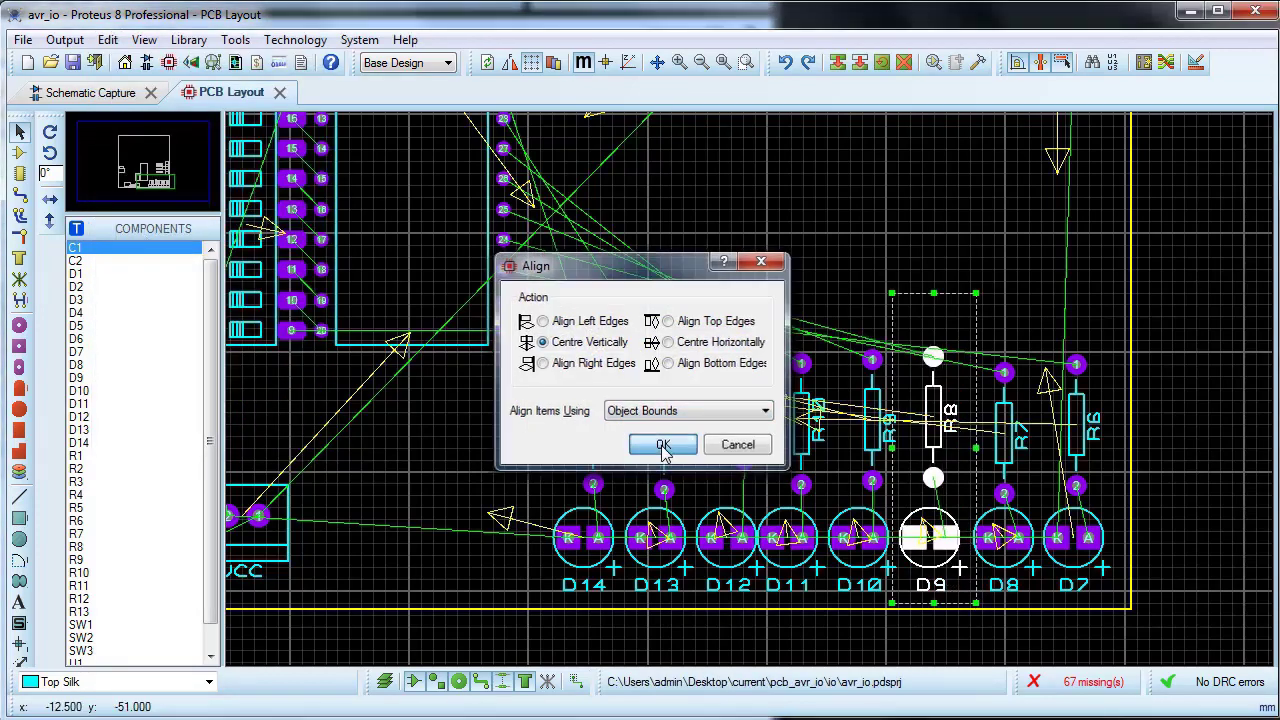
left_click(663, 447)
left_click_drag(815, 293, 905, 598)
key("ctrl+a")
Step: Shift LEDs D14, D13 and D12 slightly left to even out the spacing of the bottom LED row
left_click_drag(523, 441, 703, 596)
left_click_drag(676, 552, 663, 552)
left_click_drag(731, 546, 720, 565)
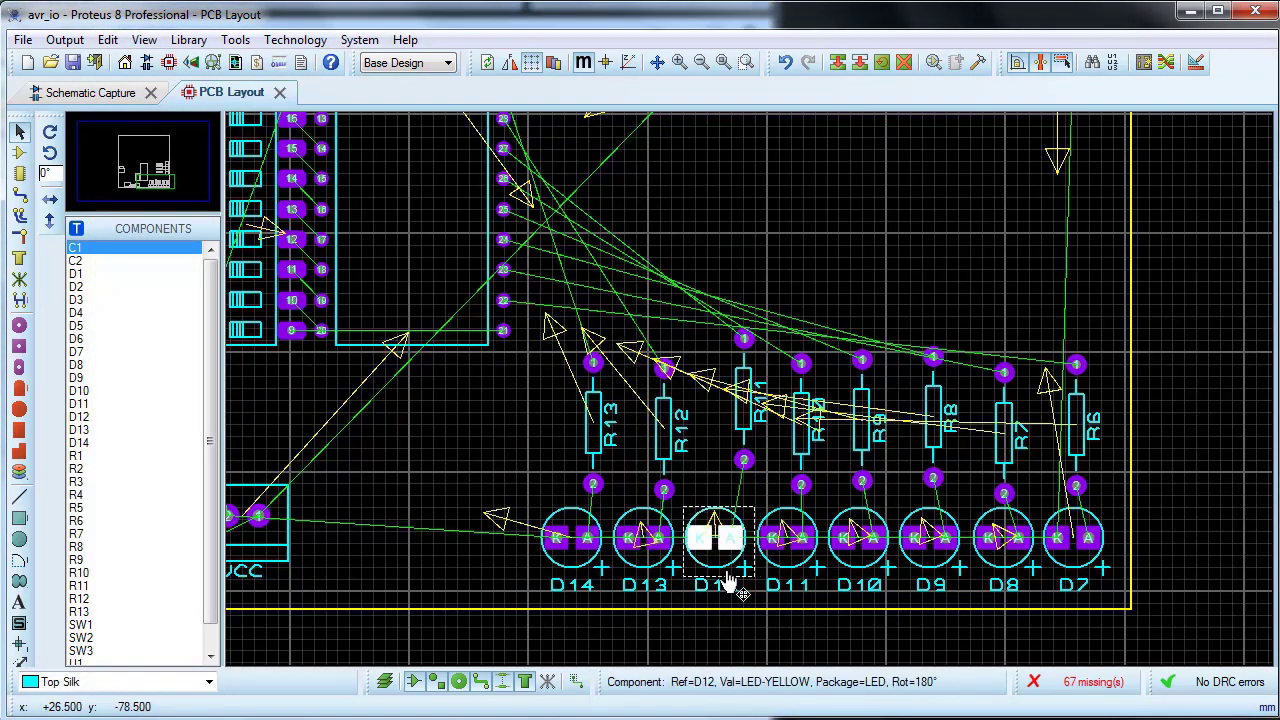
Step: Align resistor R10 with LED D11 and resistor R11 with LED D12, using Centre Vertically for each pair
left_click_drag(760, 281, 837, 607)
key("ctrl+a")
left_click(668, 445)
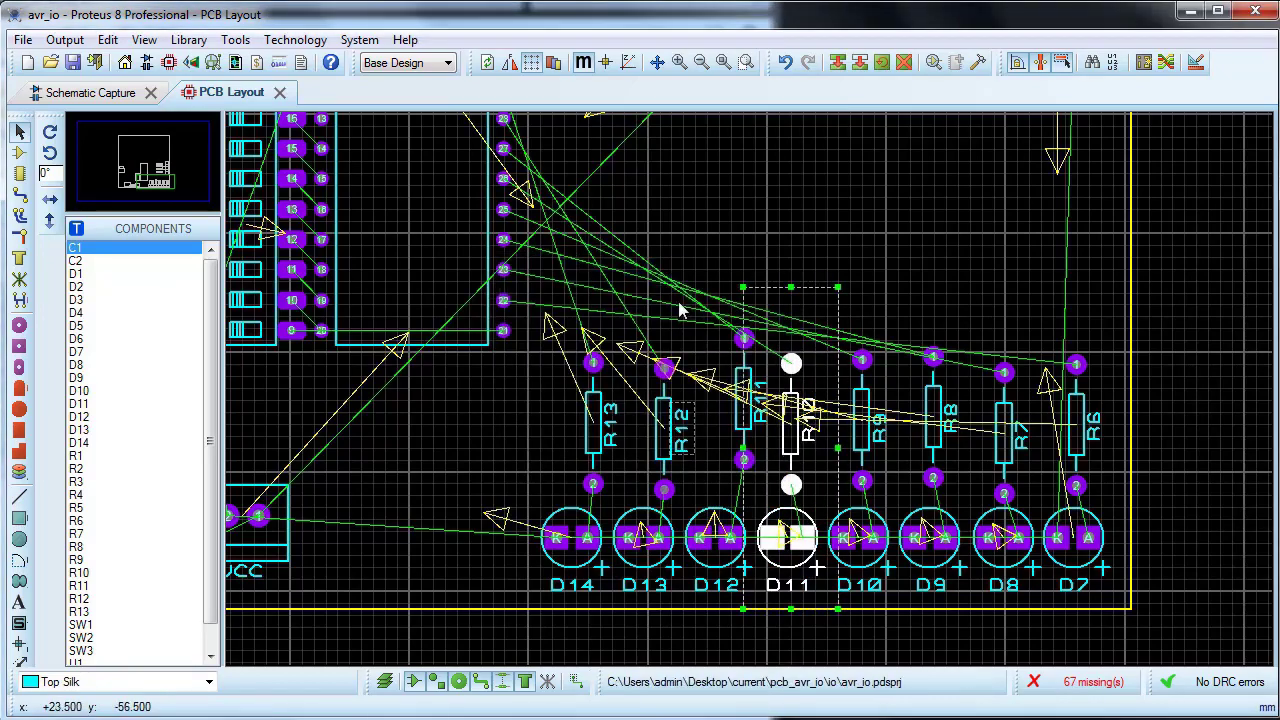
left_click_drag(660, 239, 757, 604)
key("ctrl+a")
left_click(668, 444)
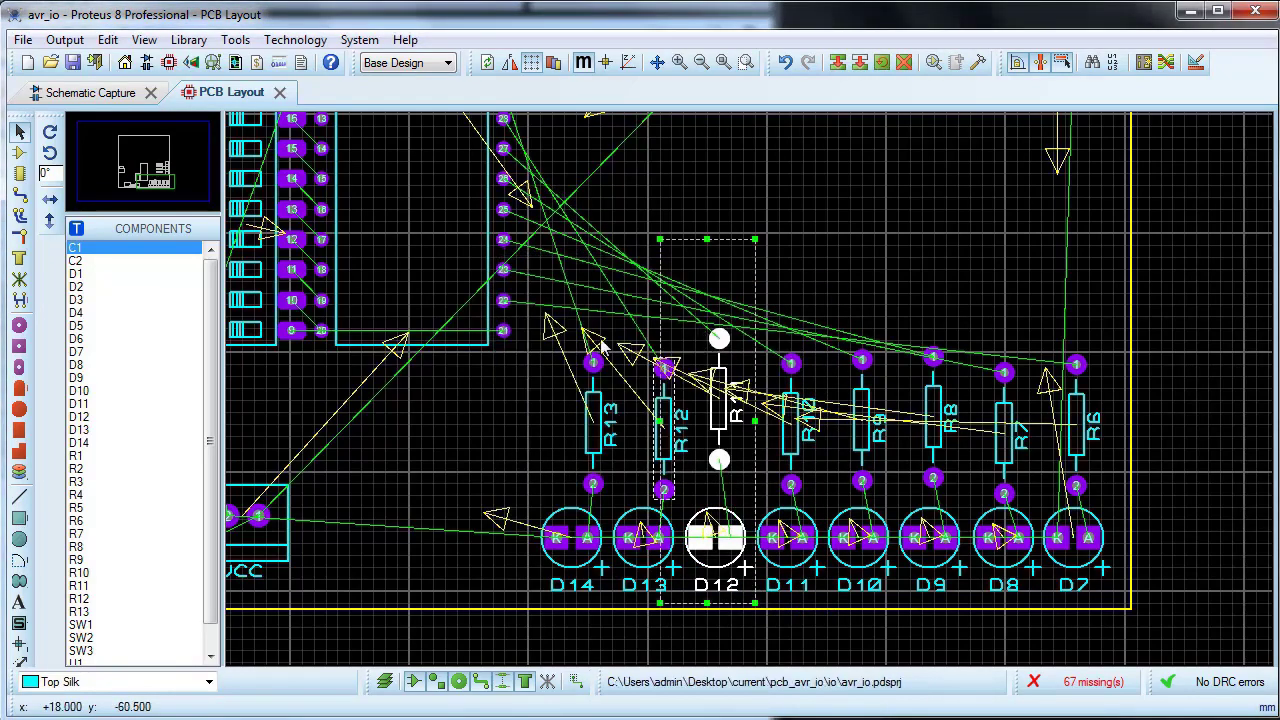
Step: Align resistor R12 with LED D13 and resistor R13 with LED D14, using Centre Vertically for each pair
left_click_drag(606, 306, 686, 598)
key("ctrl+a")
left_click(668, 445)
left_click_drag(528, 287, 612, 598)
key("ctrl+a")
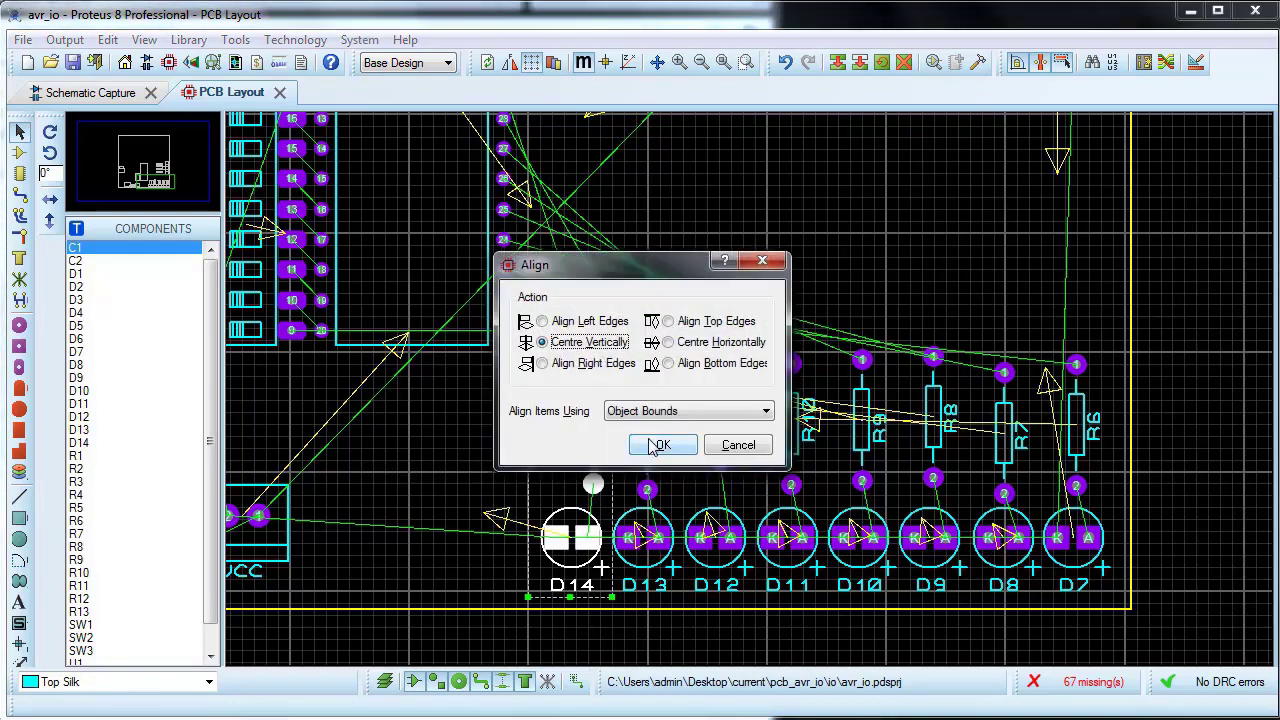
left_click(668, 445)
left_click(649, 420)
Step: Align resistors R6 to R13 in one horizontal row above the bottom LEDs and save the project
left_click(762, 202)
left_click_drag(516, 310, 1113, 500)
key("ctrl+a")
left_click(670, 447)
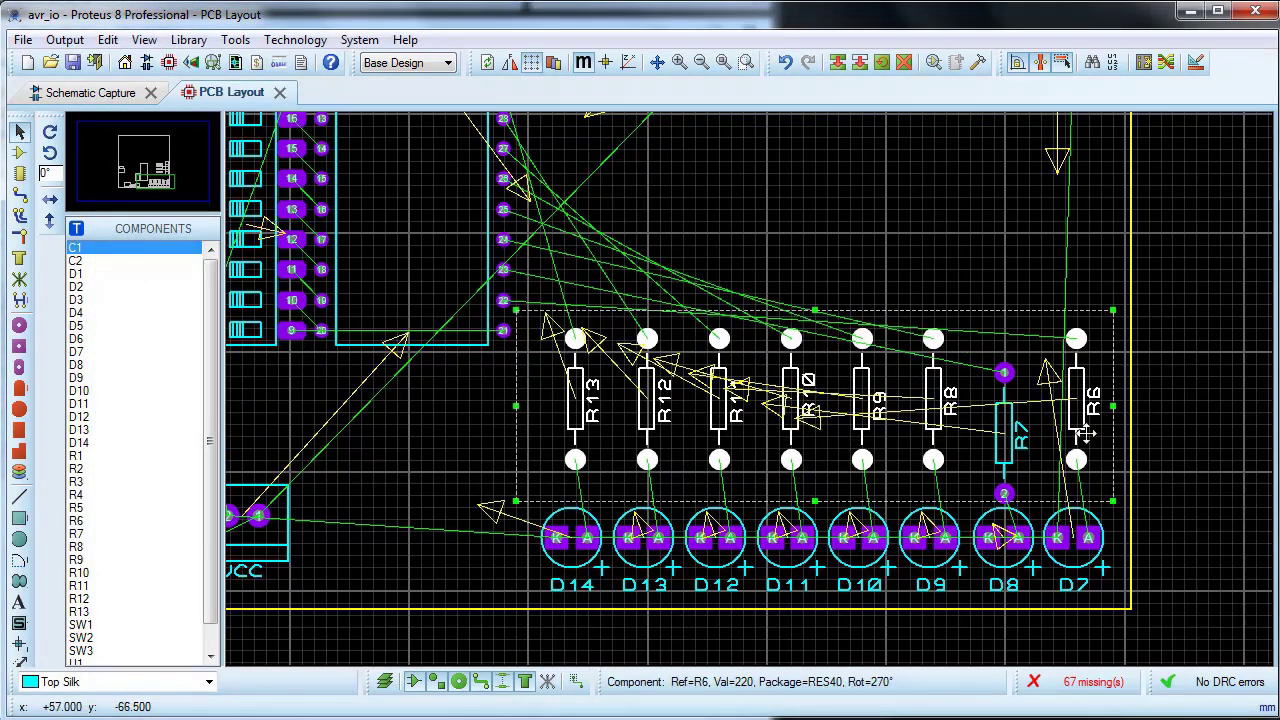
left_click(804, 175)
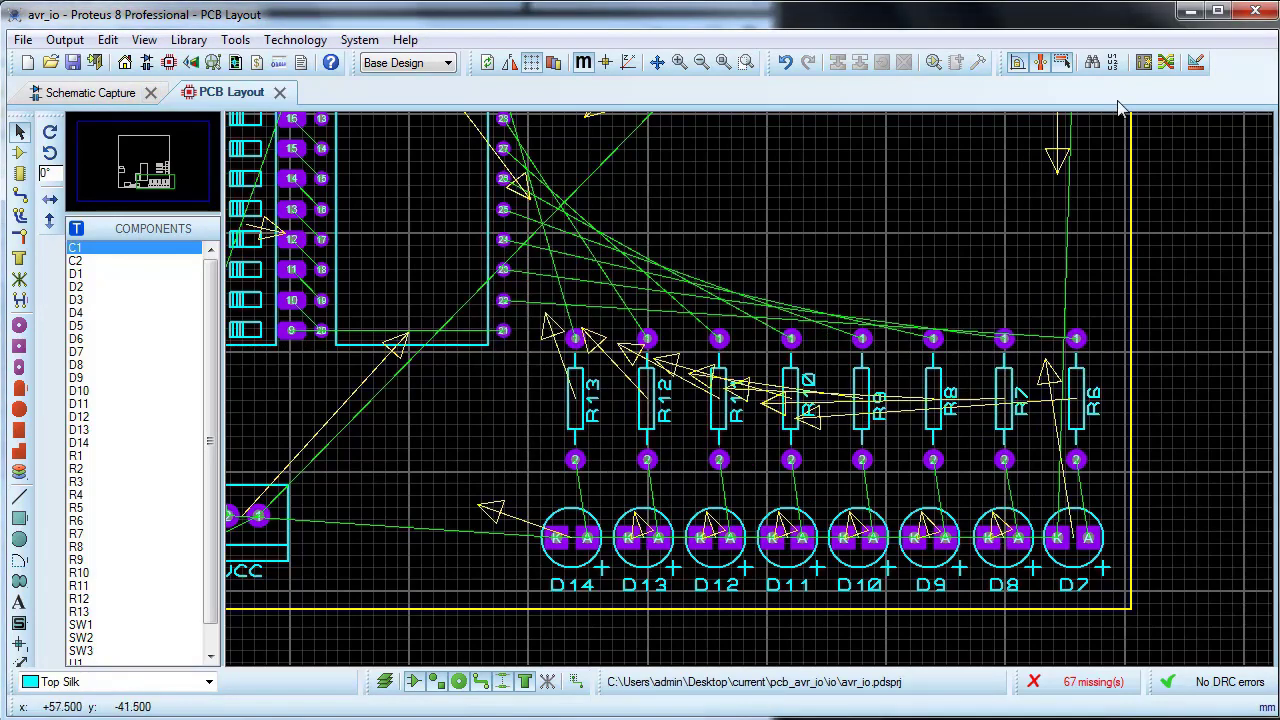
left_click(74, 62)
Step: Shift SW2 with C2, and the SW1, C1, R1 and VCC connector group, to the right towards the microcontroller
scroll(805, 444, "down", 3)
left_click_drag(581, 237, 484, 362)
left_click_drag(511, 332, 577, 332)
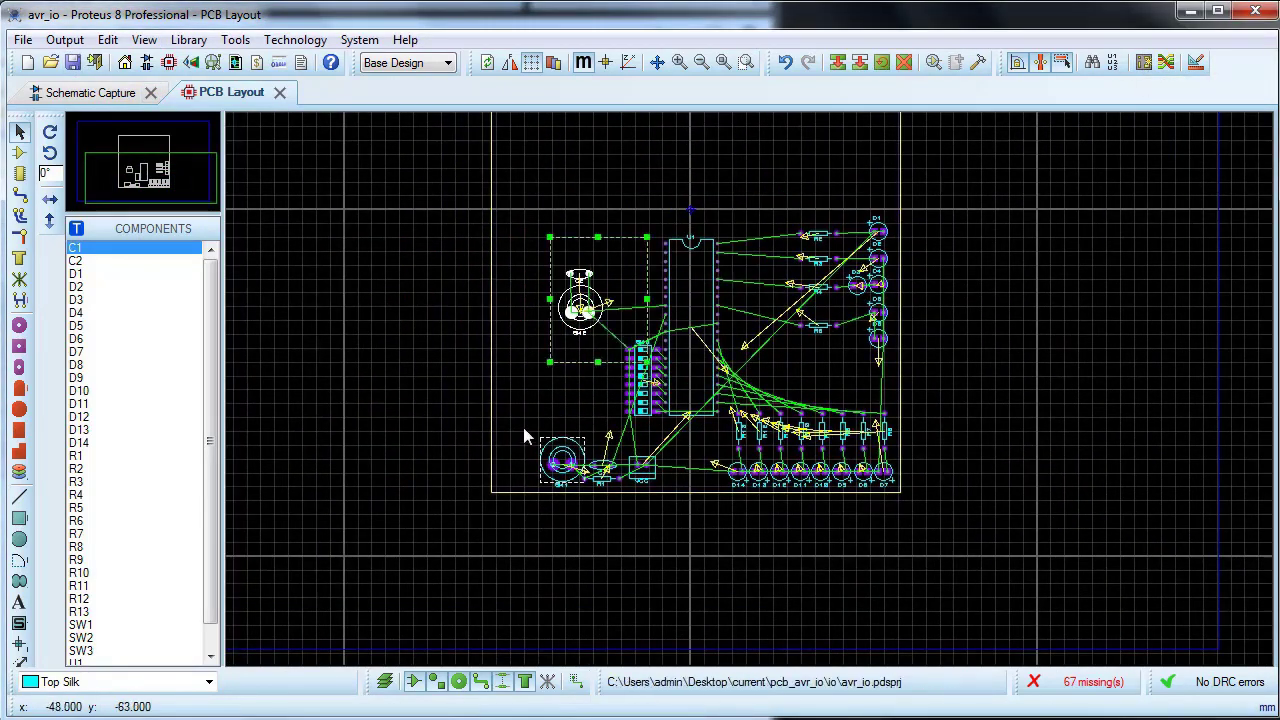
left_click_drag(523, 428, 661, 484)
left_click_drag(638, 478, 676, 478)
left_click(632, 500)
Step: Move U1, SW3, SW2 and C2 right and slightly up, then shift the SW1, C1, R1 and VCC group slightly right
scroll(636, 375, "up", 2)
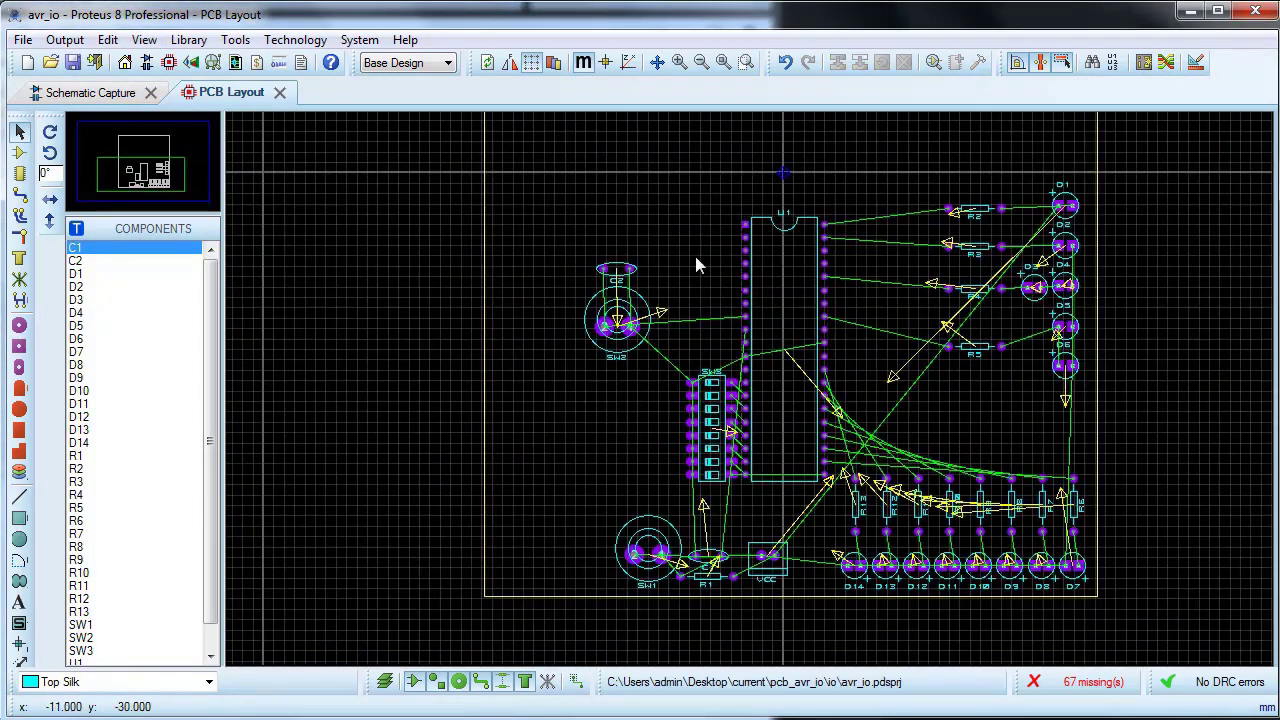
left_click_drag(584, 187, 878, 458)
left_click_drag(557, 502, 808, 592)
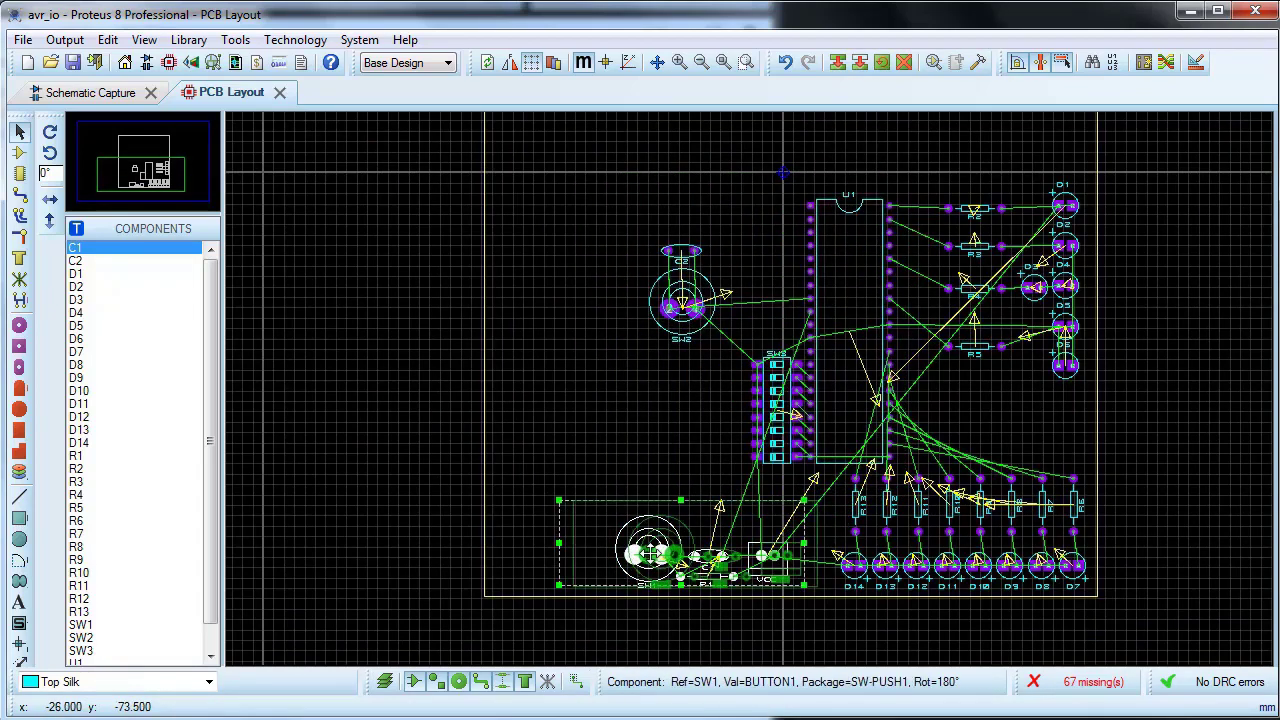
left_click_drag(647, 556, 673, 556)
Step: Shrink the board outline by bringing its left edge and top edge in close to the components
left_click(485, 180)
left_click_drag(485, 181, 627, 182)
scroll(665, 357, "down", 2)
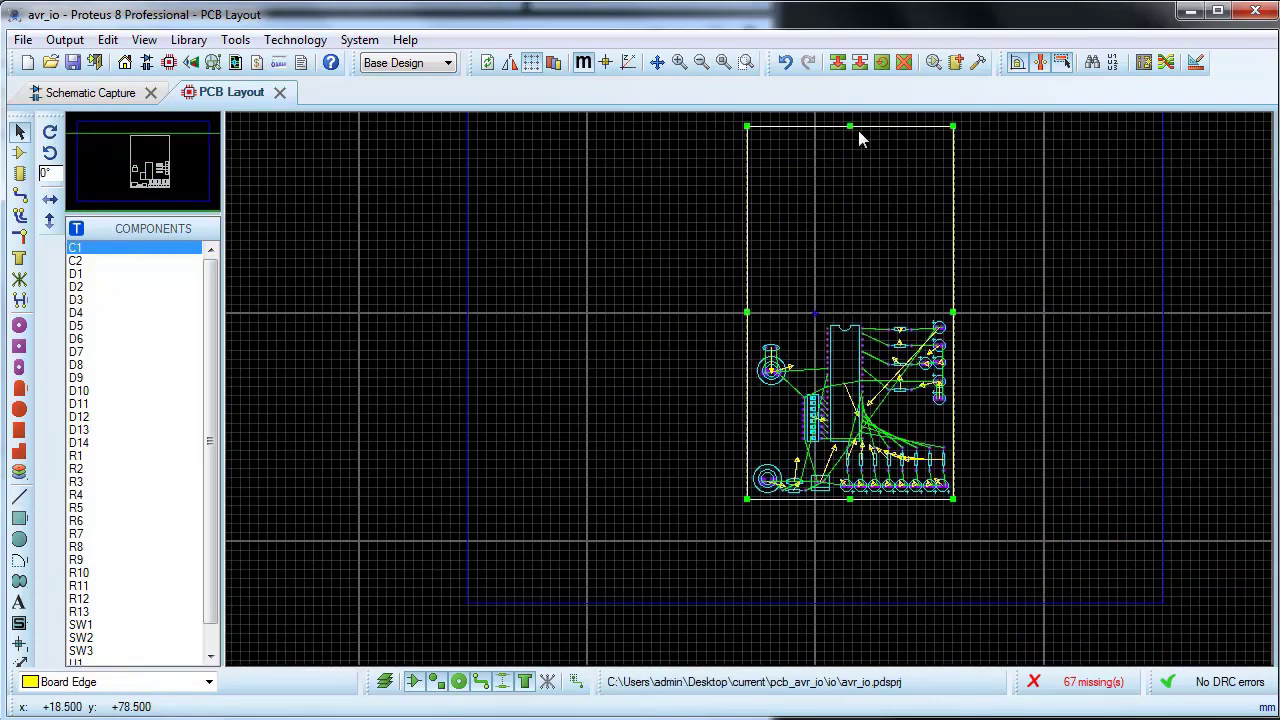
scroll(858, 130, "up", 1)
left_click_drag(748, 373, 751, 625)
scroll(777, 592, "down", 1)
scroll(764, 570, "up", 1)
scroll(745, 334, "up", 1)
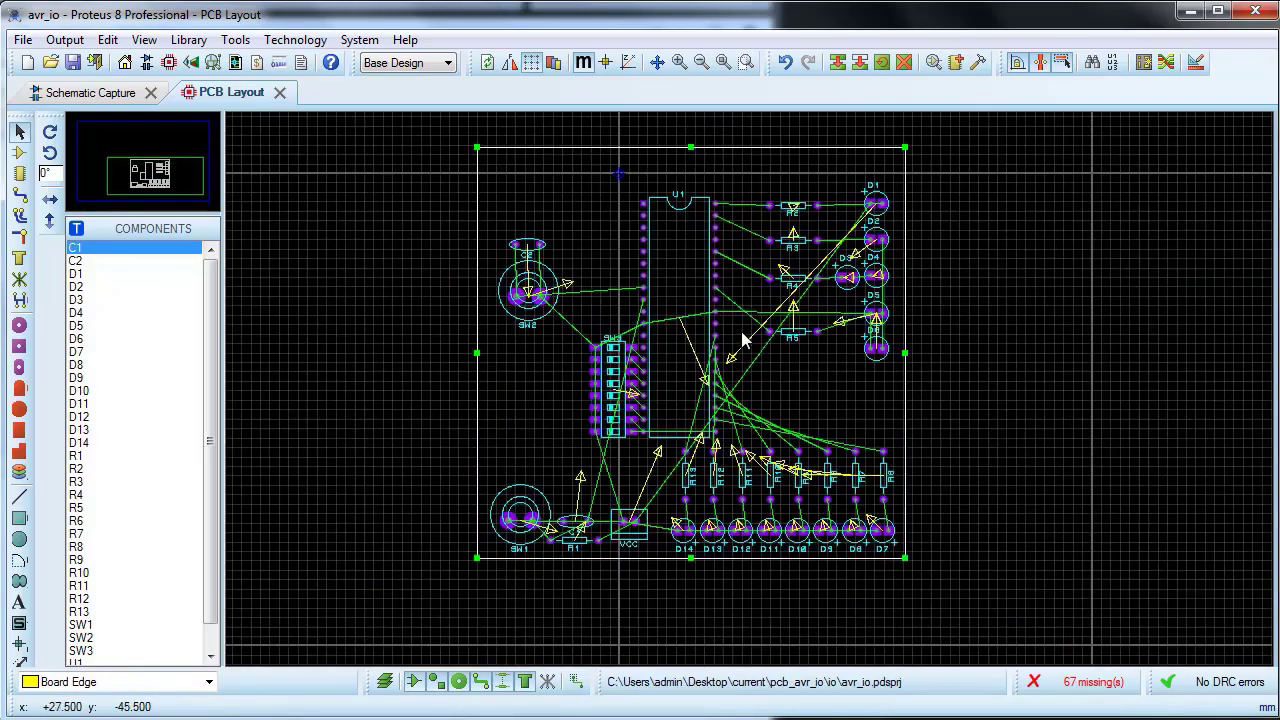
Step: Place SW2 nearer the left board edge with C2 directly below it, and save the project
left_click_drag(568, 204, 509, 328)
left_click(606, 232)
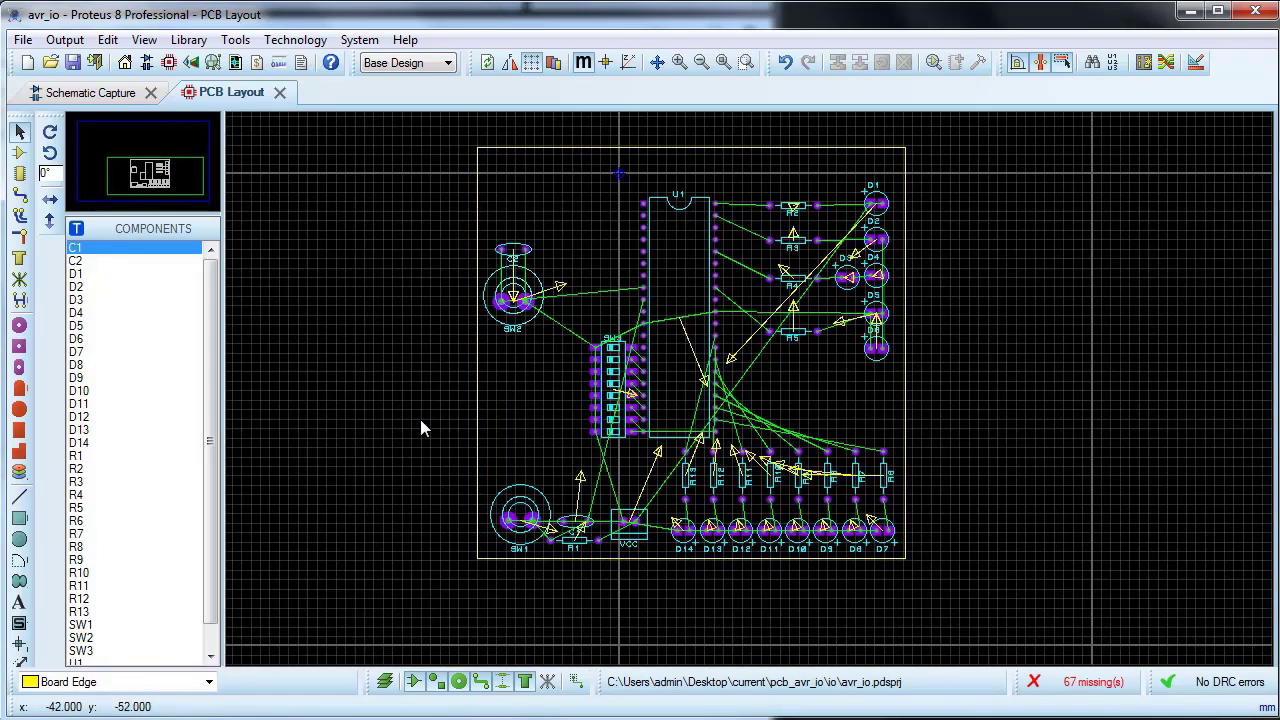
left_click_drag(508, 251, 509, 346)
left_click(487, 387)
left_click(77, 61)
Step: Nudge switch SW1 slightly up and the VCC connector slightly down near the bottom board edge
scroll(638, 297, "up", 2)
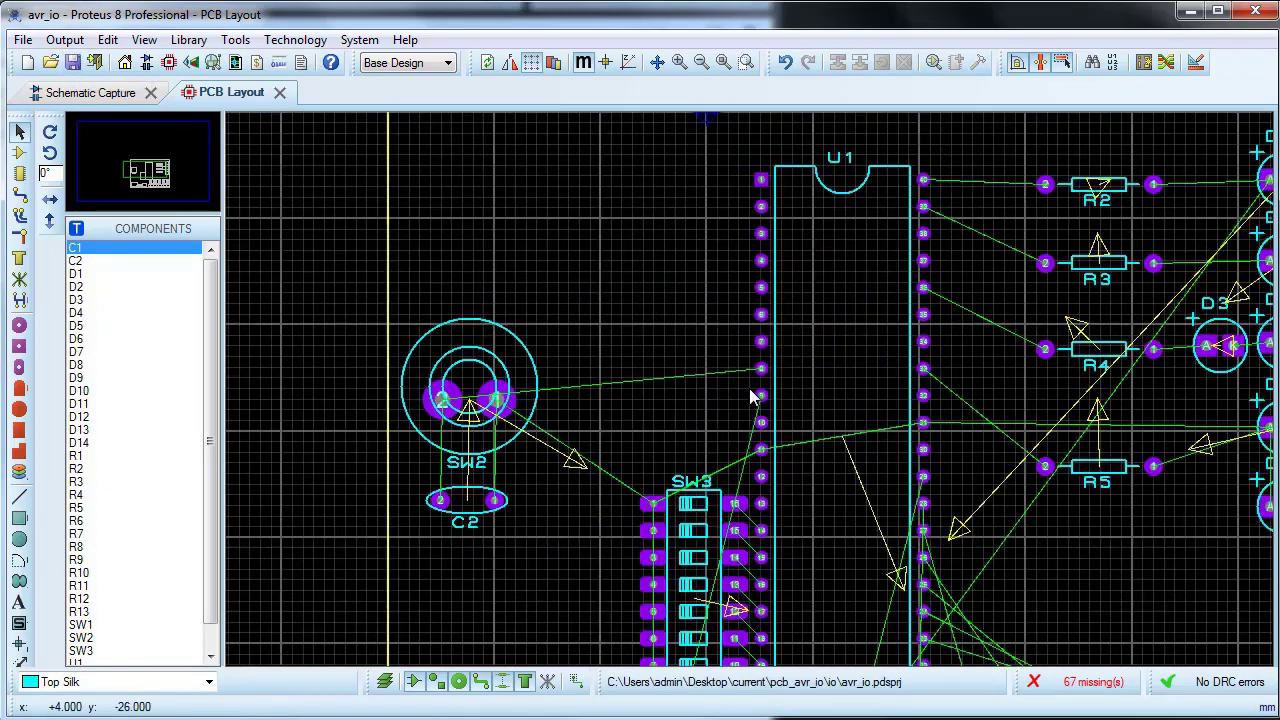
scroll(752, 396, "down", 3)
scroll(752, 396, "up", 1)
scroll(752, 396, "down", 1)
scroll(752, 394, "up", 4)
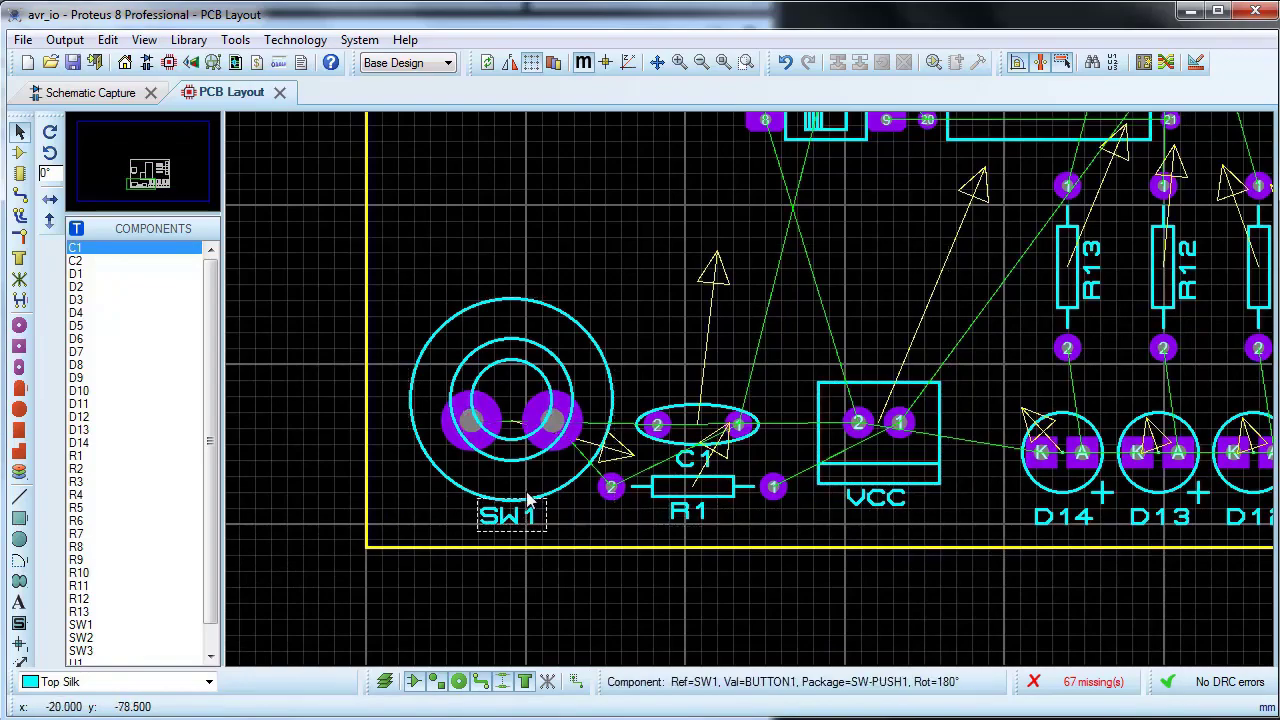
left_click_drag(600, 355, 600, 346)
left_click_drag(937, 421, 938, 431)
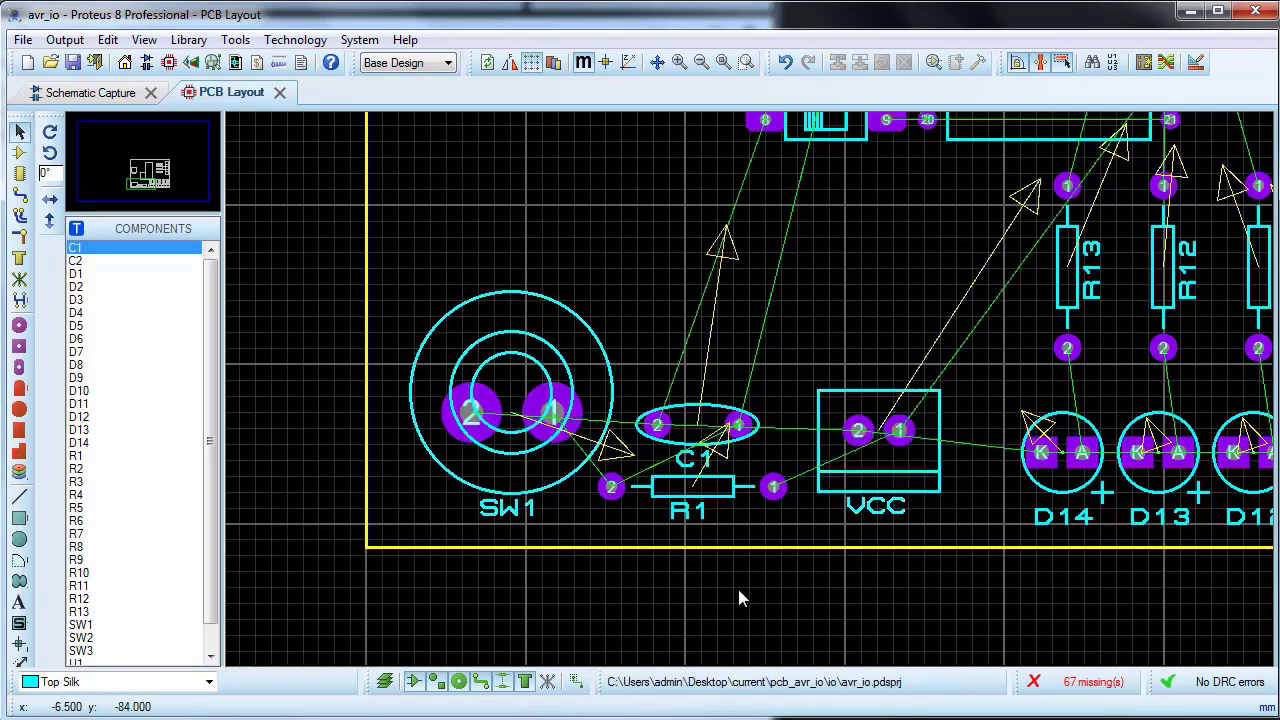
Step: Shift LEDs D7 to D14 slightly left so their anode pads sit under the resistor pads, and save the project
scroll(643, 380, "down", 3)
scroll(749, 388, "up", 1)
scroll(752, 396, "down", 1)
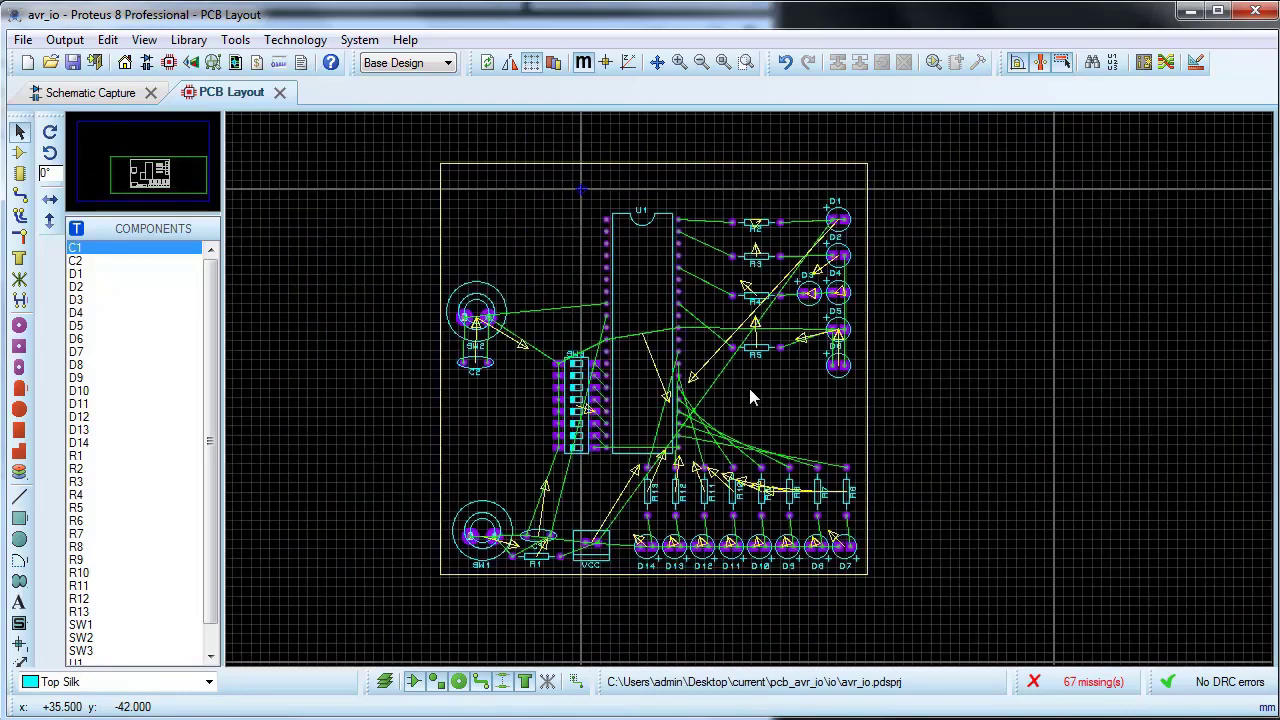
scroll(749, 388, "up", 1)
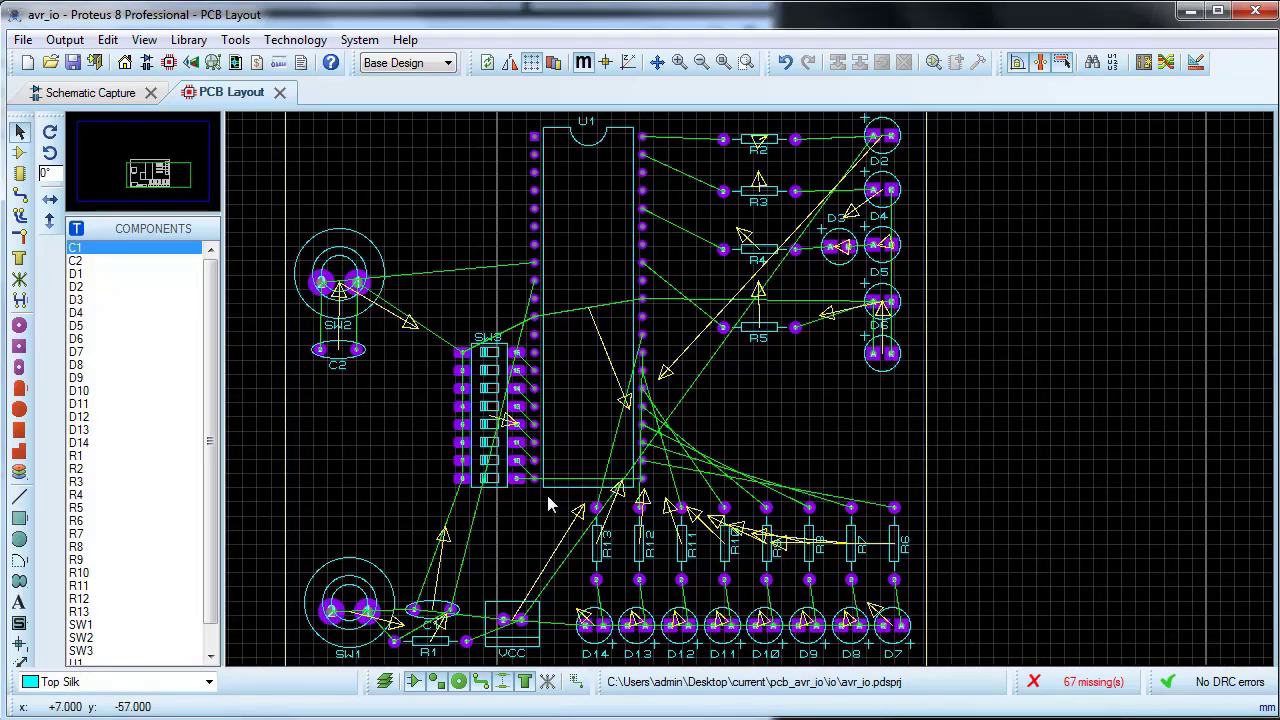
scroll(546, 491, "up", 2)
left_click_drag(317, 300, 1085, 418)
left_click(1237, 417)
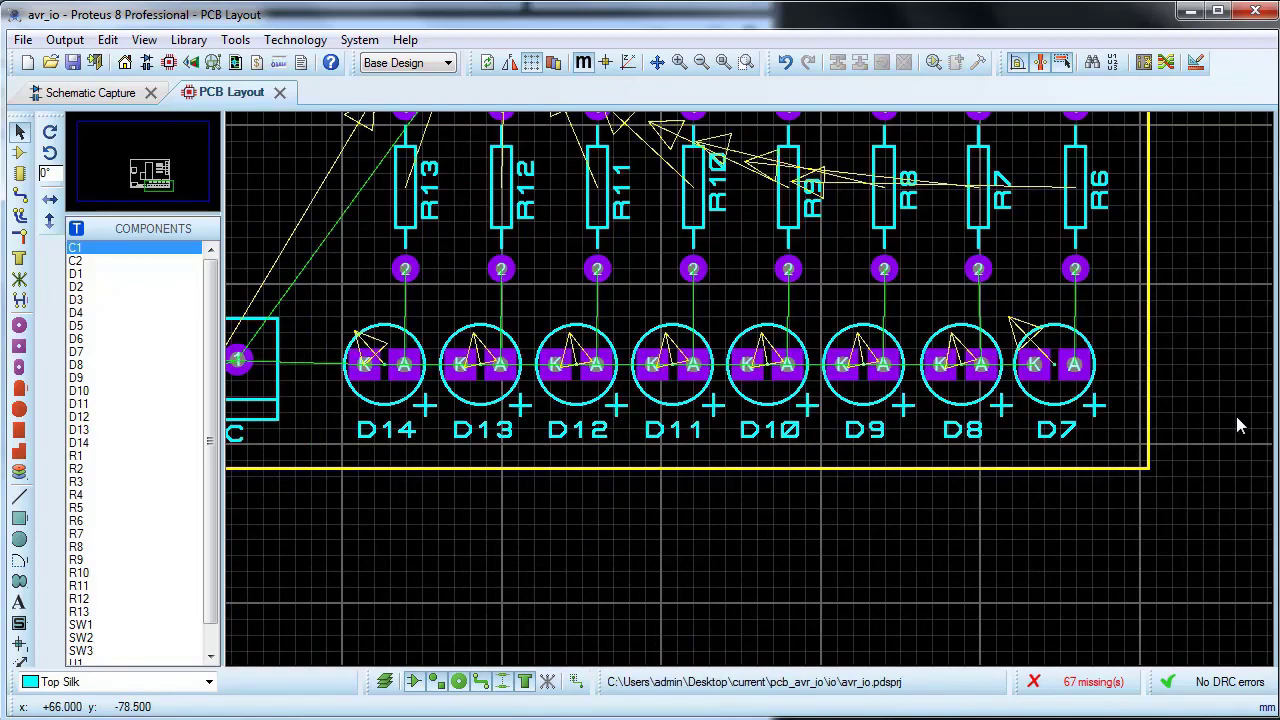
scroll(1230, 393, "down", 3)
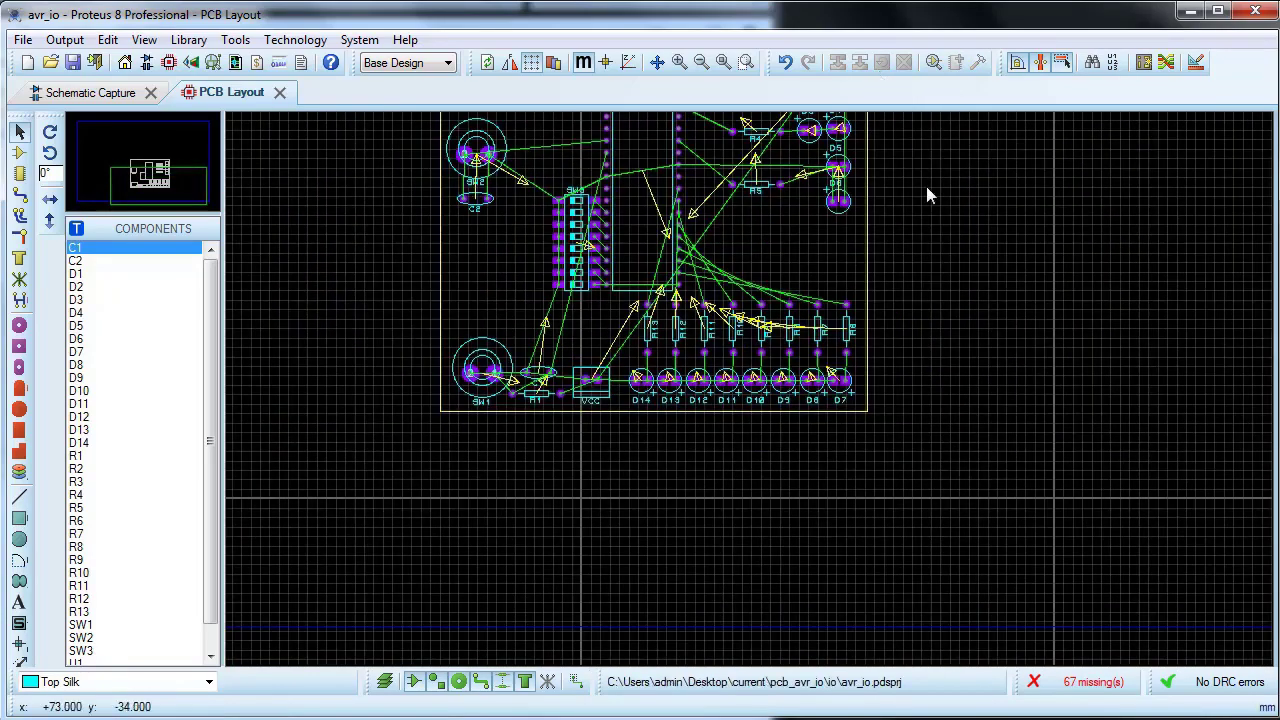
scroll(749, 387, "up", 2)
left_click(73, 63)
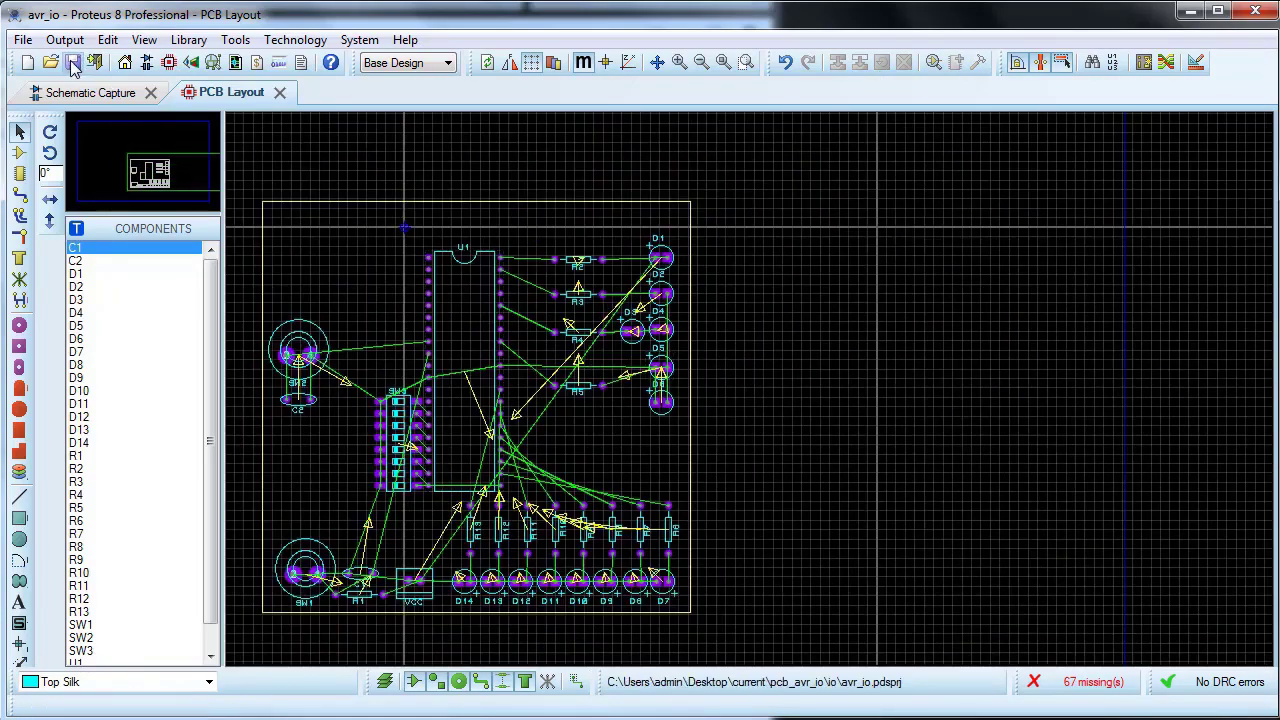
Step: In the design rules, set the POWER net class to Bottom Copper for Pair 1 horizontal and trace style T30
left_click(1196, 62)
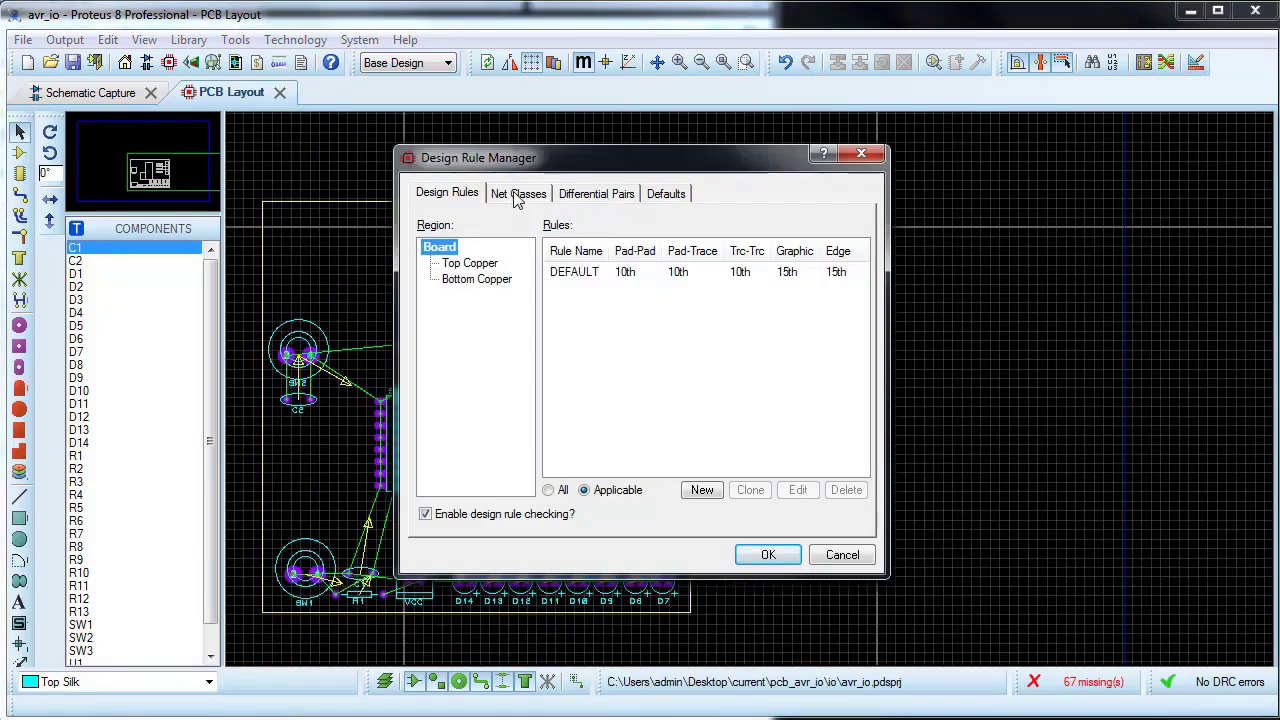
left_click(517, 196)
left_click(555, 231)
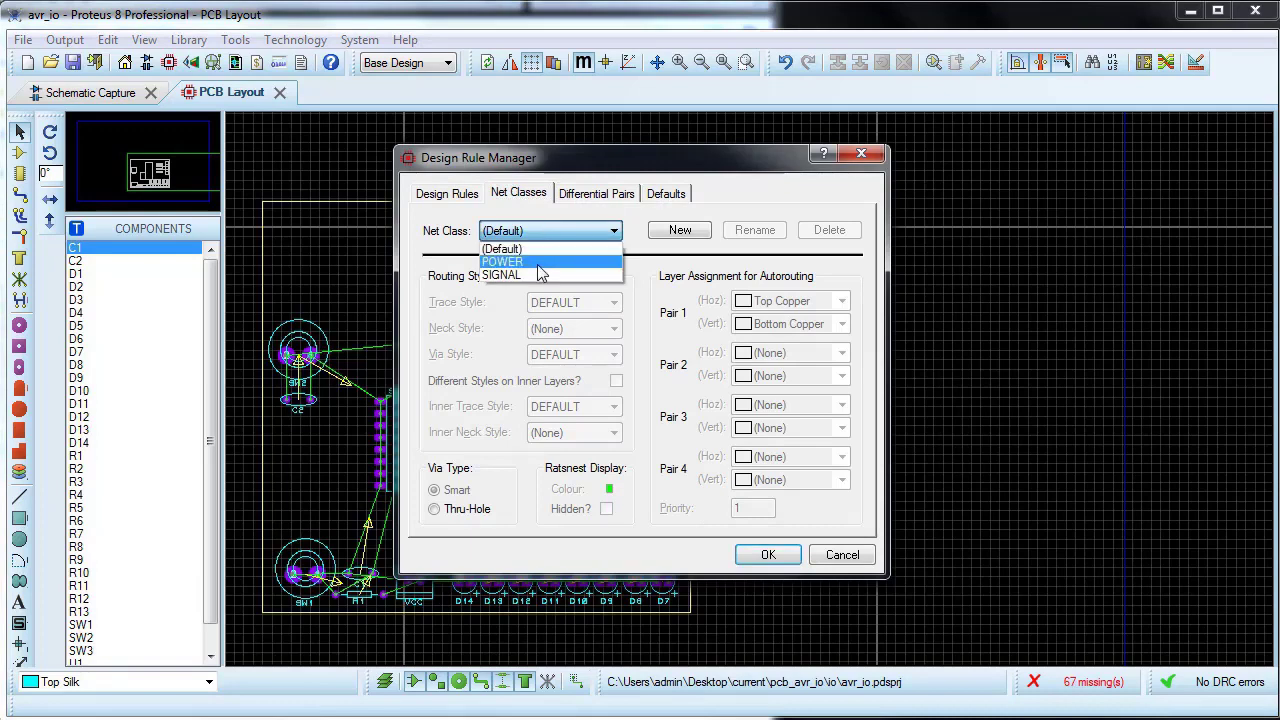
left_click(538, 263)
left_click(748, 306)
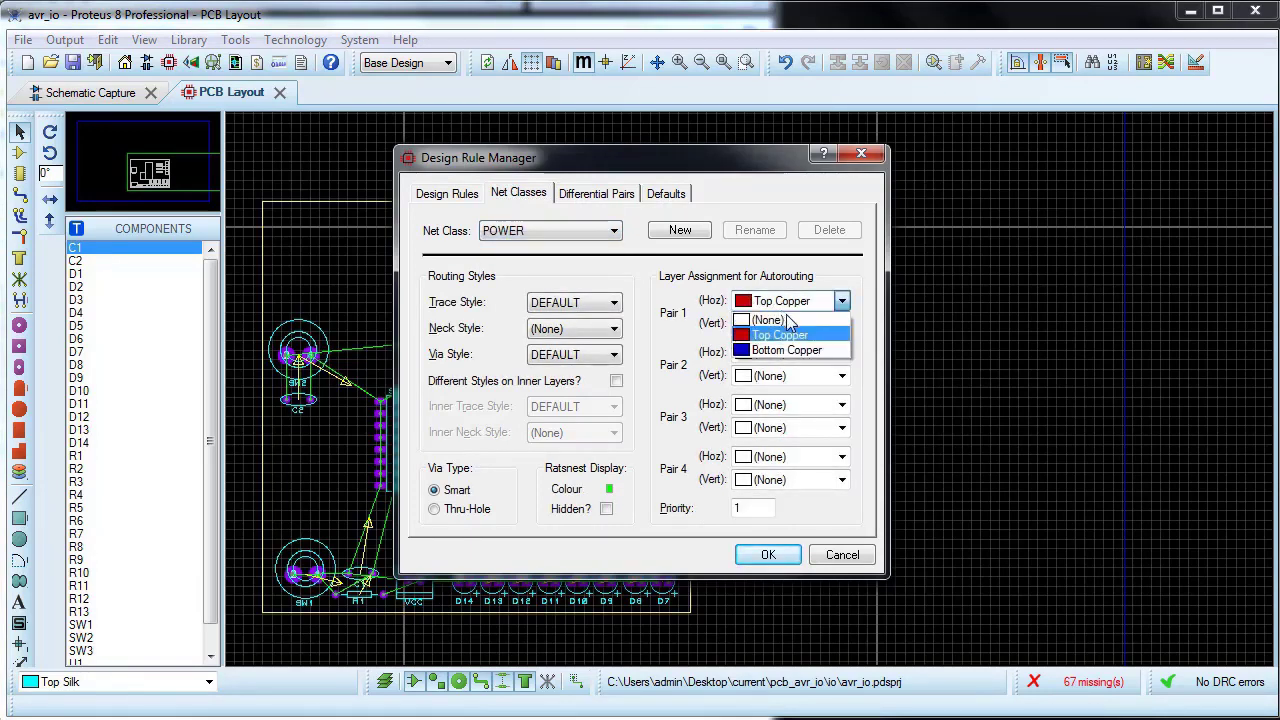
left_click(790, 352)
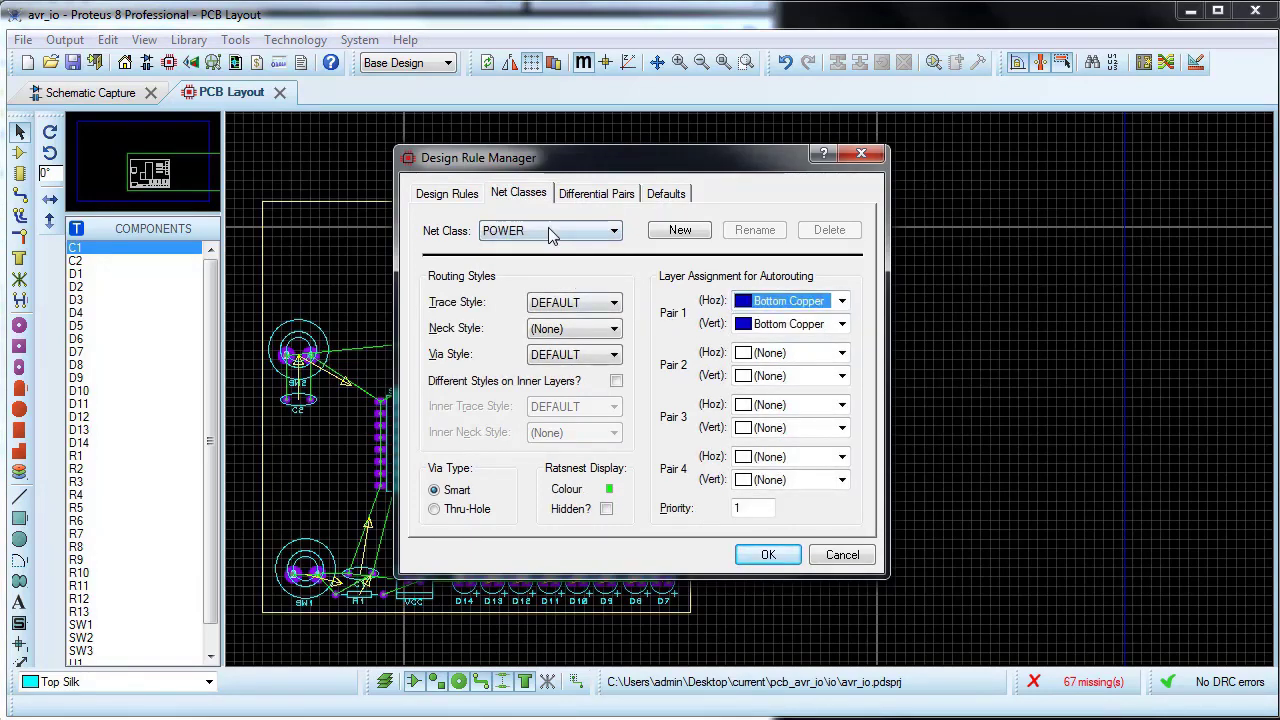
left_click(615, 305)
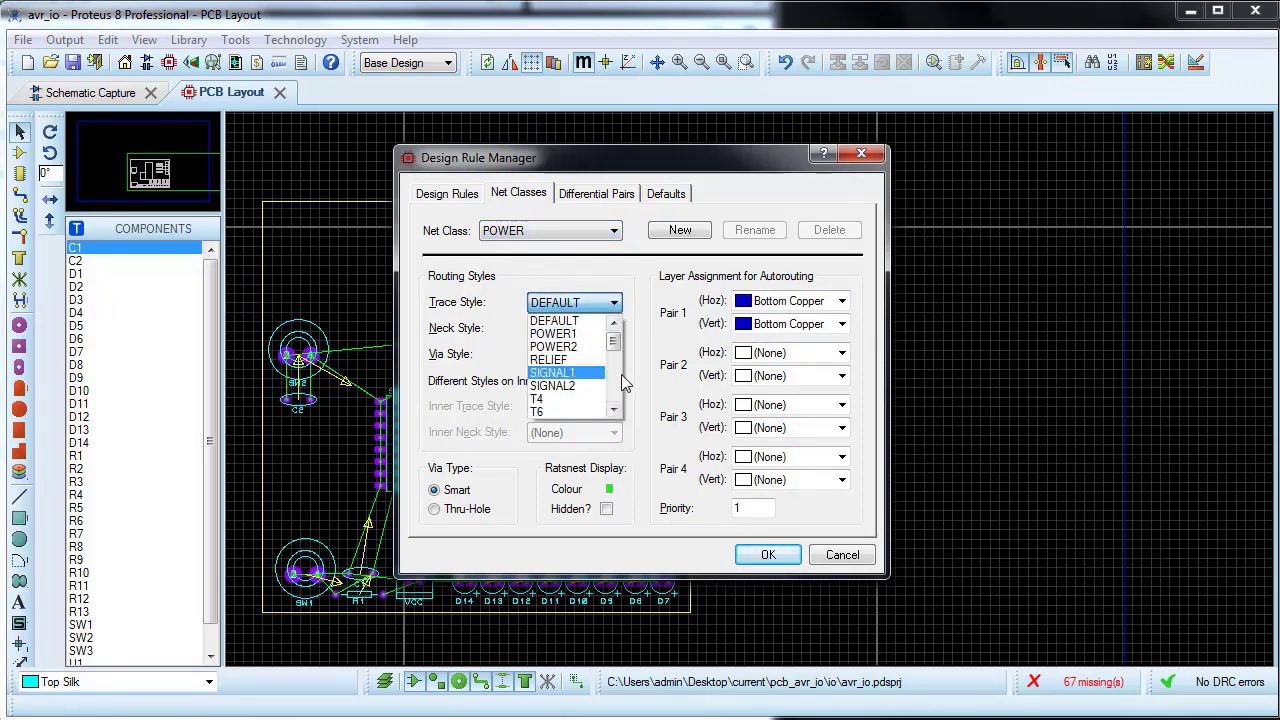
left_click_drag(616, 348, 617, 370)
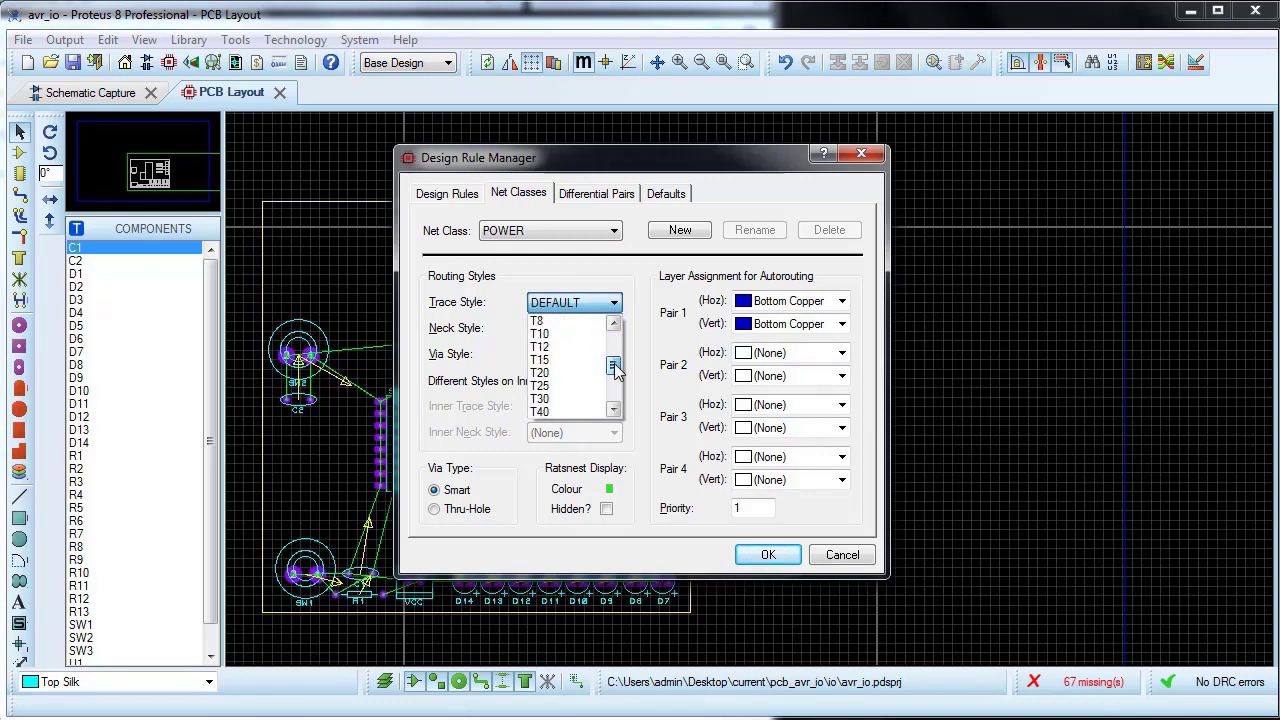
left_click(550, 398)
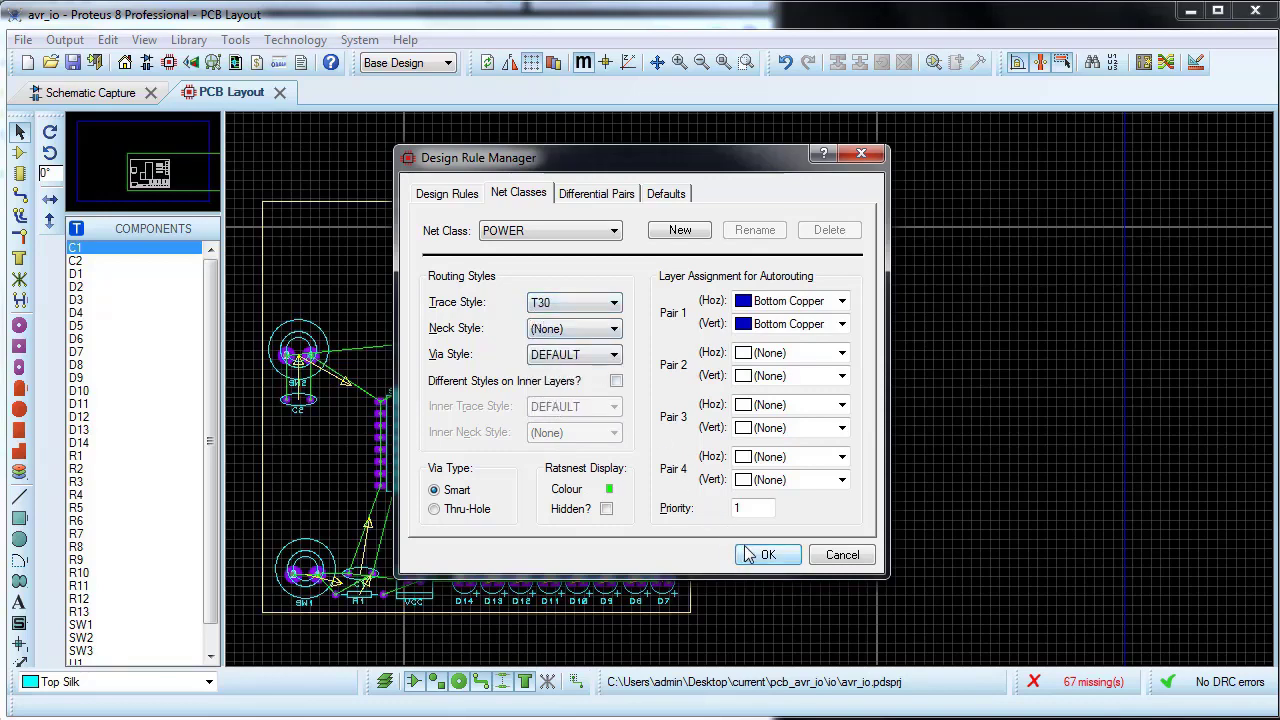
Step: Set the SIGNAL net class's Pair 1 horizontal layer to Bottom Copper and apply the design rules
left_click(610, 231)
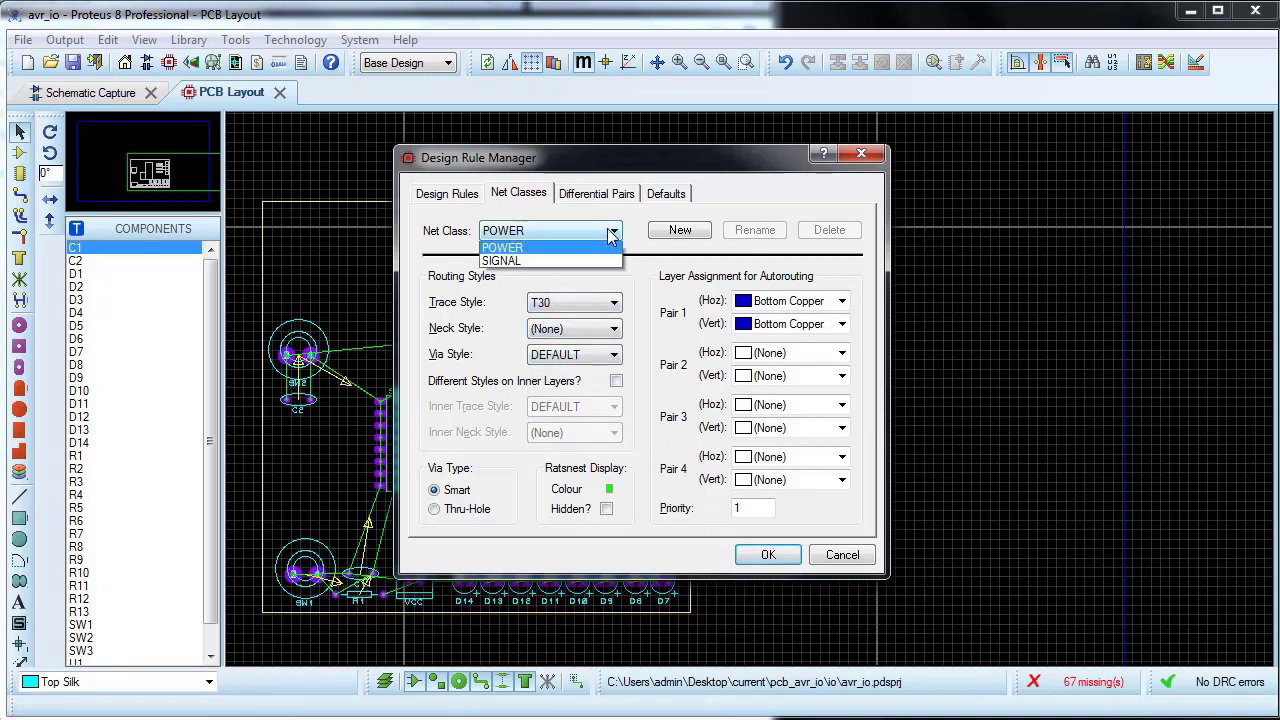
left_click(547, 278)
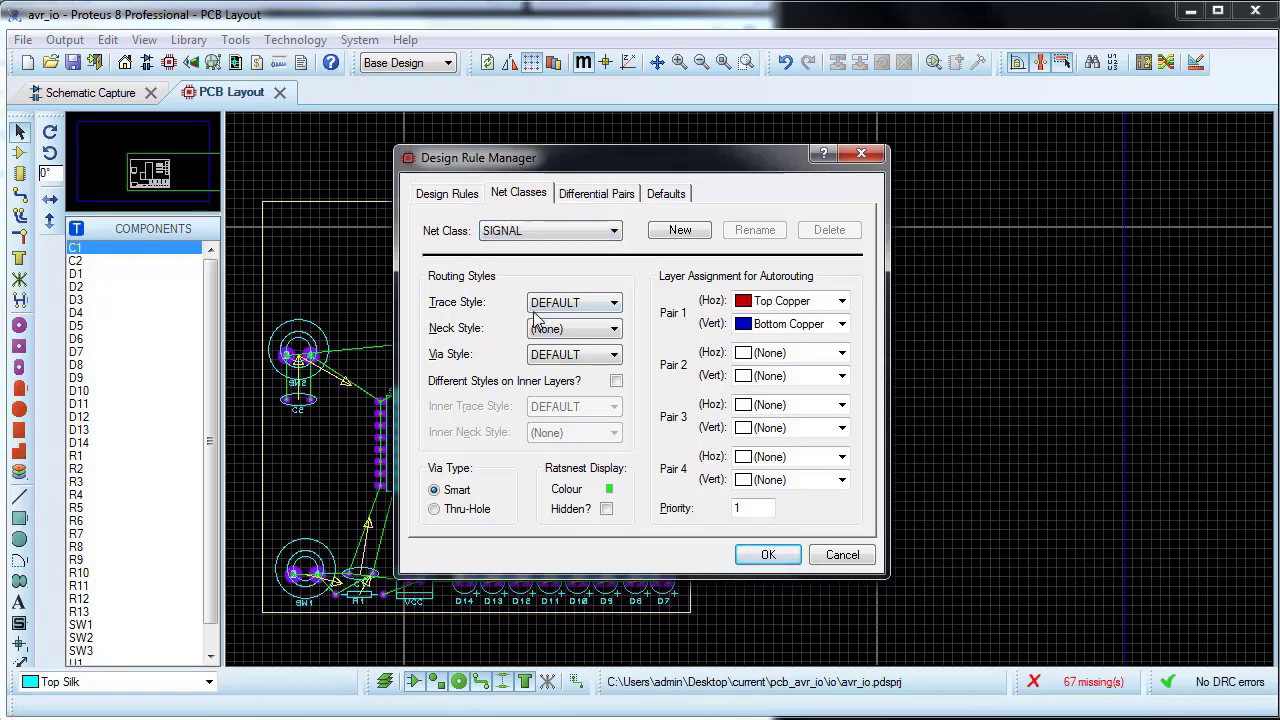
left_click(738, 304)
left_click(756, 347)
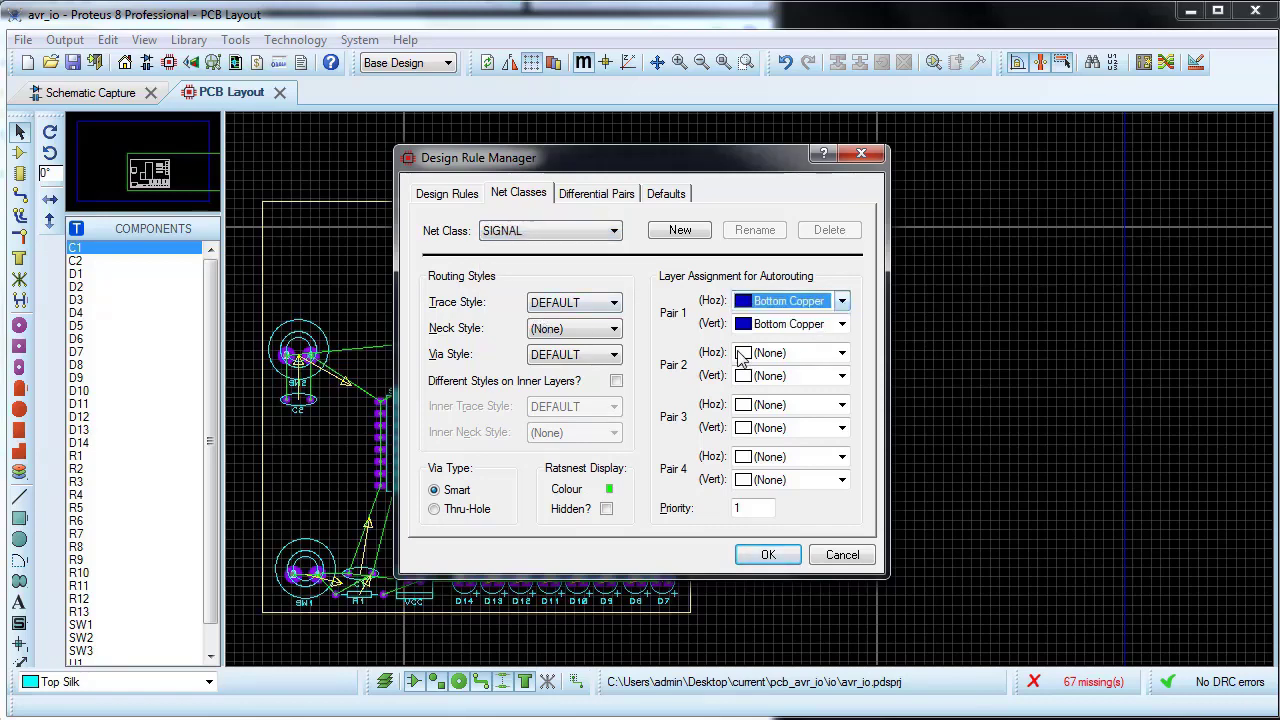
left_click(767, 555)
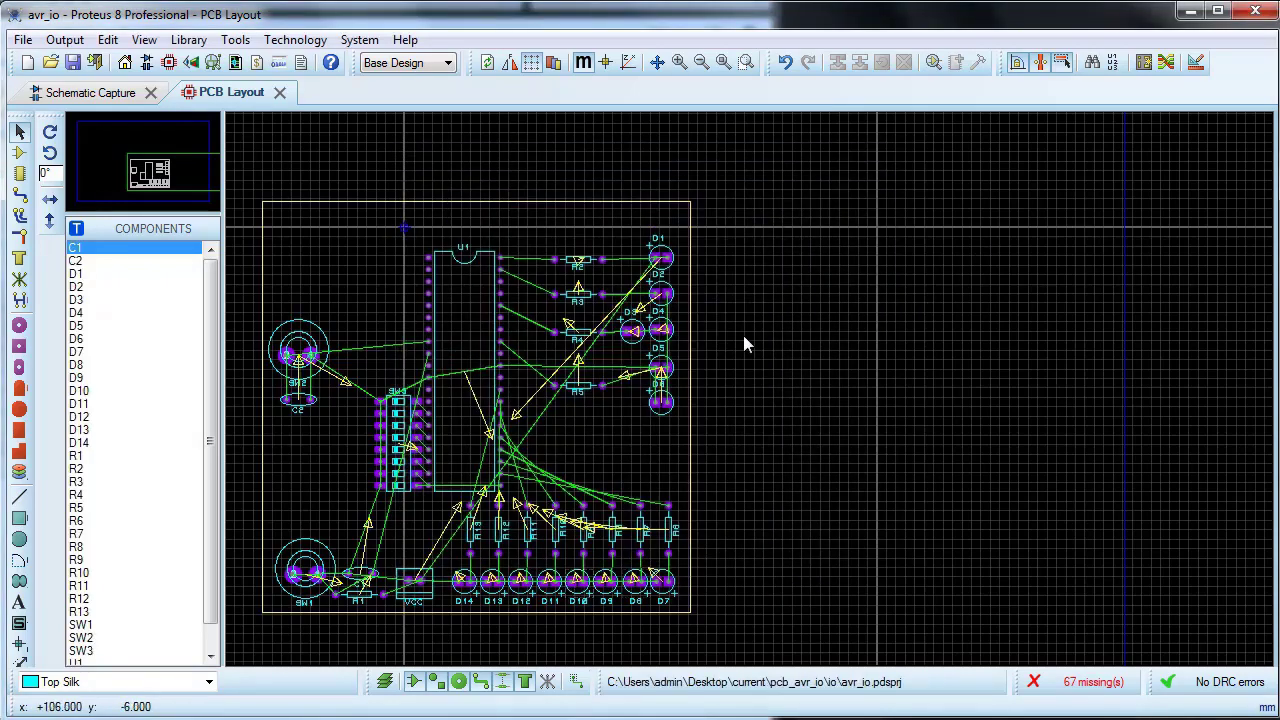
Step: Autoroute the board with the basic schedule and default router settings
scroll(500, 420, "up", 2)
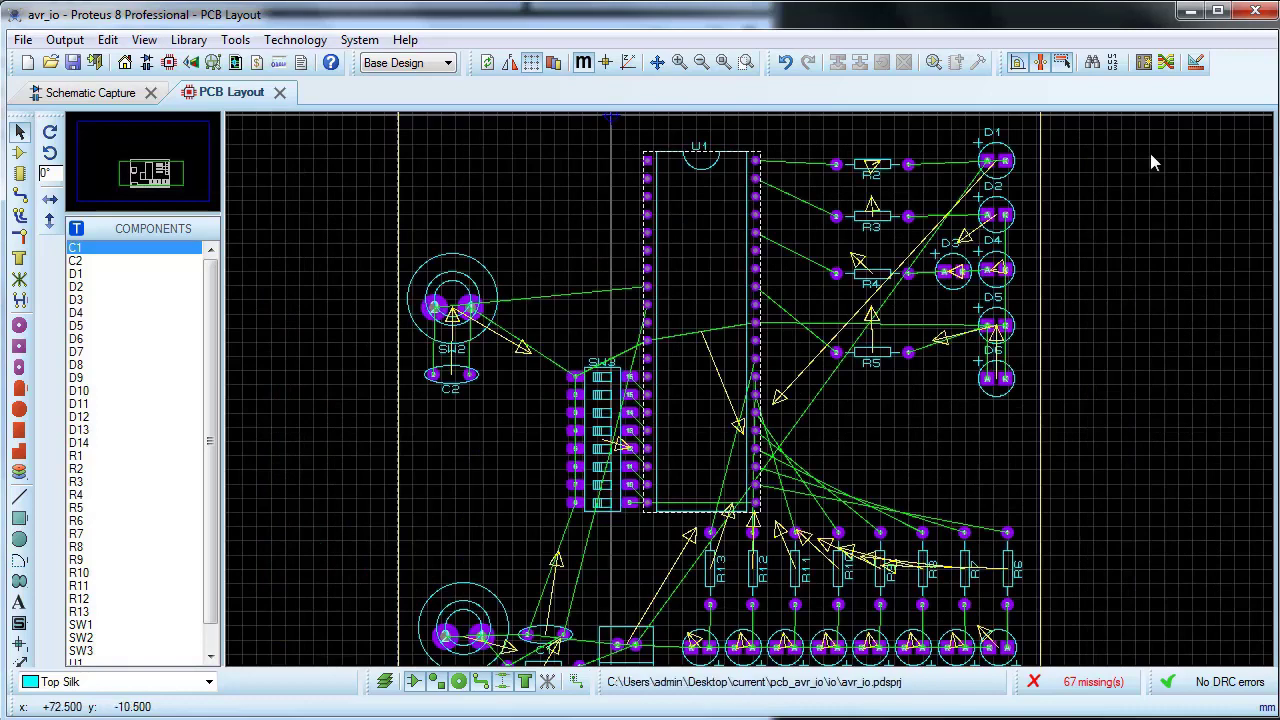
left_click(1168, 63)
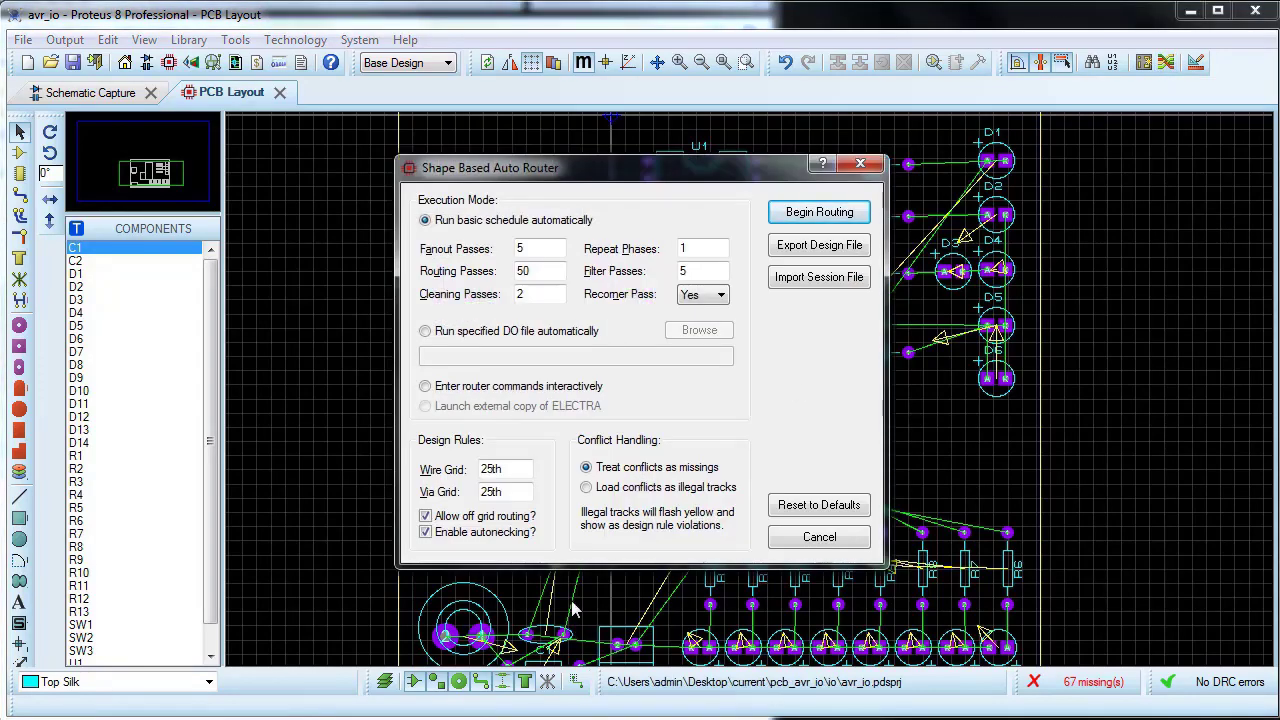
left_click(790, 222)
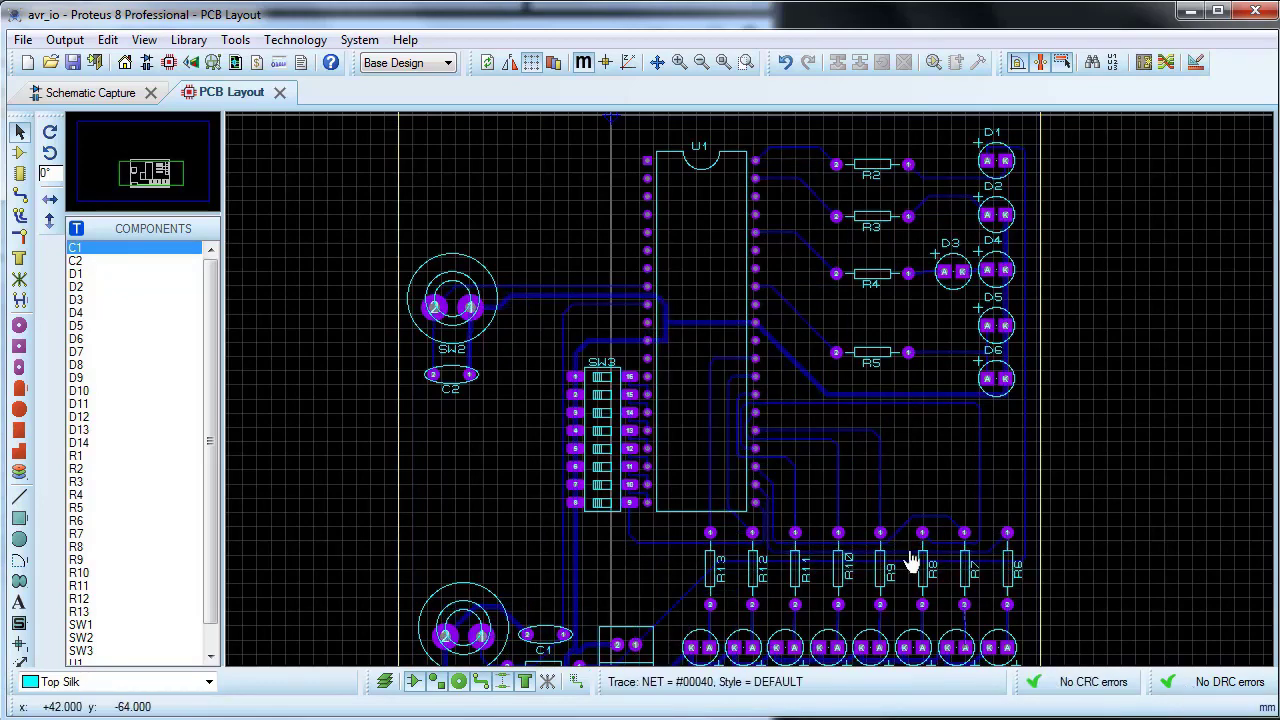
Step: Inspect the board in the 3D Visualizer with and without components, then close the 3D view
left_click(191, 62)
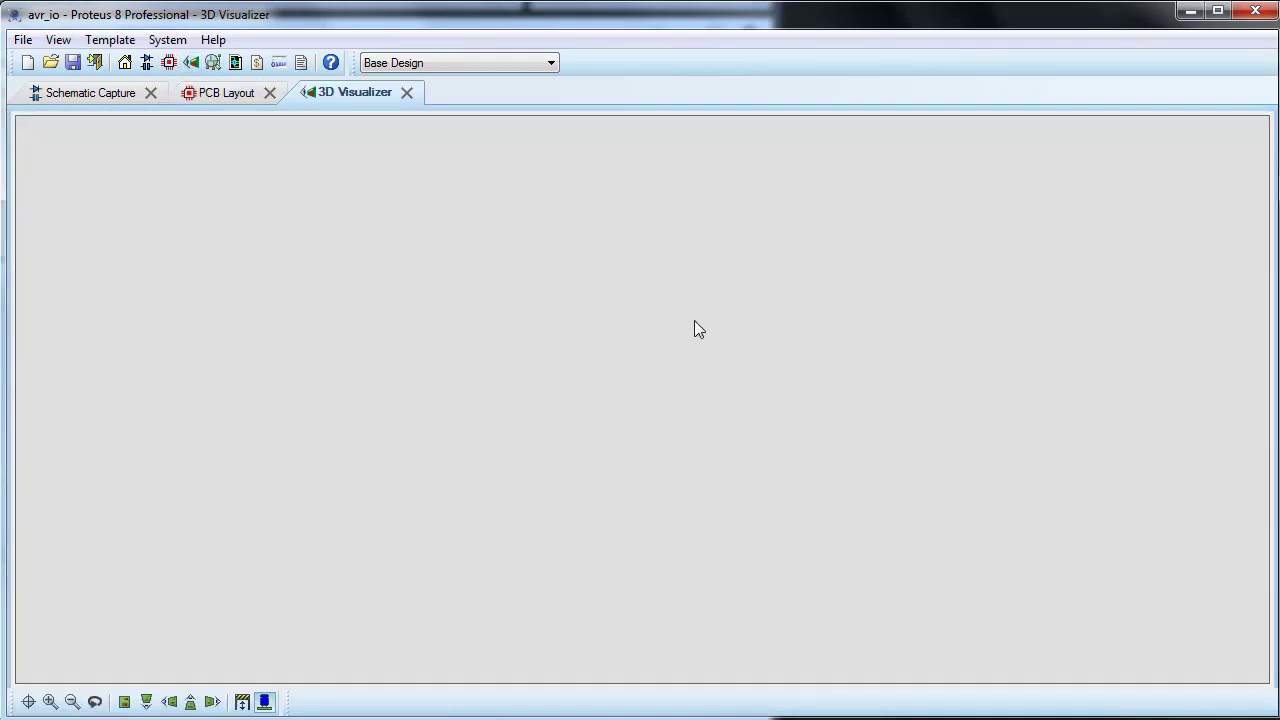
left_click(696, 354)
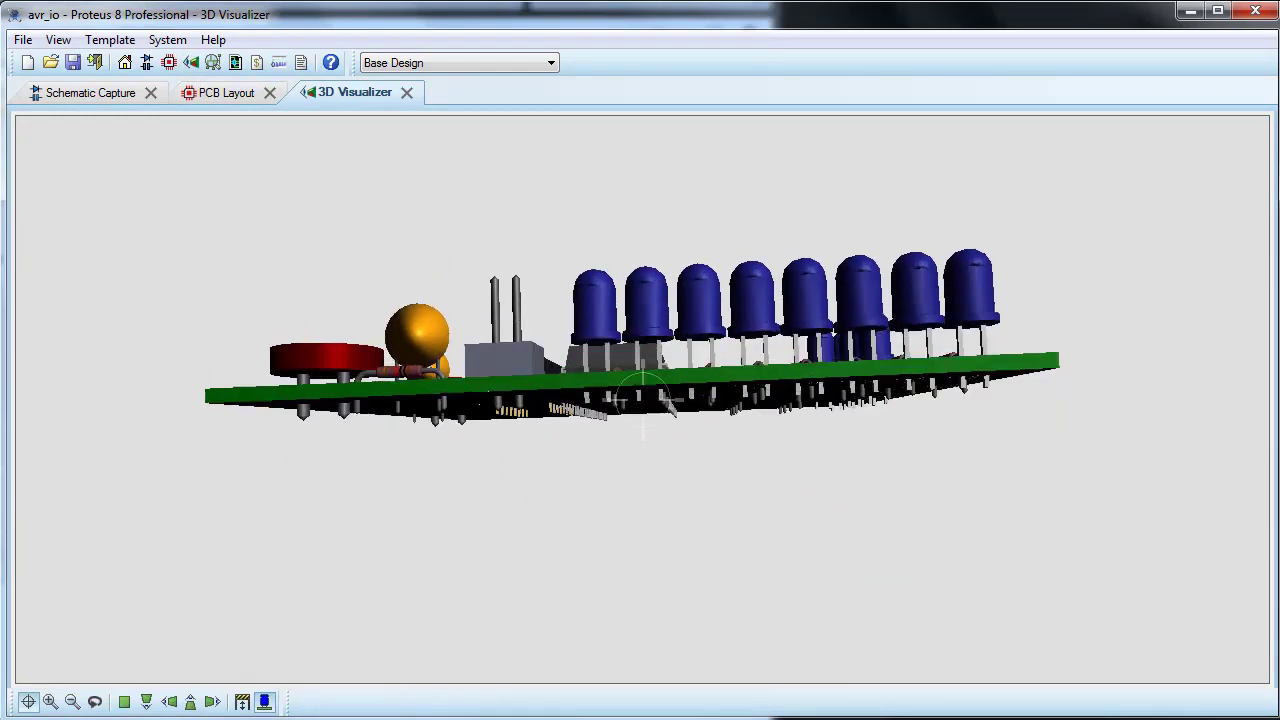
right_click(643, 400)
left_click(264, 704)
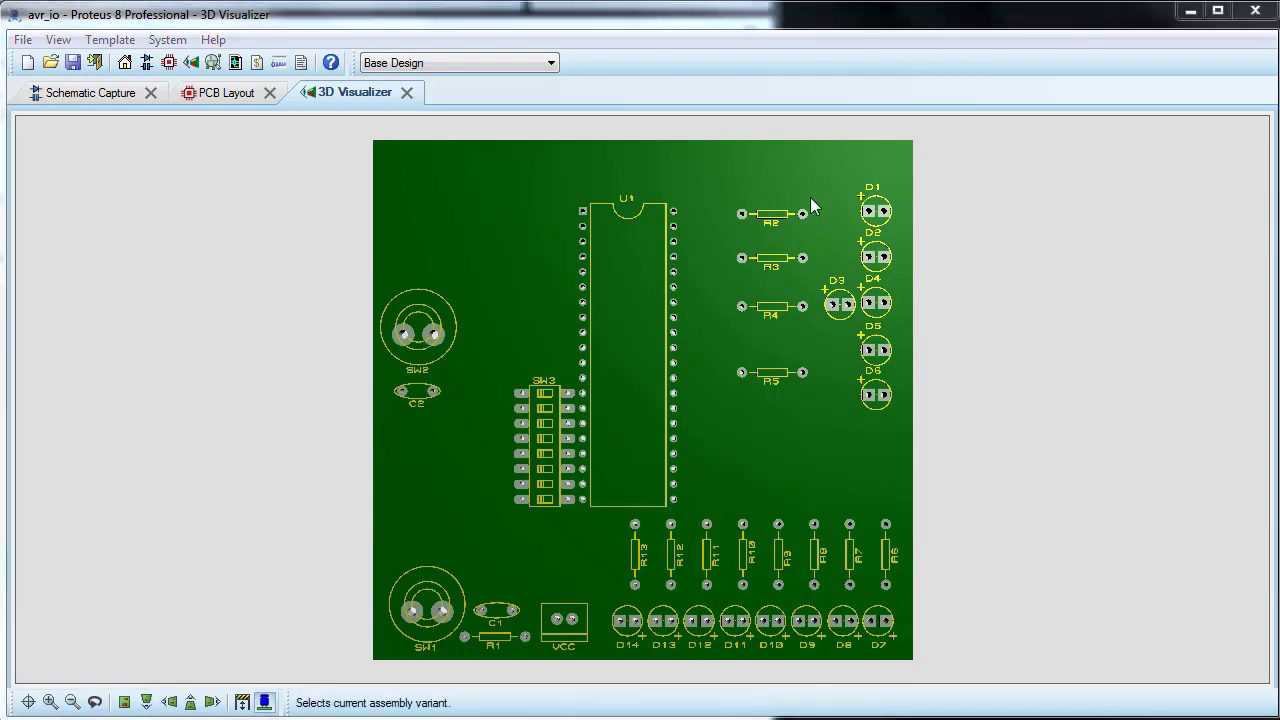
left_click(407, 94)
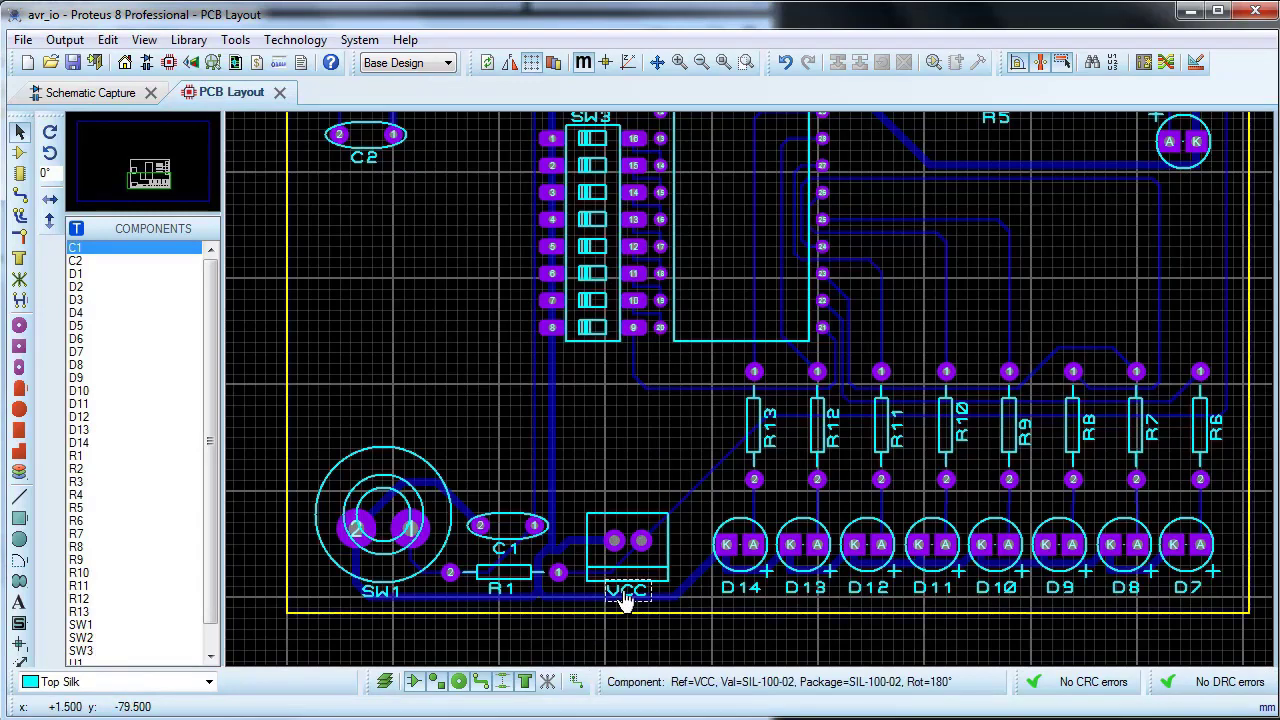
Step: Change the two-pin power connector's VCC label to "- VCC +" to mark its polarity
left_click(90, 683)
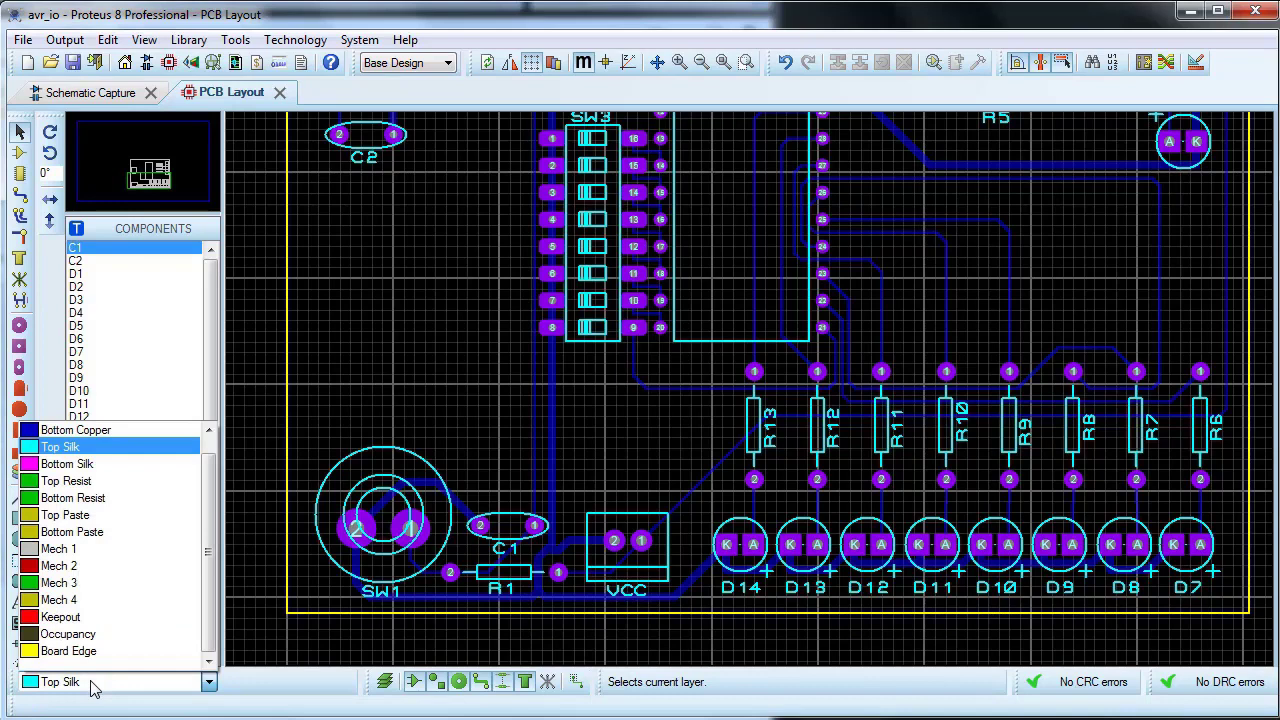
left_click(93, 685)
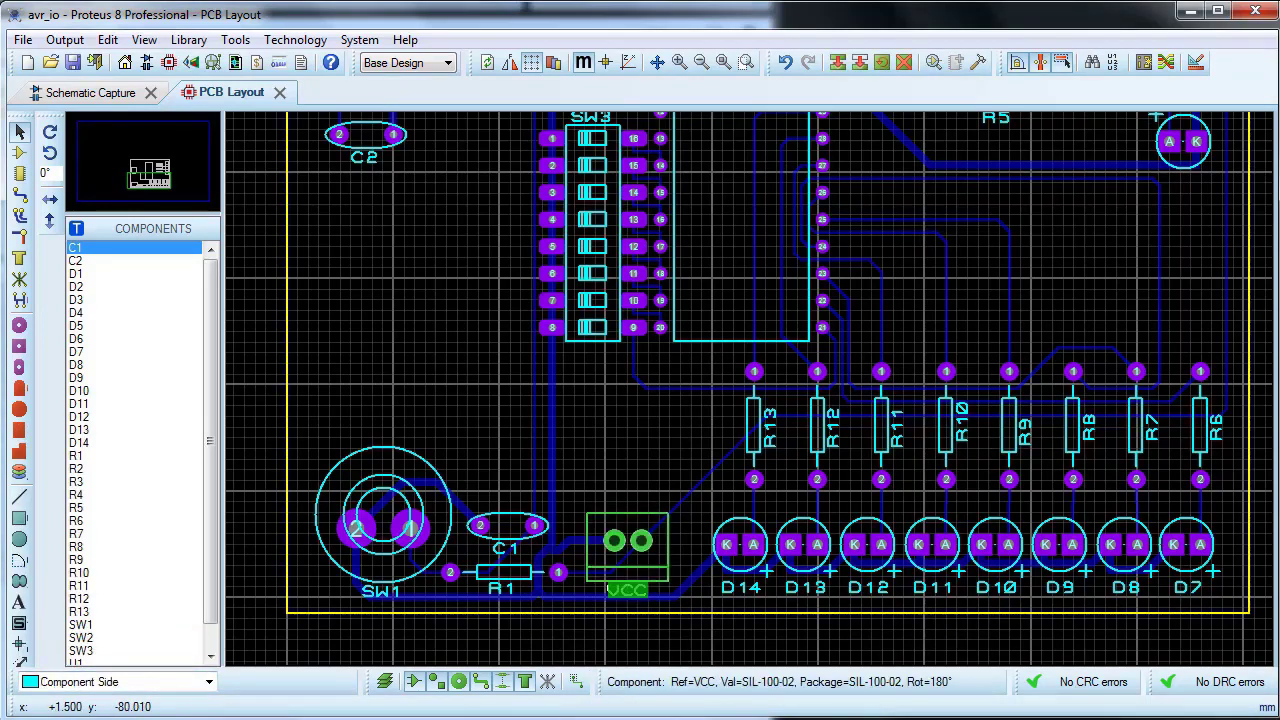
double_click(627, 590)
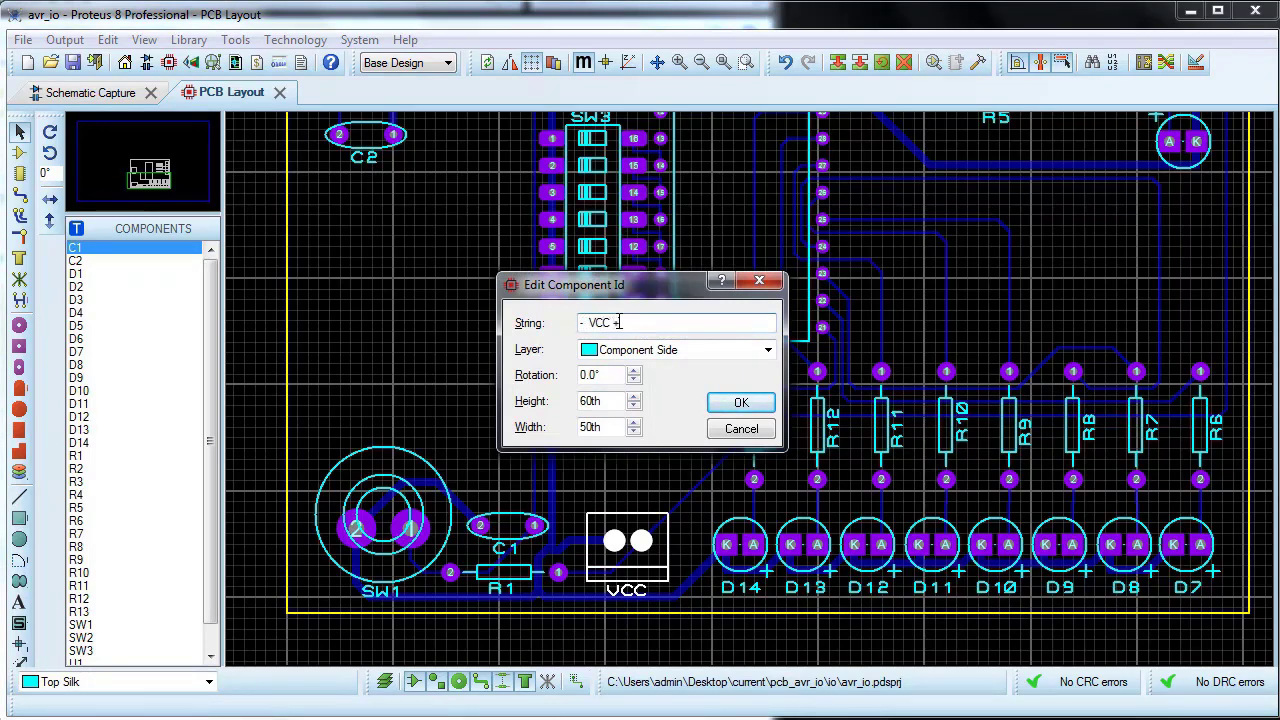
left_click(740, 402)
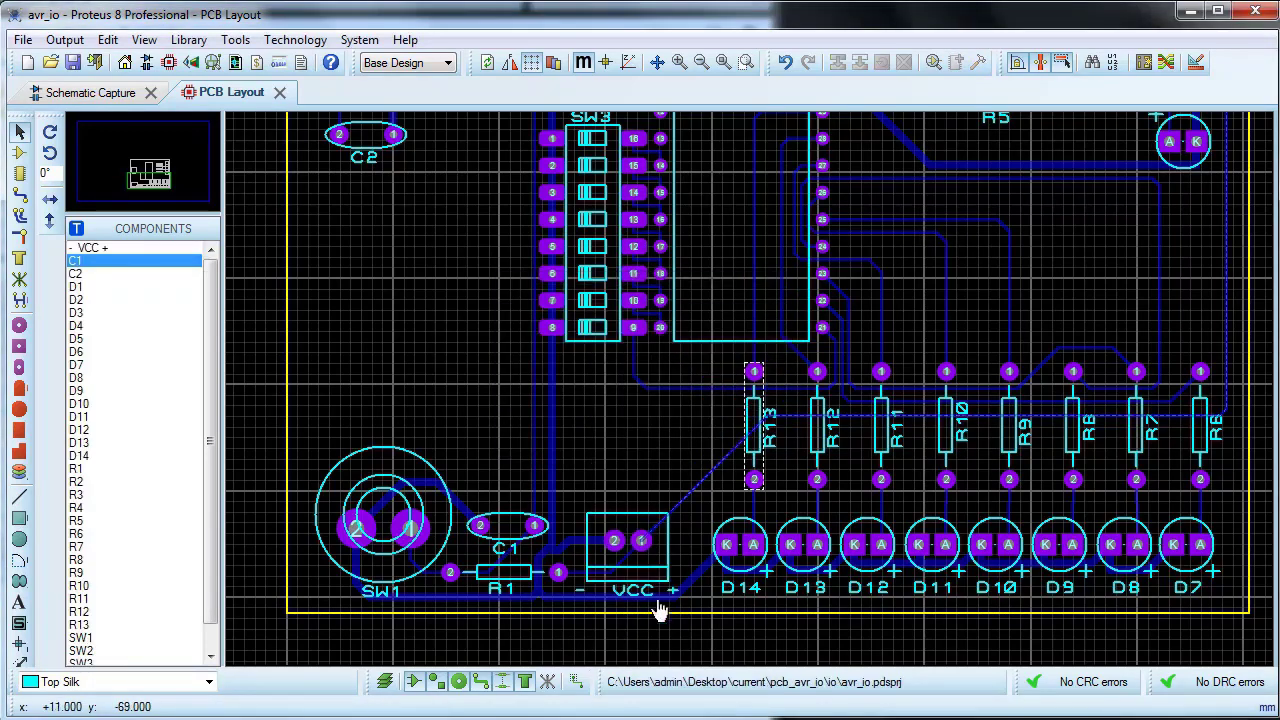
Step: Rename the SW1 push button's component label to RESET
double_click(383, 591)
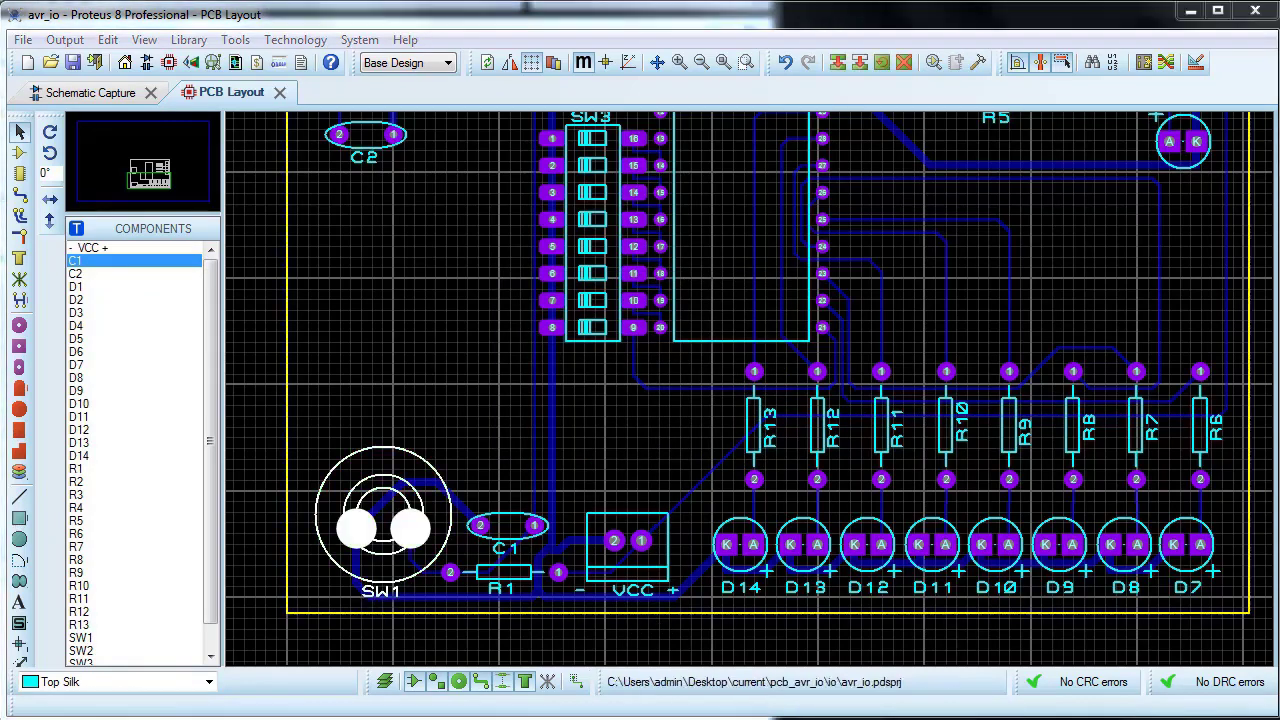
type("RESET")
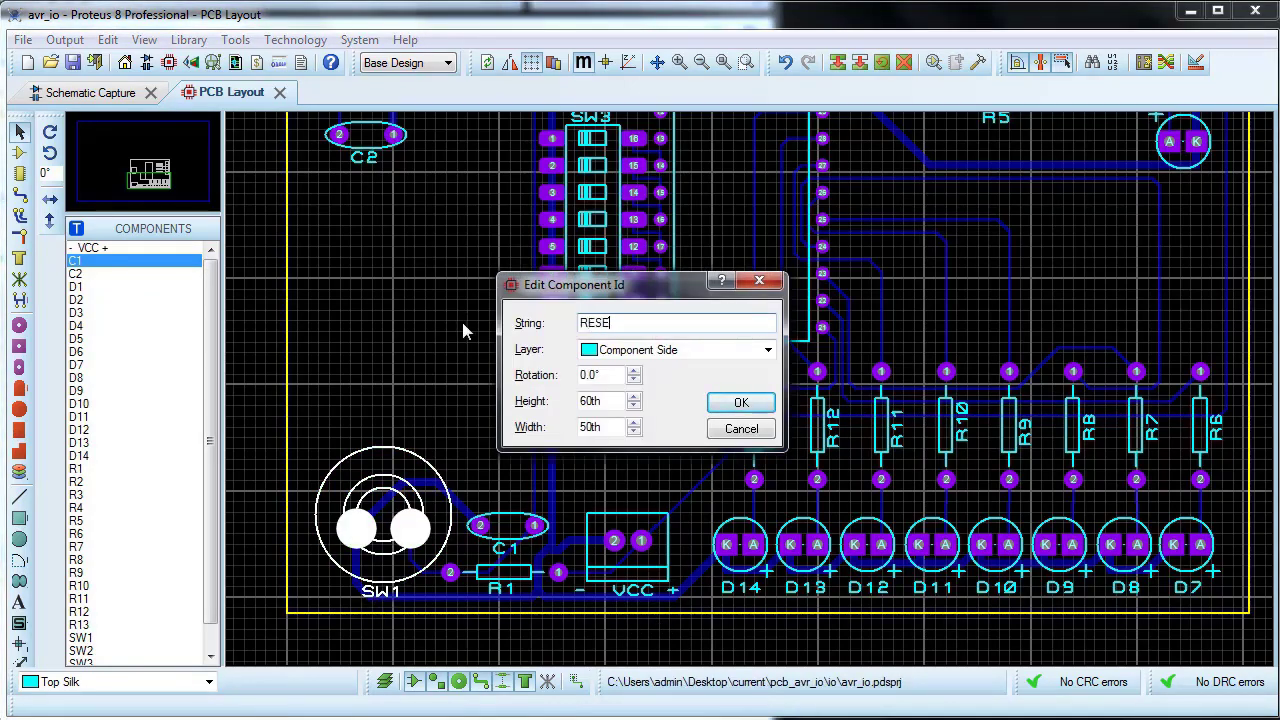
left_click(755, 405)
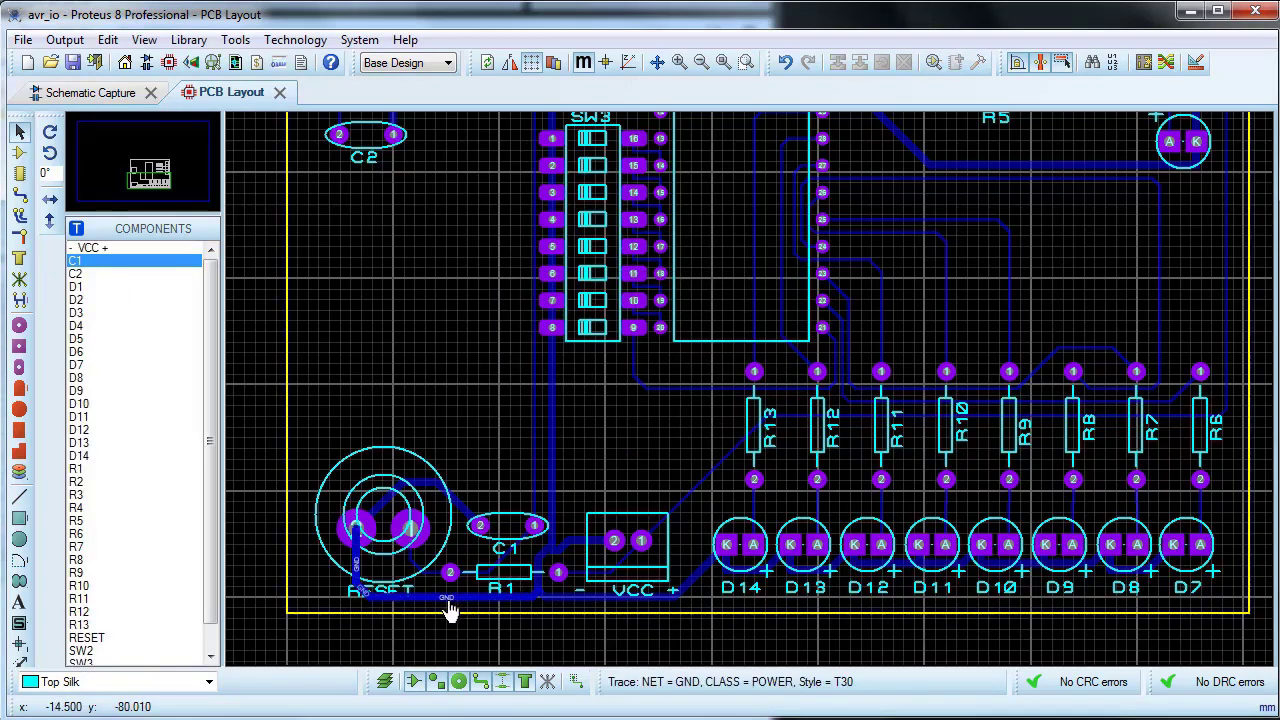
Step: Check the relabelled board in the 3D Visualizer from directly overhead, then close the 3D view
scroll(449, 603, "down", 1)
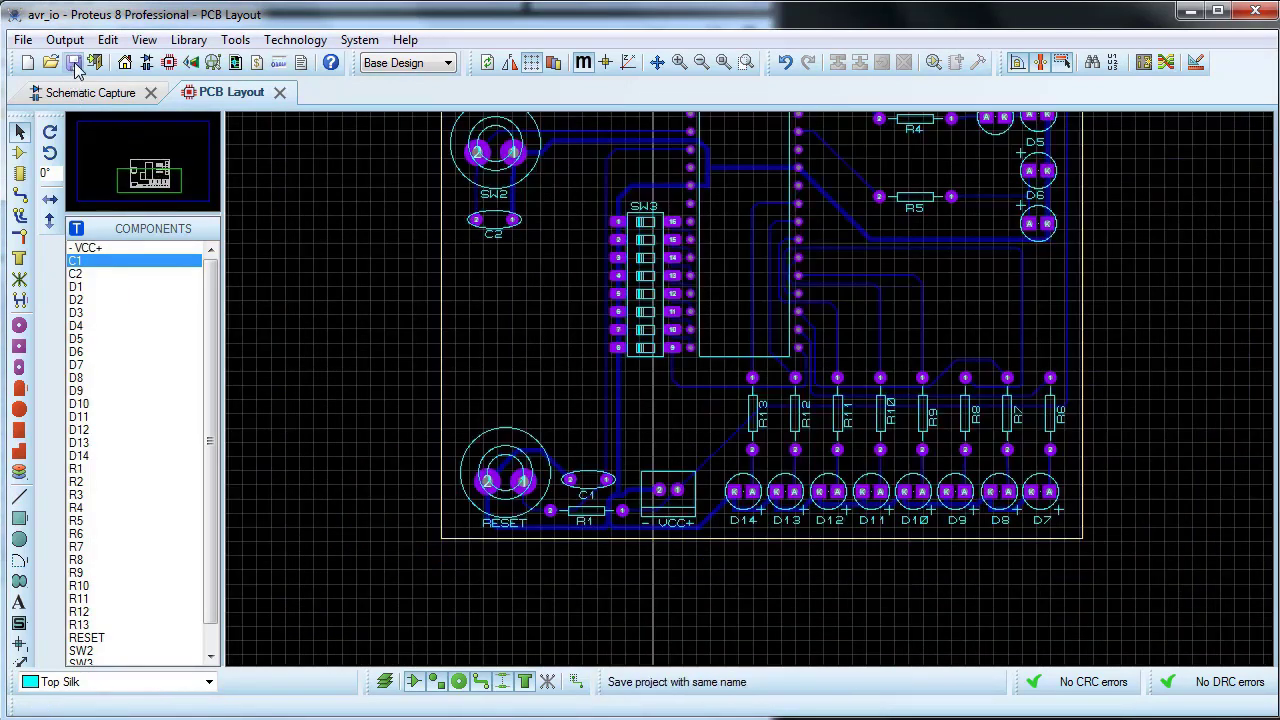
left_click(191, 62)
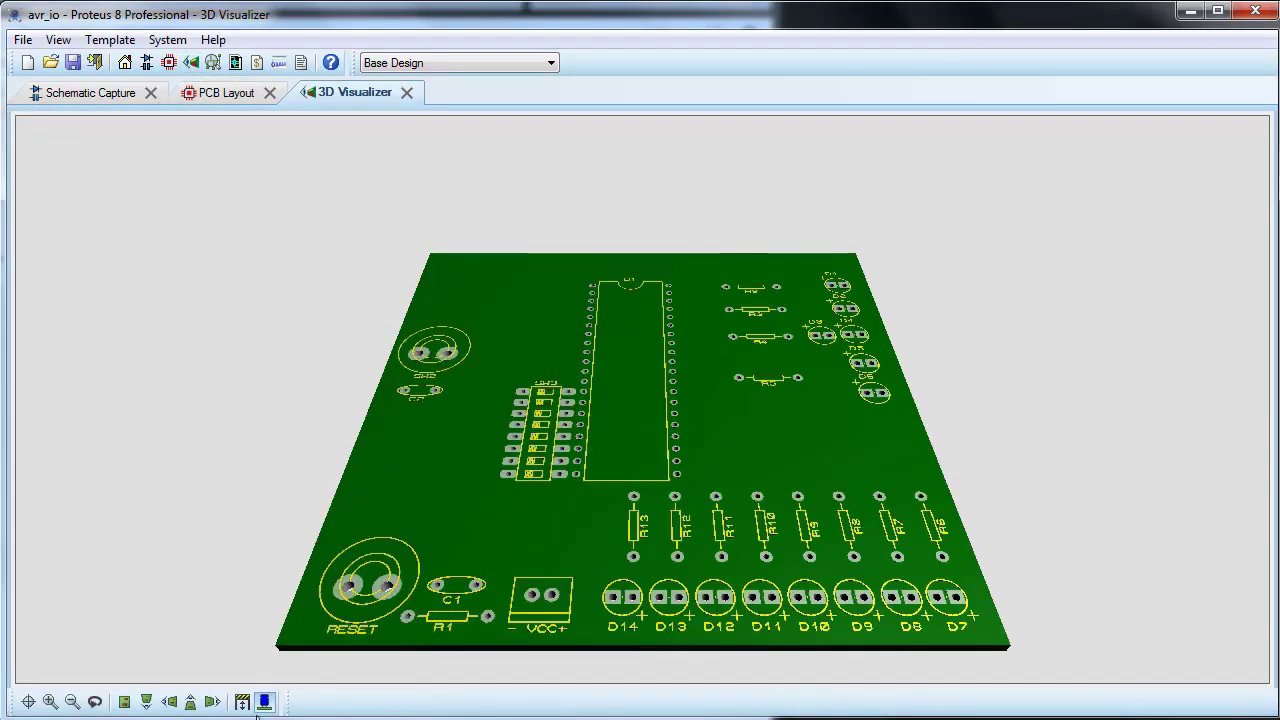
left_click(124, 703)
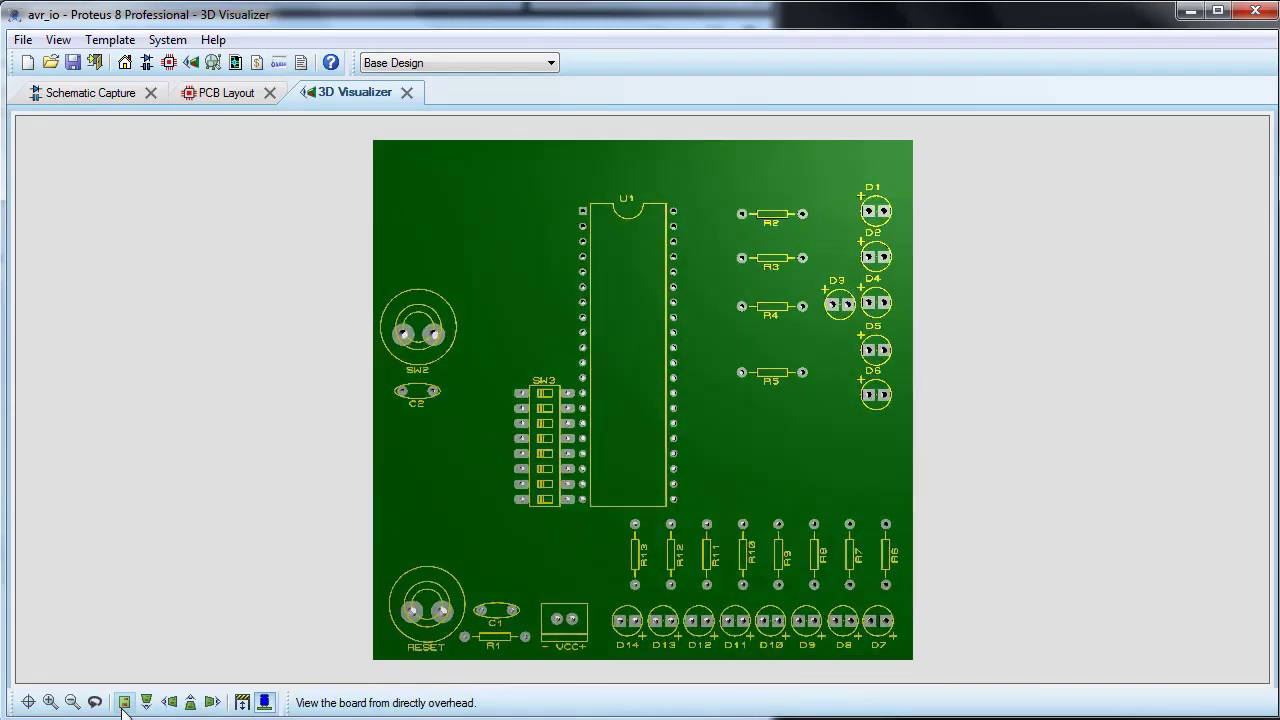
left_click(407, 92)
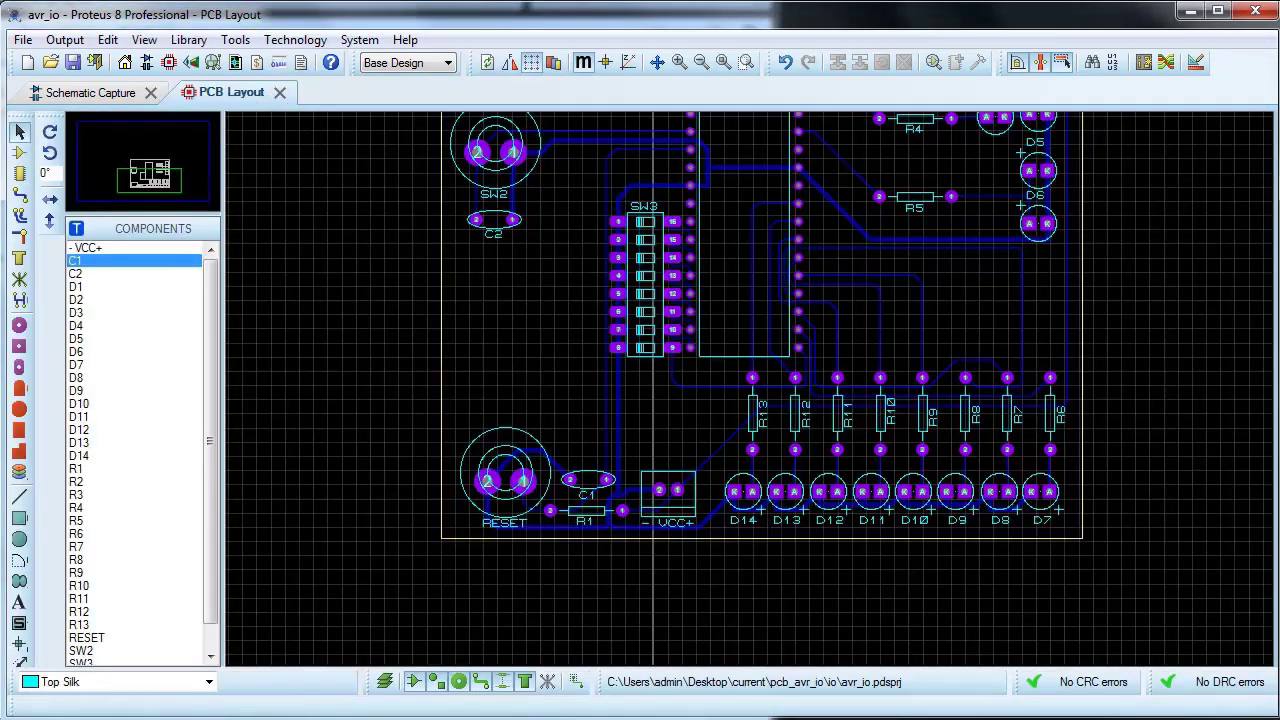
Step: Review the board information for the layout's dimensions, trace totals and hole diameters, then close it
left_click(19, 42)
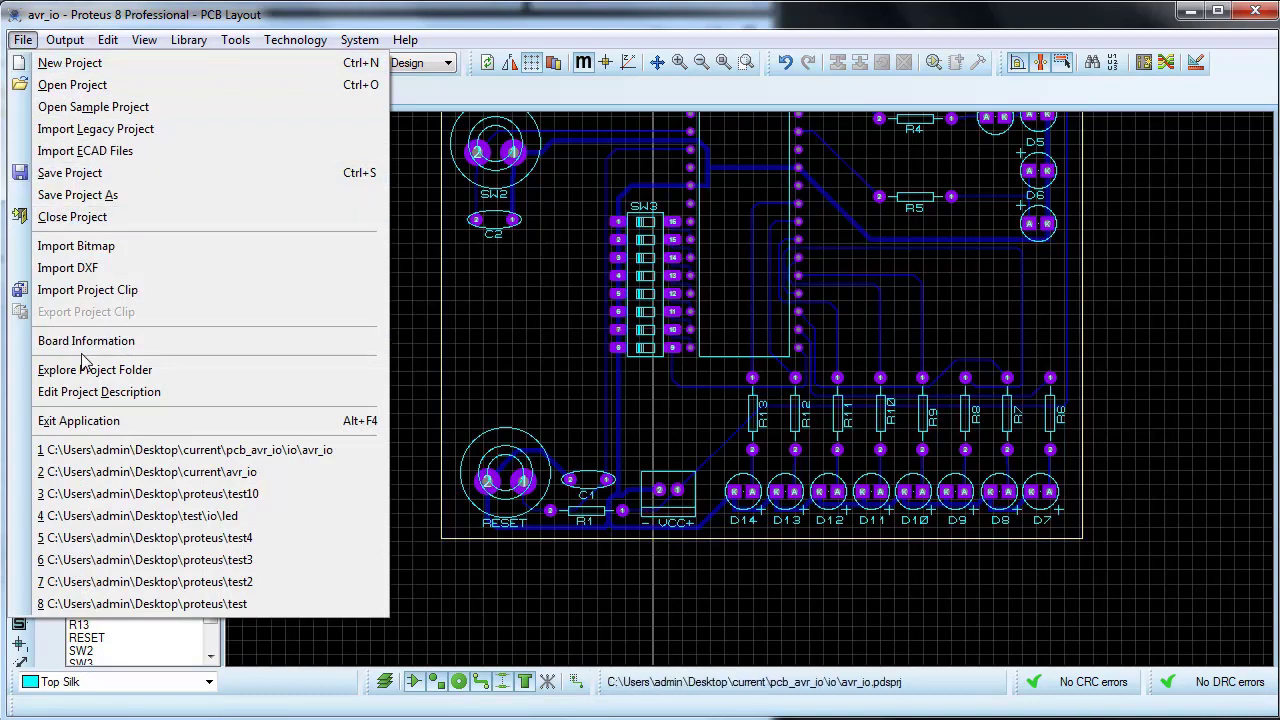
left_click(77, 341)
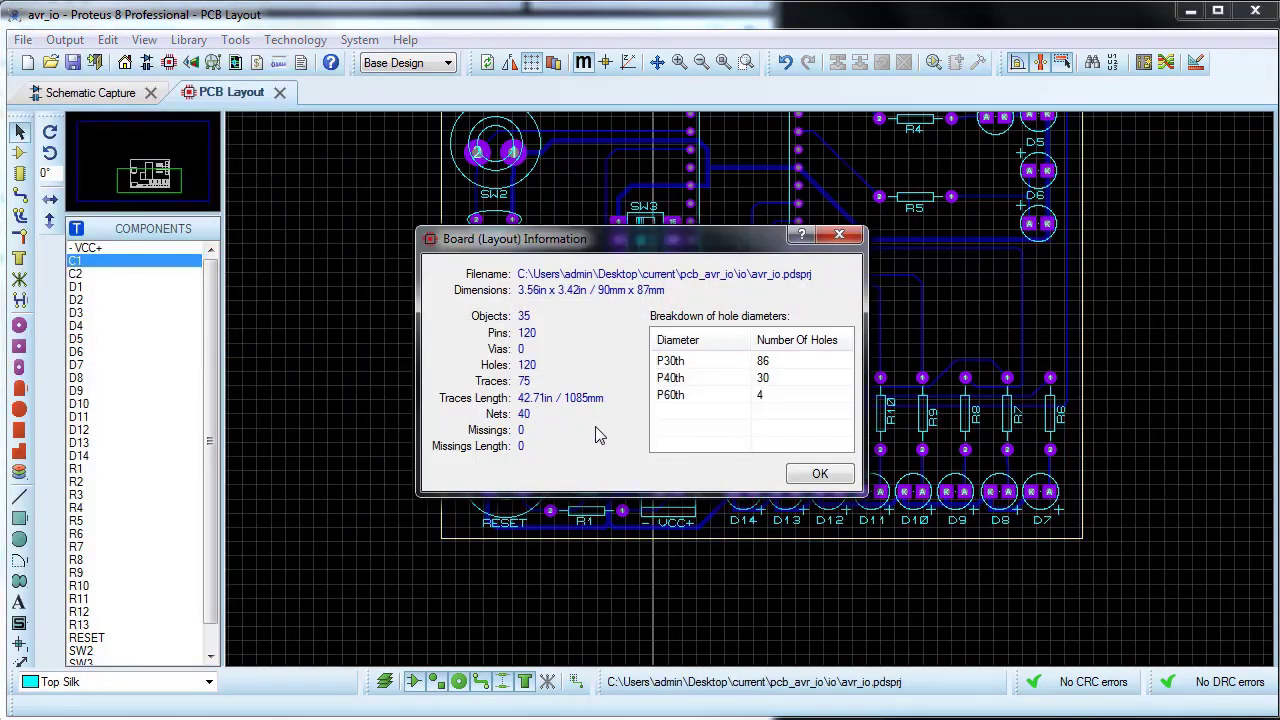
left_click(841, 479)
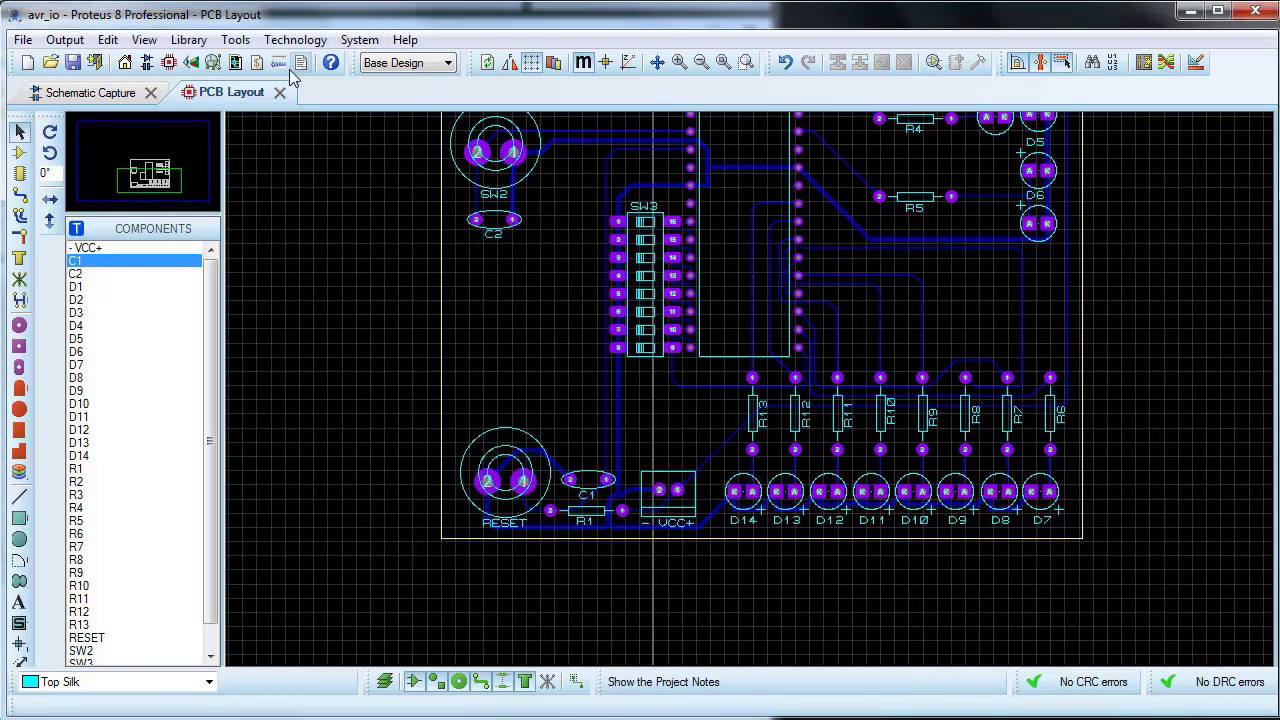
Step: Reopen the 3D Visualizer to examine the board
left_click(193, 63)
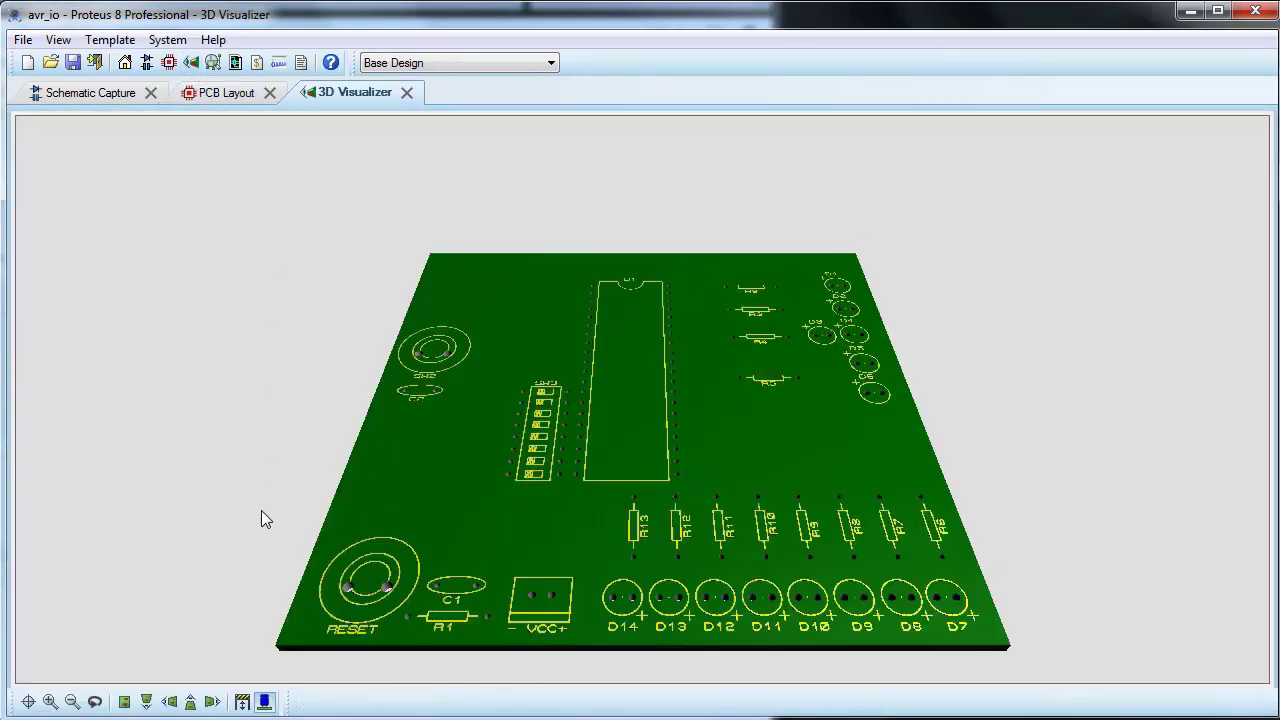